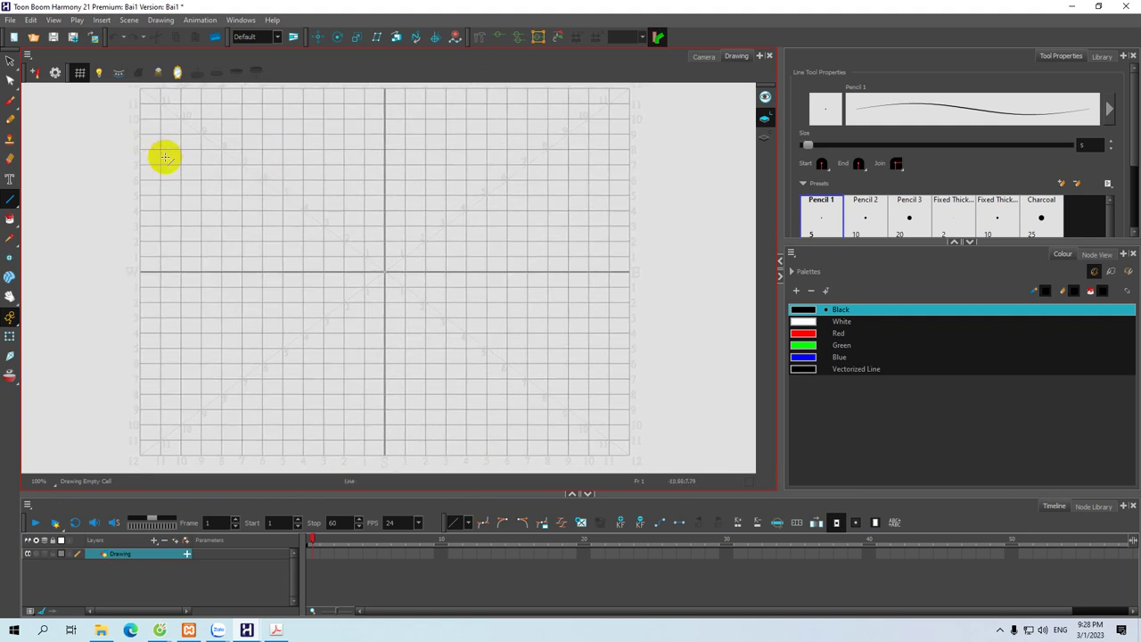
Step: Widen the drawing view by narrowing the neighbouring tool properties and colour area
left_click_drag(193, 166, 193, 167)
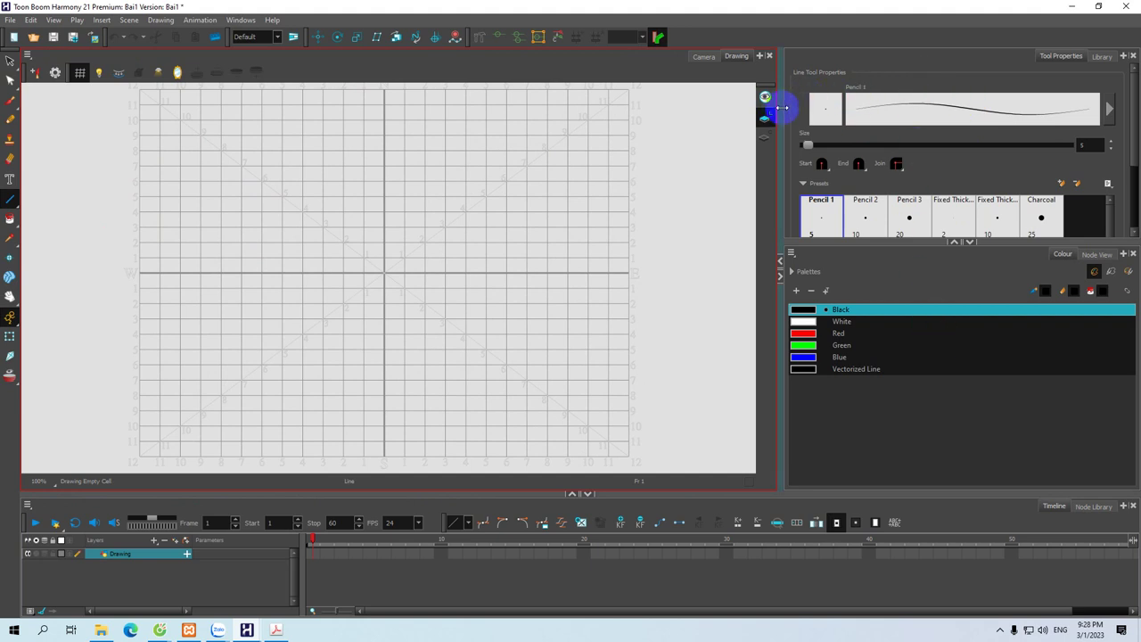
left_click_drag(783, 108, 829, 104)
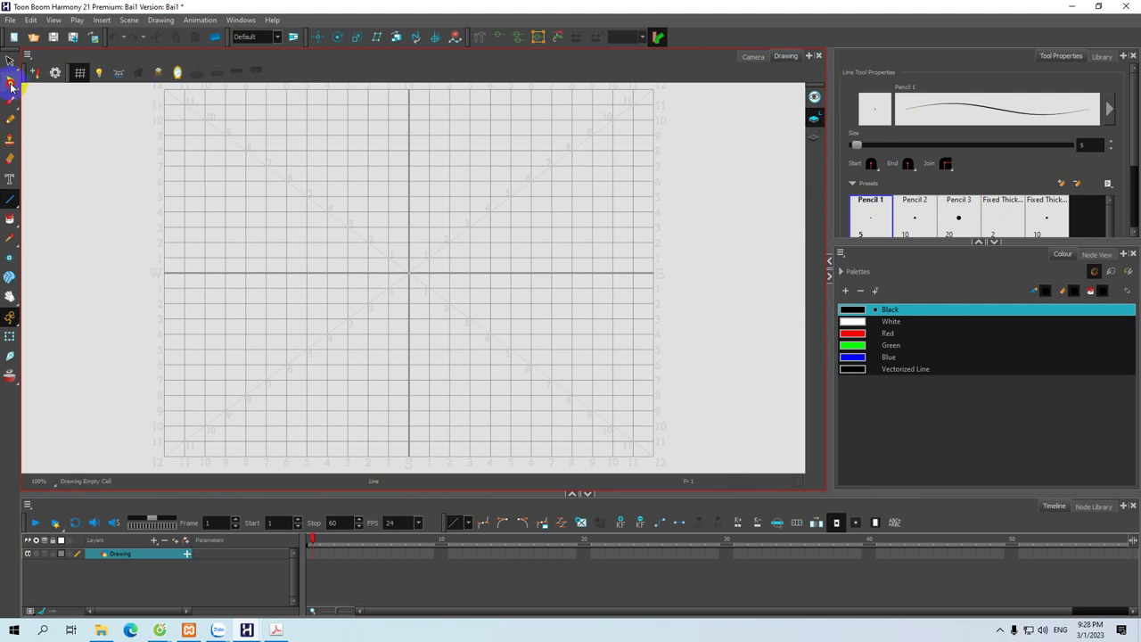
Step: Look through the Brush, Pencil, Stamp, Text, Line, Paint and Colour Eyedropper tools and the properties each one offers
left_click(10, 82)
left_click(10, 100)
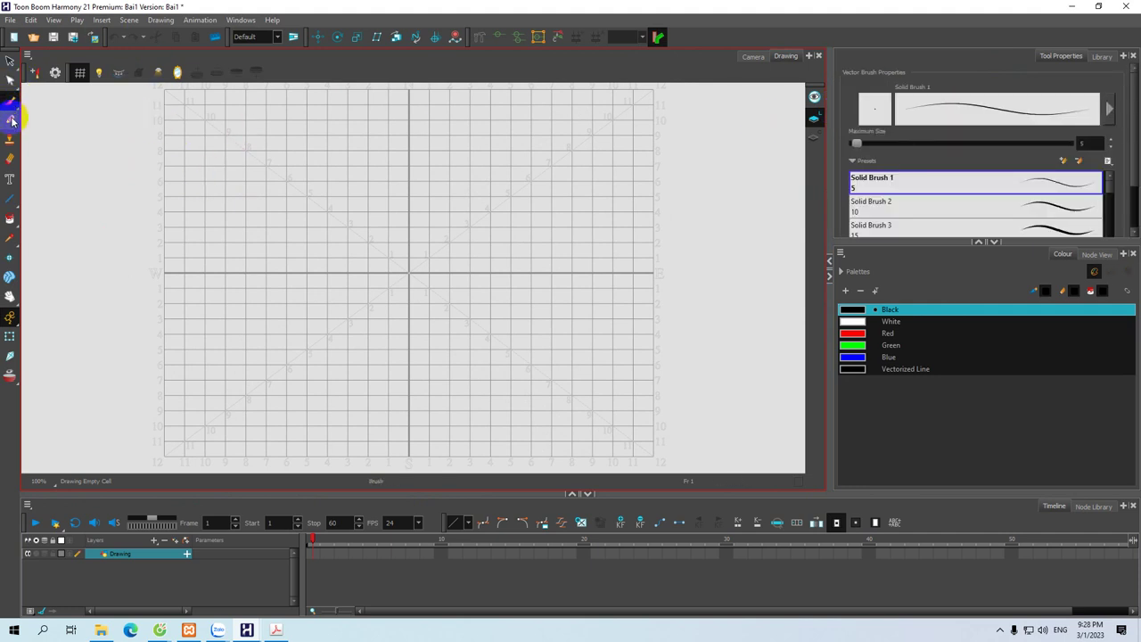
key("alt+x")
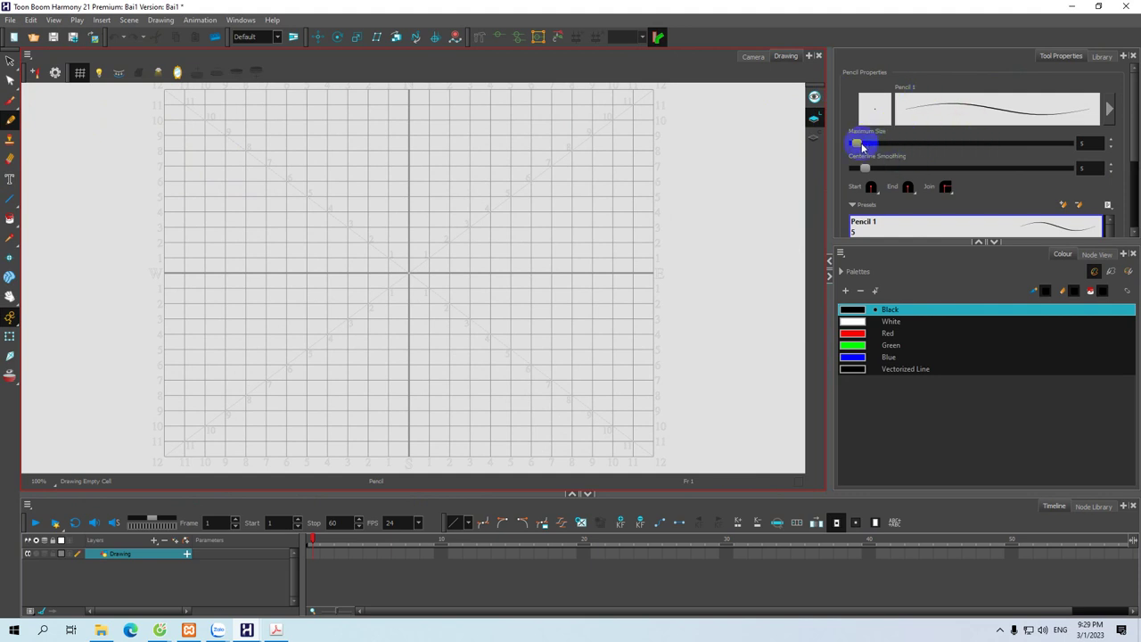
left_click(10, 139)
left_click(9, 104)
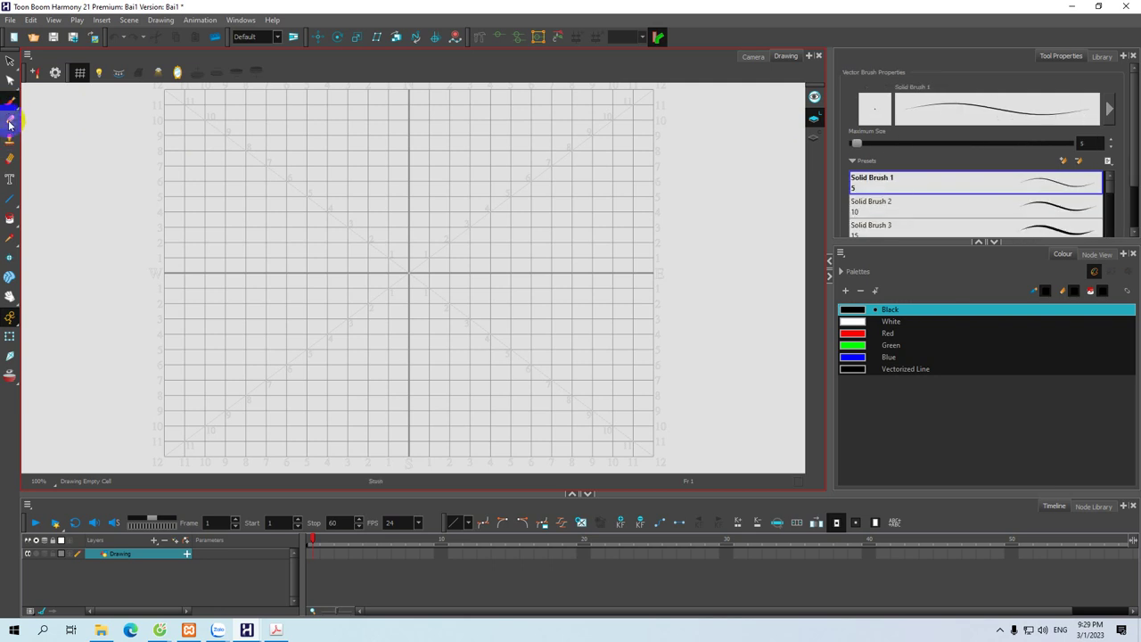
left_click(10, 122)
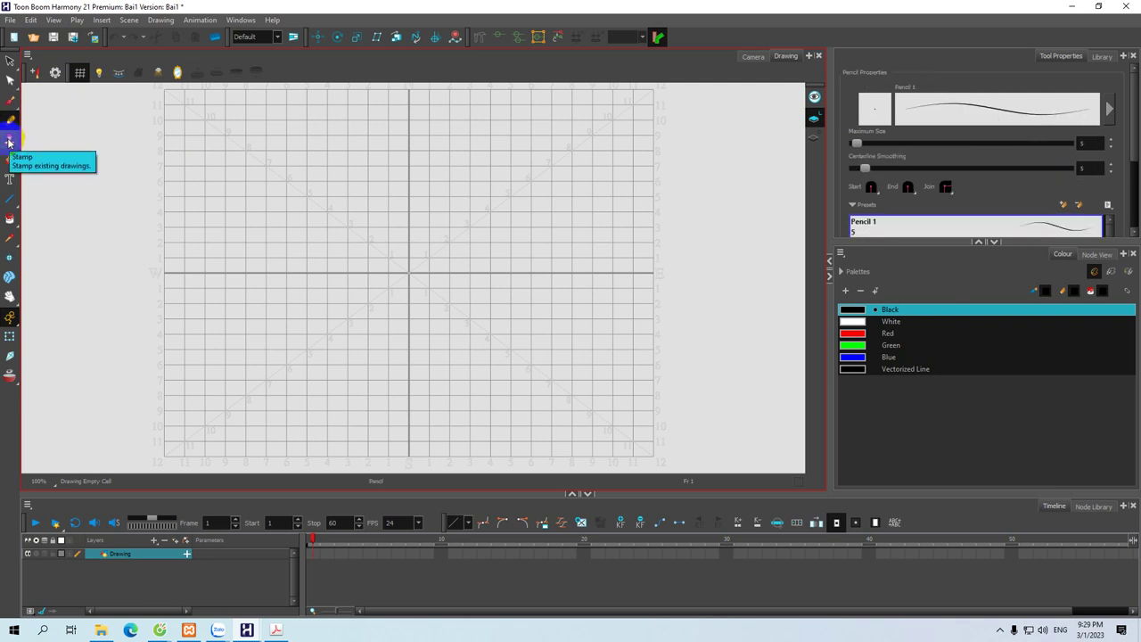
left_click(10, 141)
left_click(10, 179)
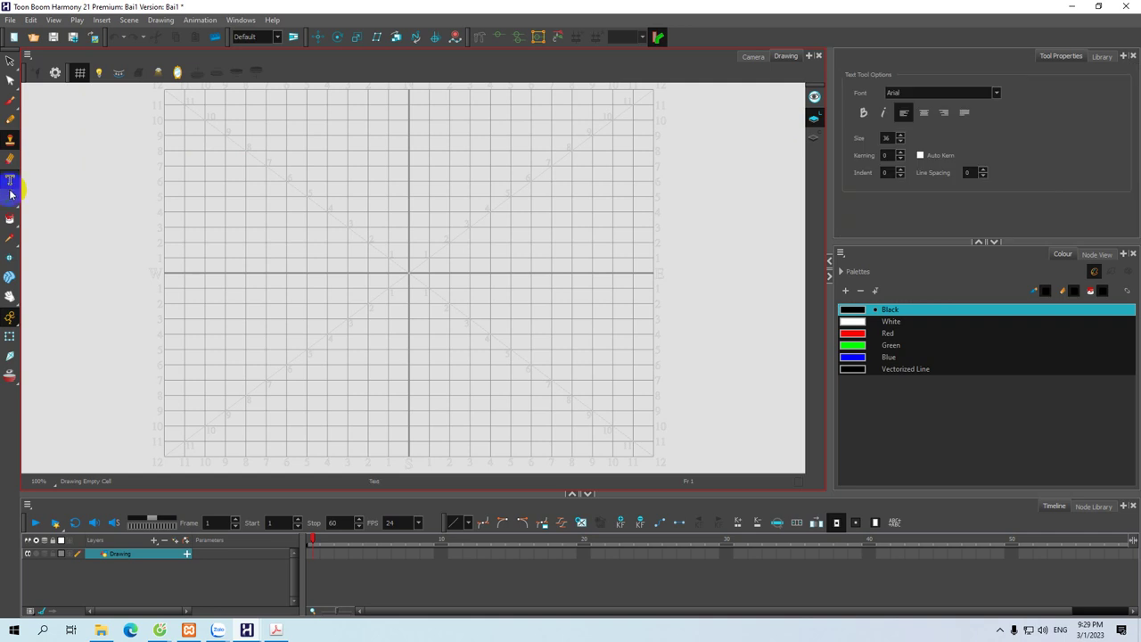
left_click(10, 203)
left_click(9, 219)
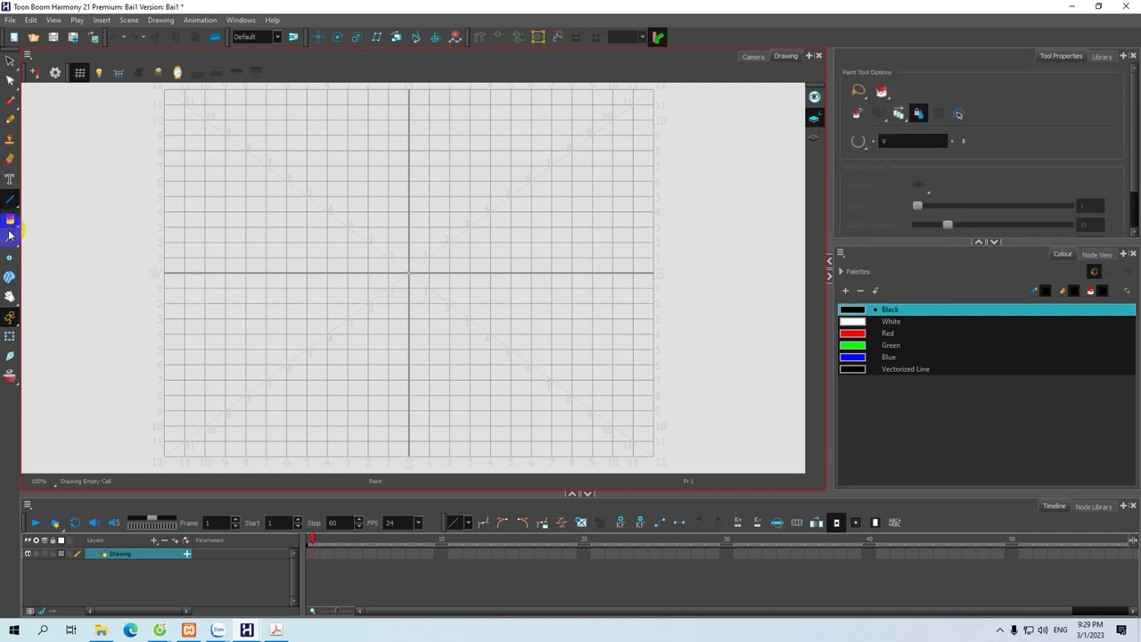
left_click(9, 239)
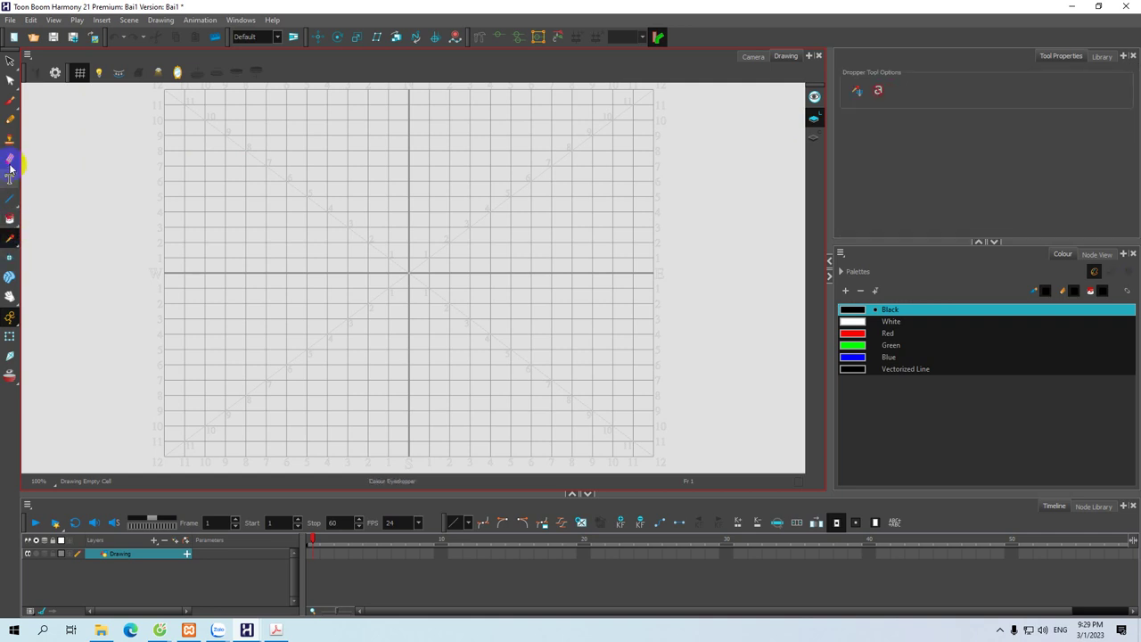
Step: Open the preferences and enable Smooth Textures in the OpenGL settings
left_click(31, 19)
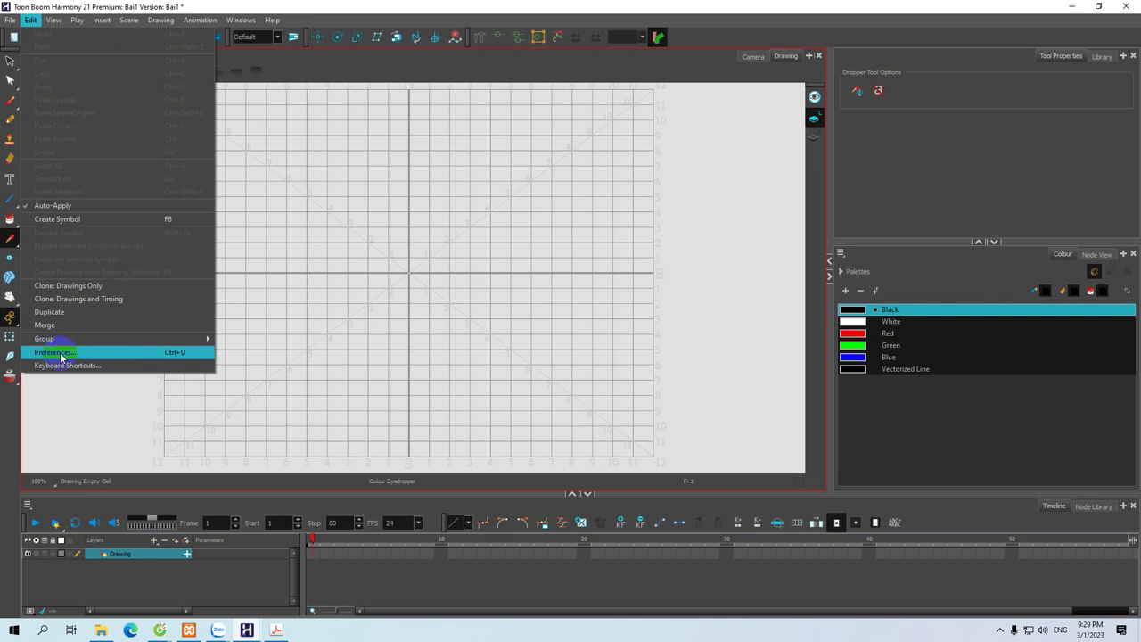
left_click(31, 24)
left_click(31, 24)
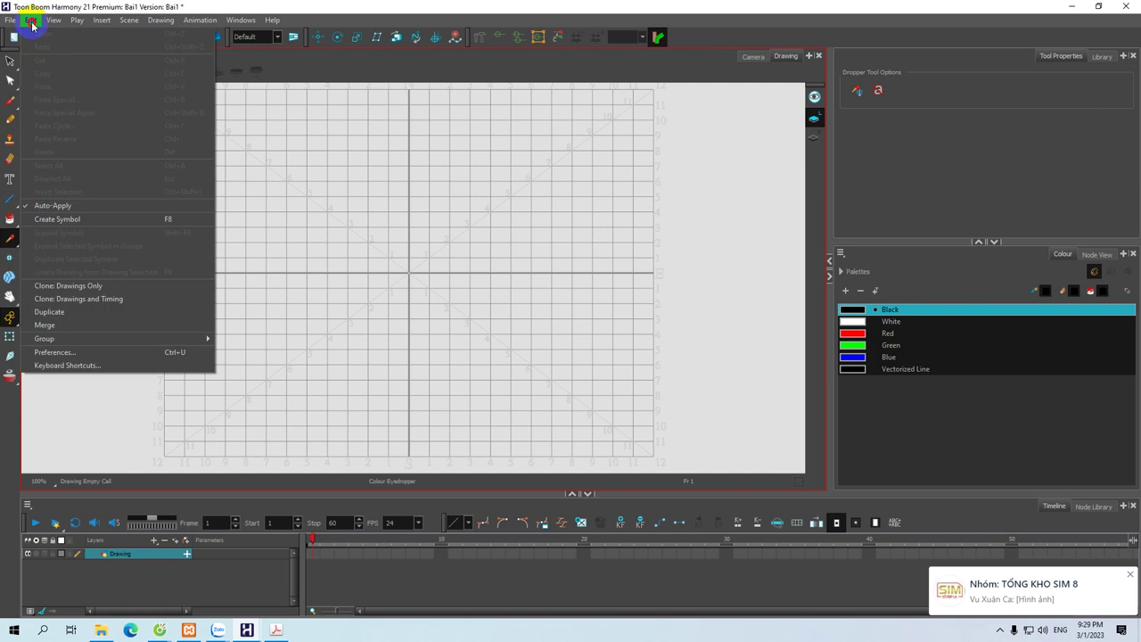
left_click(54, 352)
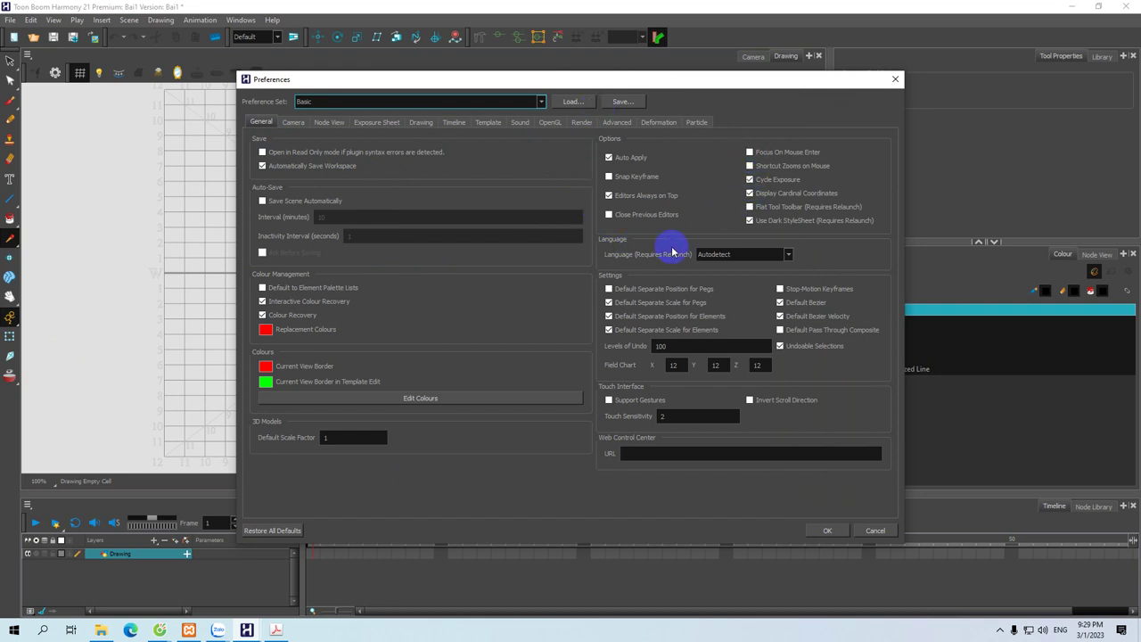
left_click(292, 124)
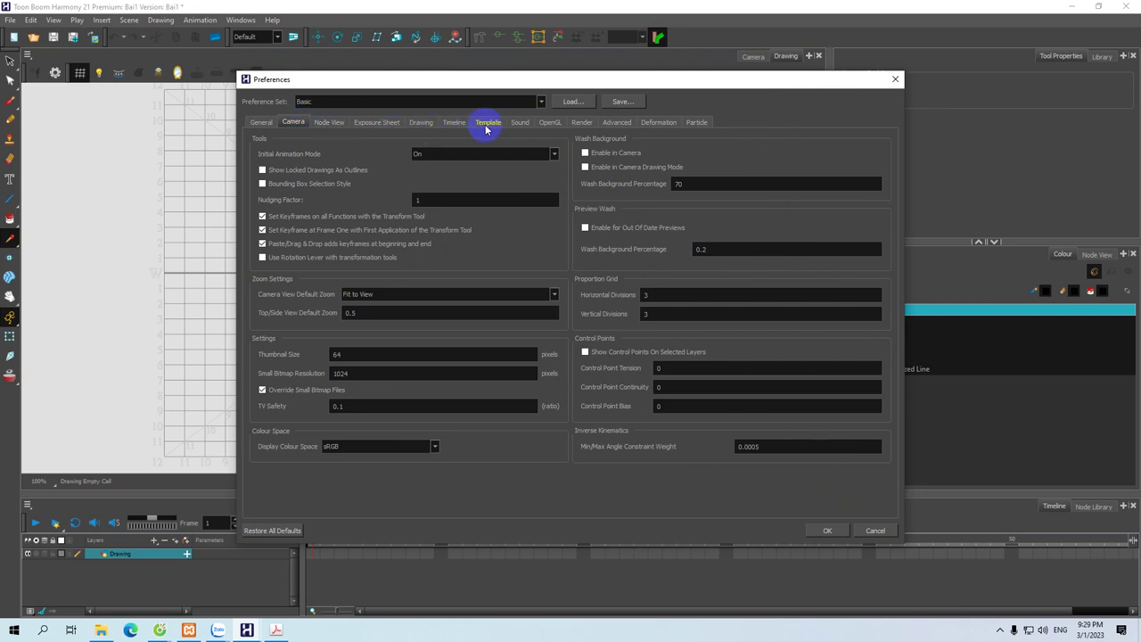
left_click(551, 123)
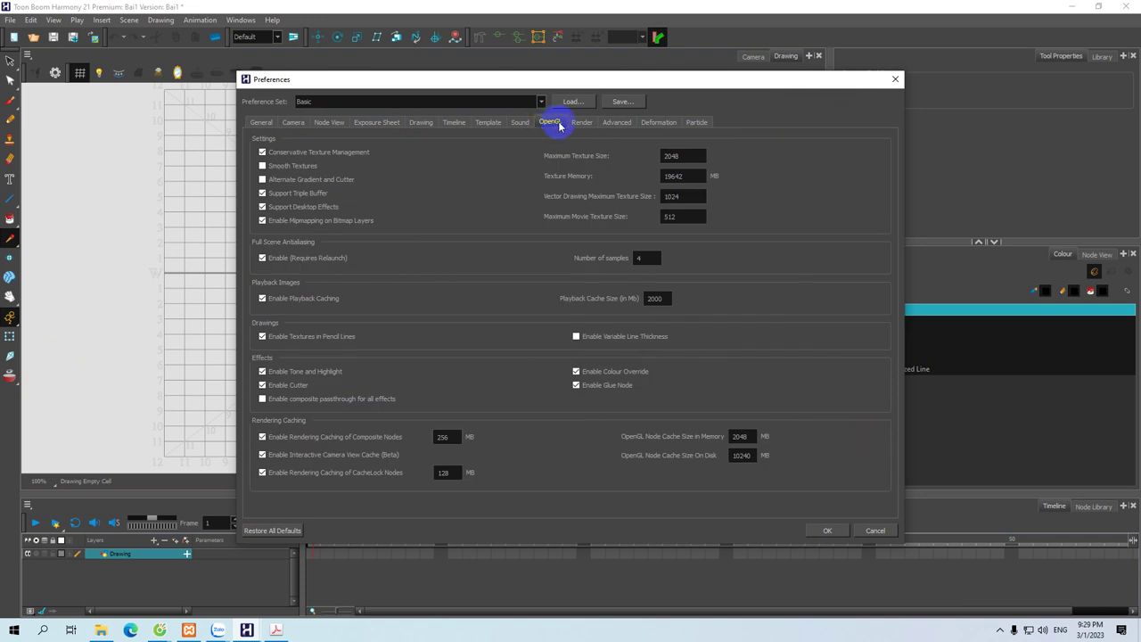
left_click(262, 167)
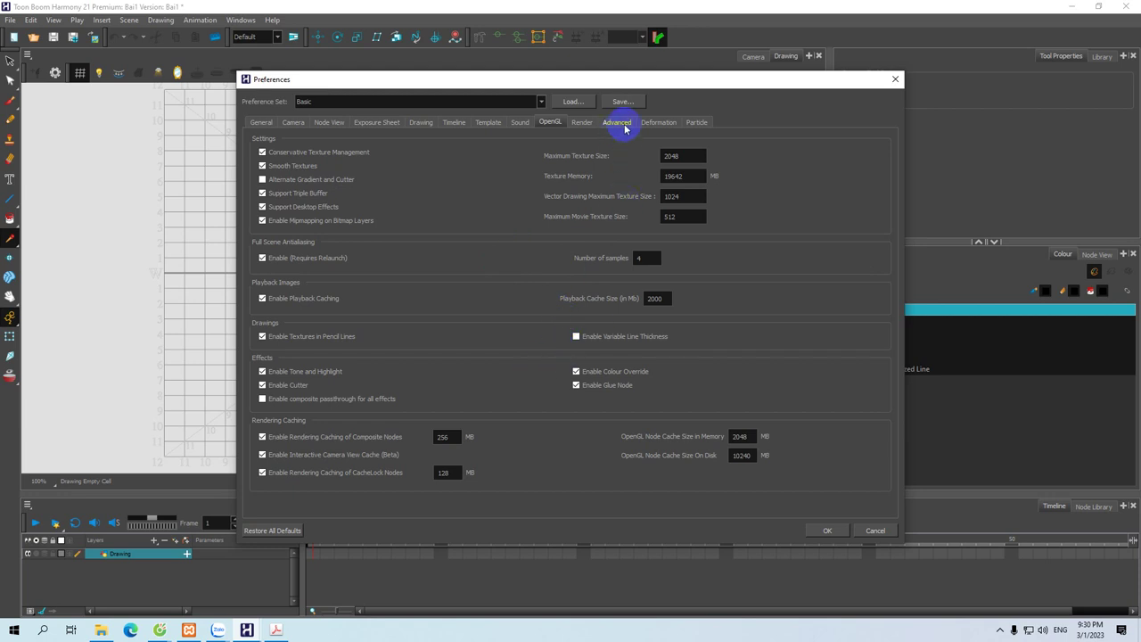
Step: Enable Display Scaling Node in Pixel Size in the Deformation preferences and apply the preference changes
left_click(580, 124)
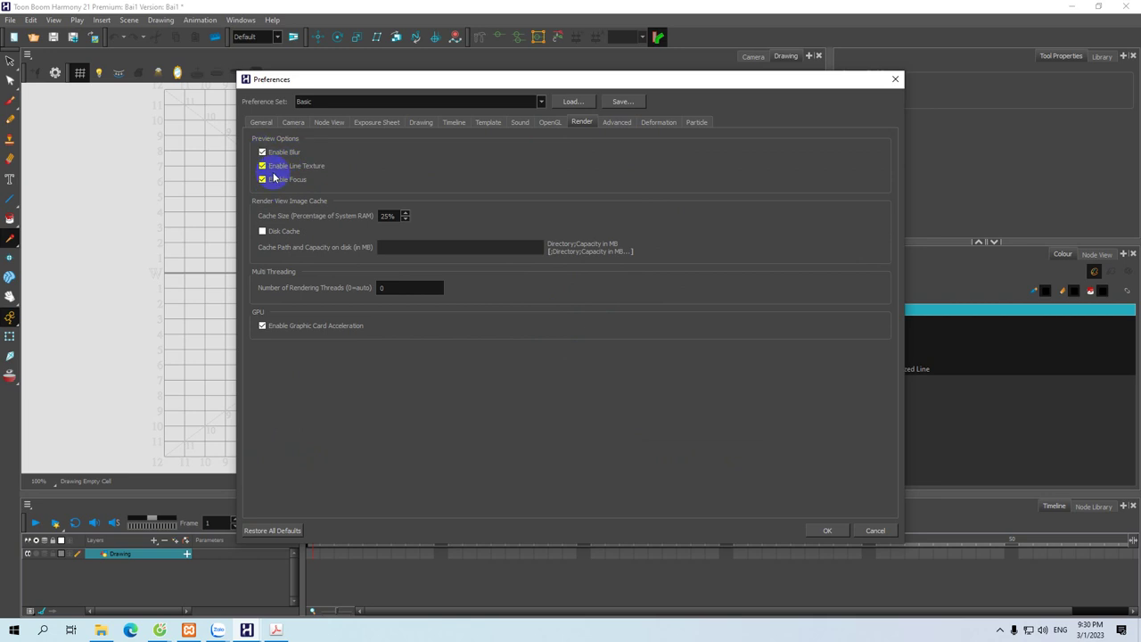
left_click(615, 123)
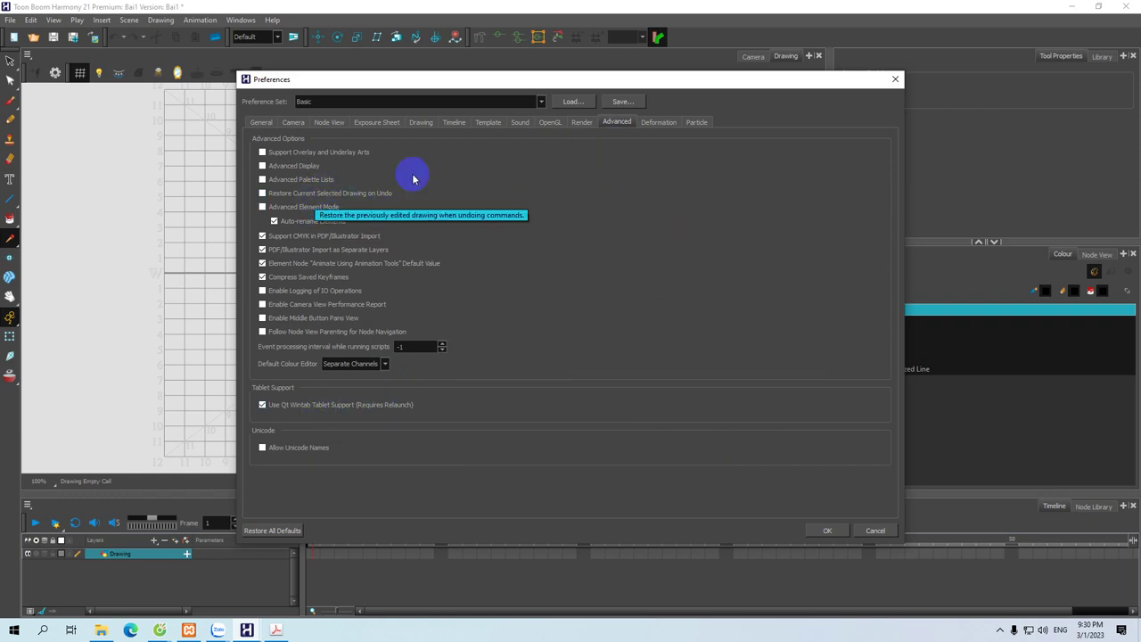
left_click(658, 124)
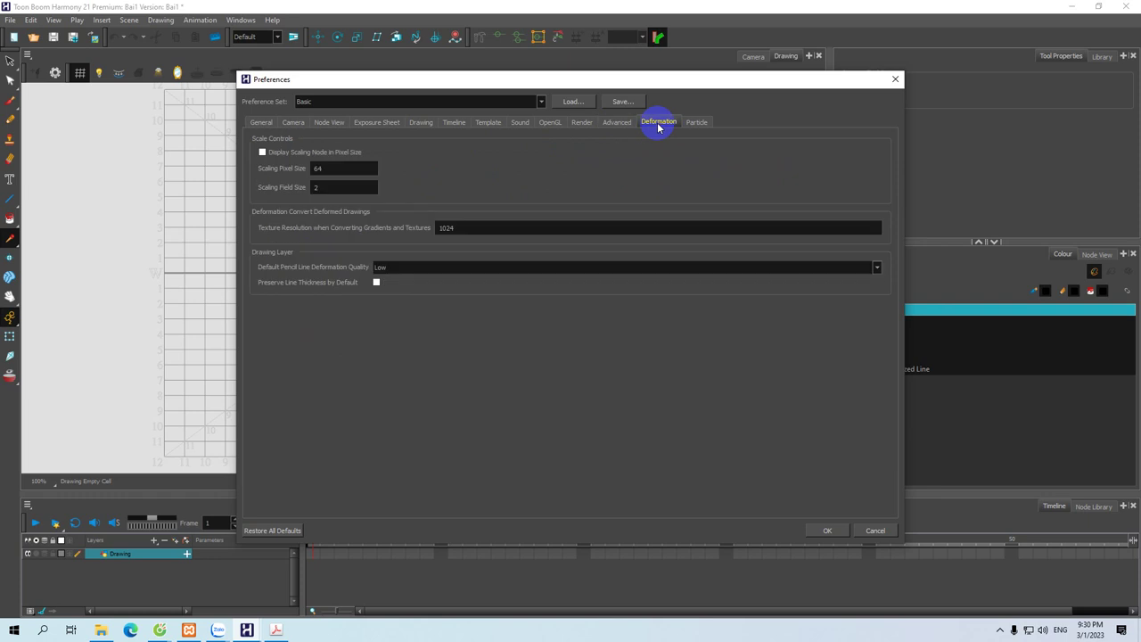
left_click(262, 153)
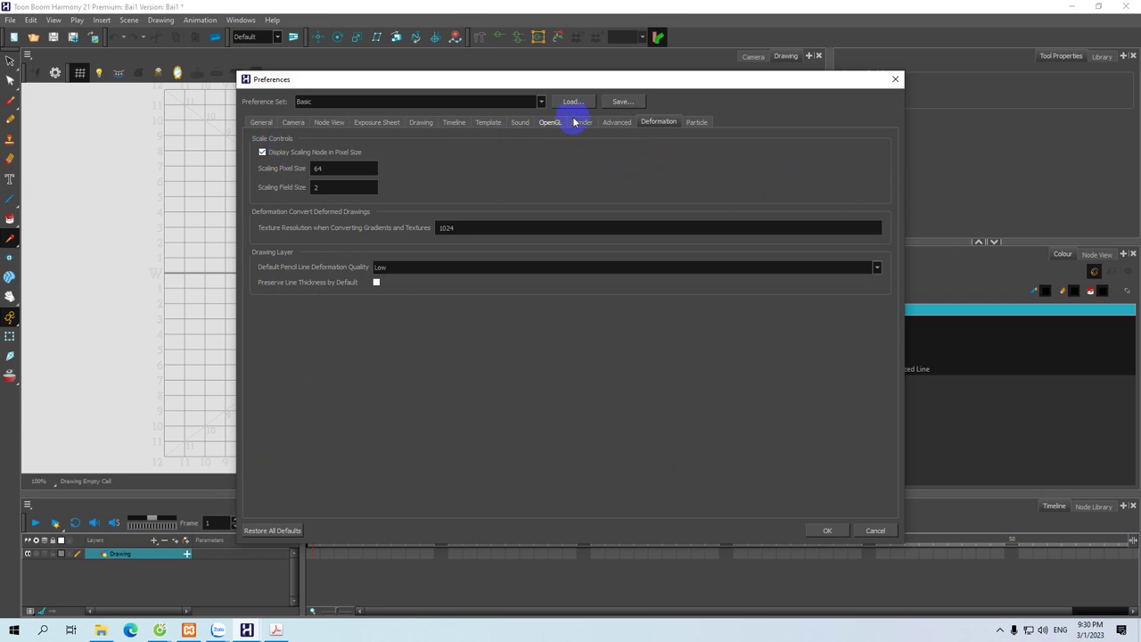
left_click(324, 122)
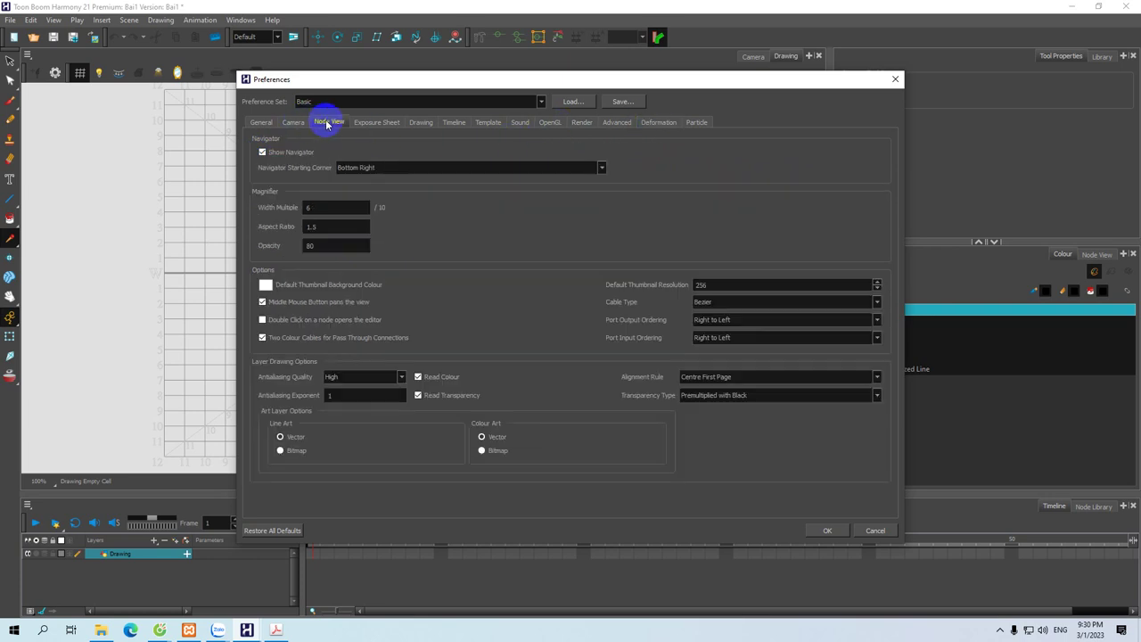
left_click(262, 122)
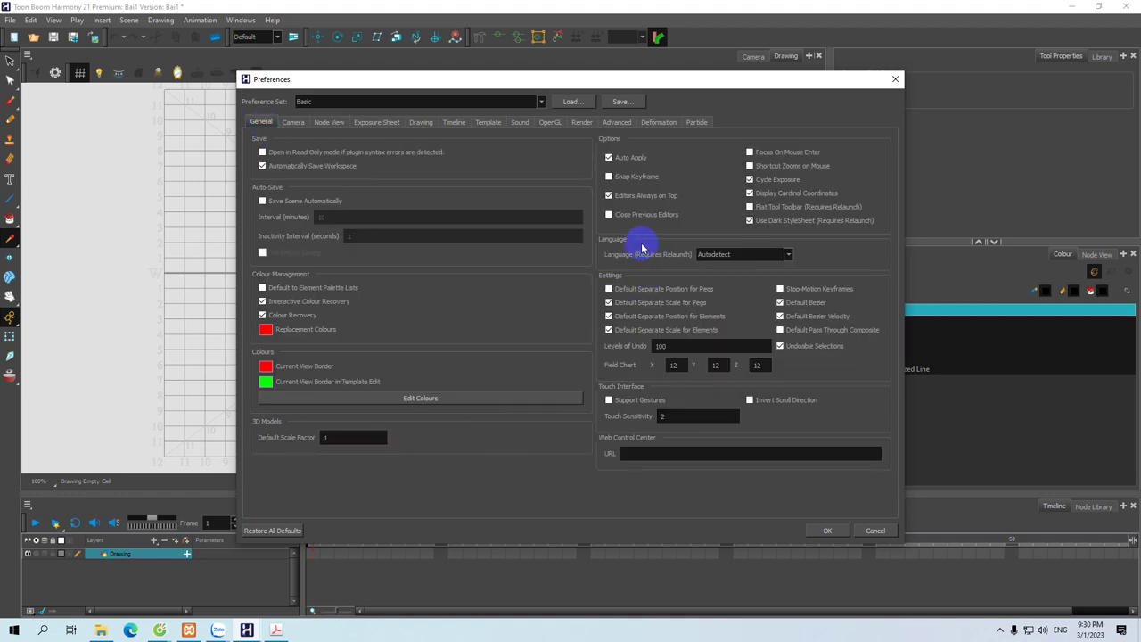
left_click(828, 531)
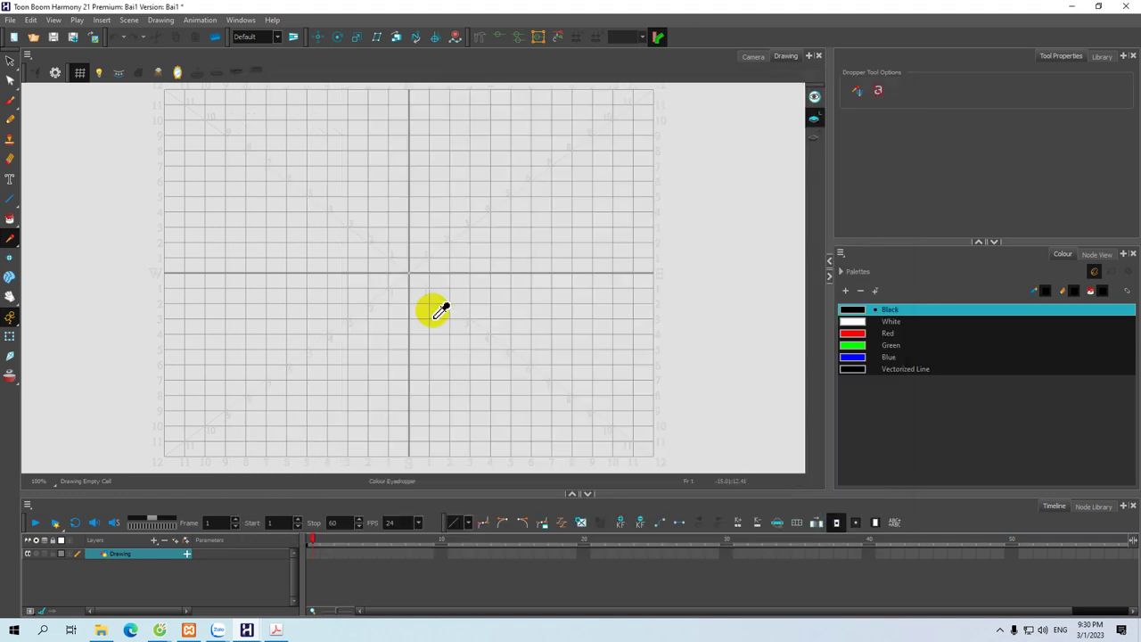
Step: Search the keyboard shortcuts by name for "Brush" and close the shortcut settings without saving
left_click(30, 19)
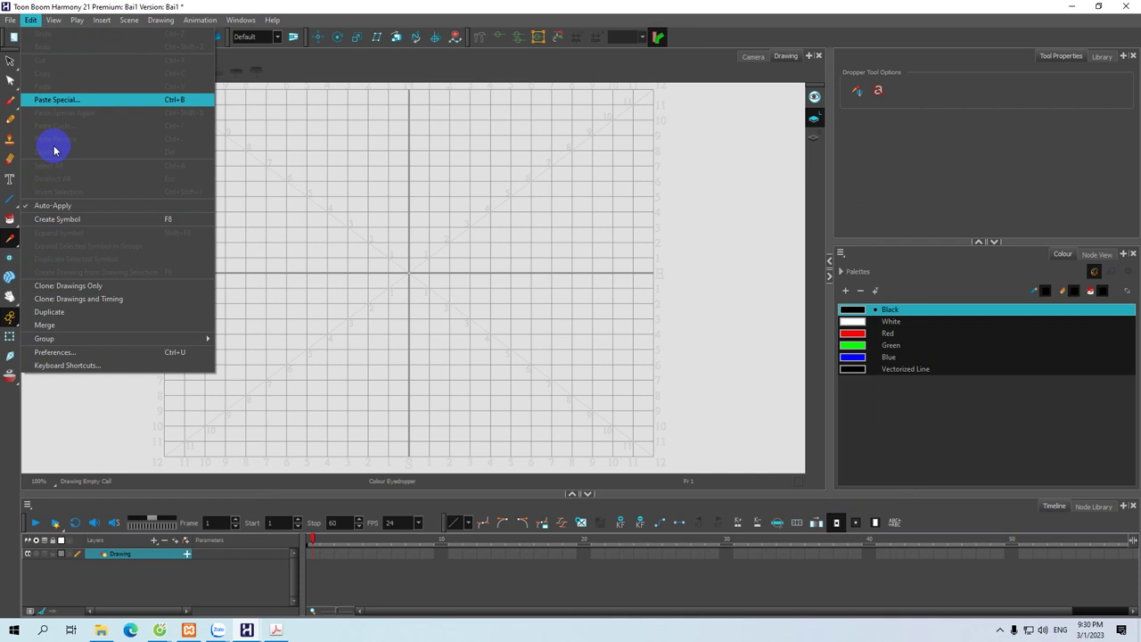
left_click(59, 365)
left_click_drag(509, 100, 526, 101)
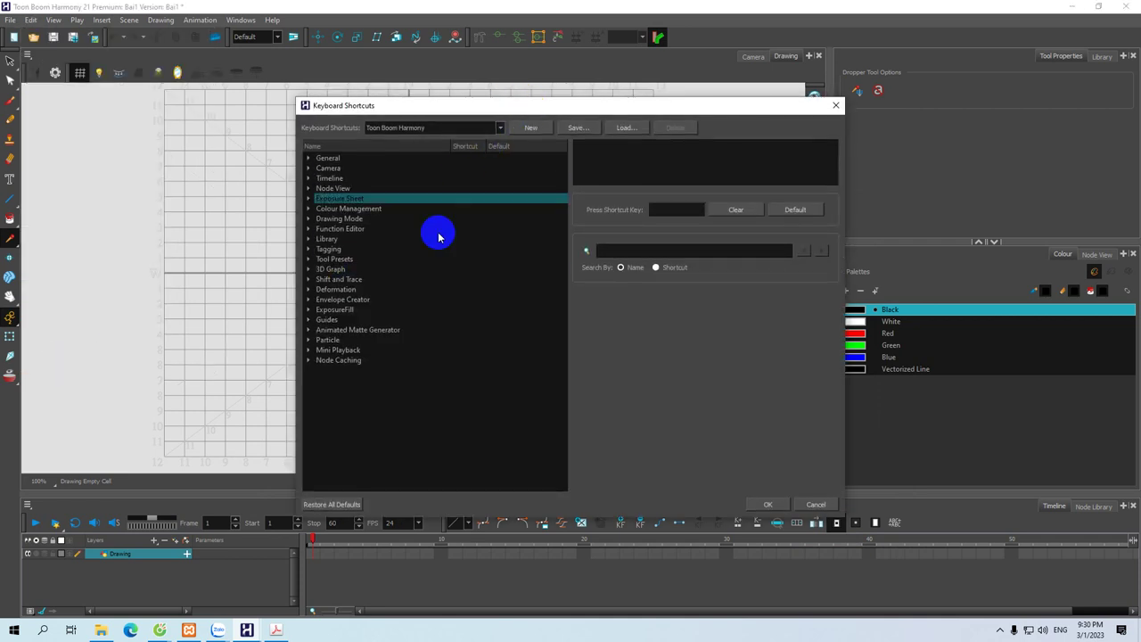
left_click(614, 250)
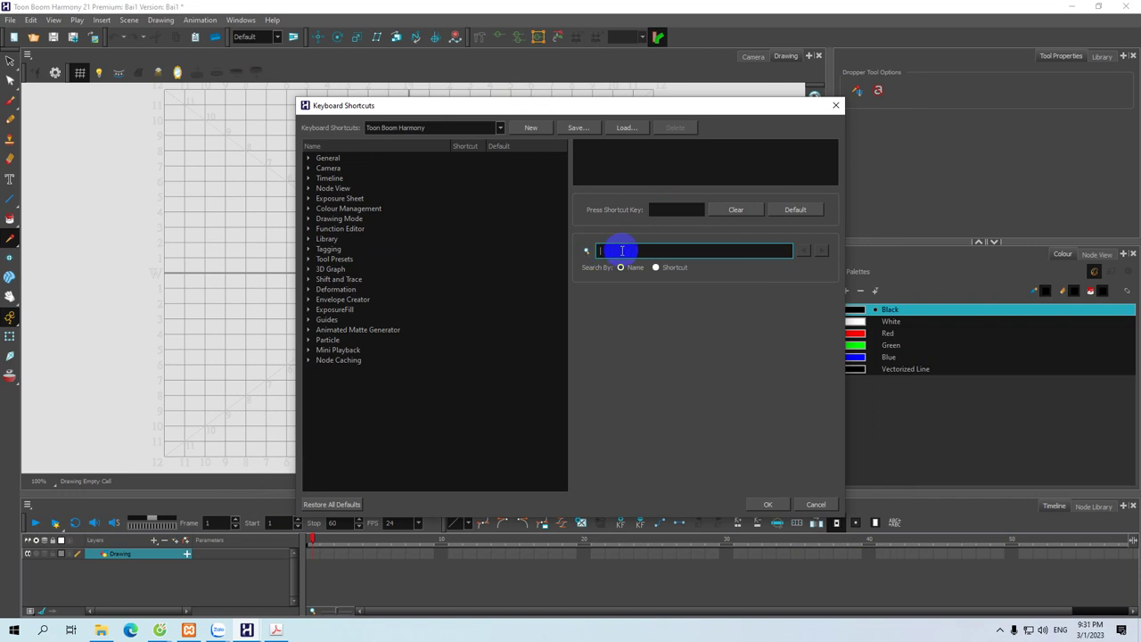
type("Br")
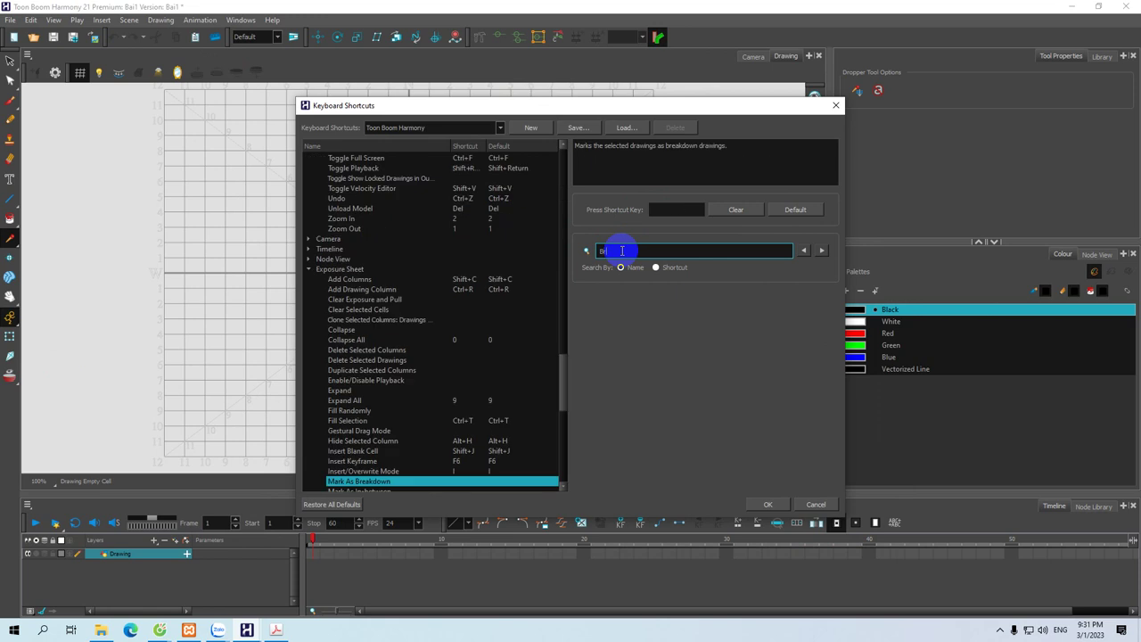
type("ush")
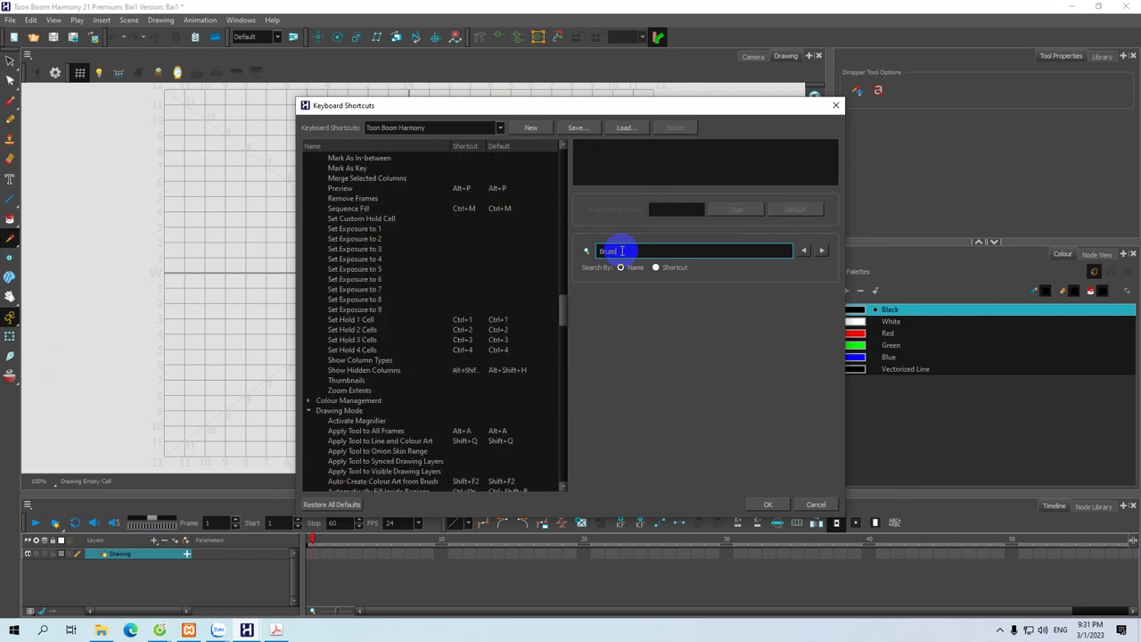
key("BackSpace")
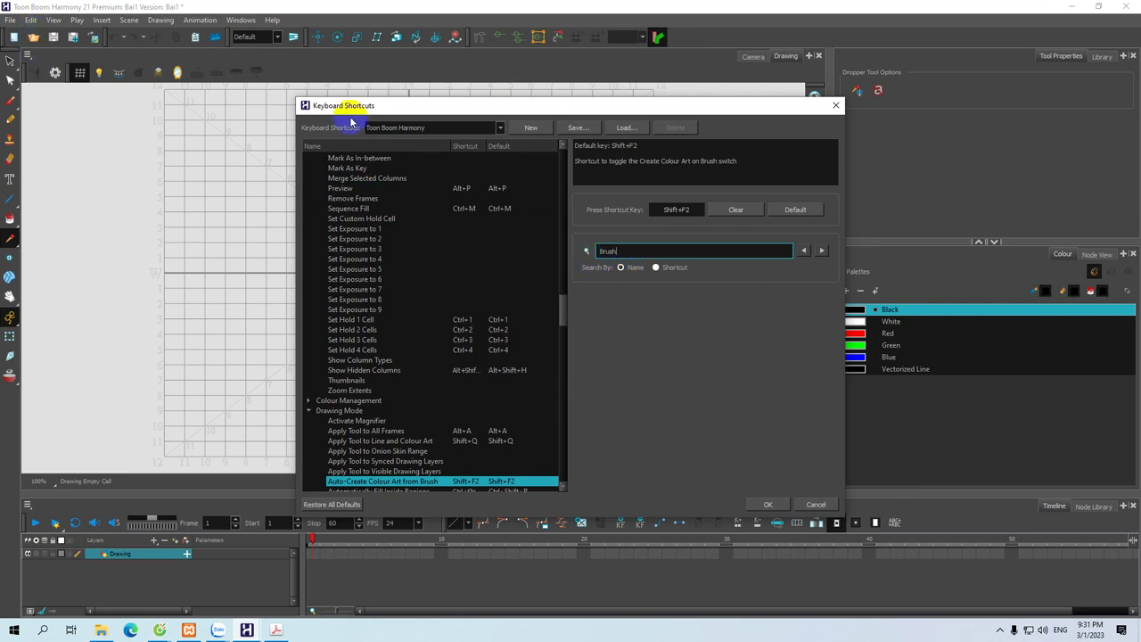
left_click(814, 504)
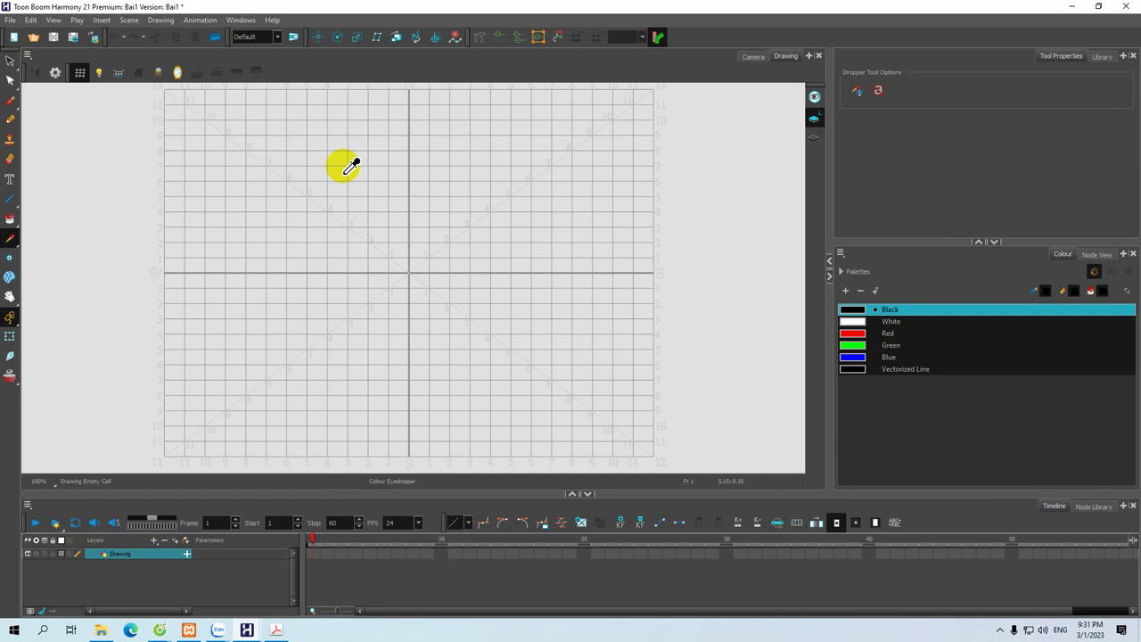
Step: Open the keyboard shortcuts, search by name for "Brush" and select the Brush Tool entry under Drawing Mode
left_click(30, 20)
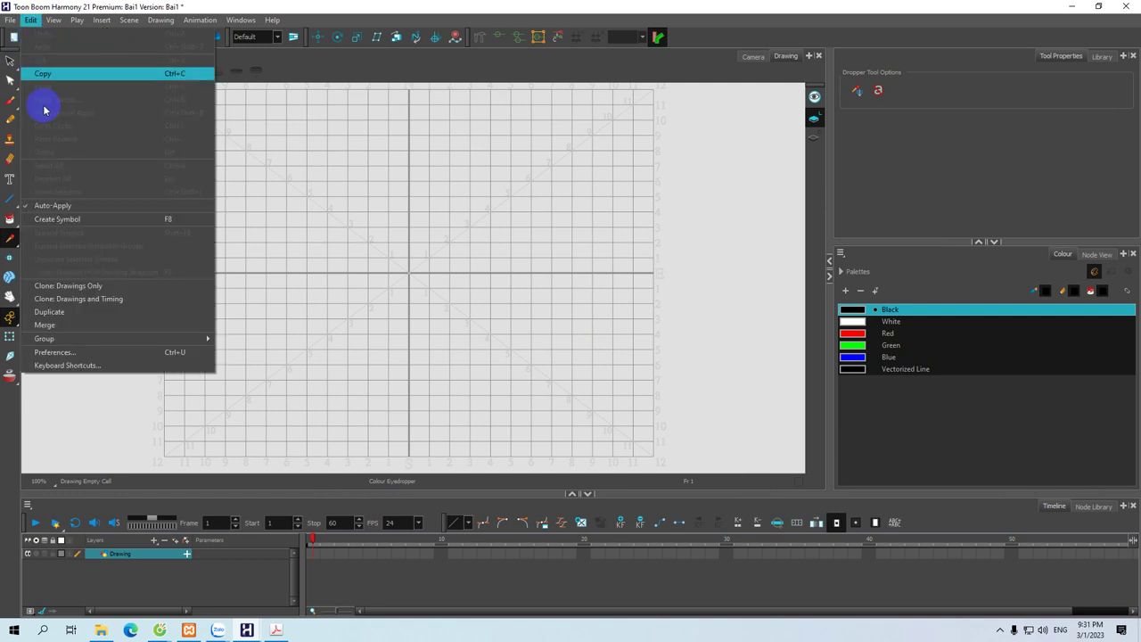
left_click(67, 365)
left_click(603, 250)
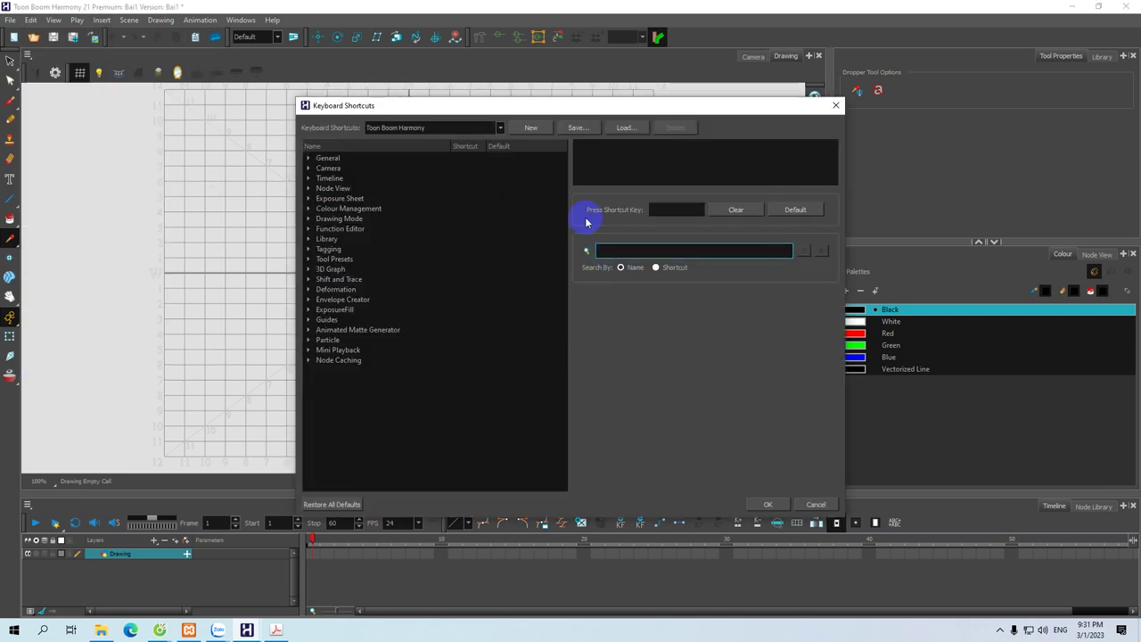
type("B")
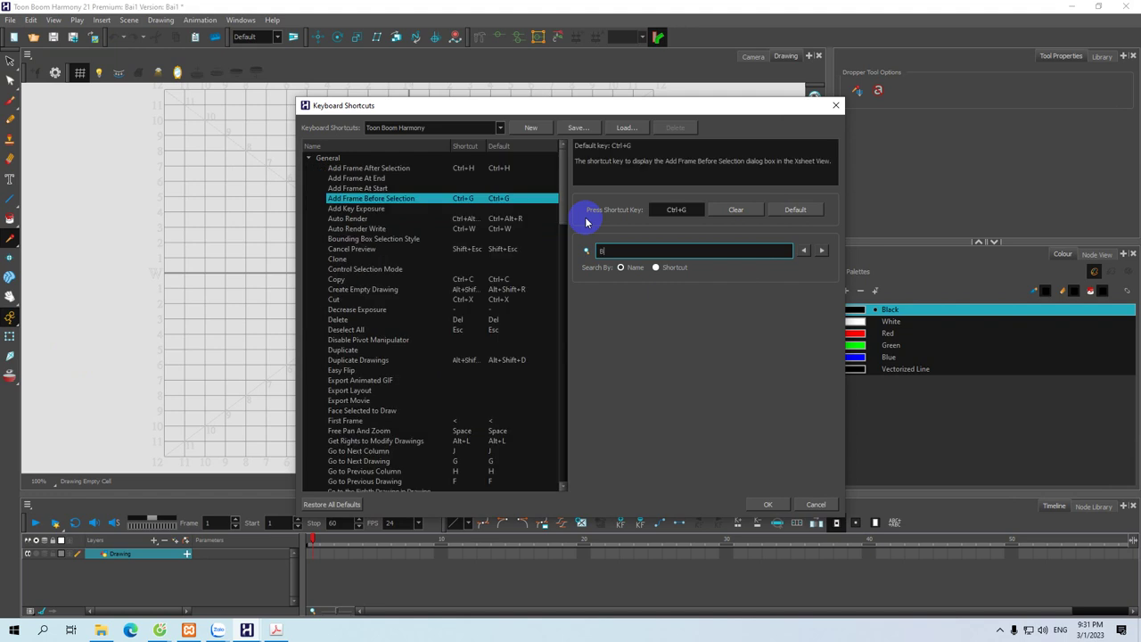
type("rush")
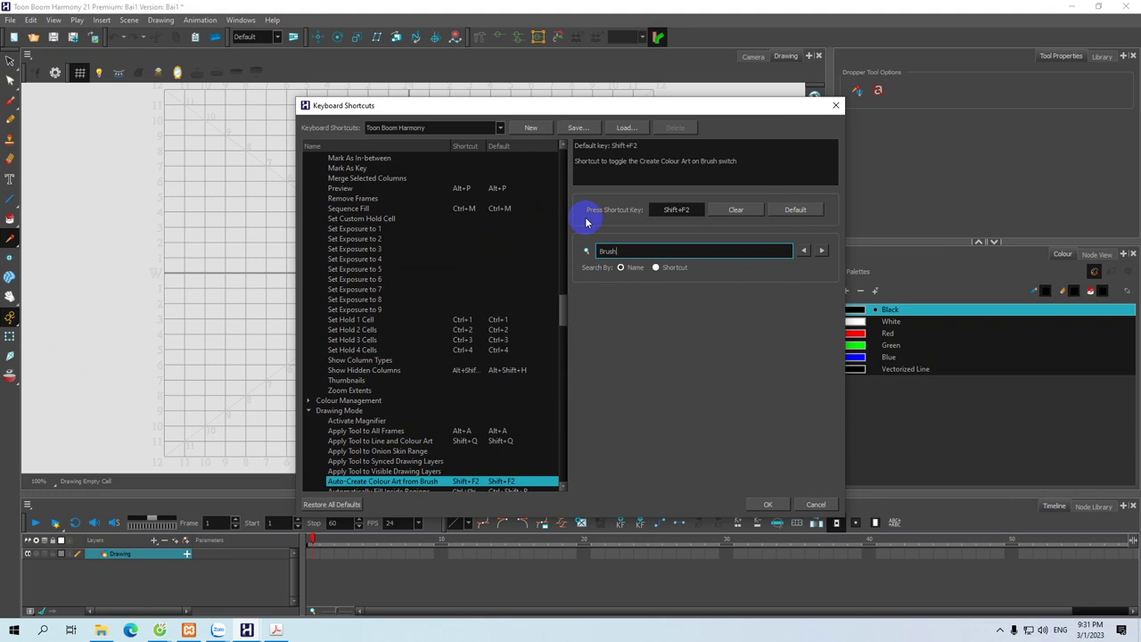
scroll(441, 414, "down", 2)
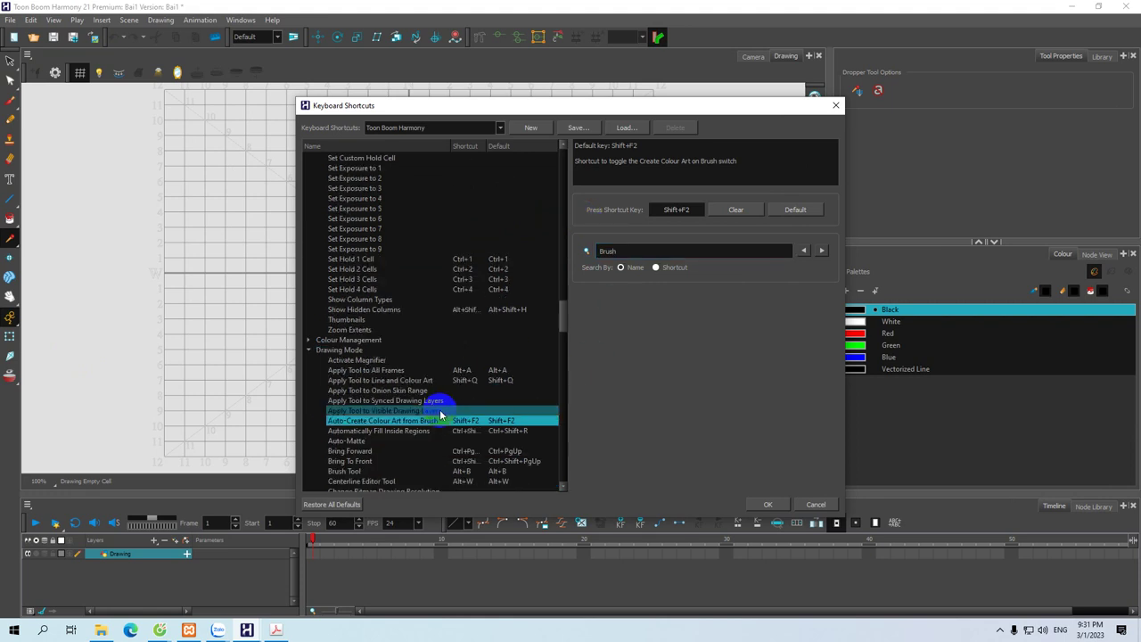
scroll(441, 415, "down", 1)
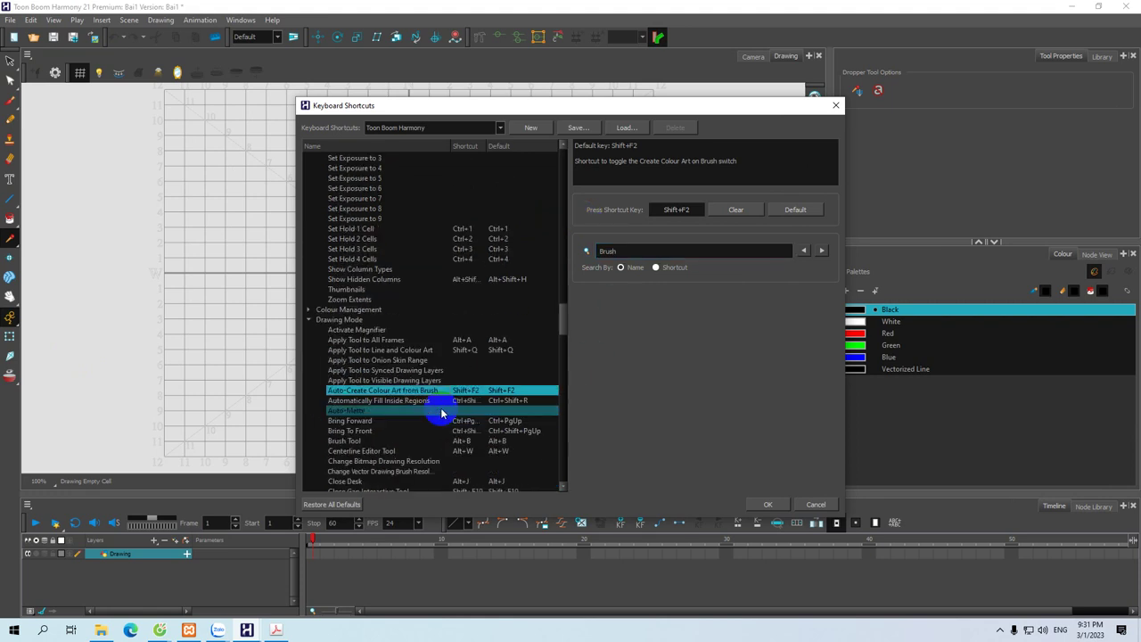
left_click(354, 442)
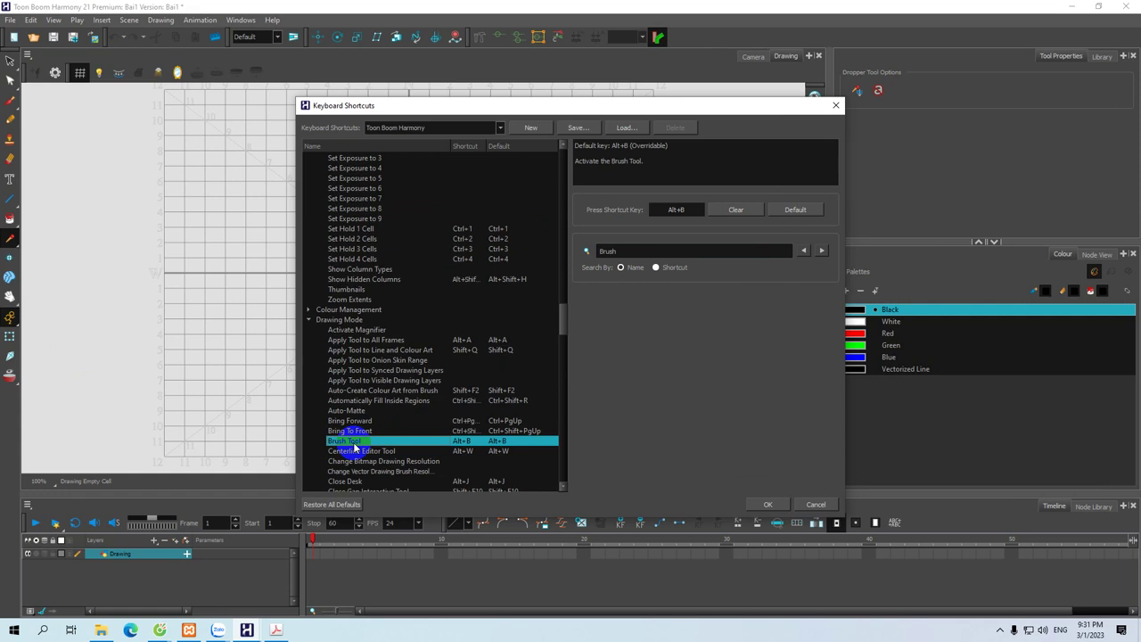
scroll(370, 446, "down", 1)
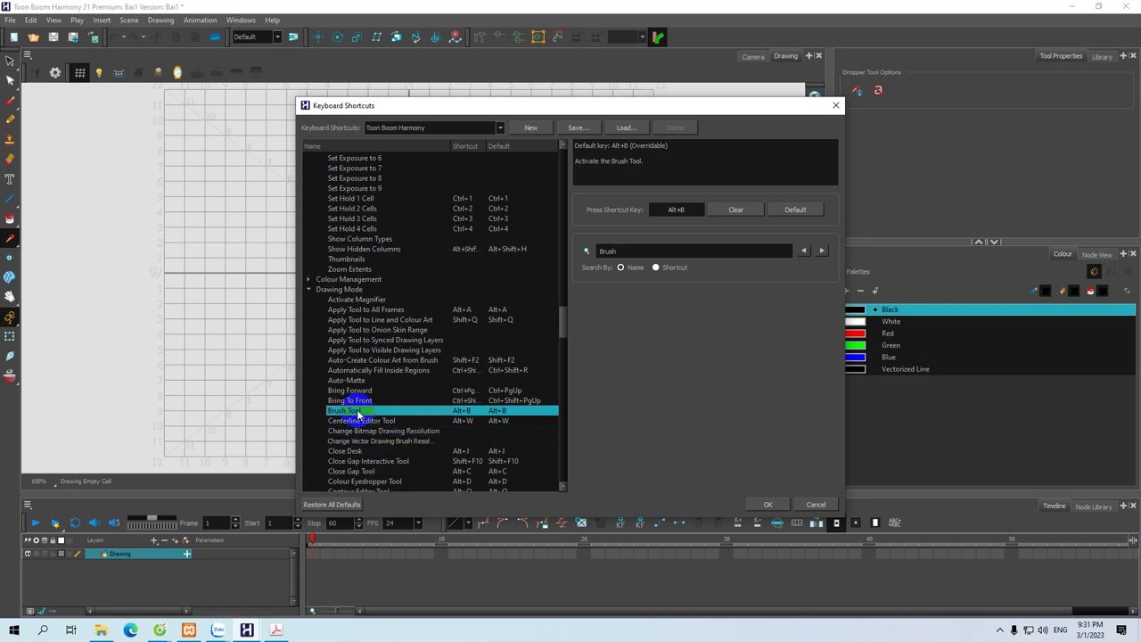
Step: Clear the Brush Tool's shortcut and assign B to it, replacing the conflicting assignment of Select Parent Skipping Effects
left_click_drag(629, 250, 606, 250)
left_click(620, 251)
left_click(633, 251)
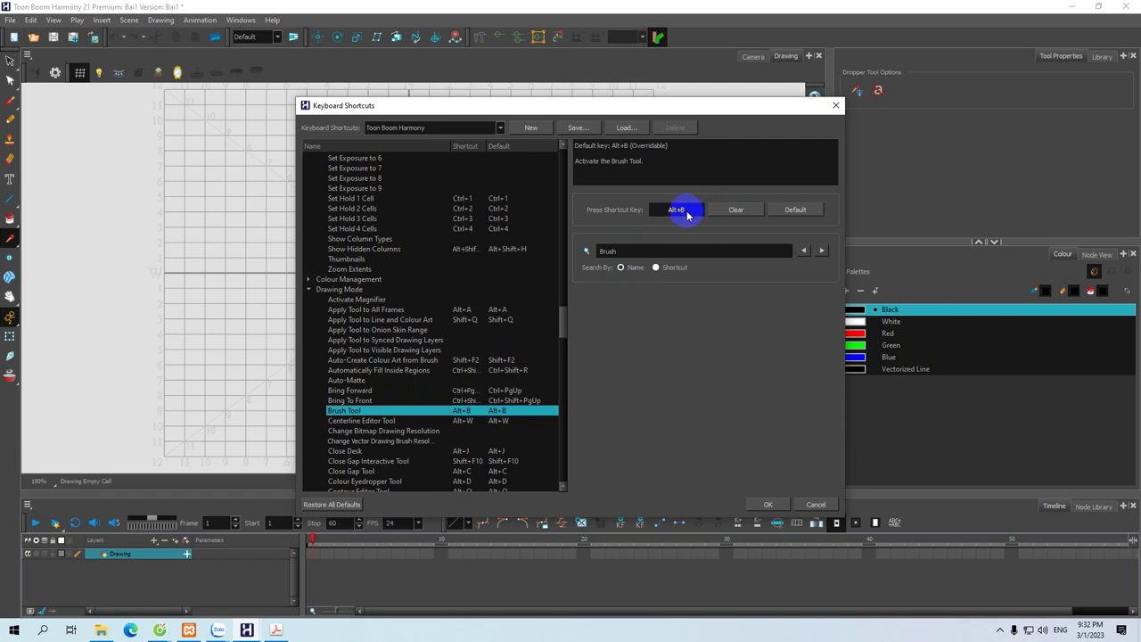
left_click(718, 212)
left_click(682, 212)
key("b")
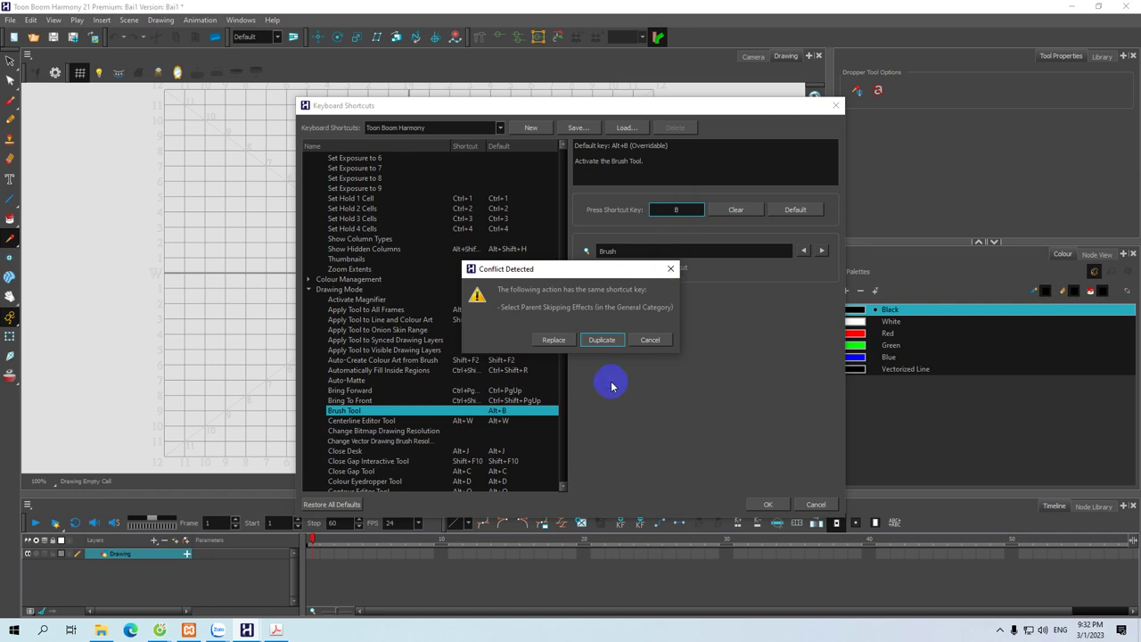
left_click(551, 341)
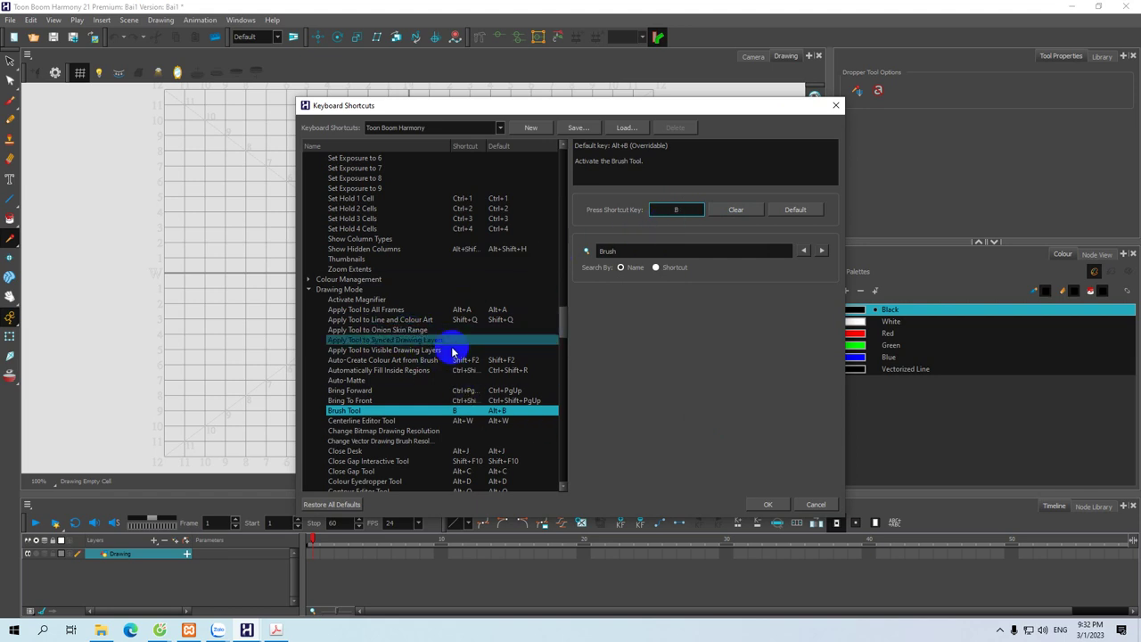
Step: Find the Line Tool entry by searching the keyboard shortcuts by name for "line tool"
left_click(628, 251)
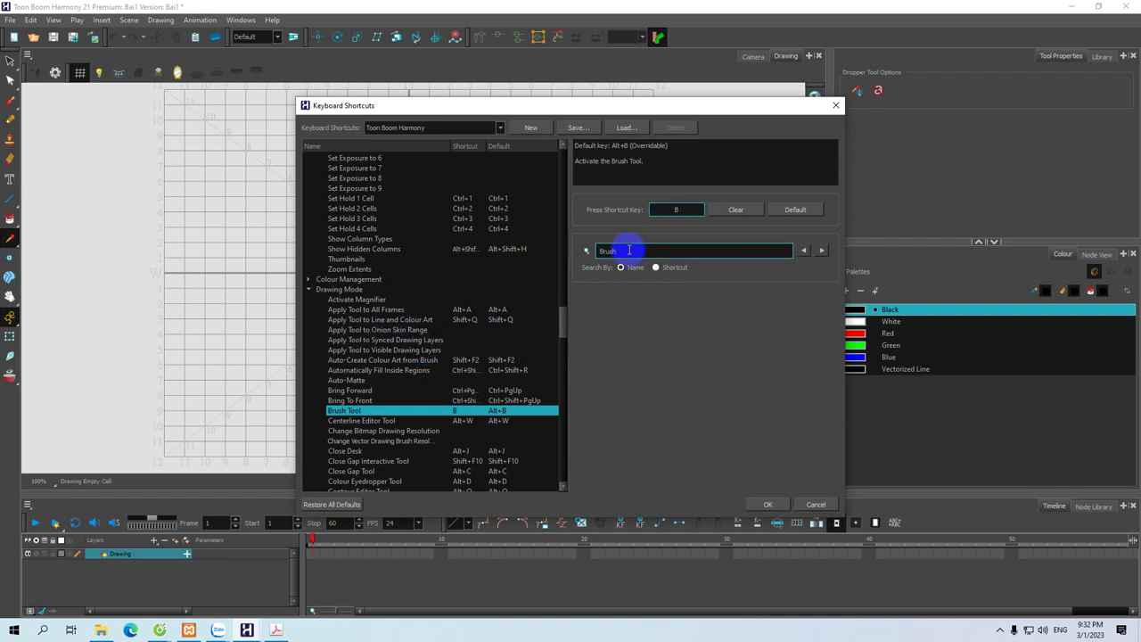
key("BackSpace")
key("BackSpace")
key("BackSpace")
key("BackSpace")
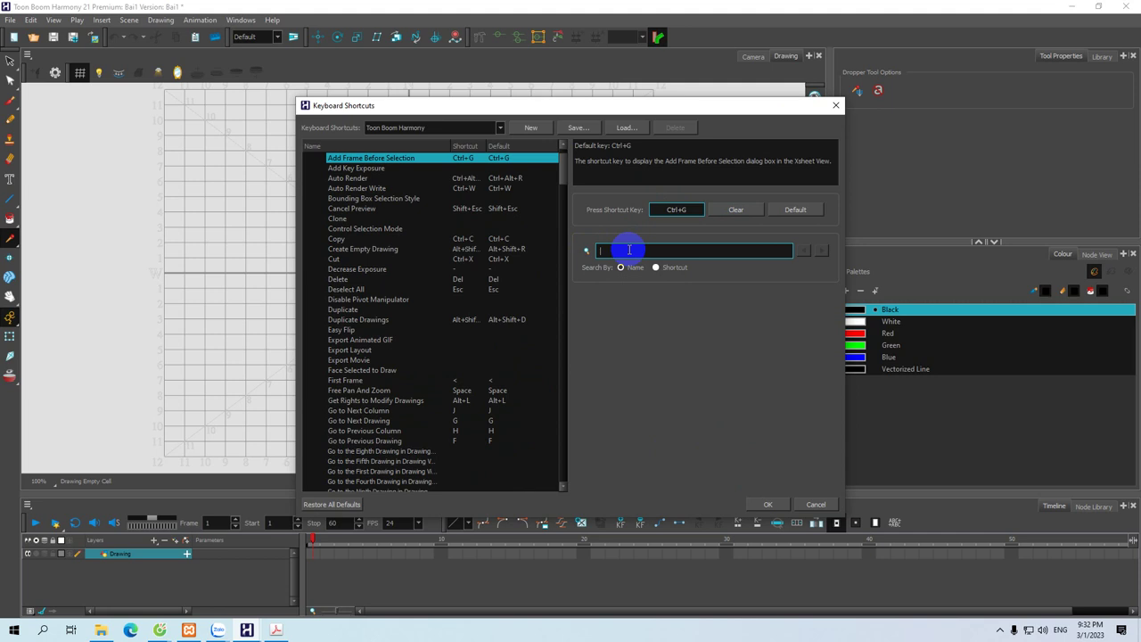
type("line")
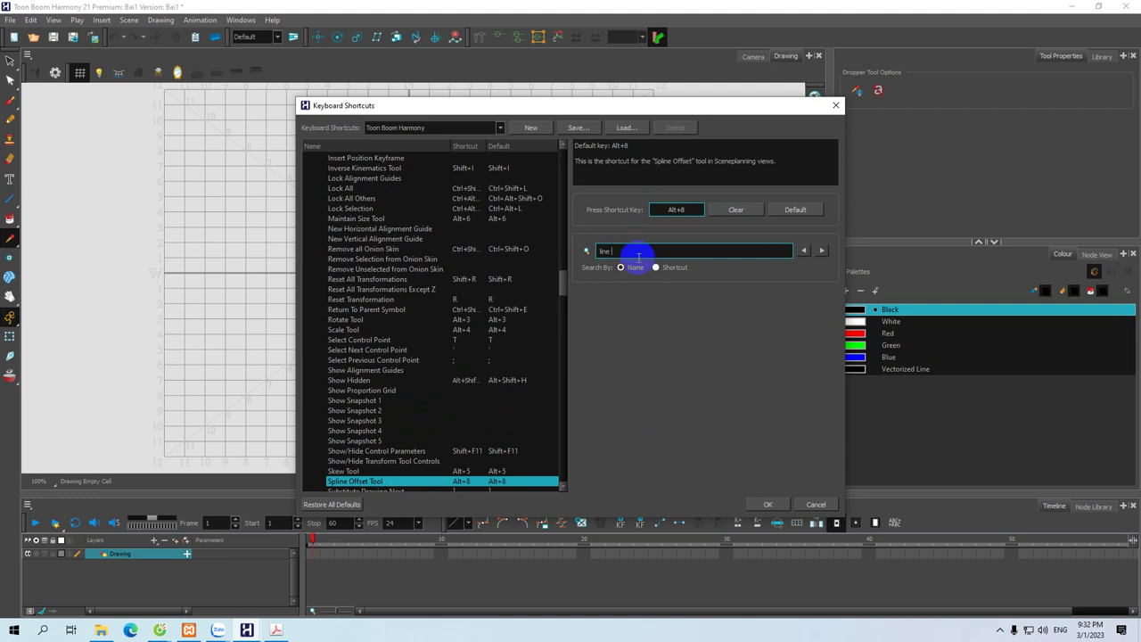
mouse_move(562, 285)
left_mouse_down()
mouse_move(568, 301)
mouse_move(571, 267)
left_mouse_up()
left_click(619, 249)
type("line t")
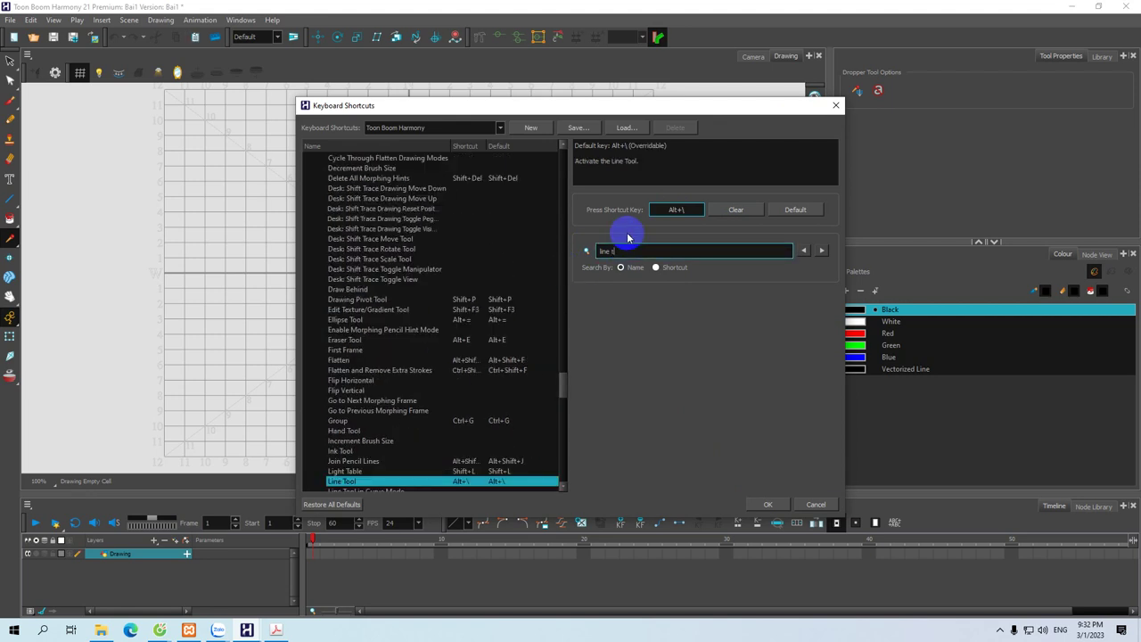
type("ool")
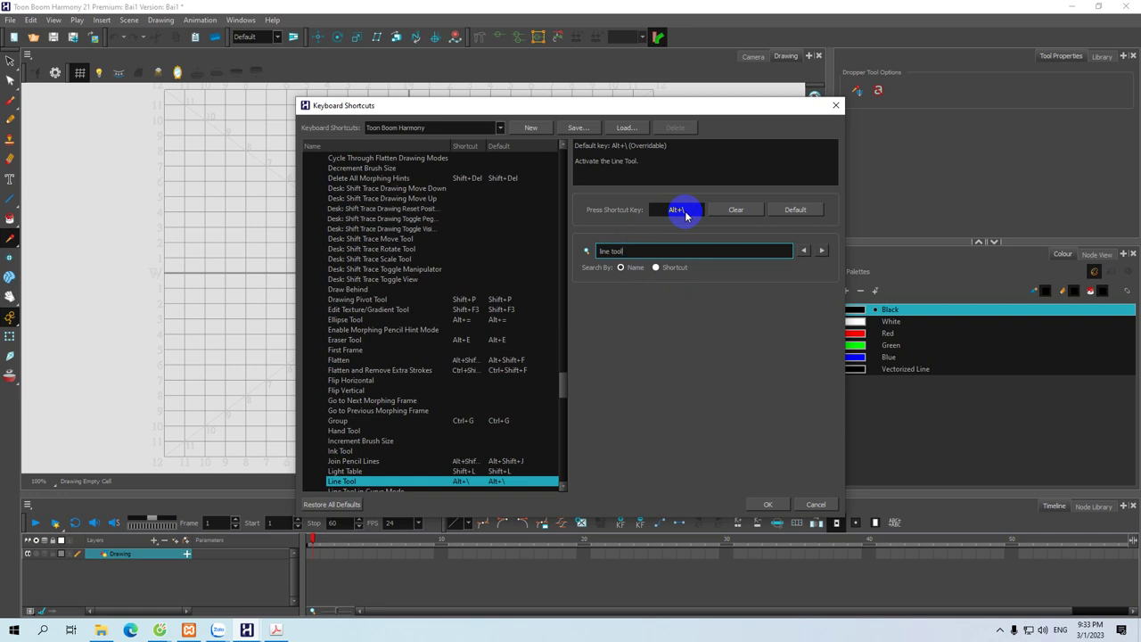
Step: Clear the Line Tool's shortcut, assign C in place of the Close Gap Tool's assignment, and accept the shortcut changes
left_click(685, 212)
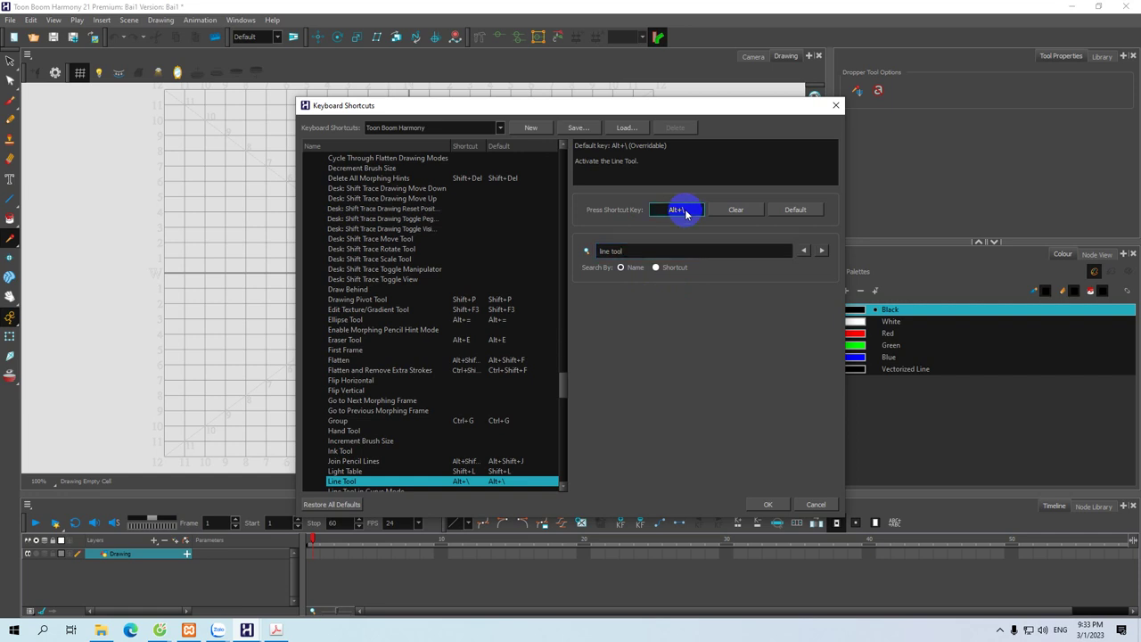
left_click(735, 212)
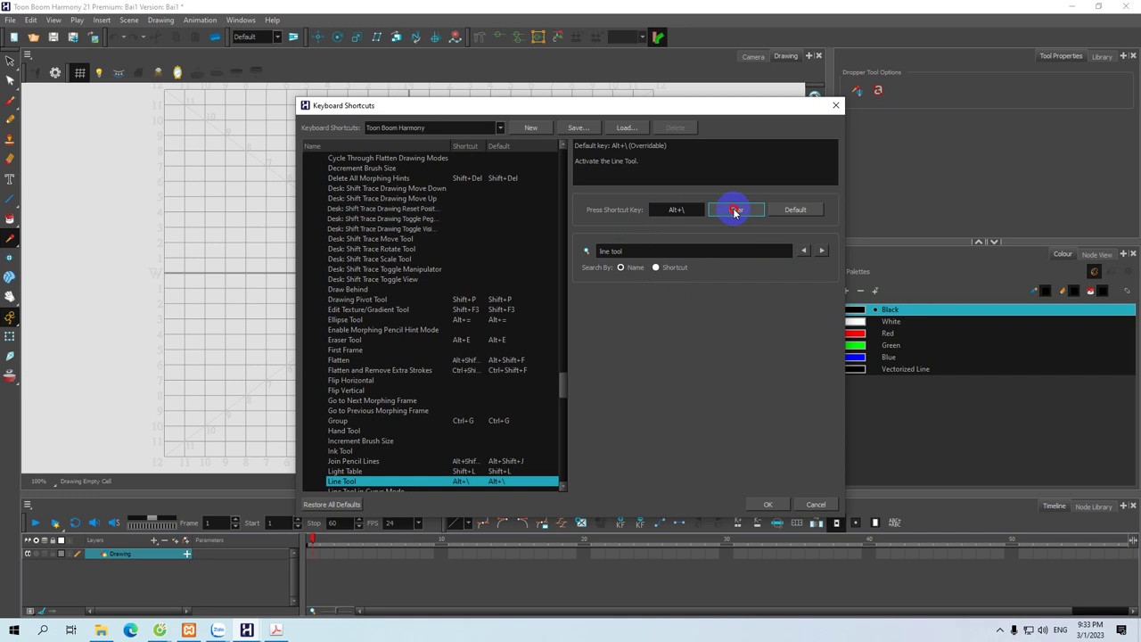
left_click(669, 211)
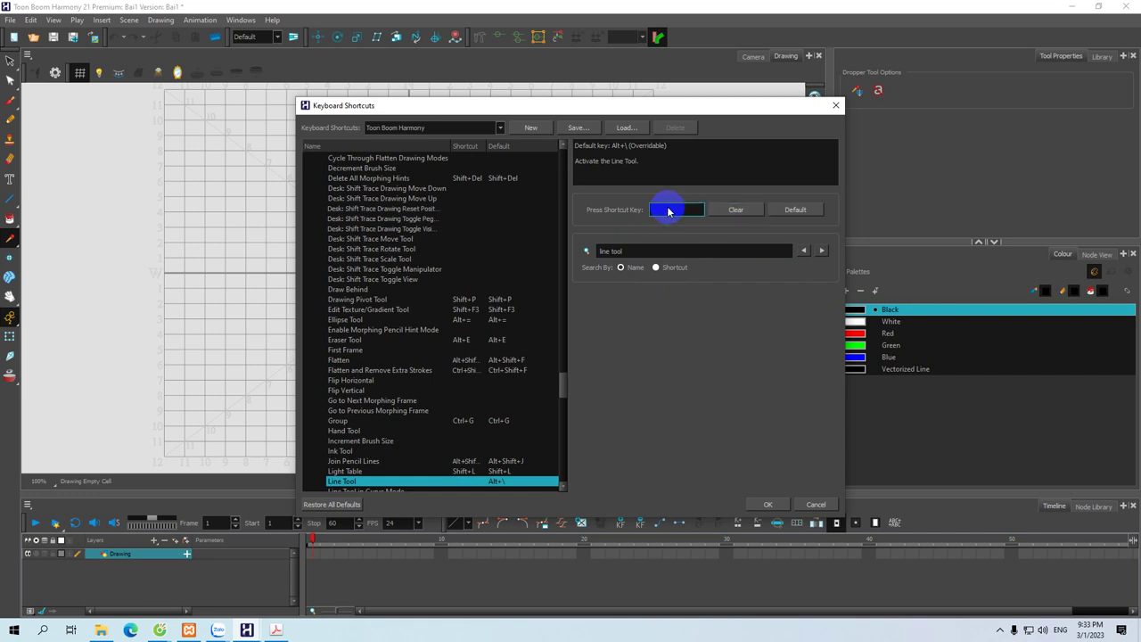
key("c")
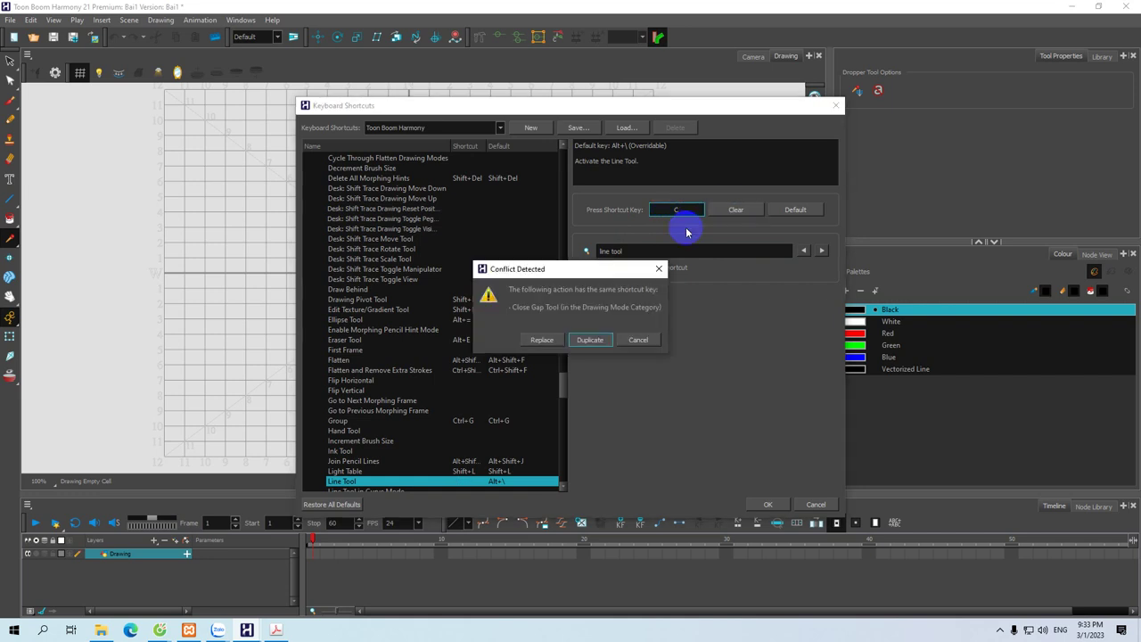
left_click(535, 341)
left_click(754, 505)
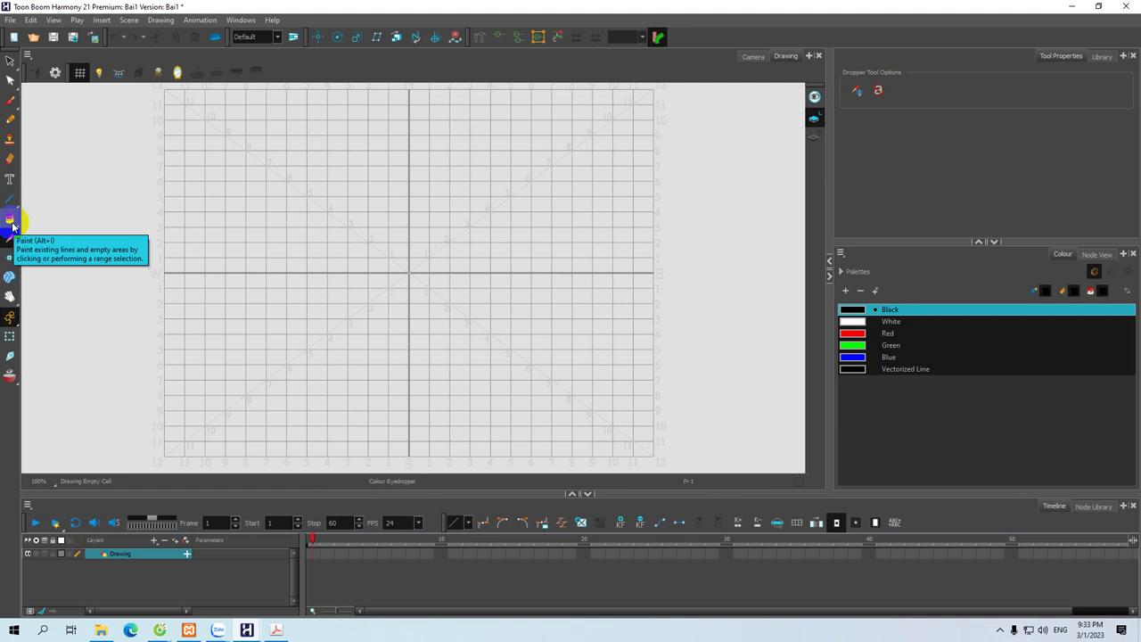
Step: Reopen the keyboard shortcuts, search by name for "Paint", select the Paint Tool entry and clear its shortcut
left_click(32, 21)
left_click(70, 367)
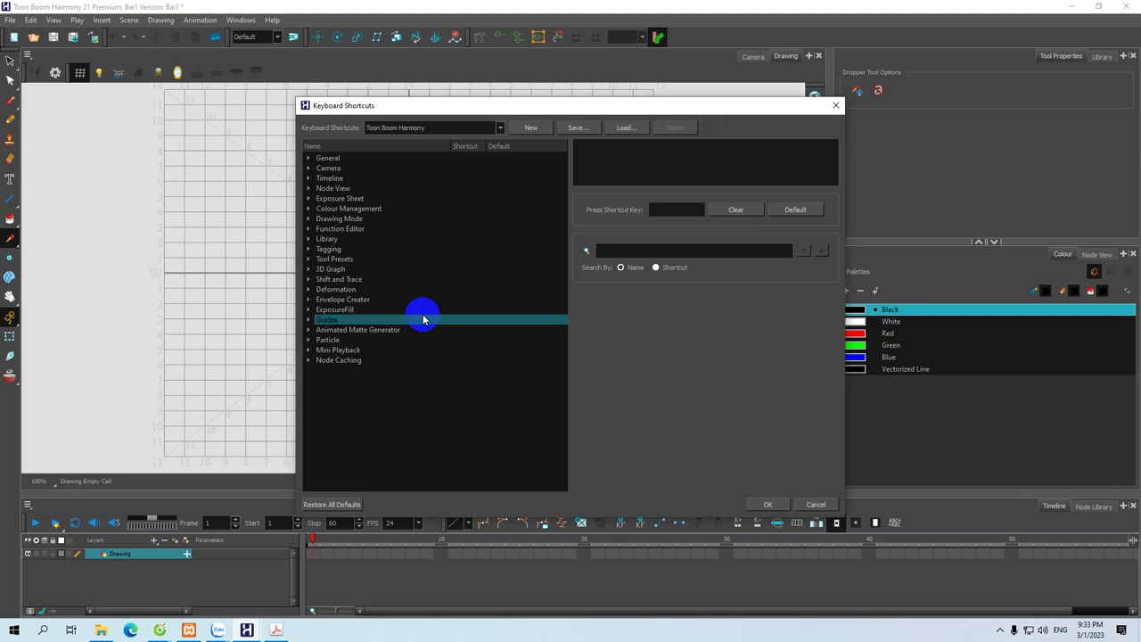
left_click(620, 251)
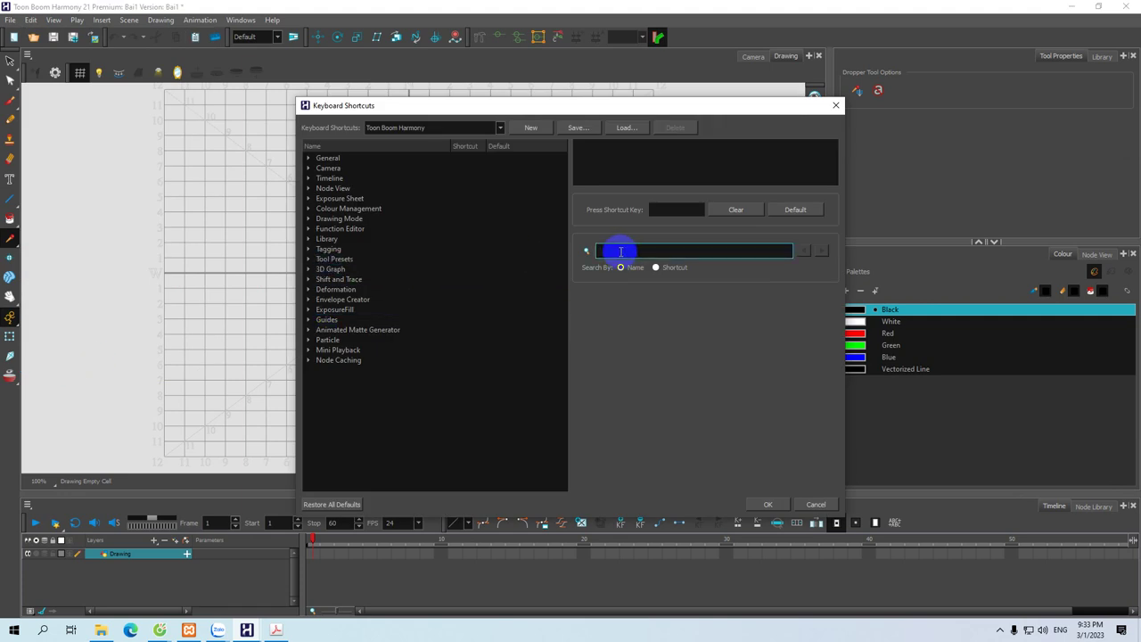
type("Pain")
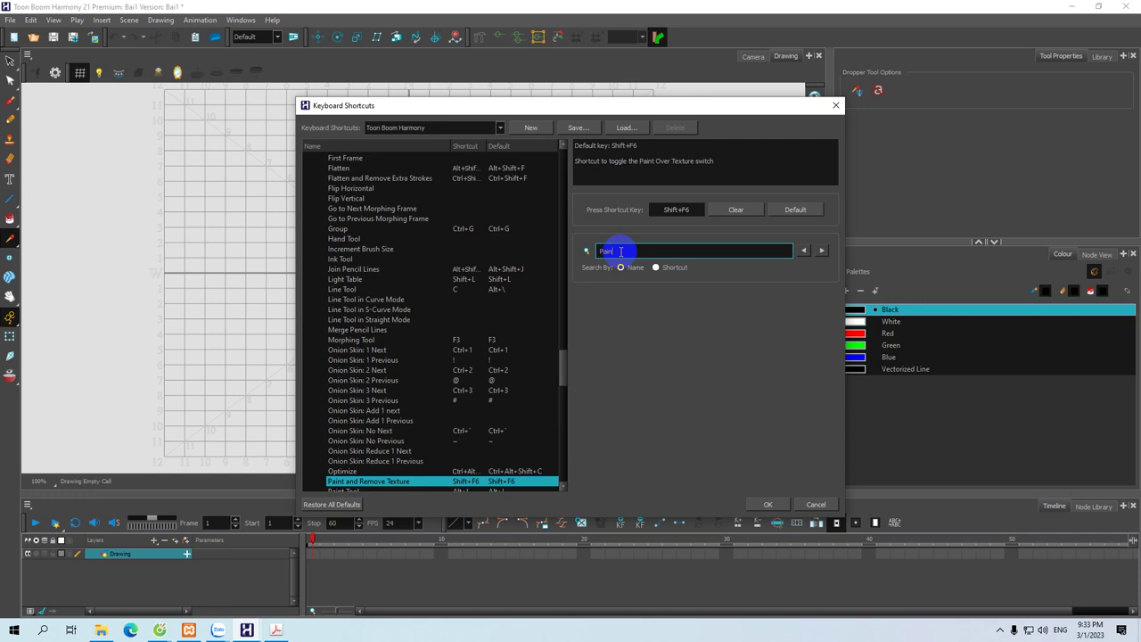
type("t")
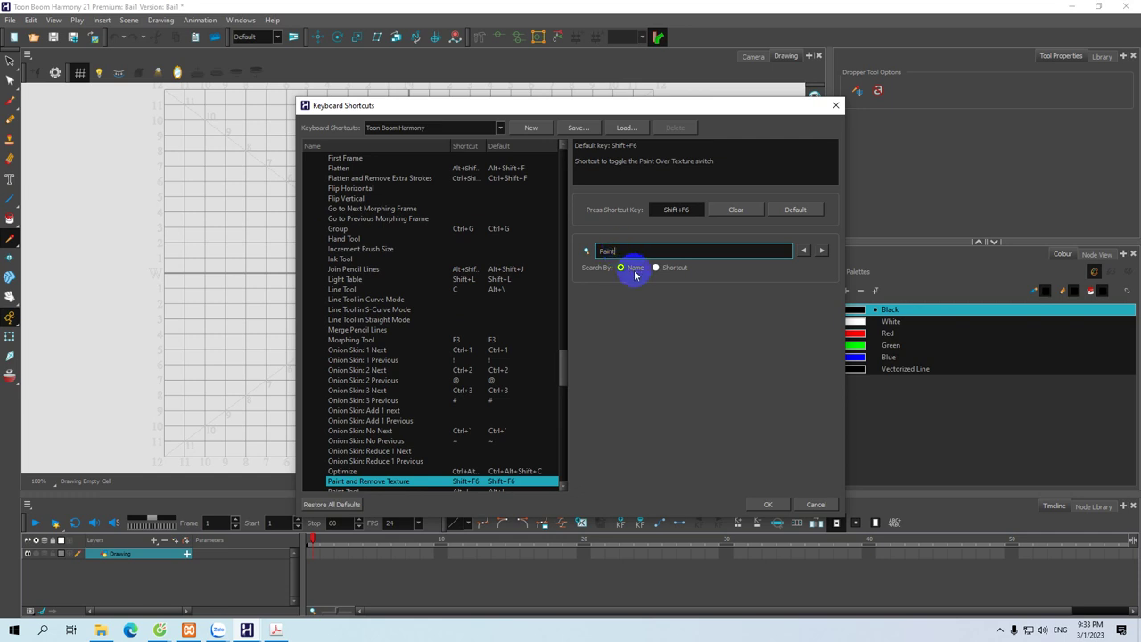
left_click_drag(560, 369, 562, 384)
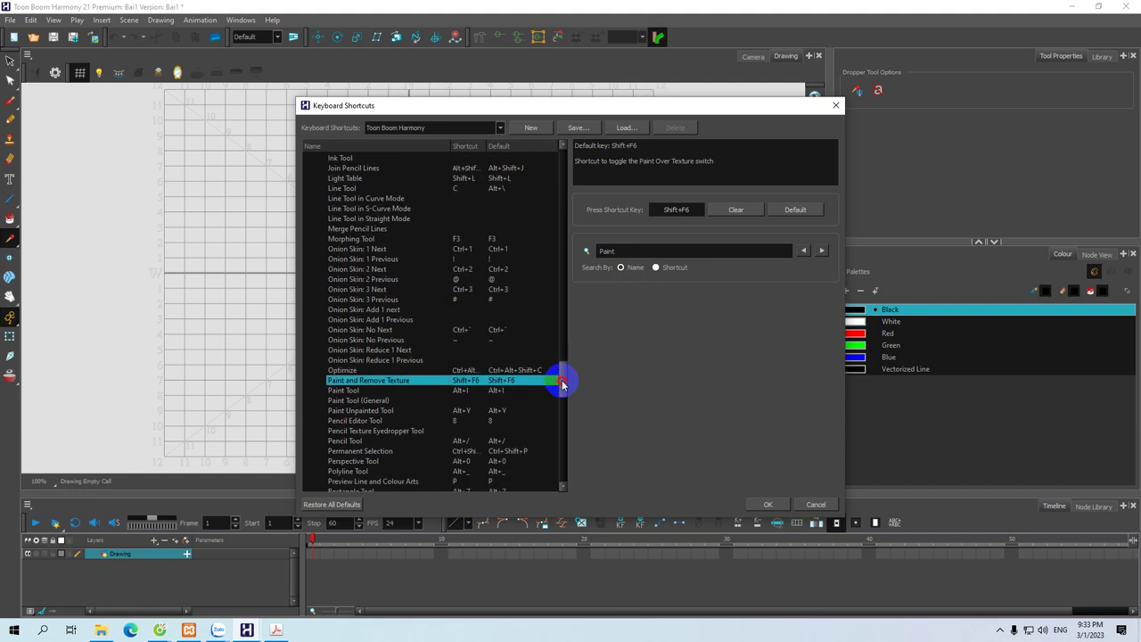
left_click(349, 392)
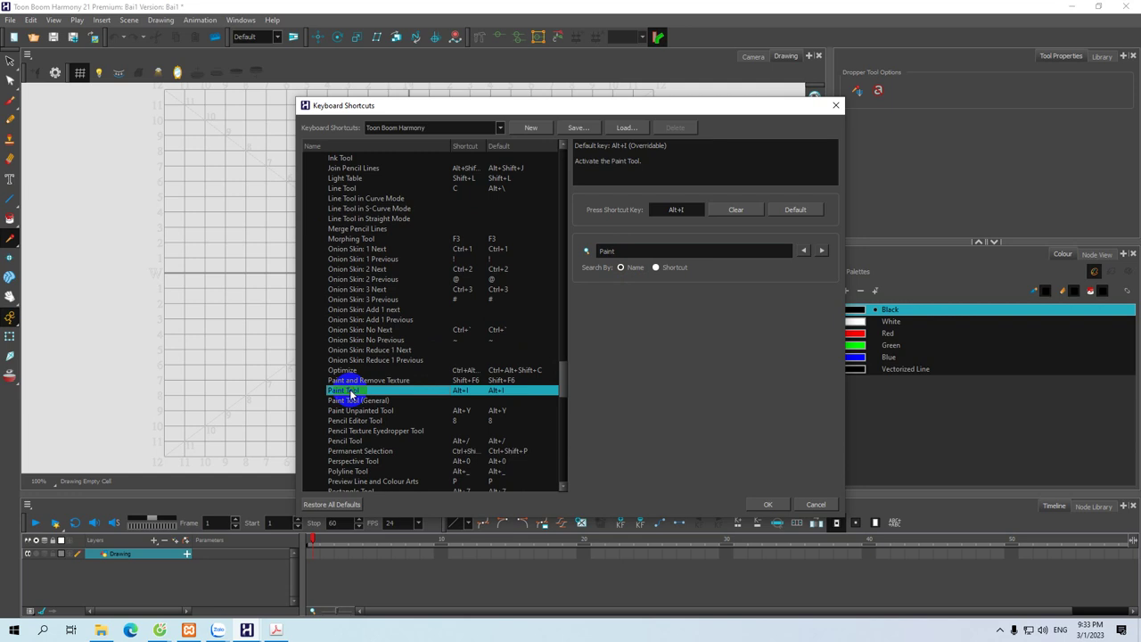
left_click(724, 210)
left_click(685, 211)
key("shift+b")
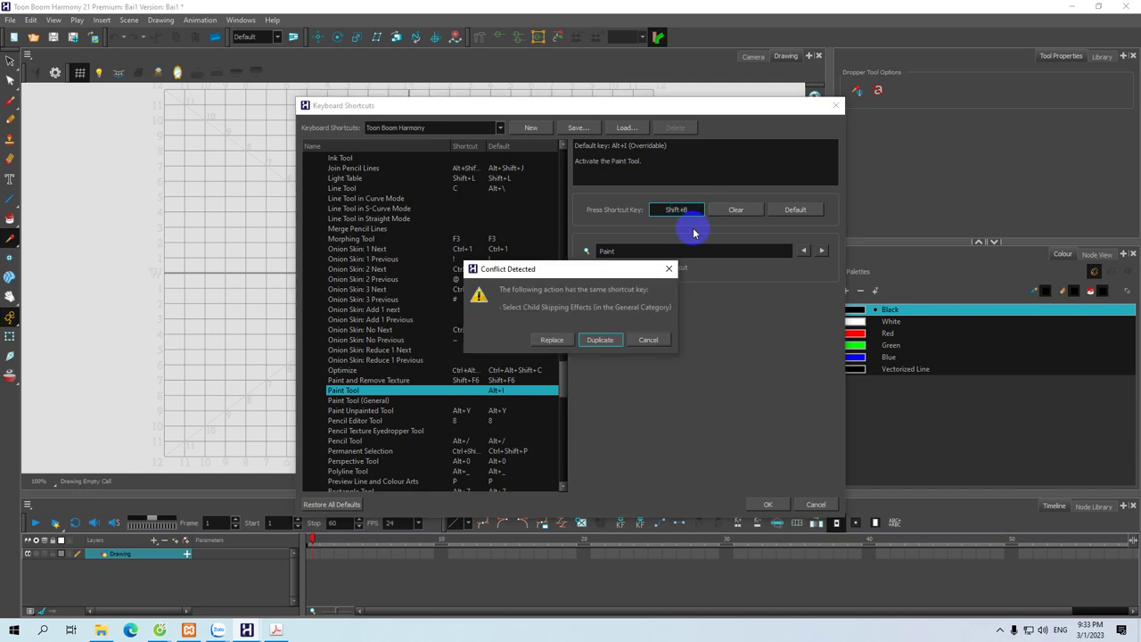
left_click(648, 340)
Step: Assign B to the Paint Tool, replacing the Brush Tool's use of that key, and accept the shortcut changes
left_click(688, 211)
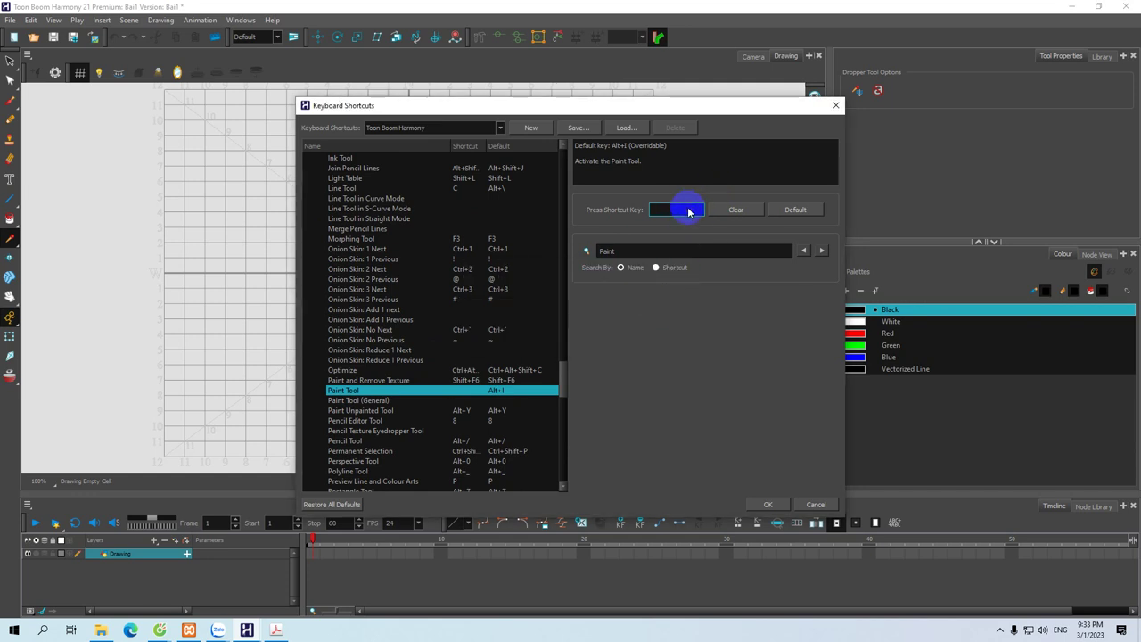
key("b")
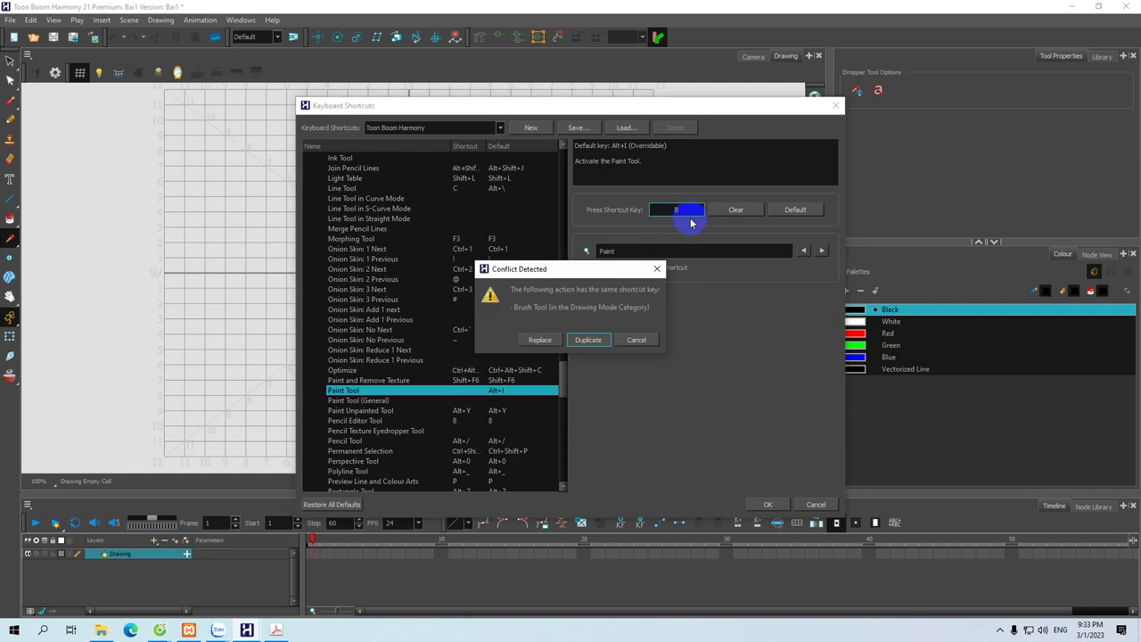
left_click(540, 340)
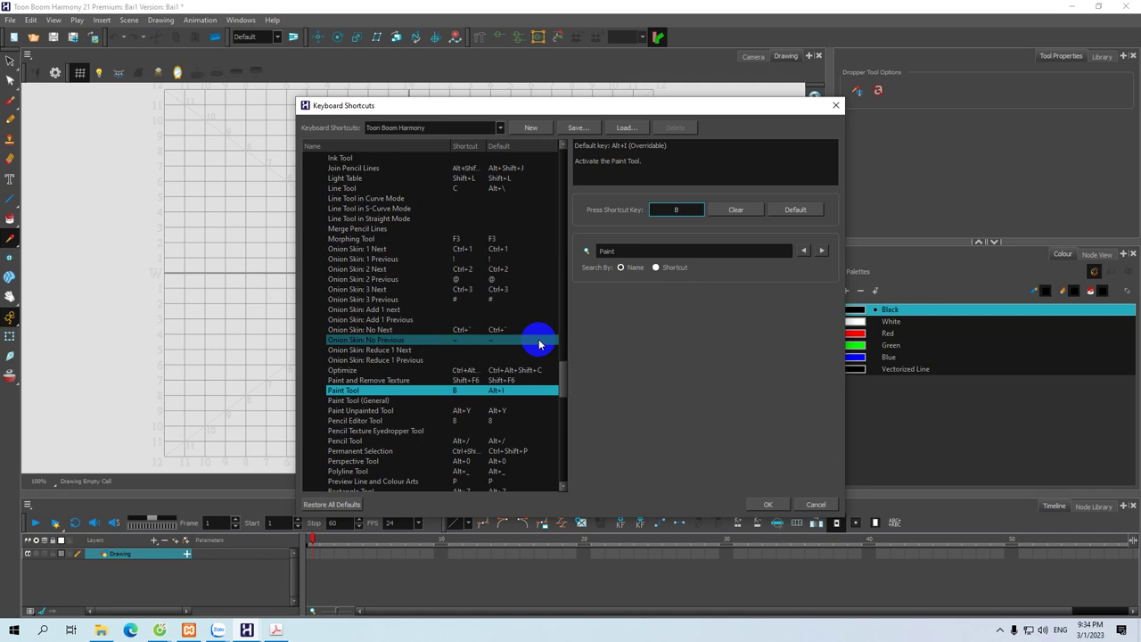
left_click(768, 506)
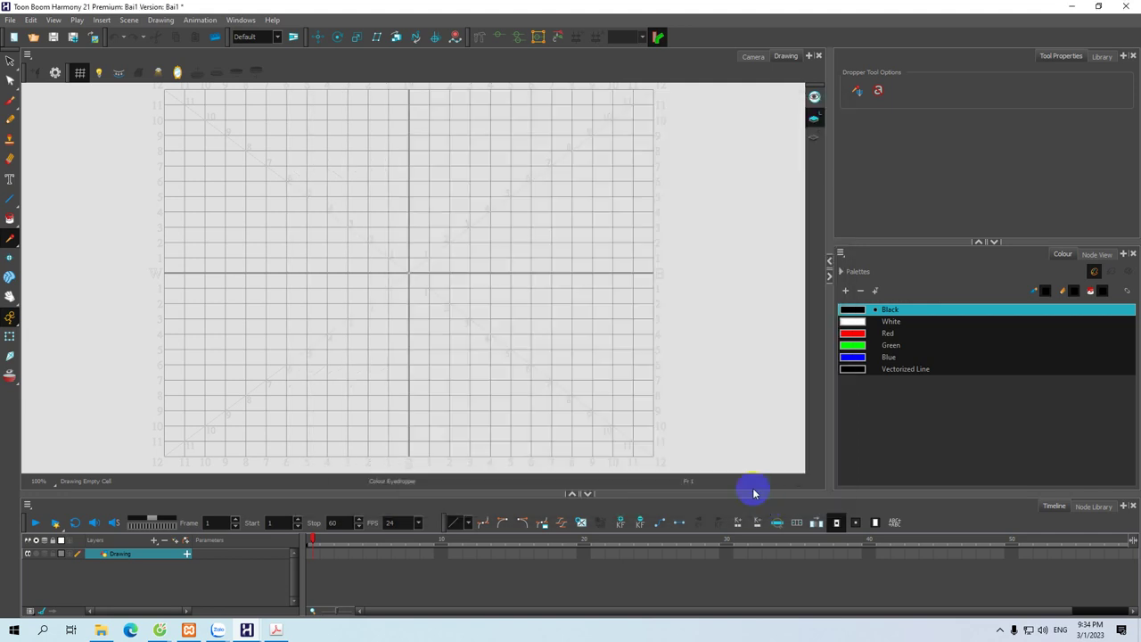
Step: View the Camera view, return to the Drawing view and turn on its Light Table
left_click(756, 59)
left_click(752, 57)
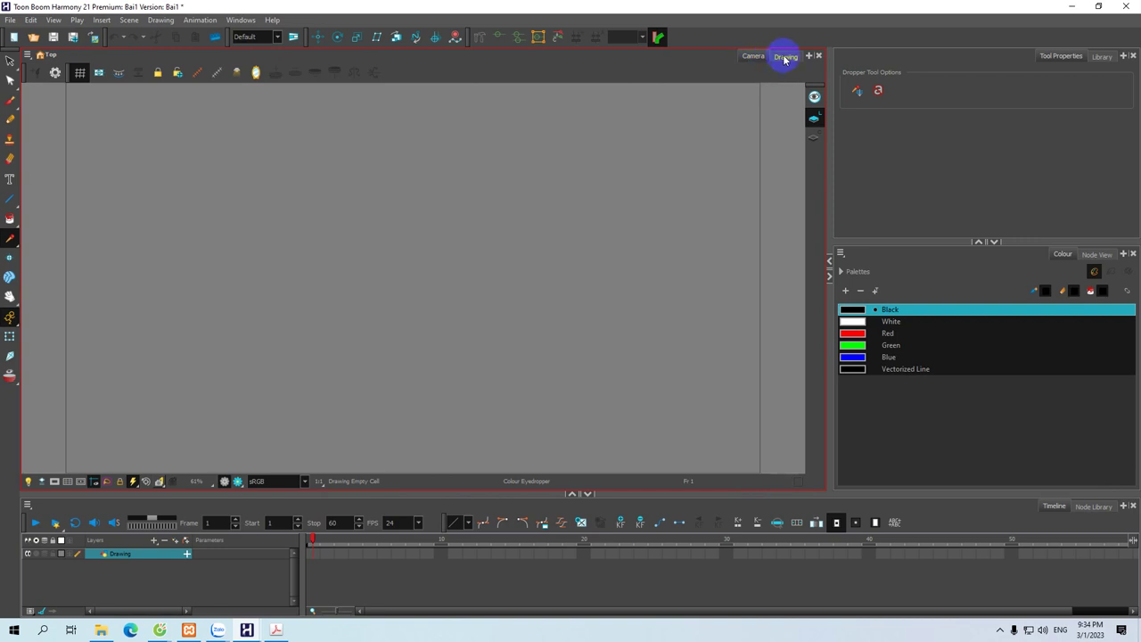
left_click(785, 59)
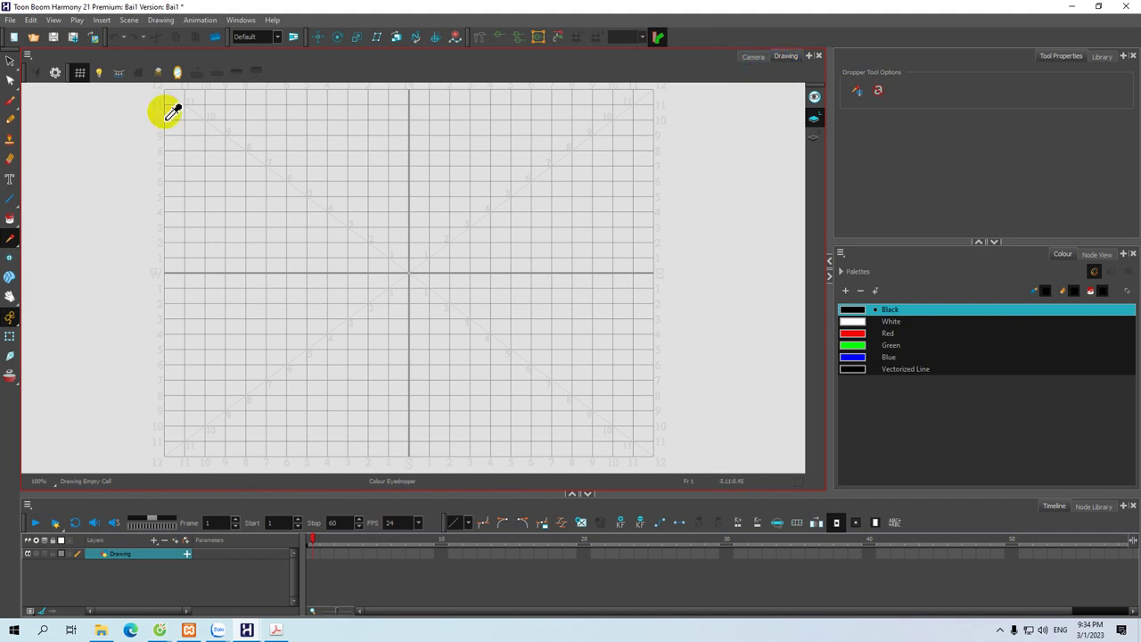
left_click(99, 77)
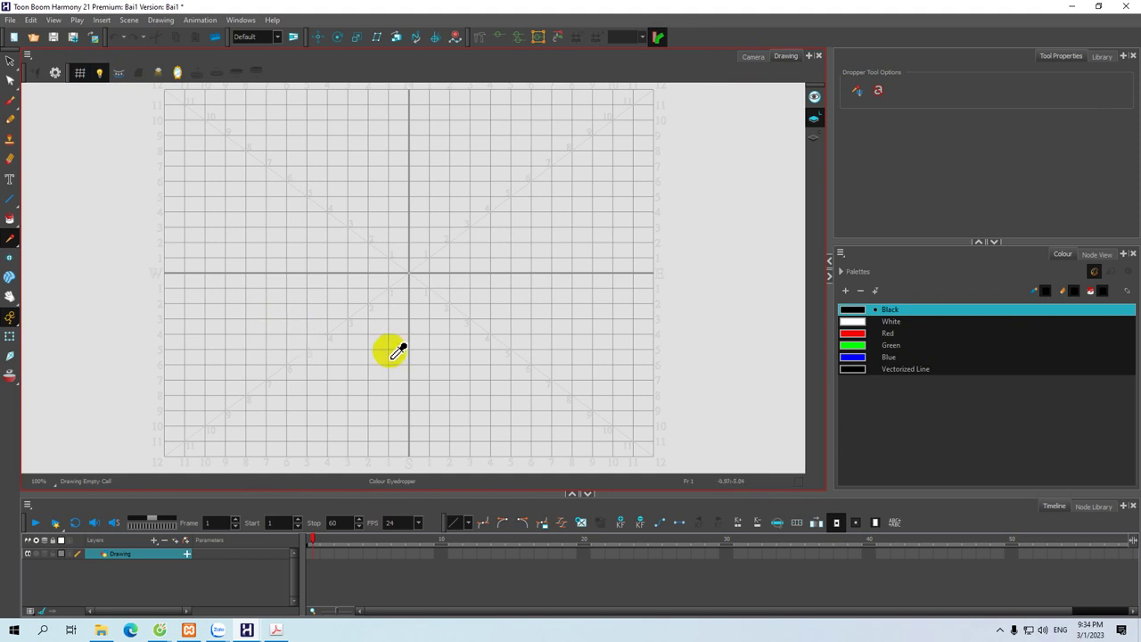
Step: Practise zooming the Drawing view's grid out and in, and pan the canvas slightly
key("1")
key("1")
key("1")
key("1")
key("1")
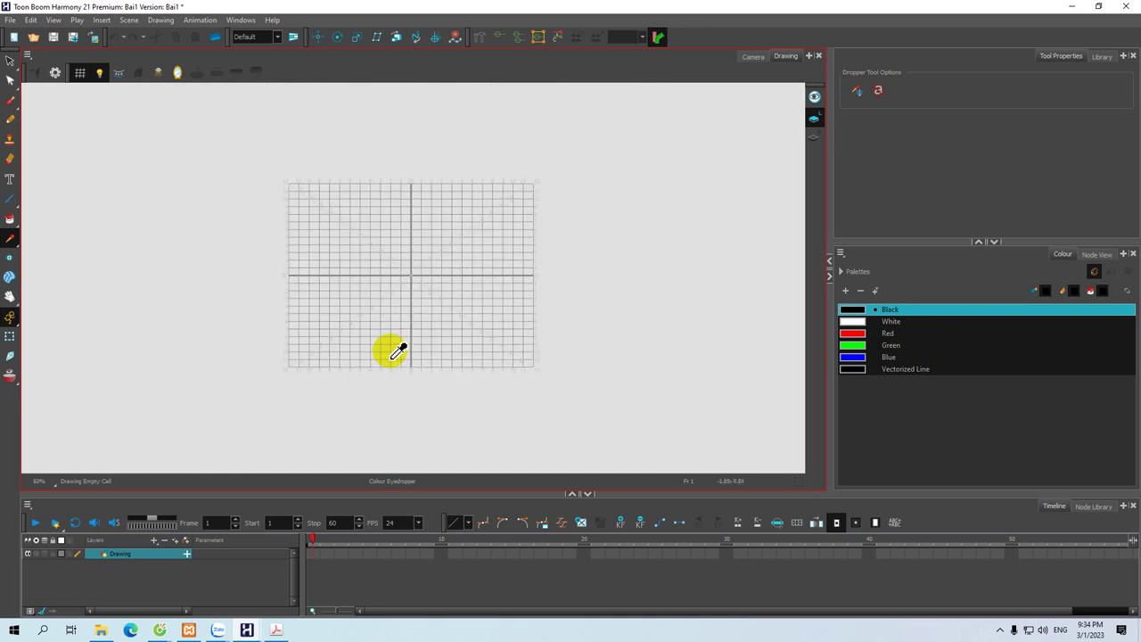
key("2")
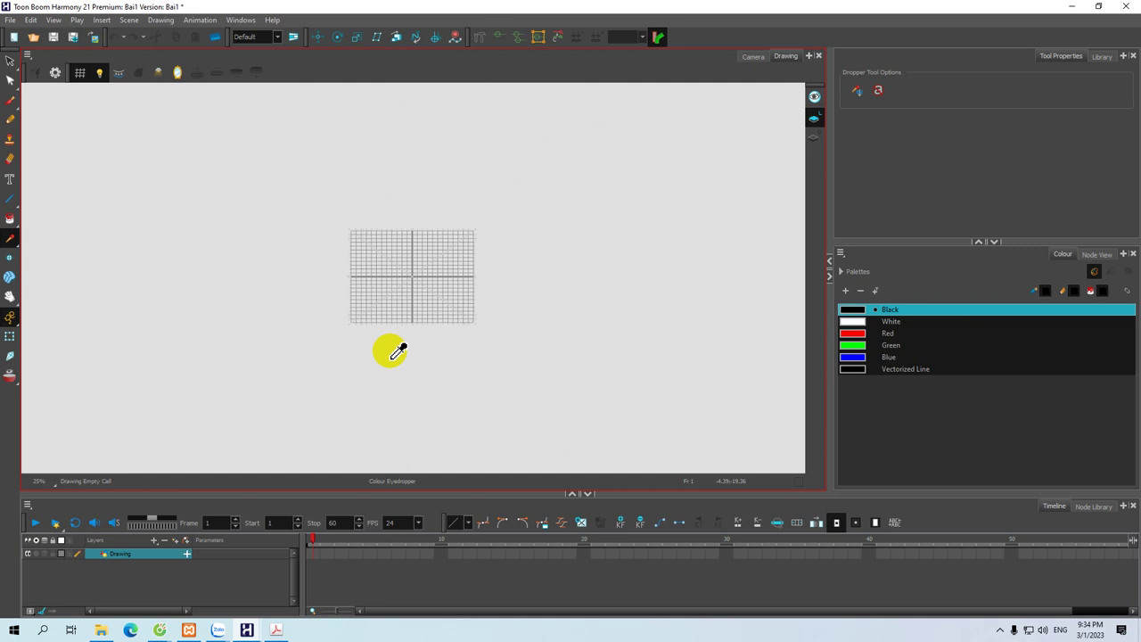
key("1")
key("1")
key("1")
key("1")
key("1")
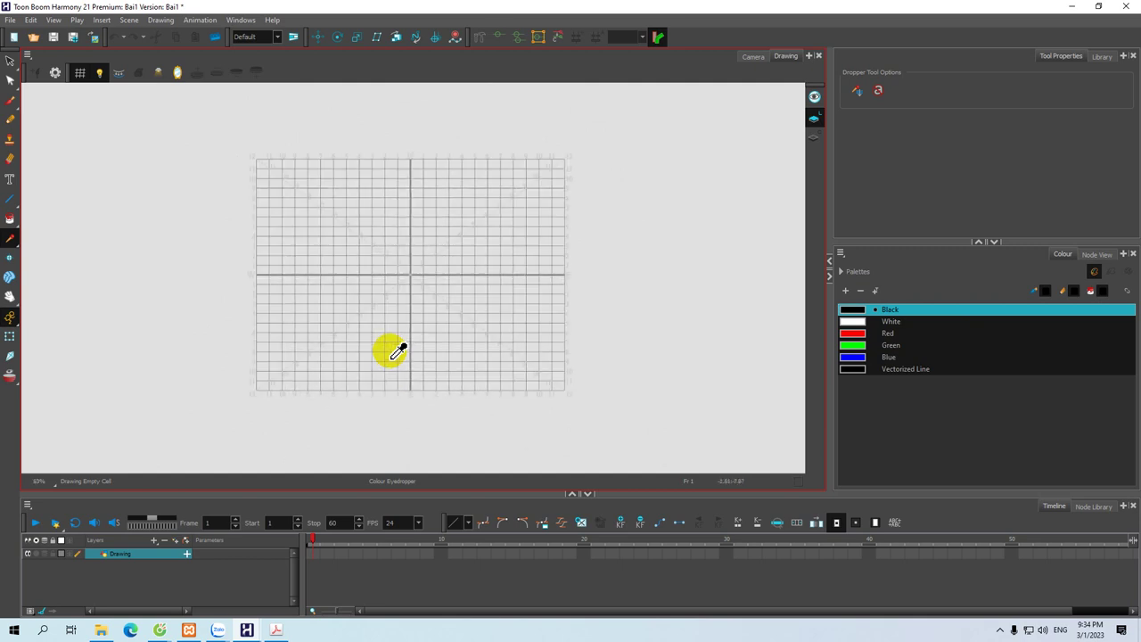
key("1")
key("2")
key("2")
key("1")
key("1")
key("2")
key("2")
key("1")
key("1")
key("2")
key("2")
key("1")
key("1")
key("2")
key("1")
key("1")
key("1")
key("1")
key("1")
key("1")
key("2")
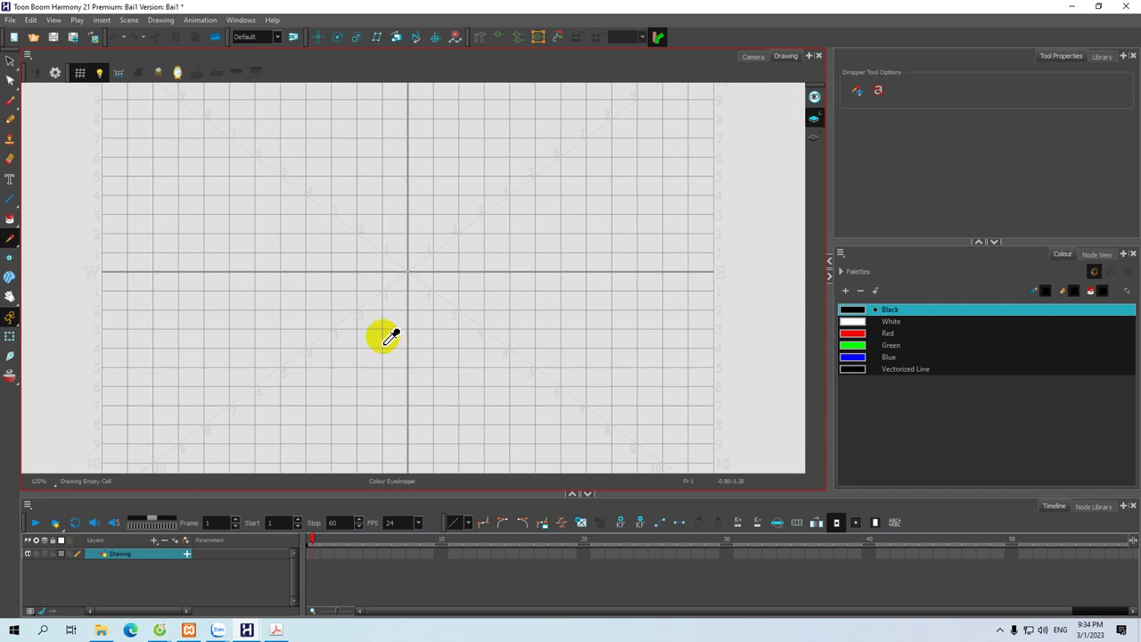
mouse_move(422, 337)
left_mouse_down()
mouse_move(471, 276)
mouse_move(347, 288)
mouse_move(509, 365)
mouse_move(471, 272)
mouse_move(440, 362)
mouse_move(527, 308)
mouse_move(383, 298)
mouse_move(404, 349)
mouse_move(464, 295)
mouse_move(400, 303)
mouse_move(484, 318)
mouse_move(473, 279)
mouse_move(456, 362)
mouse_move(487, 249)
mouse_move(431, 362)
mouse_move(502, 319)
mouse_move(434, 332)
left_mouse_up()
mouse_move(405, 277)
left_mouse_down()
mouse_move(451, 321)
mouse_move(425, 280)
mouse_move(449, 324)
mouse_move(397, 283)
mouse_move(422, 316)
left_mouse_up()
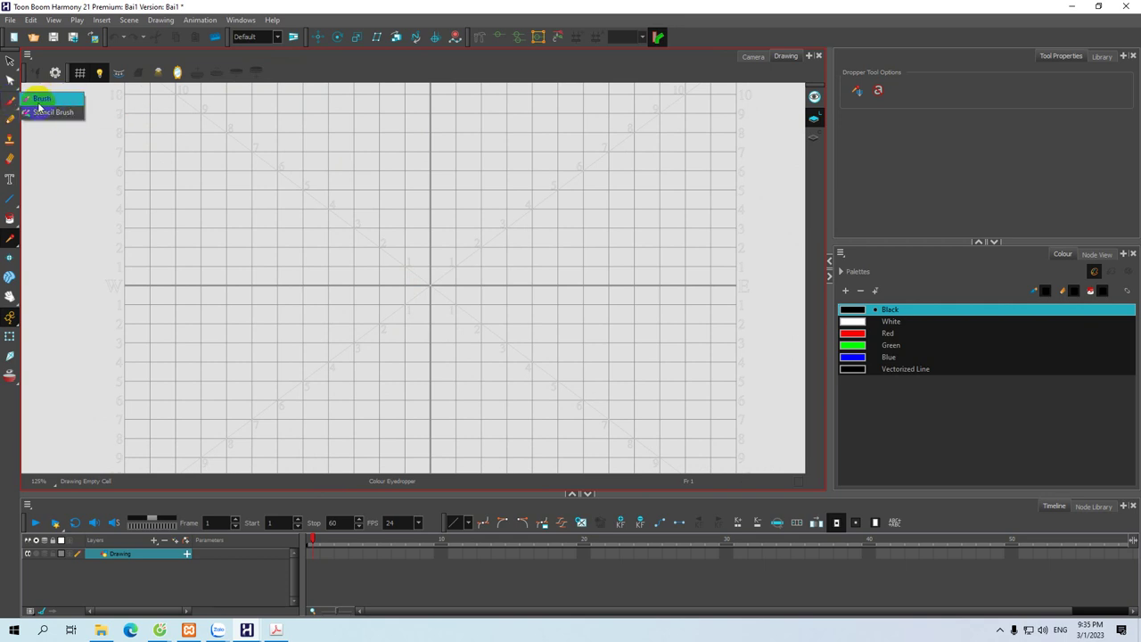
Step: With the Brush tool and Solid Brush 1 at size 5, handwrite "vẽ thị tự do" near the top-left of the grid on frame 1
key("alt+b")
key("space")
mouse_move(226, 122)
left_mouse_down()
mouse_move(230, 156)
mouse_move(224, 134)
mouse_move(210, 136)
mouse_move(214, 147)
mouse_move(216, 127)
mouse_move(190, 136)
left_mouse_up()
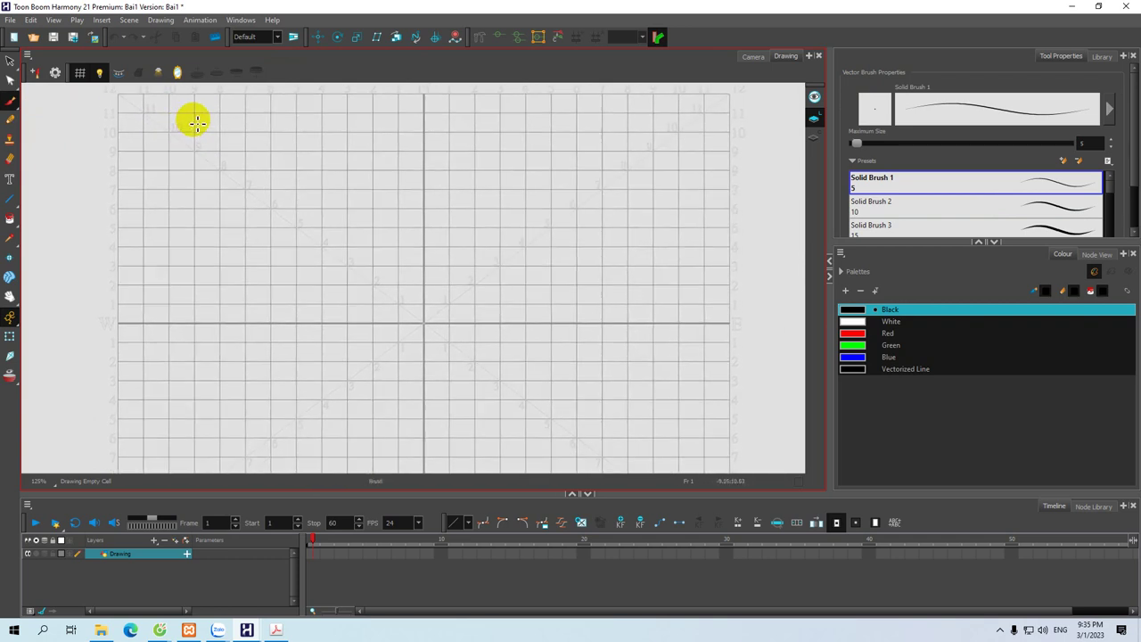
left_click_drag(184, 133, 208, 117)
mouse_move(201, 106)
left_mouse_down()
mouse_move(264, 132)
mouse_move(264, 115)
mouse_move(261, 125)
mouse_move(279, 113)
mouse_move(276, 130)
mouse_move(312, 121)
left_mouse_up()
key("space")
left_click_drag(282, 161, 298, 177)
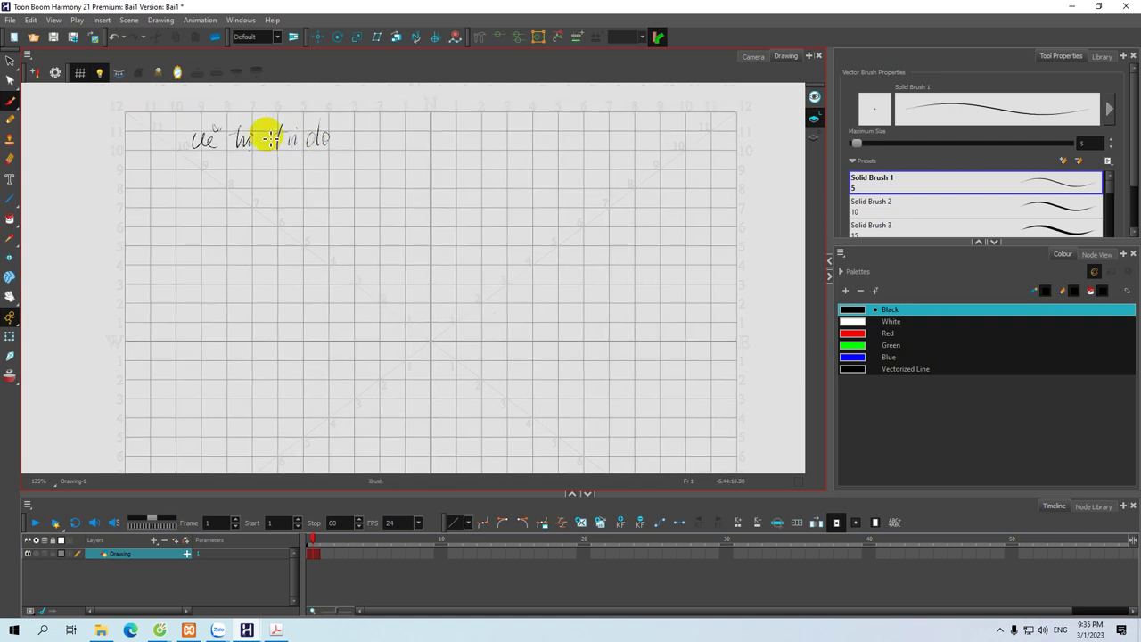
key("2")
key("2")
key("space")
mouse_move(277, 125)
left_mouse_down()
mouse_move(302, 205)
mouse_move(350, 242)
left_mouse_up()
mouse_move(279, 245)
left_mouse_down()
mouse_move(337, 209)
mouse_move(288, 188)
mouse_move(288, 209)
mouse_move(297, 198)
mouse_move(275, 193)
mouse_move(278, 204)
left_mouse_up()
key("space")
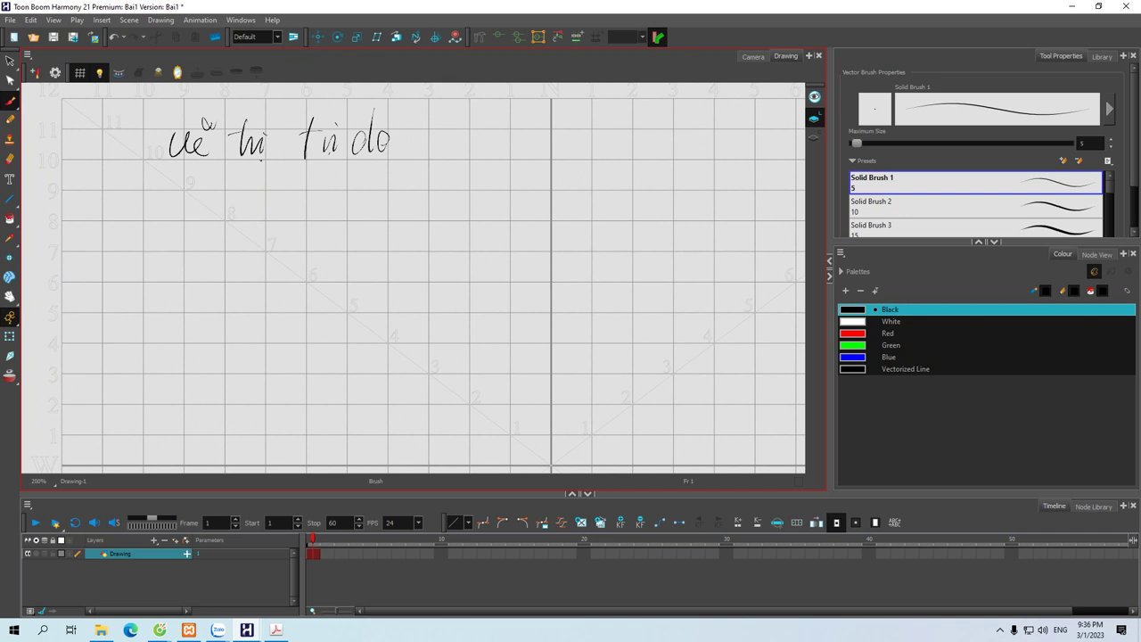
Step: Switch to Adobe Acrobat and examine the ACTUAL versus CARTOON figures on page 26 of Timing for Animation
key("alt+Tab")
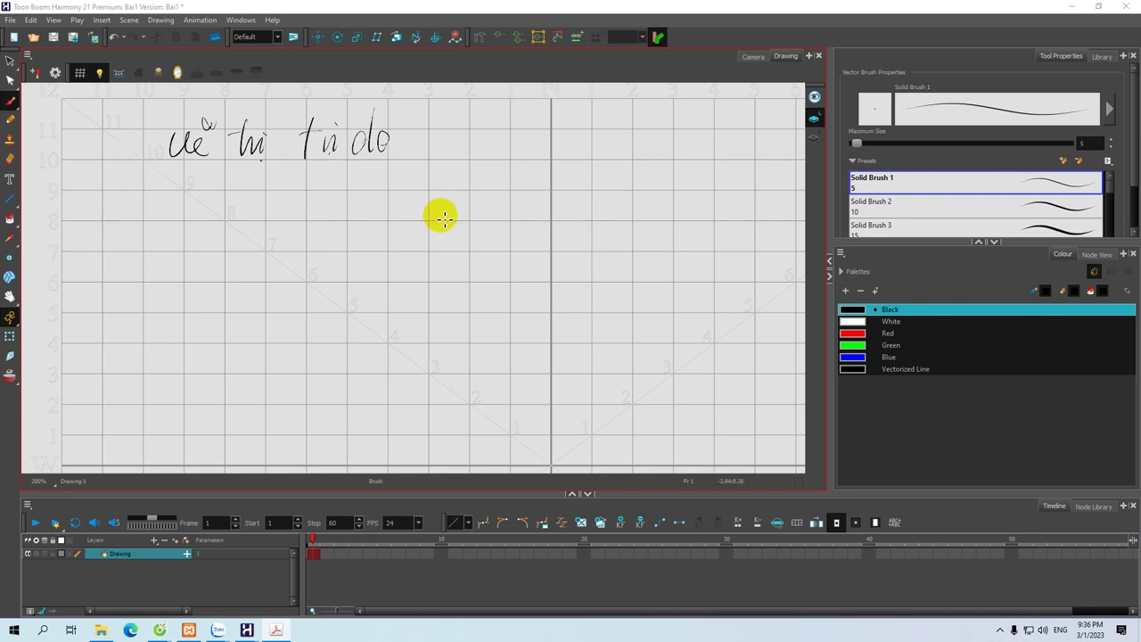
left_click(120, 227)
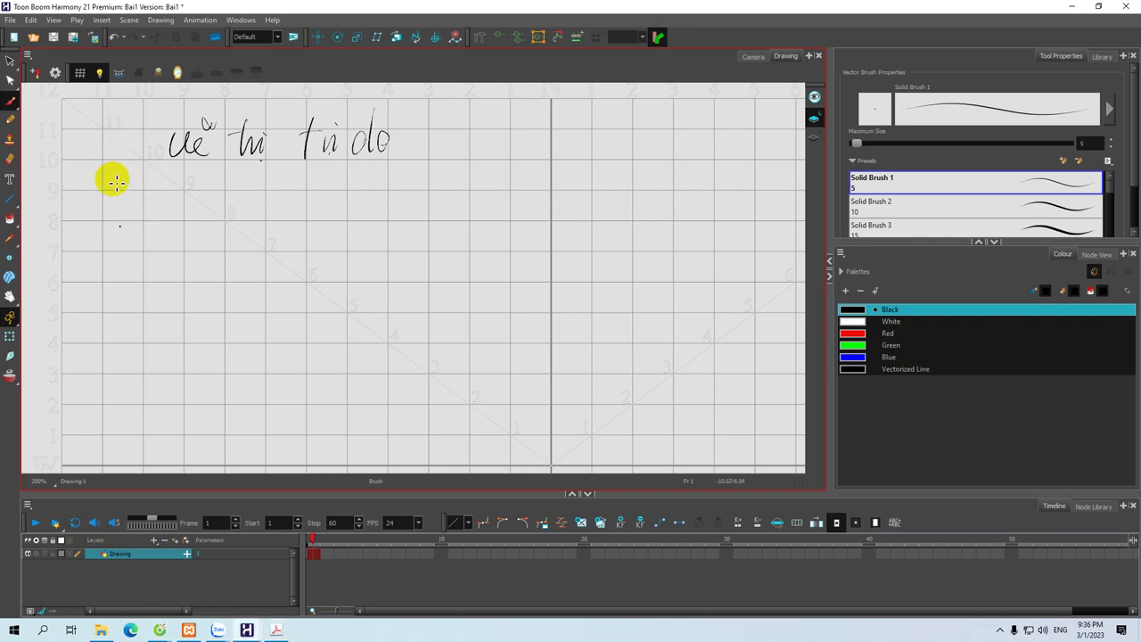
left_click(30, 19)
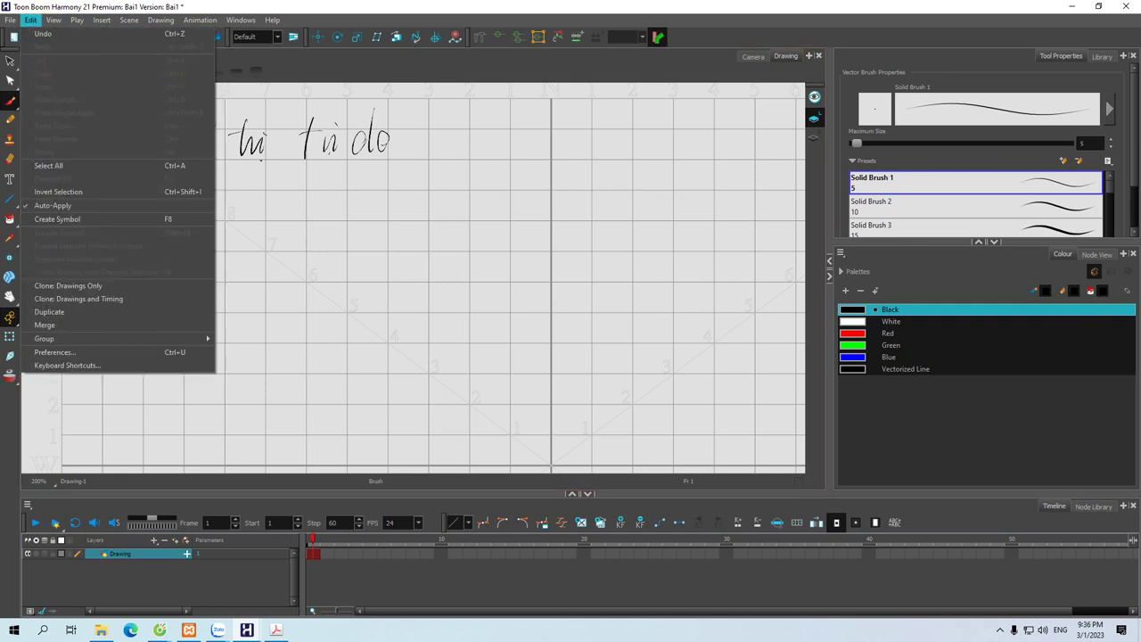
left_click(275, 630)
left_click_drag(461, 55, 459, 28)
left_click(728, 30)
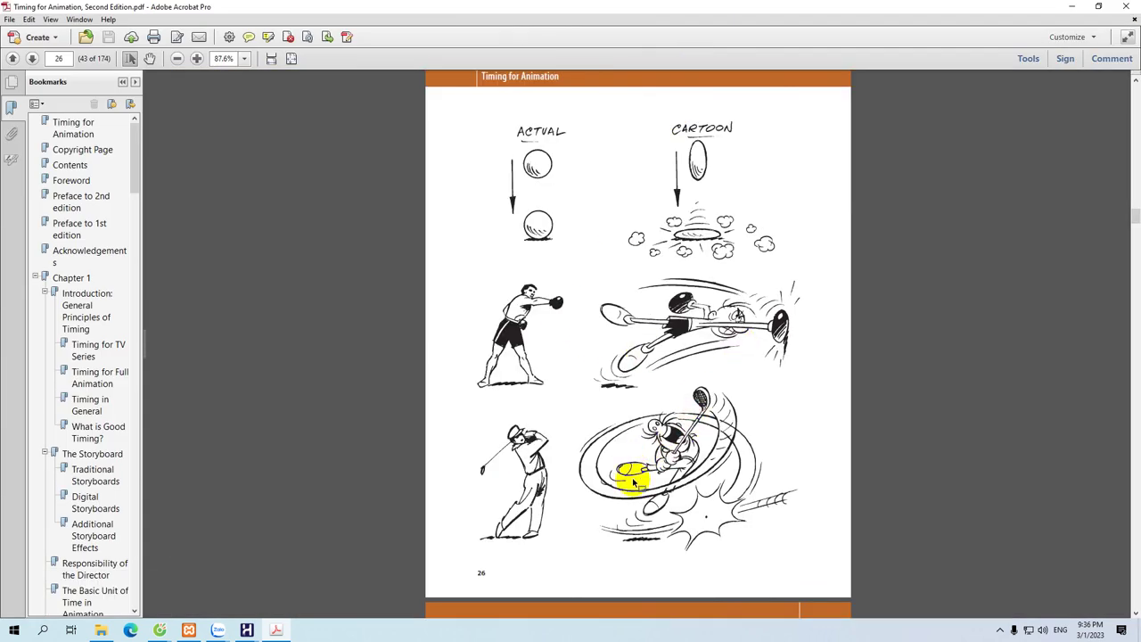
left_click(669, 428)
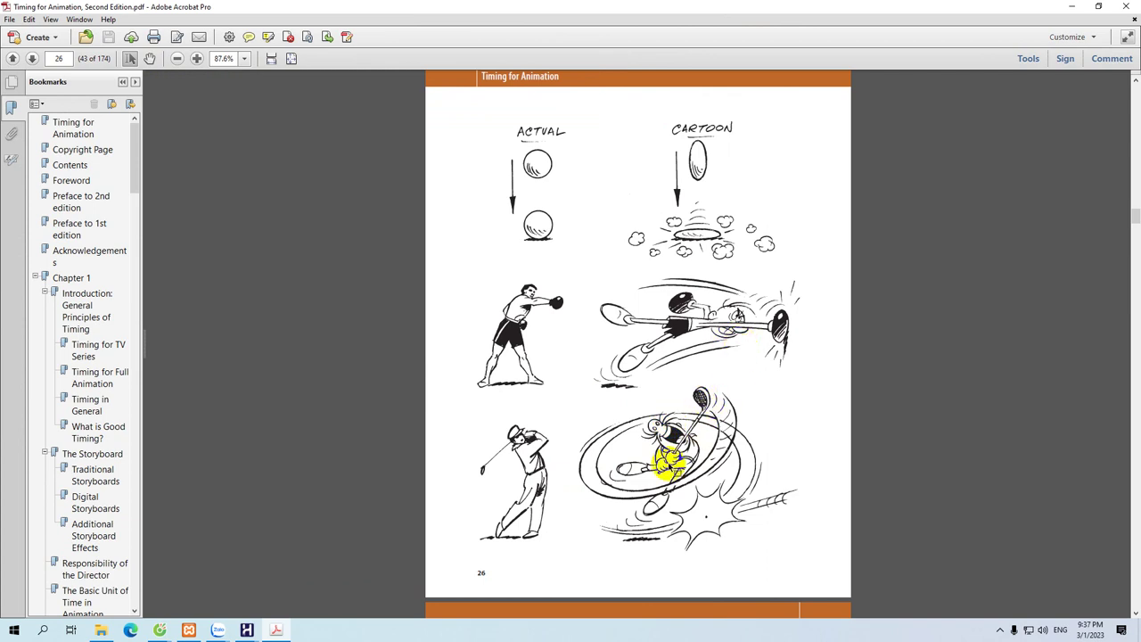
left_click(526, 442)
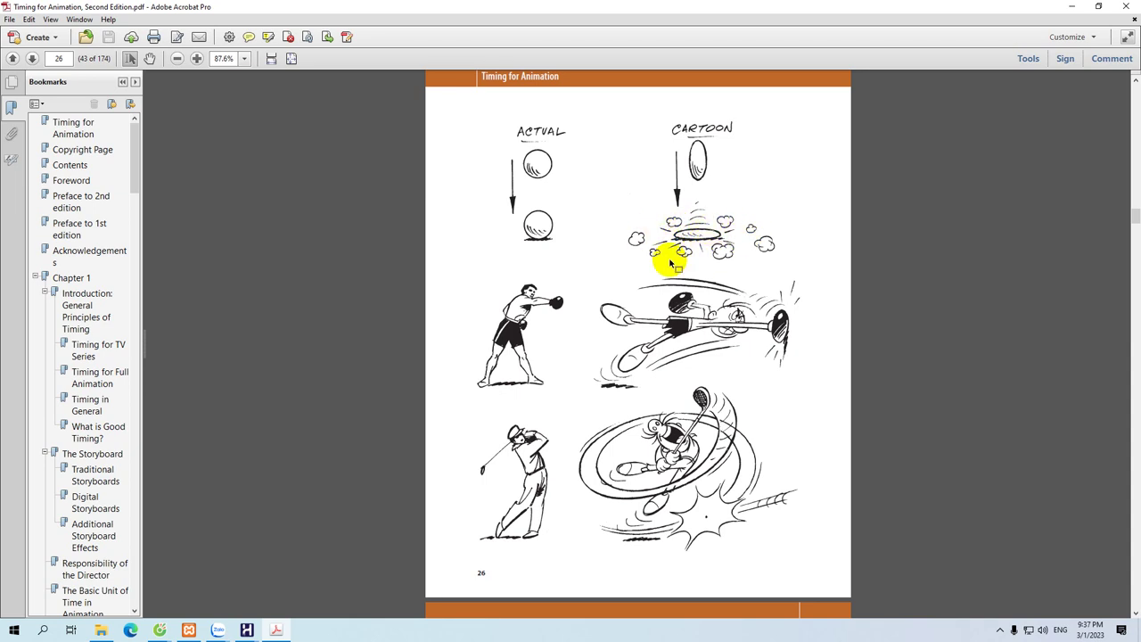
Step: Return to Toon Boom Harmony and view the Drawing layer at frames 10, 20, 30 and 40, ending back at frame 1
left_click_drag(752, 9, 0, 86)
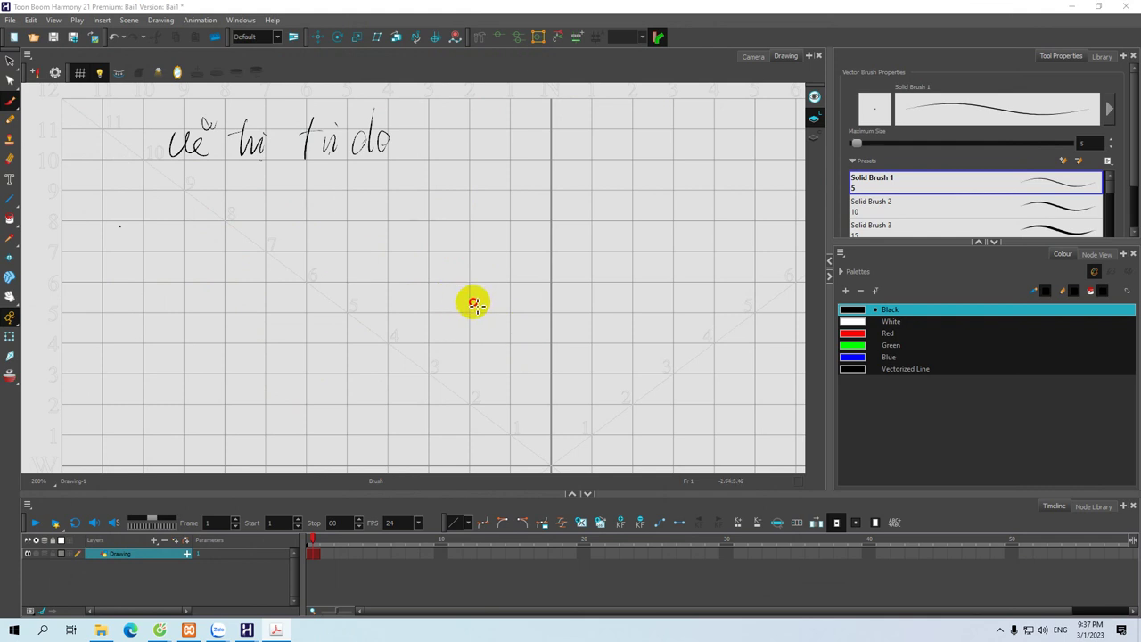
left_click(446, 298)
key("space")
mouse_move(487, 314)
left_mouse_down()
mouse_move(509, 294)
mouse_move(509, 264)
left_mouse_up()
left_click(312, 557)
mouse_move(313, 541)
left_mouse_down()
mouse_move(336, 542)
mouse_move(312, 557)
left_mouse_up()
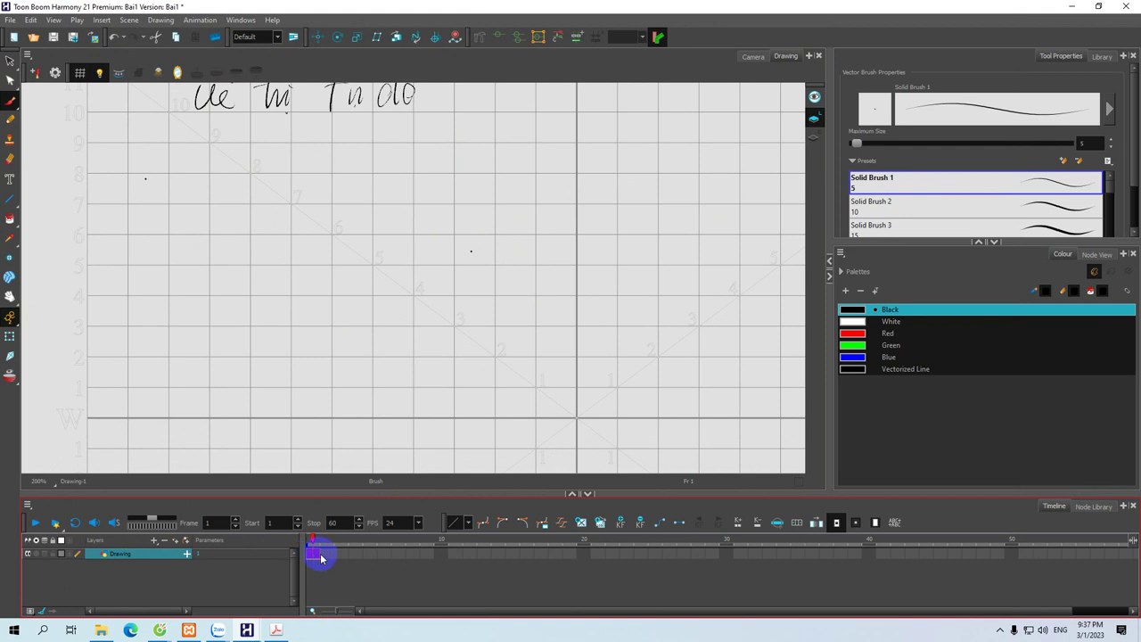
left_click(443, 557)
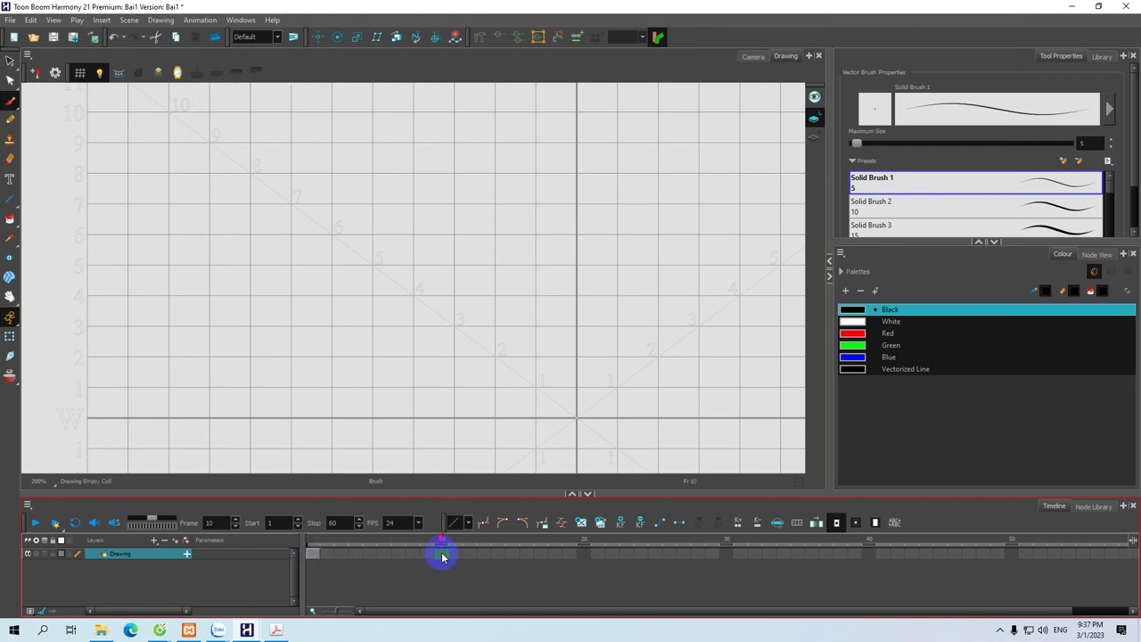
left_click(587, 558)
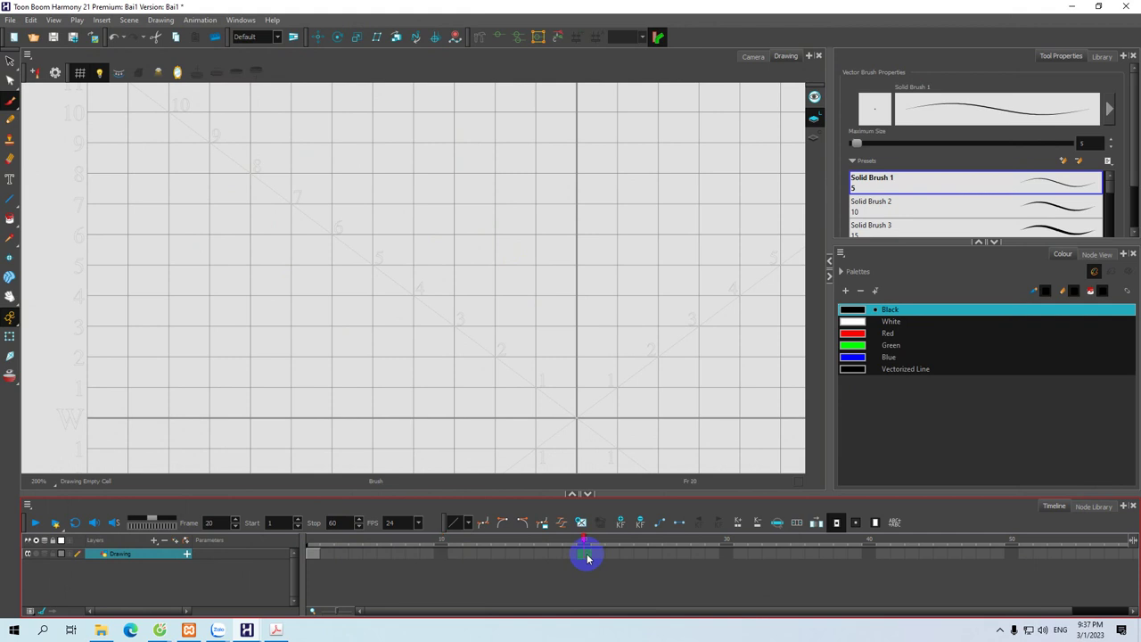
left_click(727, 558)
left_click(870, 553)
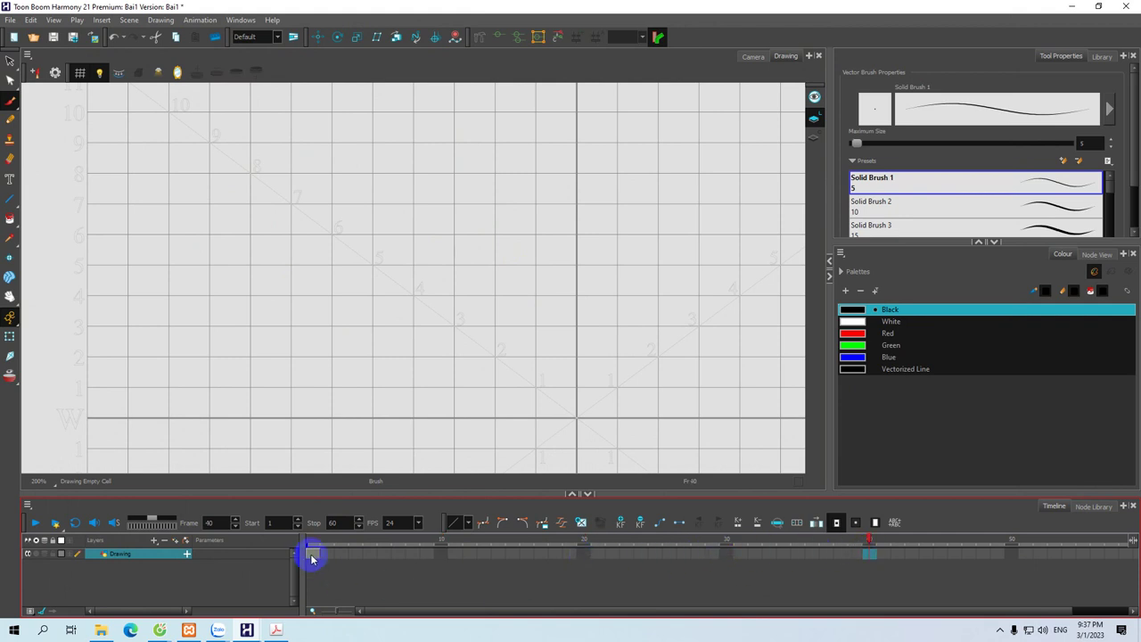
left_click(312, 556)
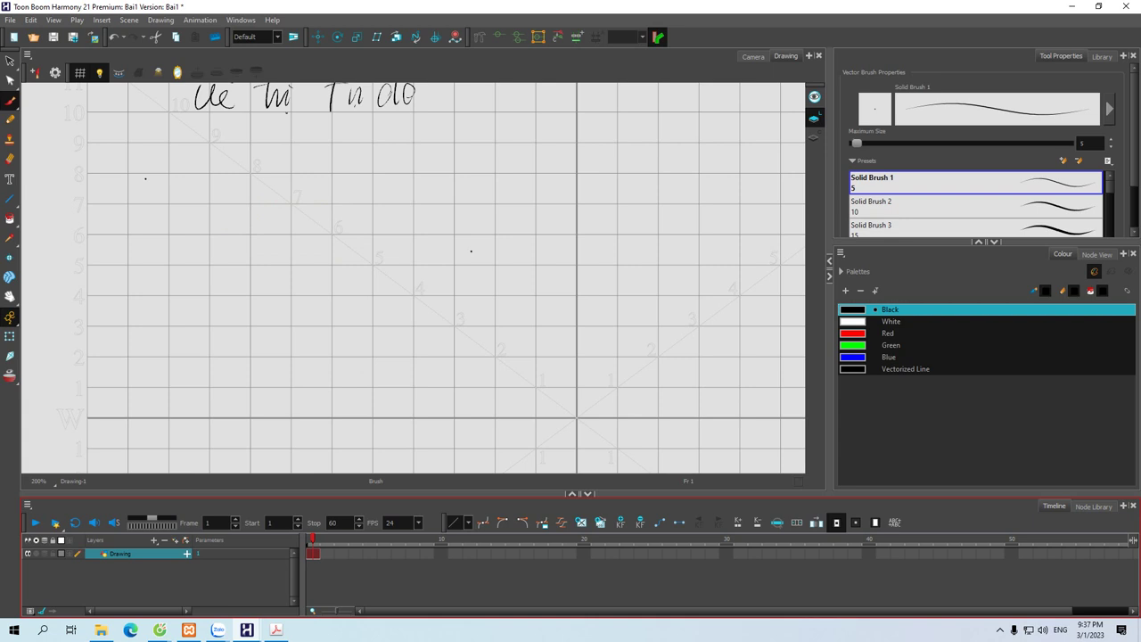
Step: Brush the rounded top of a character's head in black on frame 1, in an empty area below the handwriting
key("alt+Tab")
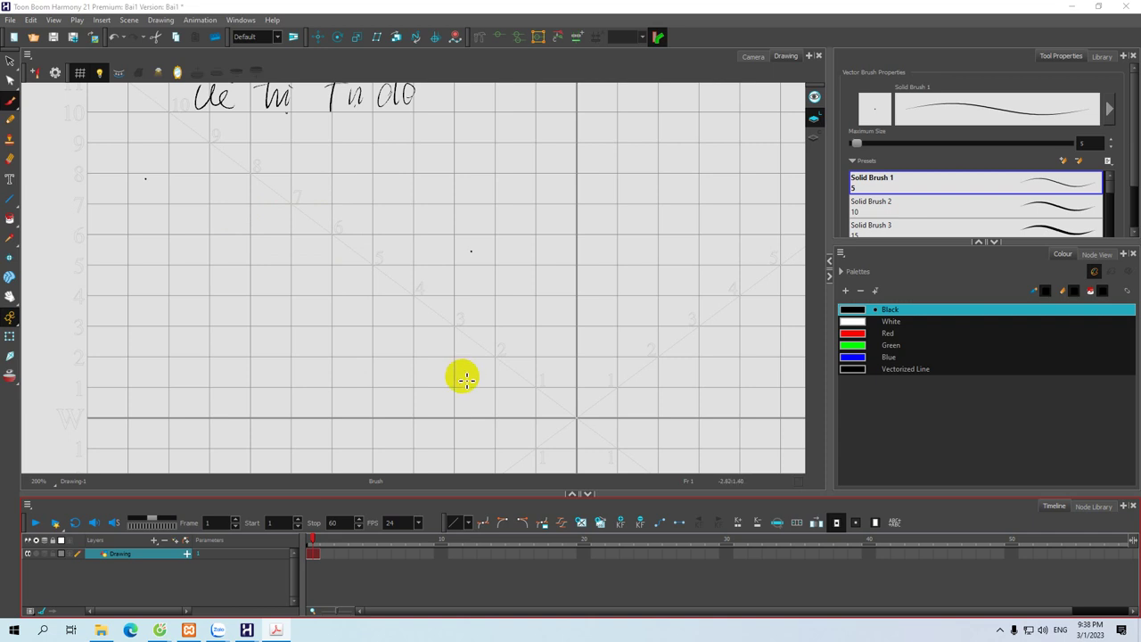
left_click(277, 228)
key("space")
left_click_drag(268, 282, 300, 247)
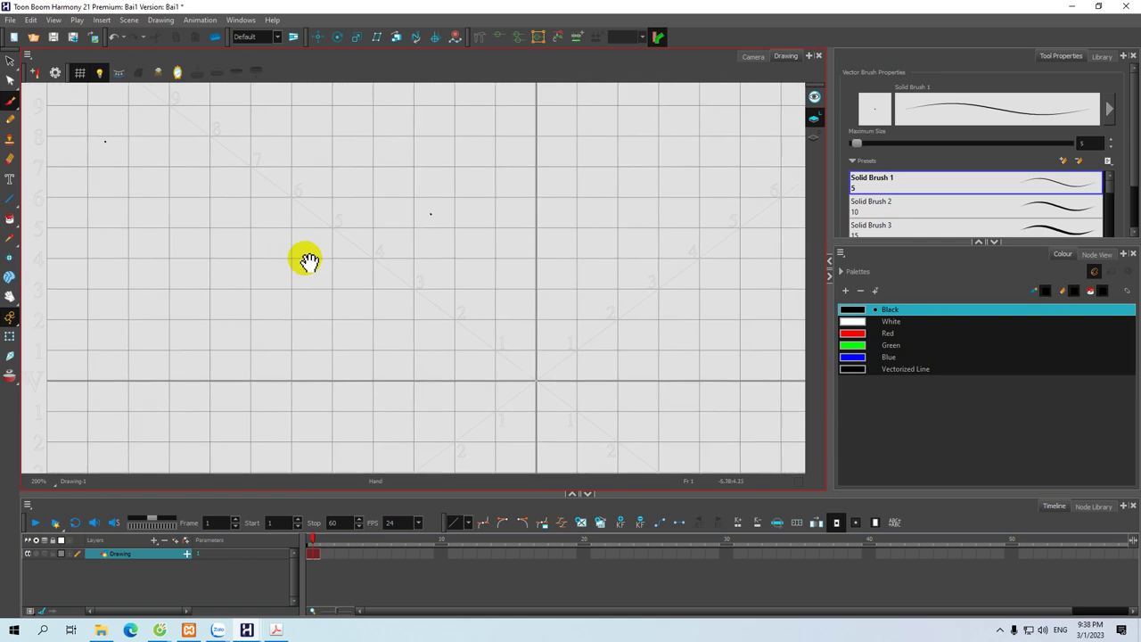
left_click(317, 556)
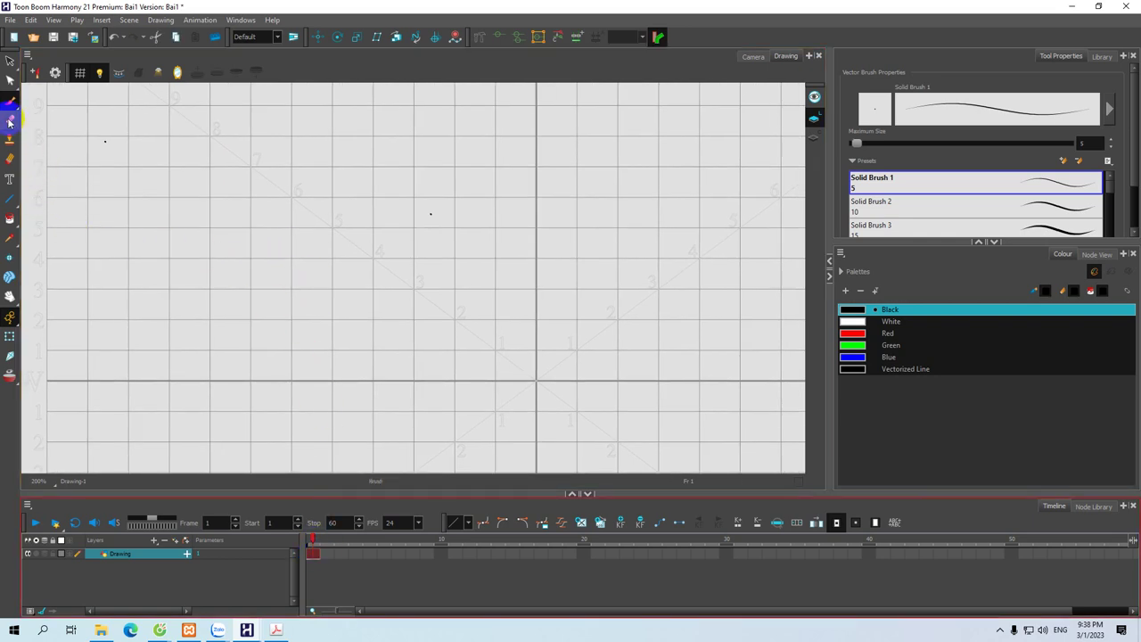
left_click_drag(296, 243, 276, 245)
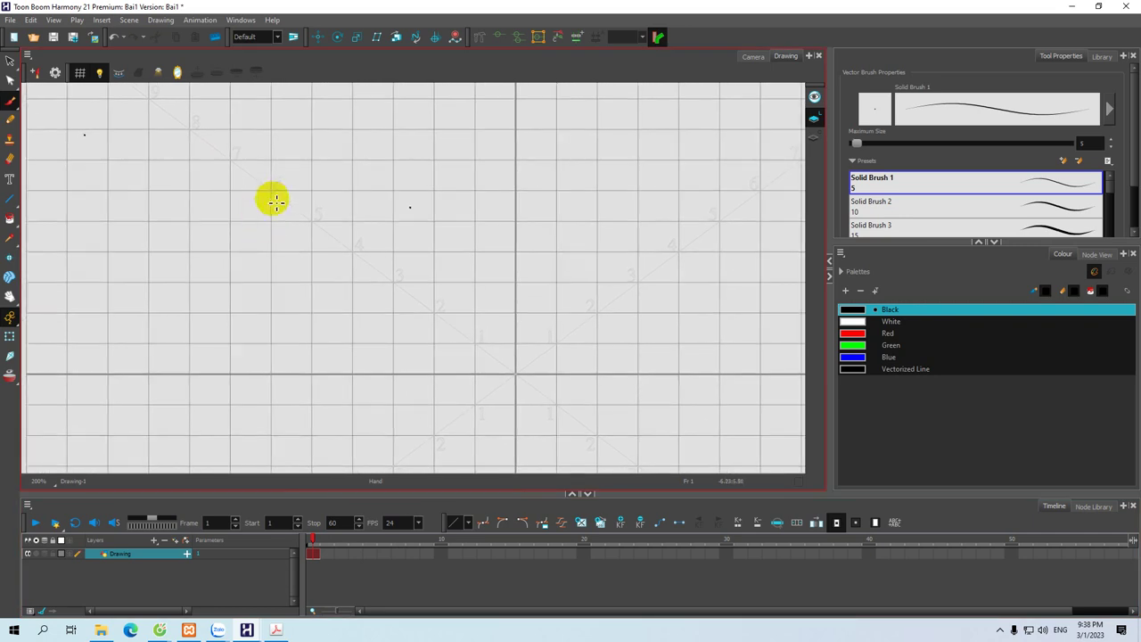
mouse_move(276, 190)
left_mouse_down()
mouse_move(264, 218)
mouse_move(290, 188)
mouse_move(309, 212)
left_mouse_up()
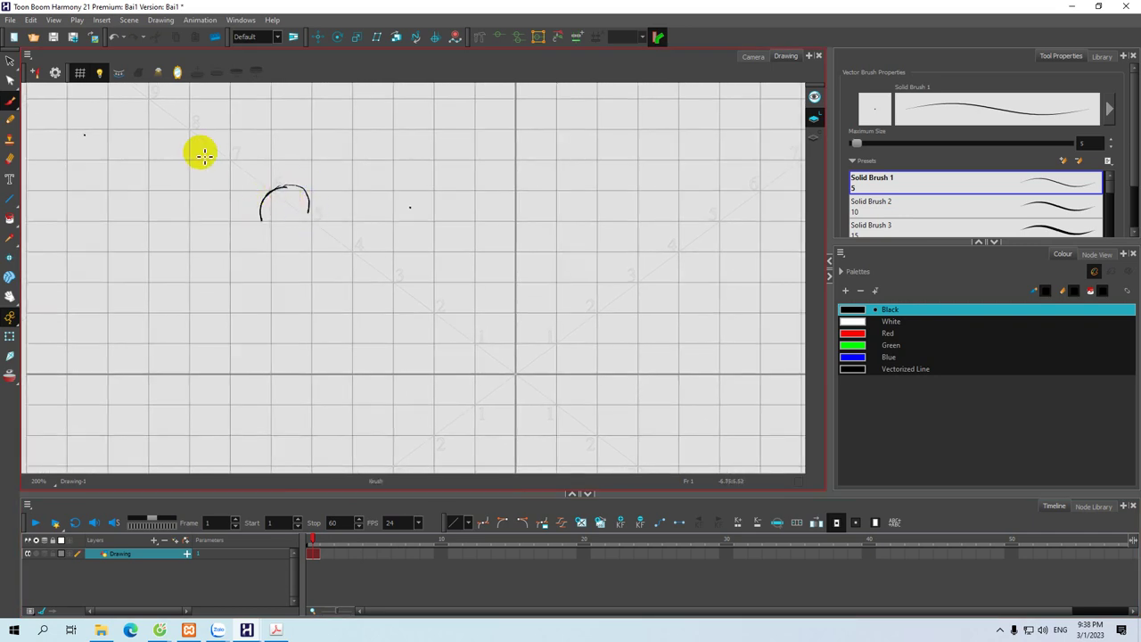
Step: Close the head's outline and draw the character's curved back and long front arm with the Brush tool
key("space")
mouse_move(310, 214)
left_mouse_down()
mouse_move(240, 235)
mouse_move(229, 253)
mouse_move(250, 306)
left_mouse_up()
left_click_drag(287, 230, 285, 239)
mouse_move(281, 238)
left_mouse_down()
mouse_move(261, 250)
mouse_move(280, 296)
left_mouse_up()
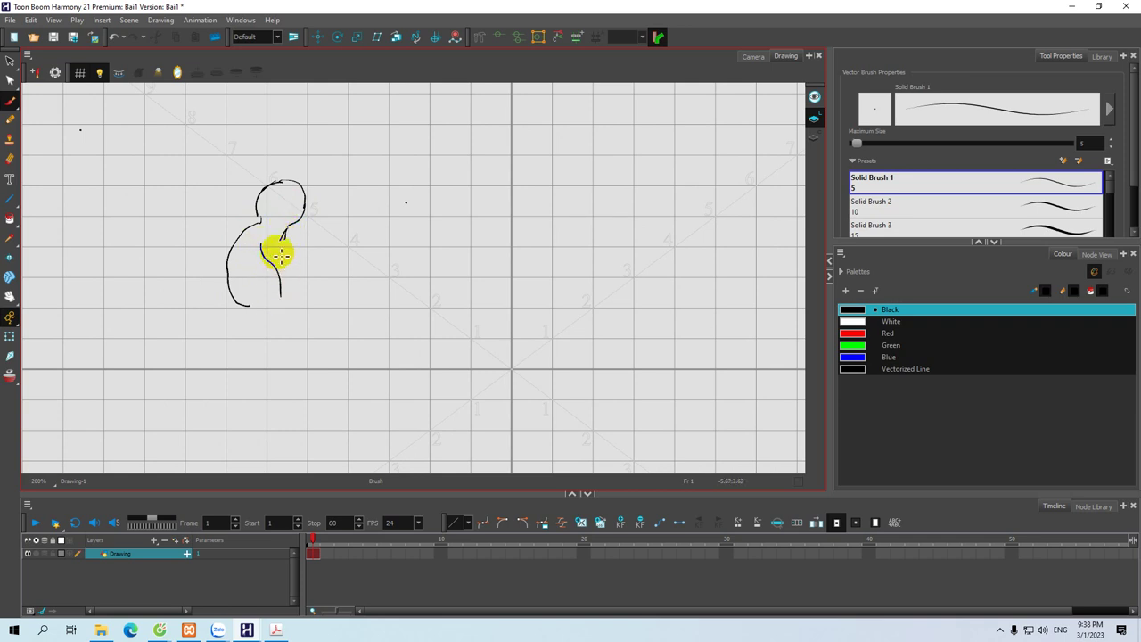
left_click_drag(280, 239, 288, 282)
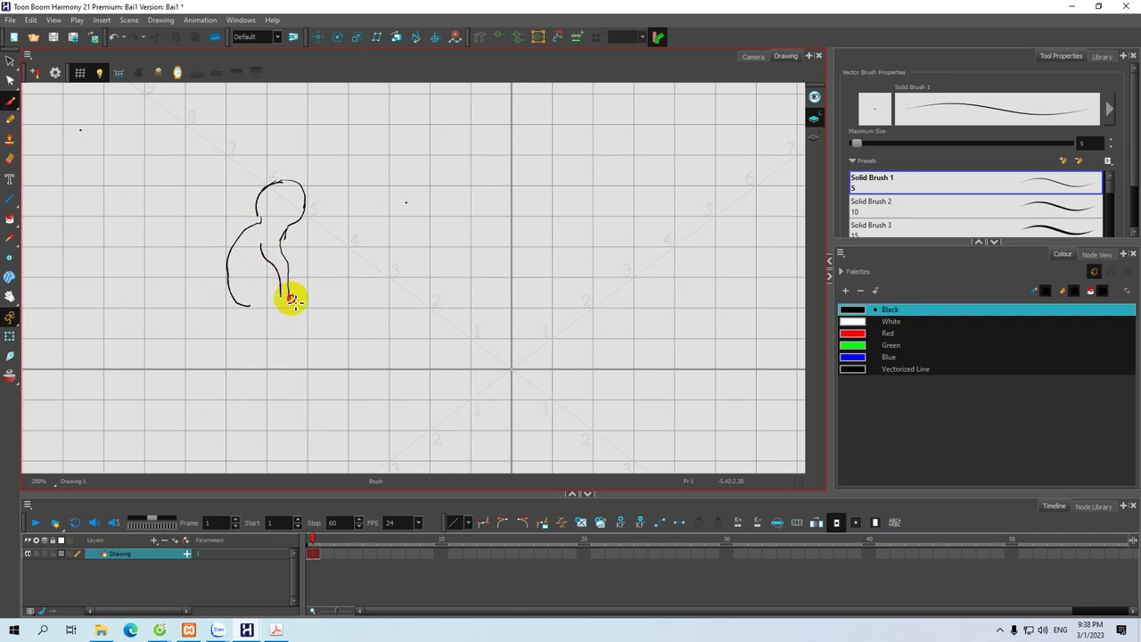
Step: Finish the seated figure with a paw, a bent hind leg, a long wavy tail, eyes and a mouth
mouse_move(269, 288)
left_mouse_down()
mouse_move(282, 264)
mouse_move(292, 266)
mouse_move(288, 305)
mouse_move(297, 308)
mouse_move(276, 295)
mouse_move(290, 308)
mouse_move(282, 286)
mouse_move(258, 303)
mouse_move(215, 256)
mouse_move(199, 270)
mouse_move(190, 310)
mouse_move(215, 275)
mouse_move(275, 294)
left_mouse_up()
left_click_drag(347, 313, 305, 310)
mouse_move(287, 196)
left_mouse_down()
mouse_move(302, 202)
mouse_move(313, 243)
mouse_move(336, 242)
left_mouse_up()
left_click(293, 209)
Step: Examine the Drawing layer's frame 1 cell and playhead in the timeline, compare with frame 2, and return to frame 1
left_click(313, 553)
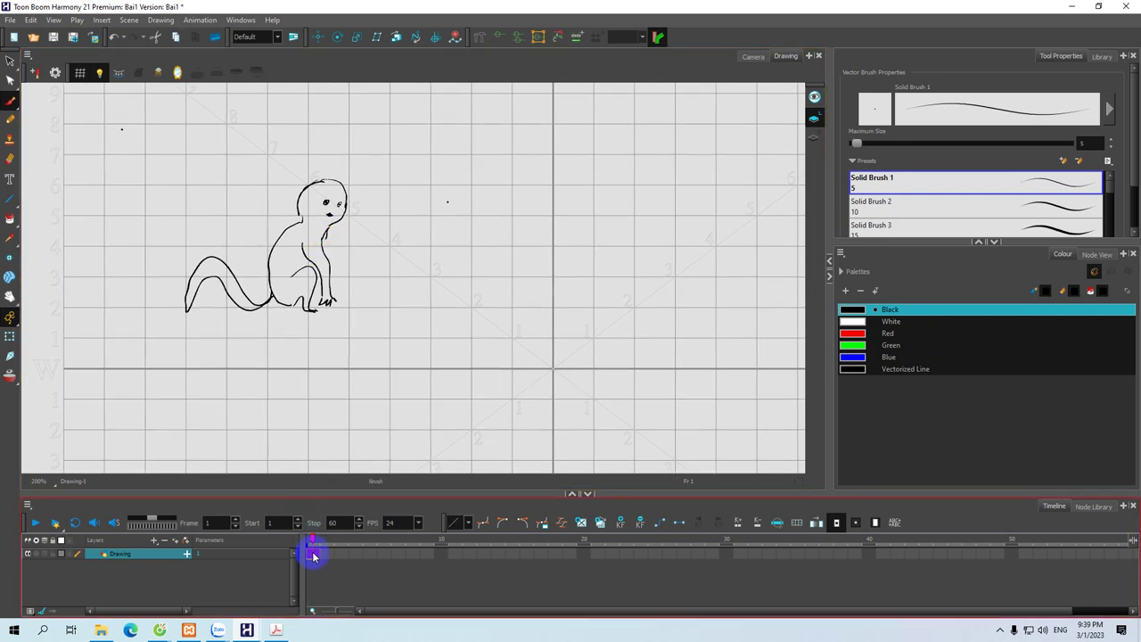
left_click(798, 73)
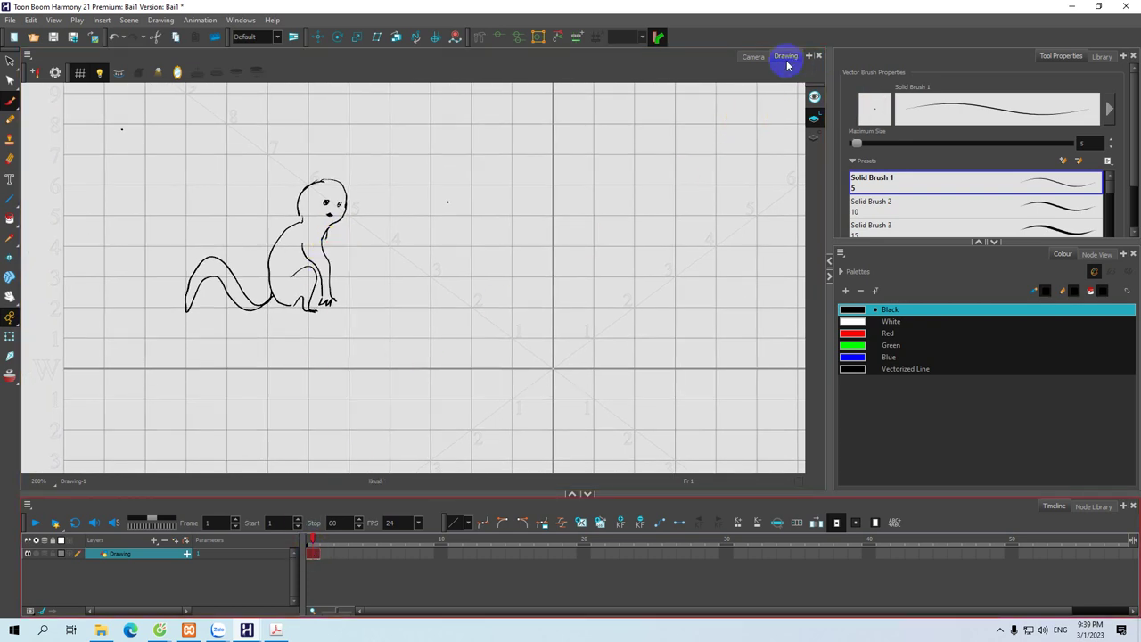
left_click(314, 554)
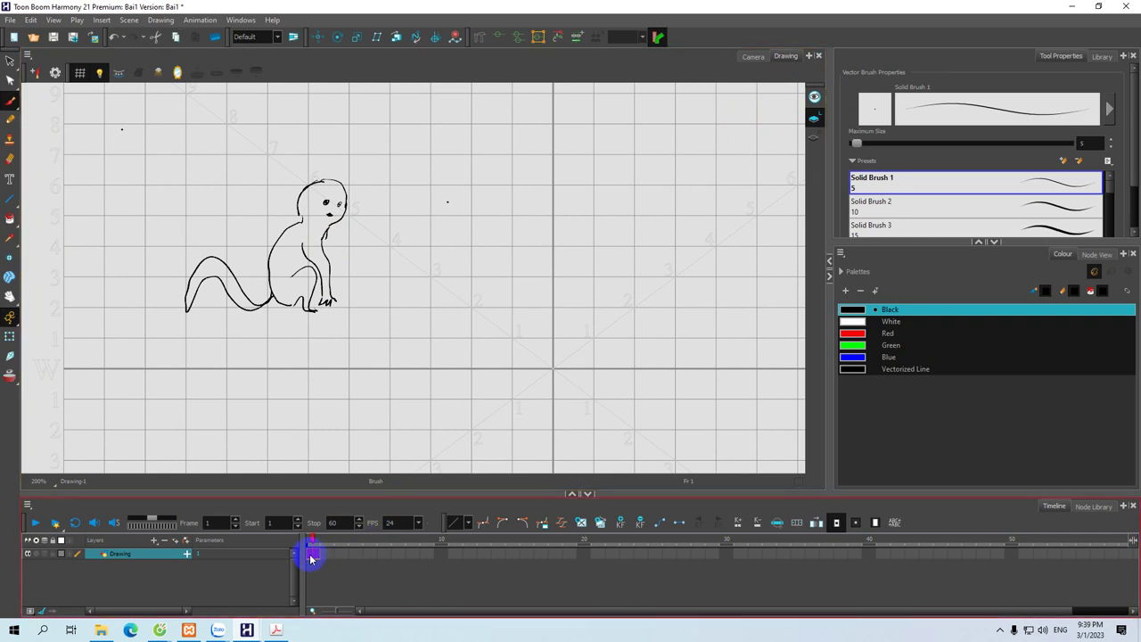
left_click(314, 543)
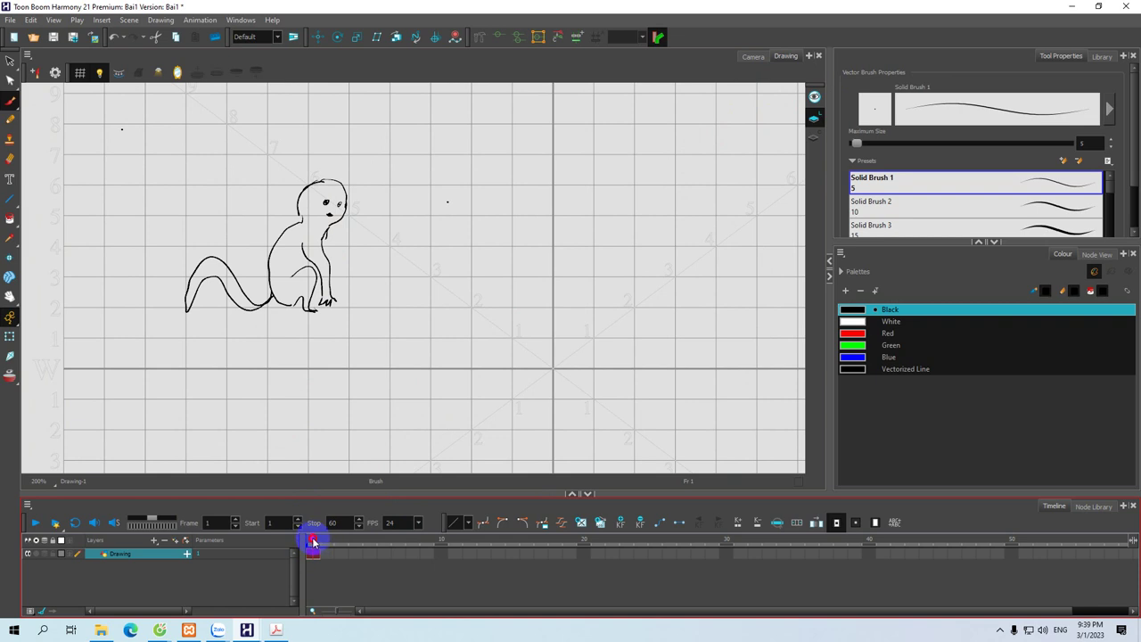
left_click(323, 527)
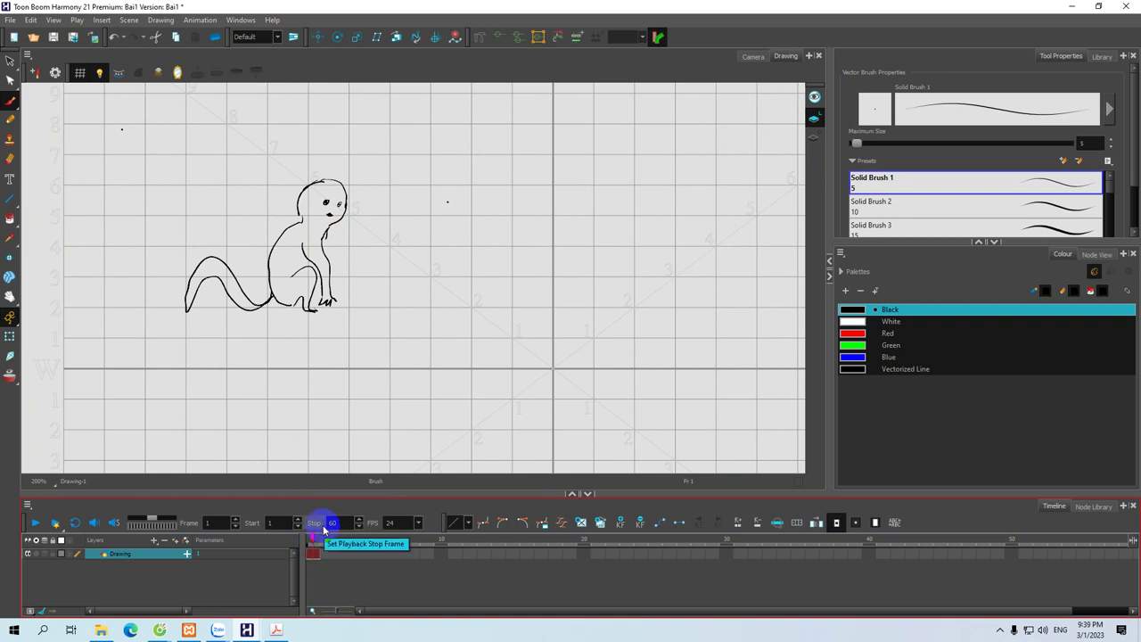
left_click(312, 538)
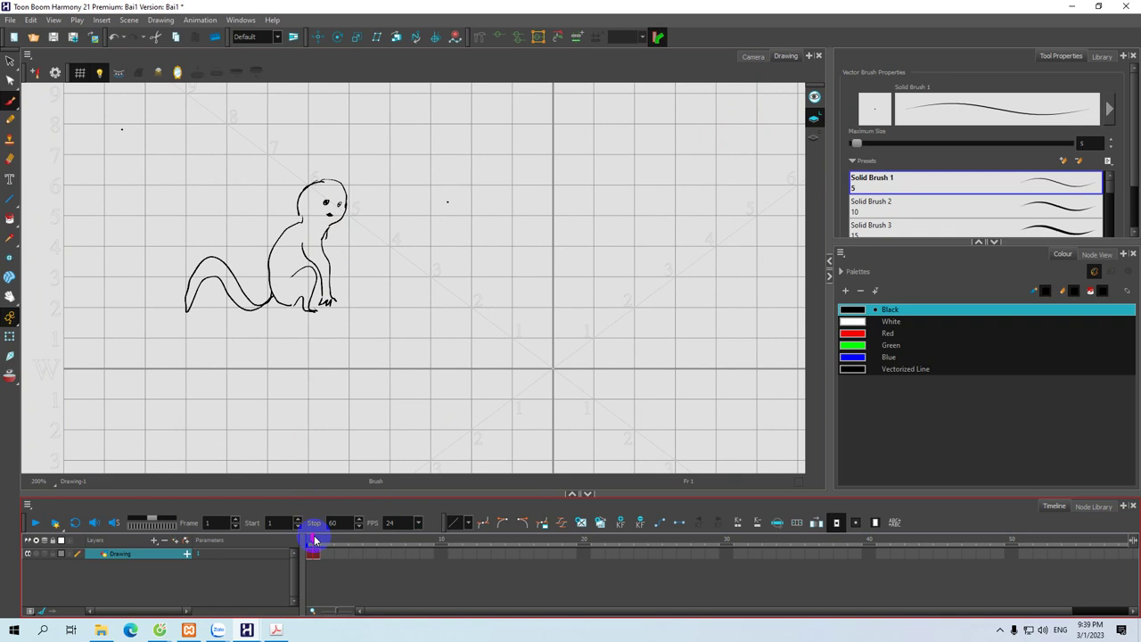
left_click(329, 555)
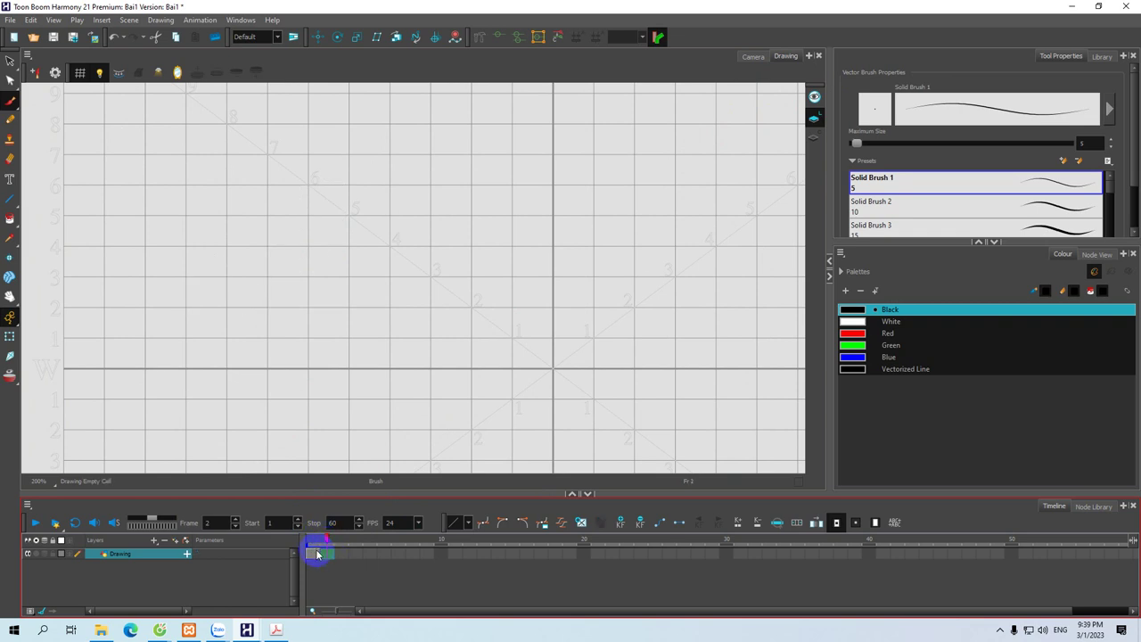
left_click(316, 555)
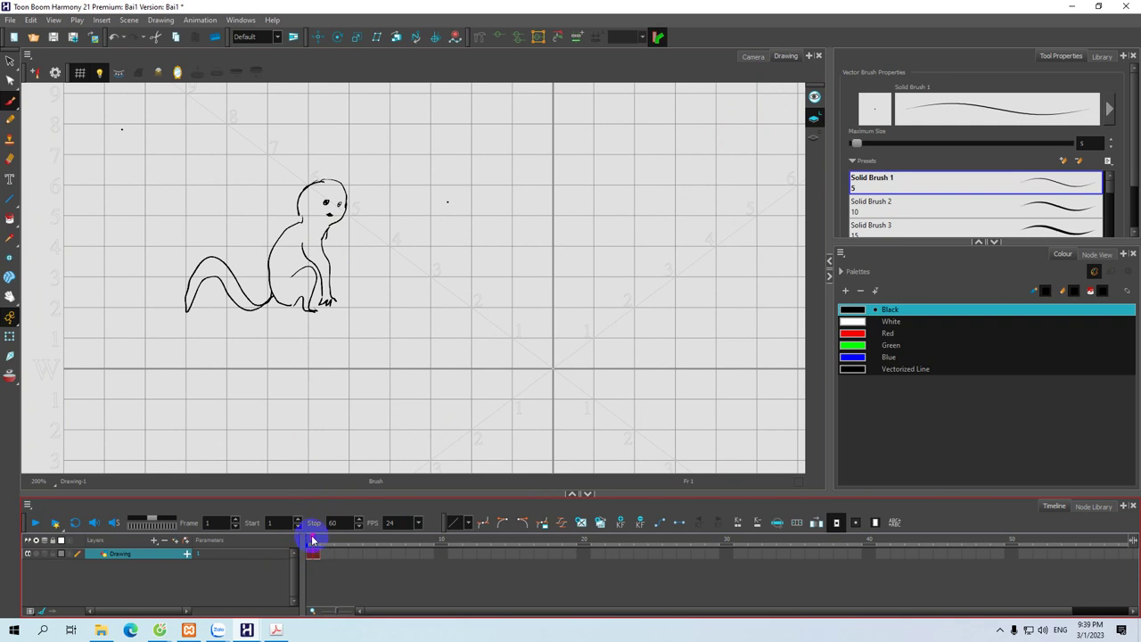
Step: Move the playhead to frame 10 and handwrite "ấn : phím" in black with the Brush tool
left_click_drag(318, 540, 313, 540)
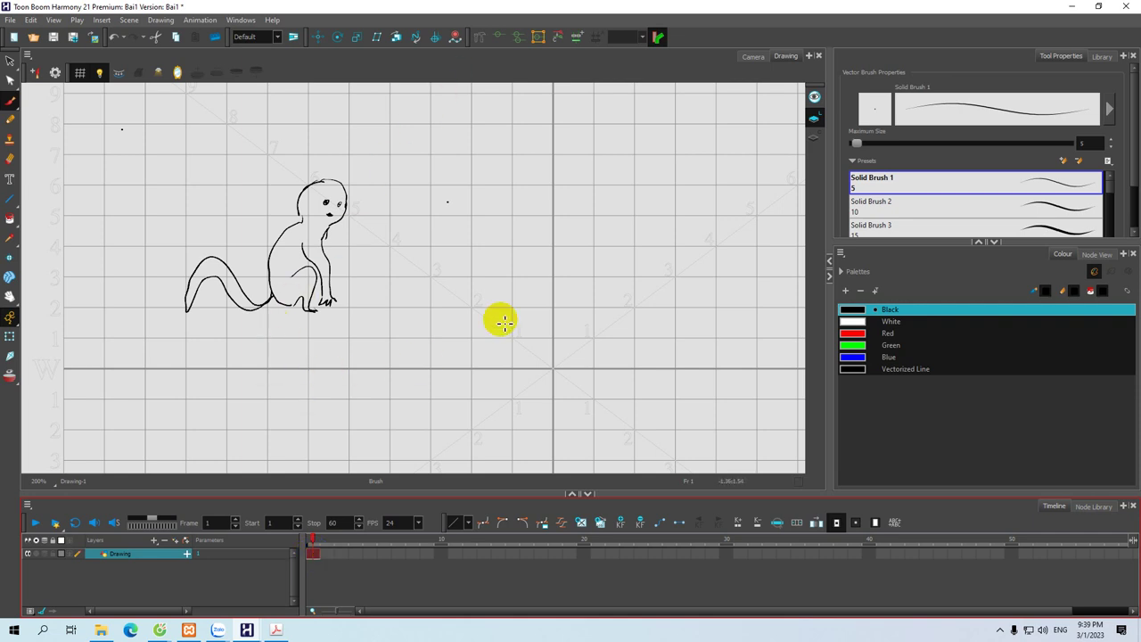
left_click(312, 543)
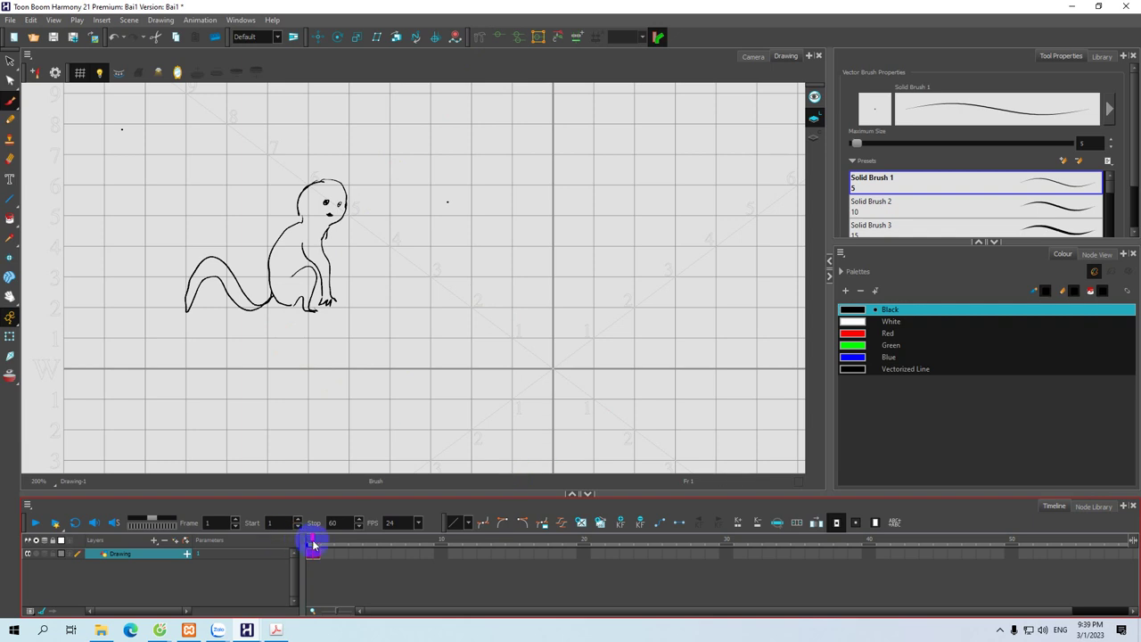
mouse_move(312, 539)
left_mouse_down()
mouse_move(438, 550)
mouse_move(442, 564)
left_mouse_up()
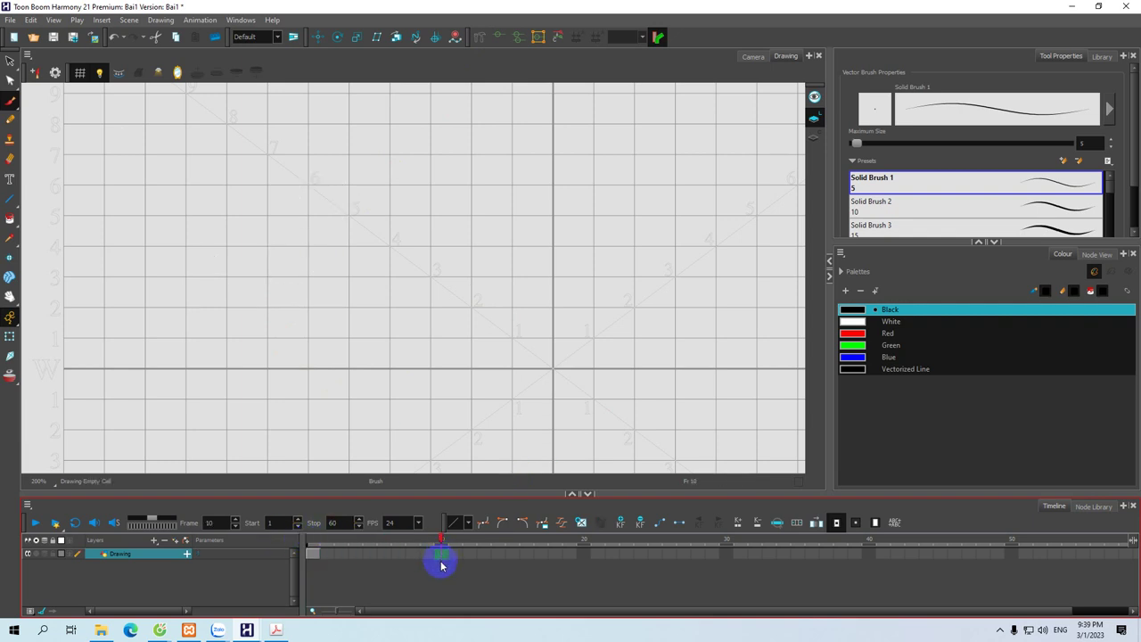
mouse_move(164, 166)
left_mouse_down()
mouse_move(155, 178)
mouse_move(168, 167)
left_mouse_up()
mouse_move(175, 150)
left_mouse_down()
mouse_move(229, 183)
mouse_move(251, 163)
mouse_move(250, 183)
mouse_move(255, 168)
mouse_move(275, 158)
left_mouse_up()
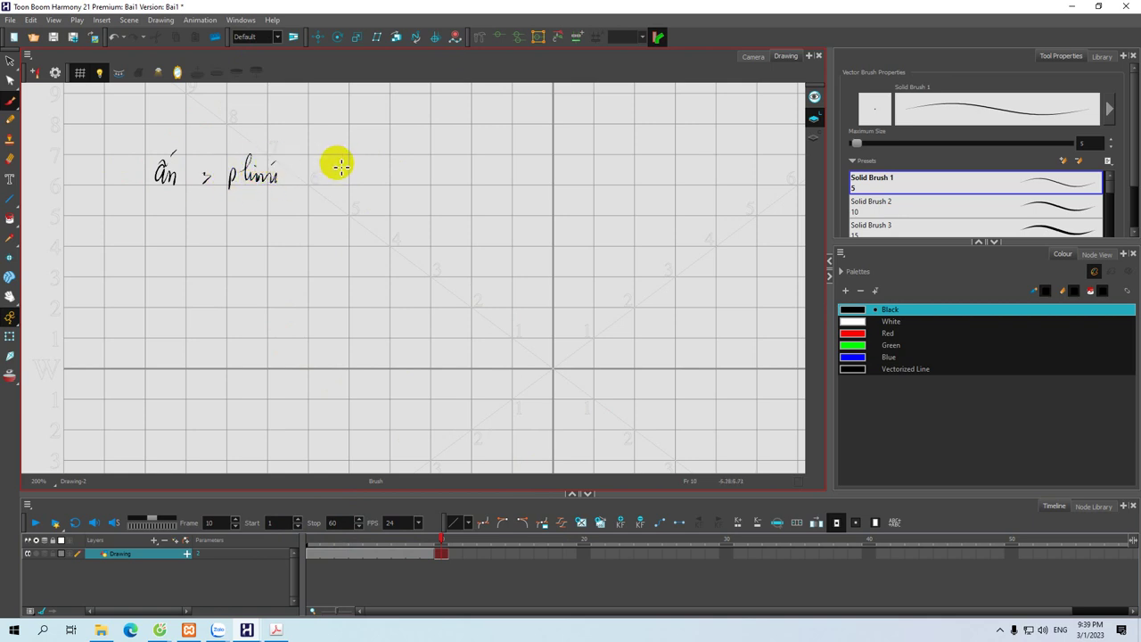
Step: Continue the handwritten note on frame 10 with "Alt + Shift + R" and "=> để vẽ" on the line beneath
mouse_move(346, 182)
left_mouse_down()
mouse_move(357, 156)
mouse_move(362, 183)
mouse_move(368, 167)
mouse_move(373, 184)
mouse_move(386, 173)
mouse_move(448, 181)
mouse_move(465, 160)
mouse_move(459, 177)
mouse_move(484, 161)
mouse_move(478, 180)
mouse_move(574, 181)
left_mouse_up()
key("space")
left_click_drag(488, 227, 496, 240)
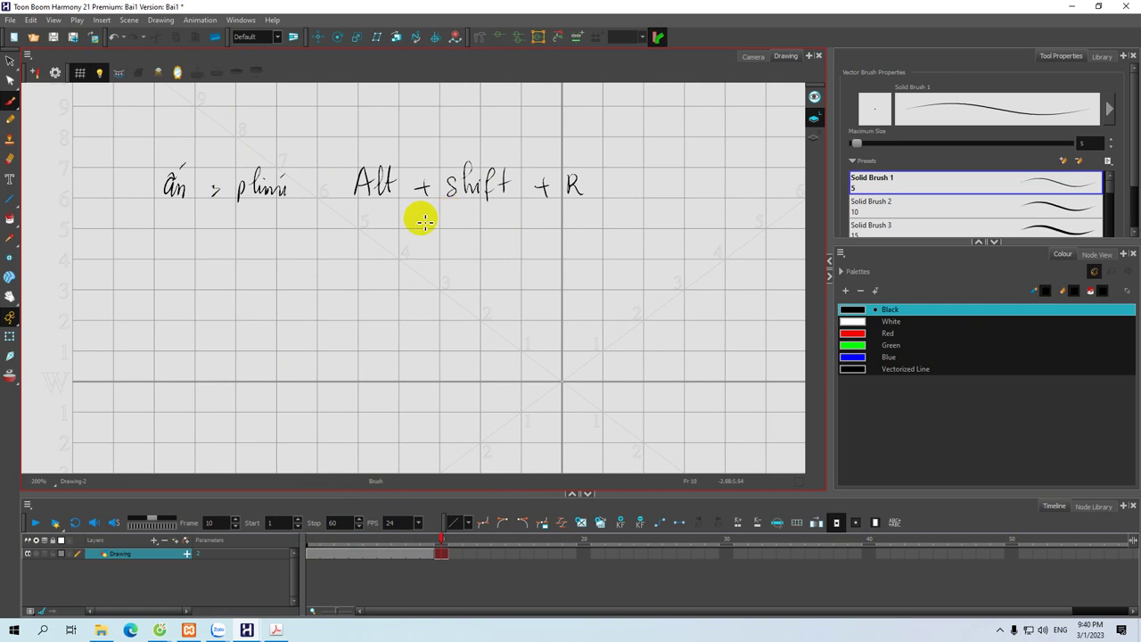
left_click_drag(310, 231, 322, 230)
left_click_drag(310, 238, 322, 237)
mouse_move(324, 227)
left_mouse_down()
mouse_move(323, 240)
mouse_move(351, 234)
mouse_move(353, 221)
mouse_move(374, 238)
left_mouse_up()
left_click_drag(376, 235, 385, 237)
left_click_drag(382, 223, 392, 218)
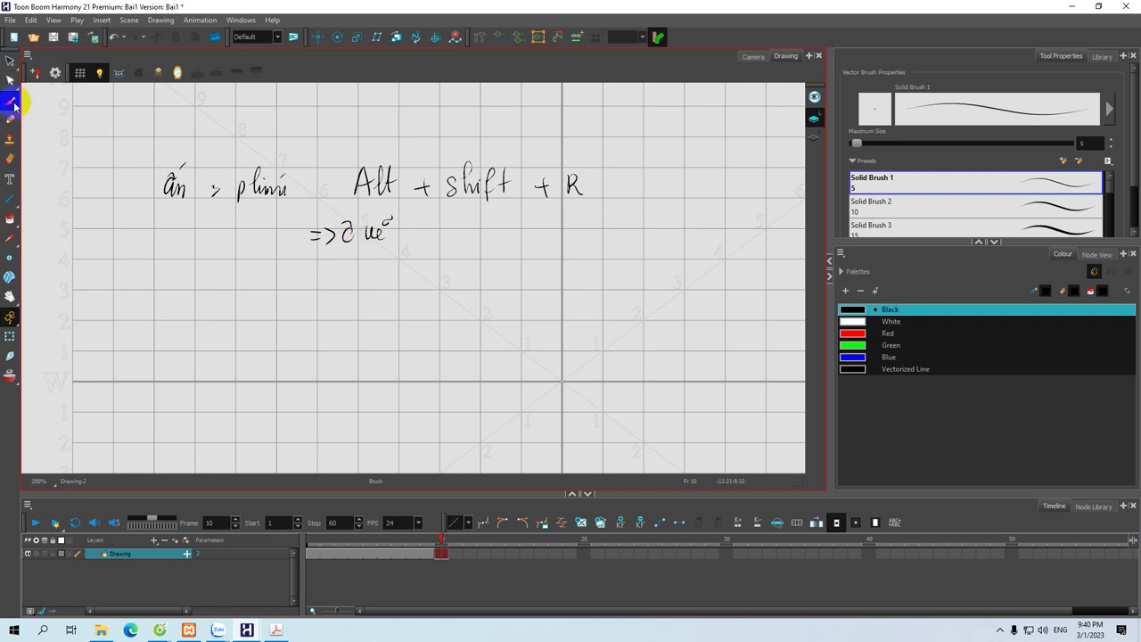
Step: Check frame 1, return to frame 10 and undo all the handwriting strokes there
left_click(313, 554)
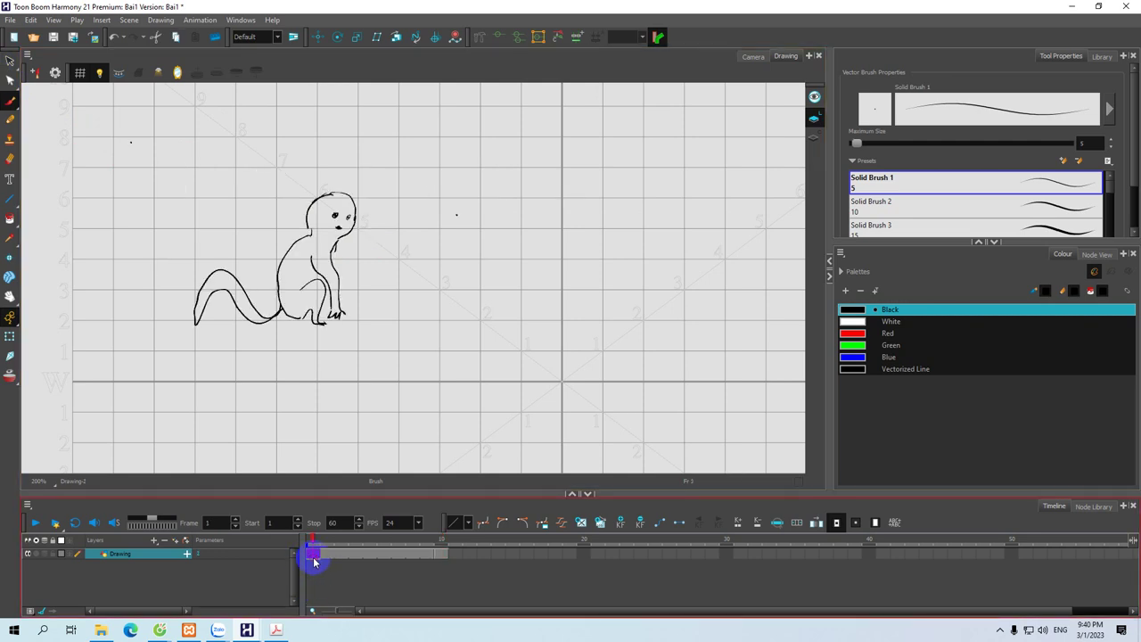
key("g")
key("alt+s")
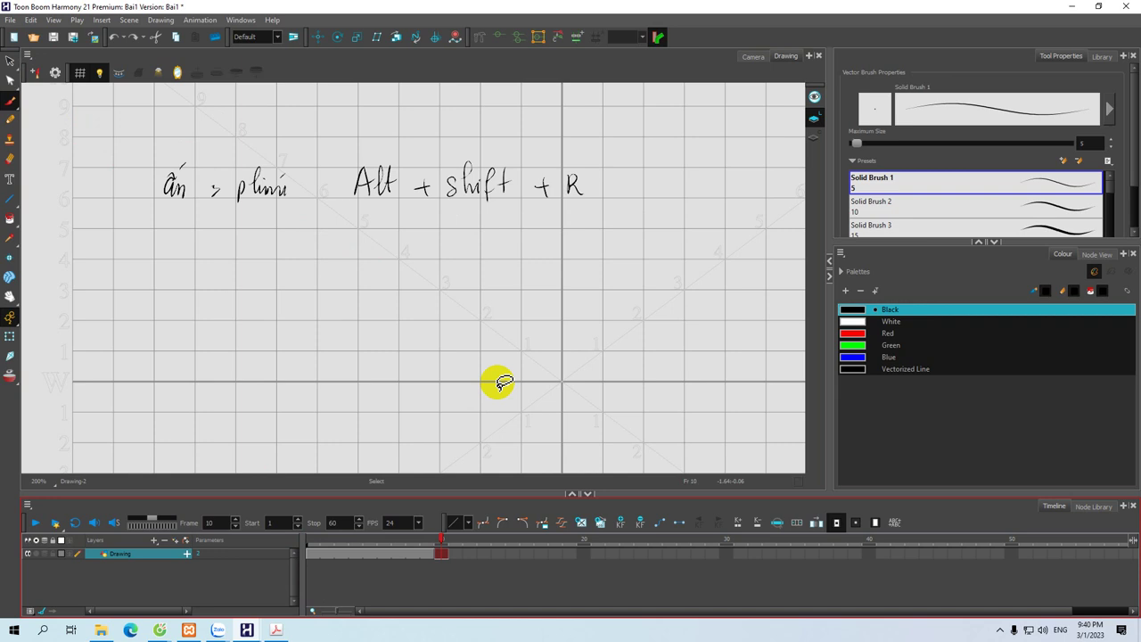
key("ctrl+z")
key("ctrl+z")
key("ctrl+z")
key("ctrl+z")
key("ctrl+z")
key("ctrl+z")
key("ctrl+z")
key("ctrl+z")
key("ctrl+z")
key("ctrl+z")
key("ctrl+z")
key("ctrl+z")
key("ctrl+z")
key("ctrl+z")
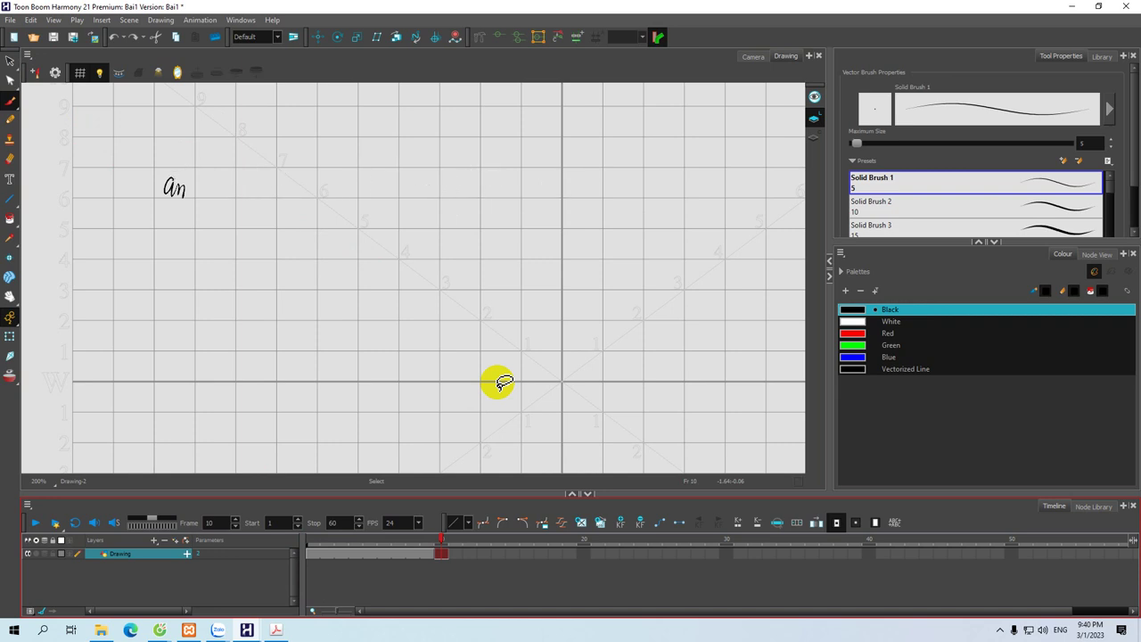
key("ctrl+z")
key("ctrl+z")
key("ctrl+z")
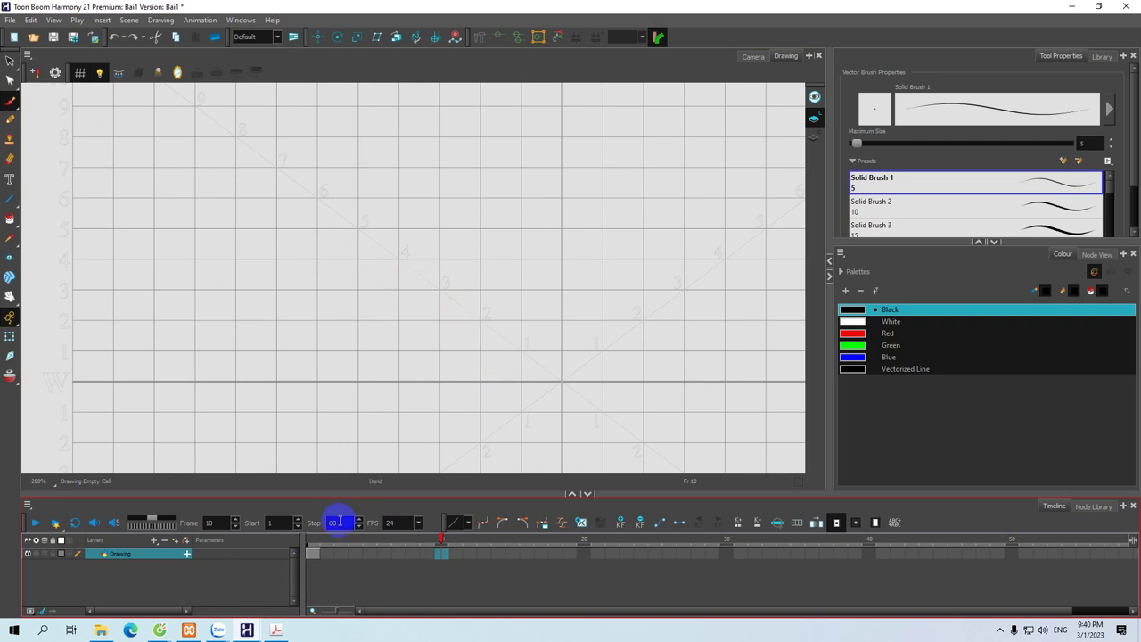
Step: Return to frame 1 and look over the Onion Skin window, closing it again
left_click(311, 553)
left_click_drag(400, 357, 416, 365)
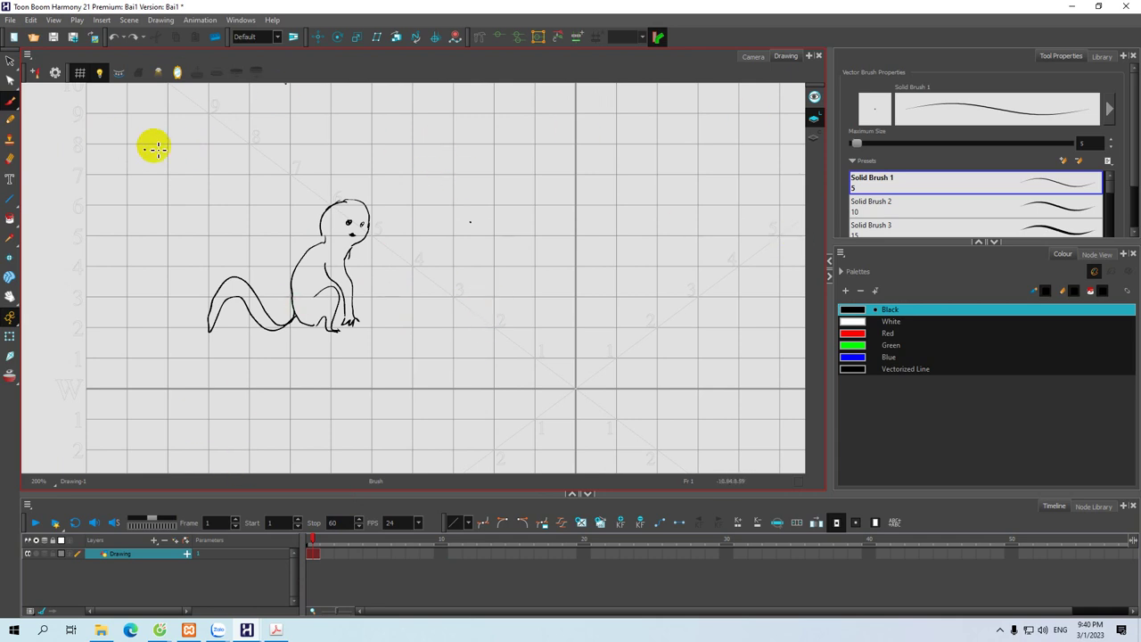
left_click(241, 20)
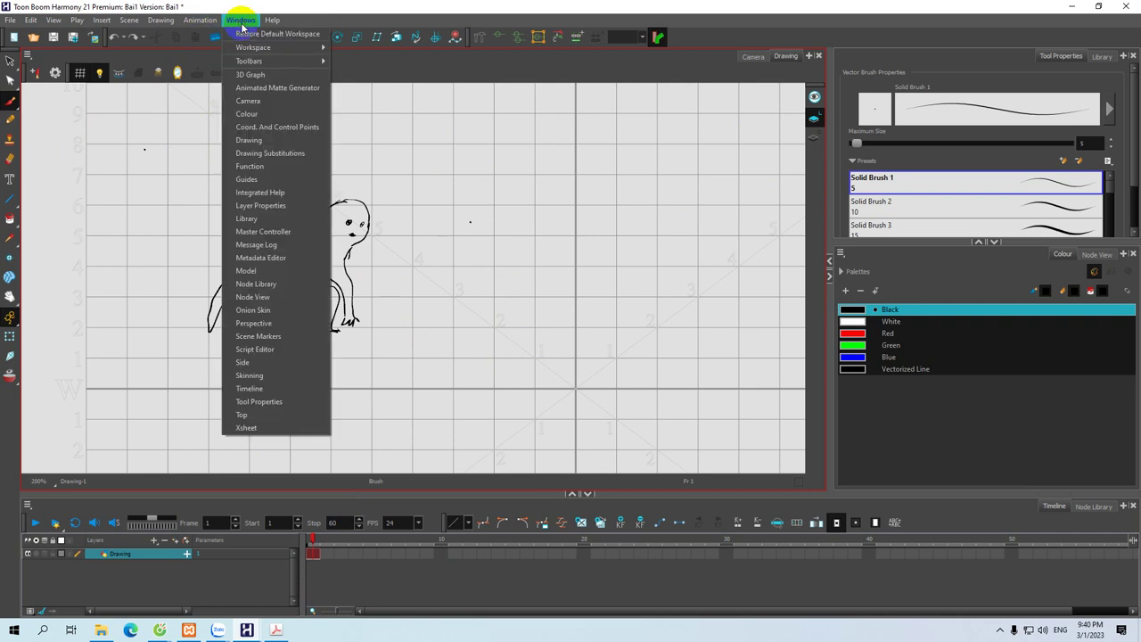
left_click(259, 312)
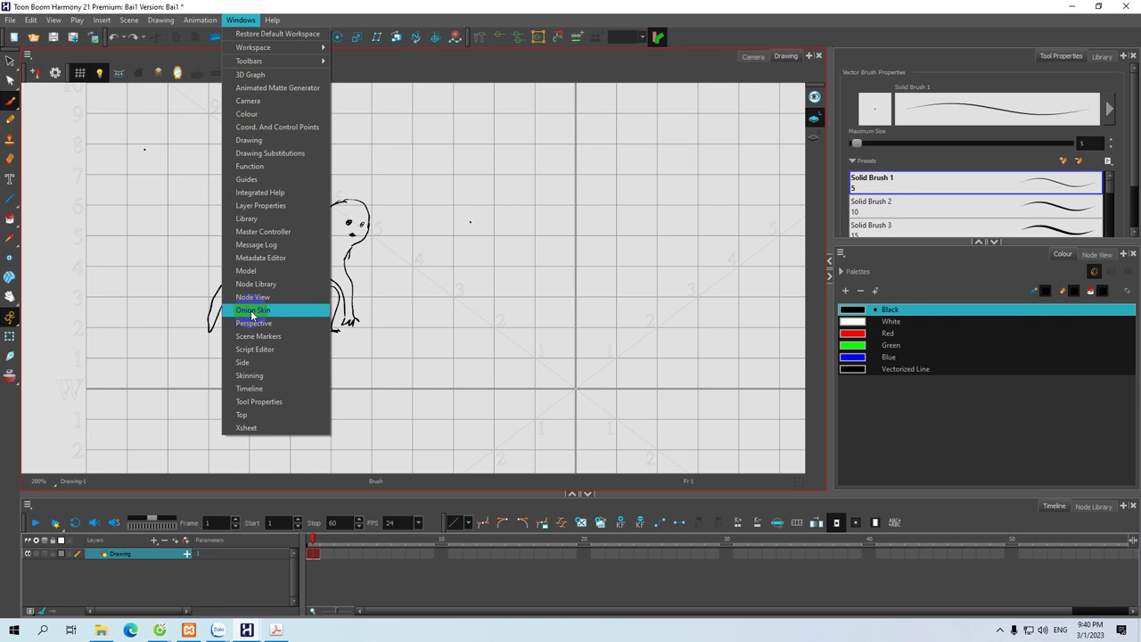
left_click(252, 312)
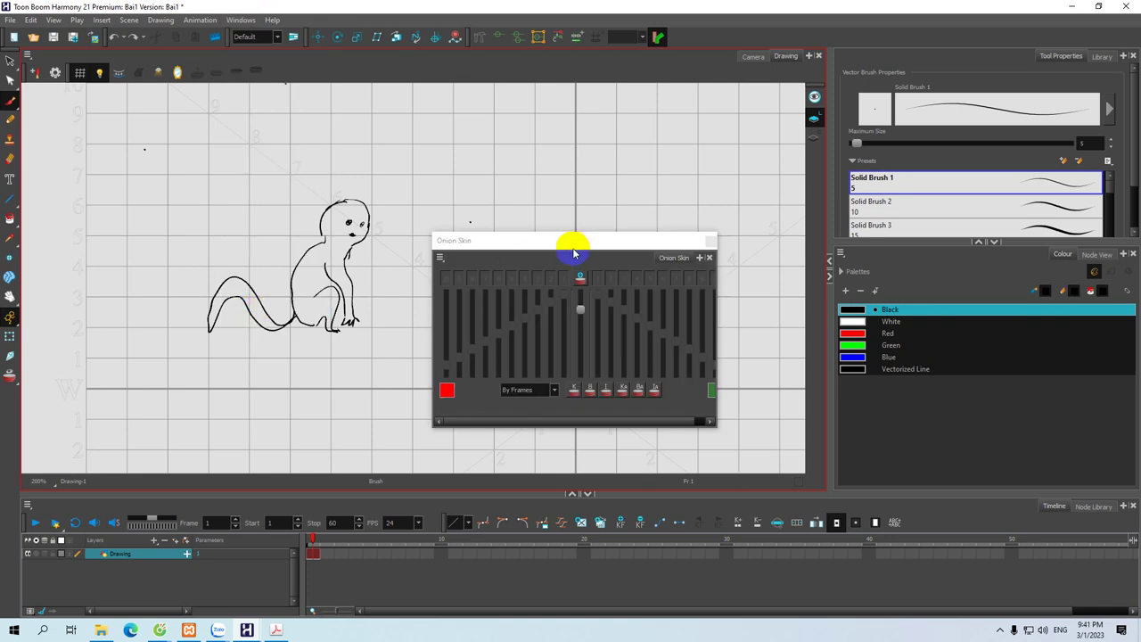
left_click_drag(581, 237, 571, 183)
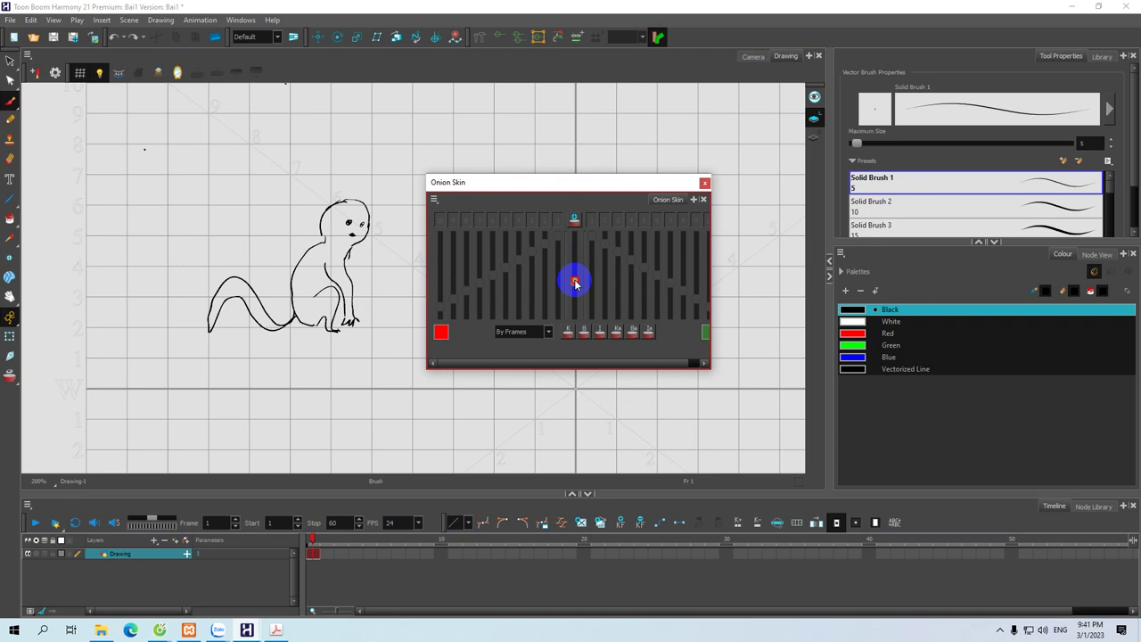
left_click(705, 184)
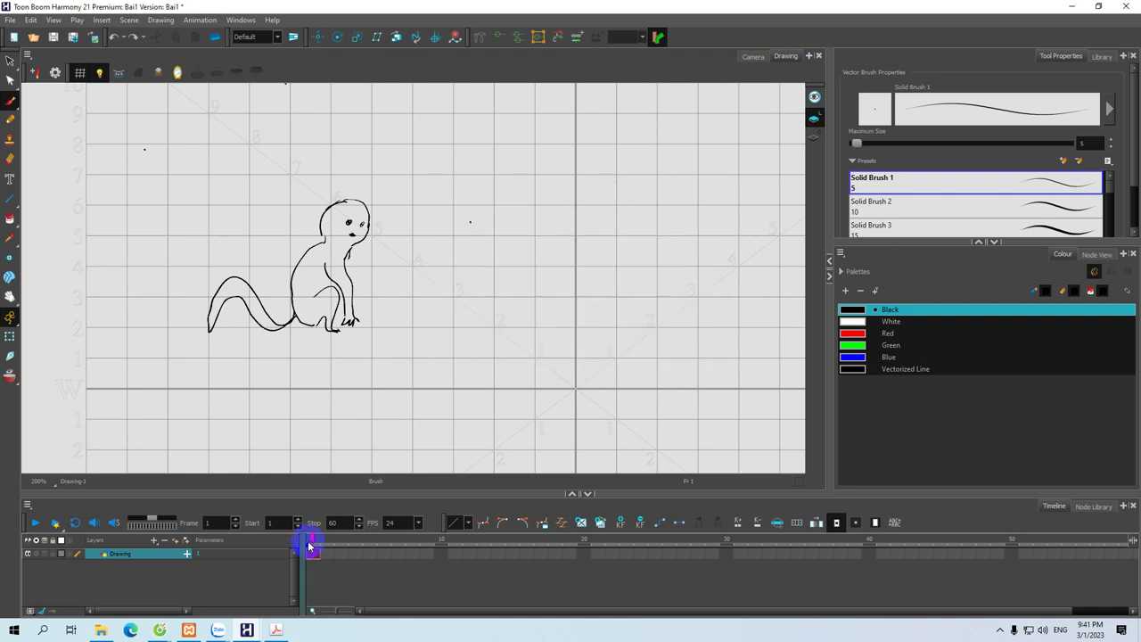
Step: Go to frame 2 of the Drawing layer and turn on onion skinning to show the frame 1 figure
left_click_drag(312, 541, 324, 541)
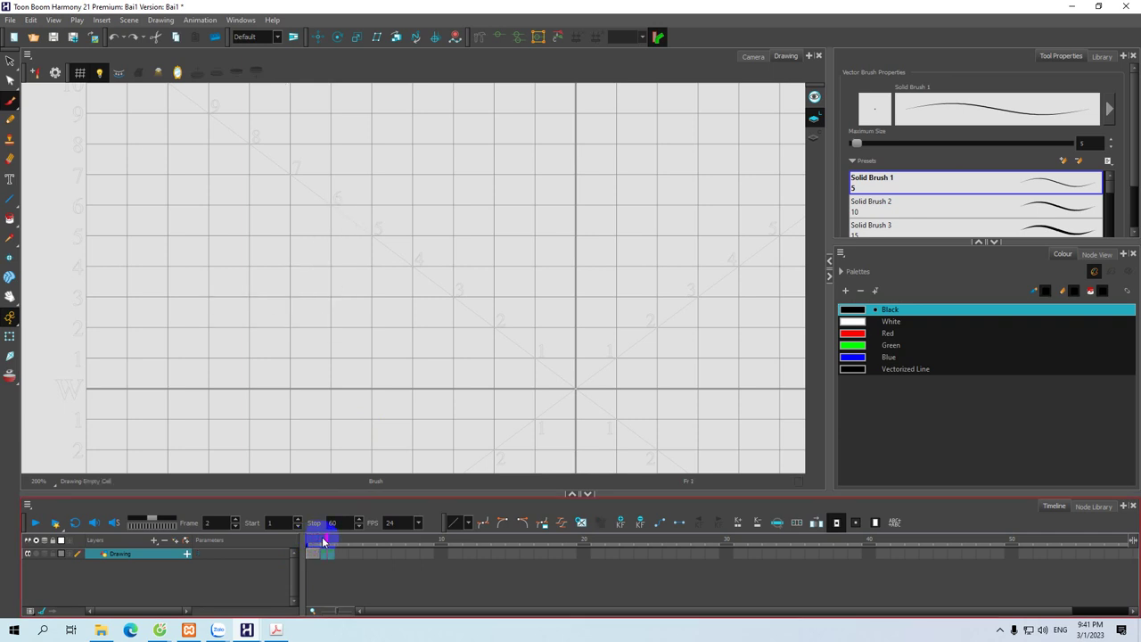
left_click(45, 544)
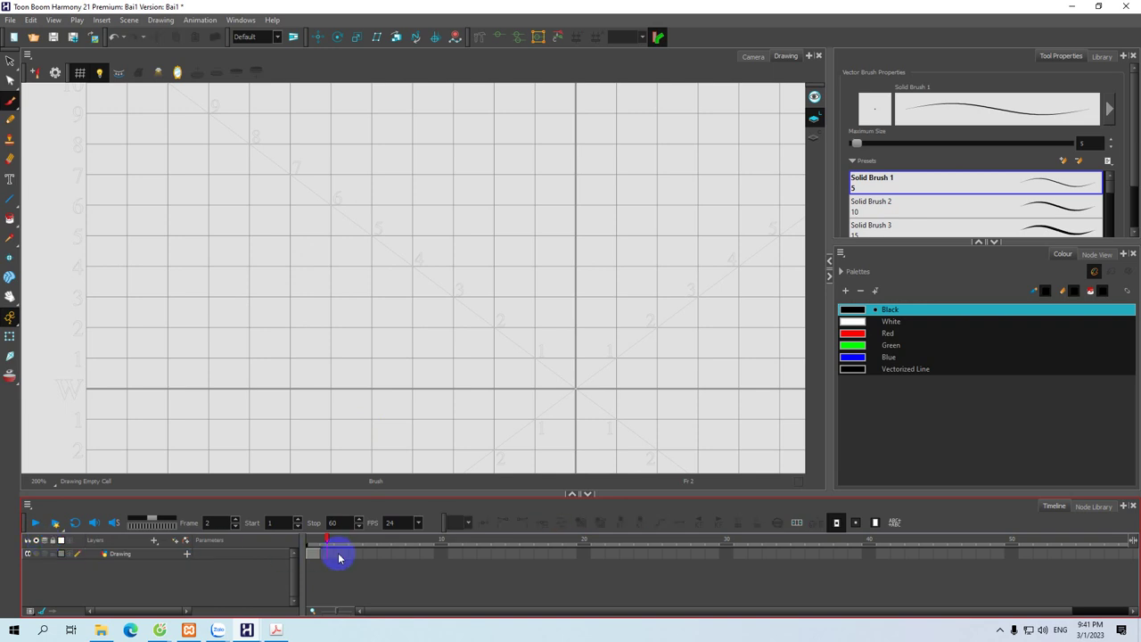
left_click(327, 555)
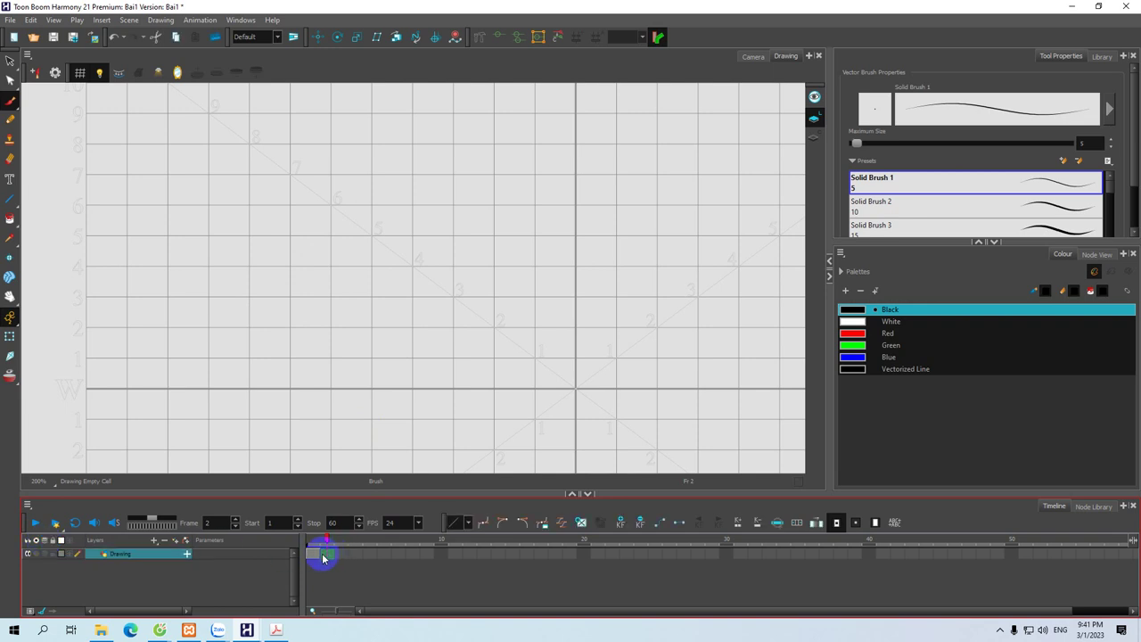
left_click(316, 554)
left_click(327, 555)
left_click(68, 556)
left_click(49, 541)
left_click(39, 542)
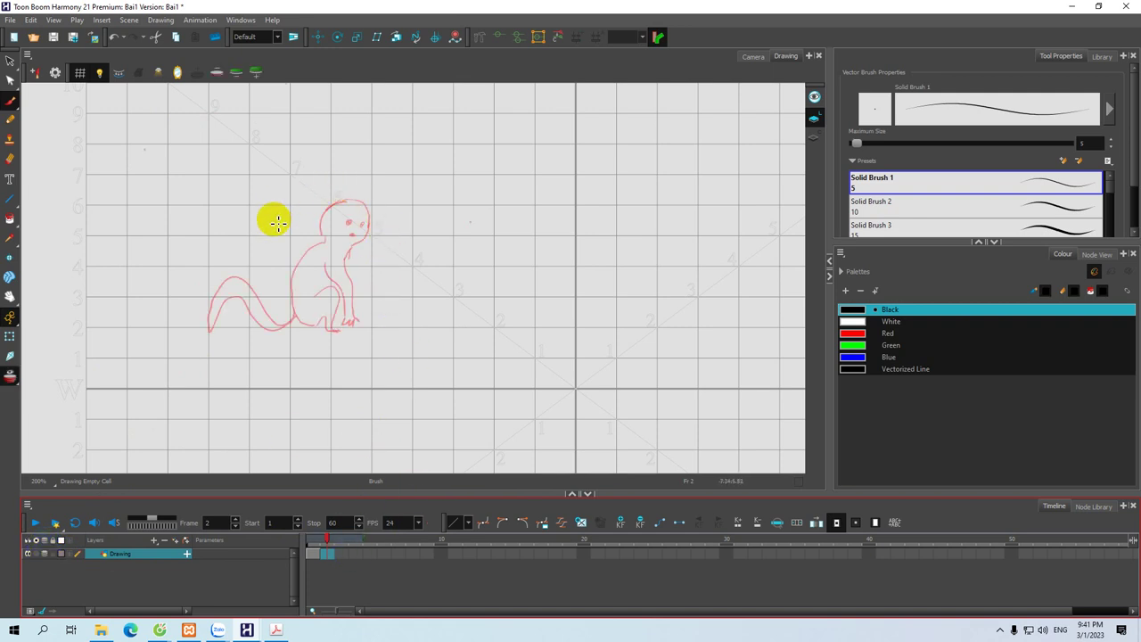
left_click(330, 519)
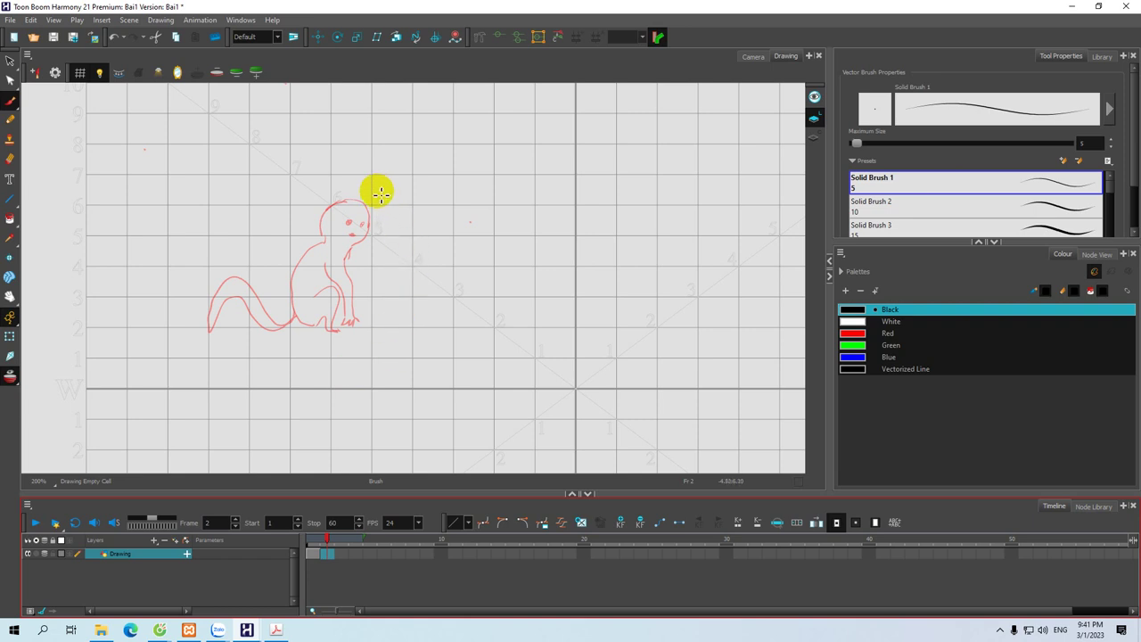
Step: Extend the exposure of frame 1's drawing through frame 8 on the Drawing layer
left_click(317, 555)
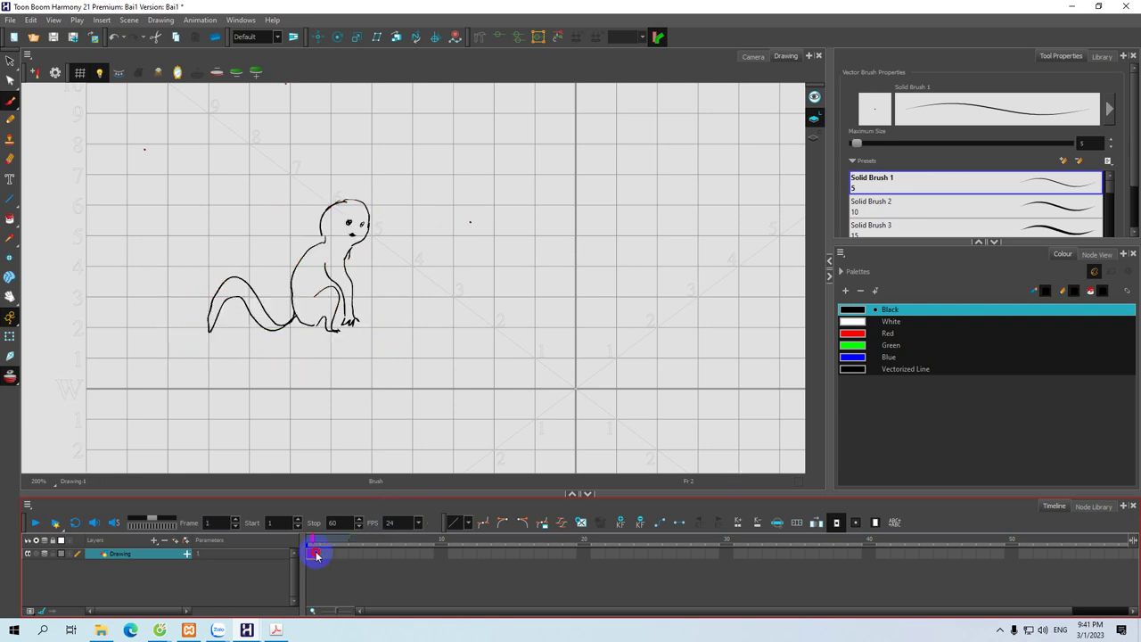
left_click(416, 554)
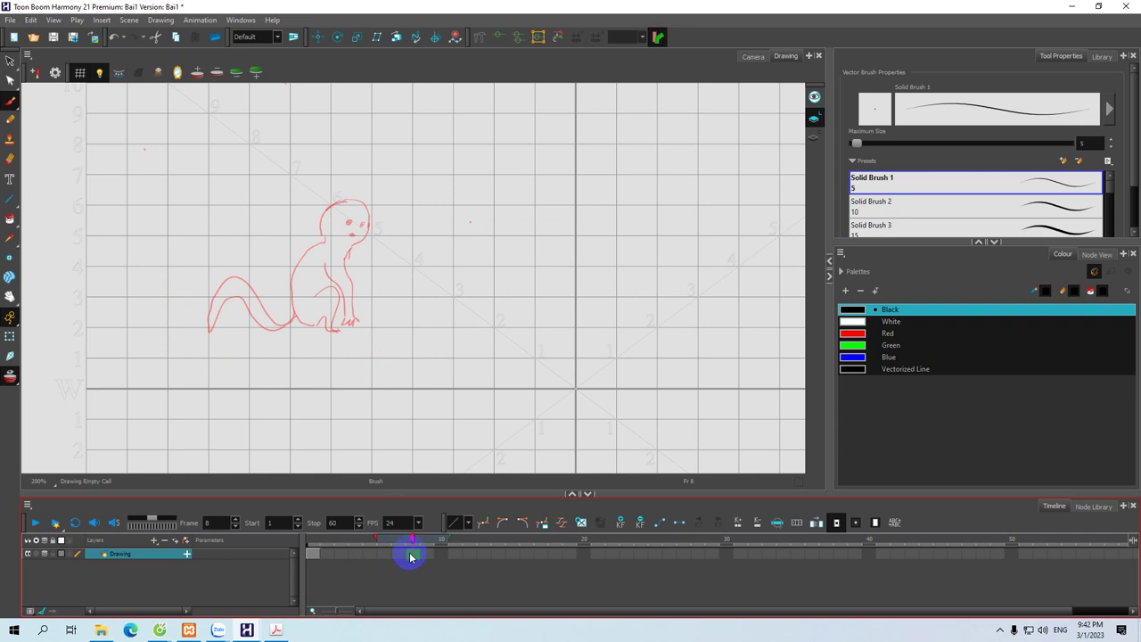
key("F5")
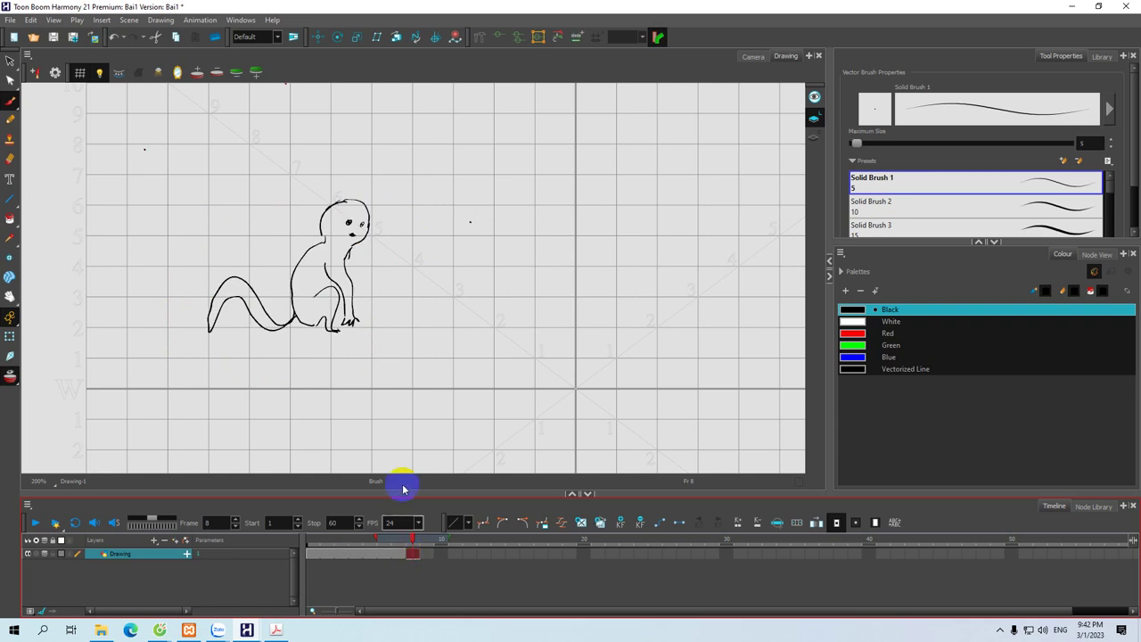
left_click(315, 558)
left_click(416, 558)
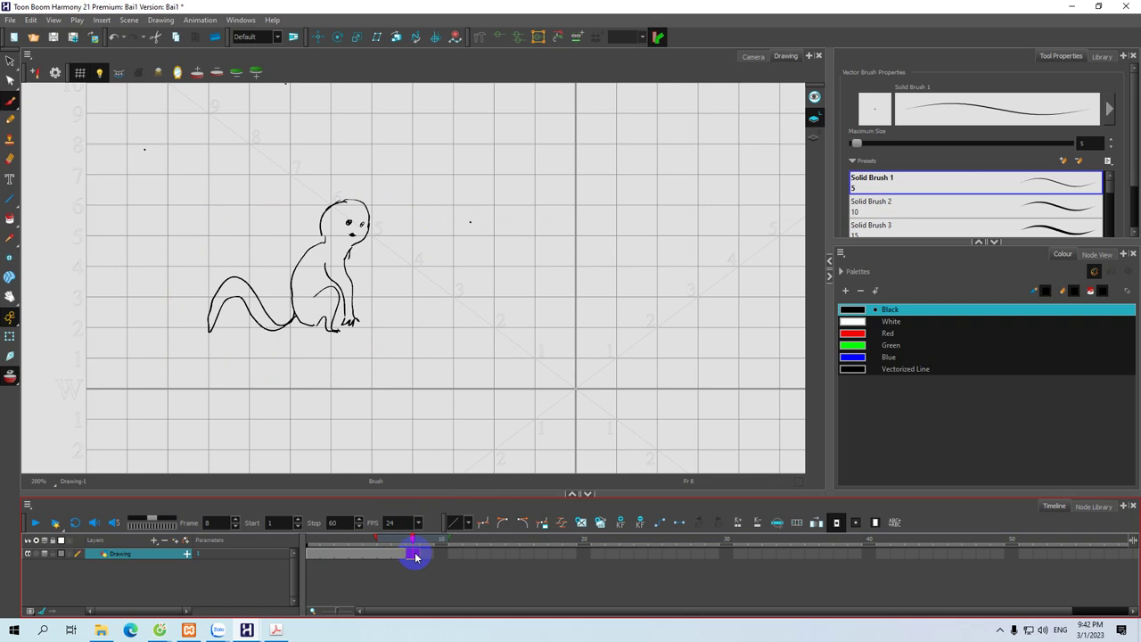
Step: Create an empty drawing at frame 9, extend its exposure to frame 14 and return to frame 9
mouse_move(415, 556)
left_mouse_down()
mouse_move(356, 556)
mouse_move(428, 557)
left_mouse_up()
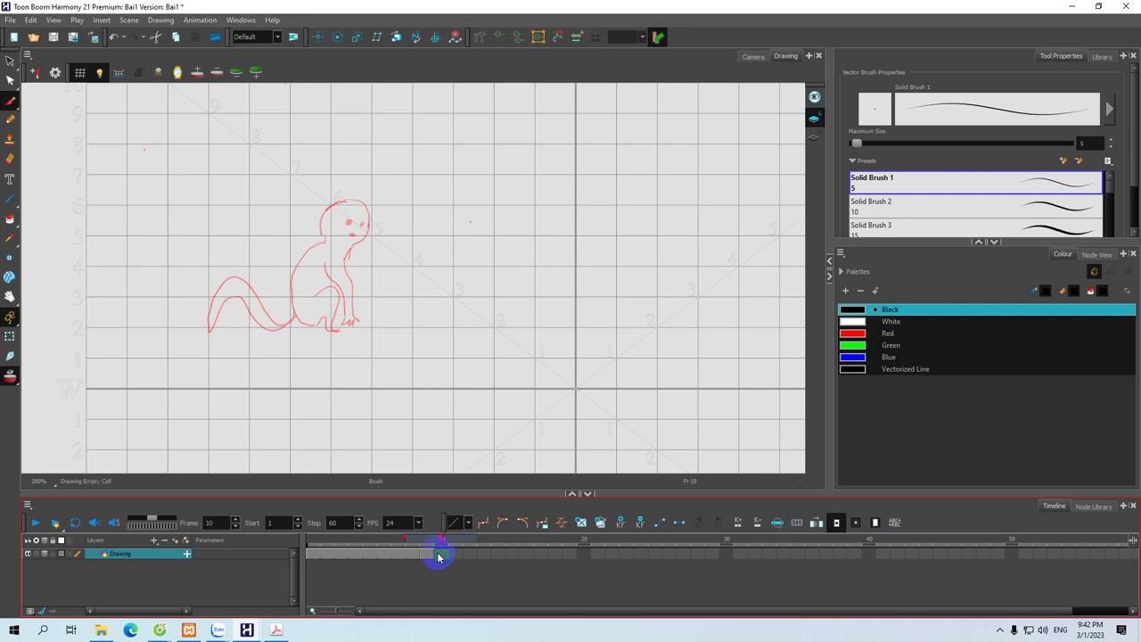
left_click(427, 557)
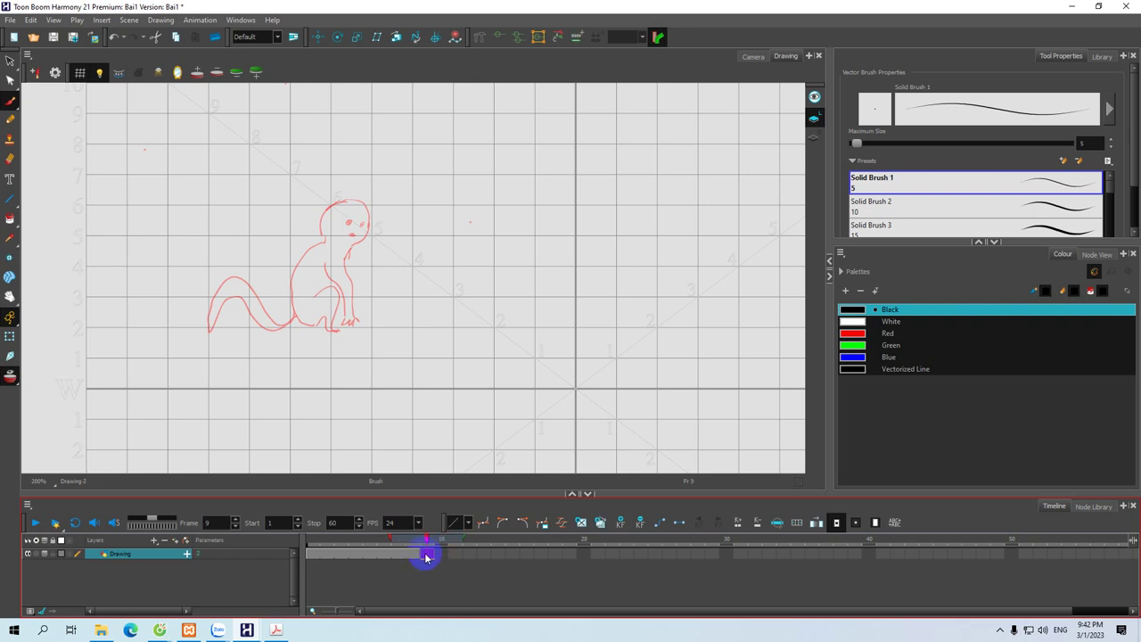
left_click(437, 554)
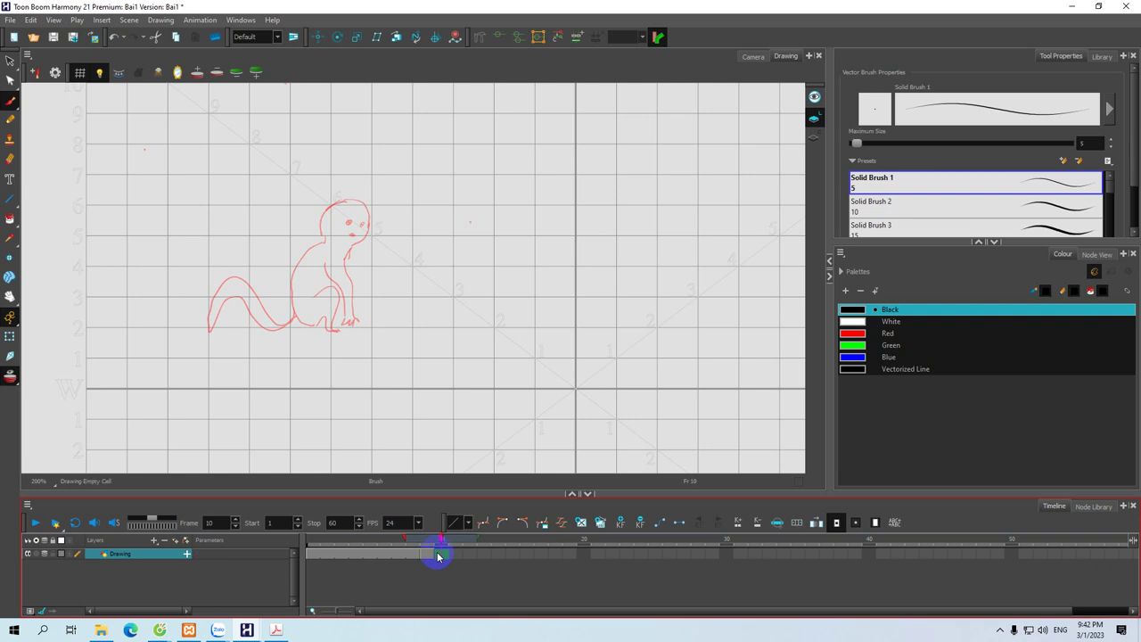
left_click(498, 554)
key("F5")
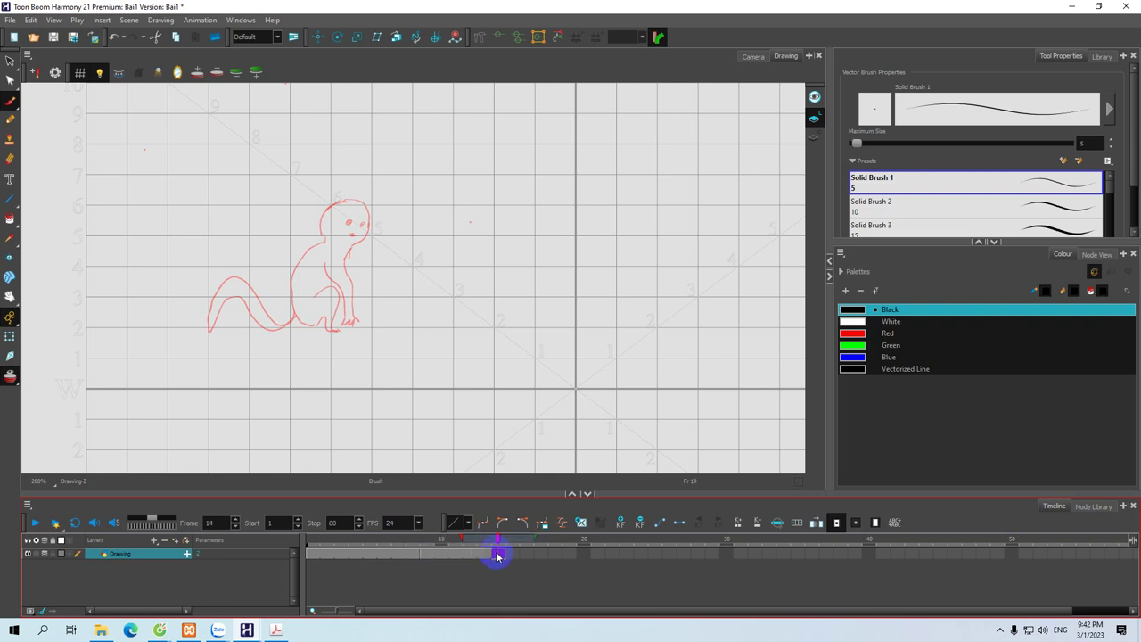
left_click(428, 555)
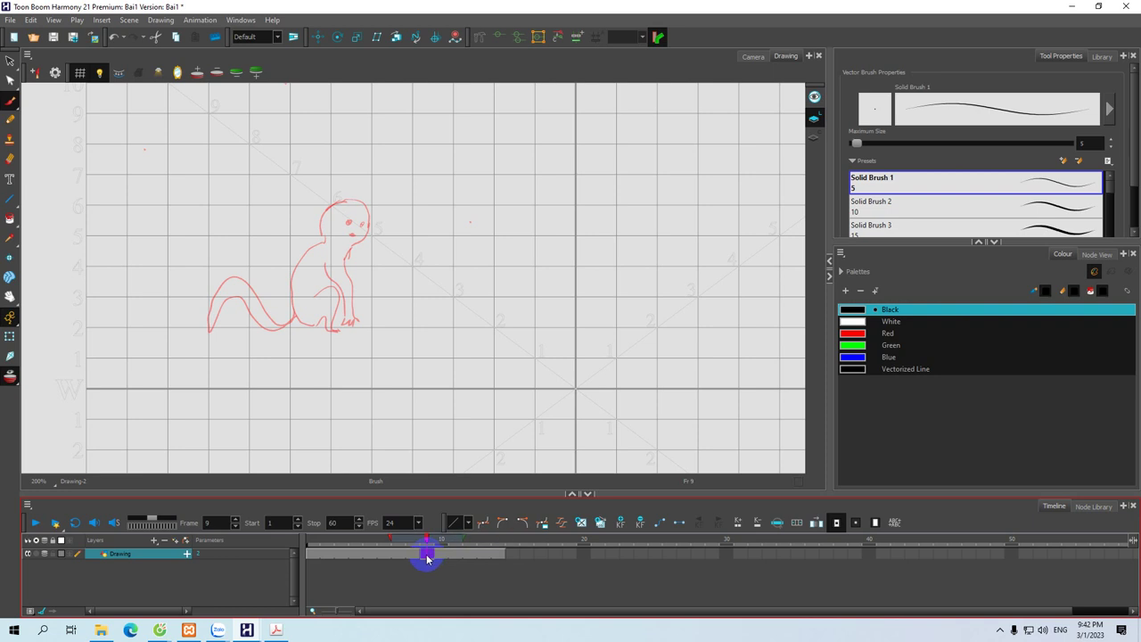
Step: Brush the new pose's head and forward-reaching front arm in black over the onion-skinned figure on frame 9
key("space")
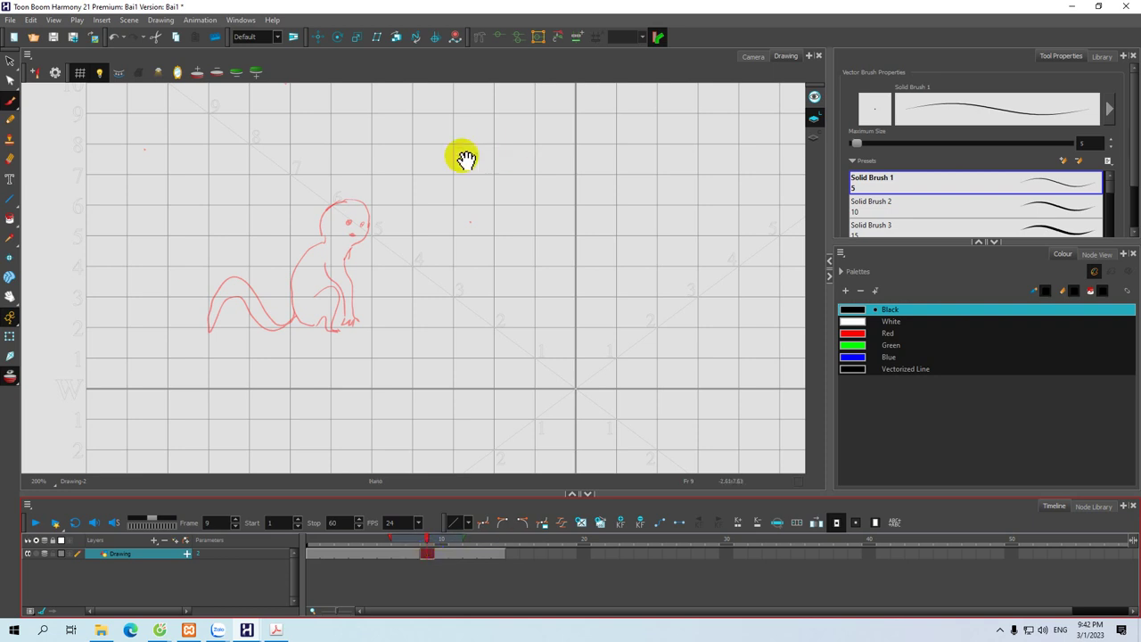
left_click_drag(402, 229, 361, 198)
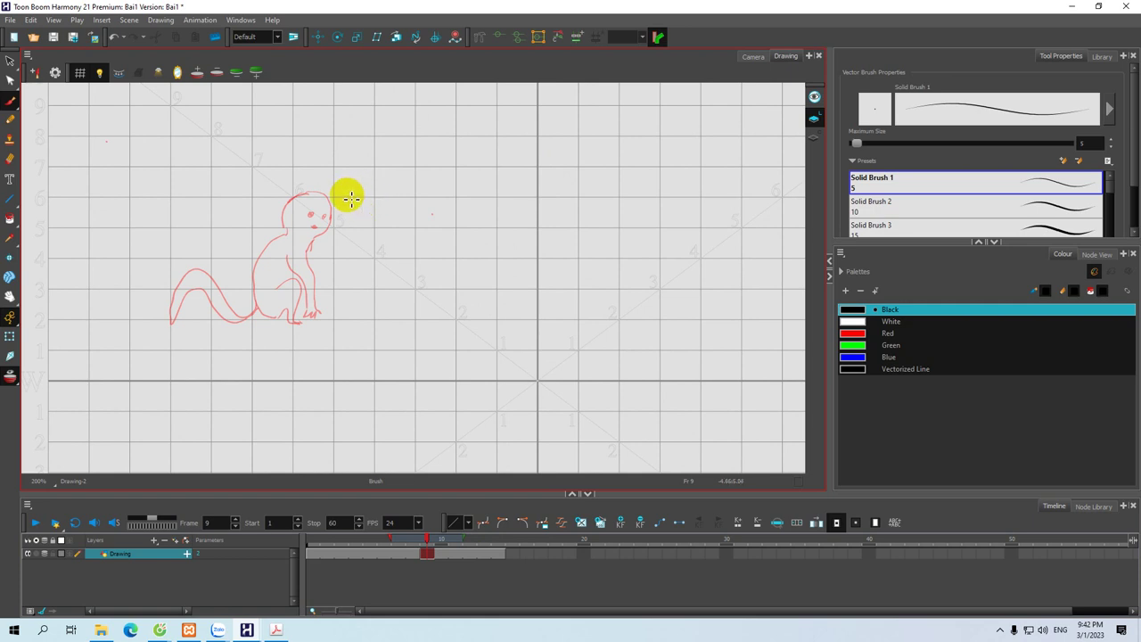
key("space")
mouse_move(318, 204)
left_mouse_down()
mouse_move(303, 230)
mouse_move(333, 196)
mouse_move(347, 216)
mouse_move(334, 237)
mouse_move(322, 243)
mouse_move(316, 228)
mouse_move(296, 243)
mouse_move(296, 263)
mouse_move(328, 260)
mouse_move(345, 249)
mouse_move(314, 240)
mouse_move(350, 231)
mouse_move(345, 254)
mouse_move(359, 224)
mouse_move(366, 234)
mouse_move(335, 247)
left_mouse_up()
key("space")
key("space")
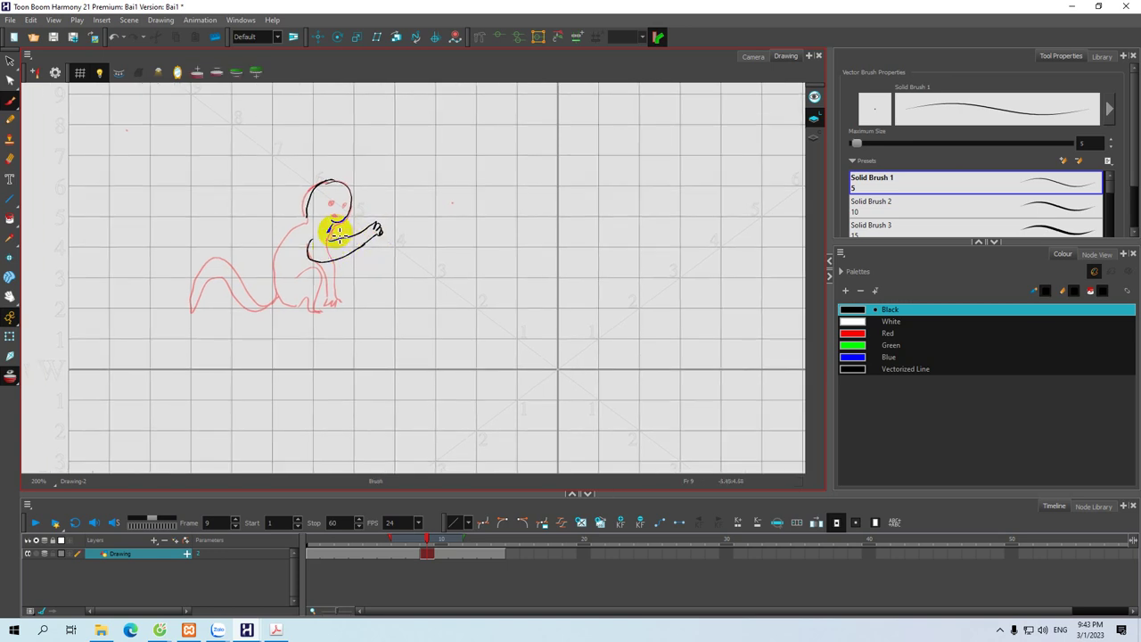
Step: Draw the raised second arm, curved back, outstretched hind leg and lifted wavy tail of the frame 9 pose
left_click_drag(306, 183, 295, 224)
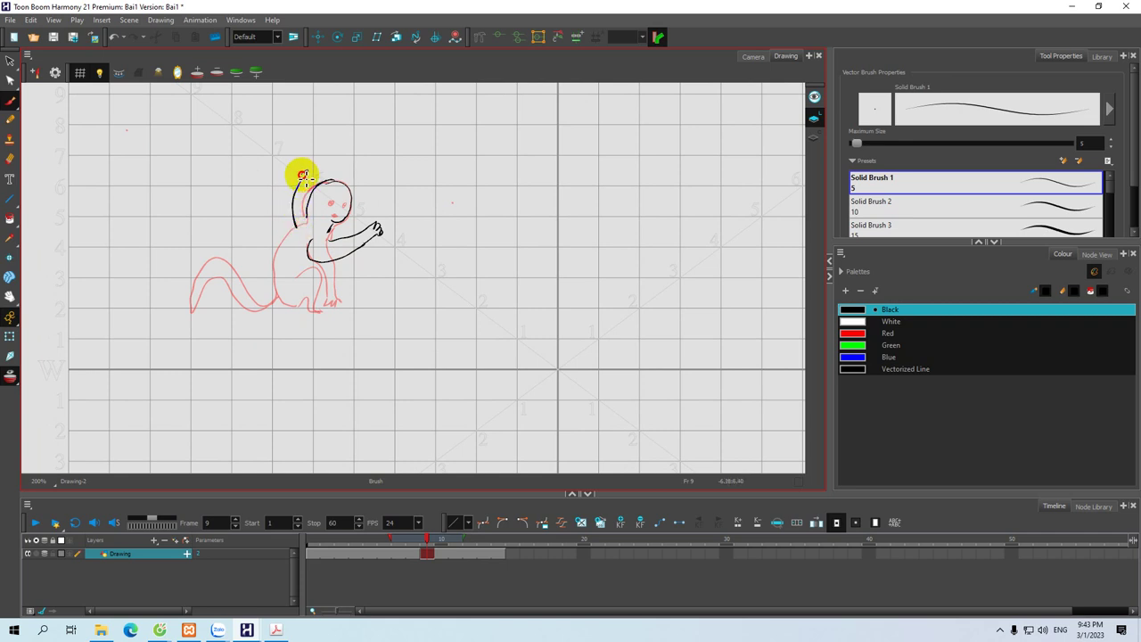
mouse_move(299, 173)
left_mouse_down()
mouse_move(286, 236)
mouse_move(322, 259)
mouse_move(331, 238)
mouse_move(299, 272)
mouse_move(298, 322)
mouse_move(317, 303)
mouse_move(304, 306)
mouse_move(260, 255)
mouse_move(227, 274)
mouse_move(258, 273)
mouse_move(280, 312)
mouse_move(336, 312)
mouse_move(303, 296)
mouse_move(314, 308)
mouse_move(328, 296)
mouse_move(323, 311)
mouse_move(338, 283)
mouse_move(322, 278)
mouse_move(339, 263)
mouse_move(351, 298)
mouse_move(387, 305)
mouse_move(312, 295)
mouse_move(369, 301)
mouse_move(336, 314)
left_mouse_up()
key("space")
key("space")
key("space")
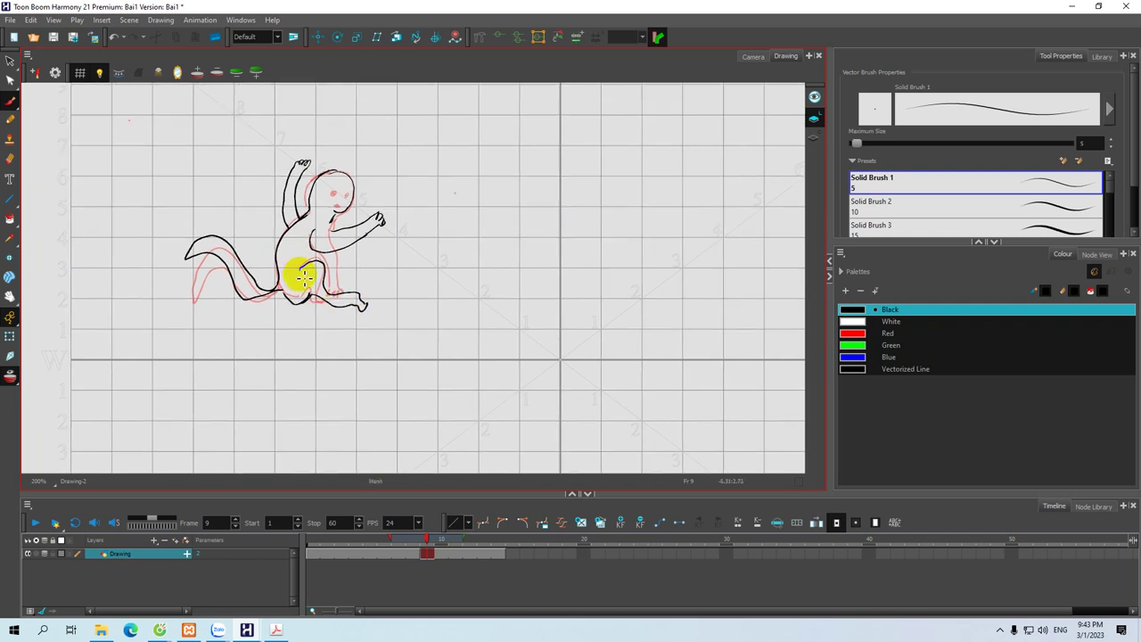
Step: Brush the eyes and mouth onto the face of the frame 9 pose in black
left_click(335, 195)
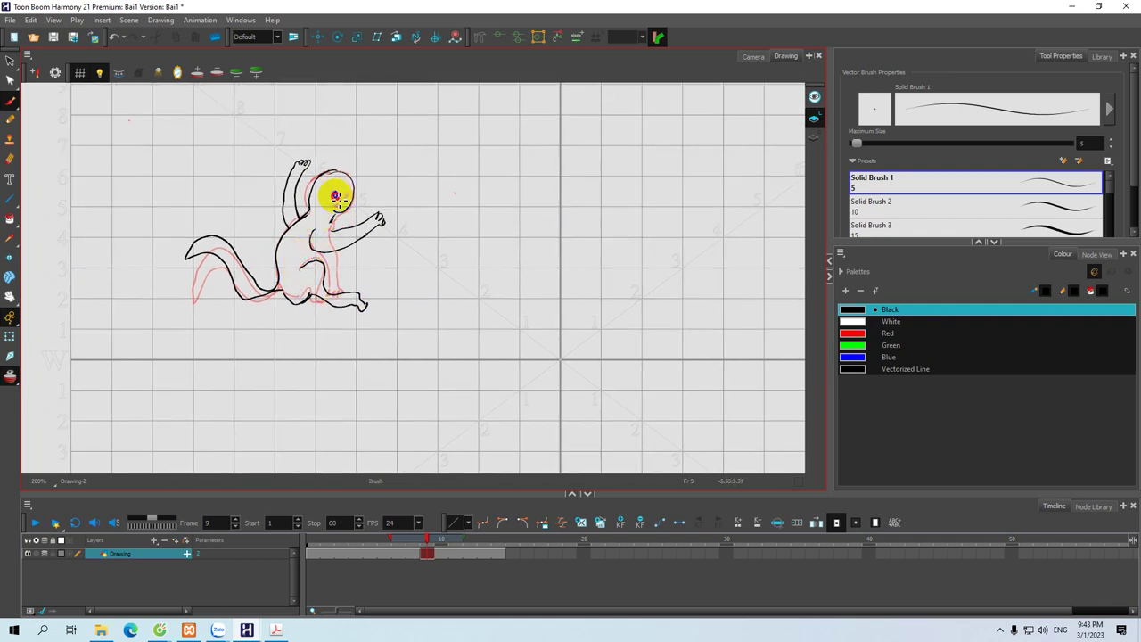
left_click(348, 192)
left_click_drag(334, 207, 341, 204)
key("space")
left_click_drag(354, 250, 326, 227)
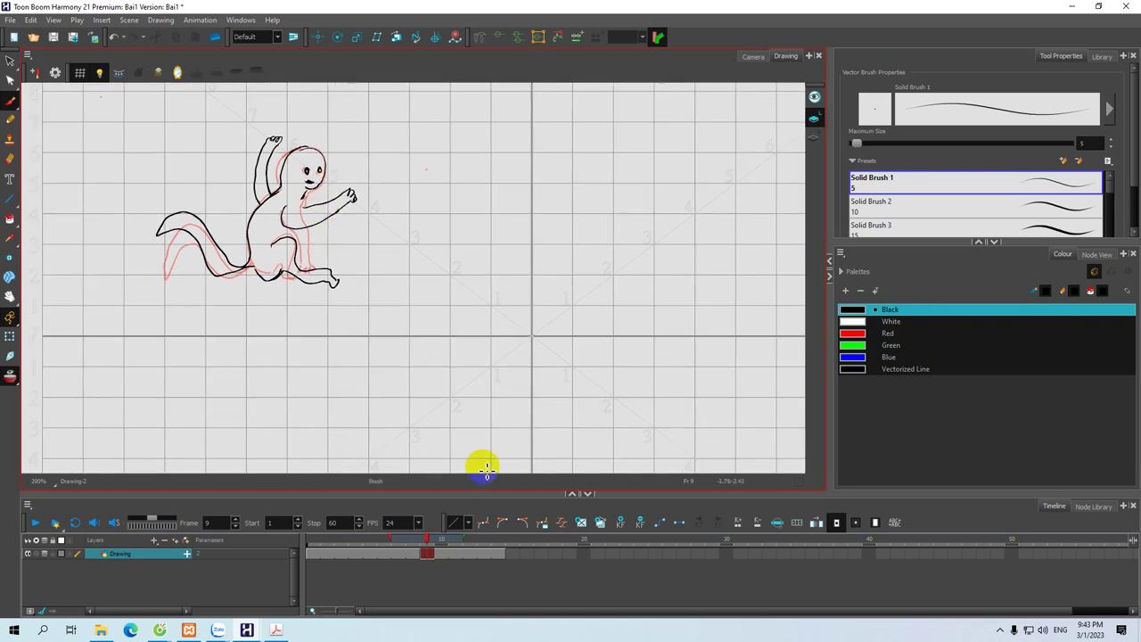
Step: Start a new drawing at frame 15 with a short brush stroke and extend its exposure to frame 19
left_click(515, 554)
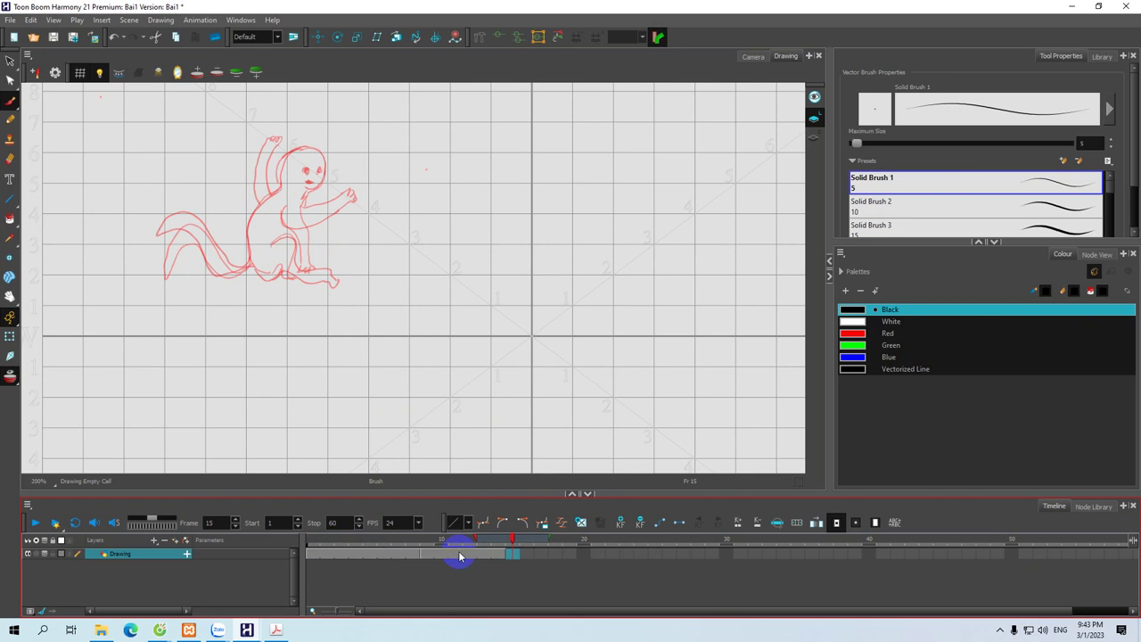
mouse_move(429, 555)
left_mouse_down()
mouse_move(506, 556)
mouse_move(522, 541)
left_mouse_up()
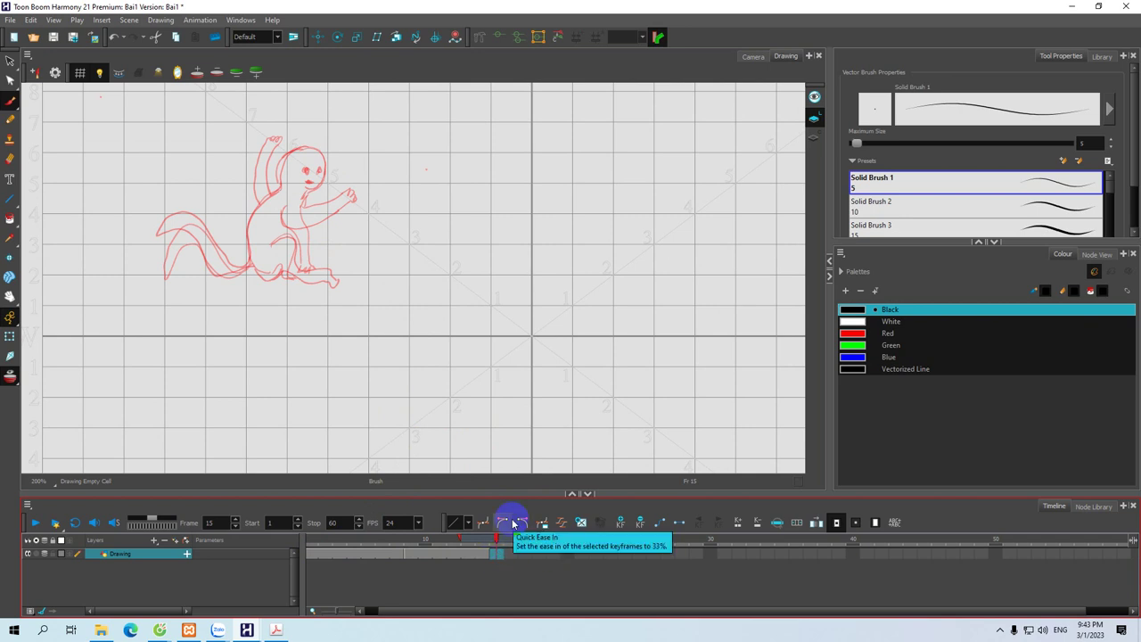
left_click_drag(502, 315, 543, 318)
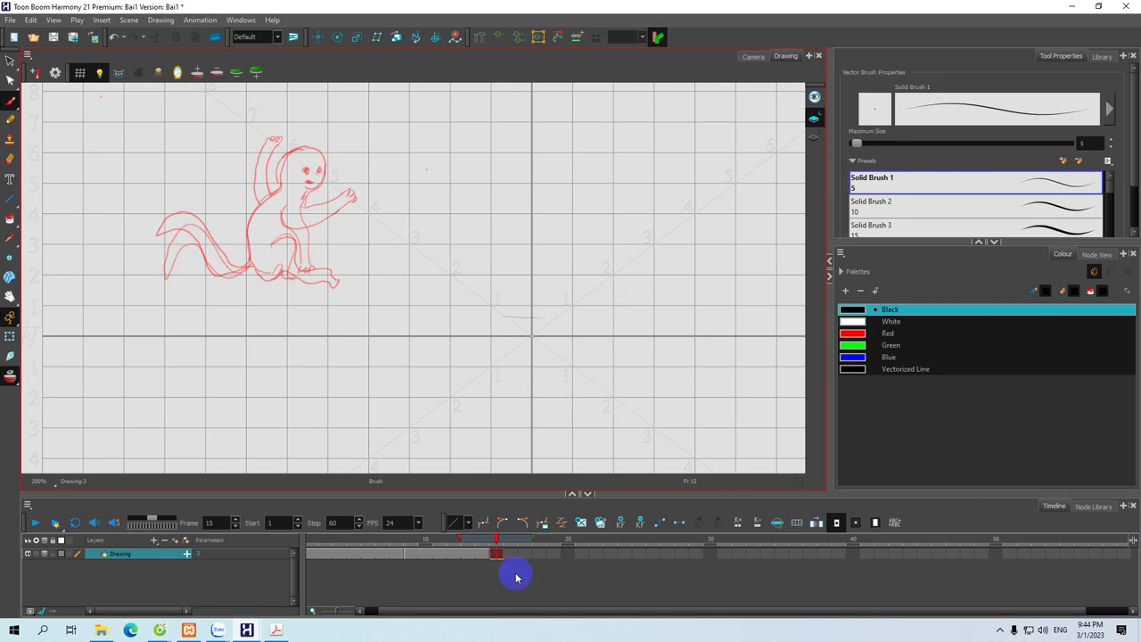
left_click(552, 554)
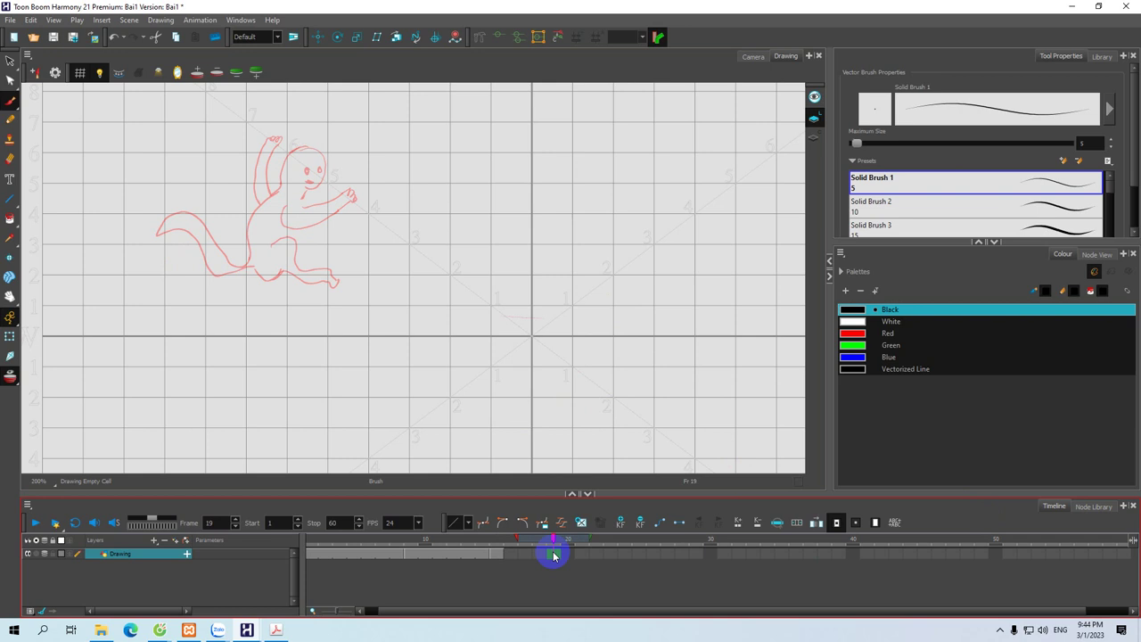
key("F5")
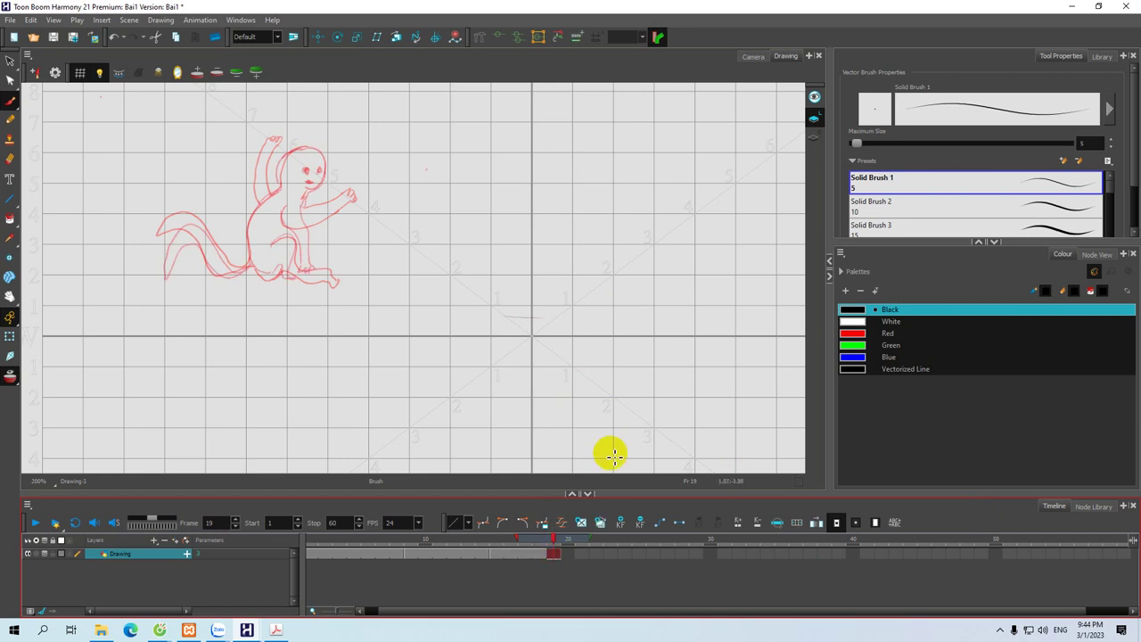
Step: Brush the third pose's round head with eyes, smile and neck, above and ahead of the onion-skinned figures on frame 19
left_click_drag(402, 231, 409, 253)
left_click_drag(377, 196, 395, 234)
mouse_move(384, 177)
left_mouse_down()
mouse_move(386, 206)
mouse_move(363, 172)
mouse_move(346, 202)
mouse_move(364, 212)
mouse_move(377, 173)
left_mouse_up()
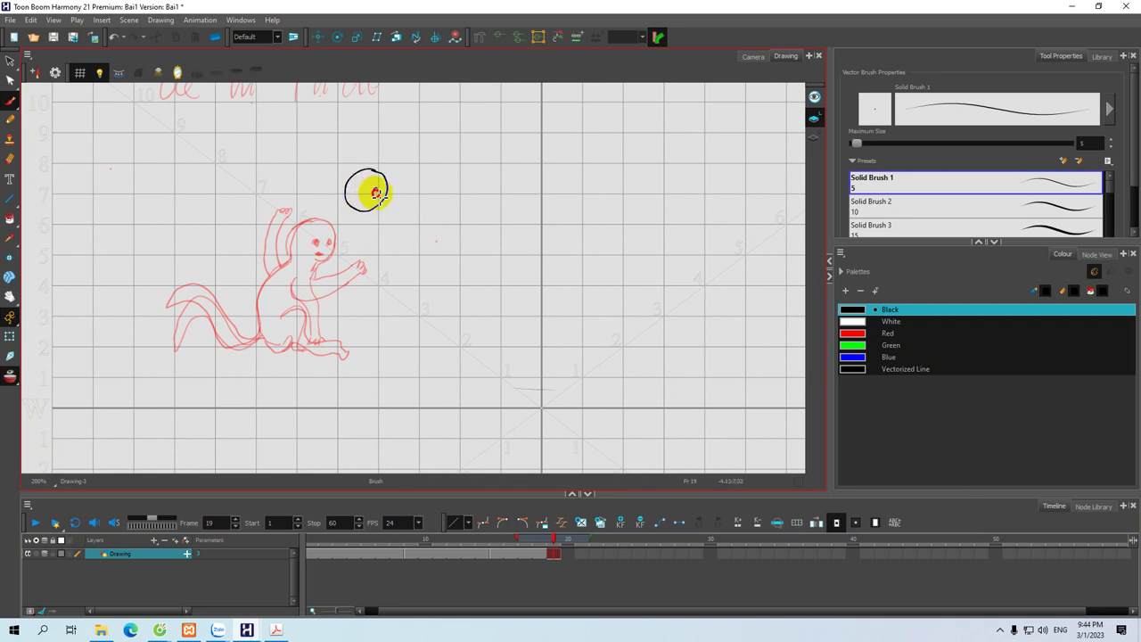
mouse_move(372, 218)
left_mouse_down()
mouse_move(343, 220)
mouse_move(363, 215)
left_mouse_up()
left_click_drag(362, 230, 354, 220)
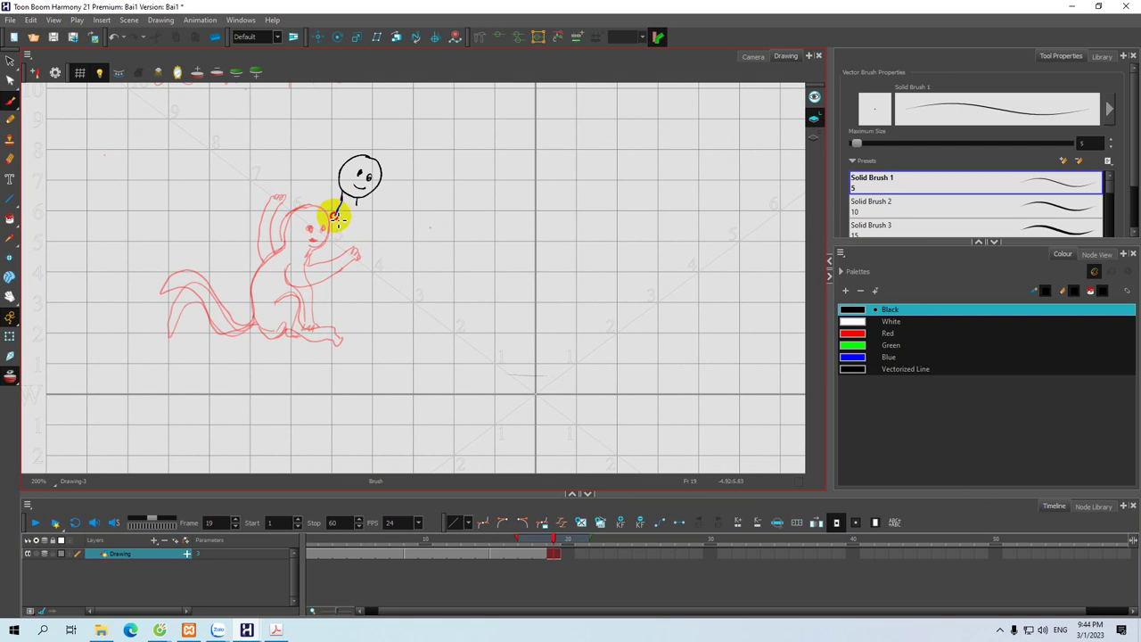
Step: Draw the third pose's outstretched arms, torso and standing legs with feet, and add ears to its head
mouse_move(317, 217)
left_mouse_down()
mouse_move(276, 224)
mouse_move(262, 250)
mouse_move(341, 223)
left_mouse_up()
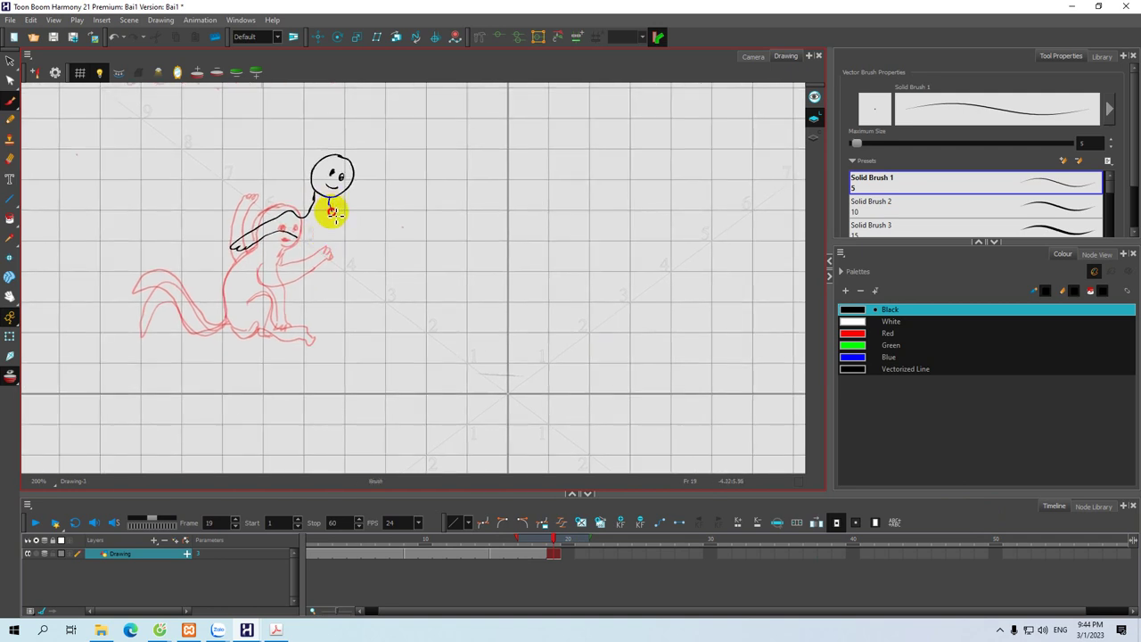
mouse_move(348, 215)
left_mouse_down()
mouse_move(408, 207)
mouse_move(333, 237)
mouse_move(340, 251)
mouse_move(347, 232)
mouse_move(309, 220)
mouse_move(309, 257)
left_mouse_up()
mouse_move(348, 217)
left_mouse_down()
mouse_move(352, 259)
mouse_move(332, 239)
mouse_move(321, 265)
mouse_move(310, 241)
mouse_move(312, 291)
mouse_move(327, 286)
mouse_move(331, 241)
mouse_move(325, 294)
mouse_move(332, 268)
mouse_move(318, 246)
mouse_move(331, 293)
left_mouse_up()
mouse_move(338, 252)
left_mouse_down()
mouse_move(349, 297)
mouse_move(337, 305)
mouse_move(343, 285)
left_mouse_up()
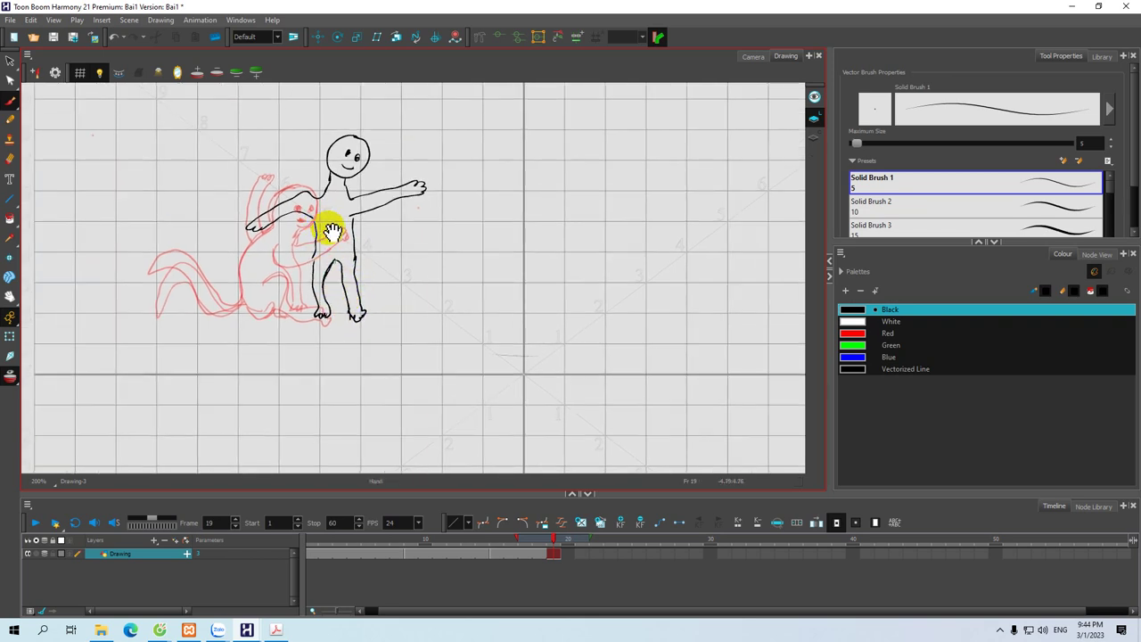
left_click_drag(331, 233, 341, 248)
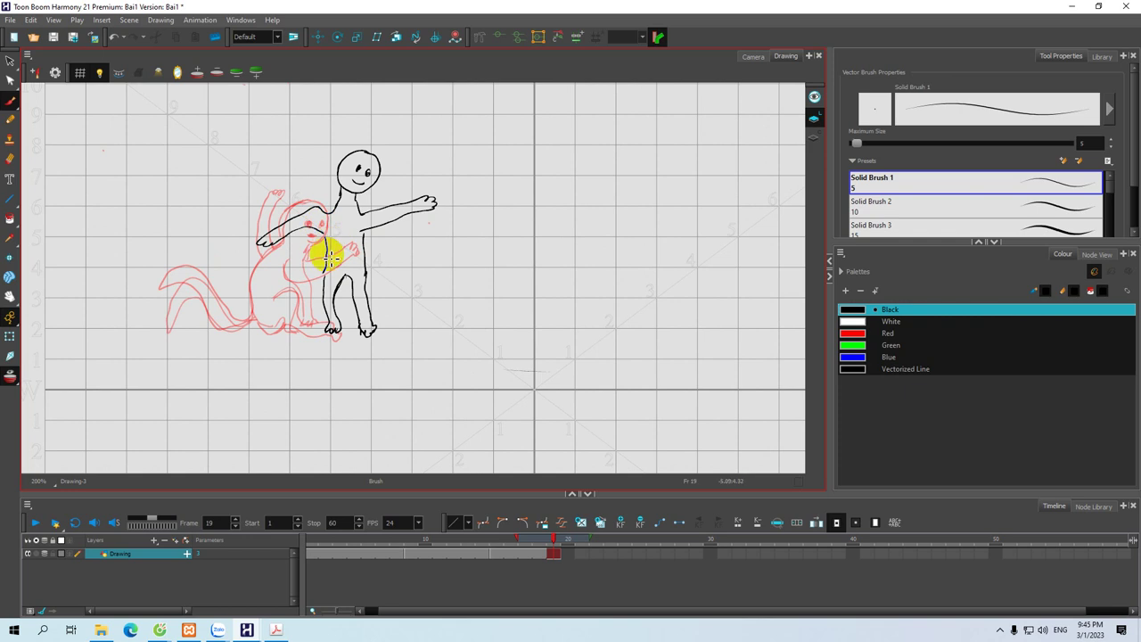
mouse_move(346, 202)
left_mouse_down()
mouse_move(339, 160)
mouse_move(334, 168)
mouse_move(385, 176)
mouse_move(377, 186)
left_mouse_up()
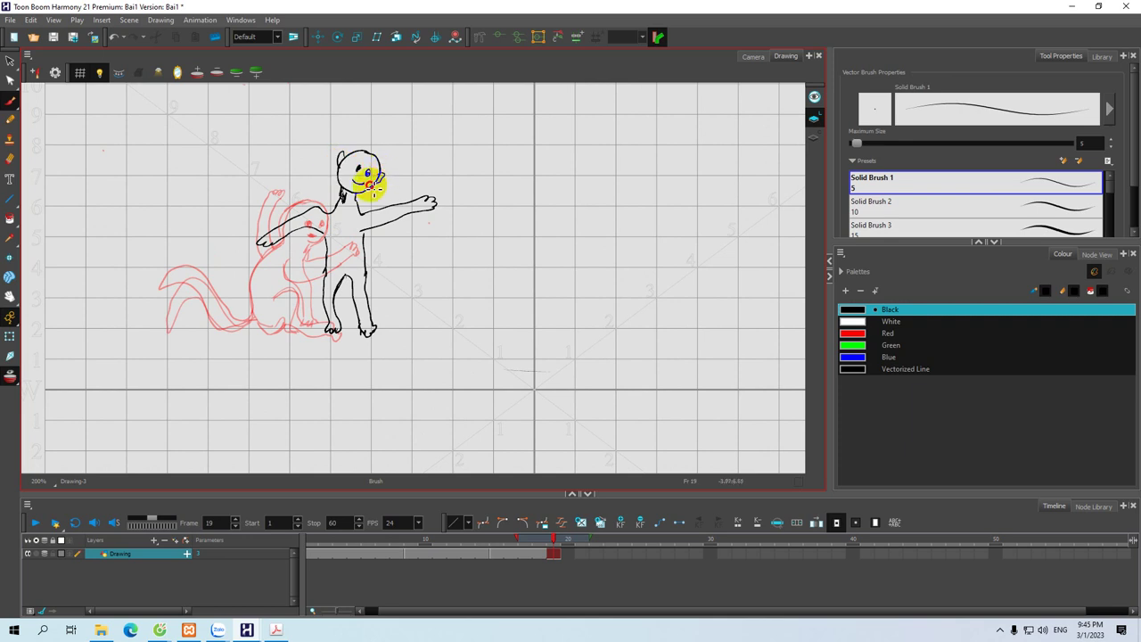
left_click_drag(301, 226, 307, 228)
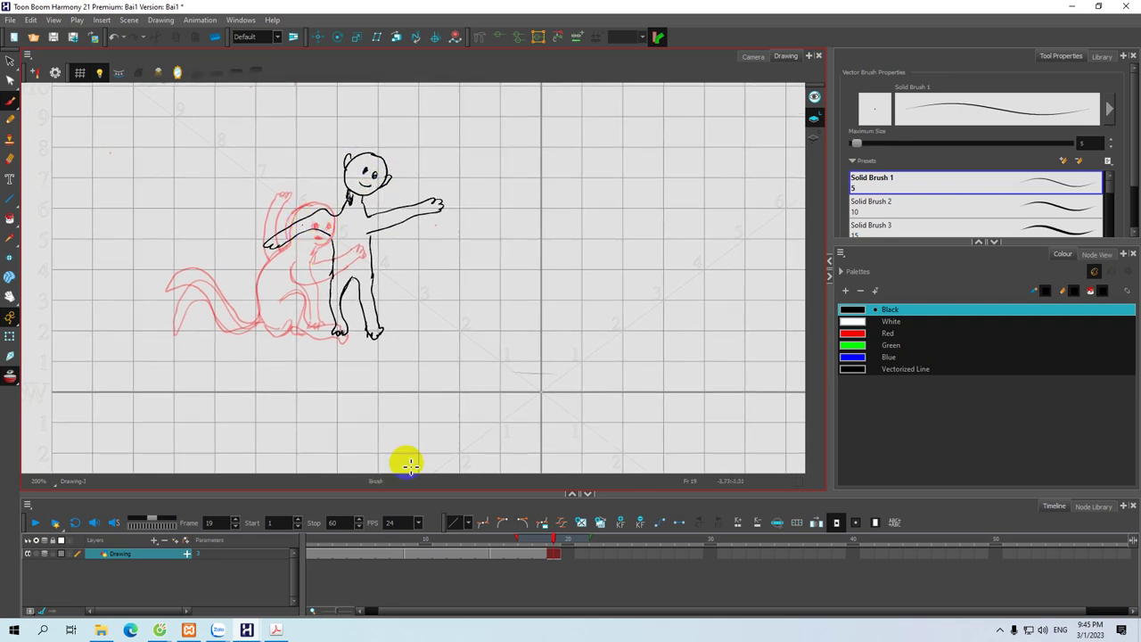
Step: Add an ear to the second pose's head at frame 14 and scrub through the drawings on the timeline
left_click(484, 559)
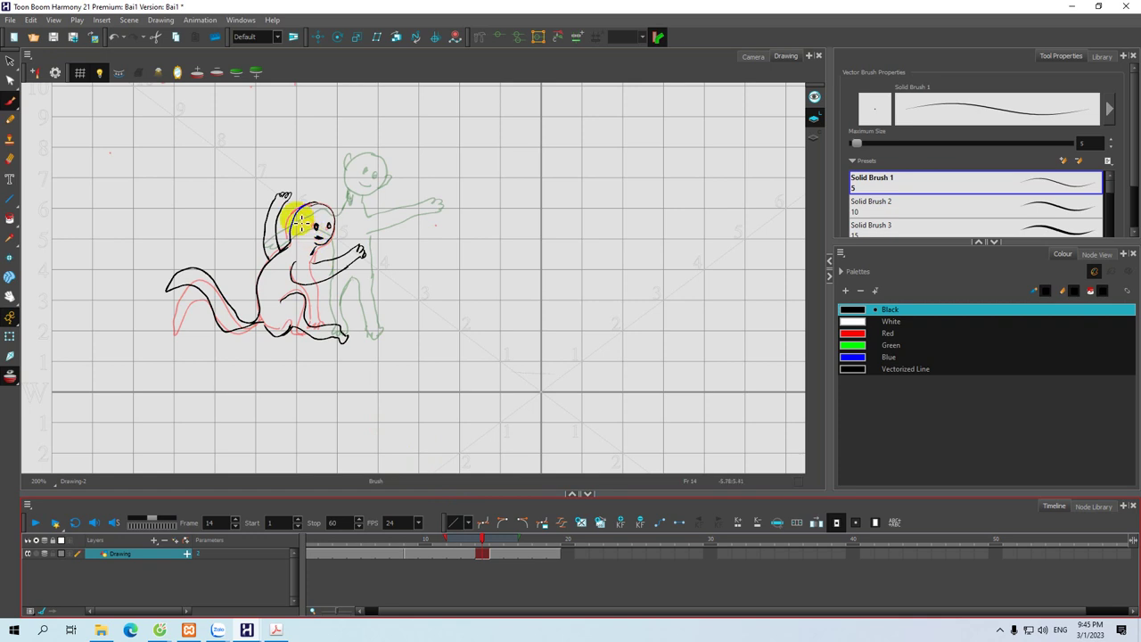
left_click_drag(308, 223, 305, 229)
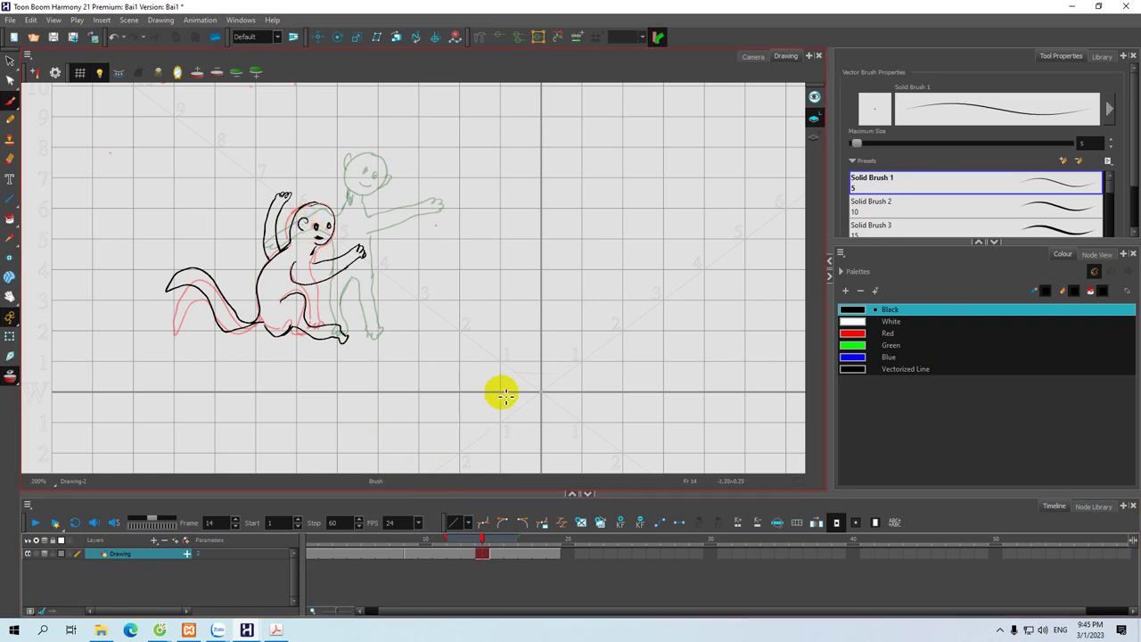
left_click_drag(482, 540, 354, 541)
mouse_move(309, 547)
left_mouse_down()
mouse_move(515, 541)
mouse_move(542, 550)
mouse_move(508, 548)
mouse_move(560, 555)
left_mouse_up()
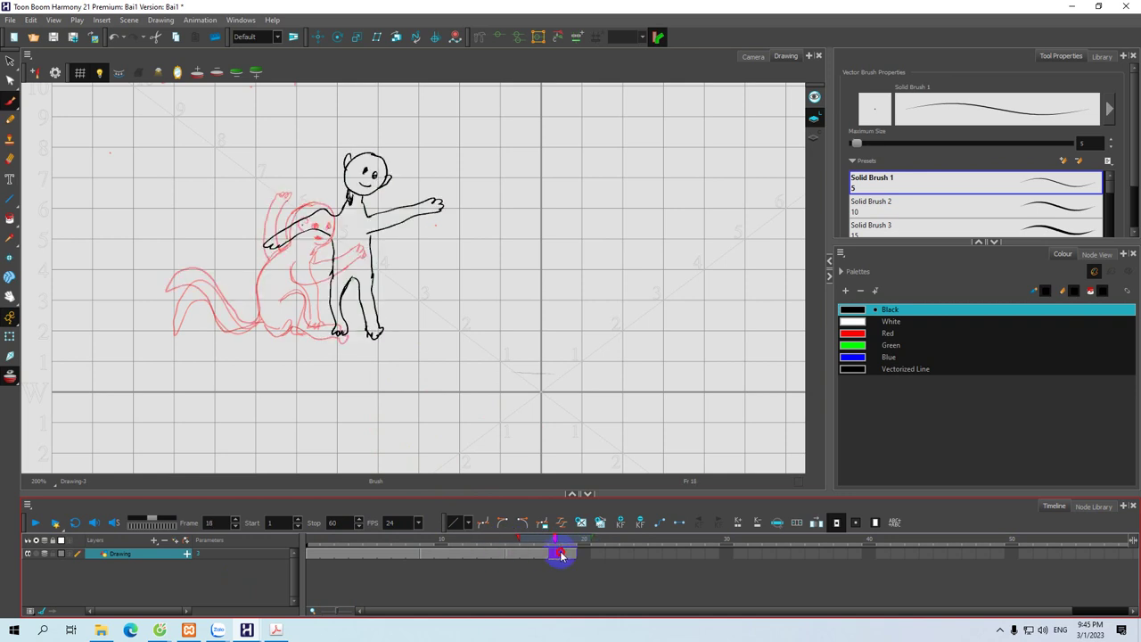
Step: Create a new drawing at frame 20 and brush a head seen from behind with its neck, beside the onion-skinned third pose
left_click(580, 558)
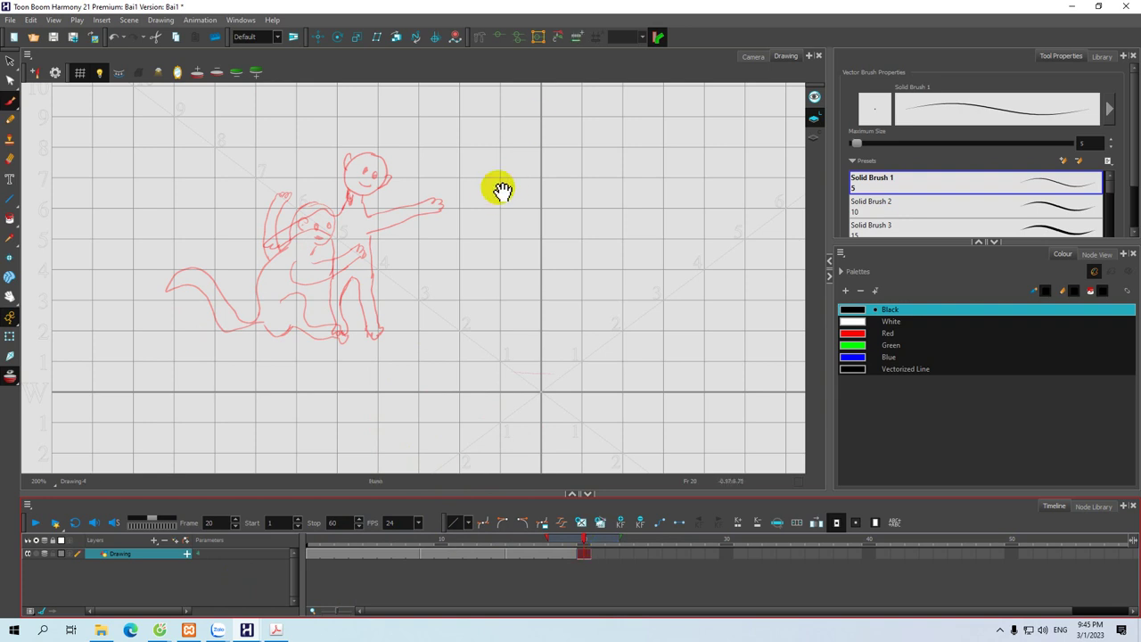
key("space")
left_click_drag(454, 241, 437, 249)
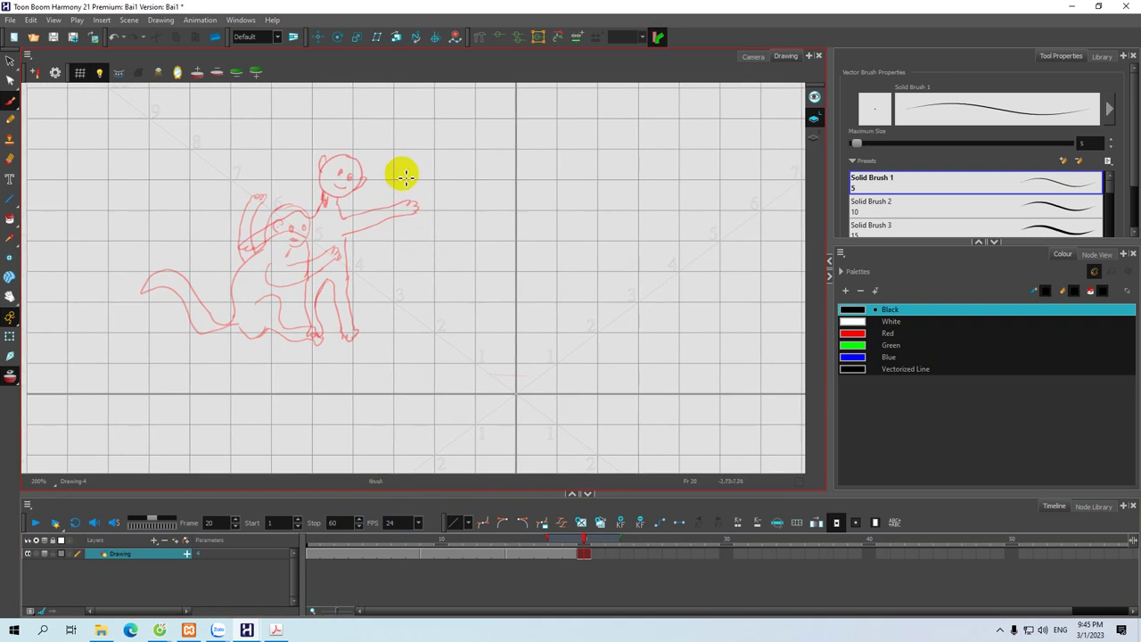
mouse_move(420, 157)
left_mouse_down()
mouse_move(402, 158)
mouse_move(396, 178)
mouse_move(428, 158)
mouse_move(437, 172)
mouse_move(407, 179)
left_mouse_up()
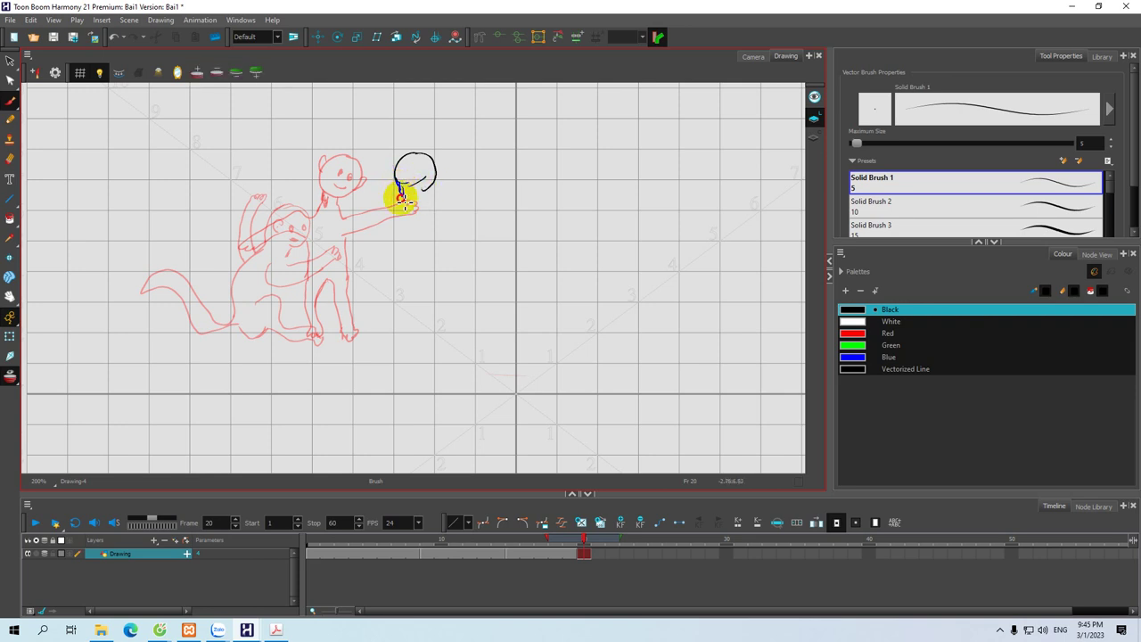
key("space")
Step: Draw the torso sides and both standing legs below the frame 20 figure's head
mouse_move(427, 197)
left_mouse_down()
mouse_move(379, 216)
mouse_move(383, 265)
left_mouse_up()
mouse_move(424, 229)
left_mouse_down()
mouse_move(409, 259)
mouse_move(387, 230)
mouse_move(376, 294)
left_mouse_up()
scroll(392, 267, "down", 1)
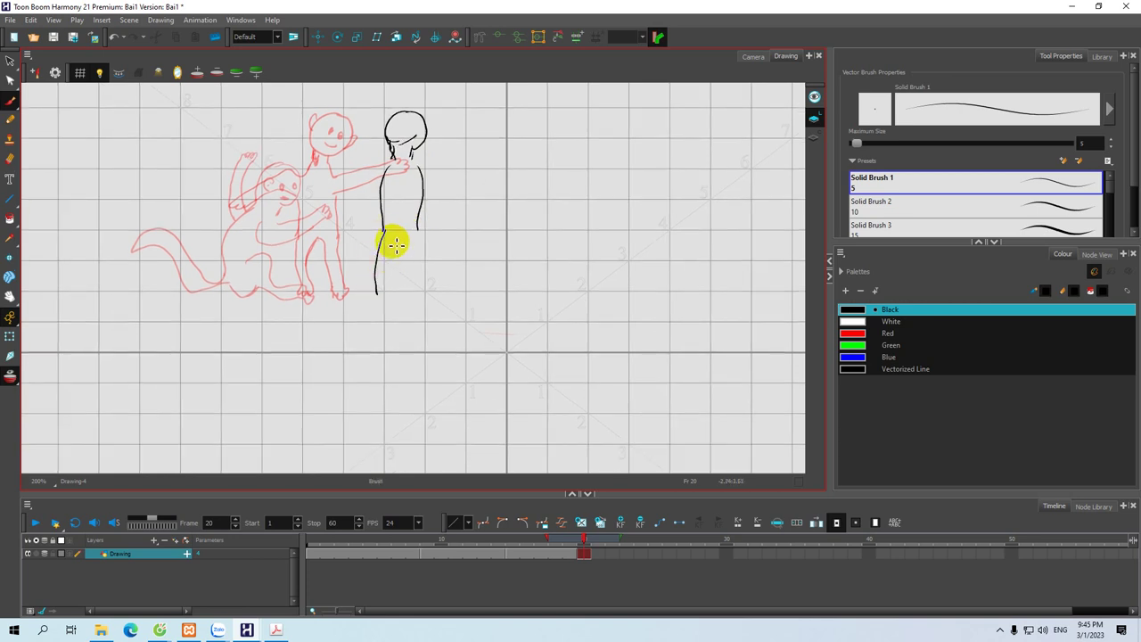
left_click_drag(387, 238, 387, 292)
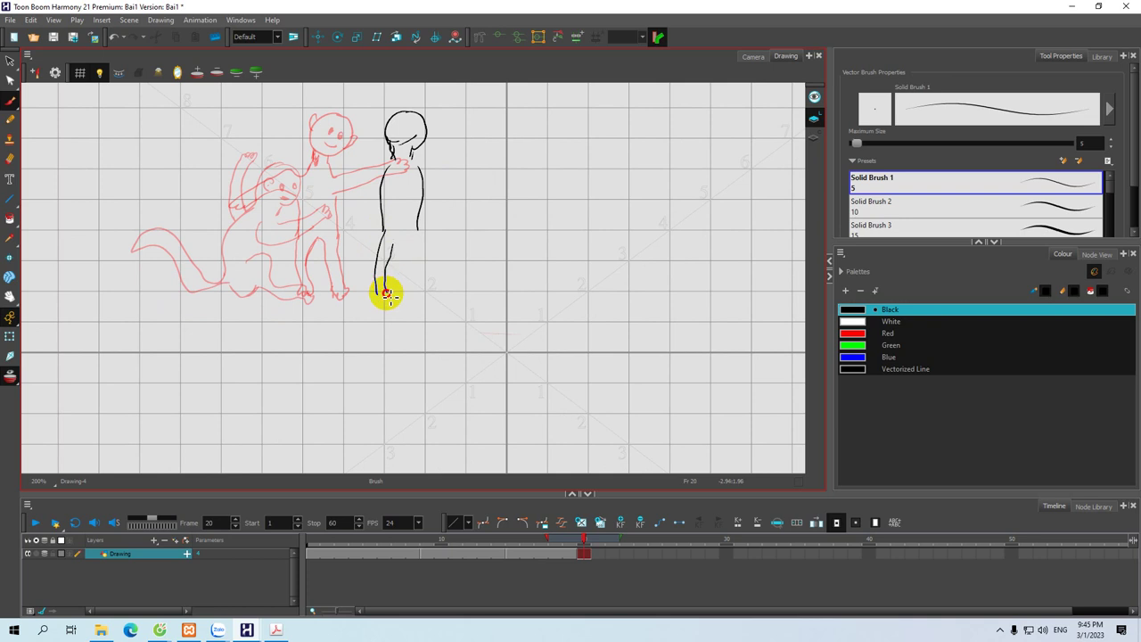
left_click_drag(398, 239, 412, 293)
left_click_drag(418, 229, 421, 305)
key("space")
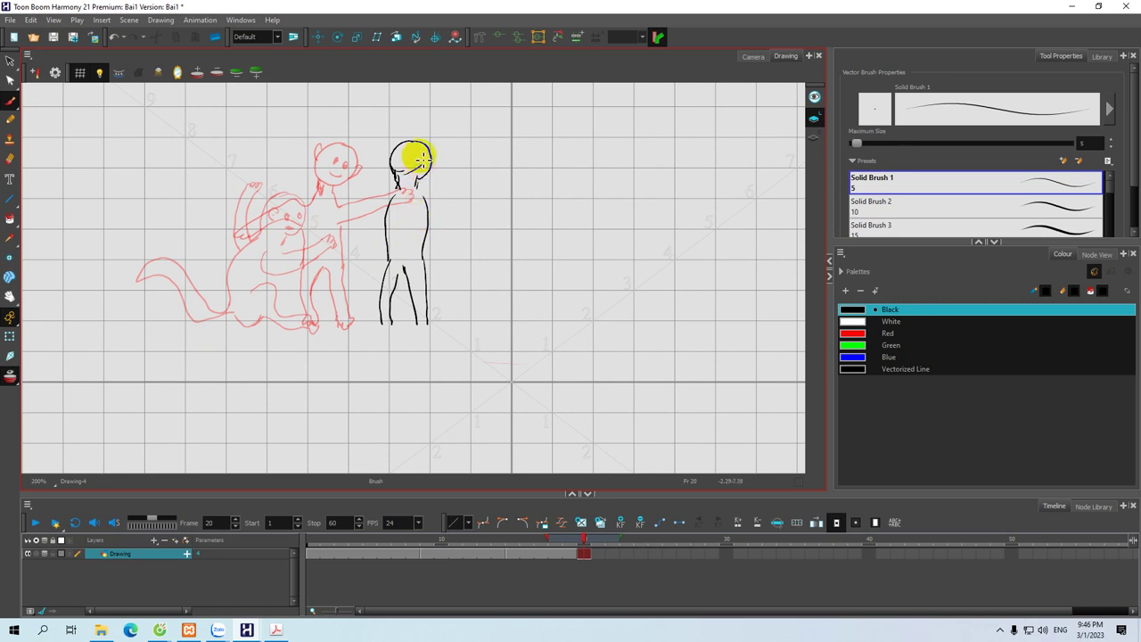
Step: Add the ears, the bent arms resting on the hips and a hanging tail to the frame 20 figure
left_click_drag(423, 160, 420, 173)
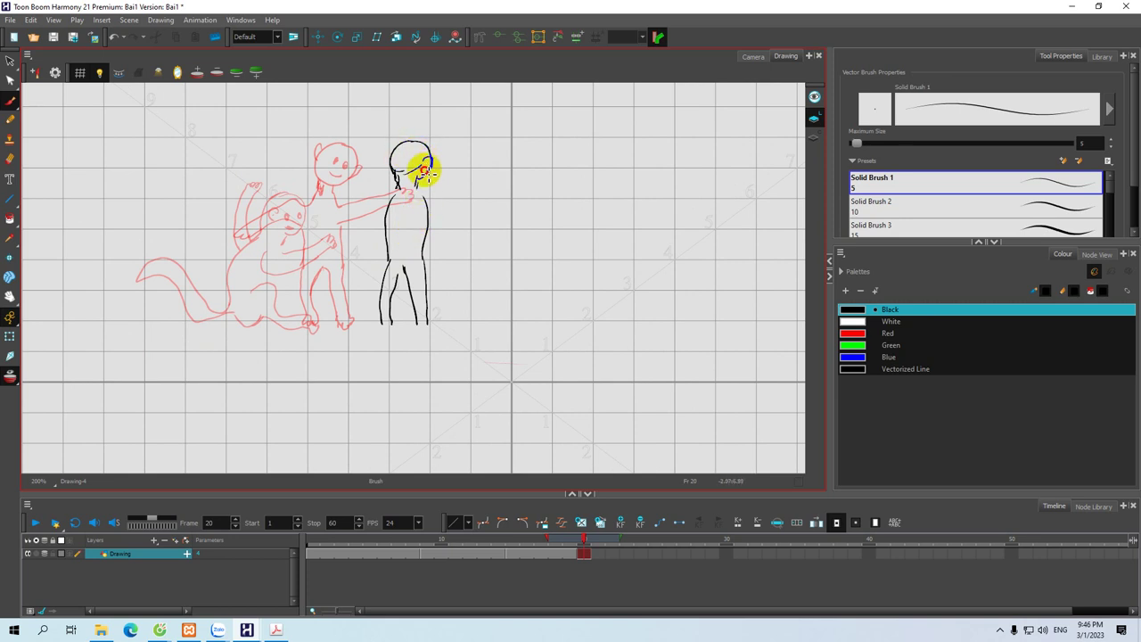
mouse_move(428, 217)
left_mouse_down()
mouse_move(407, 224)
mouse_move(433, 224)
mouse_move(408, 253)
left_mouse_up()
mouse_move(346, 233)
left_mouse_down()
mouse_move(356, 255)
mouse_move(357, 224)
mouse_move(369, 255)
mouse_move(390, 262)
left_mouse_up()
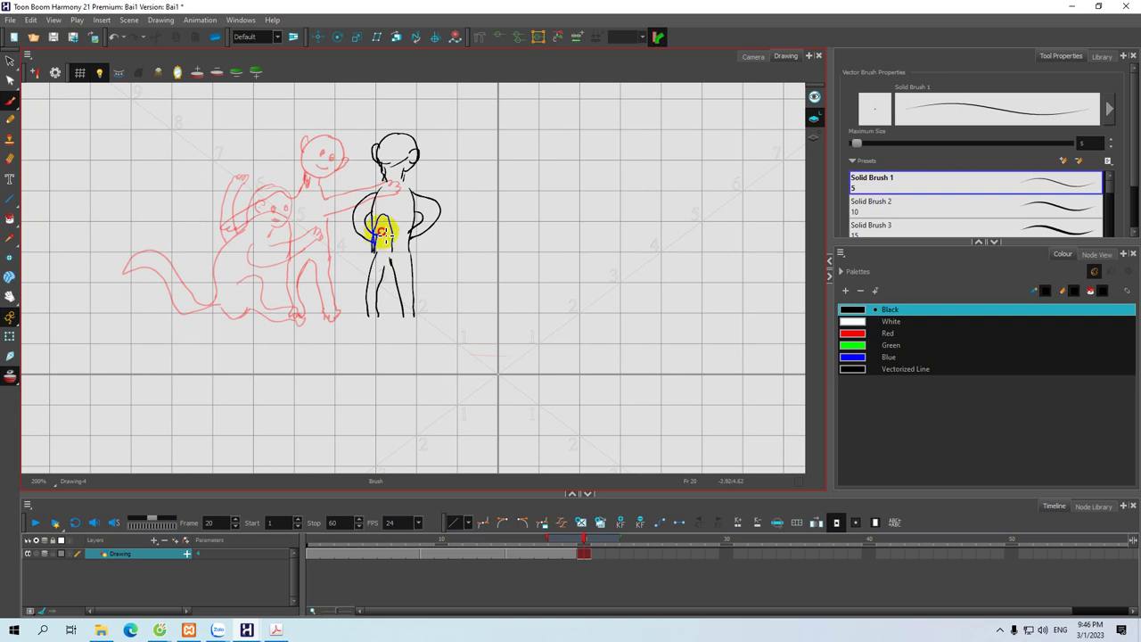
left_click_drag(376, 262, 403, 275)
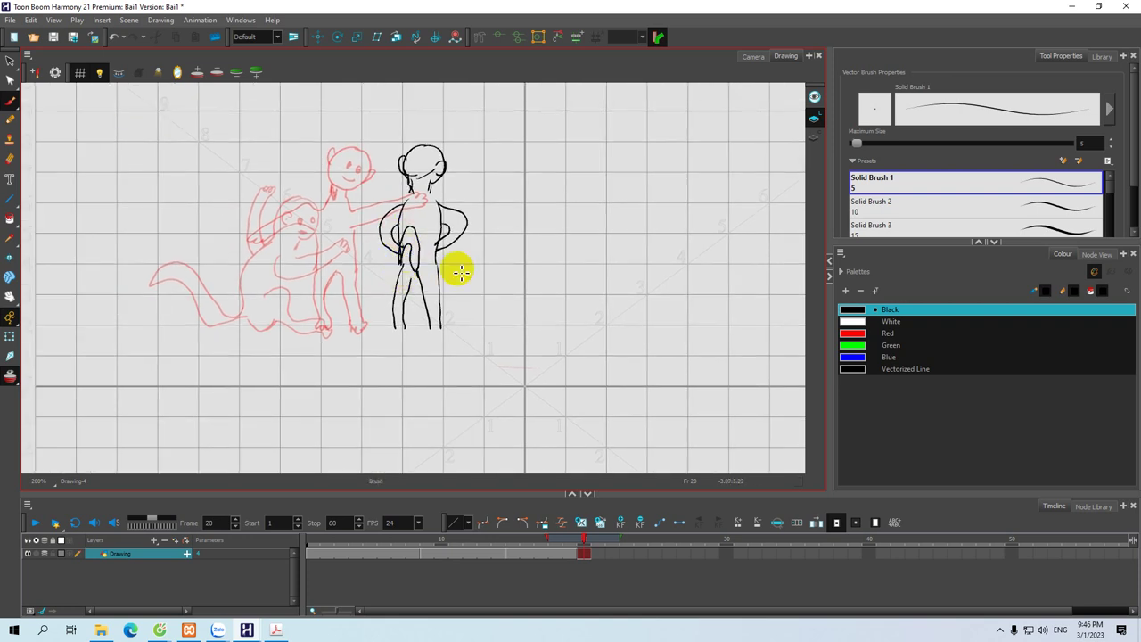
Step: Turn off onion skin for the Drawing layer and play the animation from frame 1
left_click(584, 541)
left_click_drag(584, 541, 341, 542)
left_click(40, 553)
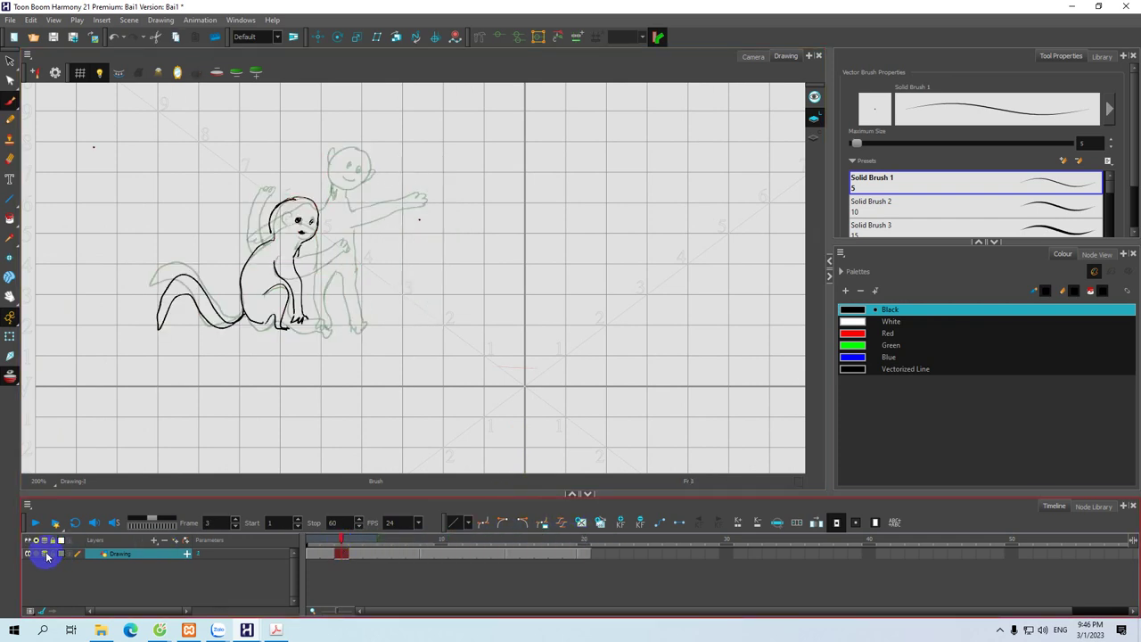
double_click(335, 522)
left_click_drag(339, 538, 310, 540)
left_click(34, 526)
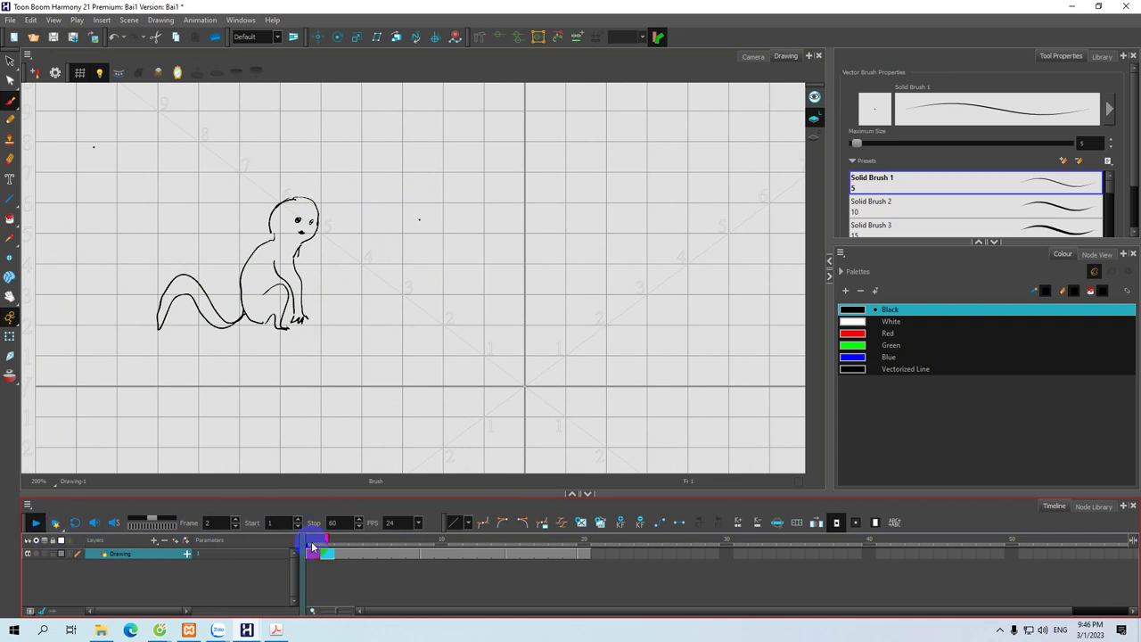
Step: Preview the animation in the Camera view from frame 1, and scrub through the drawings to frame 20
left_click(753, 56)
left_click(327, 551)
left_click(311, 540)
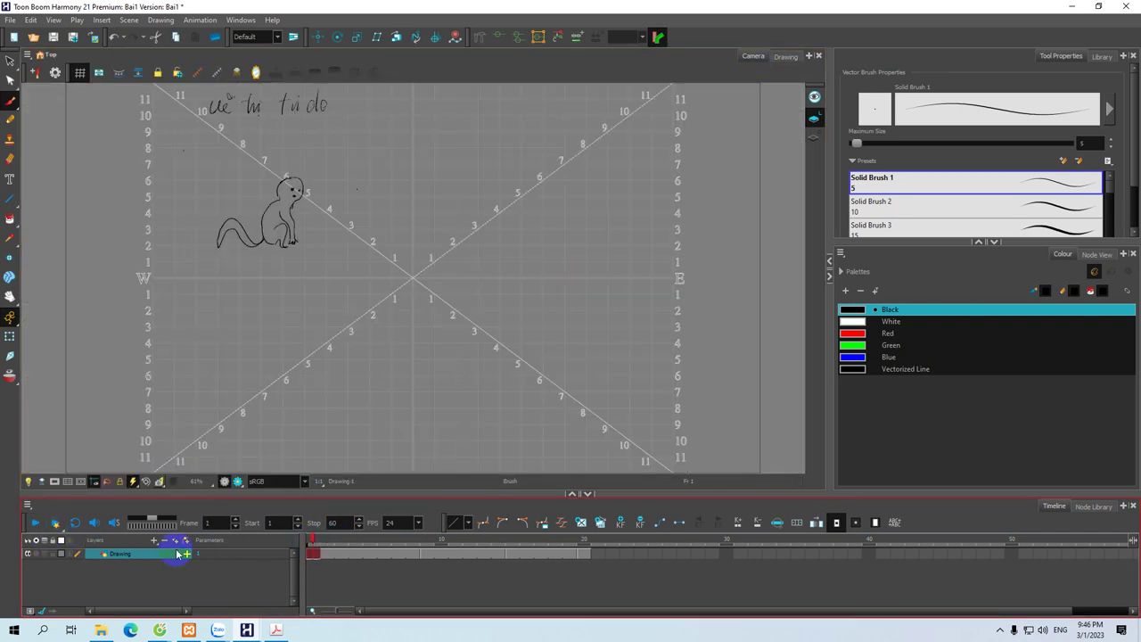
left_click(36, 525)
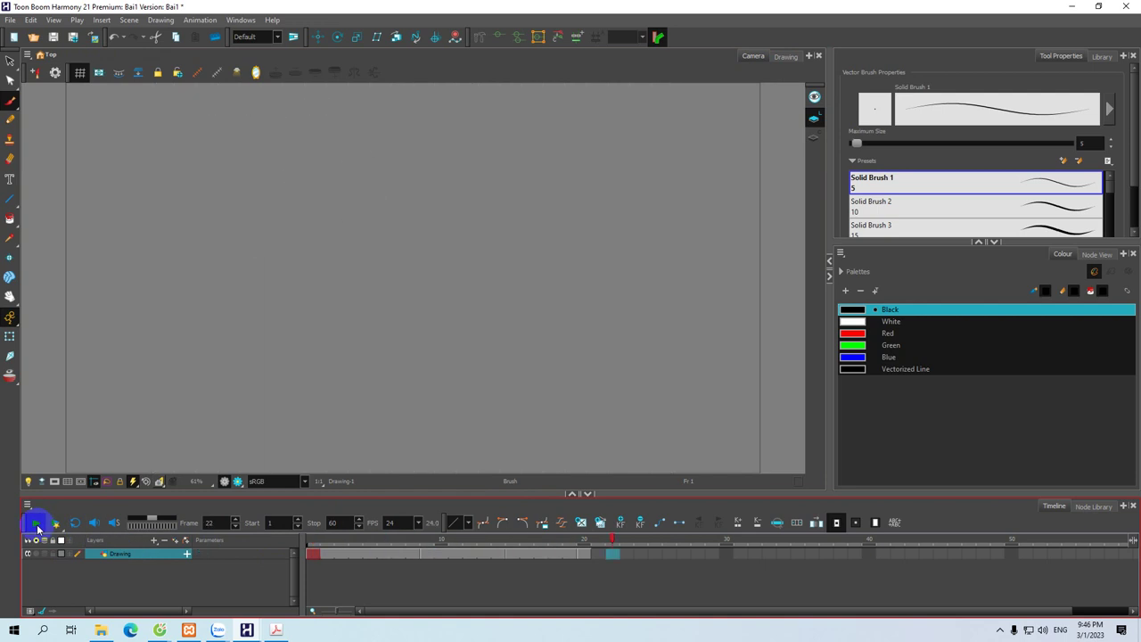
left_click(311, 553)
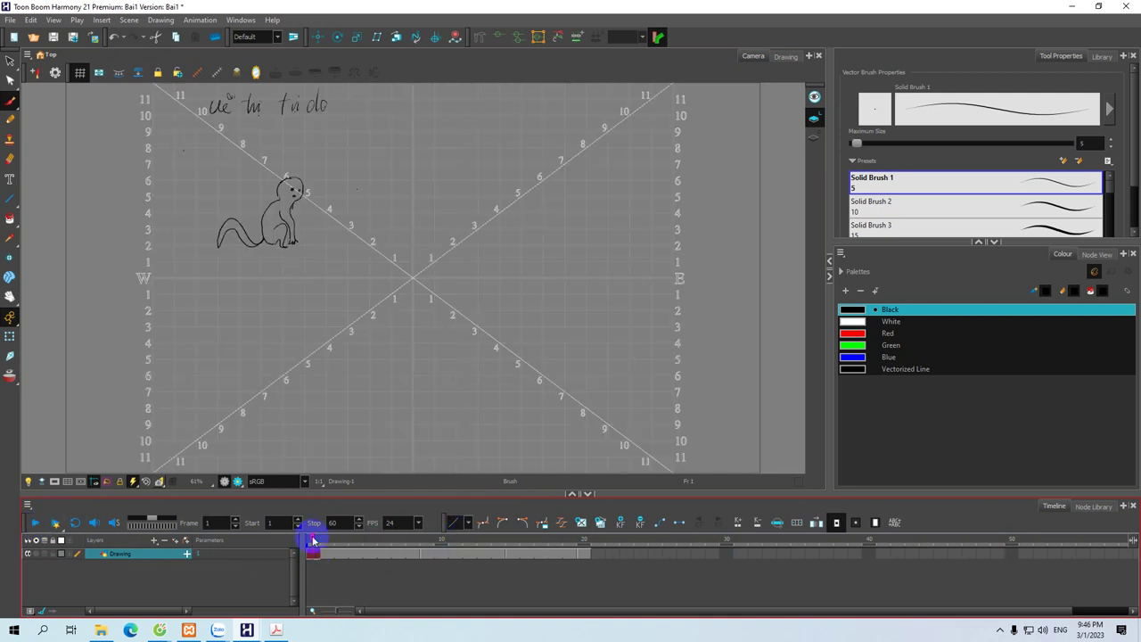
mouse_move(312, 541)
left_mouse_down()
mouse_move(585, 559)
mouse_move(319, 554)
mouse_move(584, 563)
left_mouse_up()
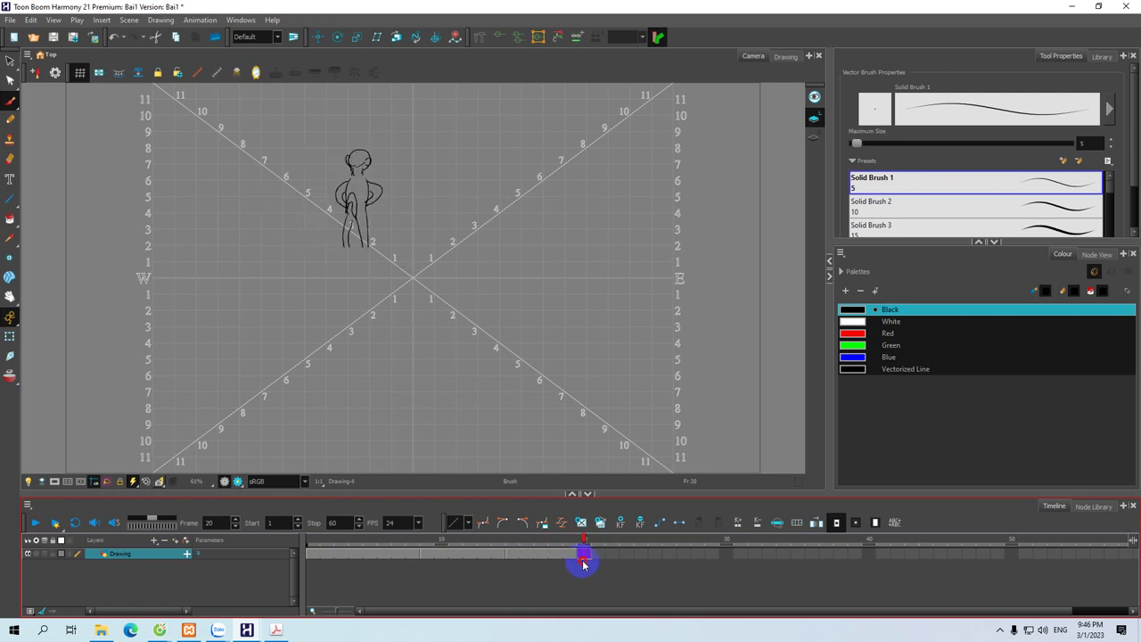
Step: Extend the last drawing's exposure to frame 29 and scrub back to frame 1
left_click(712, 555)
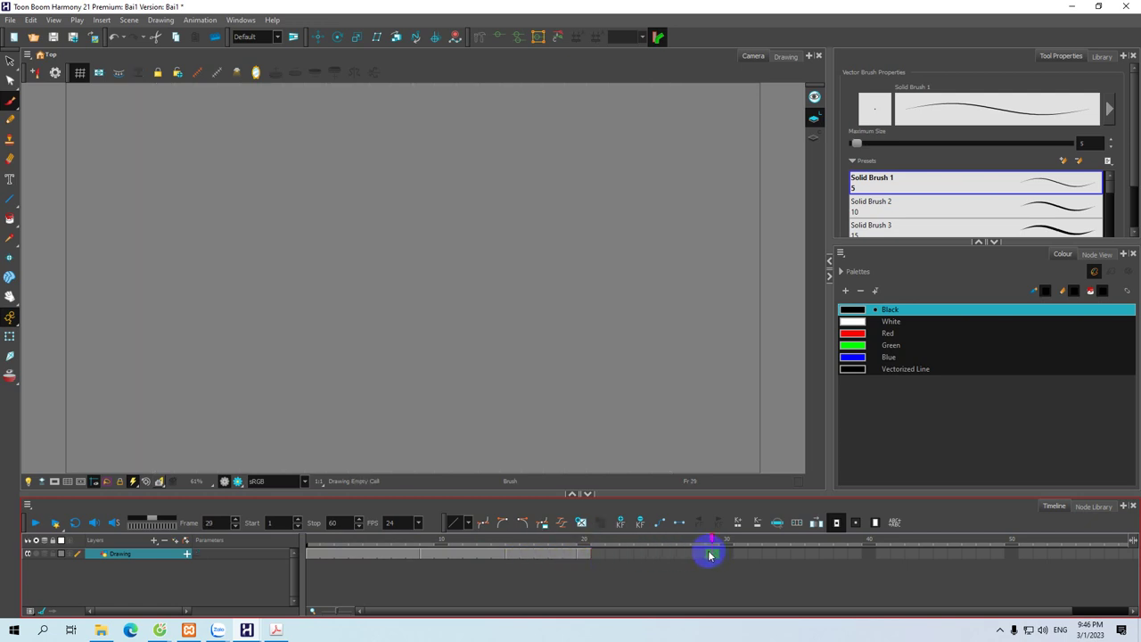
key("F5")
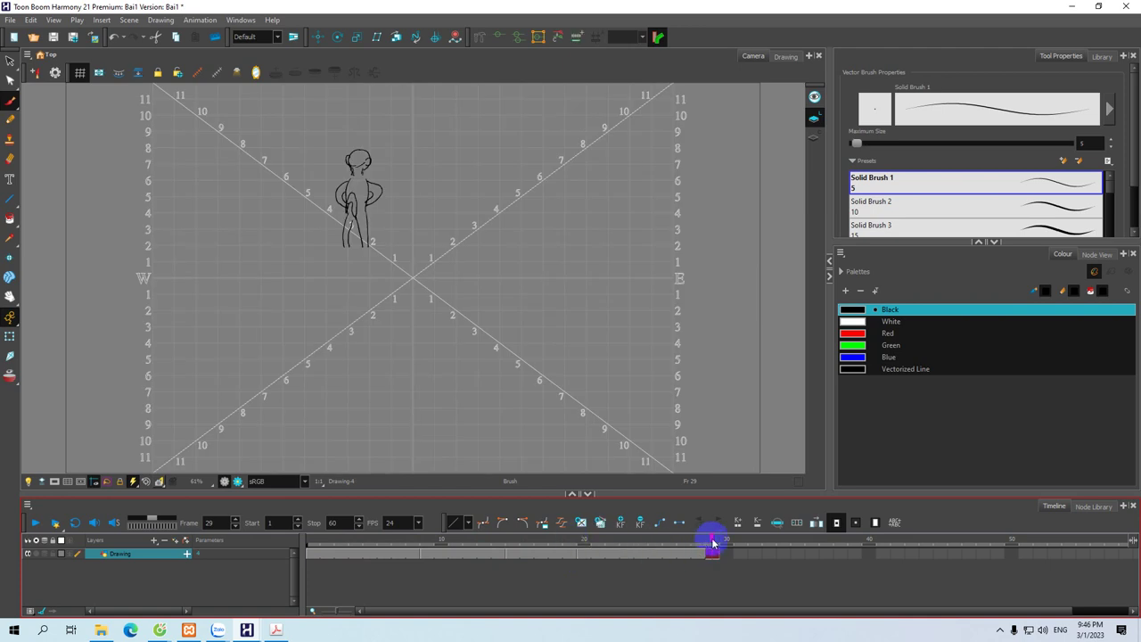
mouse_move(704, 541)
left_mouse_down()
mouse_move(313, 550)
mouse_move(724, 563)
mouse_move(313, 546)
mouse_move(586, 543)
mouse_move(709, 557)
mouse_move(306, 556)
left_mouse_up()
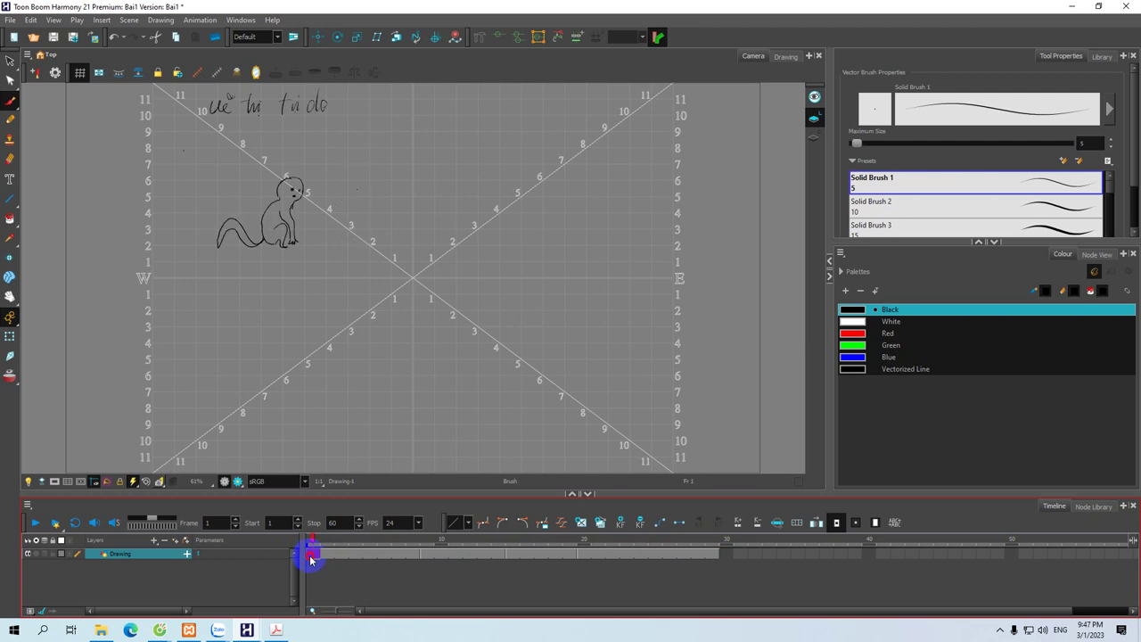
Step: Copy the Drawing layer's cells from frames 1 to 29 and paste them at frame 30
left_click(717, 556)
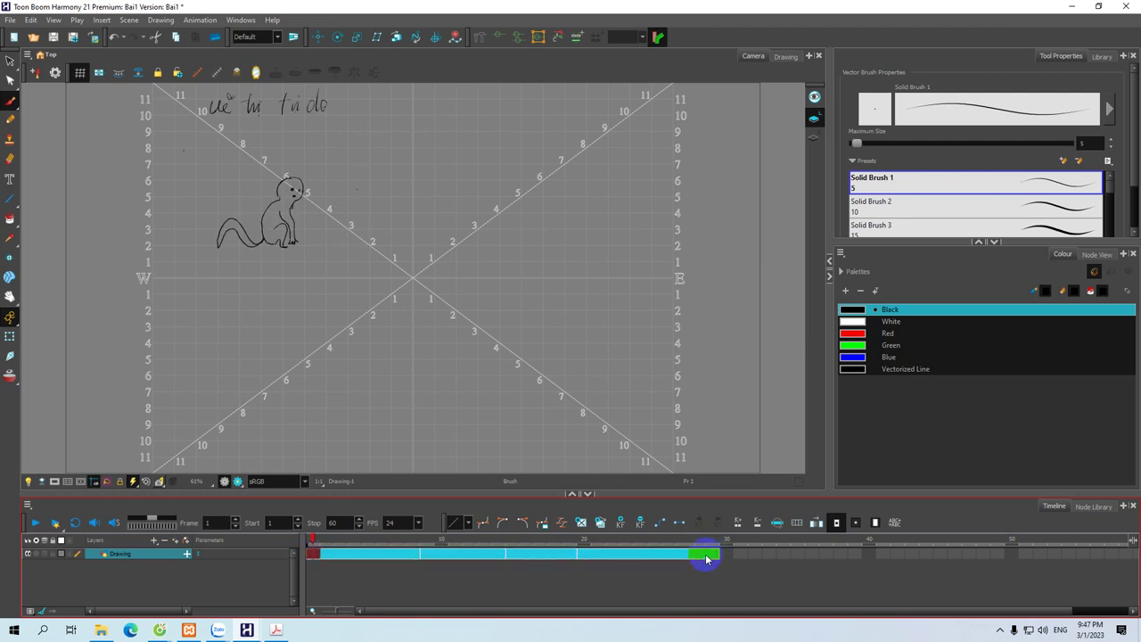
right_click(705, 558)
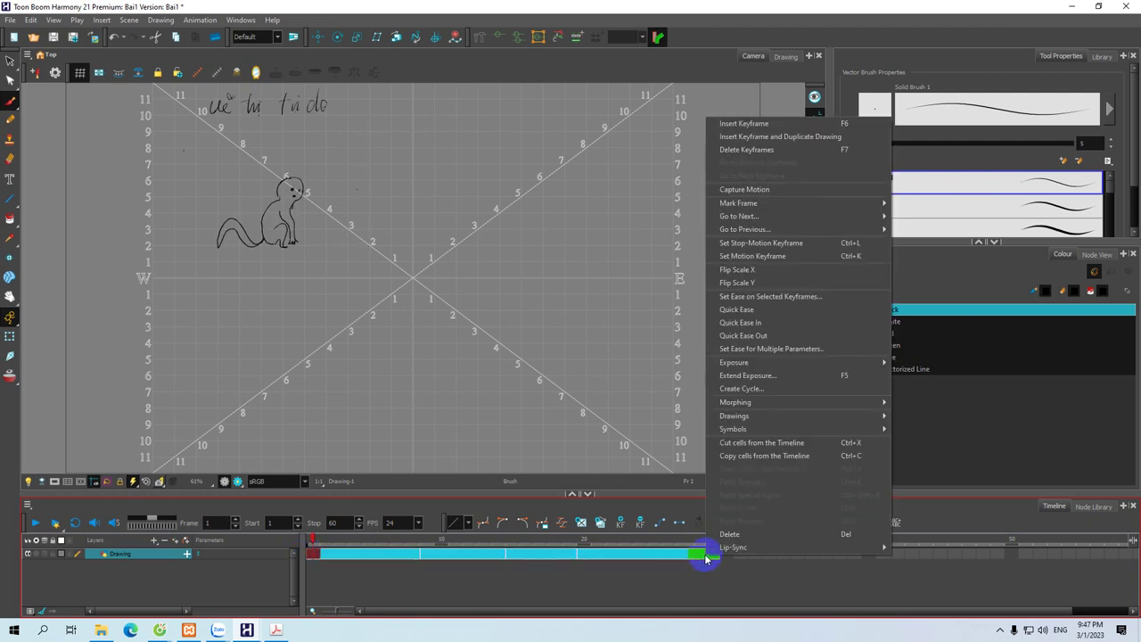
left_click(31, 20)
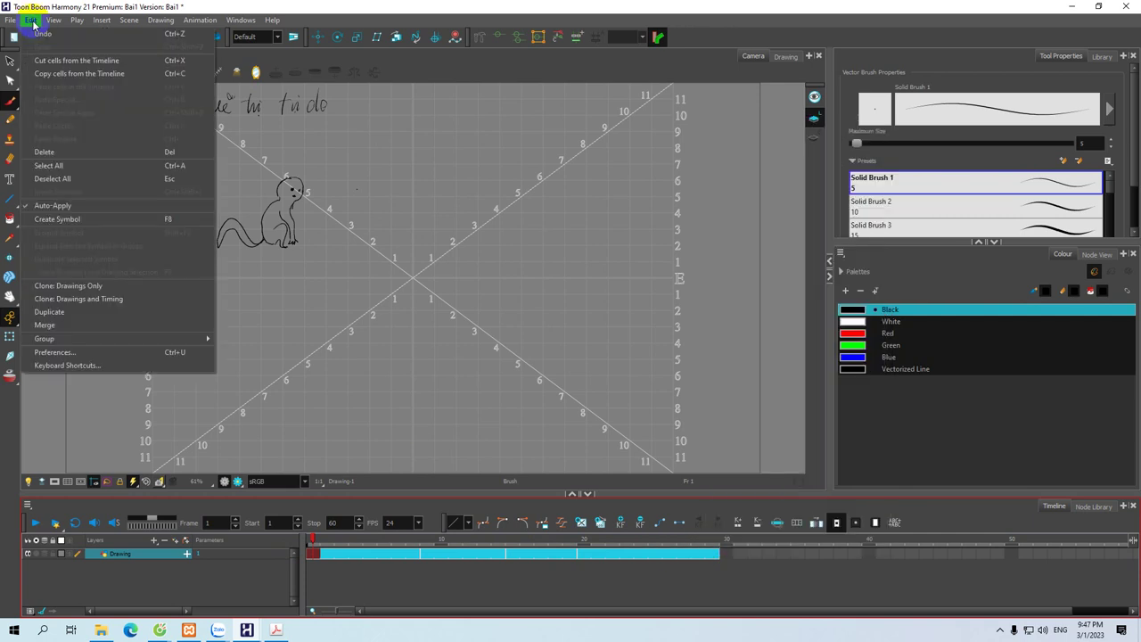
left_click(49, 74)
left_click(730, 554)
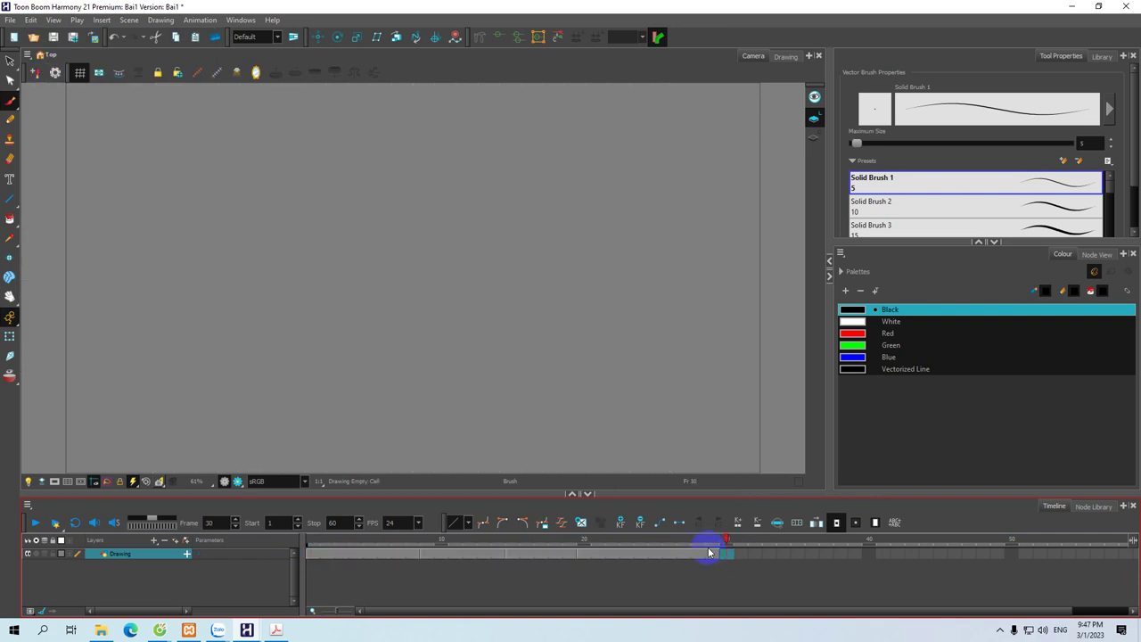
left_click(31, 20)
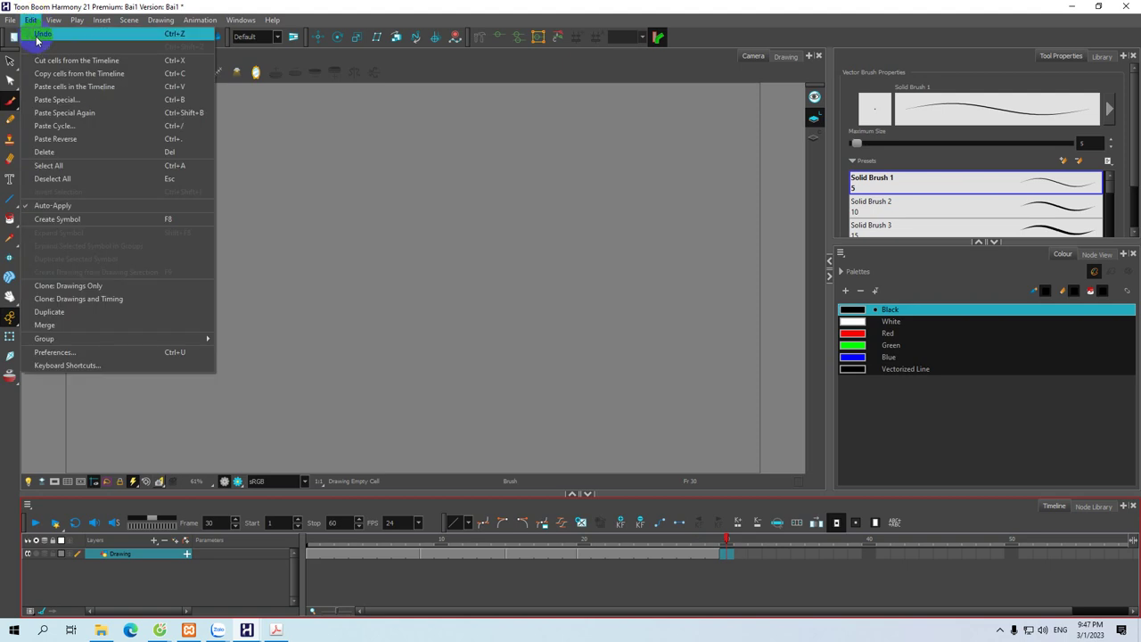
left_click(57, 86)
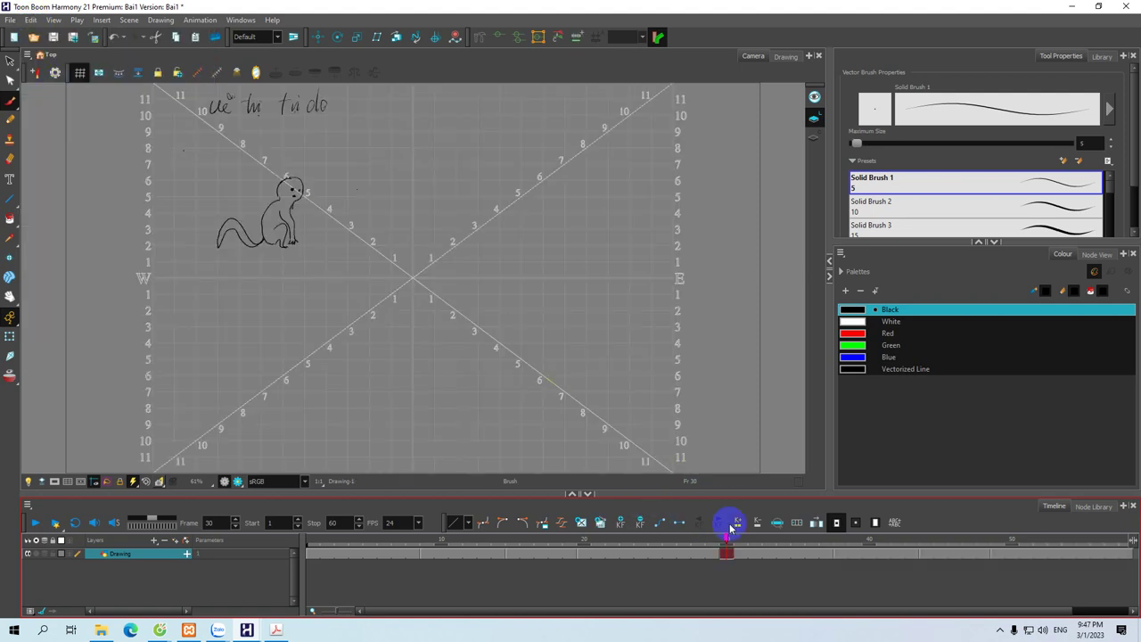
Step: Play the animation from frame 1 to the end, and return the playhead to frame 1
mouse_move(726, 541)
left_mouse_down()
mouse_move(324, 541)
mouse_move(883, 573)
mouse_move(917, 562)
mouse_move(313, 543)
left_mouse_up()
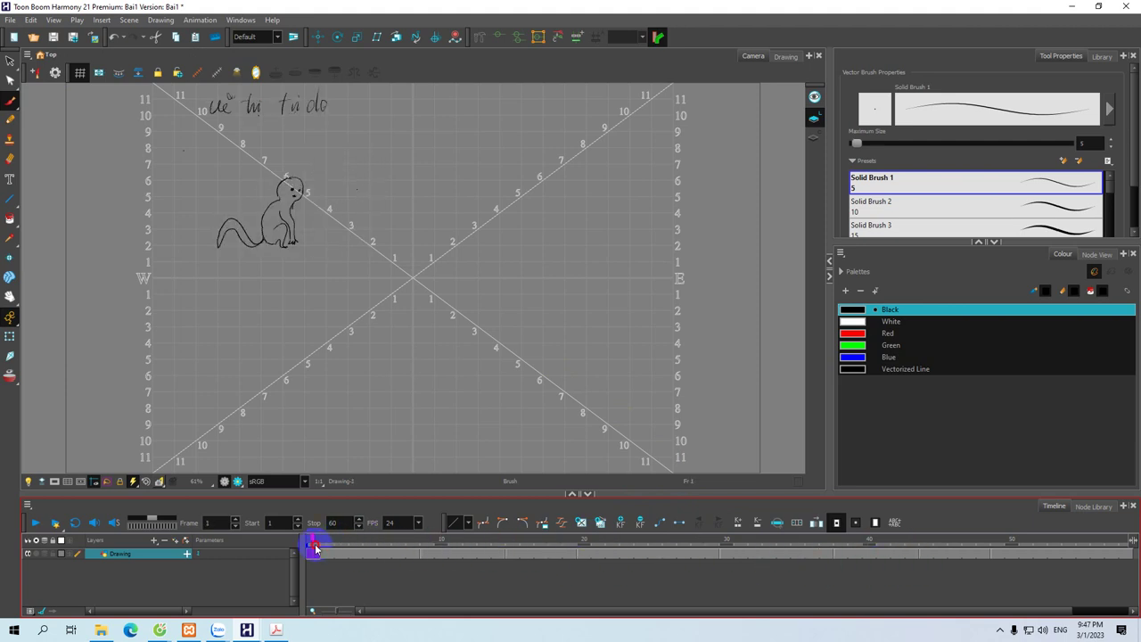
left_click(35, 524)
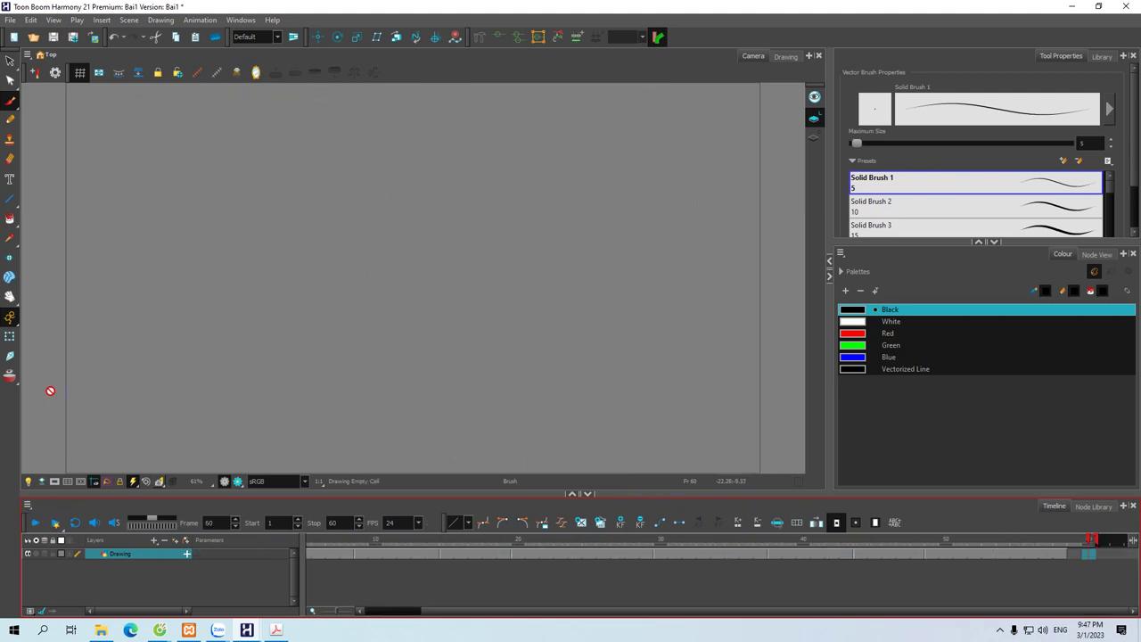
left_click_drag(441, 613, 356, 607)
left_click(311, 550)
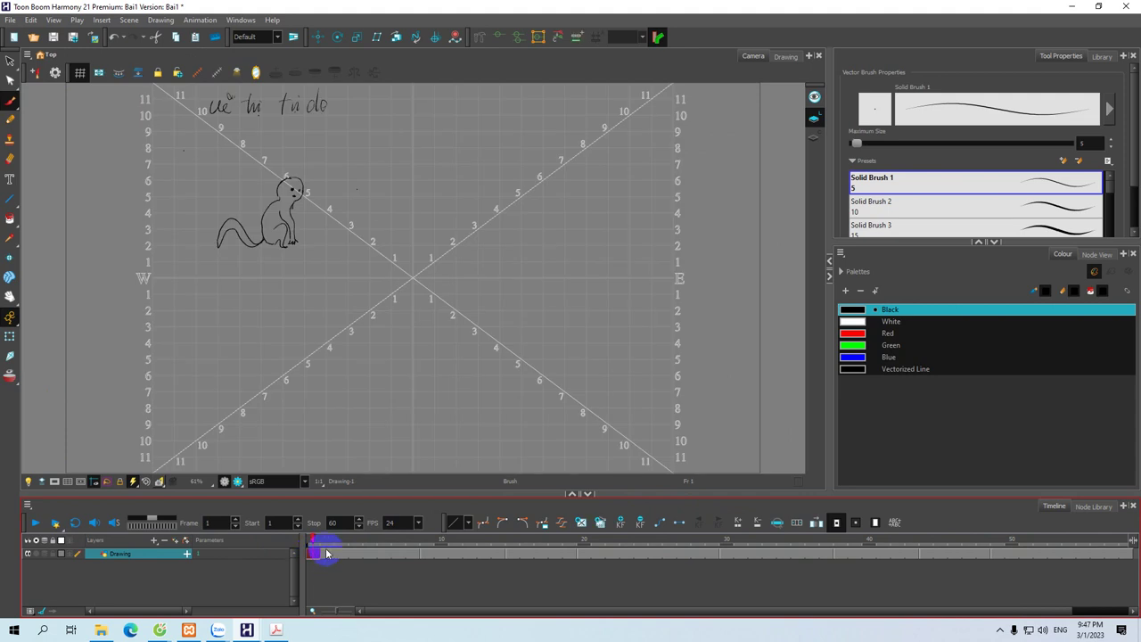
left_click_drag(313, 542, 336, 567)
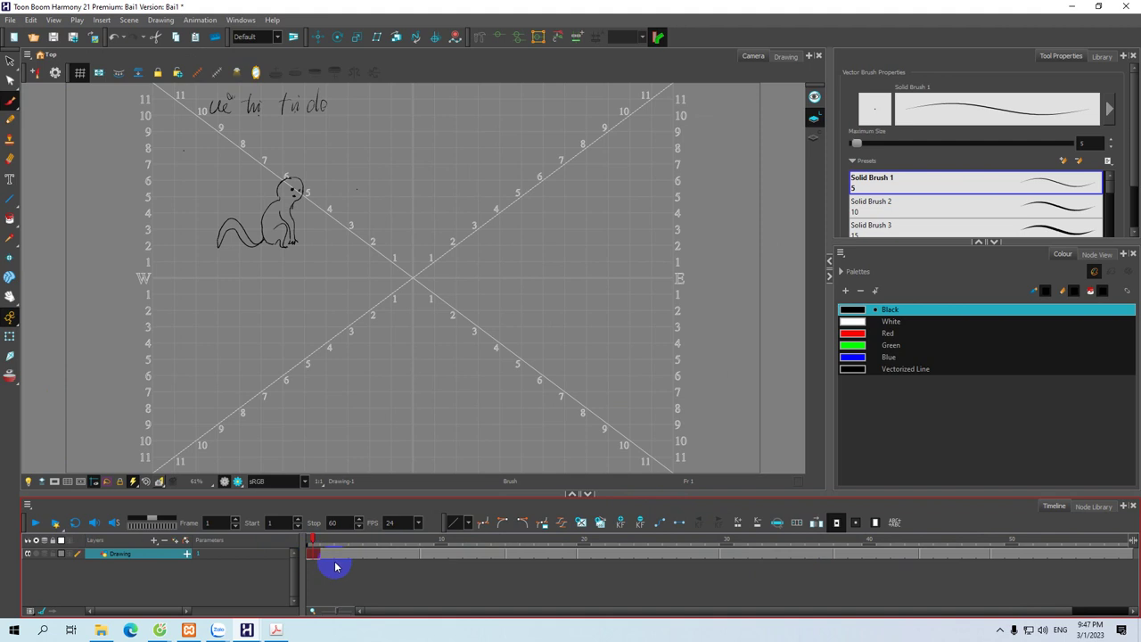
Step: Add a drawing layer named lopthat with line art and colour art both set to Bitmap
left_click(155, 542)
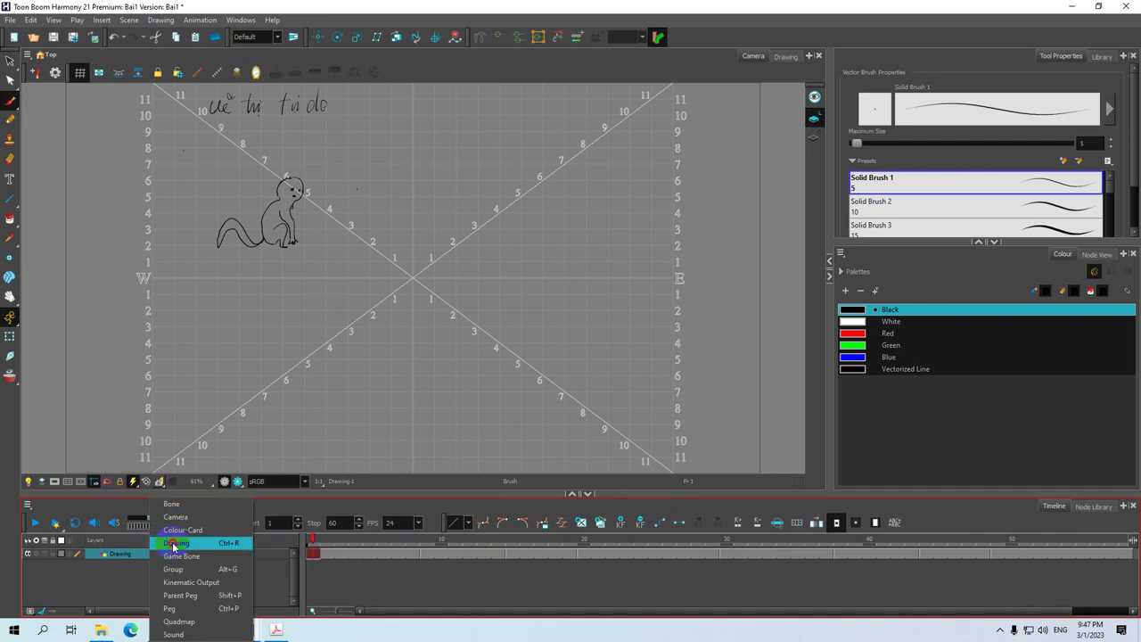
left_click(174, 543)
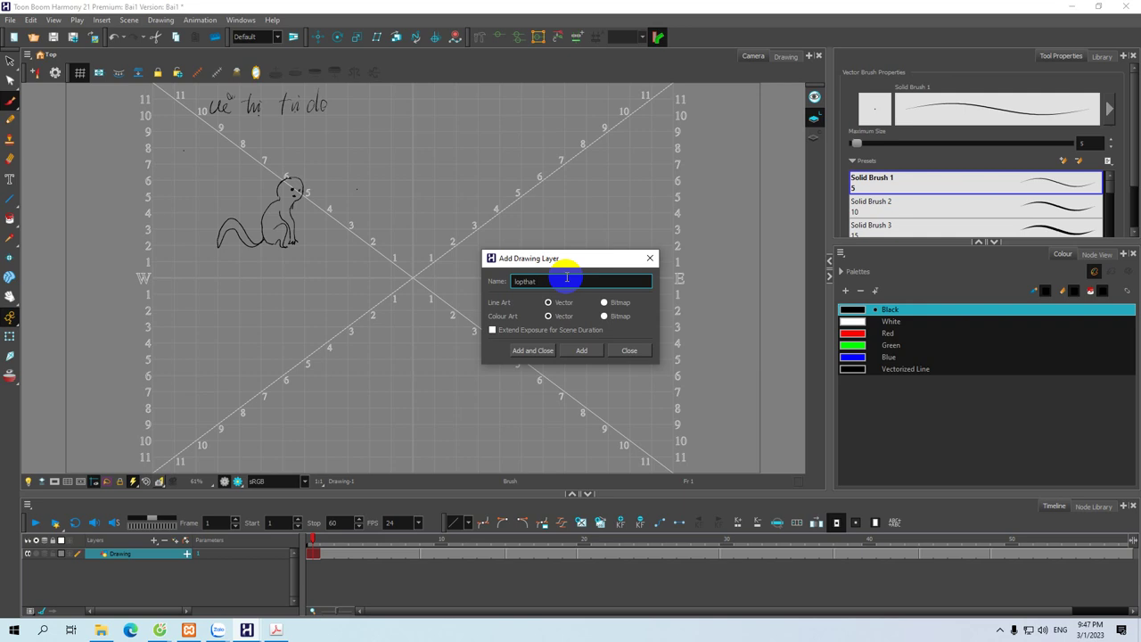
left_click(606, 303)
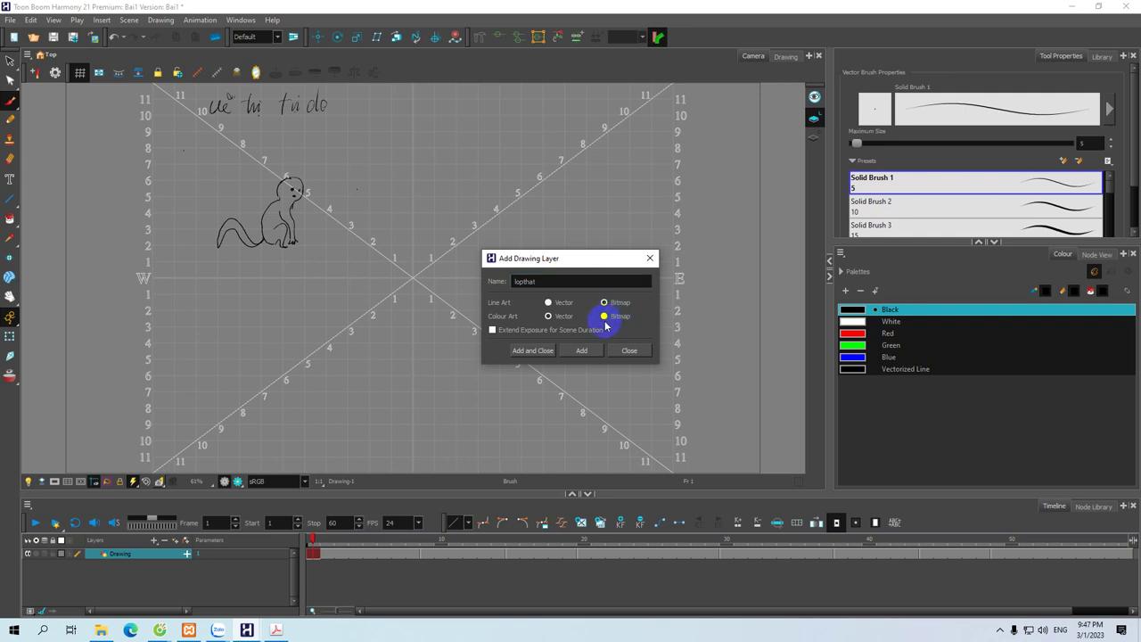
left_click(605, 318)
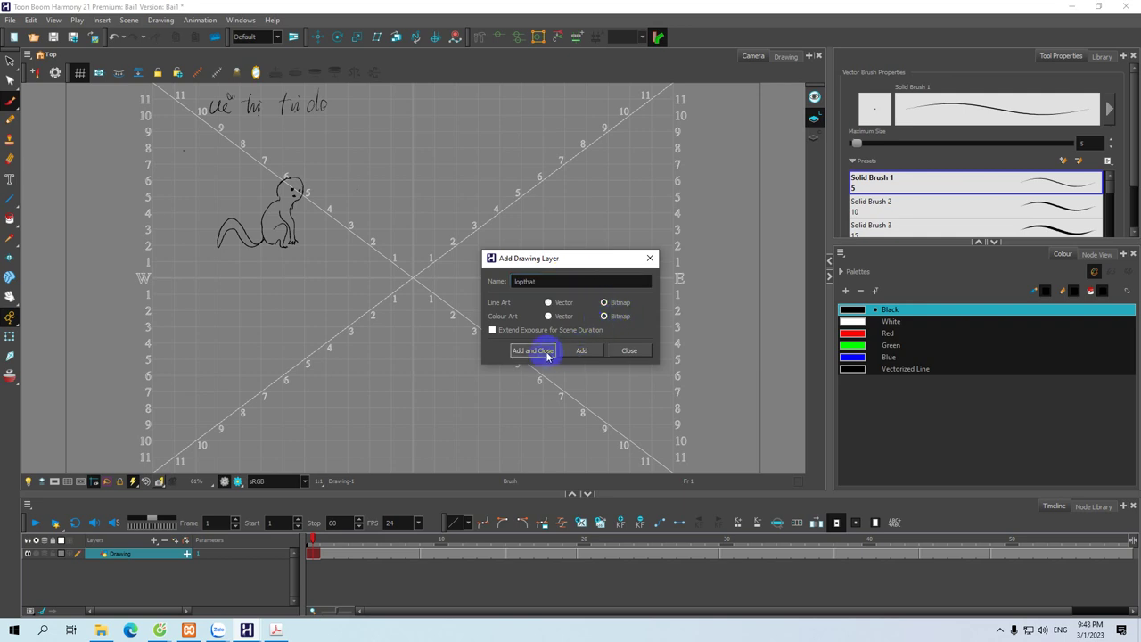
left_click(578, 350)
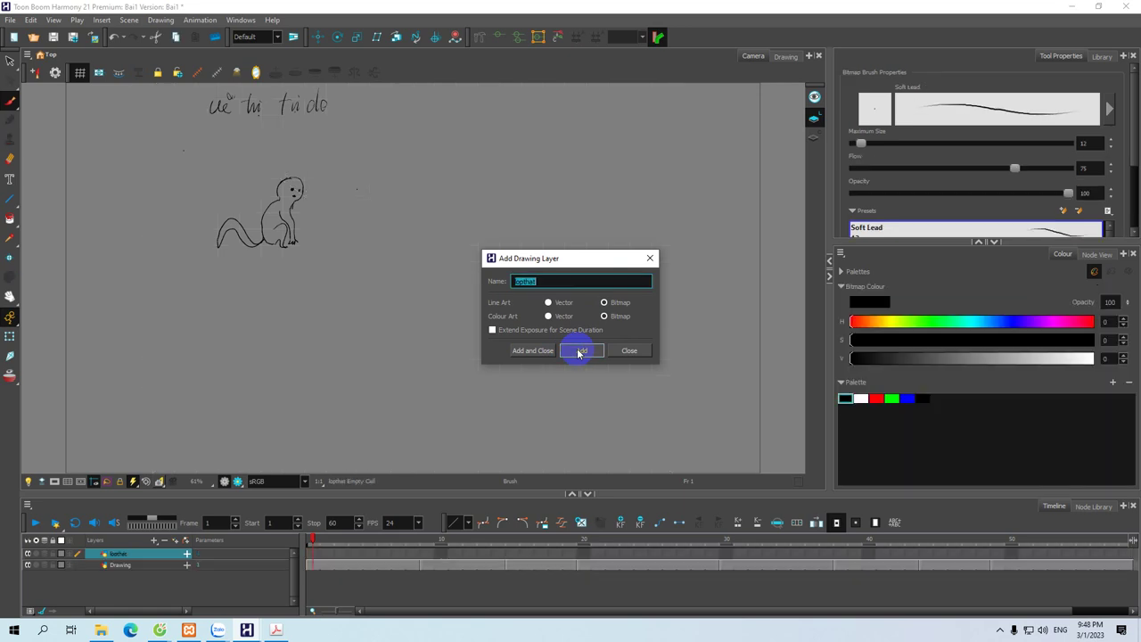
left_click(630, 352)
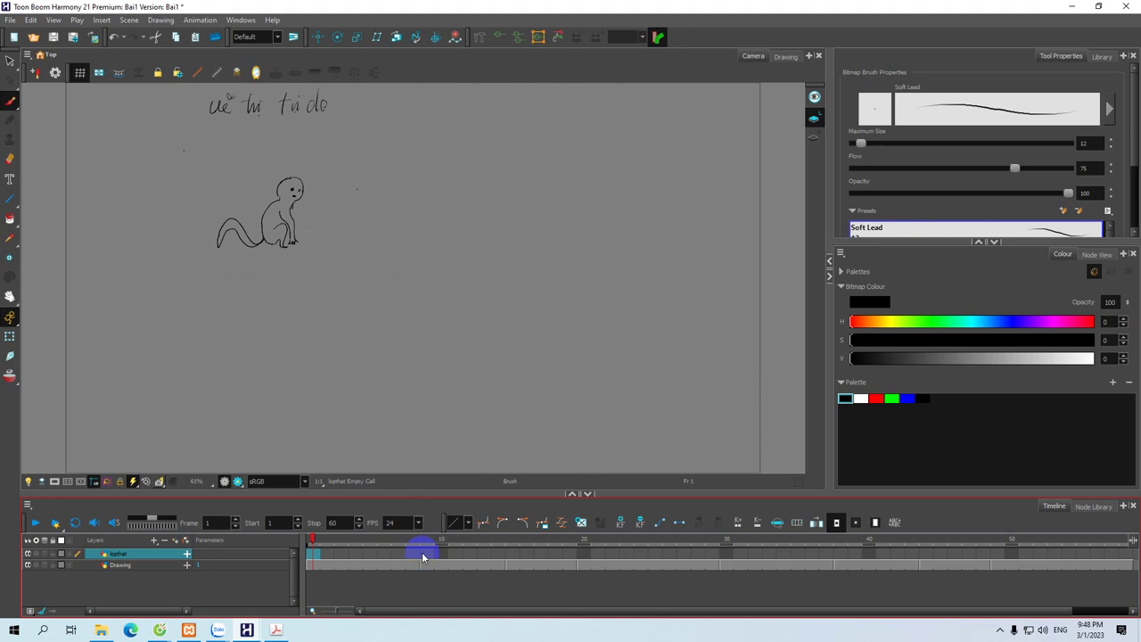
Step: Set the bitmap colour to saturation 49 and value 42, and paint a first stroke along the figure's back in the Drawing view
left_click(953, 358)
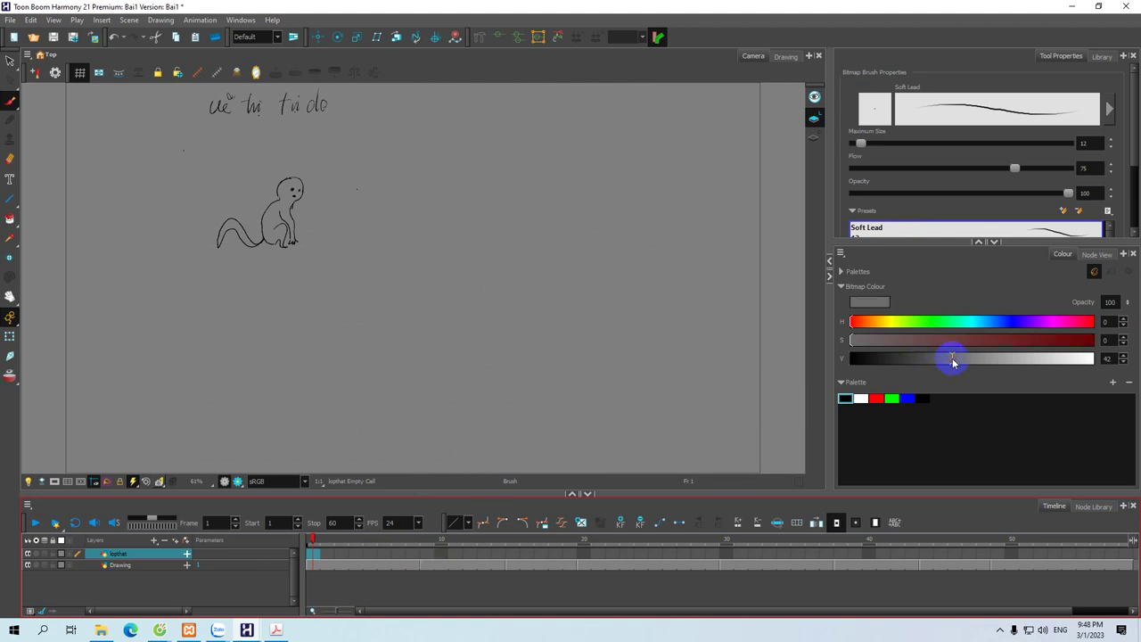
left_click_drag(949, 348, 969, 340)
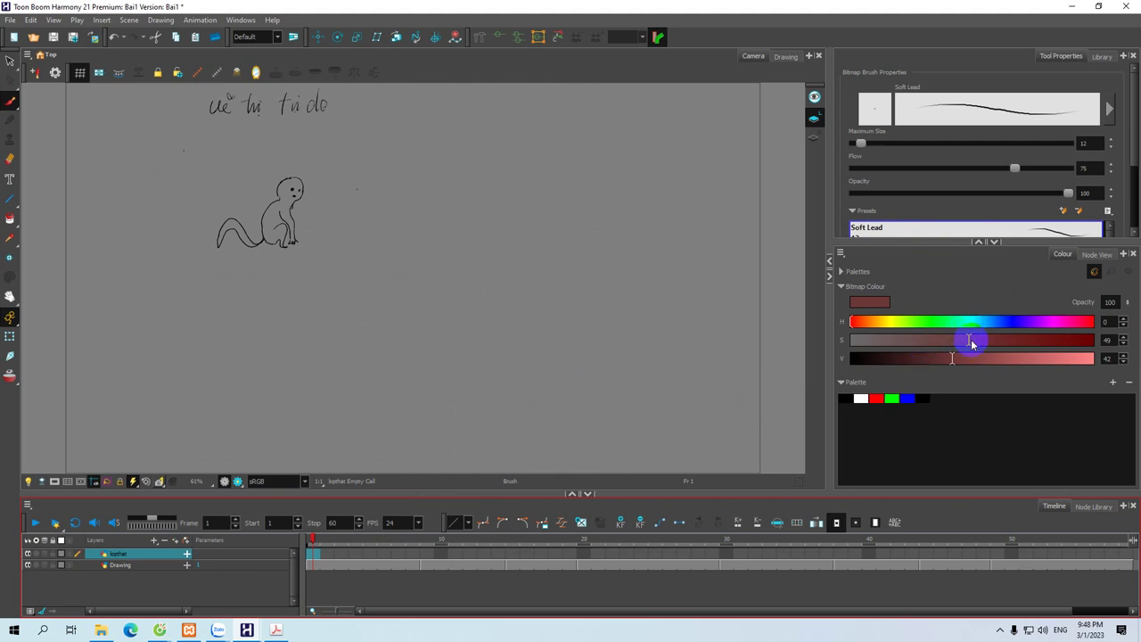
left_click_drag(966, 340, 968, 340)
key("space")
left_click_drag(320, 230, 389, 253)
left_click(785, 55)
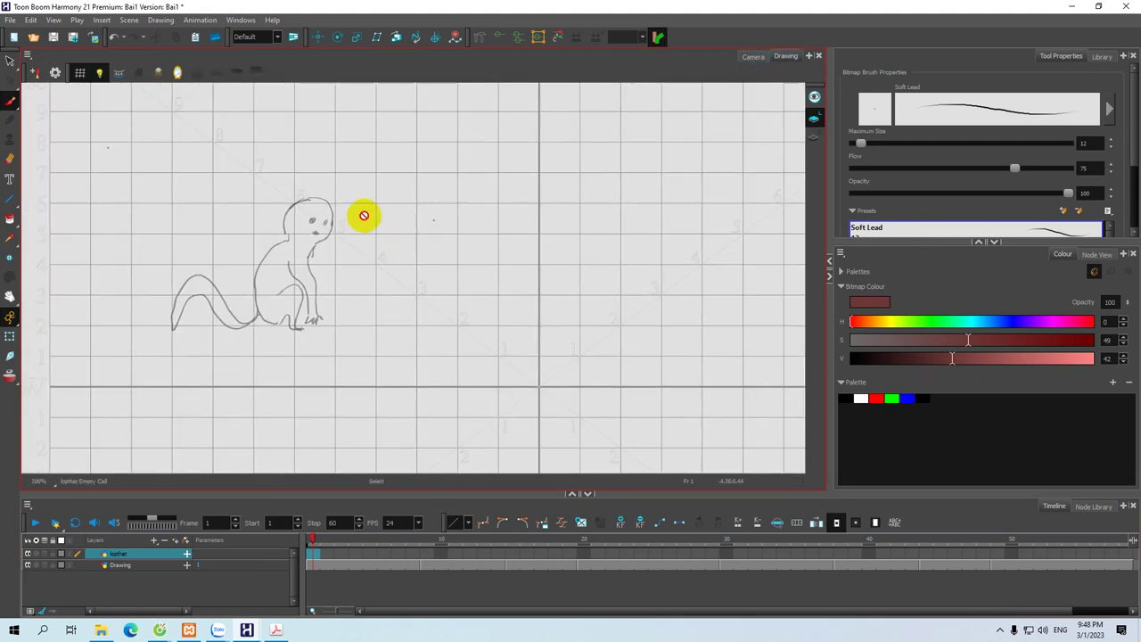
key("space")
left_click_drag(287, 256, 292, 235)
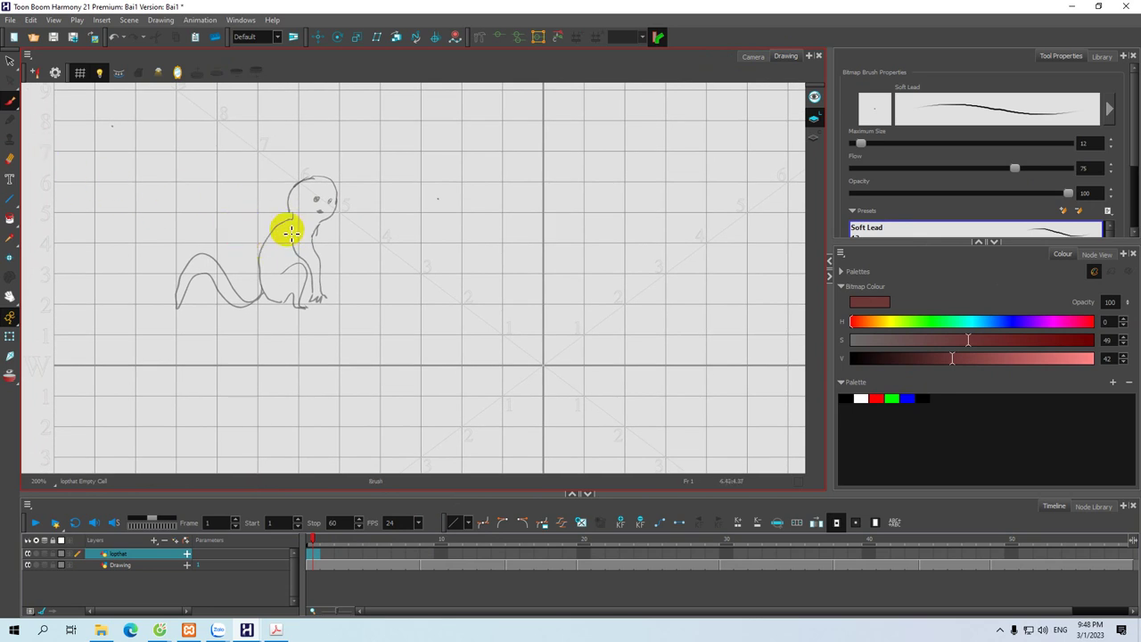
mouse_move(284, 221)
left_mouse_down()
mouse_move(262, 247)
mouse_move(265, 272)
left_mouse_up()
Step: Set the brush to maximum size 85.2, flow 56.4 and opacity 81.8, and paint the figure's back and the back of the head
left_click(861, 143)
left_click_drag(863, 144, 900, 144)
left_click(1069, 192)
mouse_move(1065, 195)
left_mouse_down()
mouse_move(1030, 193)
mouse_move(994, 170)
mouse_move(947, 170)
mouse_move(960, 169)
left_mouse_up()
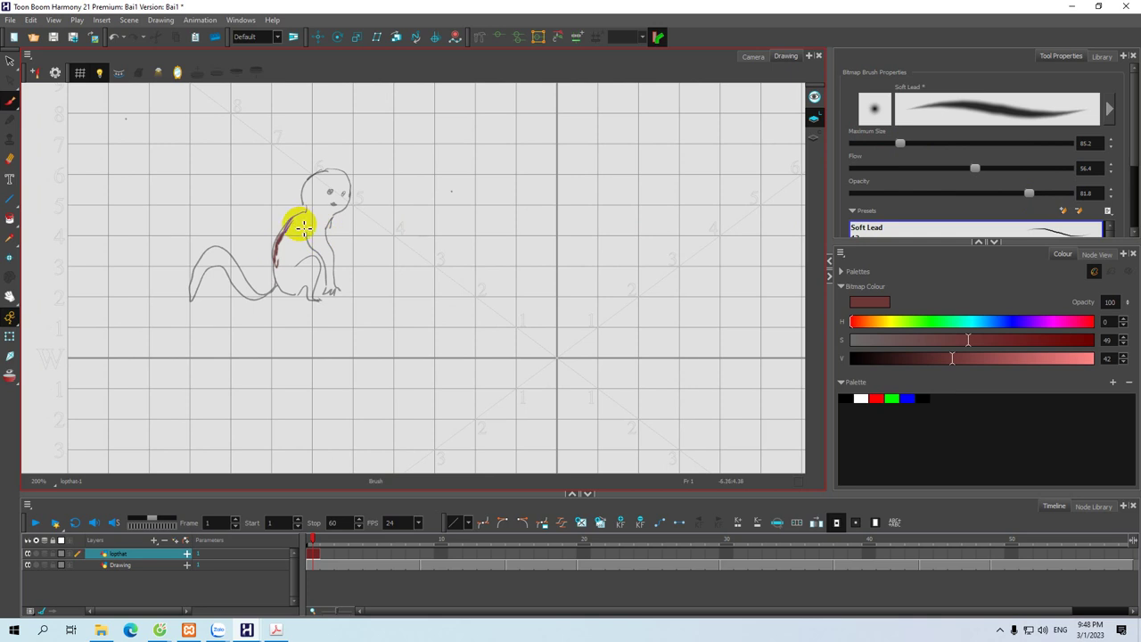
mouse_move(283, 256)
left_mouse_down()
mouse_move(317, 202)
mouse_move(303, 206)
mouse_move(305, 219)
mouse_move(314, 196)
mouse_move(337, 196)
mouse_move(322, 193)
mouse_move(308, 213)
mouse_move(308, 255)
mouse_move(318, 228)
mouse_move(262, 261)
left_mouse_up()
Step: Paint the tail and lower back with colour saturation 28, reducing the brush size to 23.2 and raising its opacity to 100
left_click(920, 340)
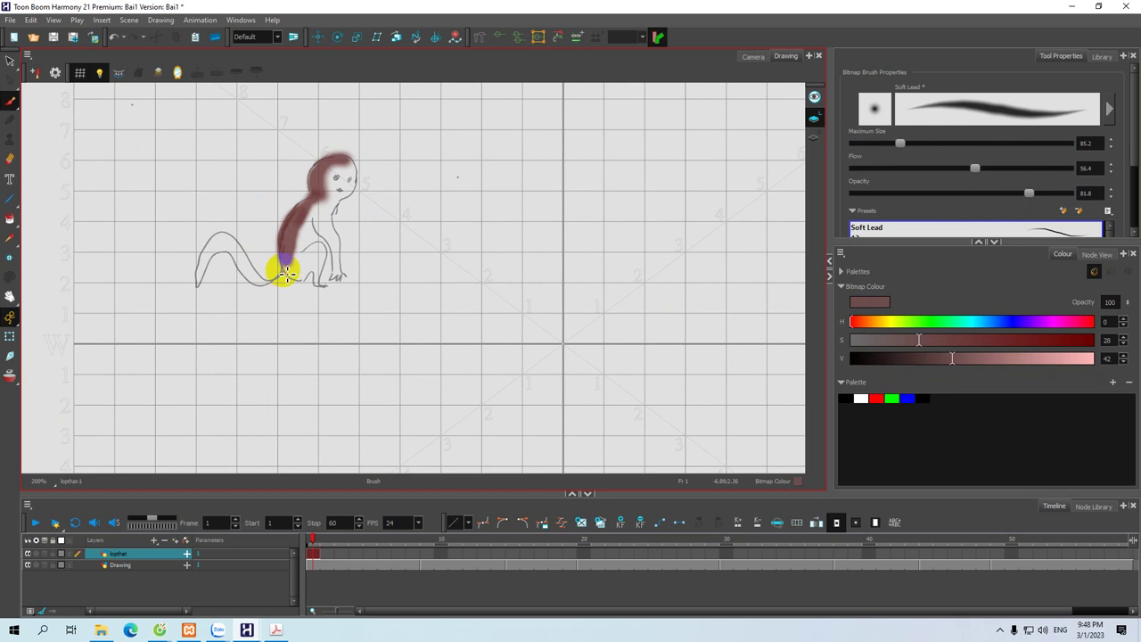
left_click_drag(281, 279, 241, 276)
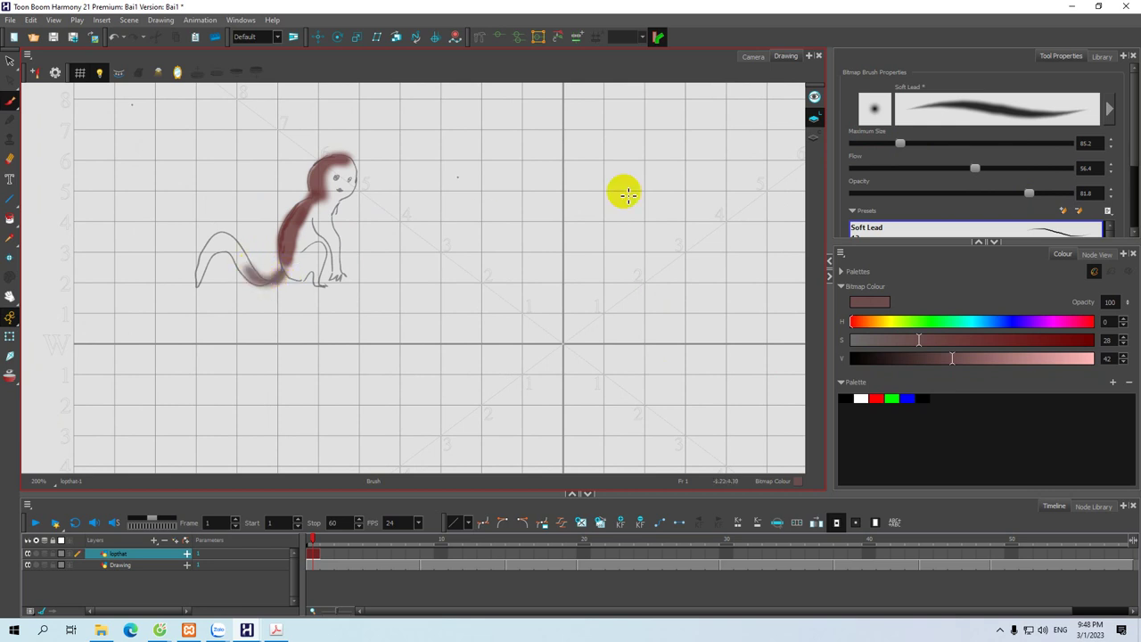
left_click_drag(896, 143, 865, 144)
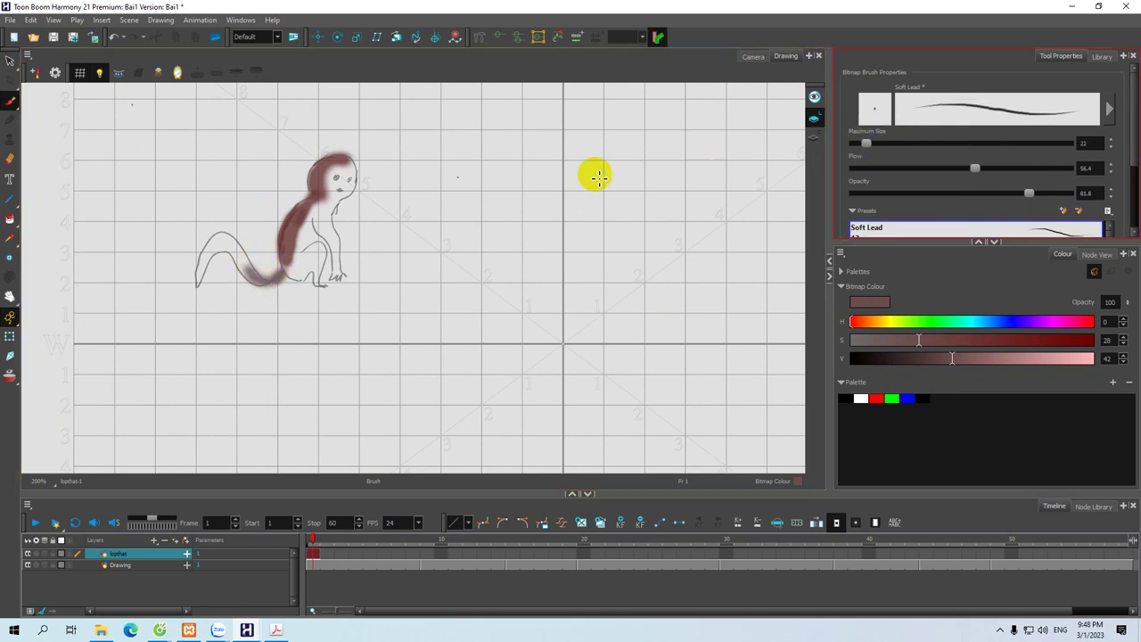
left_click_drag(254, 275, 230, 248)
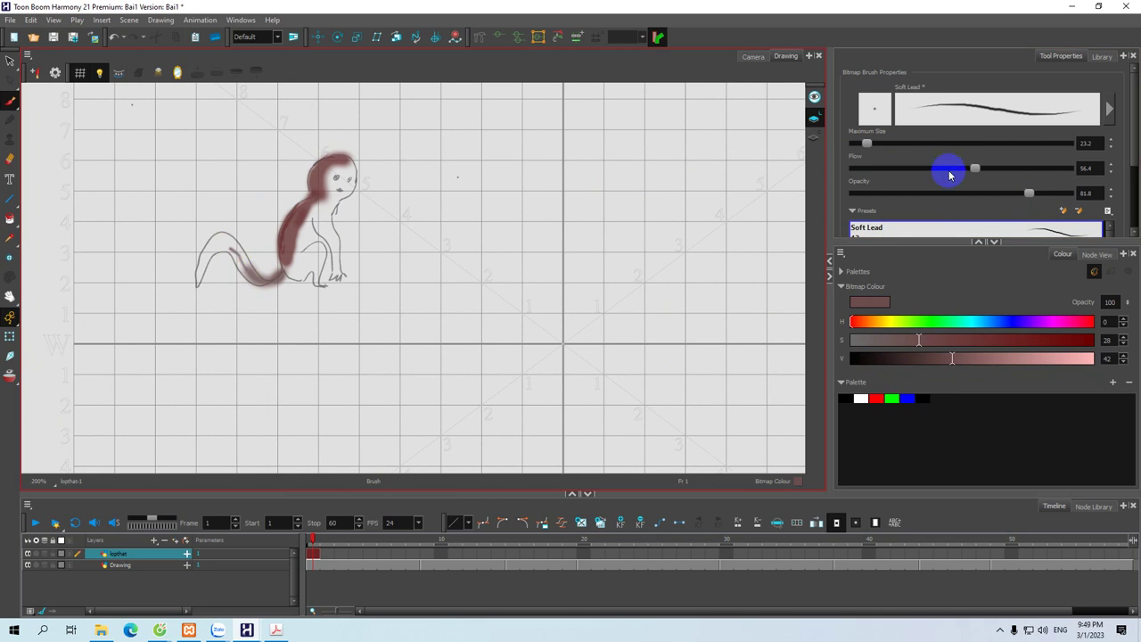
left_click_drag(1030, 193, 1083, 198)
mouse_move(219, 241)
left_mouse_down()
mouse_move(204, 280)
mouse_move(218, 254)
mouse_move(197, 280)
mouse_move(214, 242)
mouse_move(242, 243)
mouse_move(251, 267)
mouse_move(233, 258)
mouse_move(250, 280)
mouse_move(243, 258)
mouse_move(274, 283)
mouse_move(283, 270)
mouse_move(270, 285)
mouse_move(291, 265)
mouse_move(264, 248)
left_mouse_up()
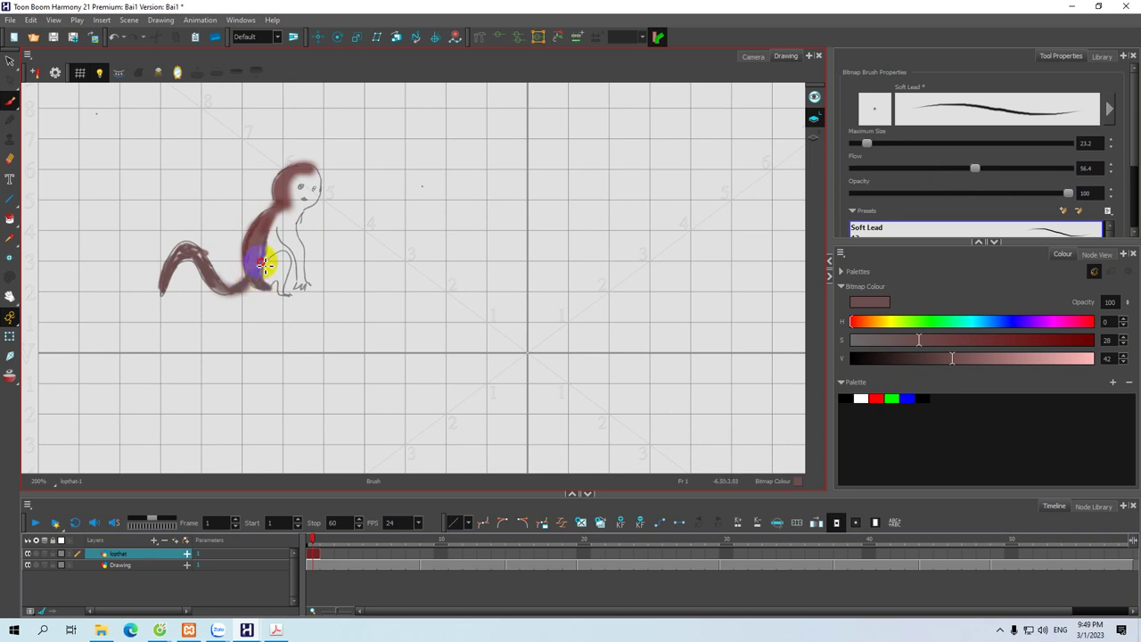
Step: Raise the colour value to 78 and paint the figure's belly in light pink
left_click(1040, 358)
left_click_drag(295, 258, 291, 225)
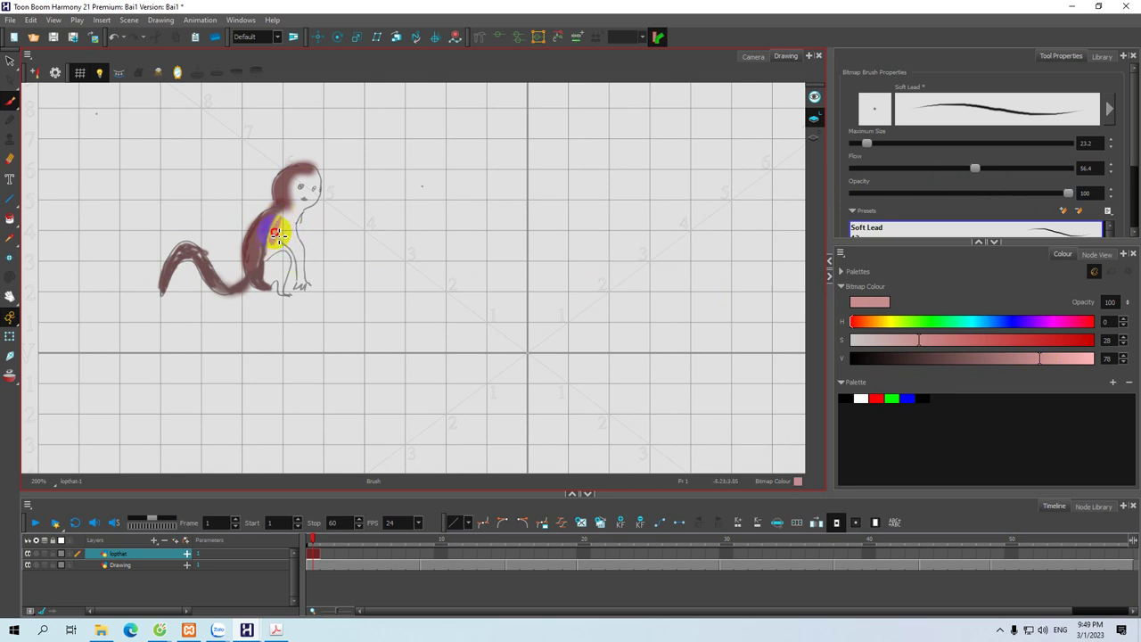
left_click_drag(283, 225, 278, 218)
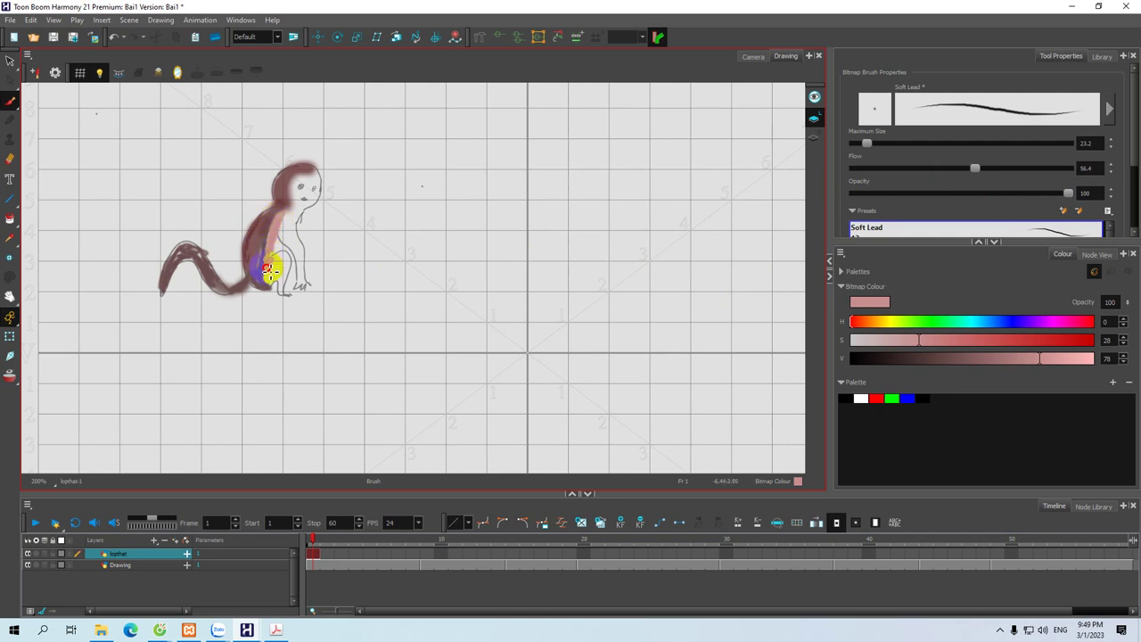
Step: Zoom in on the figure and fill the bent leg down to the foot with the light pink
mouse_move(287, 276)
left_mouse_down()
mouse_move(280, 282)
mouse_move(289, 269)
left_mouse_up()
key("2")
key("2")
left_click_drag(267, 231, 336, 260)
mouse_move(248, 307)
left_mouse_down()
mouse_move(261, 301)
mouse_move(256, 317)
mouse_move(245, 308)
mouse_move(272, 279)
left_mouse_up()
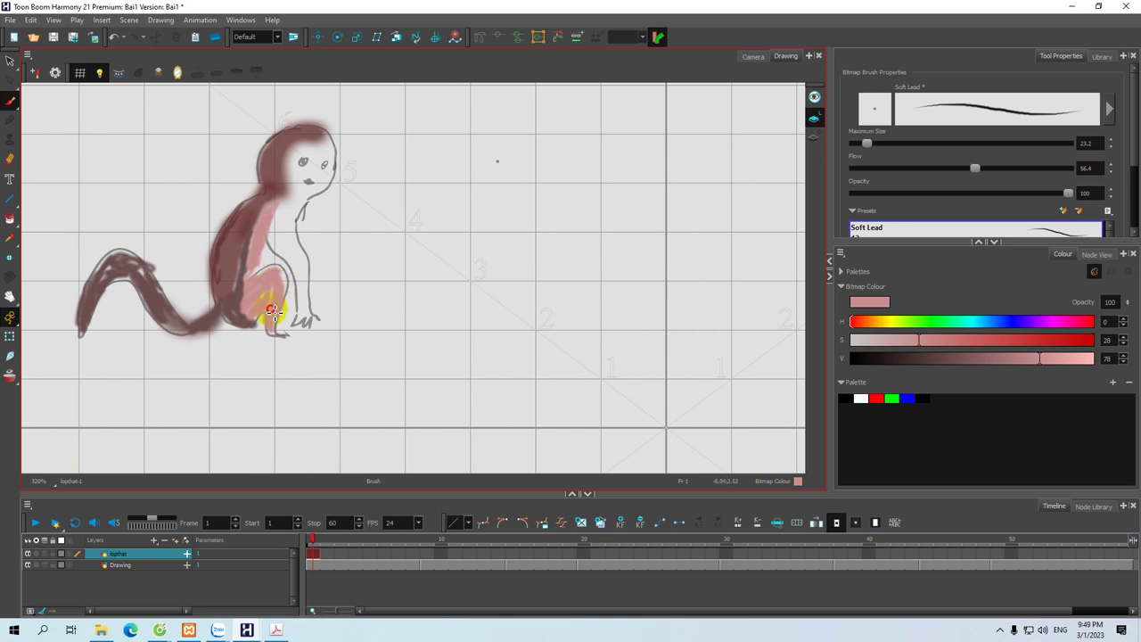
mouse_move(280, 324)
left_mouse_down()
mouse_move(272, 293)
mouse_move(257, 306)
mouse_move(269, 279)
mouse_move(258, 282)
mouse_move(284, 275)
mouse_move(285, 306)
mouse_move(283, 278)
left_mouse_up()
key("space")
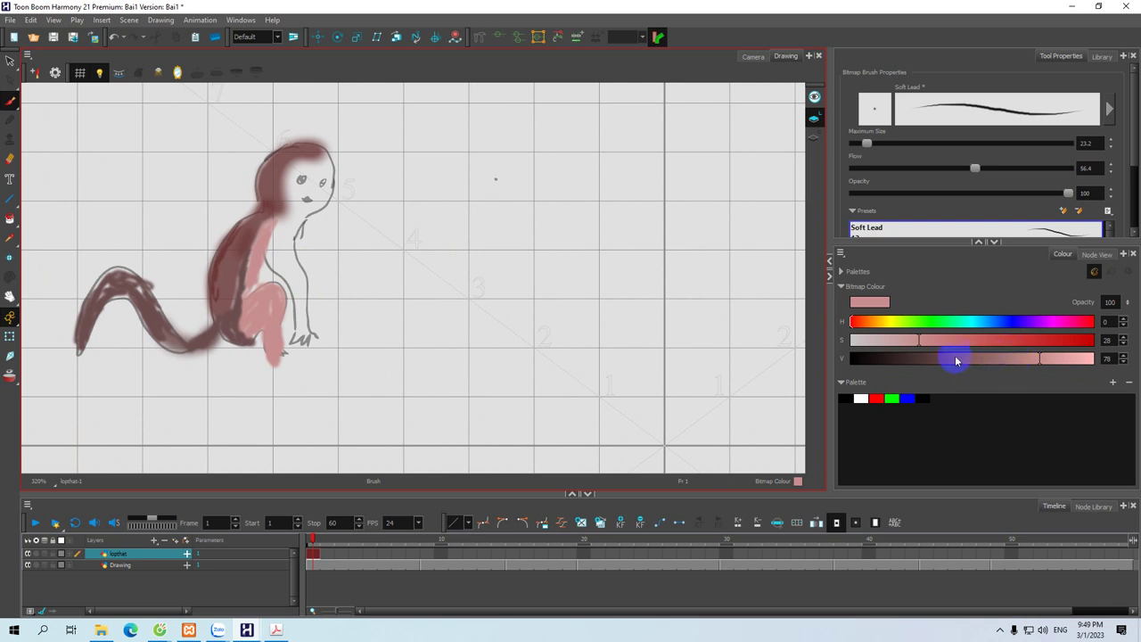
Step: Set the colour to saturation 67 and value 39, and paint the arms, hand and lower leg dark red
left_click_drag(963, 359, 946, 357)
left_click(1012, 340)
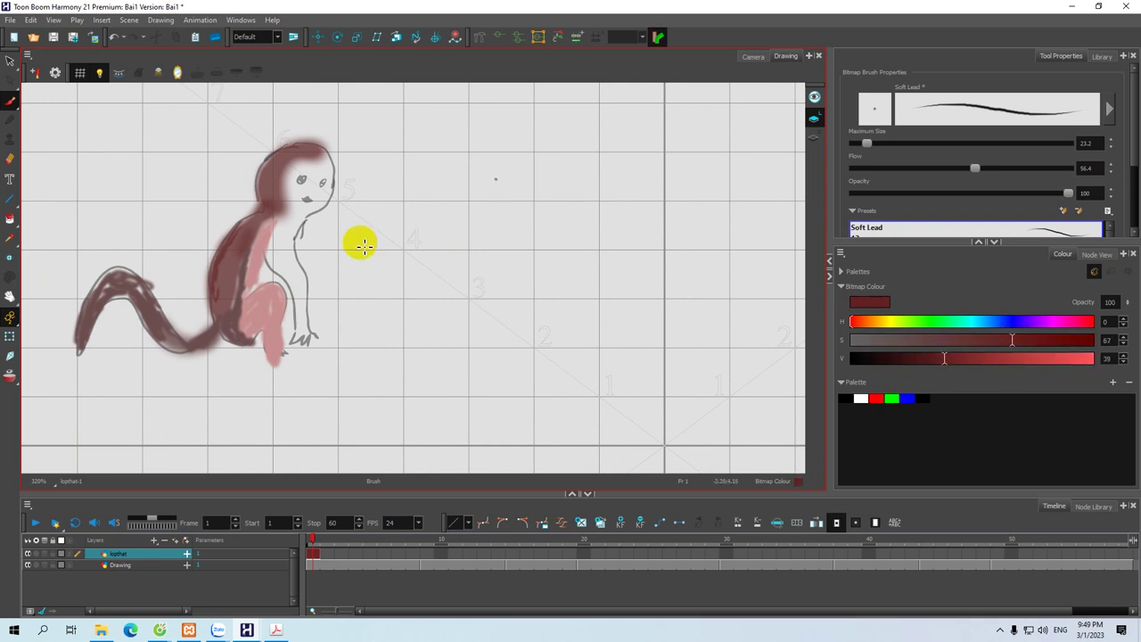
mouse_move(299, 235)
left_mouse_down()
mouse_move(312, 346)
mouse_move(309, 324)
left_mouse_up()
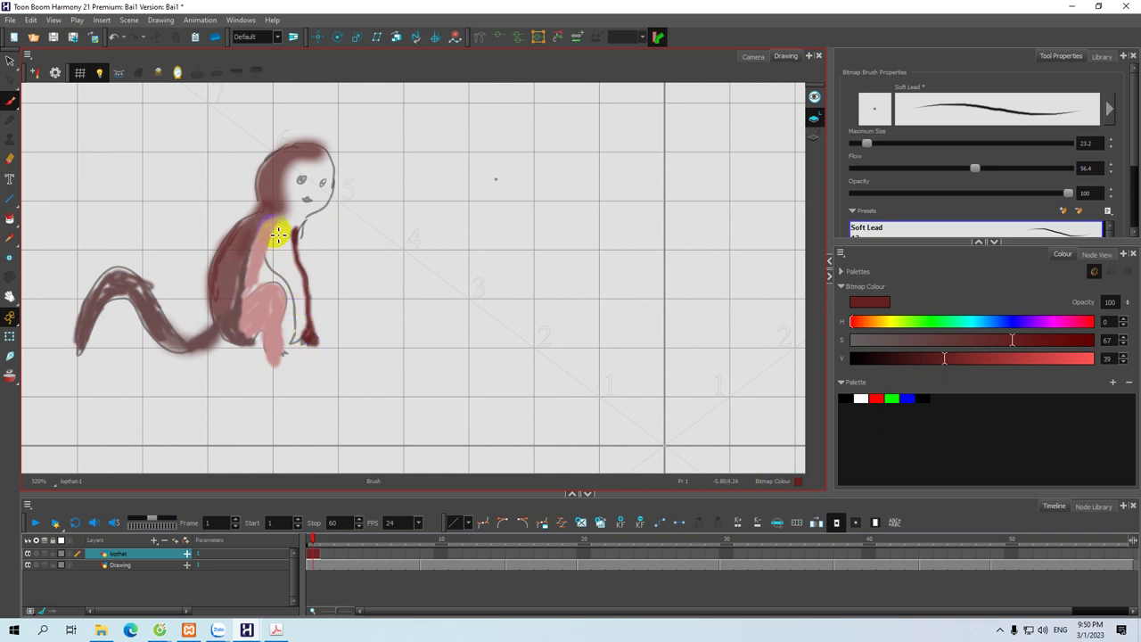
left_click_drag(277, 231, 273, 252)
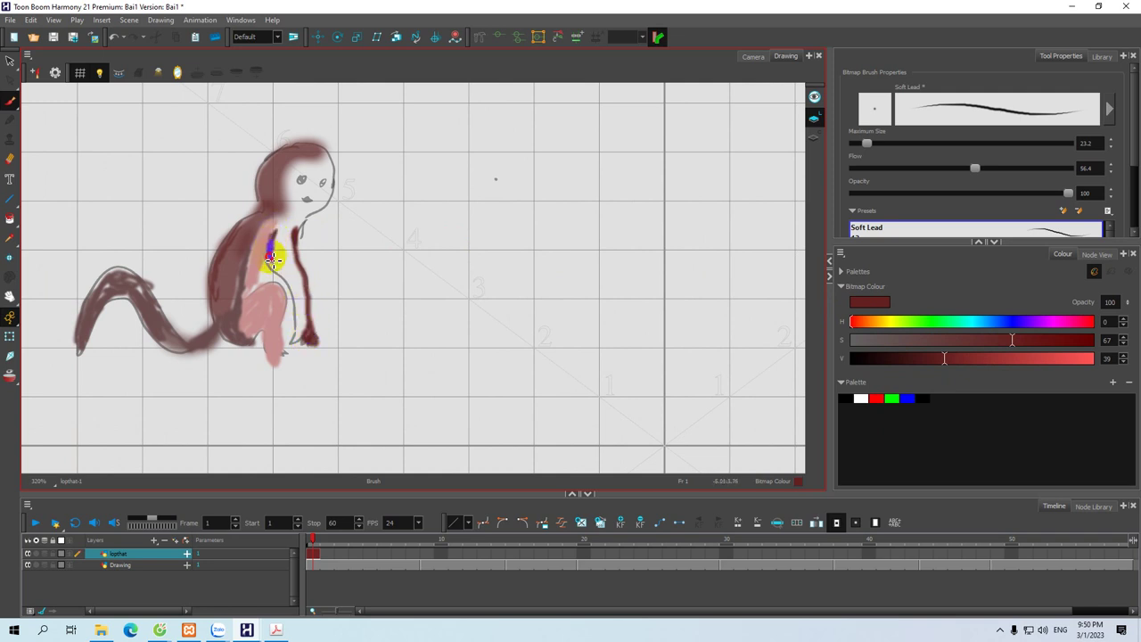
mouse_move(284, 279)
left_mouse_down()
mouse_move(306, 337)
mouse_move(307, 286)
mouse_move(283, 247)
left_mouse_up()
left_click_drag(276, 282, 260, 262)
mouse_move(266, 321)
left_mouse_down()
mouse_move(275, 331)
mouse_move(247, 338)
mouse_move(255, 348)
mouse_move(273, 344)
mouse_move(258, 347)
mouse_move(272, 321)
left_mouse_up()
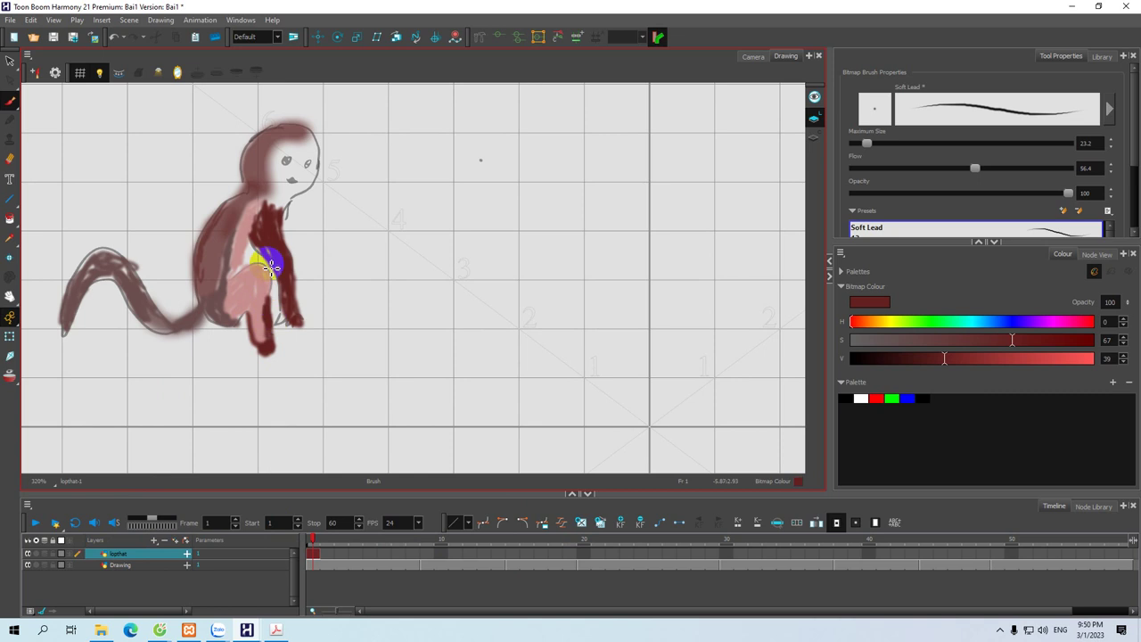
Step: Touch up the arm, and paint the face outline, eyes and mouth in the same dark red
left_click_drag(278, 221, 276, 246)
mouse_move(306, 157)
left_mouse_down()
mouse_move(309, 199)
mouse_move(288, 223)
mouse_move(276, 198)
mouse_move(301, 184)
mouse_move(291, 203)
left_mouse_up()
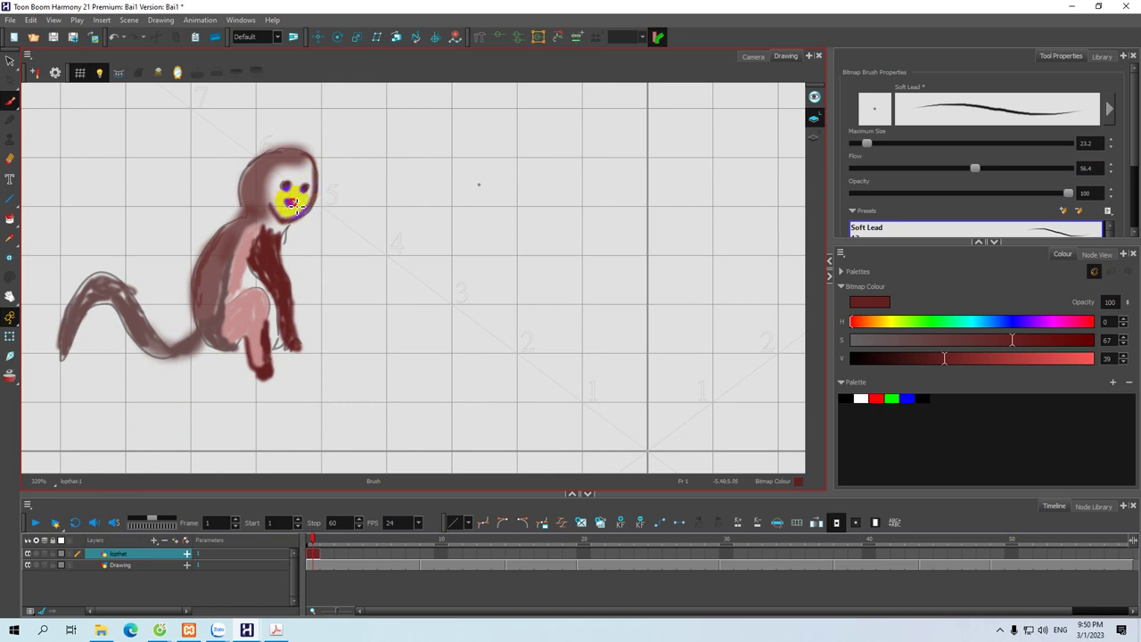
Step: Outline the bent leg and thigh in dark red, and extend the dark red up to the shoulder
key("space")
left_click_drag(240, 311, 263, 294)
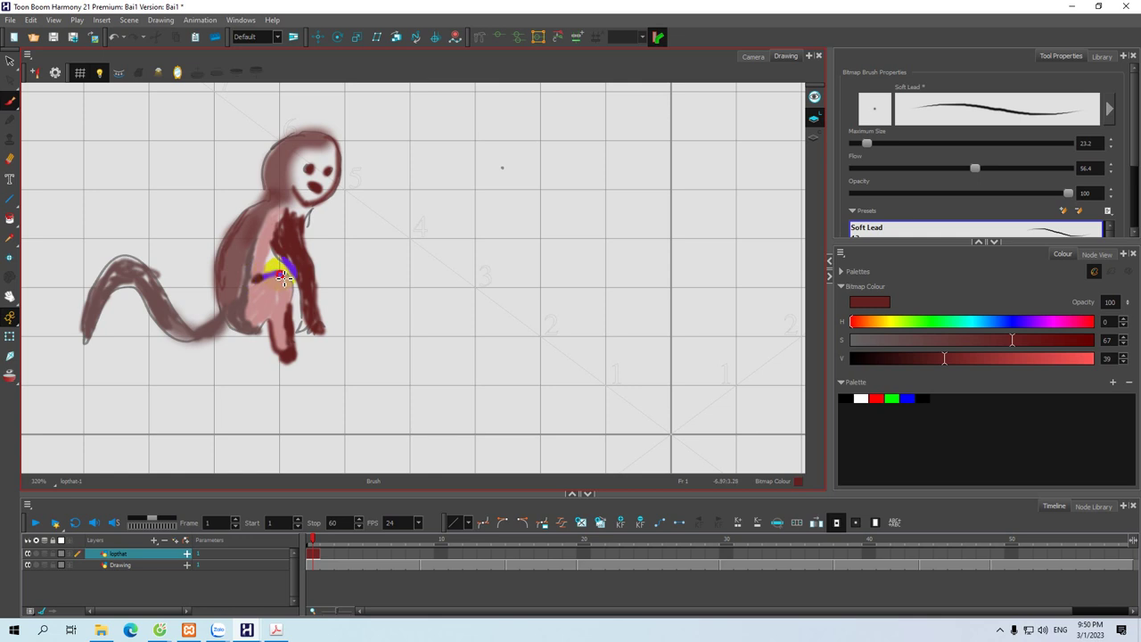
mouse_move(279, 279)
left_mouse_down()
mouse_move(299, 307)
mouse_move(269, 323)
left_mouse_up()
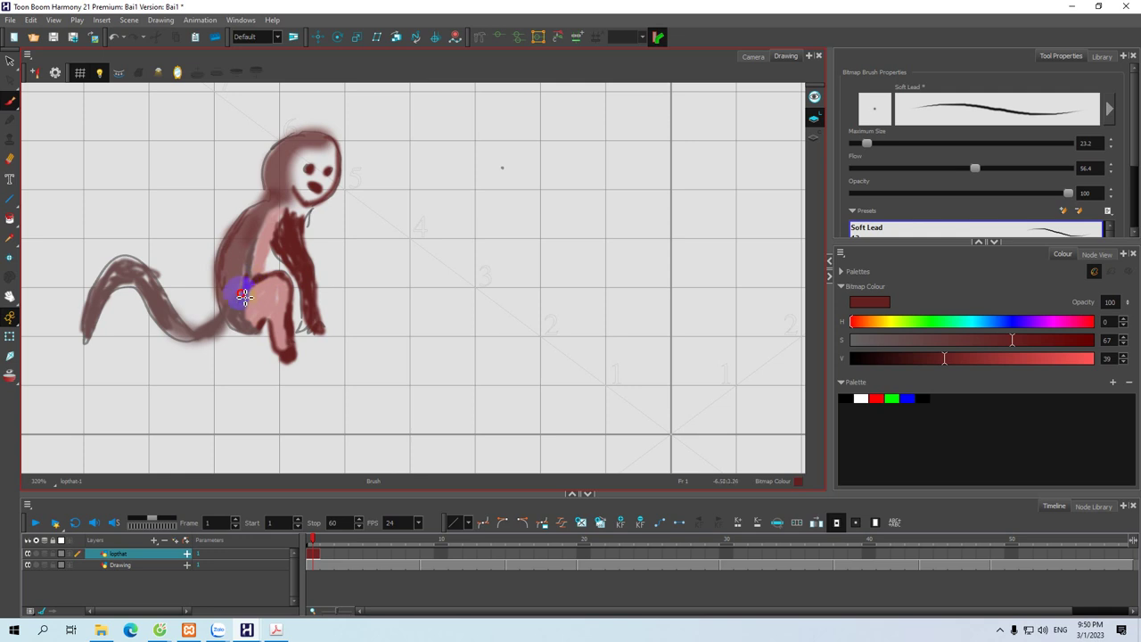
mouse_move(249, 267)
left_mouse_down()
mouse_move(246, 239)
mouse_move(290, 209)
mouse_move(307, 213)
left_mouse_up()
Step: Set the colour to hue 160 and value 44, and paint a green patch on the neck below the chin
left_click(957, 321)
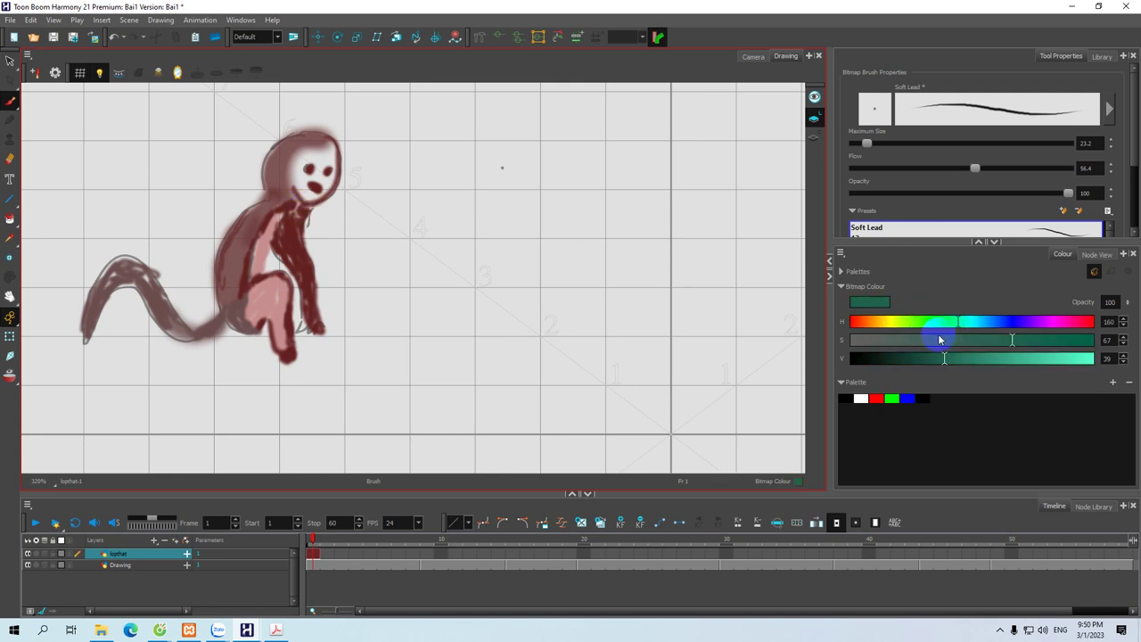
left_click(957, 359)
mouse_move(328, 225)
left_mouse_down()
mouse_move(300, 200)
mouse_move(308, 192)
mouse_move(324, 211)
left_mouse_up()
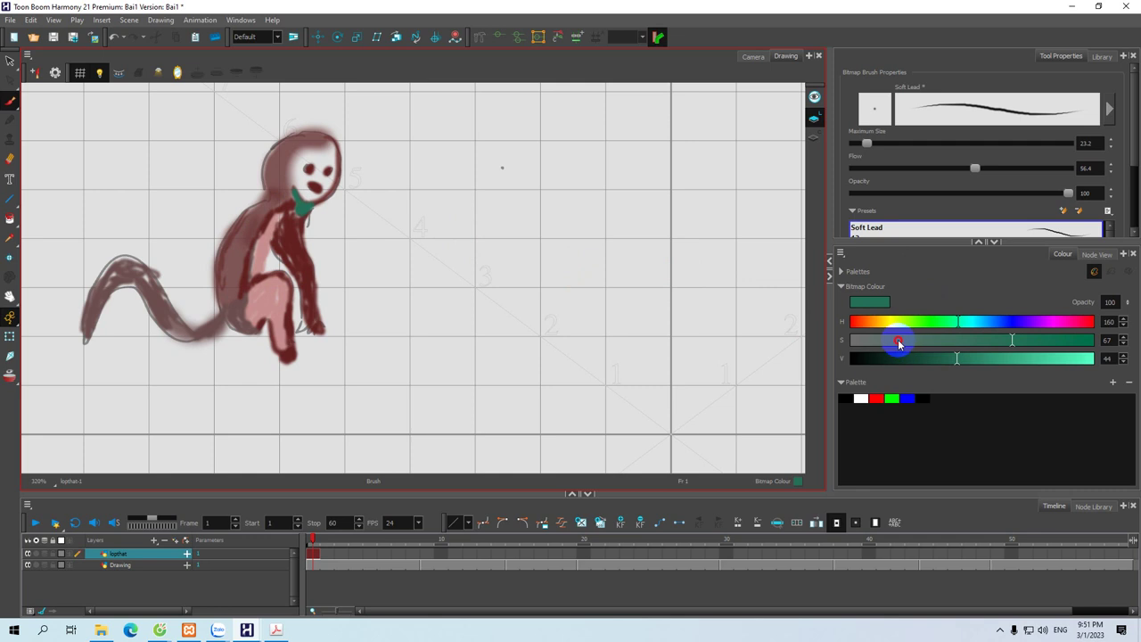
Step: Set the colour to saturation 15 and value 82, and brush pale green over the neck patch
left_click_drag(900, 346, 886, 340)
left_click(1050, 357)
left_click_drag(336, 179, 309, 207)
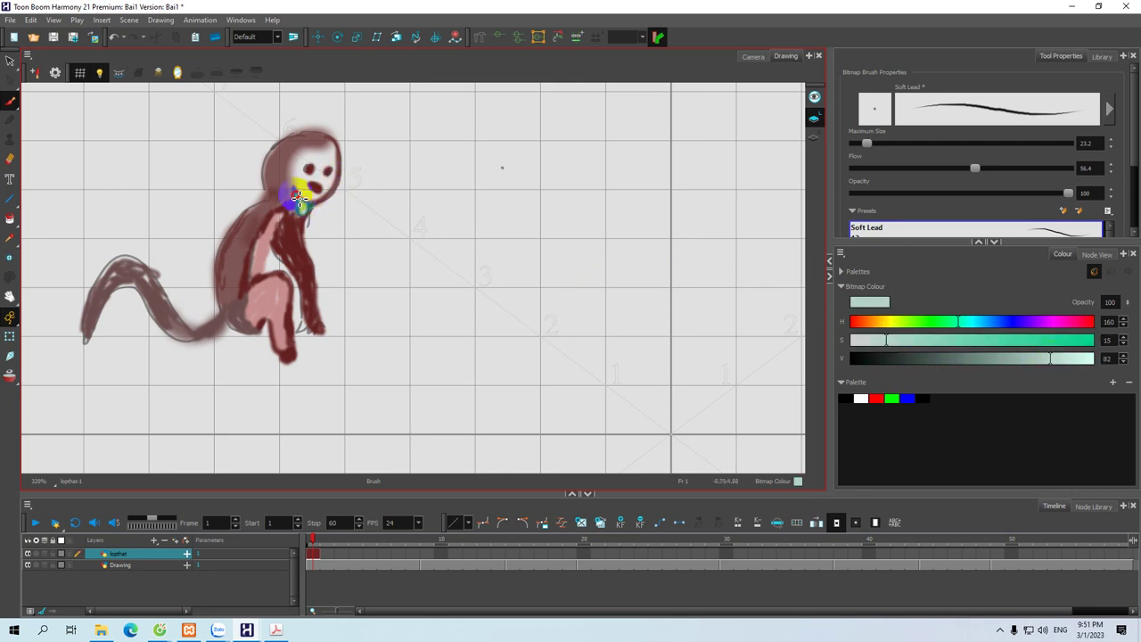
left_click_drag(307, 207, 305, 183)
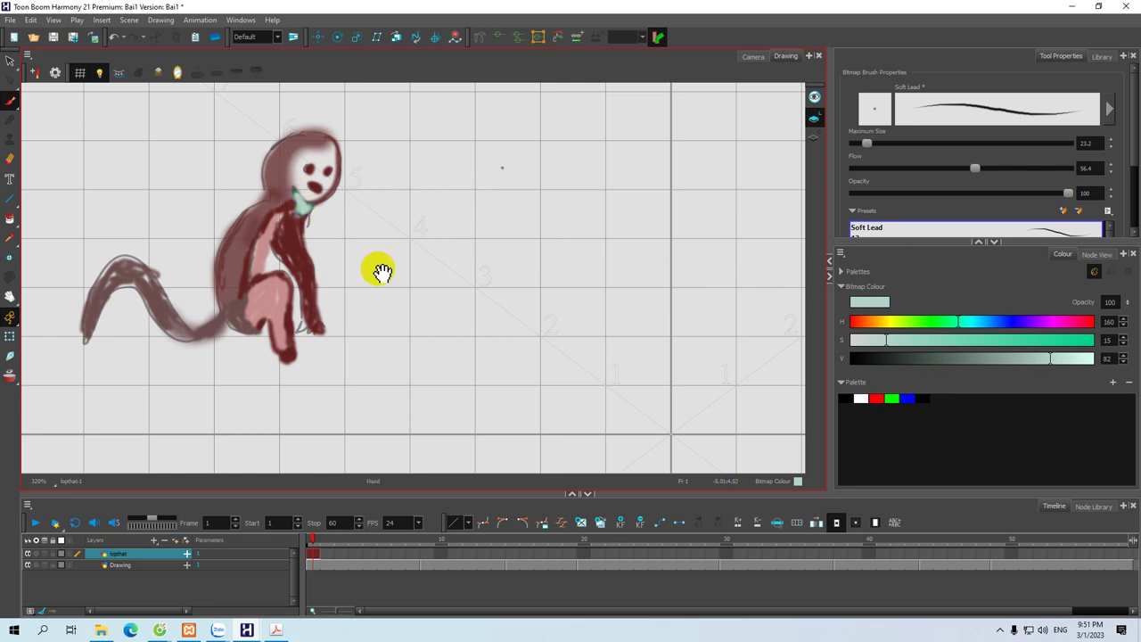
Step: Extend the exposure of the painted sitting pose on the bitmap layer through frame 8
left_click(425, 565)
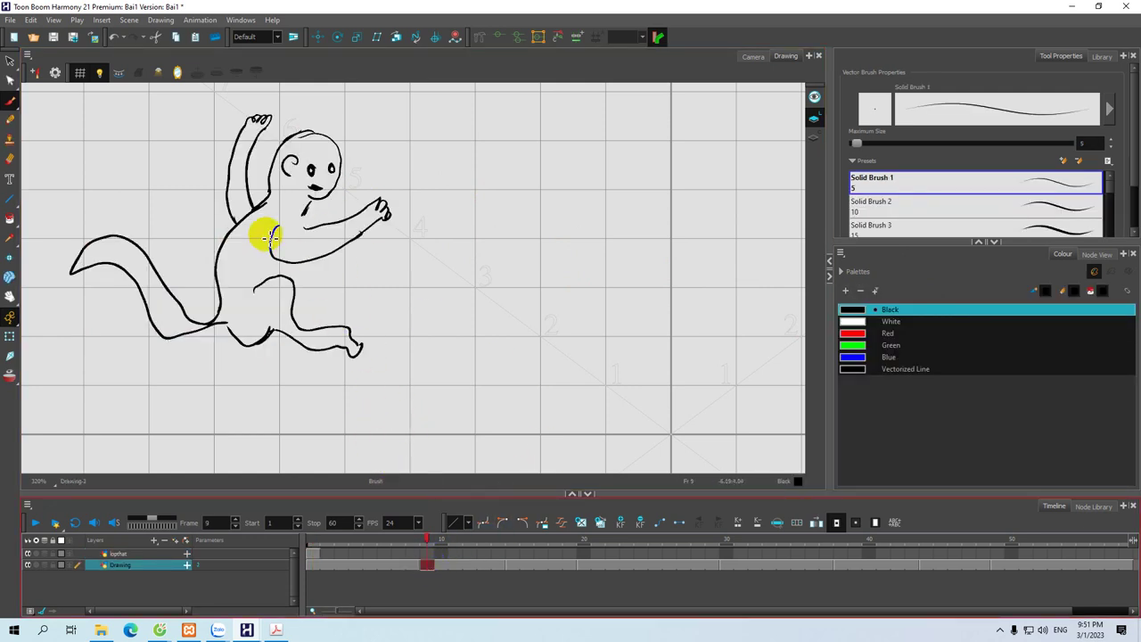
left_click_drag(266, 253, 278, 249)
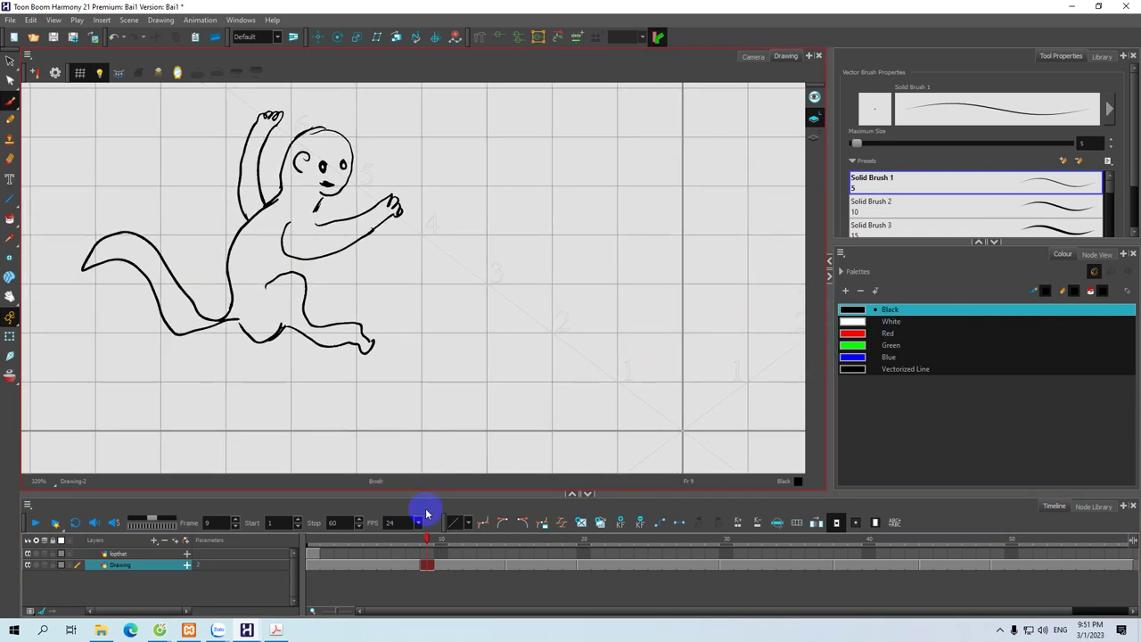
left_click(426, 555)
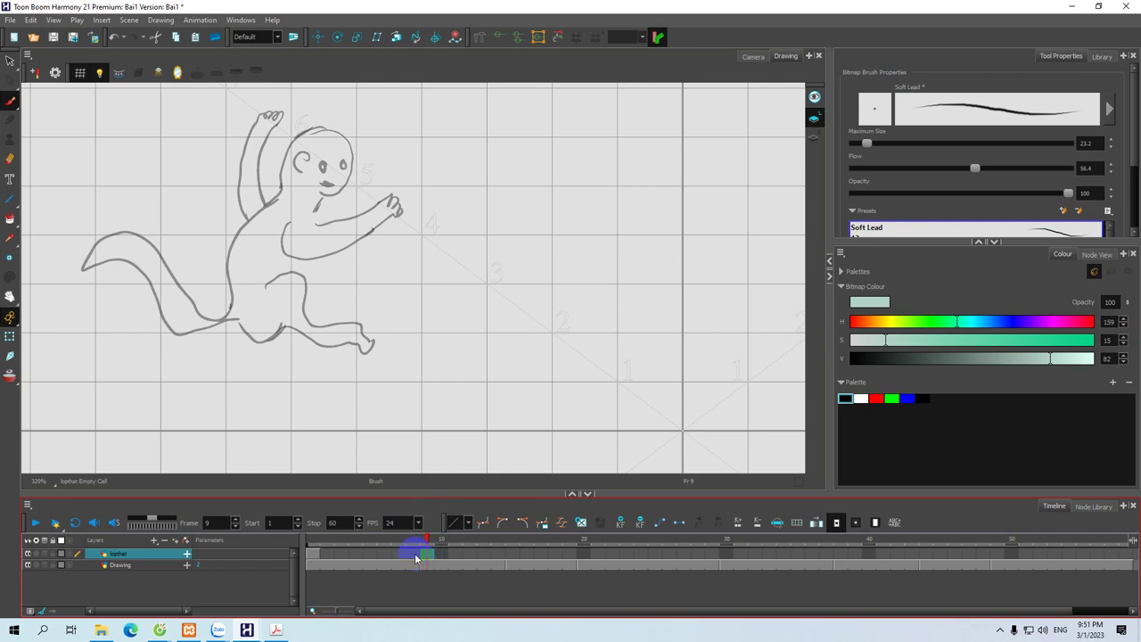
left_click(416, 554)
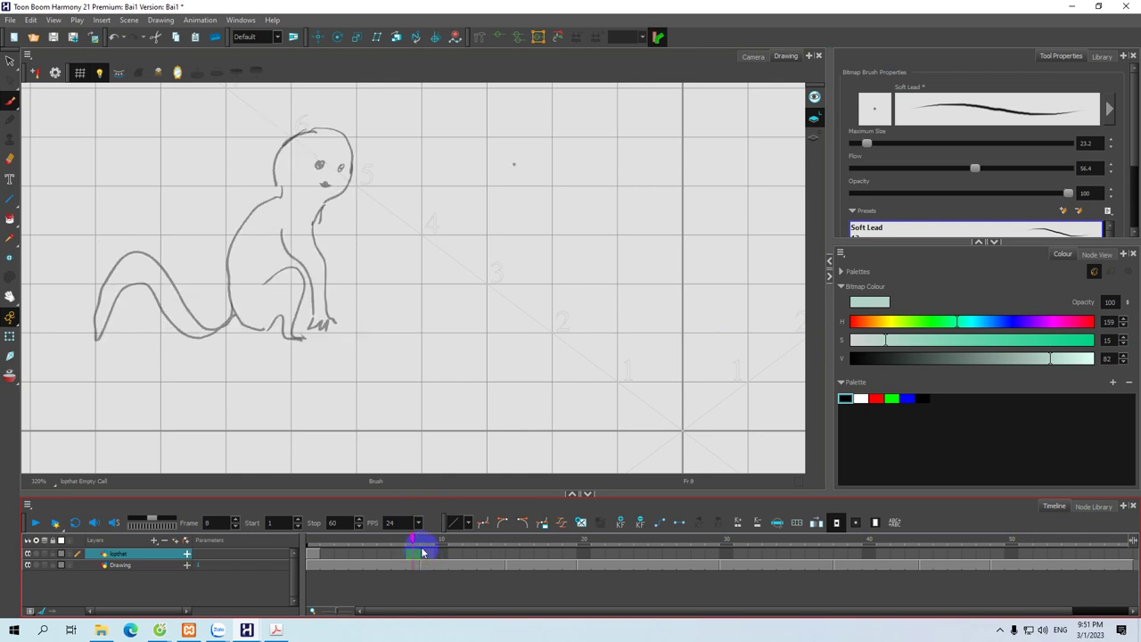
key("F5")
Step: At frame 9 of the bitmap layer, set a dark brown with hue 25 and value 21, and brush it onto the leaping figure's back
left_click(428, 554)
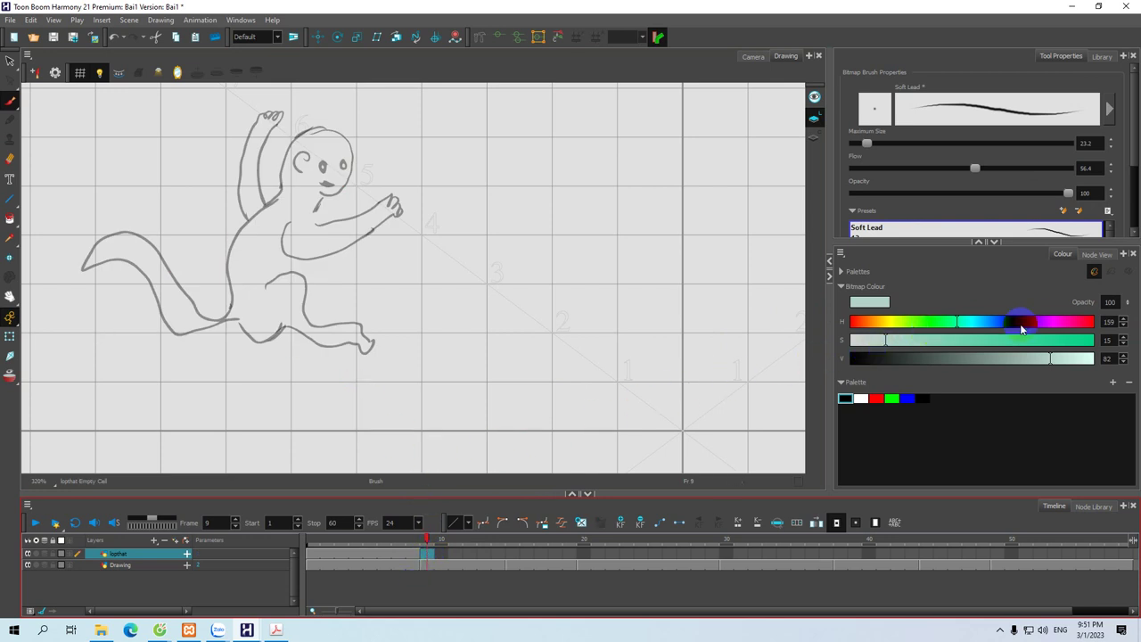
left_click_drag(984, 323, 859, 323)
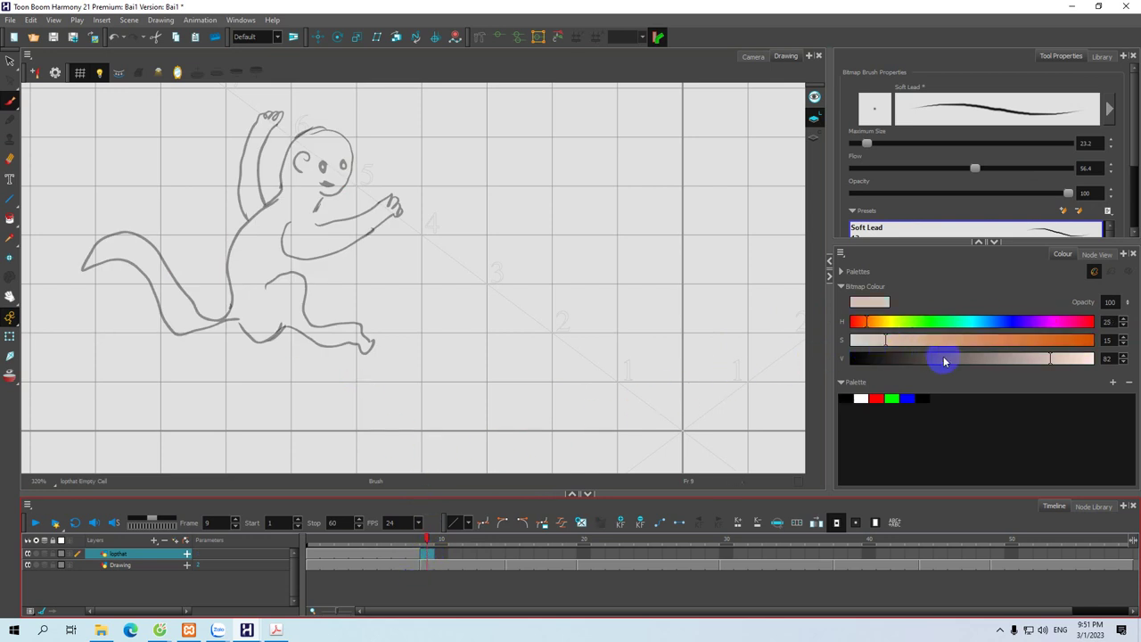
left_click_drag(891, 360, 901, 359)
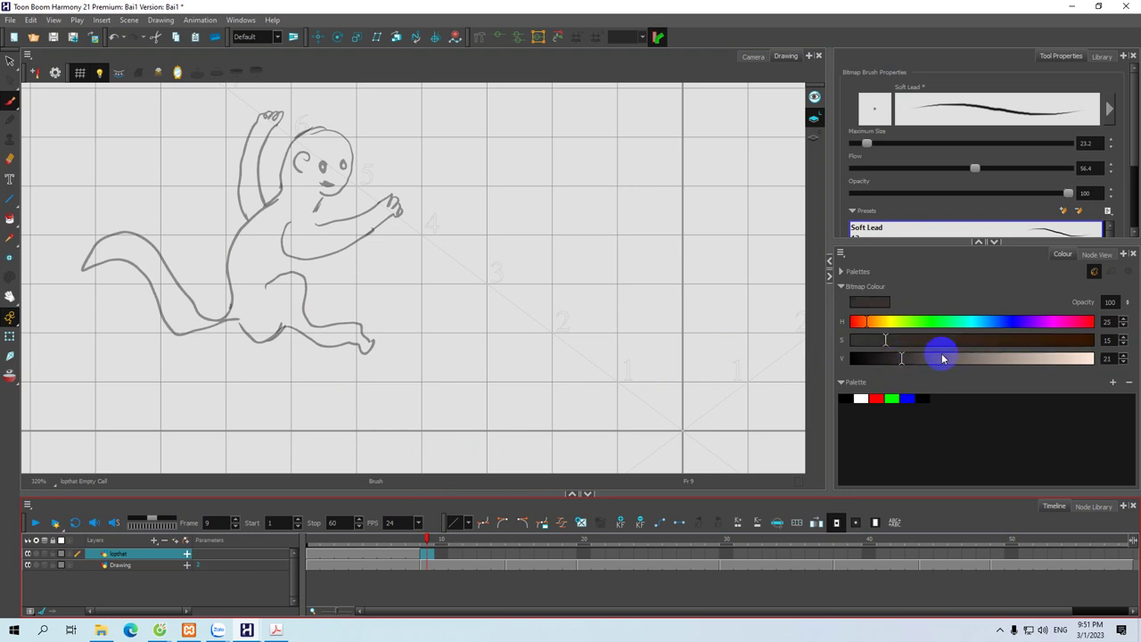
left_click_drag(1013, 339, 1047, 340)
key("space")
mouse_move(268, 258)
left_mouse_down()
mouse_move(275, 264)
mouse_move(267, 242)
mouse_move(254, 250)
left_mouse_up()
Step: Set the colour to saturation 86 and value 64, and paint the leaping figure's back orange-brown
left_click(1008, 357)
left_click(1058, 339)
mouse_move(288, 239)
left_mouse_down()
mouse_move(276, 229)
mouse_move(280, 209)
mouse_move(279, 242)
mouse_move(270, 216)
mouse_move(237, 267)
mouse_move(240, 312)
mouse_move(259, 251)
mouse_move(244, 274)
mouse_move(242, 261)
left_mouse_up()
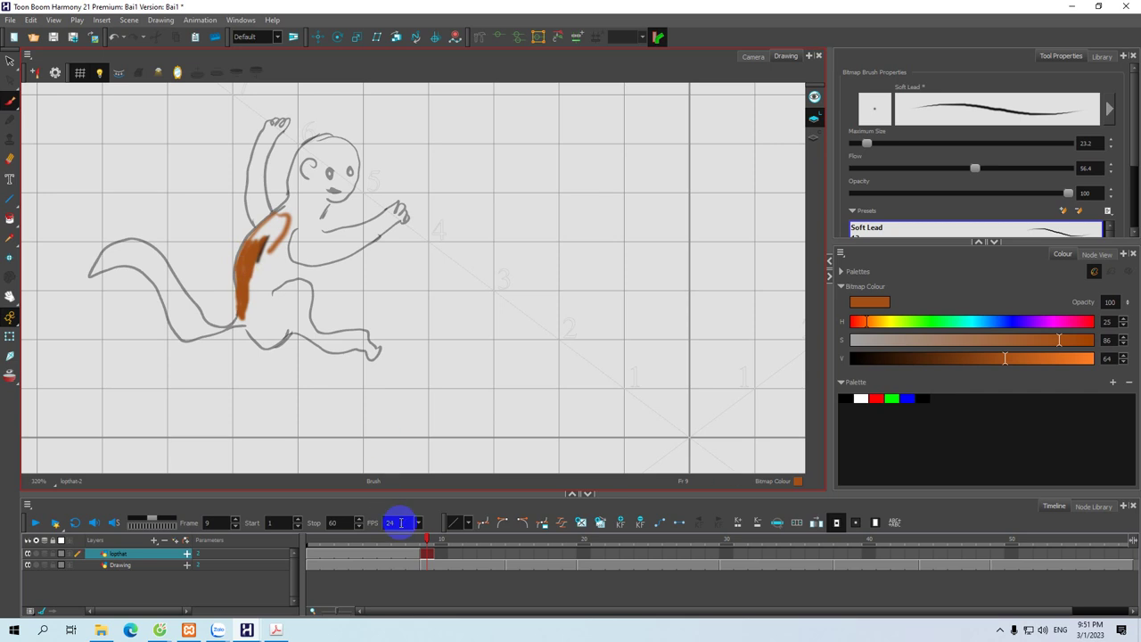
left_click(417, 554)
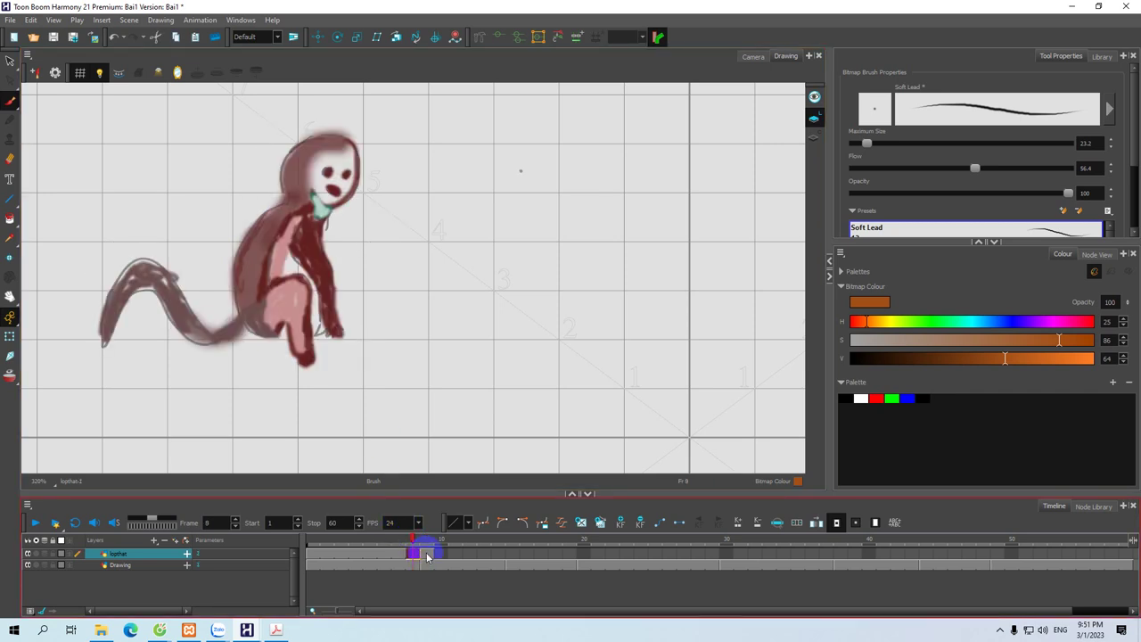
left_click(427, 554)
left_click(415, 555)
left_click(425, 555)
left_click_drag(272, 239, 263, 265)
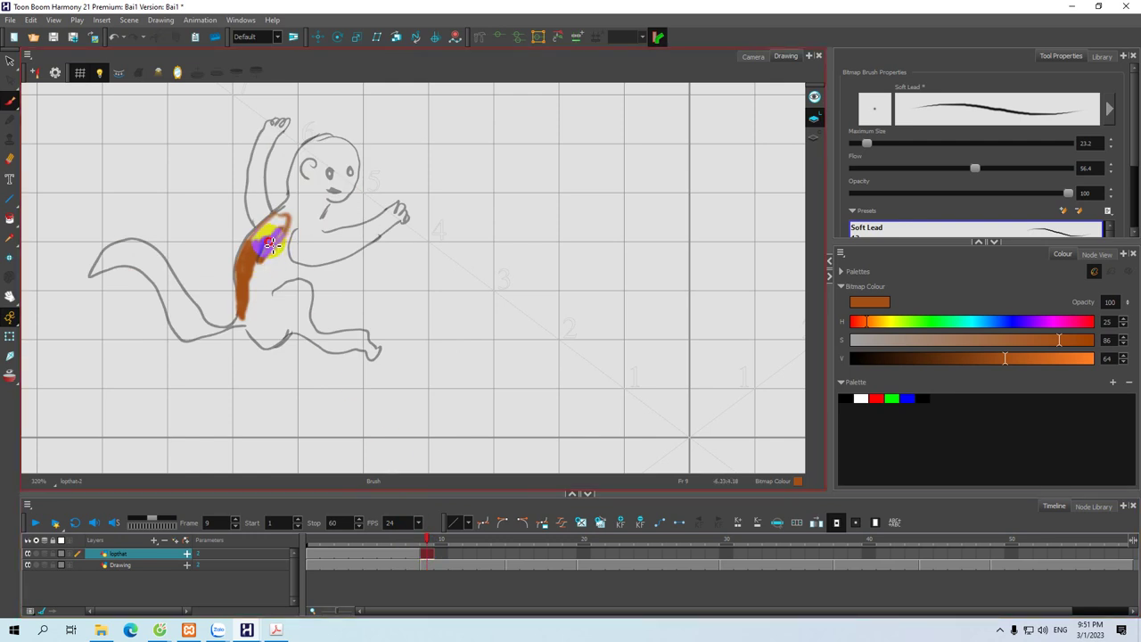
mouse_move(272, 235)
left_mouse_down()
mouse_move(298, 204)
mouse_move(271, 231)
mouse_move(248, 319)
mouse_move(263, 291)
mouse_move(250, 223)
mouse_move(237, 296)
mouse_move(237, 284)
mouse_move(256, 303)
mouse_move(248, 280)
mouse_move(272, 259)
mouse_move(307, 309)
mouse_move(291, 308)
mouse_move(275, 267)
mouse_move(317, 306)
mouse_move(262, 288)
mouse_move(225, 304)
mouse_move(214, 287)
mouse_move(251, 287)
mouse_move(218, 267)
mouse_move(231, 300)
mouse_move(241, 231)
mouse_move(287, 234)
left_mouse_up()
Step: Outline the tail in orange-brown, set the brush's maximum size to 35.2, and fill the tail
mouse_move(186, 205)
left_mouse_down()
mouse_move(223, 223)
mouse_move(174, 219)
mouse_move(200, 225)
mouse_move(253, 289)
mouse_move(301, 277)
mouse_move(255, 281)
left_mouse_up()
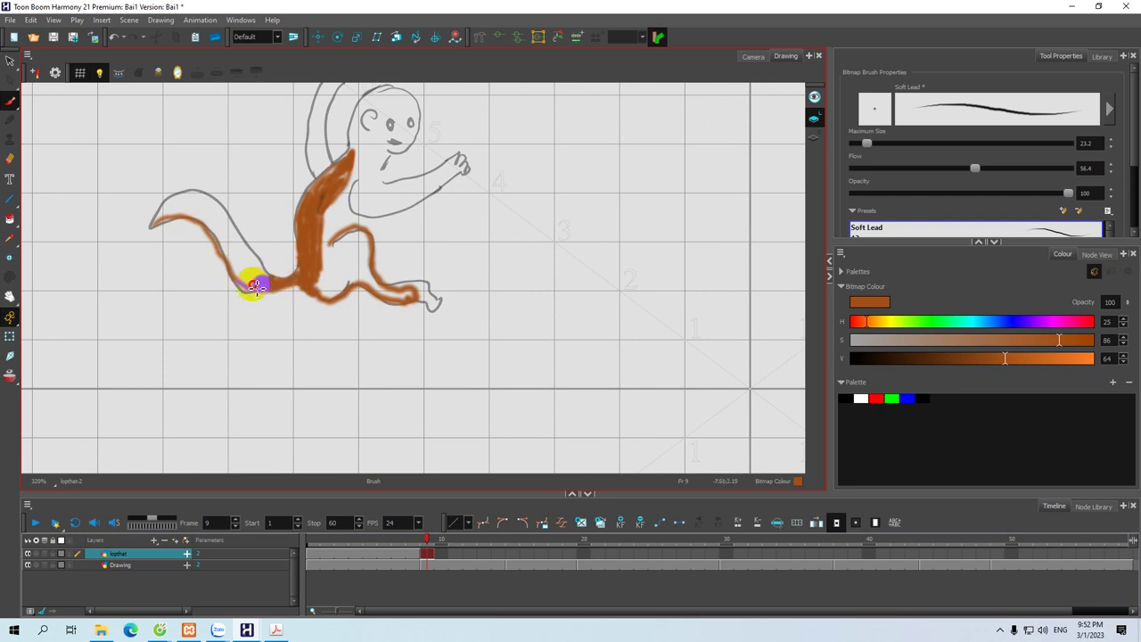
mouse_move(154, 225)
left_mouse_down()
mouse_move(190, 191)
mouse_move(277, 278)
mouse_move(293, 277)
mouse_move(275, 282)
mouse_move(209, 204)
mouse_move(204, 225)
mouse_move(225, 231)
mouse_move(205, 209)
mouse_move(184, 229)
mouse_move(219, 205)
mouse_move(244, 234)
mouse_move(223, 214)
mouse_move(227, 223)
mouse_move(208, 221)
mouse_move(224, 220)
mouse_move(277, 291)
mouse_move(287, 281)
mouse_move(248, 233)
mouse_move(288, 253)
left_mouse_up()
left_click_drag(867, 142, 874, 143)
mouse_move(209, 218)
left_mouse_down()
mouse_move(199, 214)
mouse_move(210, 214)
left_mouse_up()
key("space")
left_click_drag(317, 235, 281, 250)
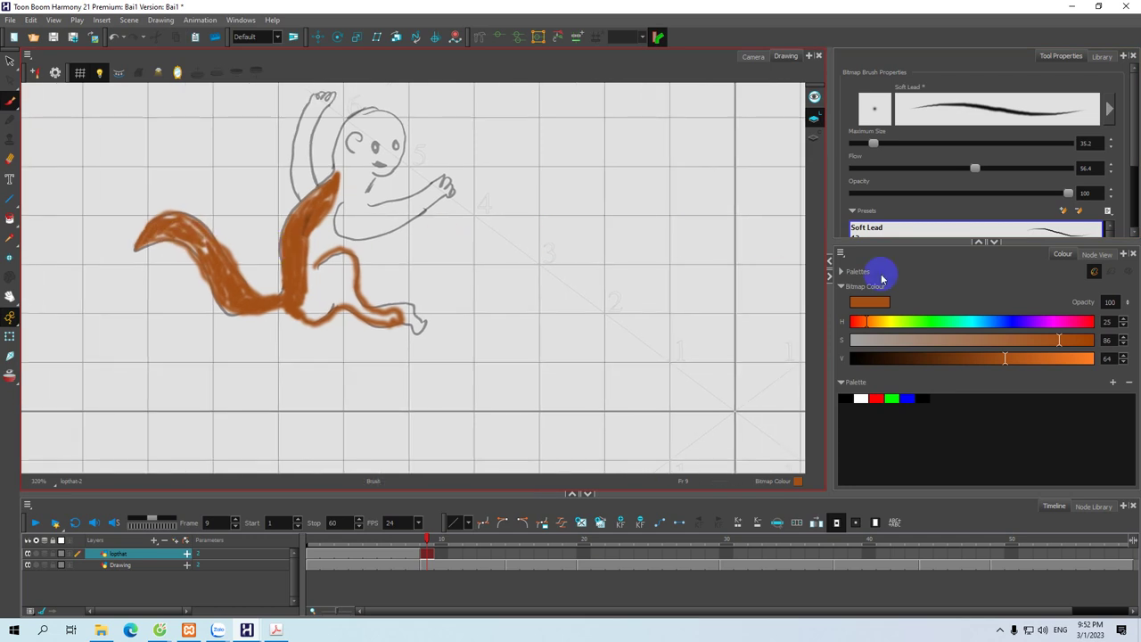
Step: Set the colour value to 34, try a dark brown stroke on the head and undo it
left_click(933, 358)
mouse_move(402, 145)
left_mouse_down()
mouse_move(363, 159)
mouse_move(356, 135)
mouse_move(348, 149)
left_mouse_up()
key("alt+s")
key("ctrl+z")
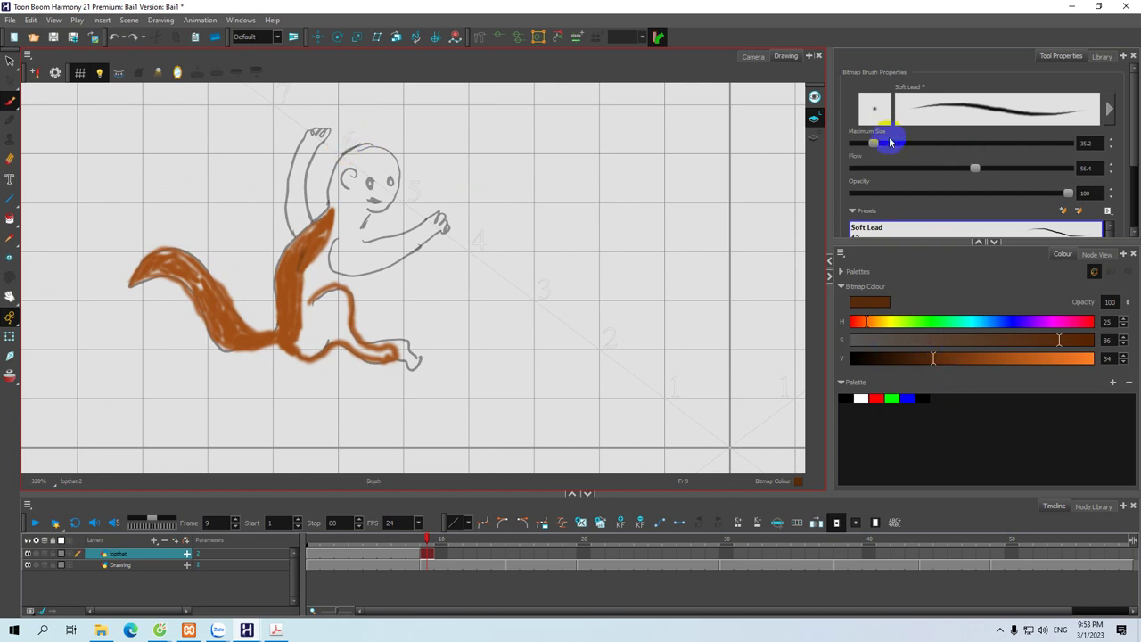
Step: Set the brush's maximum size to 8.8, and trace the head outline and facial features in dark brown
left_click_drag(872, 146, 860, 144)
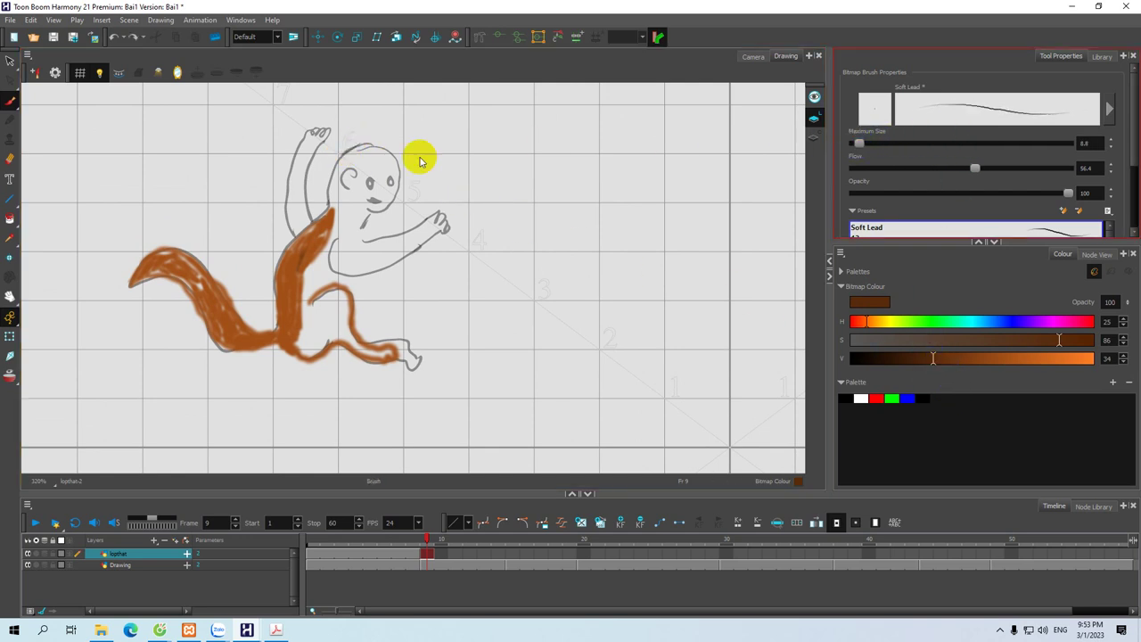
mouse_move(360, 144)
left_mouse_down()
mouse_move(332, 212)
mouse_move(361, 148)
mouse_move(393, 161)
mouse_move(353, 156)
mouse_move(379, 143)
mouse_move(400, 167)
mouse_move(397, 198)
mouse_move(367, 204)
mouse_move(373, 213)
mouse_move(373, 185)
mouse_move(393, 184)
mouse_move(379, 207)
mouse_move(337, 211)
left_mouse_up()
left_click(390, 183)
Step: Outline the raised arm and its hand in dark brown, and fill the arm with strokes
mouse_move(329, 144)
left_mouse_down()
mouse_move(309, 189)
mouse_move(313, 212)
mouse_move(308, 145)
mouse_move(301, 152)
mouse_move(299, 242)
left_mouse_up()
key("space")
left_click_drag(313, 194, 306, 229)
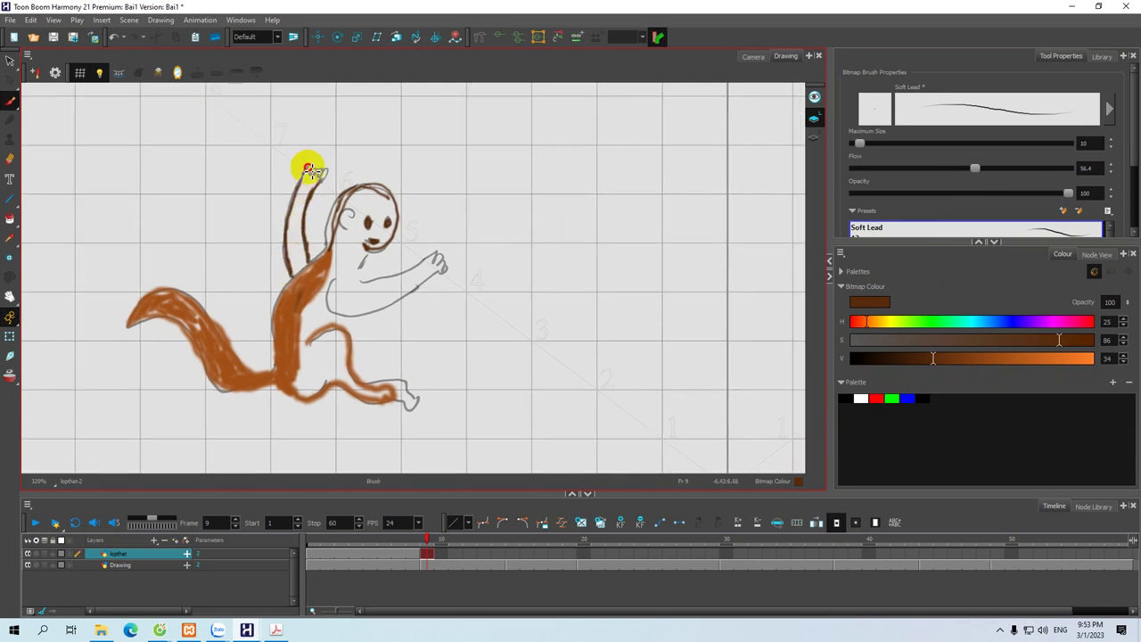
left_click_drag(327, 176, 307, 203)
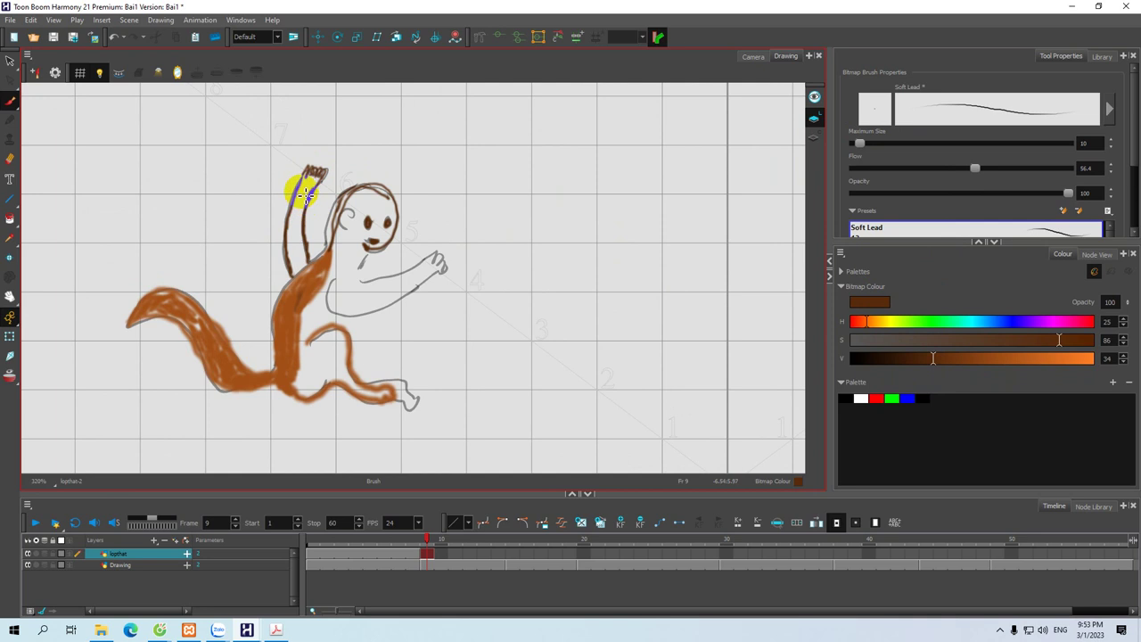
left_click_drag(292, 234, 301, 278)
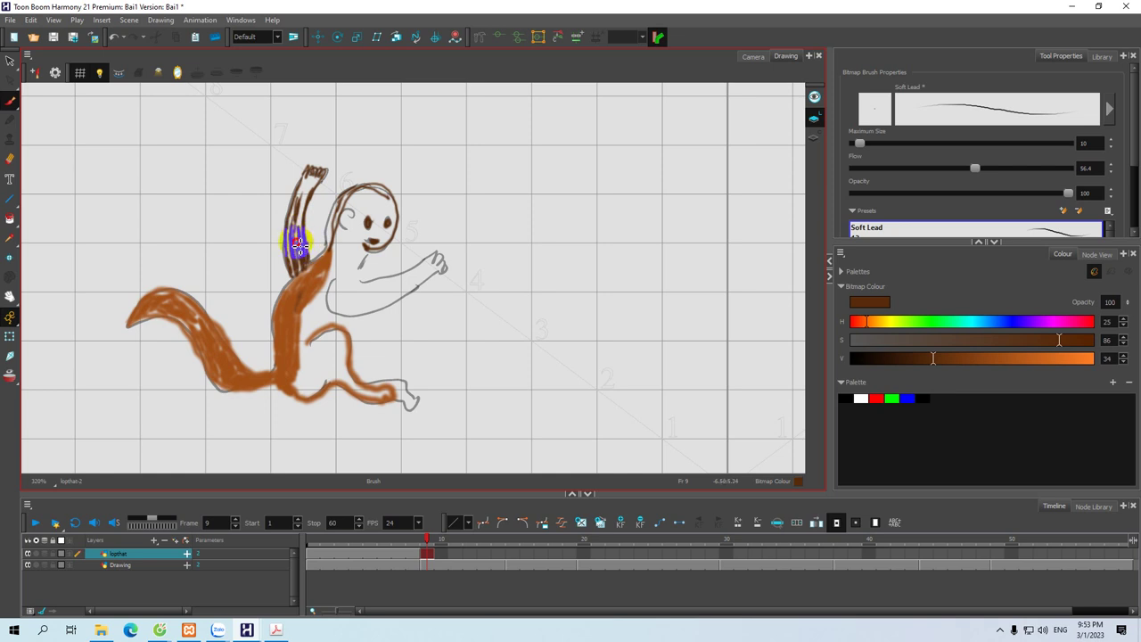
left_click_drag(297, 214, 290, 249)
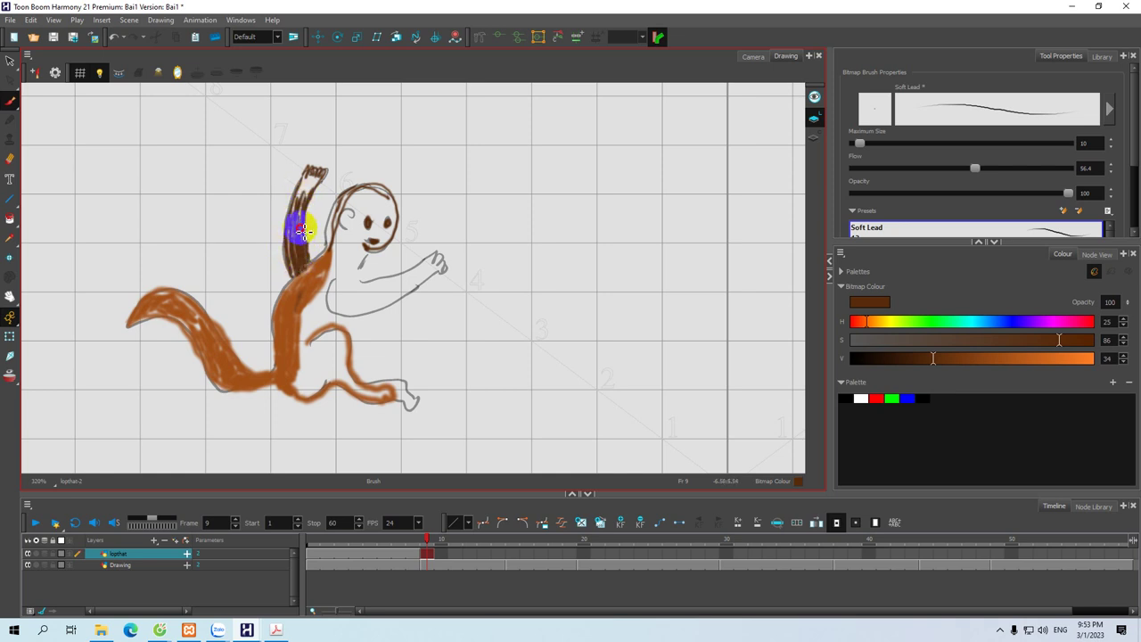
mouse_move(300, 203)
left_mouse_down()
mouse_move(293, 183)
mouse_move(316, 178)
mouse_move(301, 193)
left_mouse_up()
Step: Outline the outstretched arm, hand and neck in dark brown, and hatch the arm's interior
key("space")
mouse_move(323, 292)
left_mouse_down()
mouse_move(301, 260)
mouse_move(309, 266)
mouse_move(313, 249)
mouse_move(319, 284)
mouse_move(305, 270)
mouse_move(344, 283)
mouse_move(403, 251)
left_mouse_up()
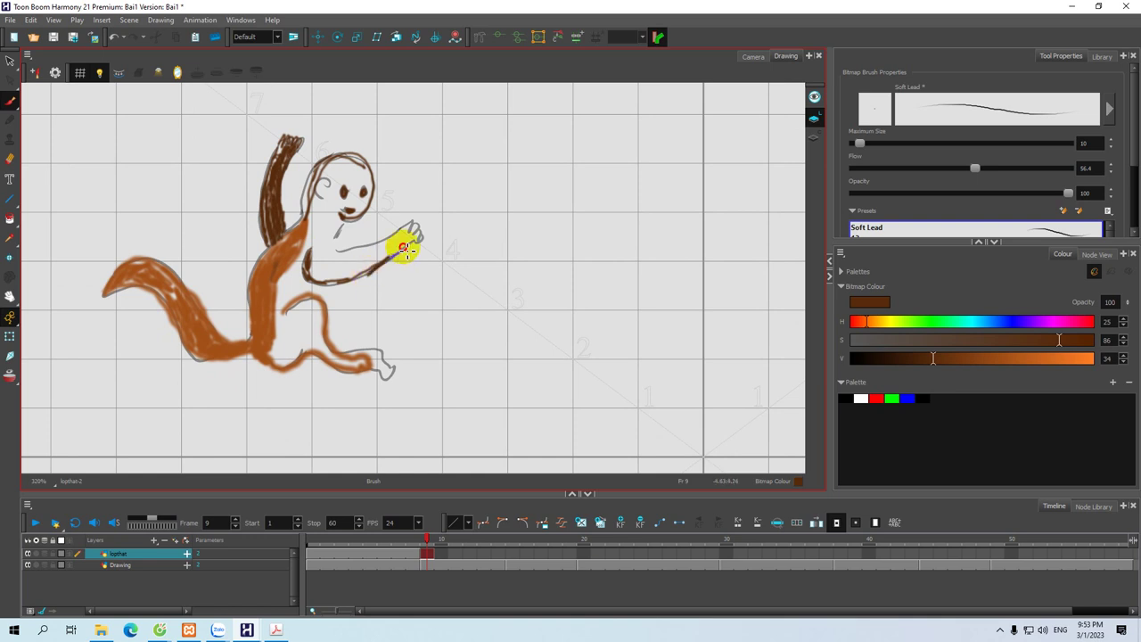
mouse_move(331, 229)
left_mouse_down()
mouse_move(346, 219)
mouse_move(326, 234)
mouse_move(341, 247)
mouse_move(415, 226)
mouse_move(357, 265)
mouse_move(331, 271)
mouse_move(314, 256)
left_mouse_up()
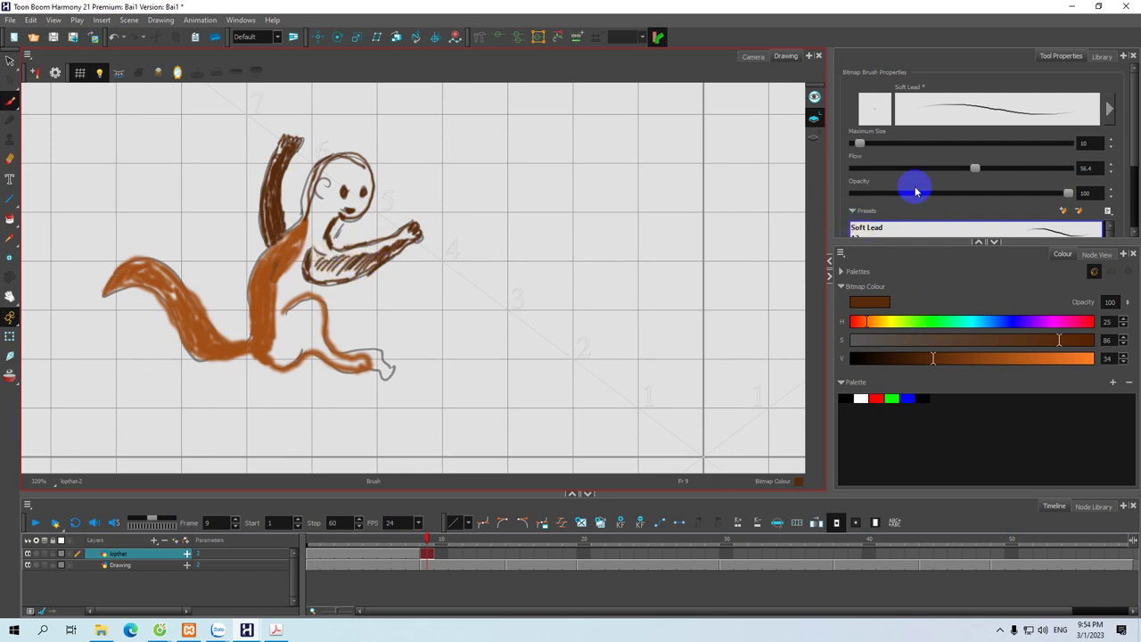
Step: Set the brush's maximum size to 24.4 and the colour saturation to 39, and paint the belly, leg, outstretched arm and neck grey-brown
left_click_drag(865, 144, 867, 142)
left_click_drag(343, 257, 306, 290)
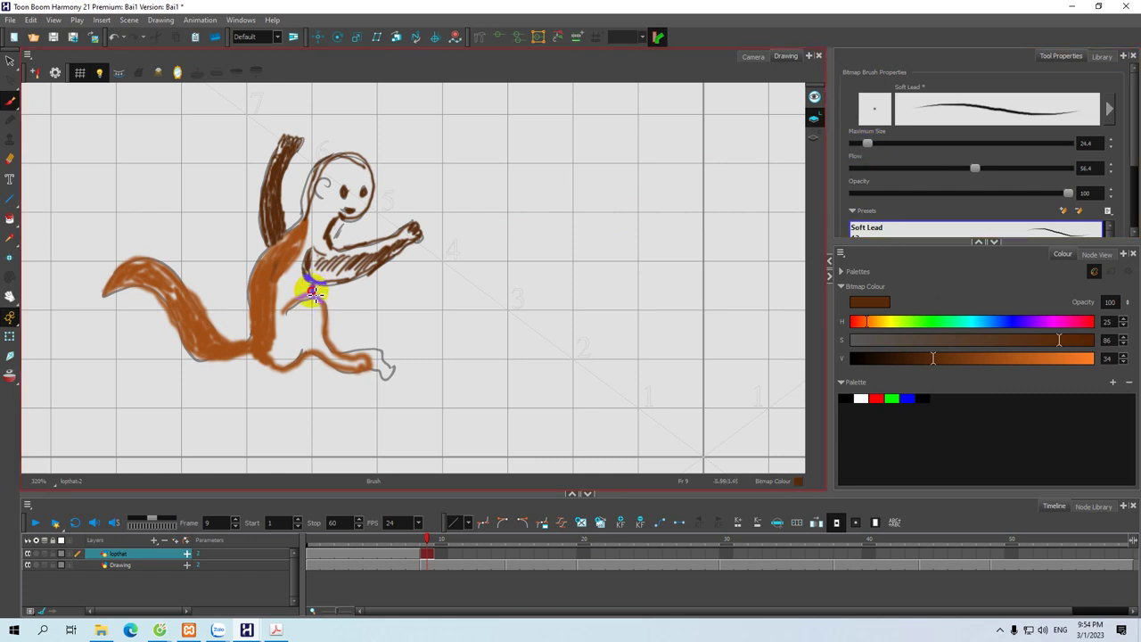
left_click(945, 339)
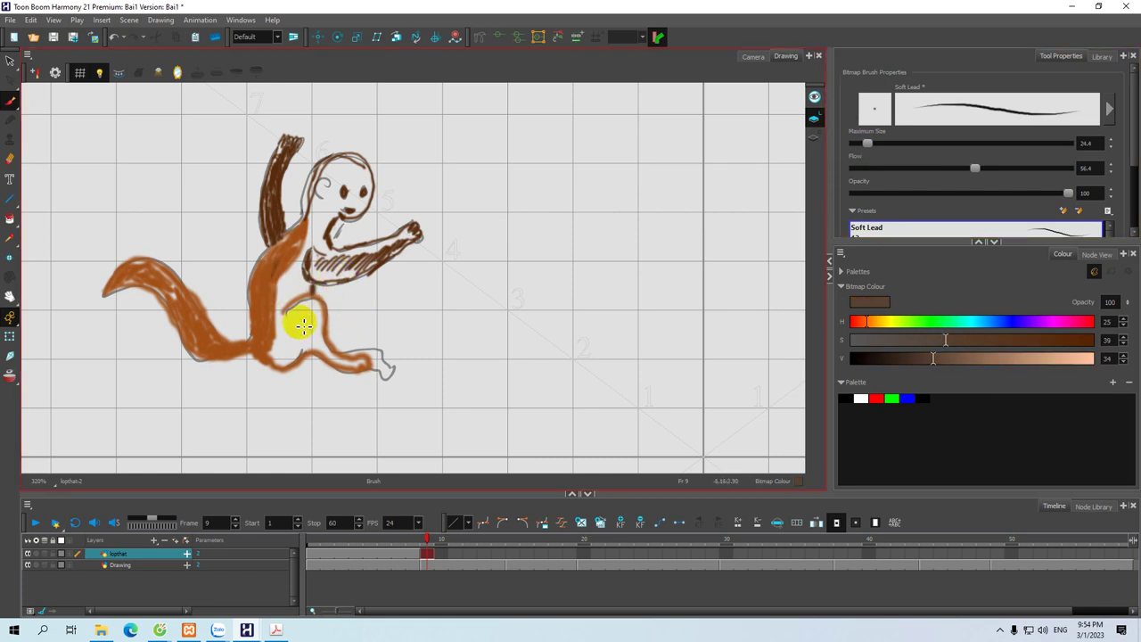
mouse_move(293, 321)
left_mouse_down()
mouse_move(275, 355)
mouse_move(298, 352)
mouse_move(295, 362)
mouse_move(293, 315)
mouse_move(283, 325)
mouse_move(307, 310)
mouse_move(300, 322)
mouse_move(321, 317)
mouse_move(304, 350)
mouse_move(312, 339)
mouse_move(366, 366)
mouse_move(331, 347)
mouse_move(314, 304)
mouse_move(281, 327)
mouse_move(309, 291)
mouse_move(280, 304)
mouse_move(287, 288)
mouse_move(276, 351)
mouse_move(285, 363)
mouse_move(307, 353)
mouse_move(309, 250)
mouse_move(295, 272)
mouse_move(306, 283)
mouse_move(306, 267)
mouse_move(310, 291)
mouse_move(312, 234)
mouse_move(323, 258)
mouse_move(305, 255)
mouse_move(316, 224)
mouse_move(300, 234)
mouse_move(379, 229)
mouse_move(301, 256)
mouse_move(370, 234)
mouse_move(355, 230)
mouse_move(382, 240)
left_mouse_up()
mouse_move(329, 211)
left_mouse_down()
mouse_move(330, 179)
mouse_move(342, 183)
mouse_move(331, 170)
mouse_move(318, 184)
mouse_move(311, 170)
mouse_move(318, 186)
mouse_move(339, 140)
mouse_move(382, 169)
mouse_move(370, 191)
mouse_move(334, 196)
mouse_move(347, 169)
left_mouse_up()
Step: Set the colour value to 68, and paint the head and neck light brown
left_click_drag(962, 358, 1015, 358)
left_click_drag(370, 140, 344, 153)
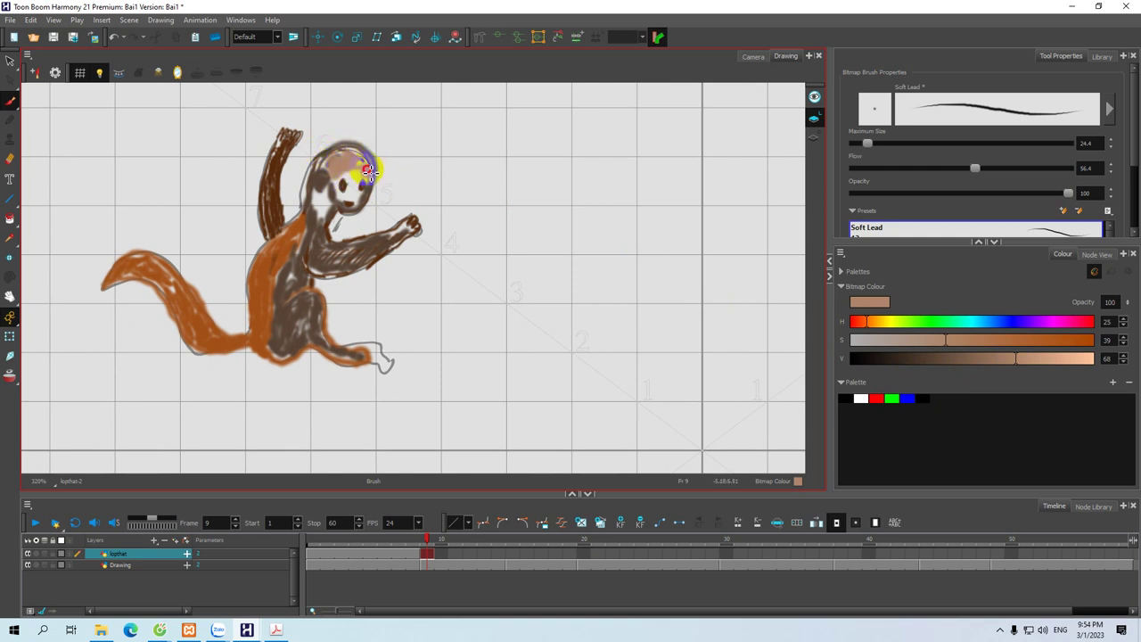
mouse_move(351, 157)
left_mouse_down()
mouse_move(304, 168)
mouse_move(313, 211)
mouse_move(326, 205)
left_mouse_up()
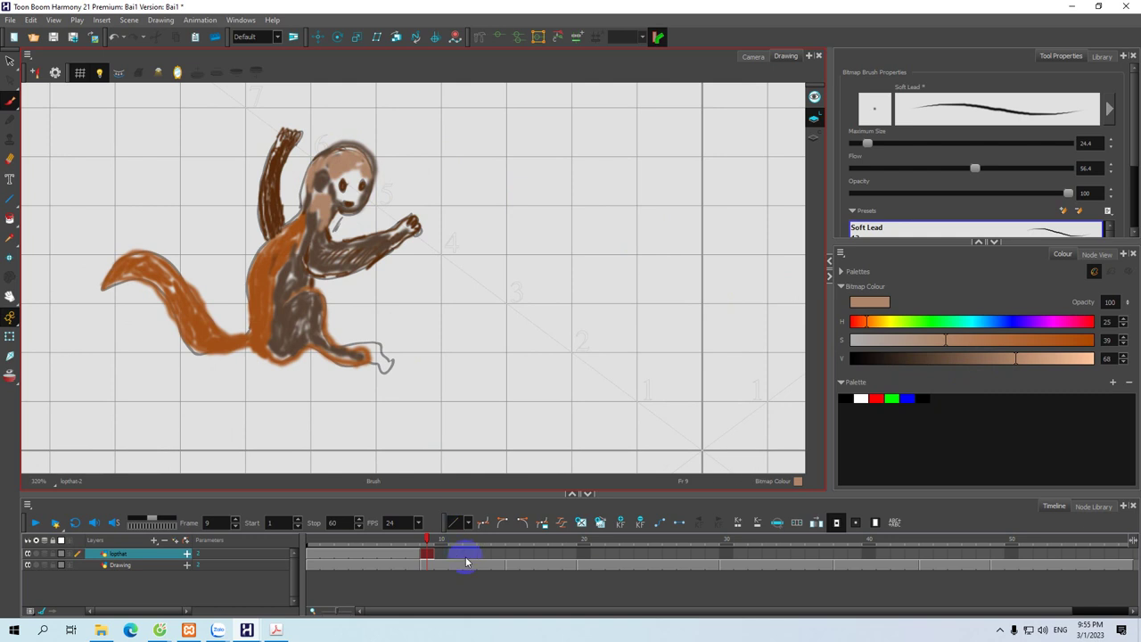
Step: Extend the painted leaping pose on the bitmap layer through frame 14, and scrub the timeline across the poses
left_click(502, 555)
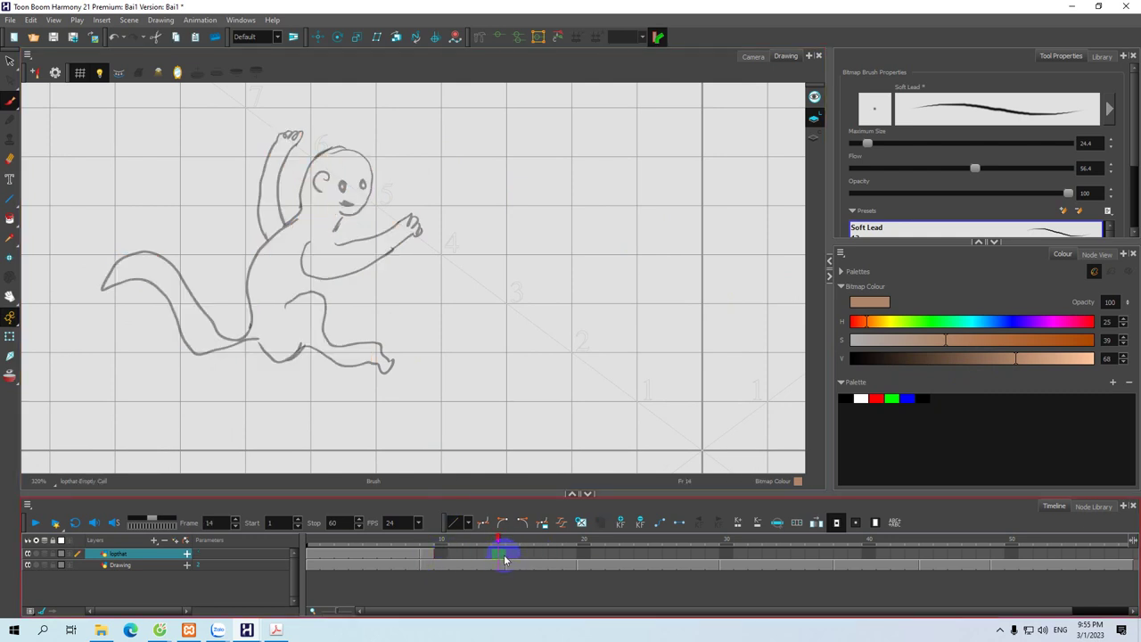
key("F5")
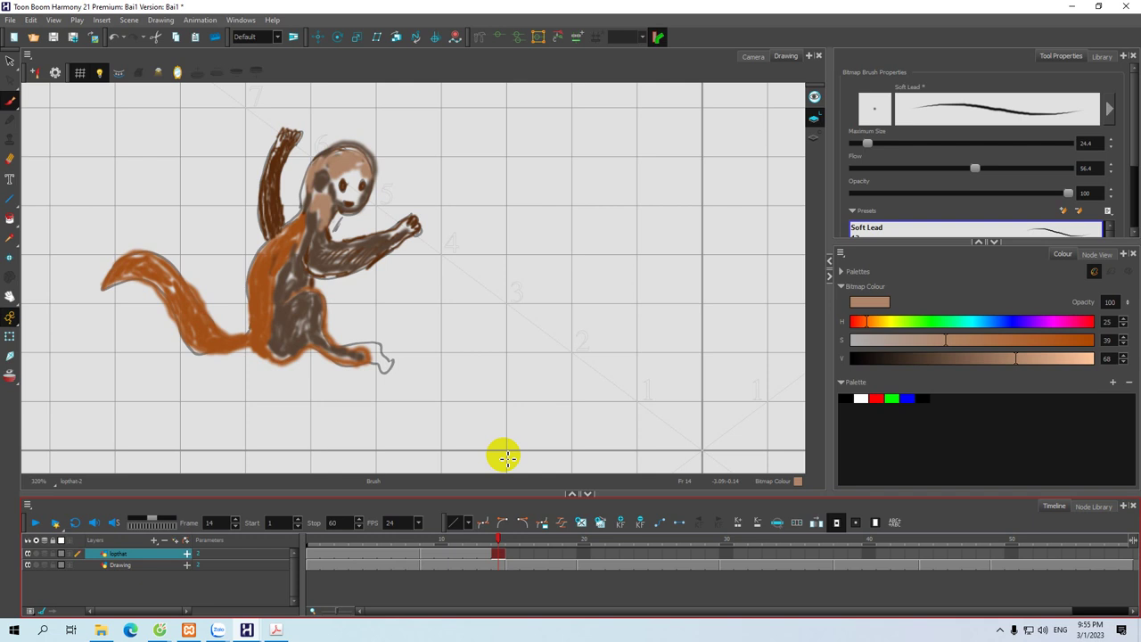
mouse_move(493, 540)
left_mouse_down()
mouse_move(362, 551)
mouse_move(428, 549)
mouse_move(418, 551)
left_mouse_up()
left_click_drag(437, 553, 514, 553)
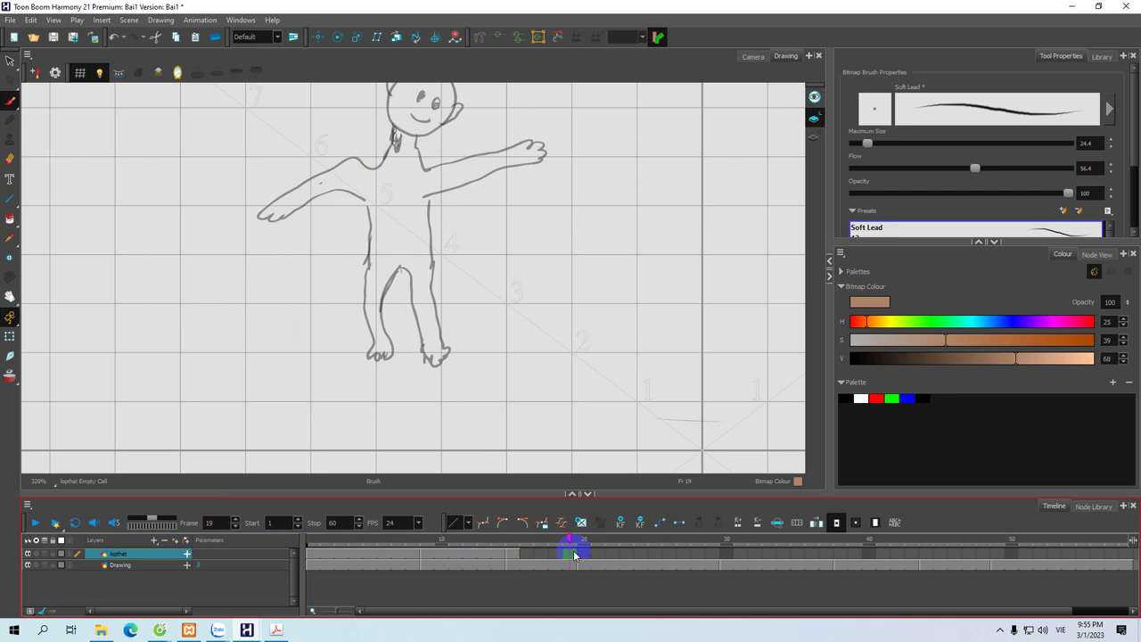
Step: Set the colour saturation to 97 and value to 33, and outline the open-armed pose's head and face in dark brown
left_click_drag(535, 383, 521, 408)
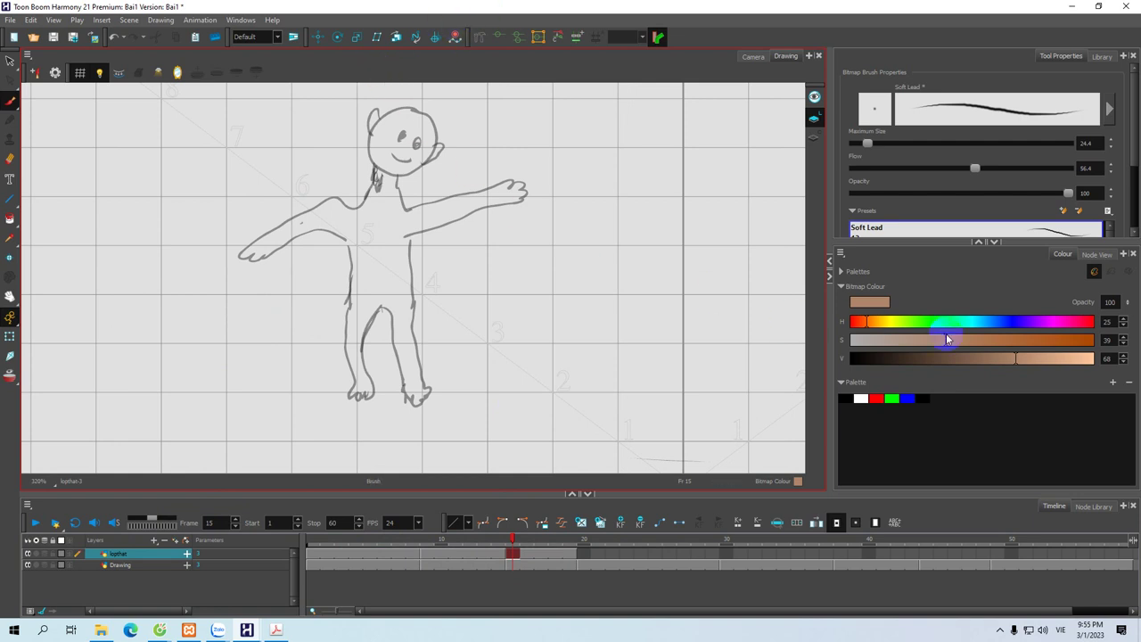
left_click(1073, 341)
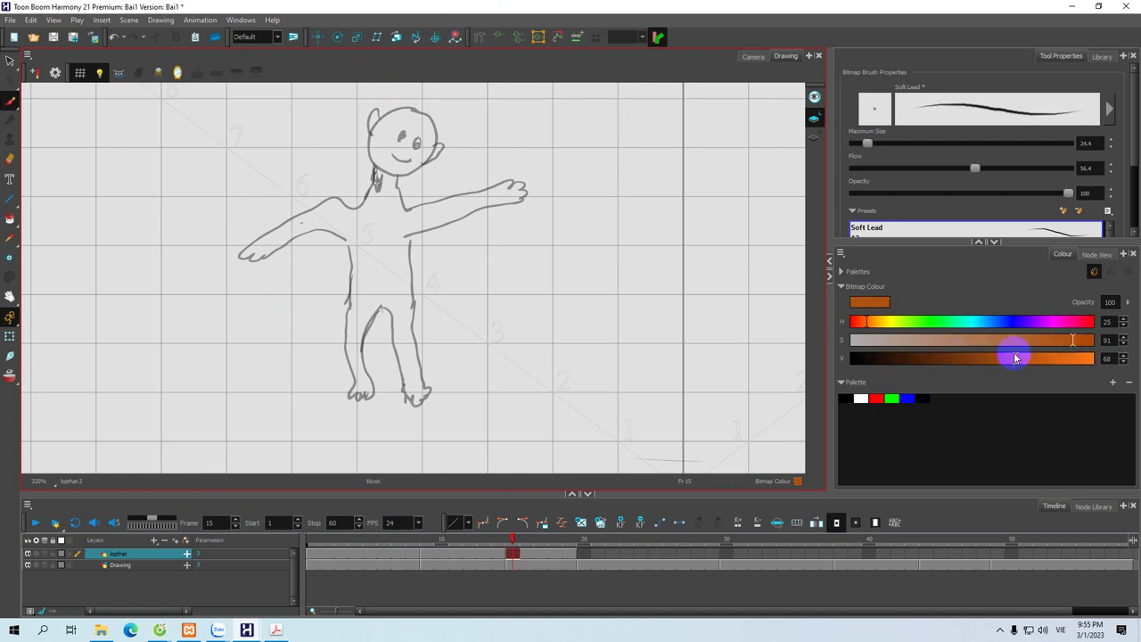
left_click(931, 358)
left_click(1086, 341)
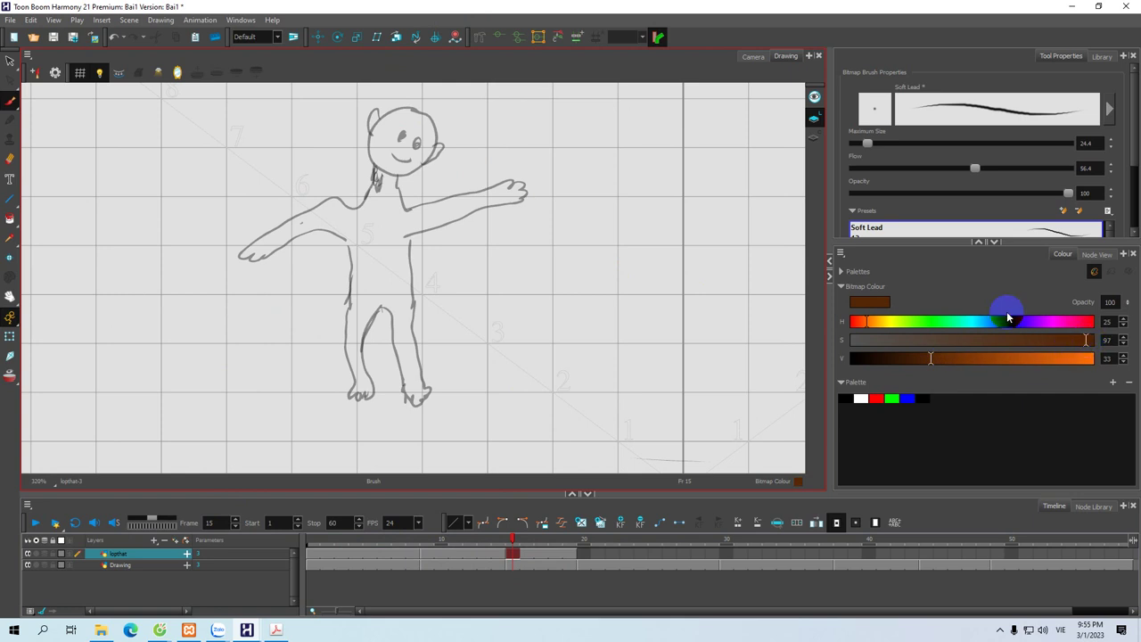
mouse_move(415, 107)
left_mouse_down()
mouse_move(380, 147)
mouse_move(375, 185)
mouse_move(393, 201)
mouse_move(430, 183)
mouse_move(431, 148)
mouse_move(403, 135)
mouse_move(389, 144)
mouse_move(393, 182)
mouse_move(408, 189)
mouse_move(422, 171)
mouse_move(404, 158)
mouse_move(433, 184)
left_mouse_up()
mouse_move(378, 136)
left_mouse_down()
mouse_move(363, 152)
mouse_move(375, 160)
left_mouse_up()
Step: Outline the neck, torso, legs, belly patch and one outstretched arm of the open-armed pose in dark brown
mouse_move(377, 216)
left_mouse_down()
mouse_move(374, 171)
mouse_move(366, 212)
mouse_move(374, 195)
mouse_move(347, 237)
mouse_move(356, 314)
mouse_move(346, 263)
left_mouse_up()
mouse_move(365, 136)
left_mouse_down()
mouse_move(387, 158)
mouse_move(395, 256)
left_mouse_up()
mouse_move(342, 203)
left_mouse_down()
mouse_move(349, 182)
mouse_move(351, 224)
mouse_move(362, 234)
mouse_move(378, 223)
mouse_move(369, 168)
mouse_move(344, 178)
left_mouse_up()
key("space")
mouse_move(379, 243)
left_mouse_down()
mouse_move(378, 227)
mouse_move(351, 257)
mouse_move(344, 297)
left_mouse_up()
mouse_move(331, 226)
left_mouse_down()
mouse_move(333, 336)
mouse_move(356, 329)
mouse_move(349, 306)
mouse_move(353, 335)
left_mouse_up()
left_click_drag(382, 290, 369, 286)
mouse_move(351, 237)
left_mouse_down()
mouse_move(374, 321)
mouse_move(388, 337)
mouse_move(380, 232)
left_mouse_up()
left_click_drag(368, 223, 376, 284)
mouse_move(408, 211)
left_mouse_down()
mouse_move(385, 210)
mouse_move(390, 191)
mouse_move(408, 190)
mouse_move(402, 212)
mouse_move(368, 231)
mouse_move(438, 209)
mouse_move(443, 184)
mouse_move(461, 181)
mouse_move(453, 207)
mouse_move(437, 207)
left_mouse_up()
left_click_drag(294, 209, 344, 216)
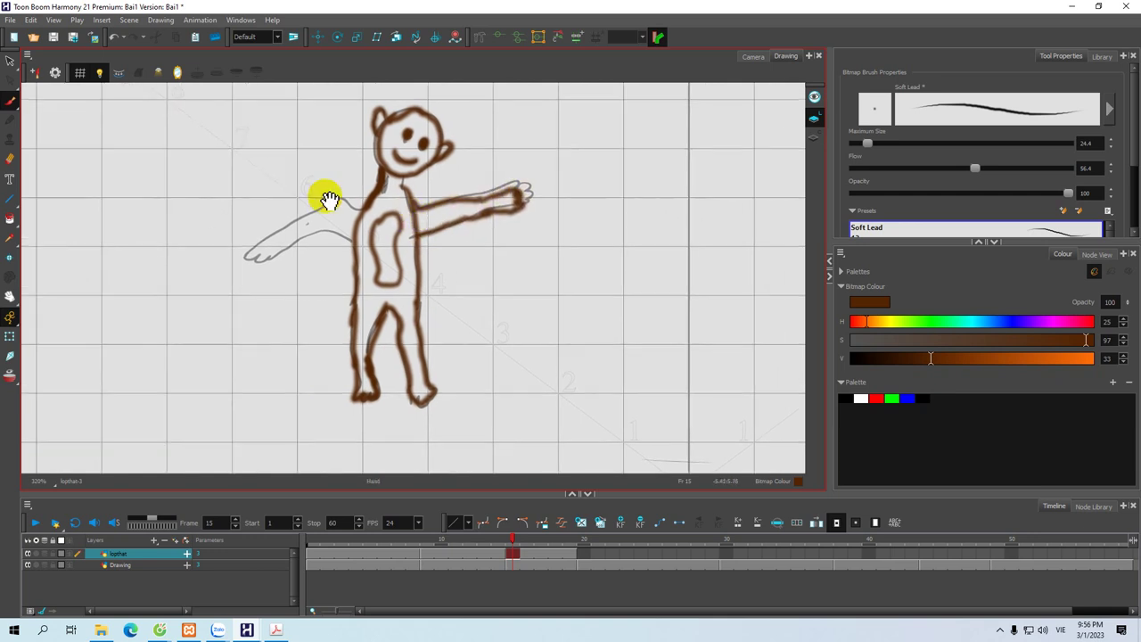
Step: Draw the other arm raised above its sketched position with a closed hand, and fill both arms in dark brown
mouse_move(241, 200)
left_mouse_down()
mouse_move(317, 193)
mouse_move(367, 216)
mouse_move(282, 215)
mouse_move(301, 193)
mouse_move(340, 209)
mouse_move(320, 229)
mouse_move(332, 230)
mouse_move(264, 224)
left_mouse_up()
key("ctrl+z")
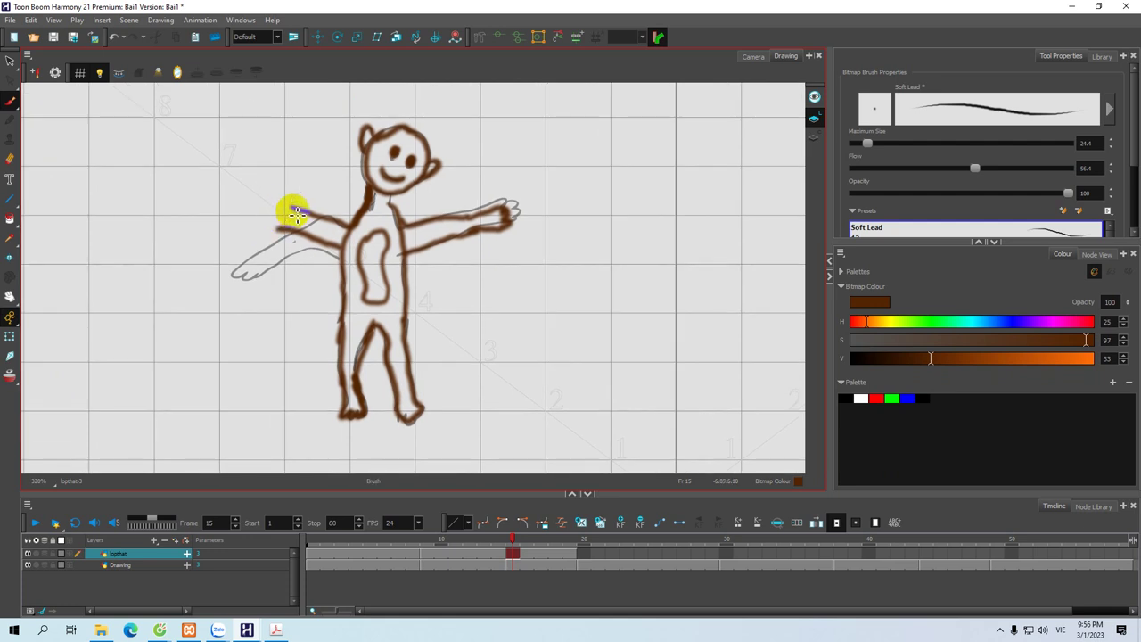
left_click_drag(300, 228, 344, 241)
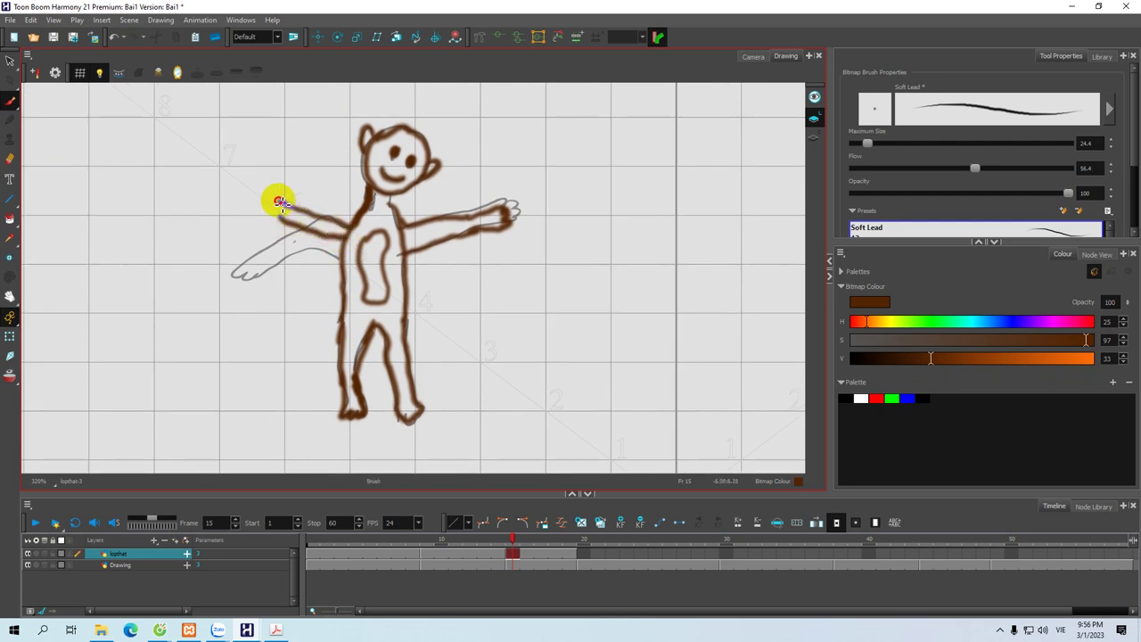
mouse_move(271, 203)
left_mouse_down()
mouse_move(262, 209)
mouse_move(279, 219)
left_mouse_up()
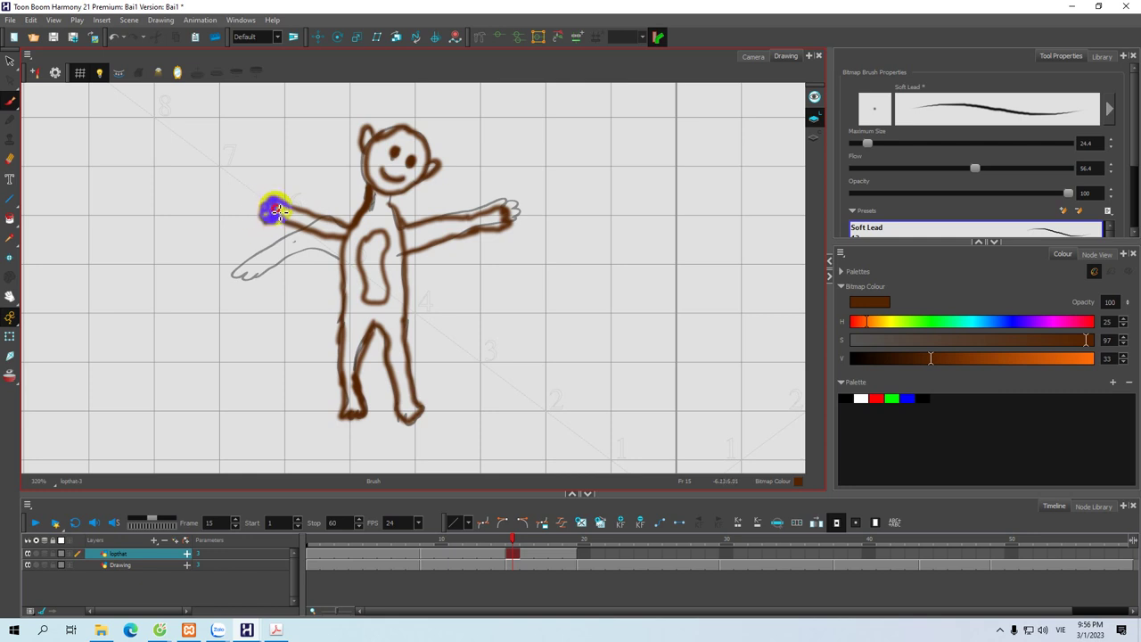
mouse_move(312, 226)
left_mouse_down()
mouse_move(345, 228)
mouse_move(304, 221)
mouse_move(436, 245)
mouse_move(419, 242)
mouse_move(436, 234)
mouse_move(412, 249)
mouse_move(502, 219)
mouse_move(410, 239)
mouse_move(406, 281)
mouse_move(349, 300)
left_mouse_up()
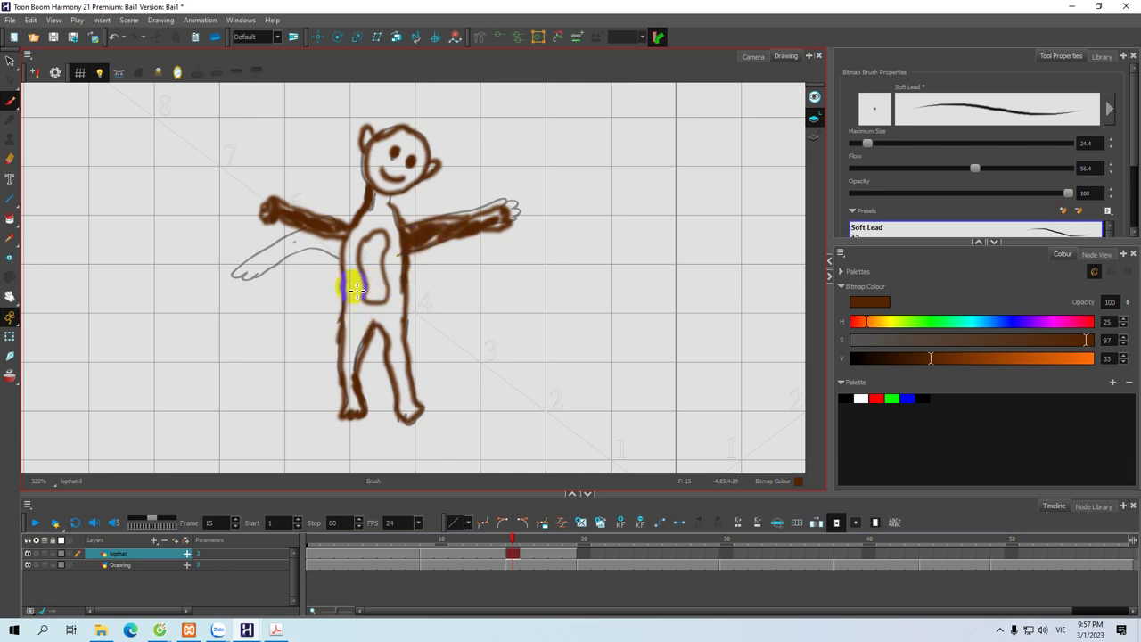
Step: Set the colour value to 59, and fill the torso, legs, neck and head orange-brown, leaving the belly patch unpainted
left_click(977, 358)
left_click_drag(985, 360, 994, 358)
mouse_move(427, 212)
left_mouse_down()
mouse_move(368, 223)
mouse_move(354, 248)
mouse_move(356, 350)
mouse_move(364, 330)
mouse_move(346, 366)
mouse_move(354, 391)
mouse_move(366, 331)
mouse_move(357, 305)
mouse_move(349, 328)
mouse_move(355, 255)
mouse_move(376, 203)
mouse_move(350, 262)
mouse_move(389, 201)
mouse_move(397, 296)
mouse_move(394, 220)
mouse_move(380, 222)
mouse_move(358, 264)
mouse_move(366, 291)
mouse_move(383, 263)
mouse_move(374, 328)
mouse_move(391, 367)
mouse_move(379, 308)
mouse_move(339, 287)
mouse_move(369, 295)
mouse_move(348, 295)
mouse_move(326, 326)
mouse_move(326, 375)
mouse_move(323, 353)
mouse_move(354, 301)
mouse_move(345, 274)
mouse_move(382, 260)
left_mouse_up()
key("space")
left_click_drag(367, 167, 370, 201)
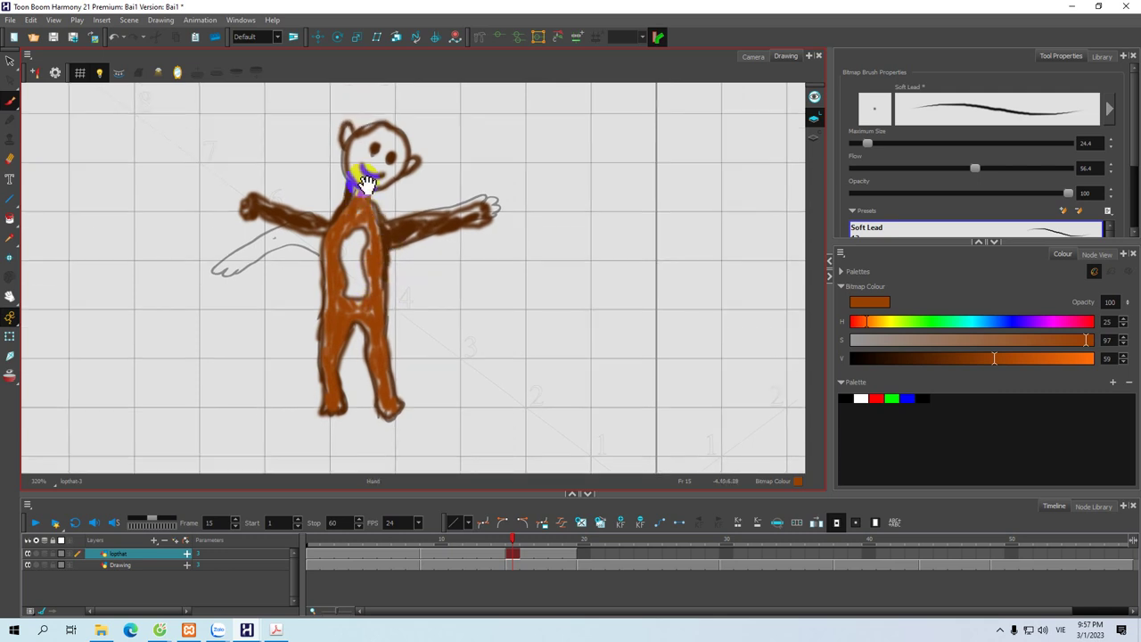
mouse_move(398, 136)
left_mouse_down()
mouse_move(396, 174)
mouse_move(377, 151)
mouse_move(380, 136)
mouse_move(364, 145)
mouse_move(361, 179)
mouse_move(379, 186)
mouse_move(399, 172)
mouse_move(383, 189)
mouse_move(365, 185)
mouse_move(352, 156)
mouse_move(356, 171)
mouse_move(357, 143)
mouse_move(395, 130)
left_mouse_up()
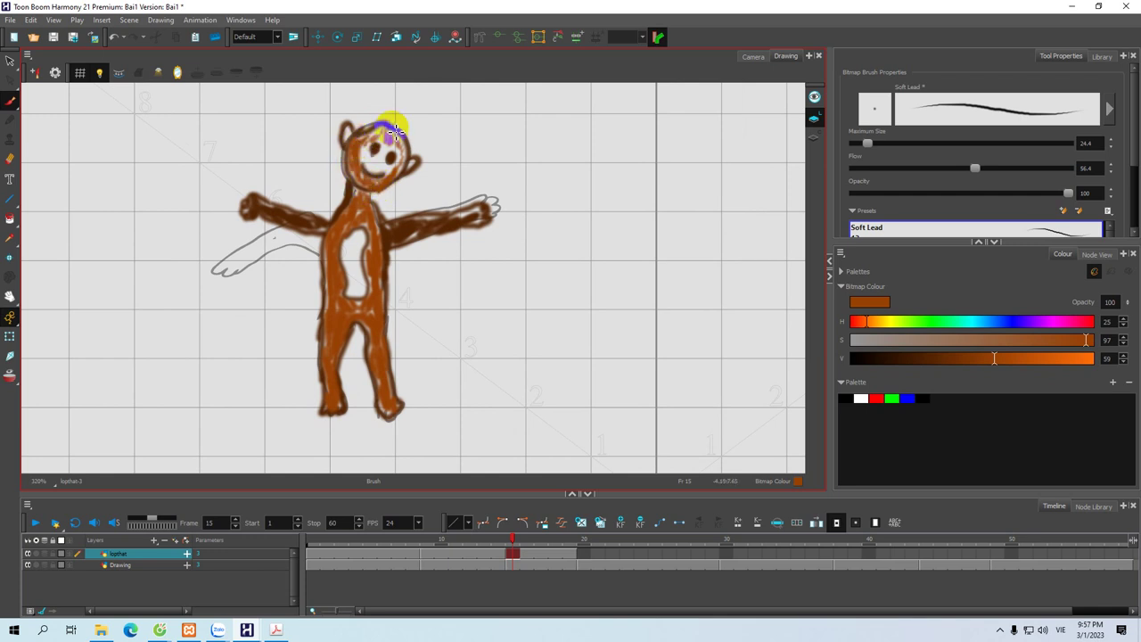
Step: Start a new bitmap-layer drawing at frame 20 for the back-view pose and expose it through frame 29
left_click(631, 522)
left_click(515, 540)
mouse_move(512, 538)
left_mouse_down()
mouse_move(395, 548)
mouse_move(515, 551)
mouse_move(313, 540)
mouse_move(580, 540)
mouse_move(582, 554)
left_mouse_up()
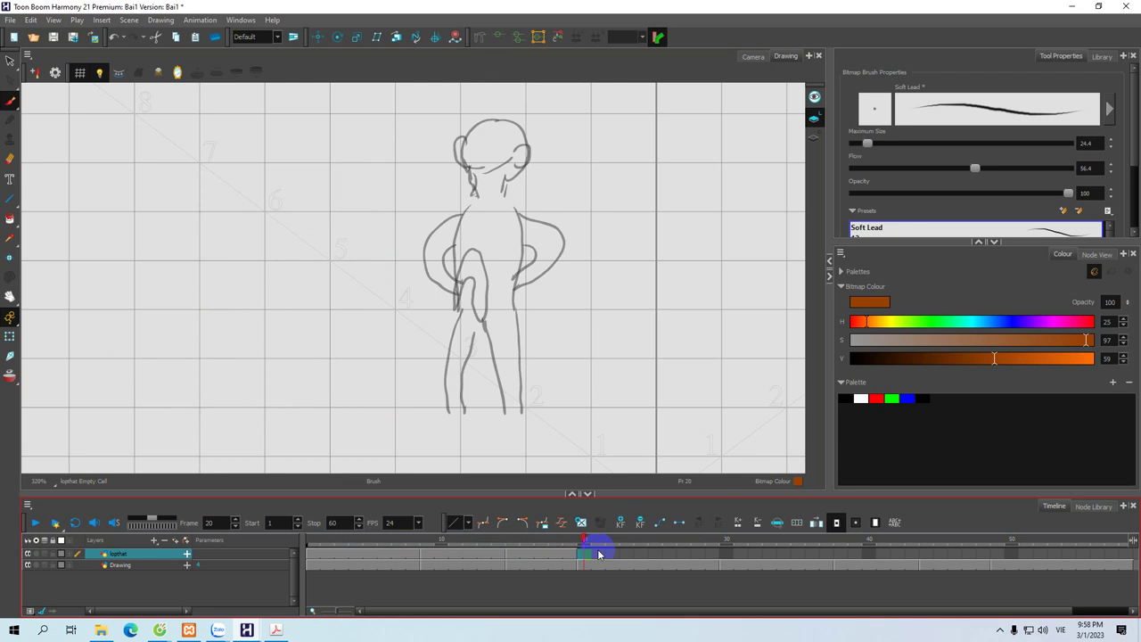
left_click(711, 554)
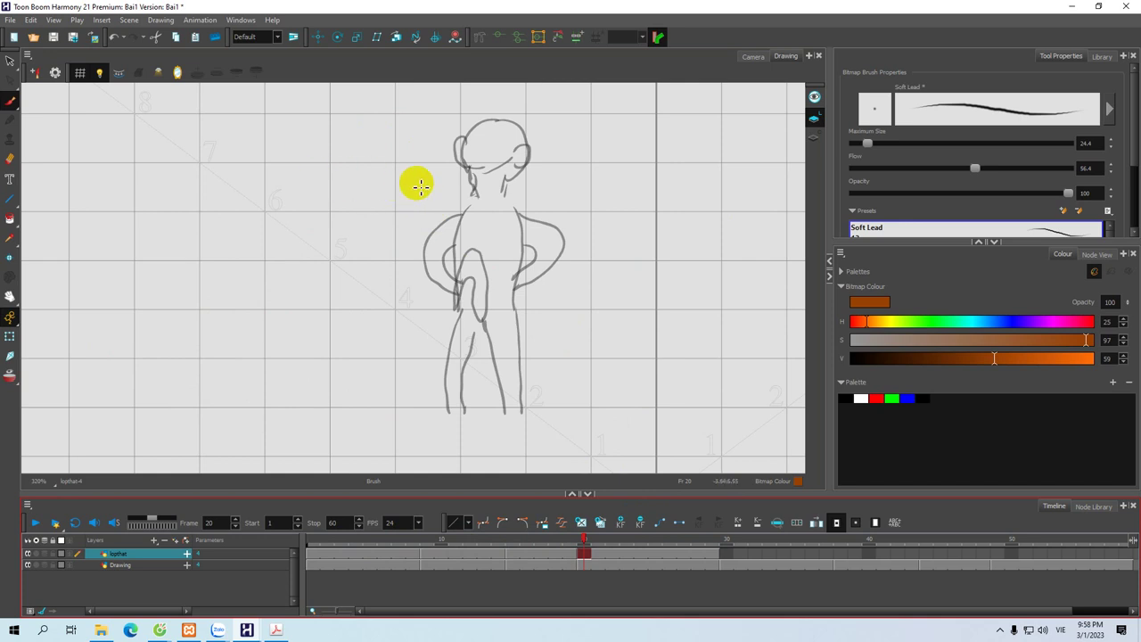
Step: Paint the back-view figure's head and neck orange-brown with the colour value at 59
mouse_move(458, 209)
left_mouse_down()
mouse_move(382, 212)
mouse_move(387, 186)
mouse_move(372, 199)
left_mouse_up()
left_click_drag(988, 361, 994, 359)
mouse_move(375, 140)
left_mouse_down()
mouse_move(348, 158)
mouse_move(351, 133)
mouse_move(341, 140)
mouse_move(369, 122)
mouse_move(399, 149)
mouse_move(390, 195)
mouse_move(354, 183)
mouse_move(358, 207)
left_mouse_up()
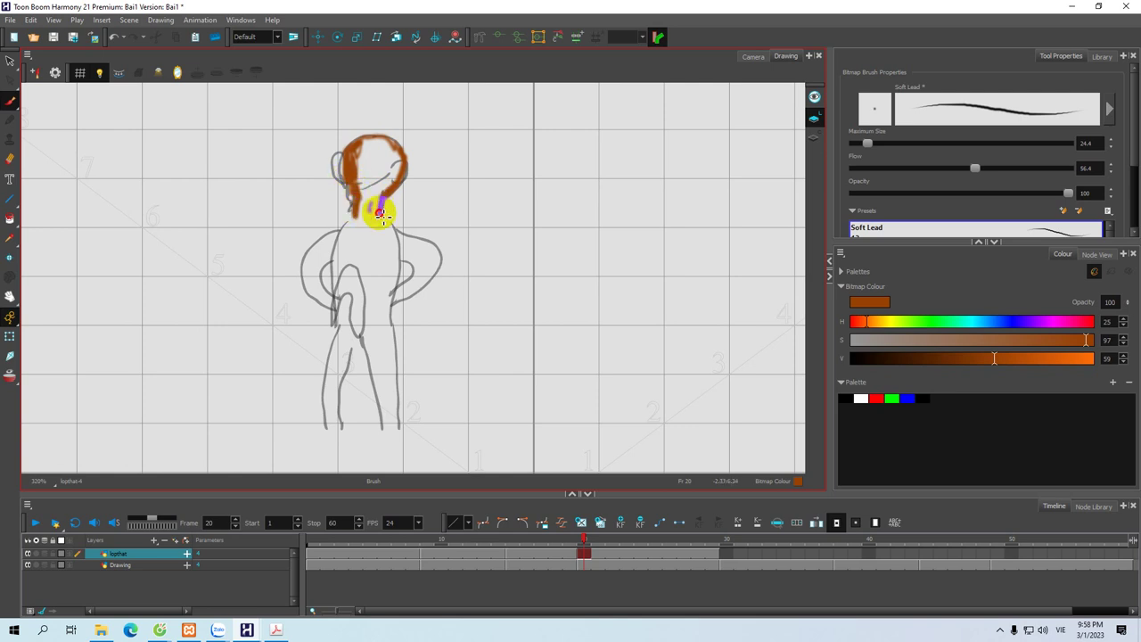
key("space")
left_click_drag(378, 159, 375, 185)
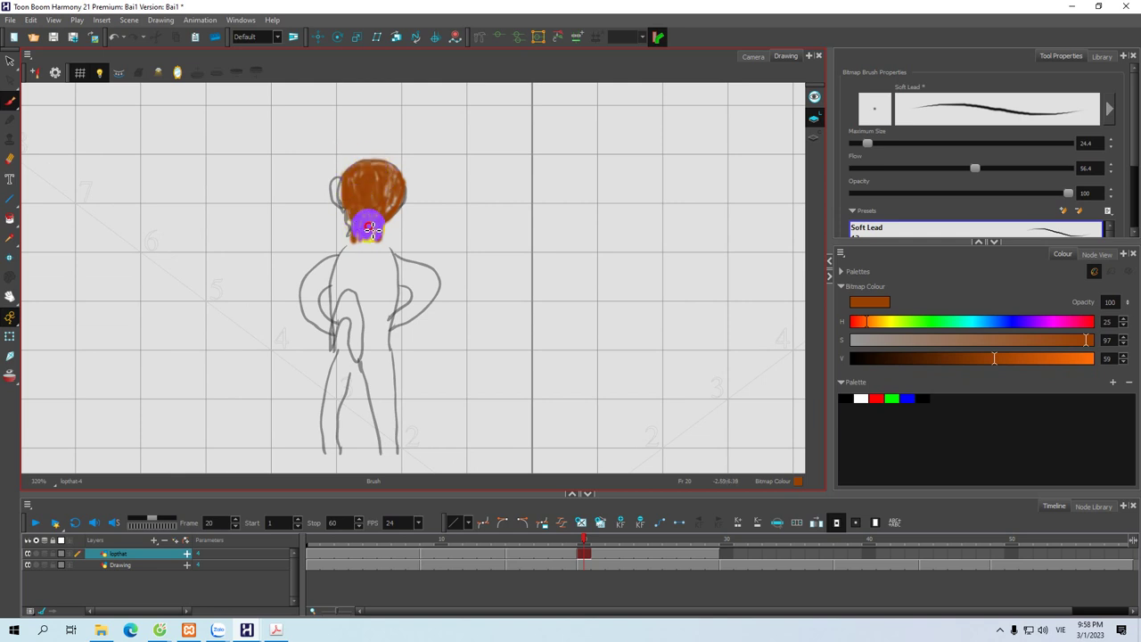
Step: Set the colour value to 24, and paint both ears of the back-view figure very dark brown
left_click(909, 357)
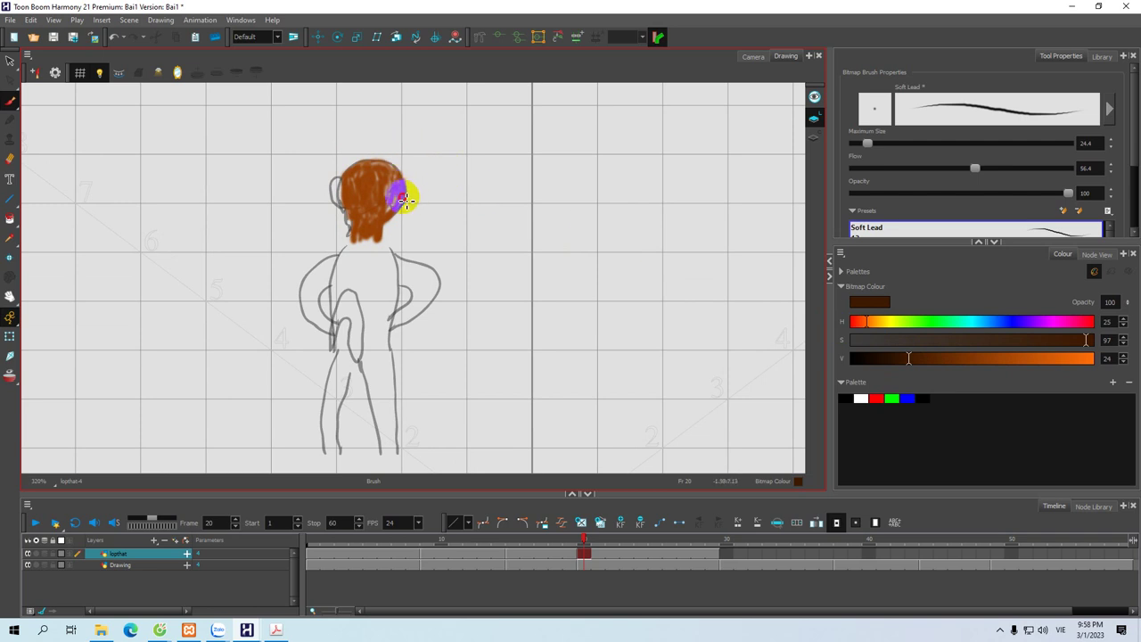
left_click_drag(413, 202, 406, 205)
left_click_drag(321, 185, 345, 209)
scroll(446, 276, "down", 1)
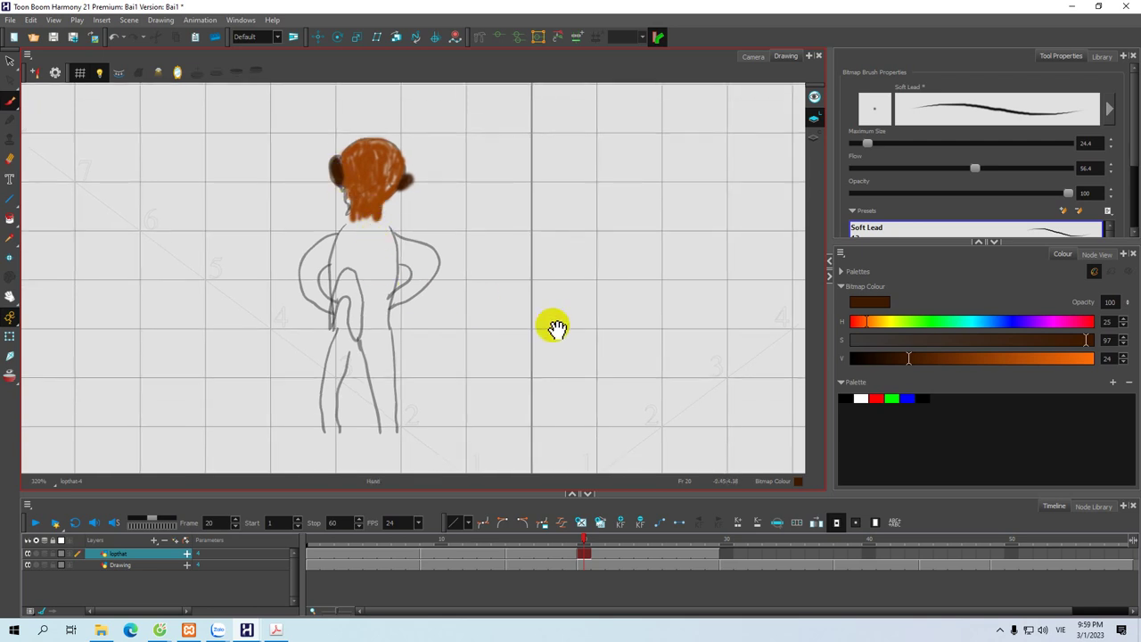
Step: Set the colour value to 39, and paint the back-view figure's shoulders and upper back brown
left_click(1016, 359)
scroll(364, 229, "down", 1)
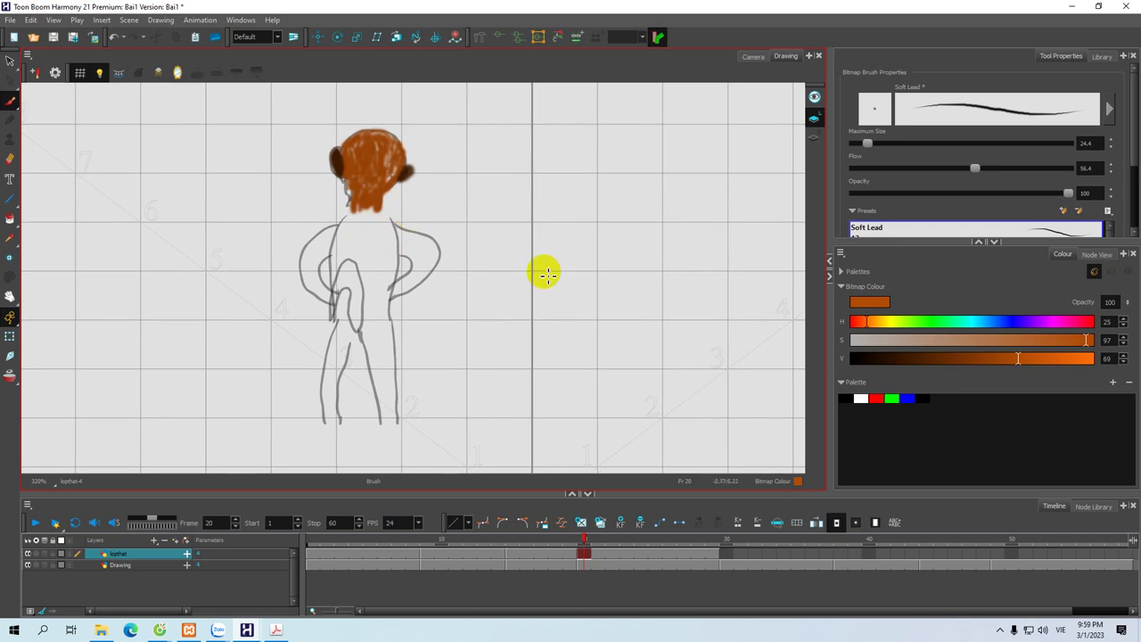
left_click(946, 359)
key("space")
mouse_move(370, 243)
left_mouse_down()
mouse_move(356, 204)
mouse_move(332, 236)
mouse_move(330, 271)
mouse_move(342, 235)
left_mouse_up()
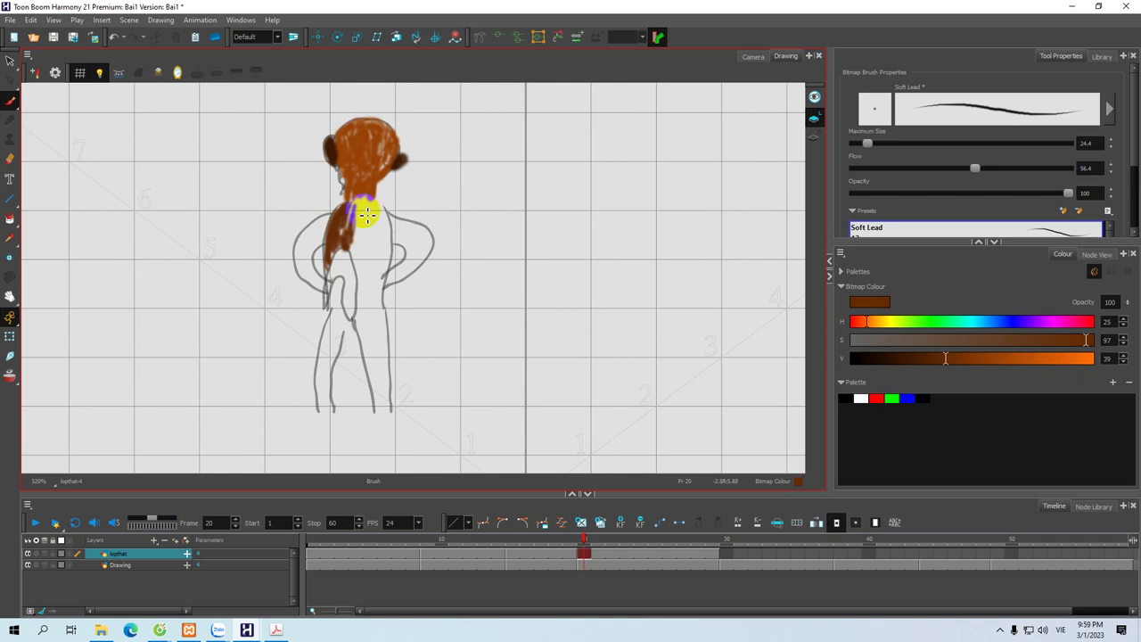
mouse_move(365, 201)
left_mouse_down()
mouse_move(370, 214)
mouse_move(381, 208)
mouse_move(386, 259)
left_mouse_up()
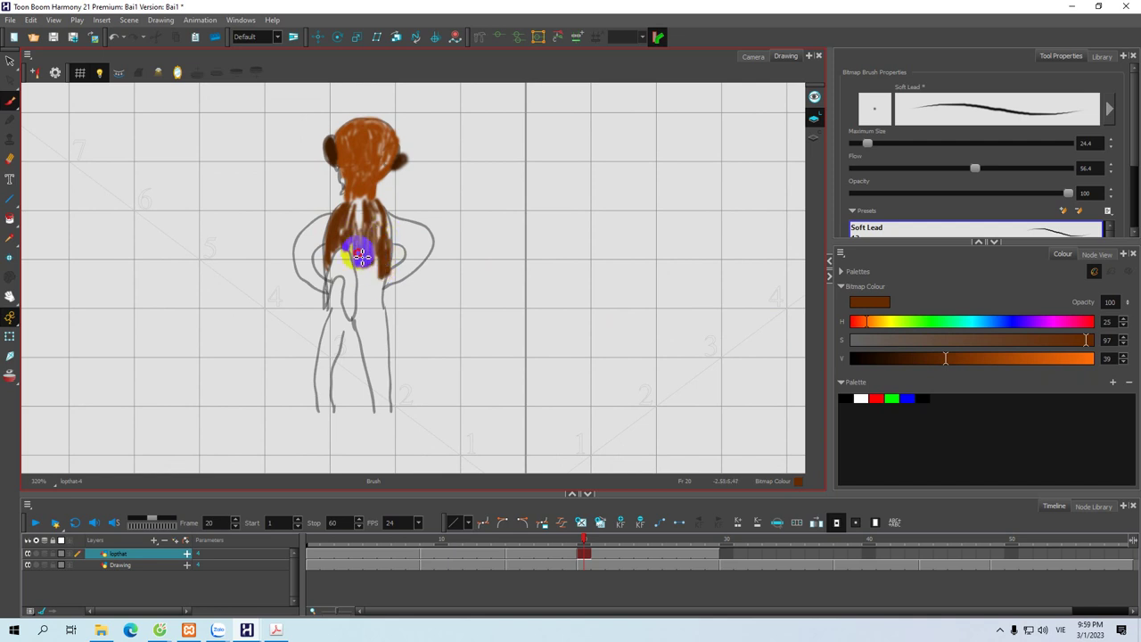
Step: Outline and fill the back-view figure's lower back and hips, and paint both bent arms brown
mouse_move(371, 282)
left_mouse_down()
mouse_move(362, 308)
mouse_move(388, 304)
mouse_move(385, 281)
mouse_move(361, 315)
left_mouse_up()
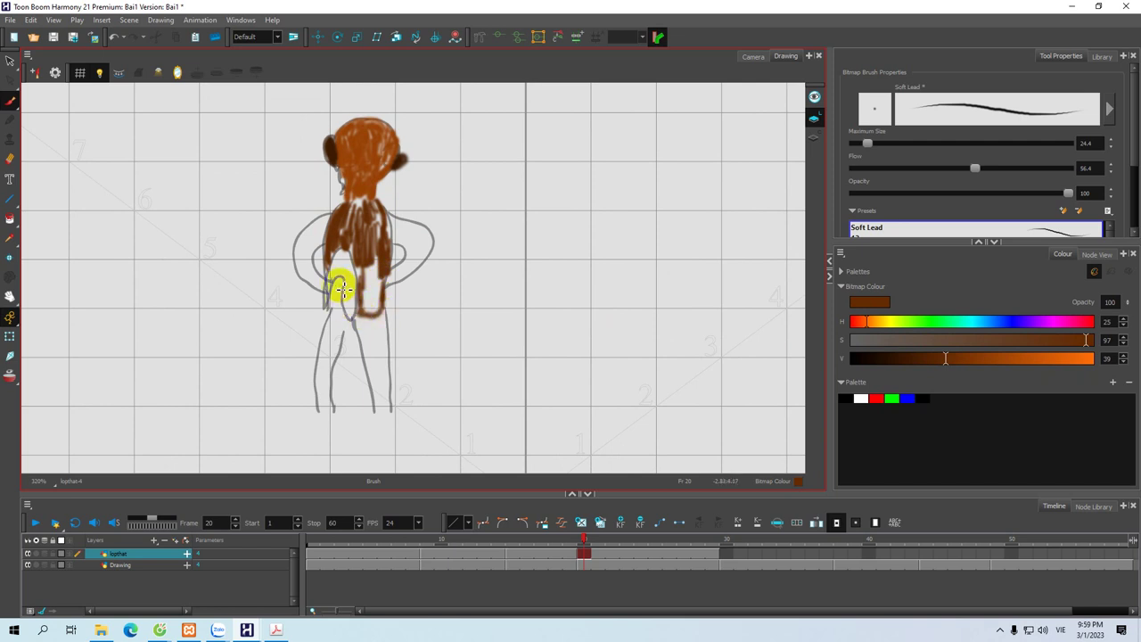
mouse_move(337, 276)
left_mouse_down()
mouse_move(329, 313)
mouse_move(357, 309)
left_mouse_up()
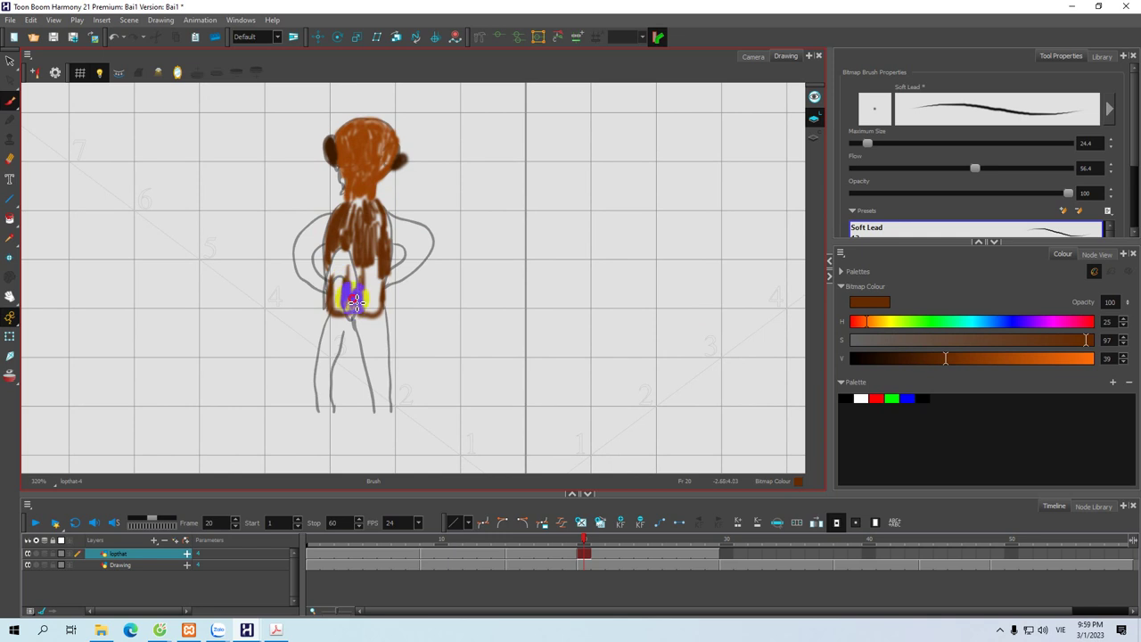
left_click_drag(342, 264, 338, 284)
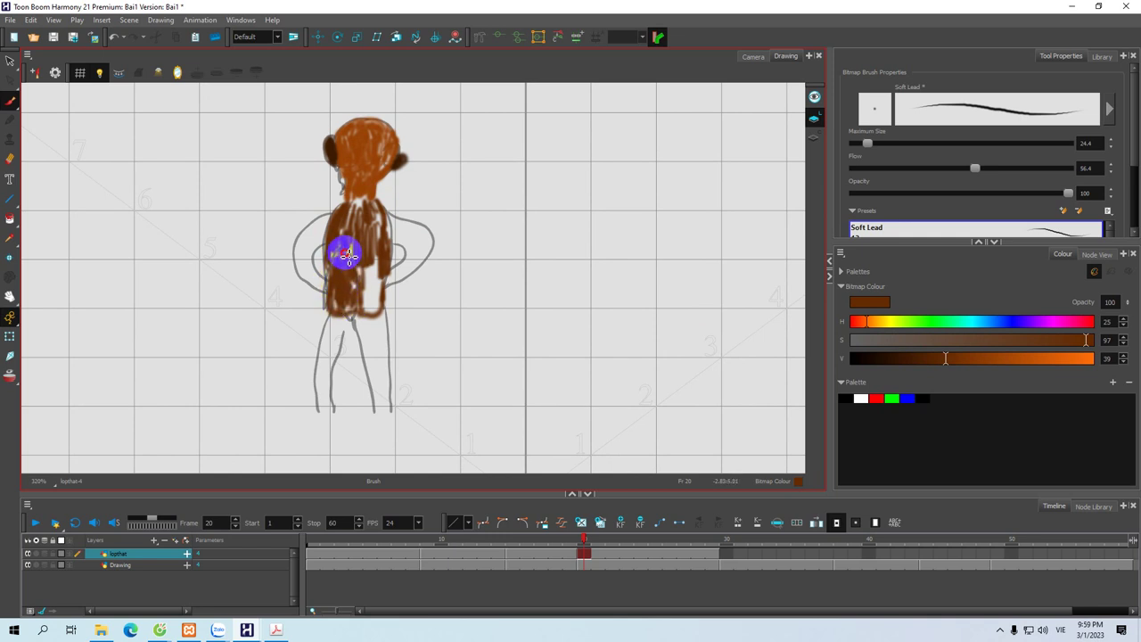
mouse_move(379, 272)
left_mouse_down()
mouse_move(371, 301)
mouse_move(383, 293)
mouse_move(370, 312)
mouse_move(382, 282)
mouse_move(365, 275)
mouse_move(364, 212)
mouse_move(383, 242)
mouse_move(398, 241)
mouse_move(391, 219)
mouse_move(418, 248)
mouse_move(394, 284)
mouse_move(391, 241)
mouse_move(399, 245)
mouse_move(407, 257)
mouse_move(391, 281)
mouse_move(372, 231)
mouse_move(335, 232)
mouse_move(333, 219)
mouse_move(300, 256)
mouse_move(329, 283)
mouse_move(329, 243)
mouse_move(324, 277)
mouse_move(323, 241)
mouse_move(309, 246)
mouse_move(359, 200)
left_mouse_up()
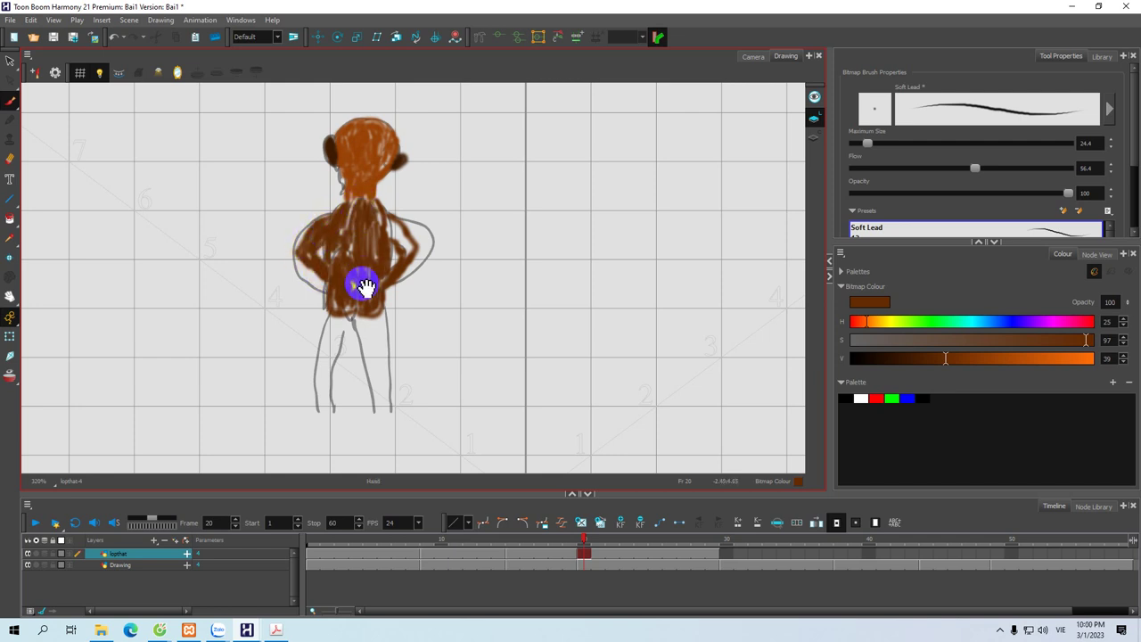
Step: Paint the back-view figure's legs and feet brown, and touch up the fill of the body
left_click_drag(365, 276, 348, 244)
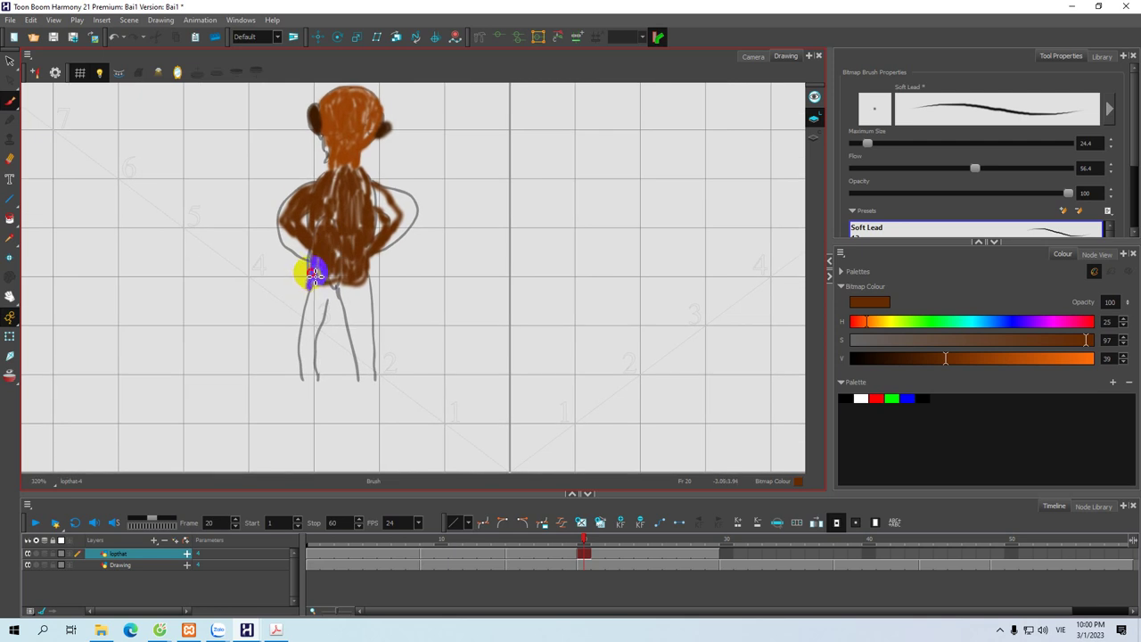
left_click_drag(314, 293, 303, 339)
mouse_move(334, 294)
left_mouse_down()
mouse_move(315, 342)
mouse_move(317, 287)
mouse_move(302, 336)
mouse_move(310, 370)
mouse_move(314, 360)
left_mouse_up()
mouse_move(349, 262)
left_mouse_down()
mouse_move(318, 287)
mouse_move(332, 299)
mouse_move(328, 213)
mouse_move(362, 233)
mouse_move(365, 264)
mouse_move(369, 230)
left_mouse_up()
mouse_move(363, 185)
left_mouse_down()
mouse_move(352, 179)
mouse_move(372, 199)
mouse_move(343, 174)
mouse_move(378, 200)
mouse_move(331, 247)
mouse_move(327, 309)
mouse_move(319, 285)
mouse_move(331, 342)
mouse_move(326, 268)
mouse_move(332, 361)
mouse_move(340, 349)
mouse_move(284, 360)
mouse_move(279, 304)
mouse_move(284, 331)
mouse_move(292, 276)
mouse_move(346, 247)
left_mouse_up()
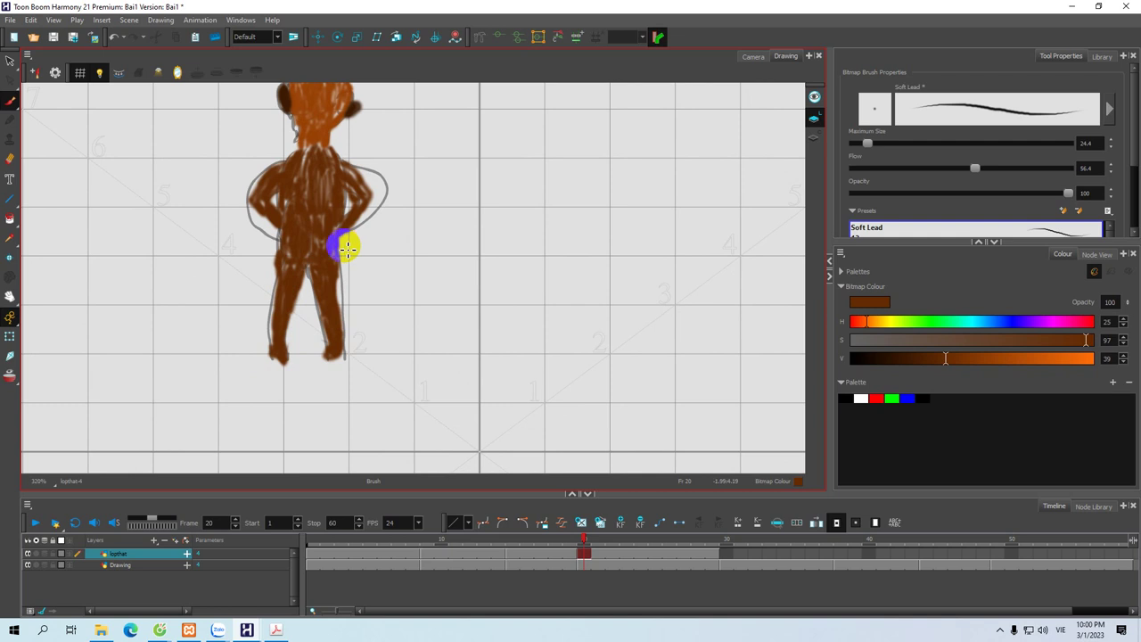
Step: Copy the bitmap layer's painted cells from frame 1 through frame 29
left_click(587, 546)
mouse_move(584, 539)
left_mouse_down()
mouse_move(316, 541)
mouse_move(716, 547)
mouse_move(319, 541)
left_mouse_up()
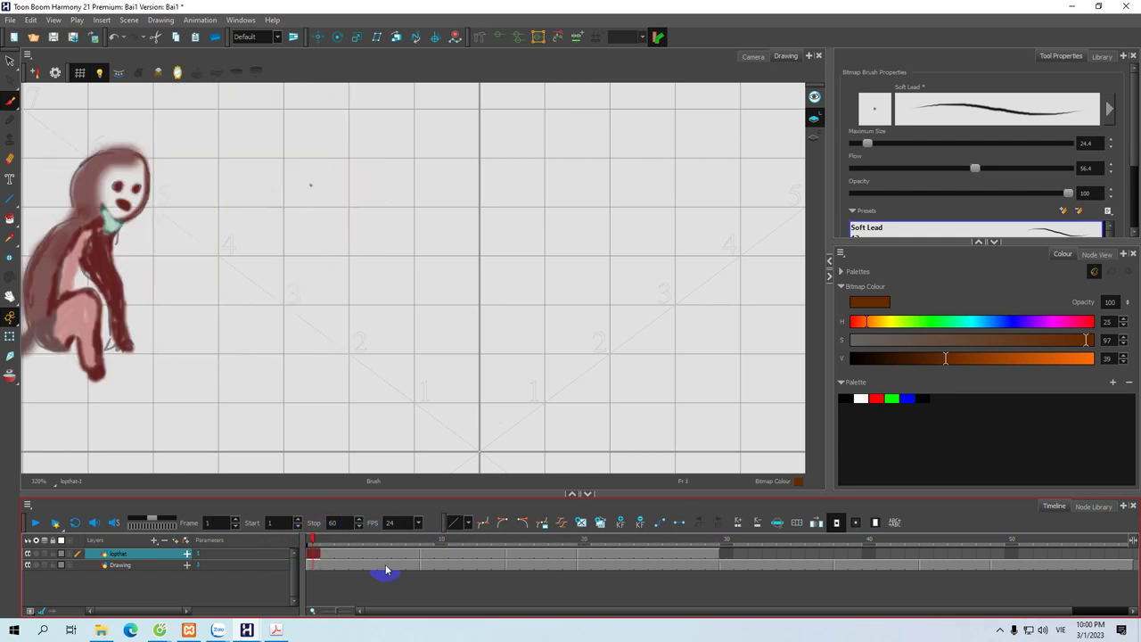
left_click(710, 557, "shift")
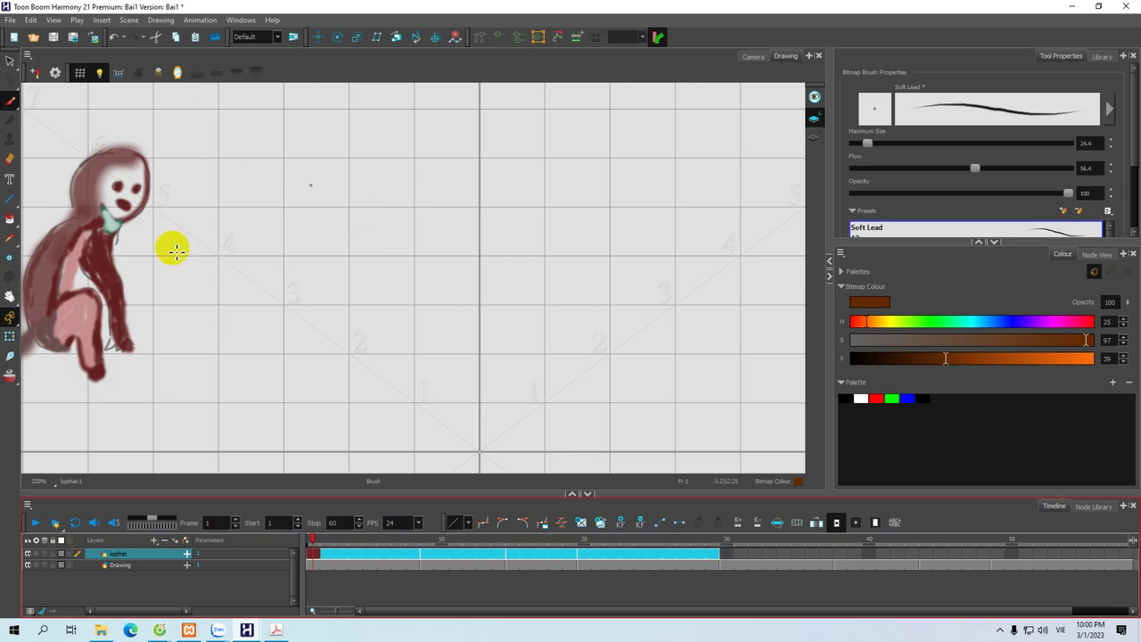
left_click(31, 20)
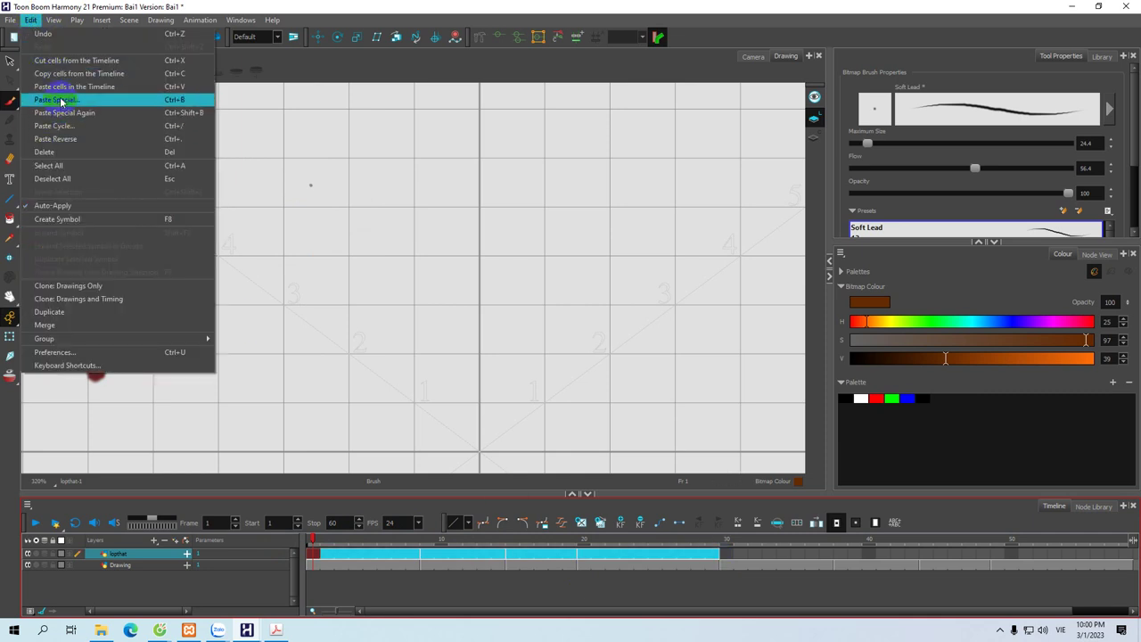
left_click(64, 75)
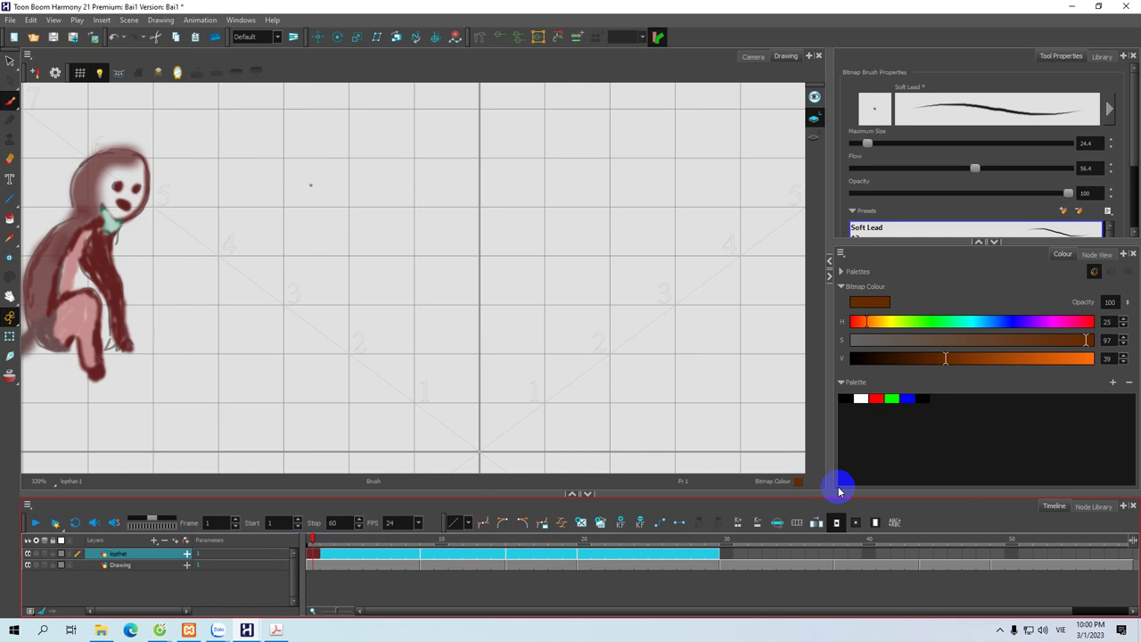
Step: Paste the copied cells at frame 30 of the bitmap layer with Paste Special, creating drawing files only when they do not exist
left_click(727, 554)
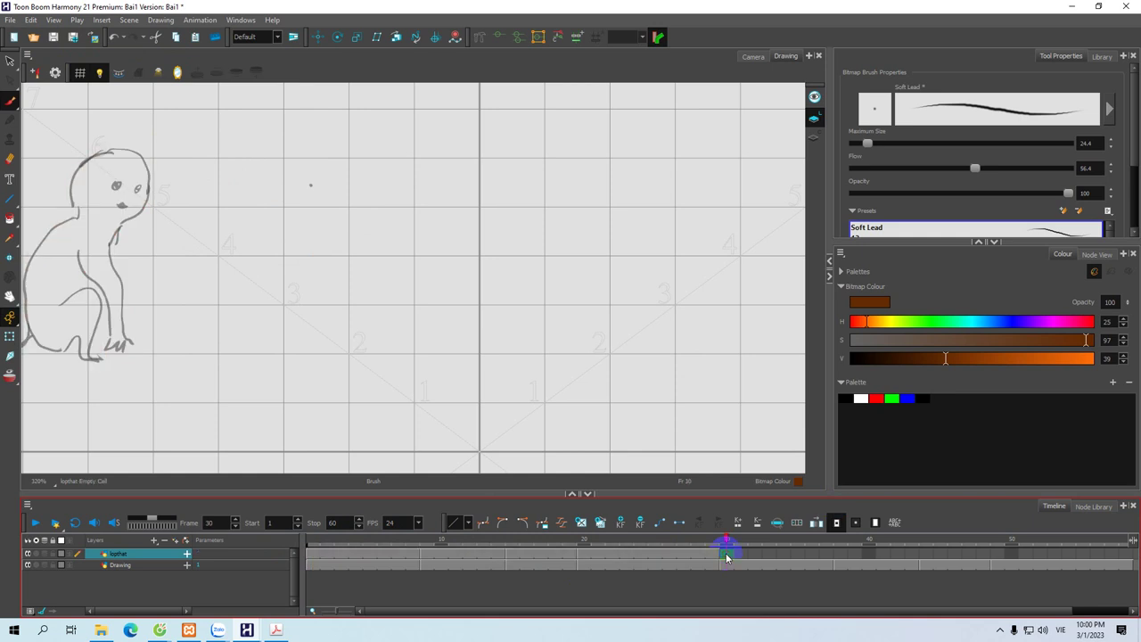
left_click(31, 21)
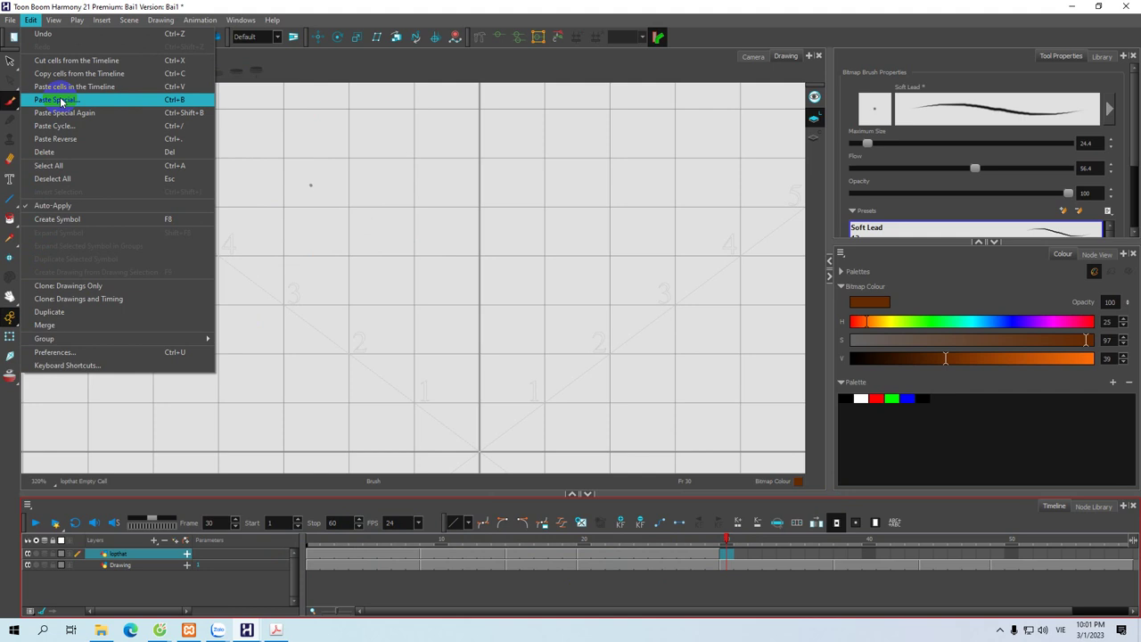
left_click(59, 100)
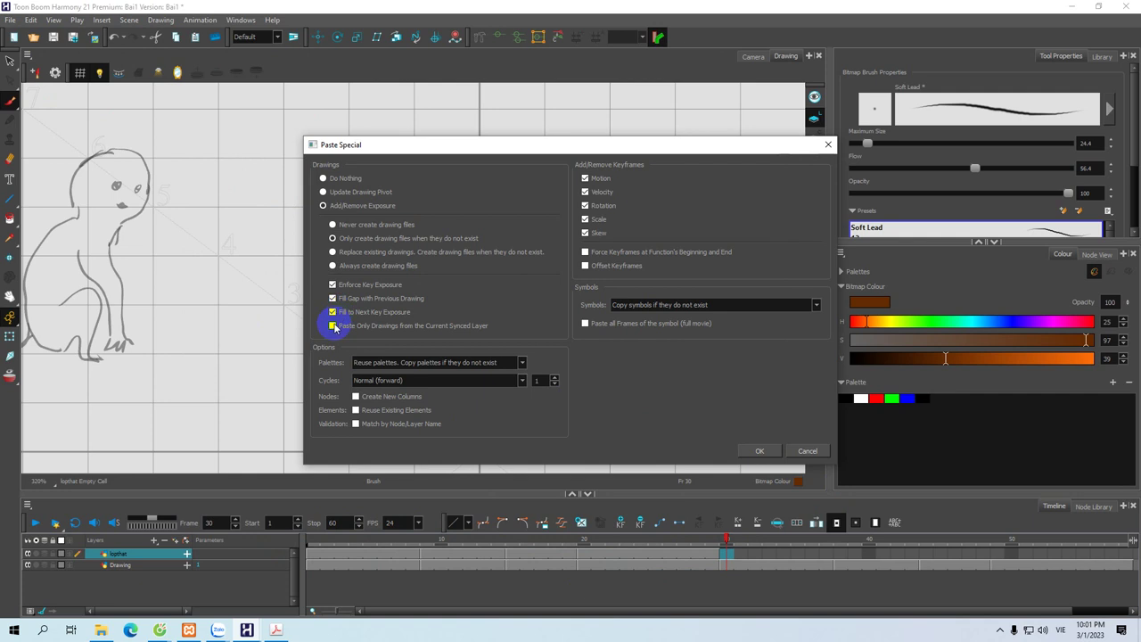
left_click(771, 451)
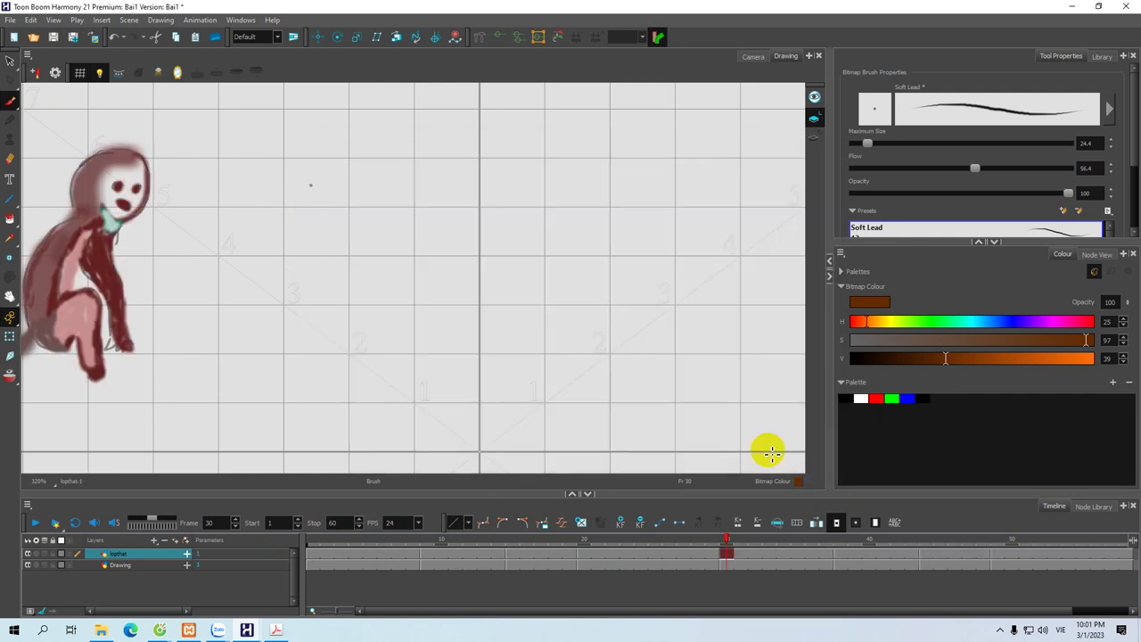
Step: Hide the Drawing sketch layer and switch to the Camera view
left_click(29, 566)
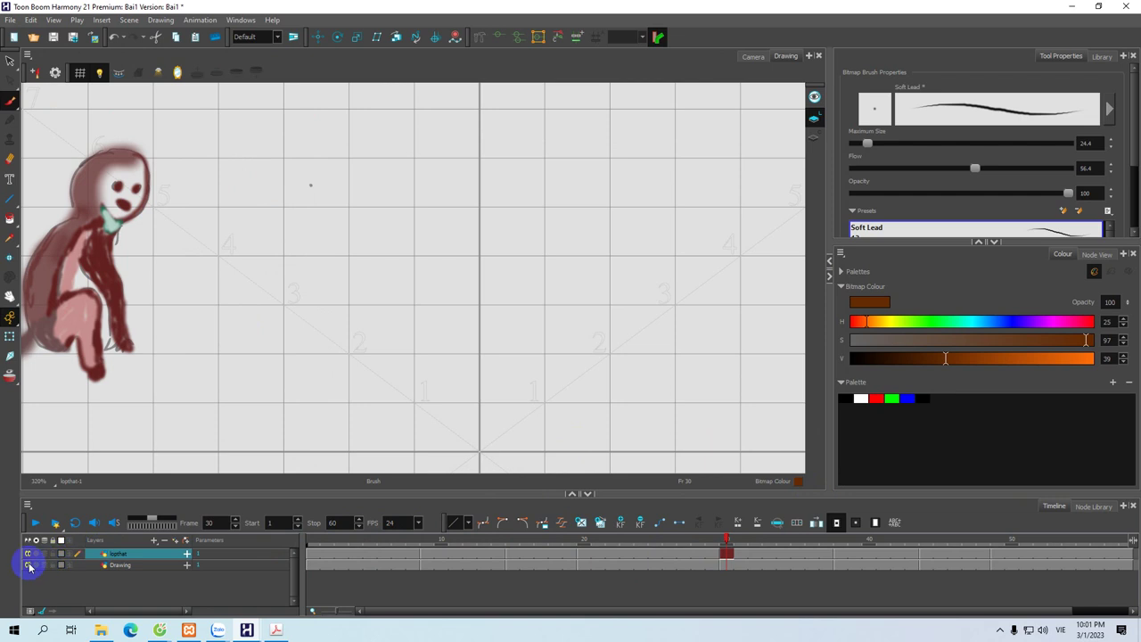
left_click(752, 57)
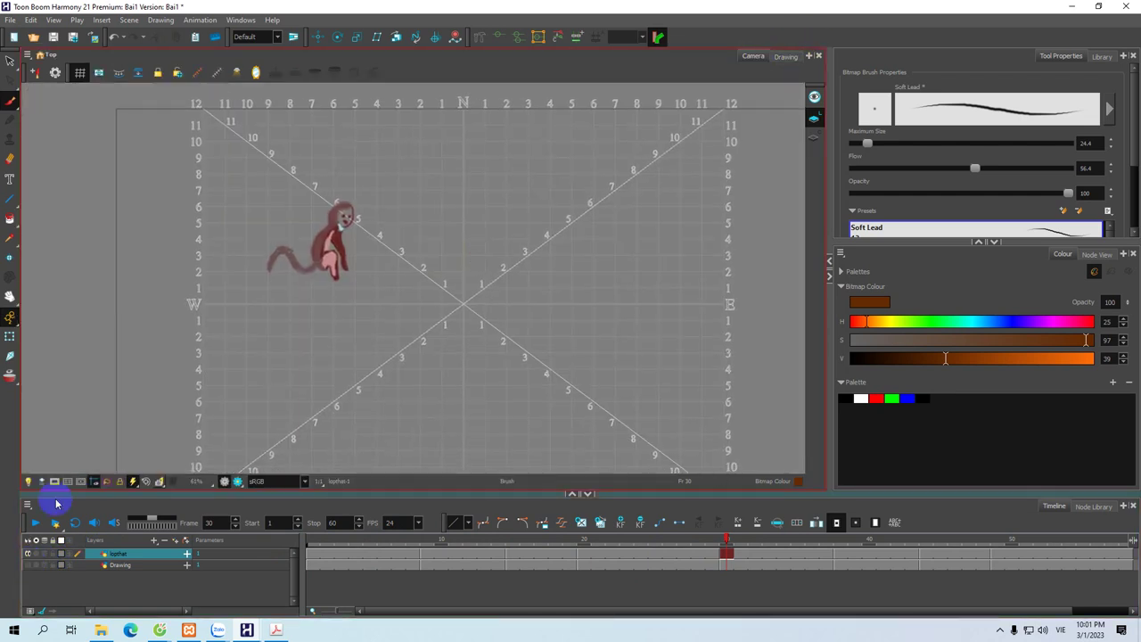
Step: Play the scene from frame 1 to preview the painted animation, and return the playhead to frame 1
left_click_drag(726, 541, 304, 552)
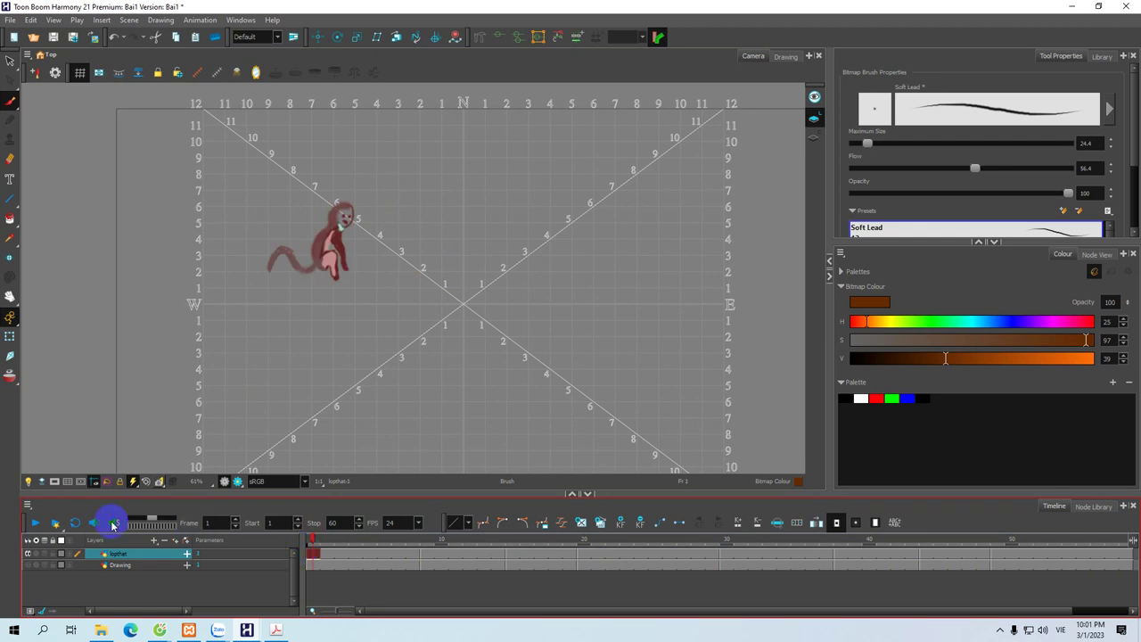
left_click(35, 524)
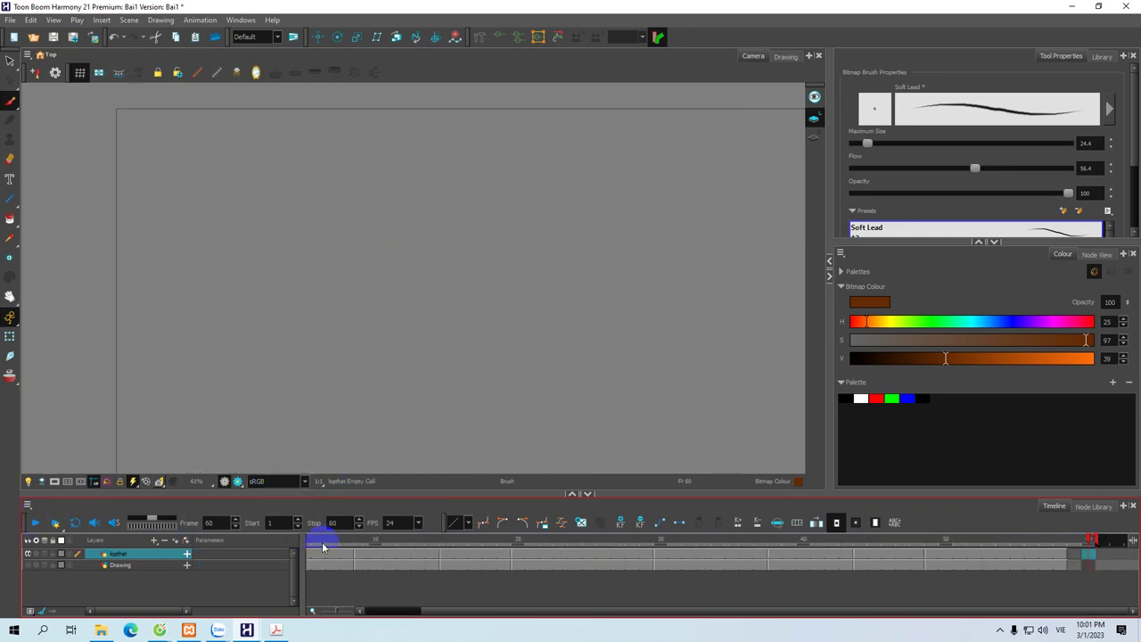
left_click_drag(434, 613, 338, 612)
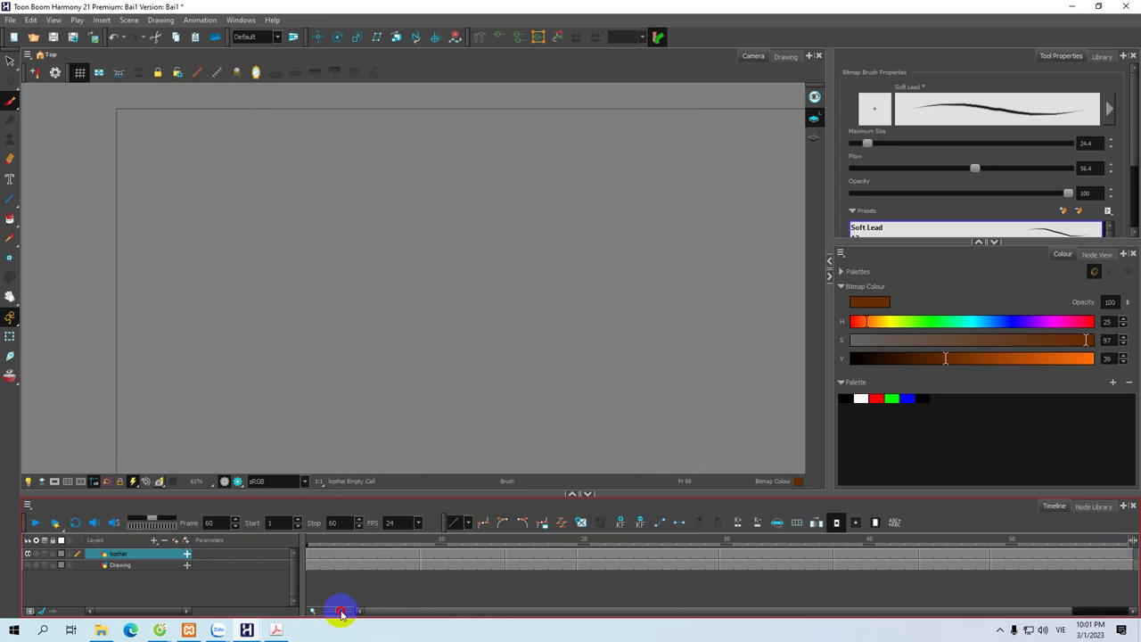
left_click(310, 555)
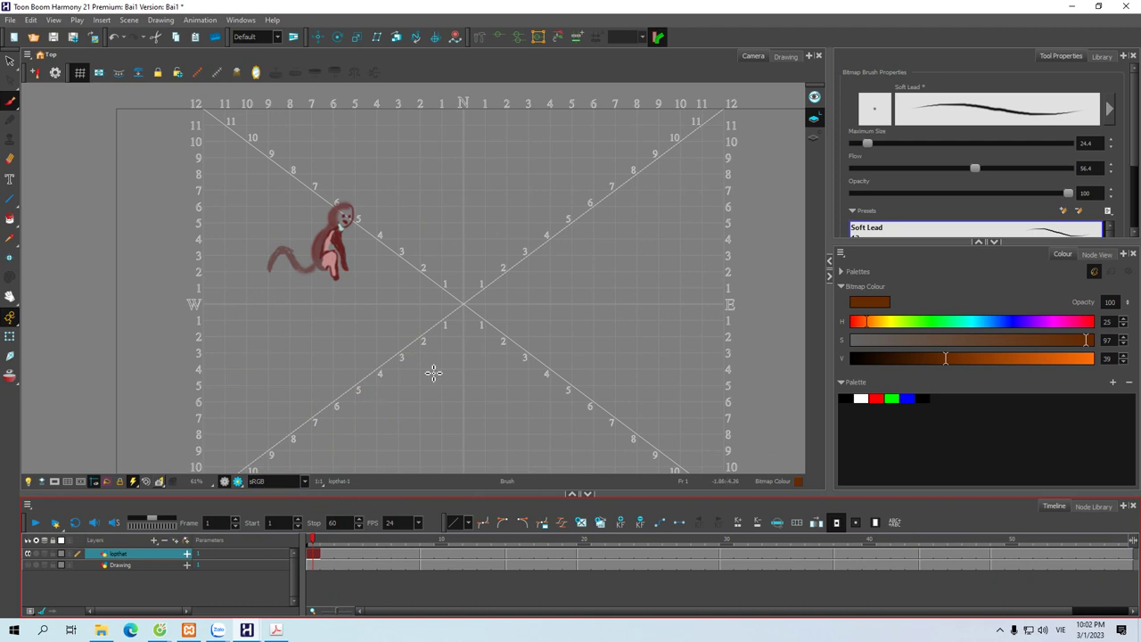
Step: Paint a small brown dab on the empty area of the bitmap layer's frame 1 and inspect its pixels at high magnification
key("2")
key("2")
left_click(435, 339)
key("2")
key("2")
key("2")
key("2")
key("2")
key("2")
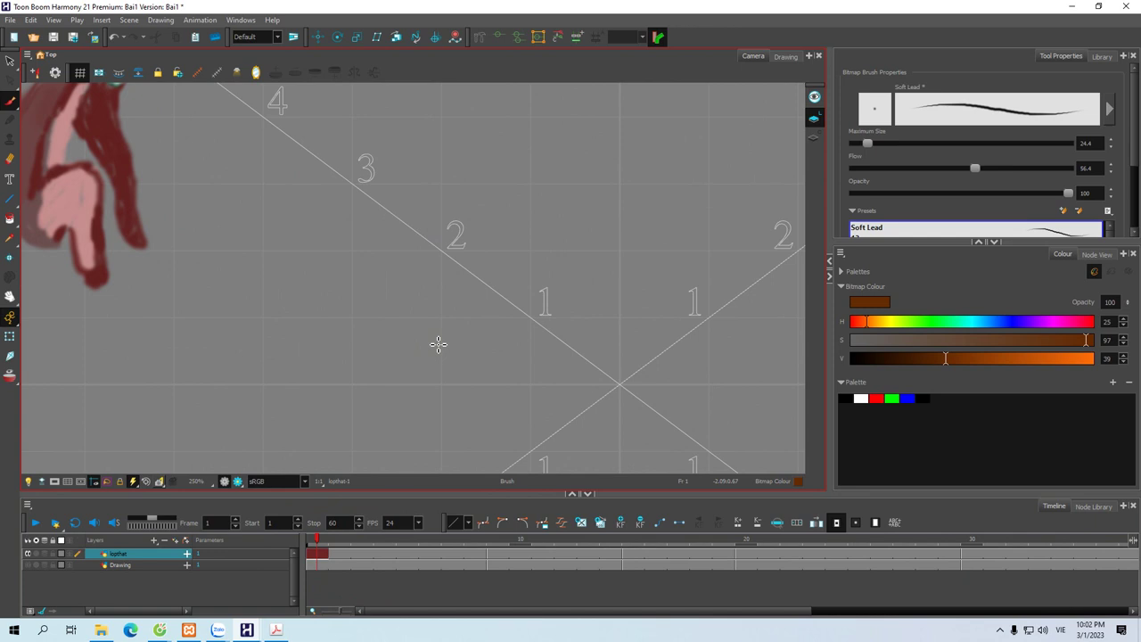
key("2")
key("2")
key("2")
key("2")
key("2")
key("2")
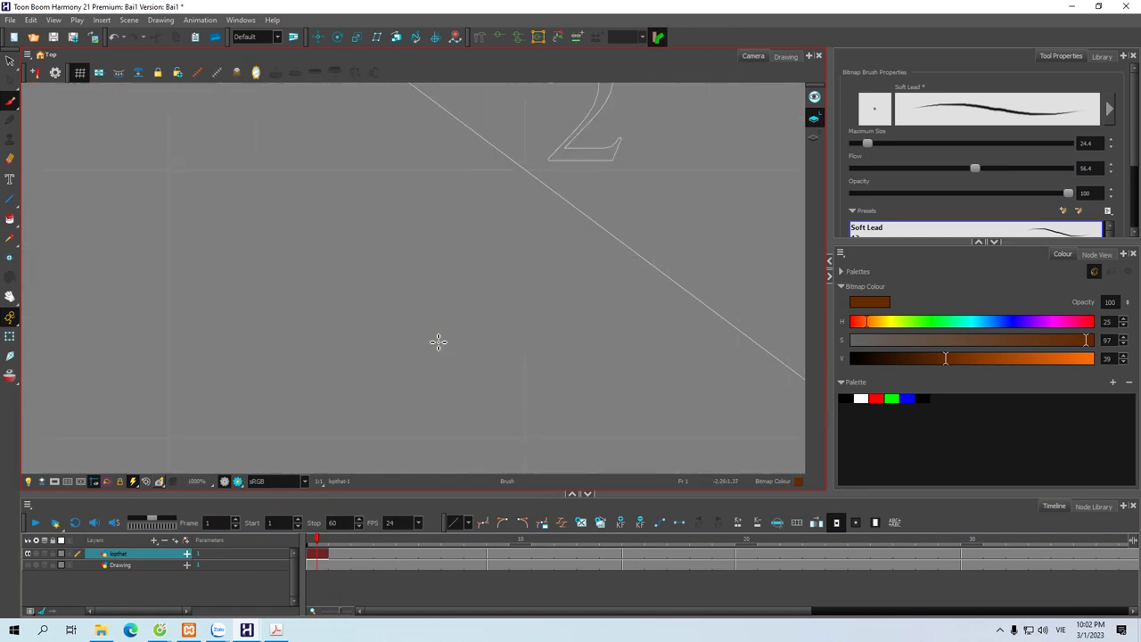
left_click(437, 338)
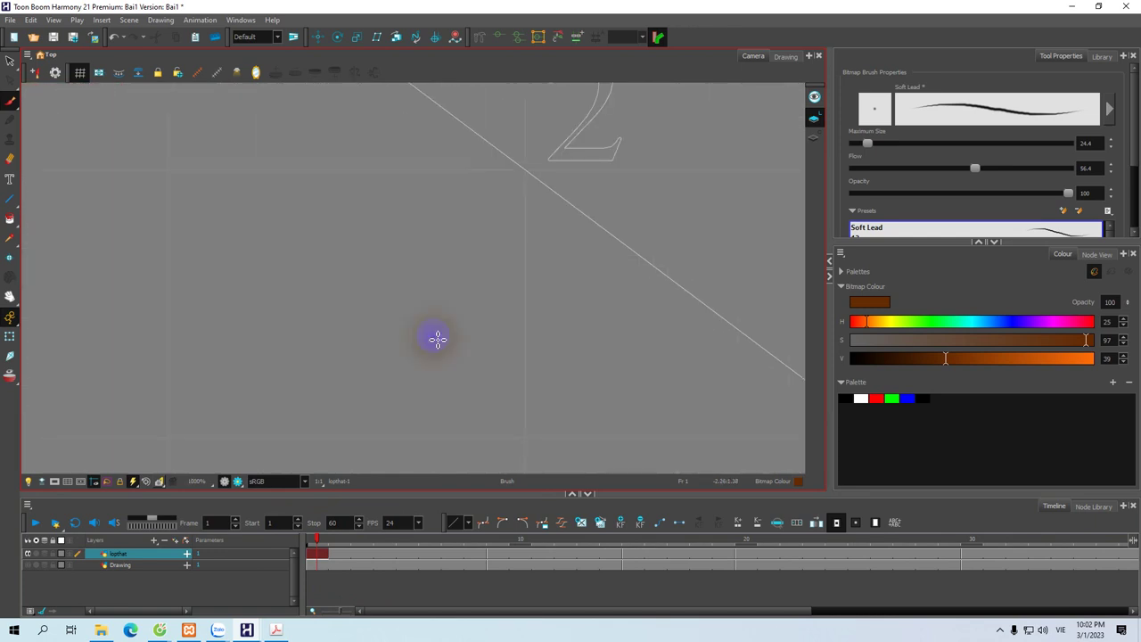
key("2")
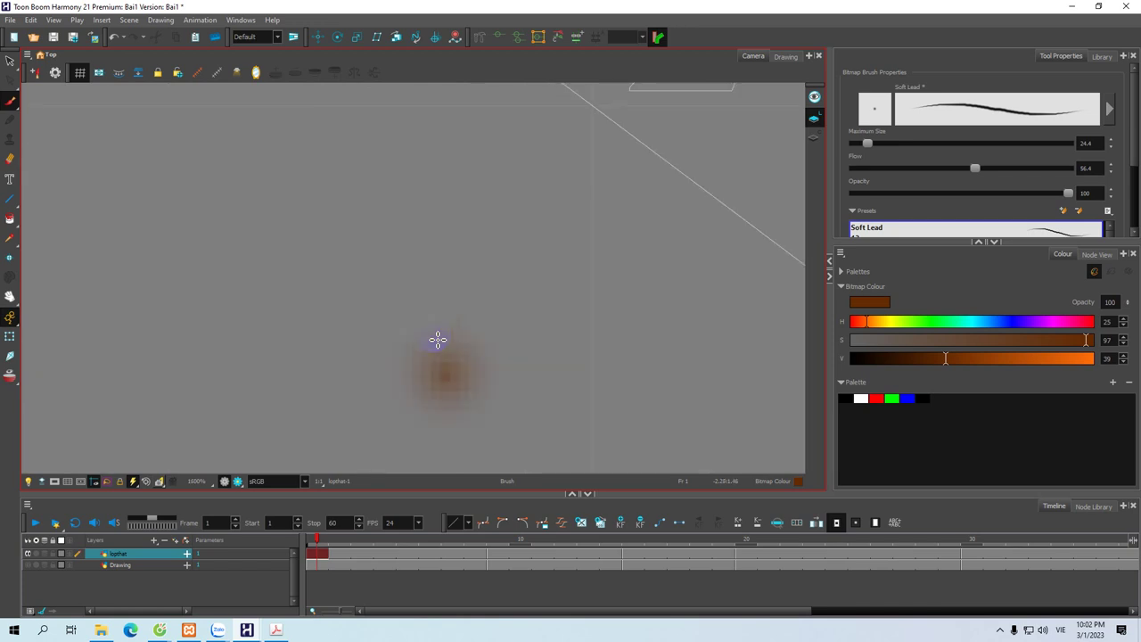
key("2")
key("2")
key("2")
key("2")
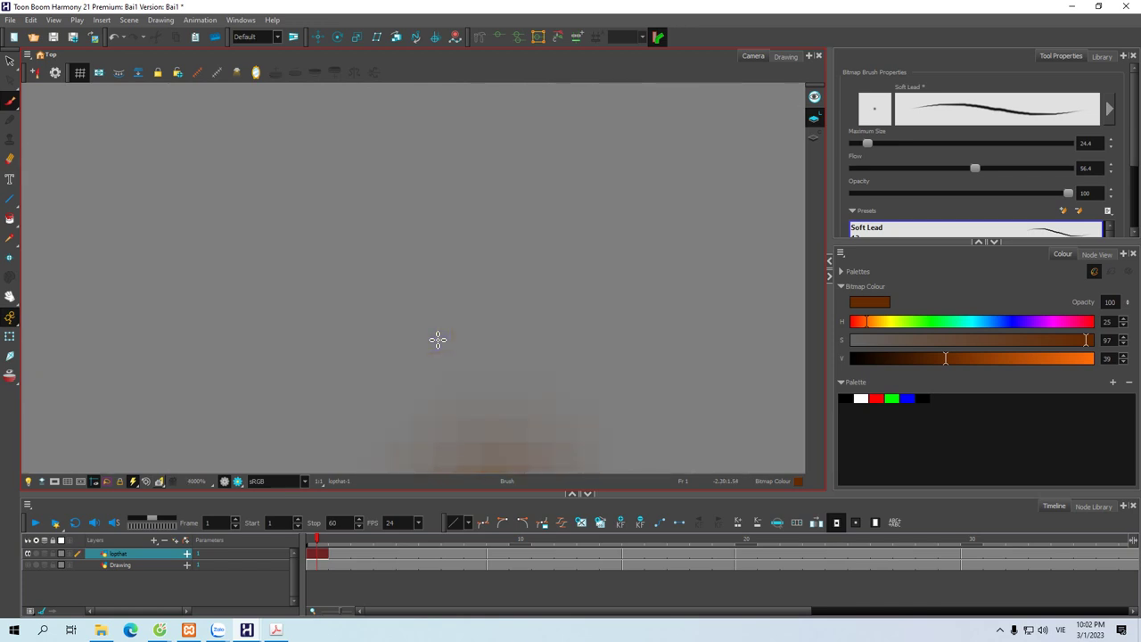
Step: Bring the whole camera frame back into view, centred in the Camera view
key("1")
key("1")
key("1")
key("1")
key("1")
key("1")
key("1")
key("1")
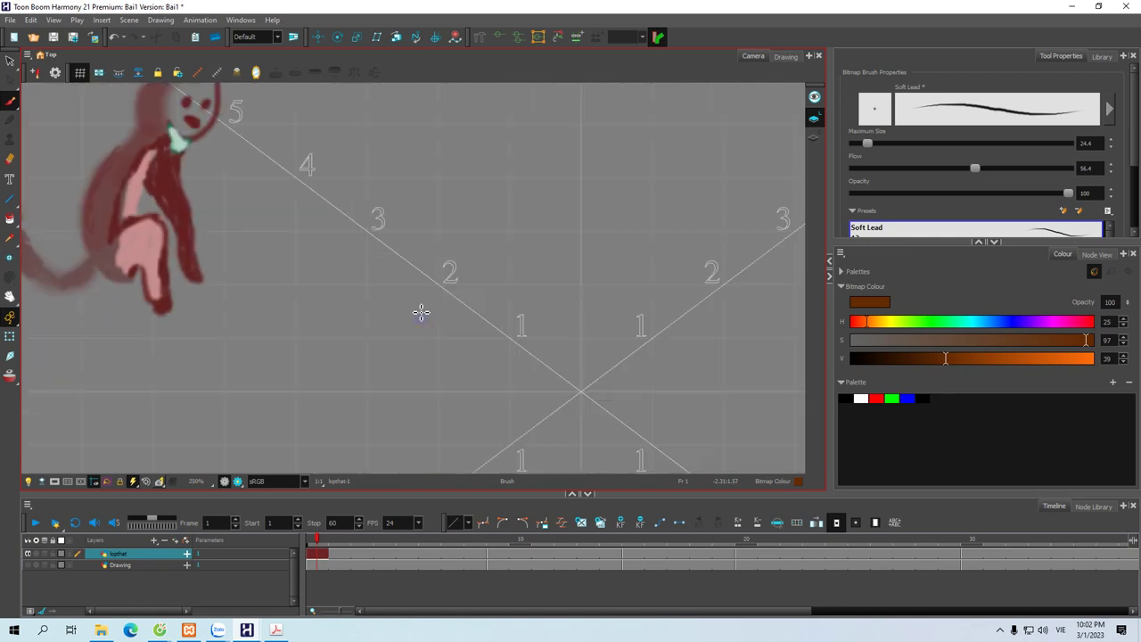
key("1")
key("1")
key("1")
key("1")
key("1")
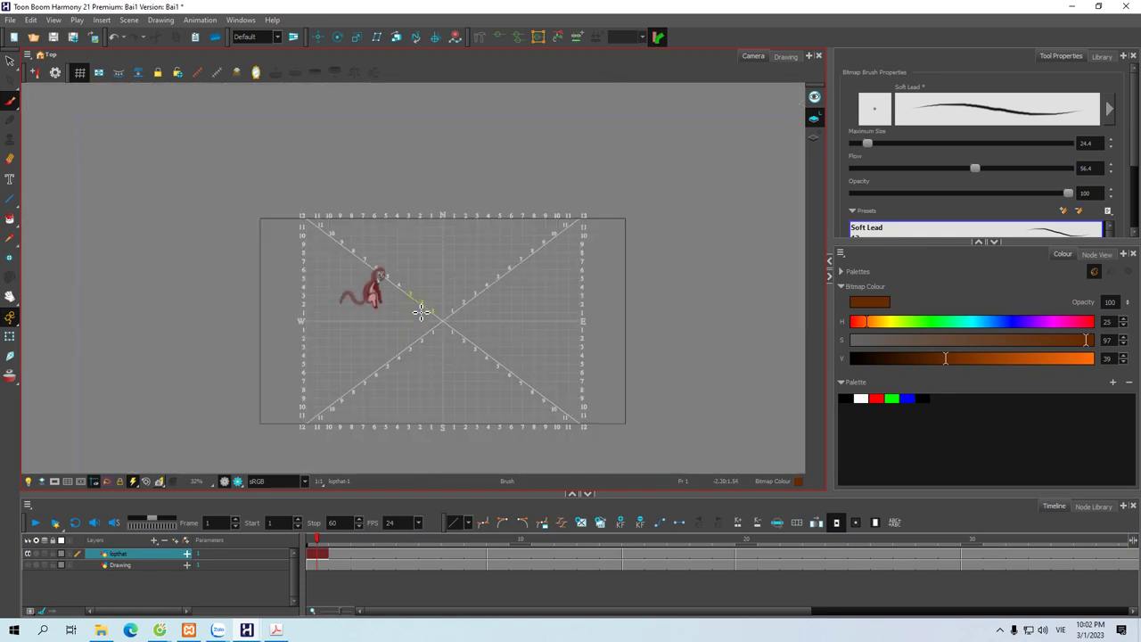
key("space")
left_click_drag(502, 350, 440, 303)
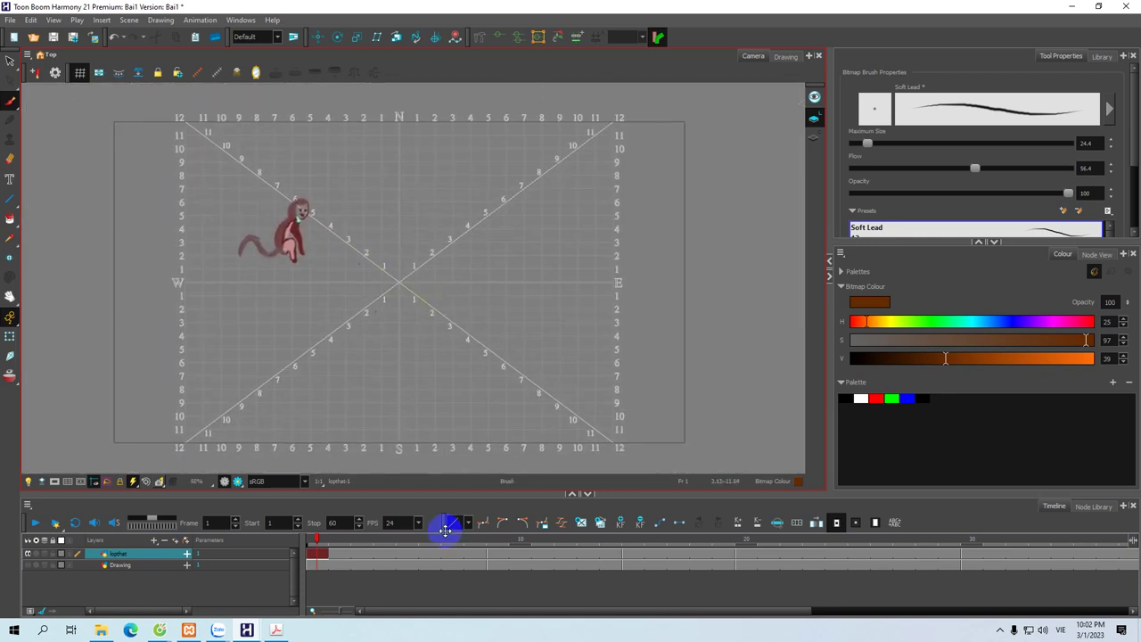
Step: Check the bitmap layer's drawing at frame 30, and return to its first frame
left_click(749, 559)
left_click_drag(748, 559, 969, 558)
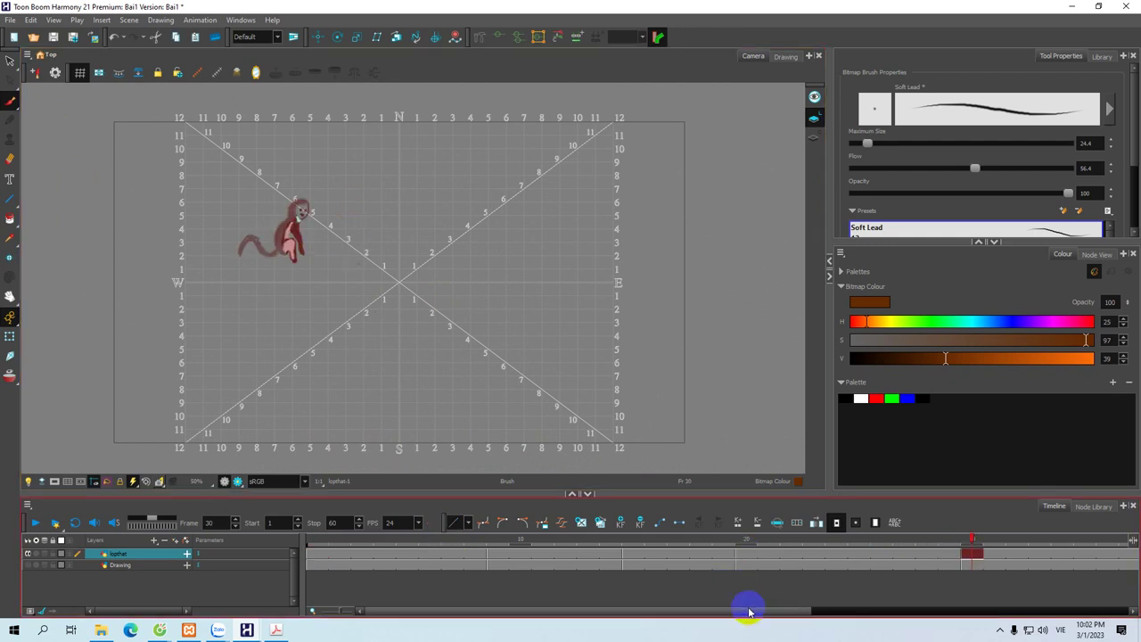
key("2")
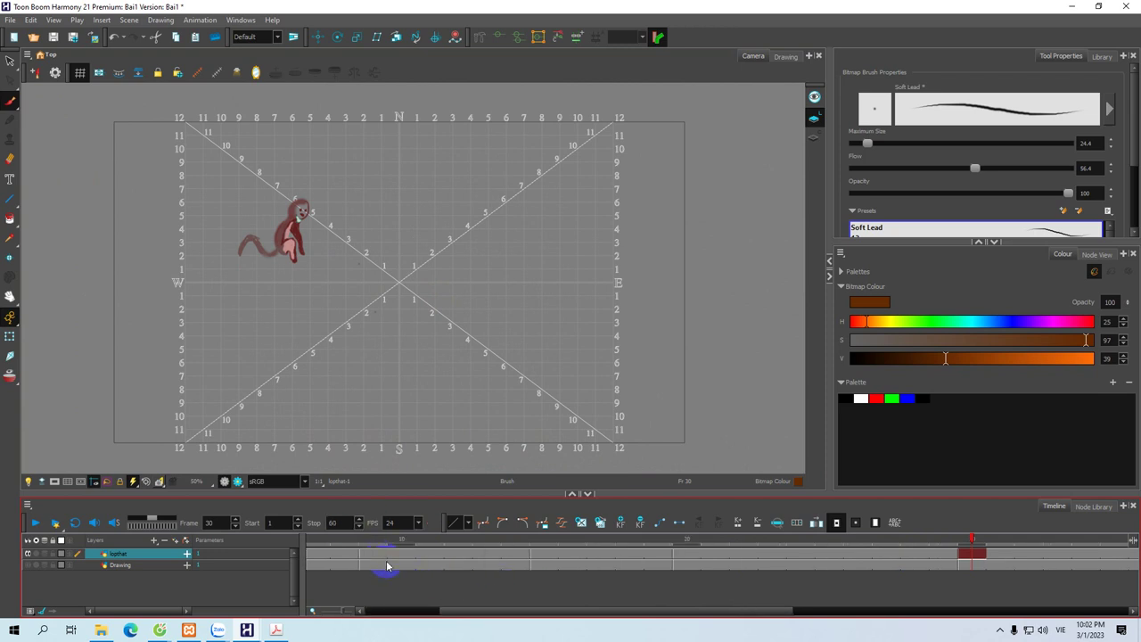
left_click_drag(453, 608, 370, 613)
left_click(318, 555)
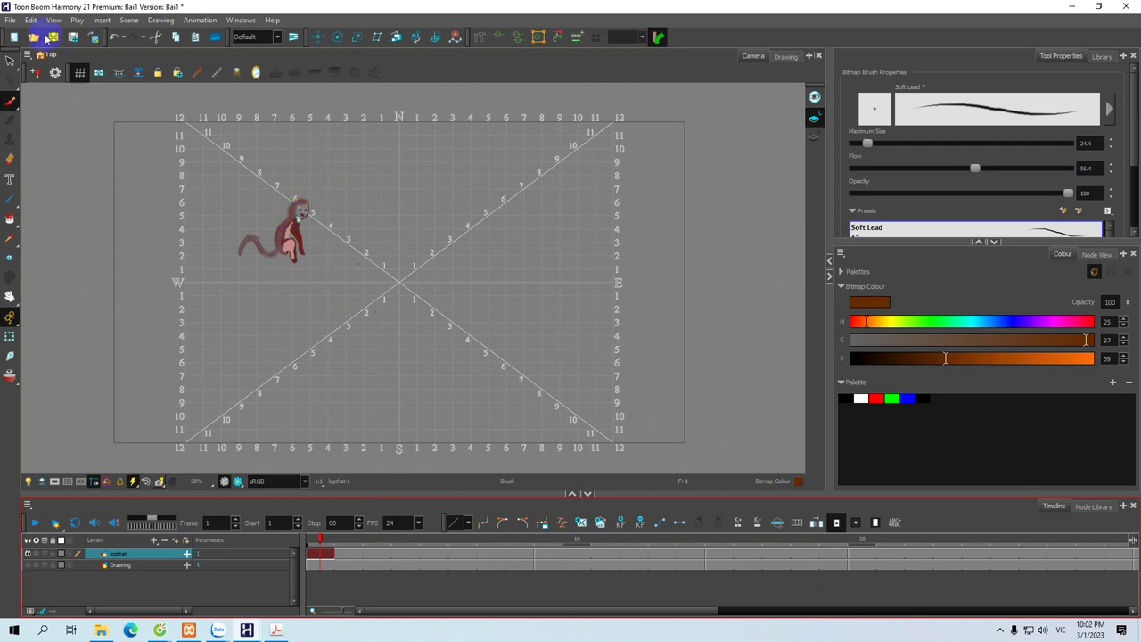
Step: Create a new scene named giot_nuoc, saving the changes in the current scene
left_click(12, 20)
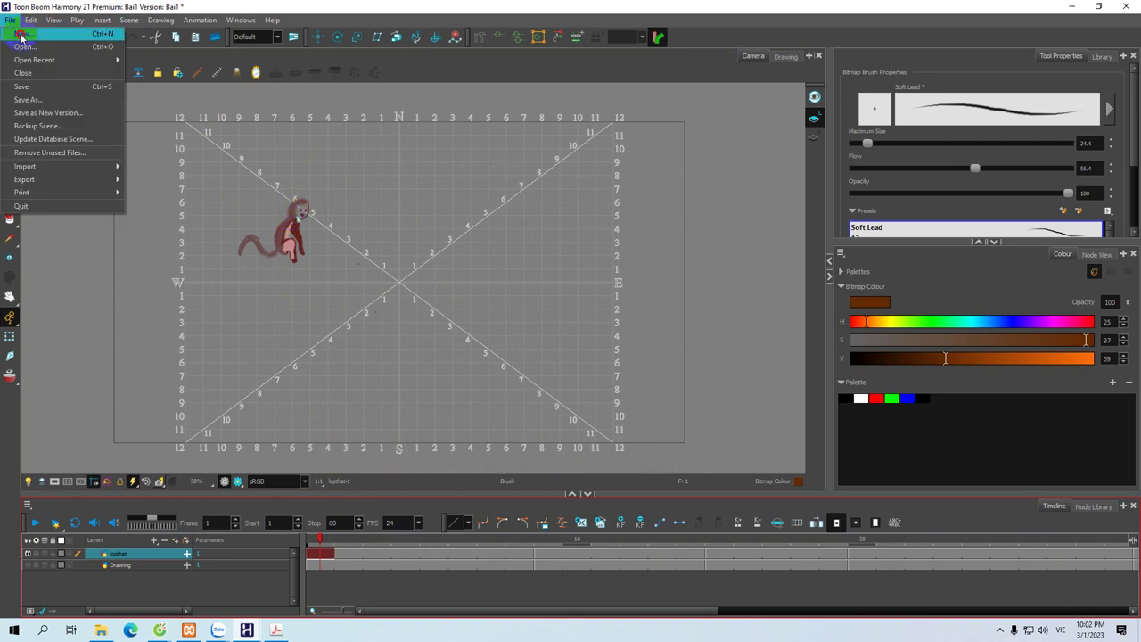
left_click(20, 34)
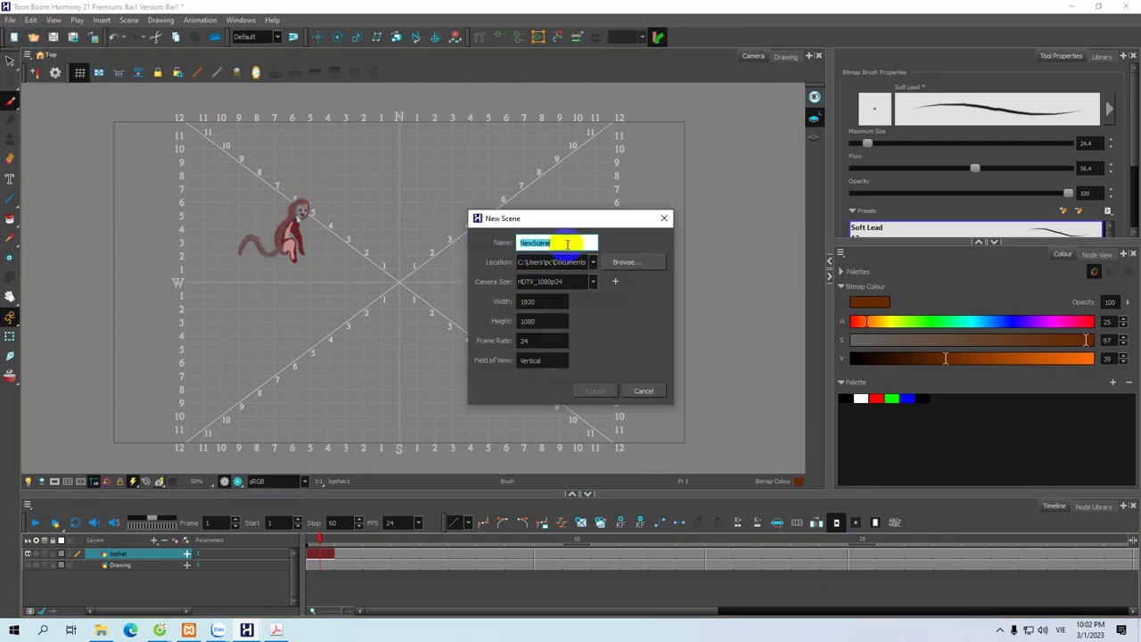
key("BackSpace")
type("giot_nuoc")
key("Return")
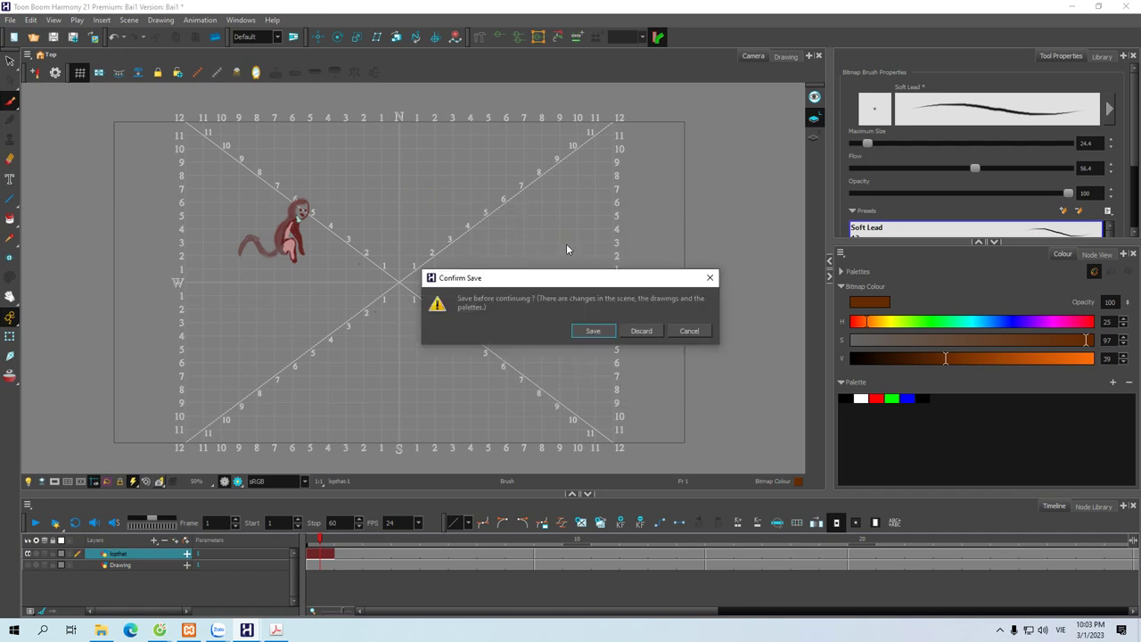
left_click(585, 331)
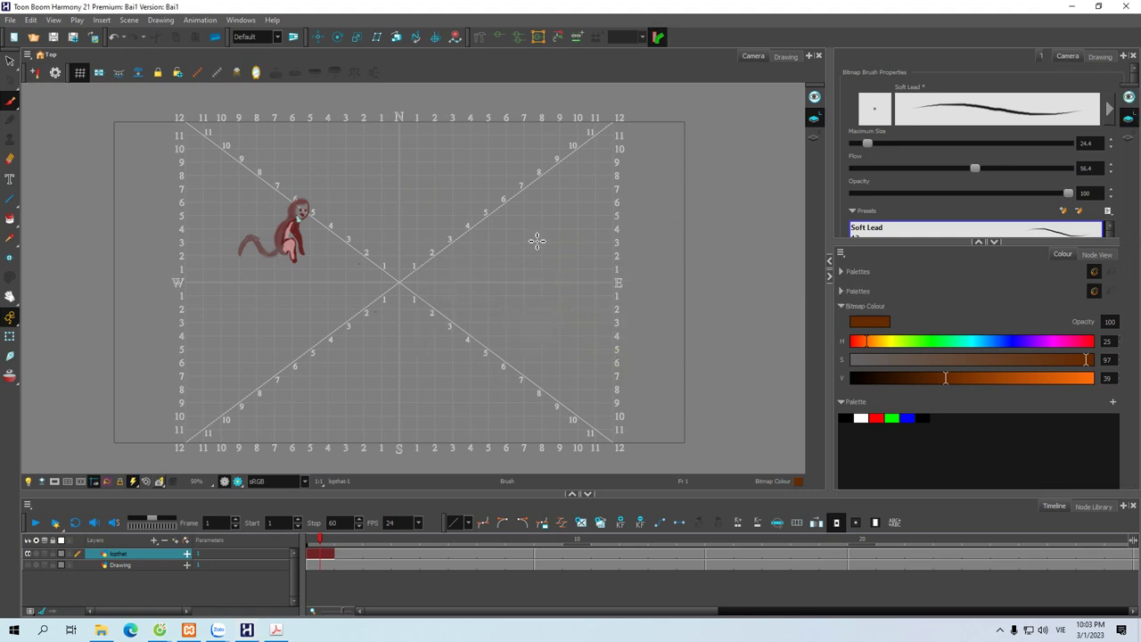
left_click(533, 490)
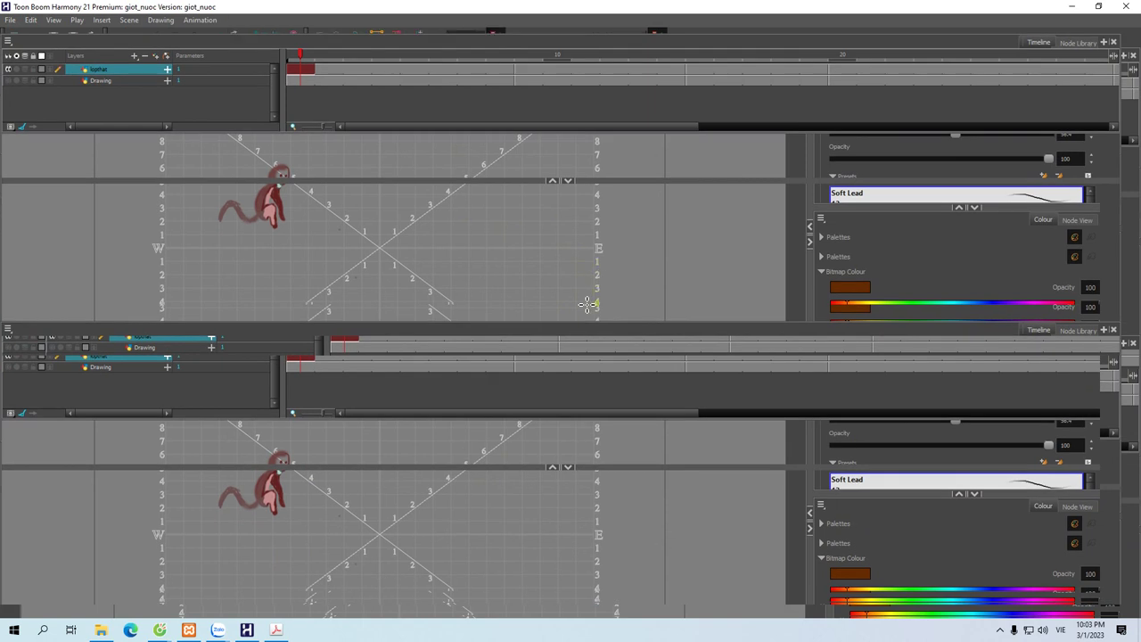
left_click(492, 381)
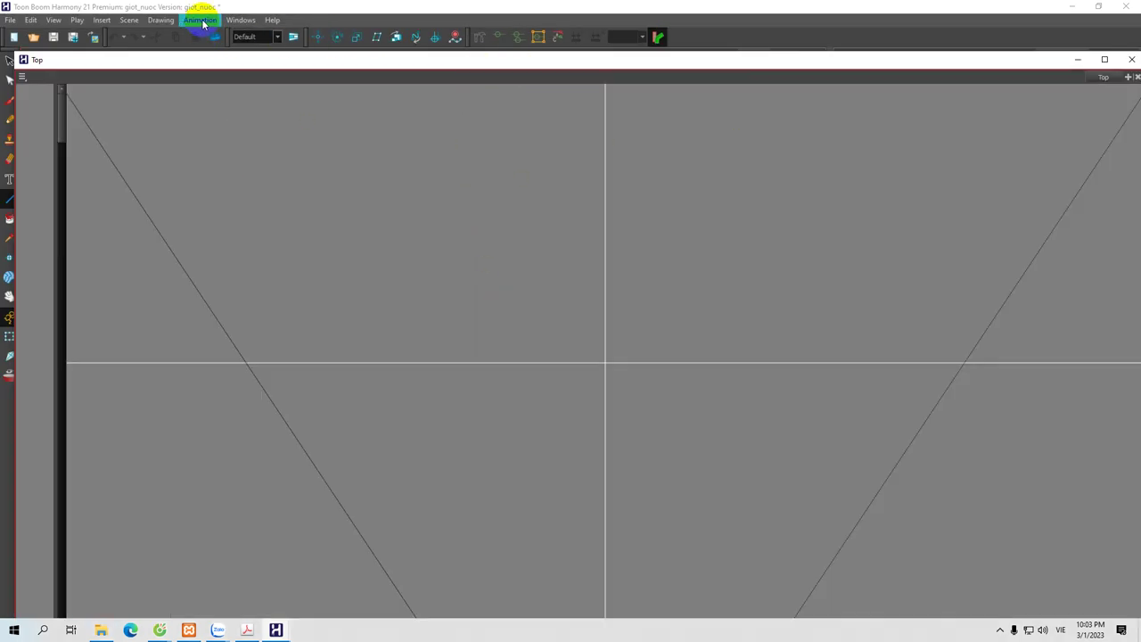
Step: Switch to the Drawing view and select the first frame of the Drawing layer
left_click(241, 20)
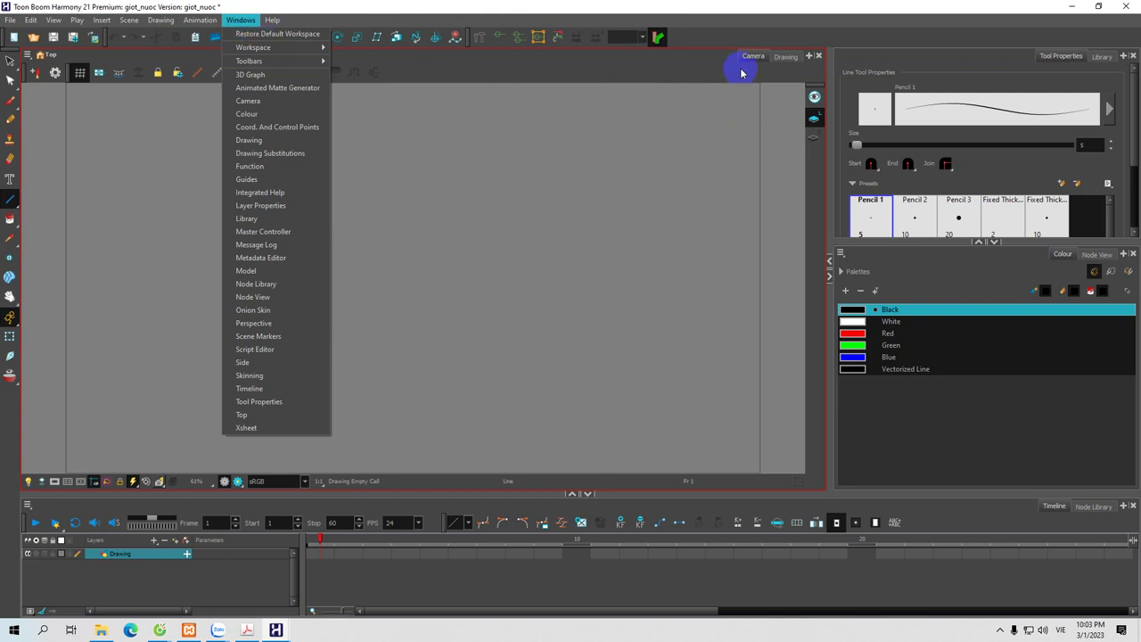
left_click(783, 57)
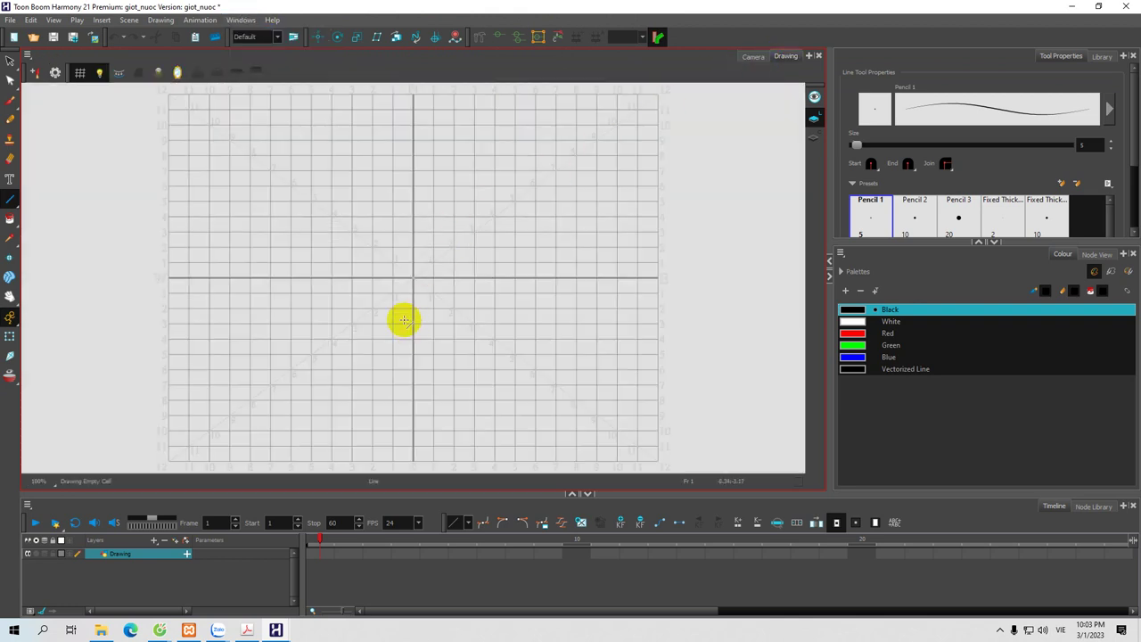
left_click(314, 555)
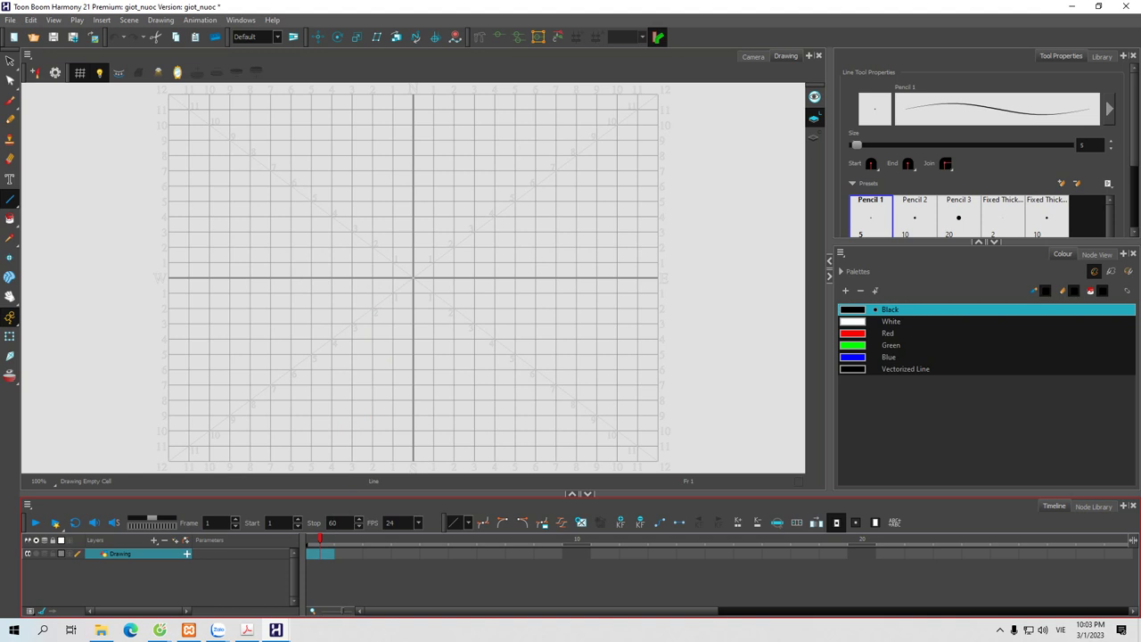
key("alt+Tab")
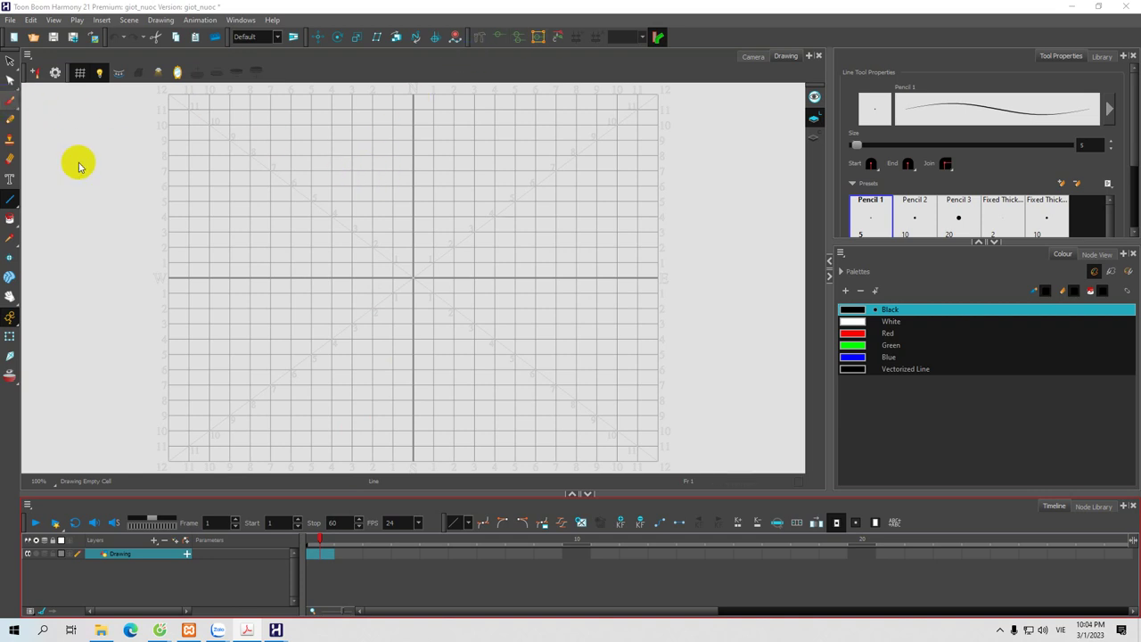
Step: Choose the Brush tool and add a drawing layer named ronga with bitmap line art and bitmap colour art
left_click(10, 99)
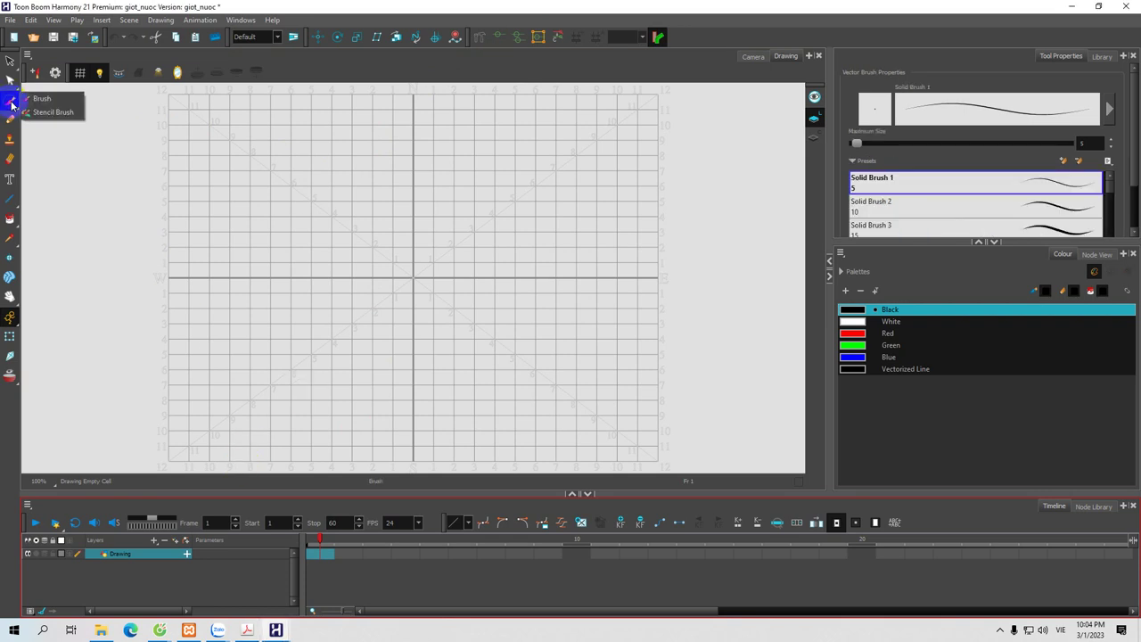
left_click(153, 540)
left_click(172, 546)
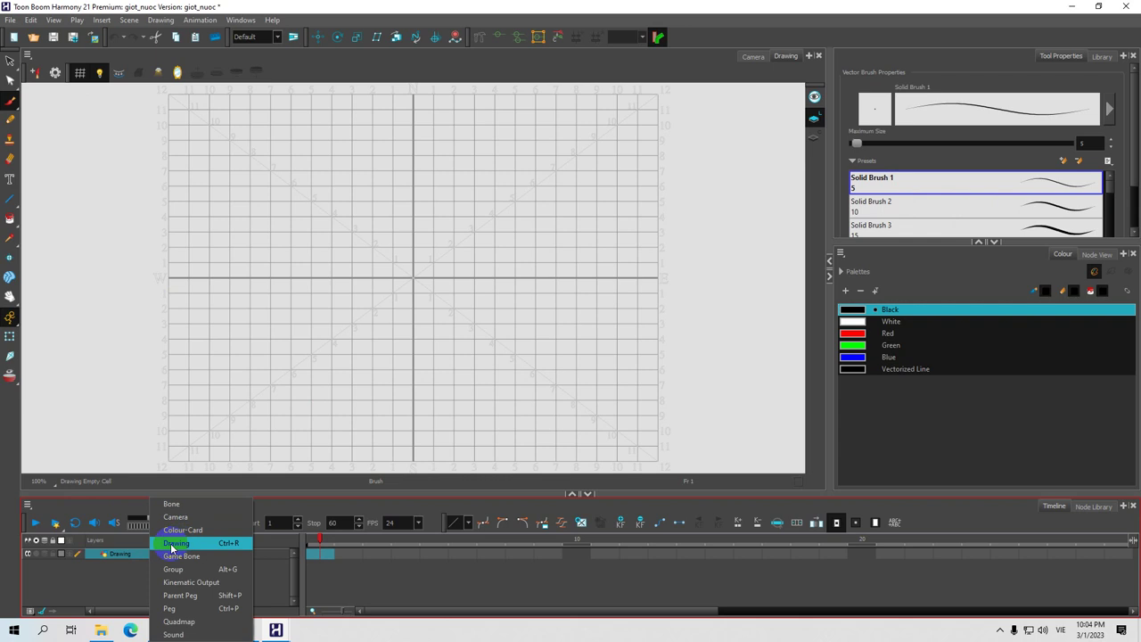
left_click(603, 303)
left_click(548, 317)
left_click(550, 304)
double_click(548, 280)
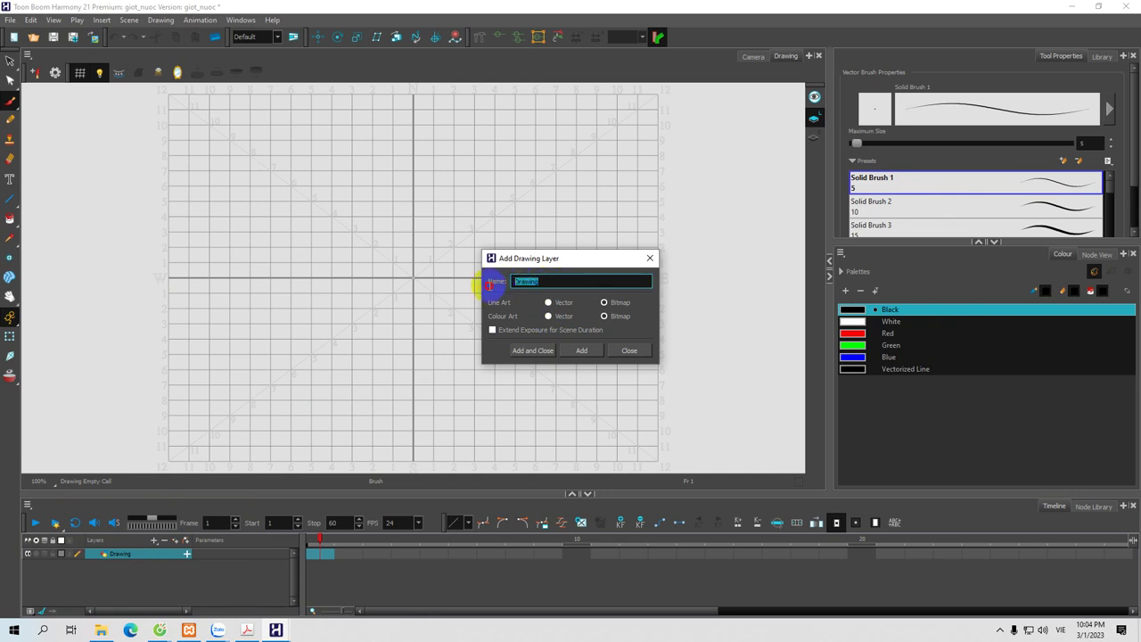
key("BackSpace")
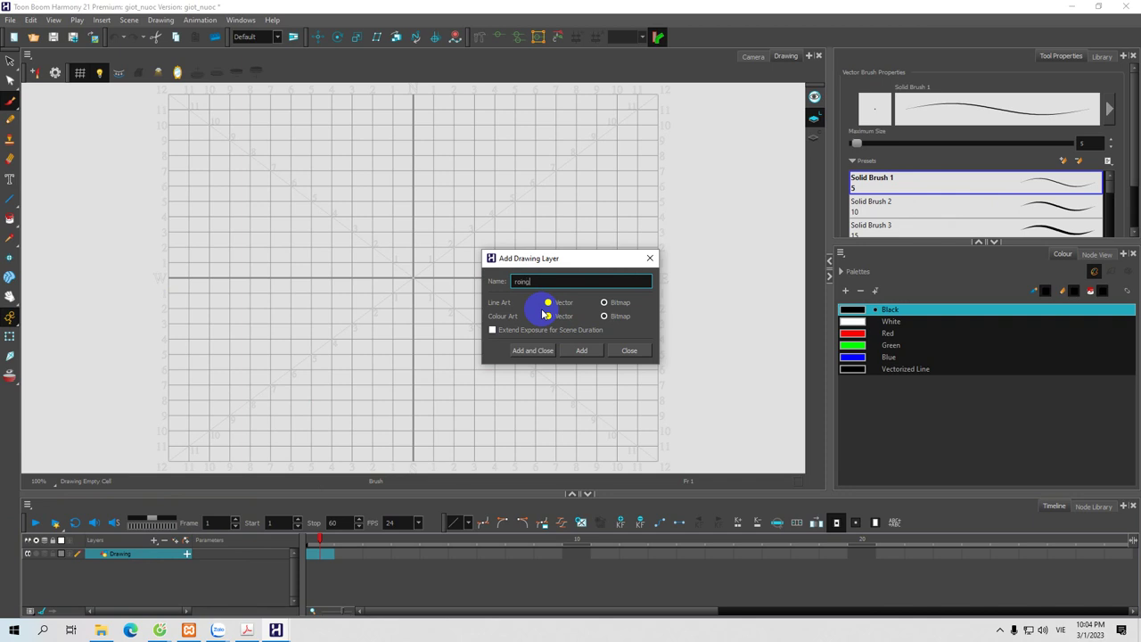
key("Return")
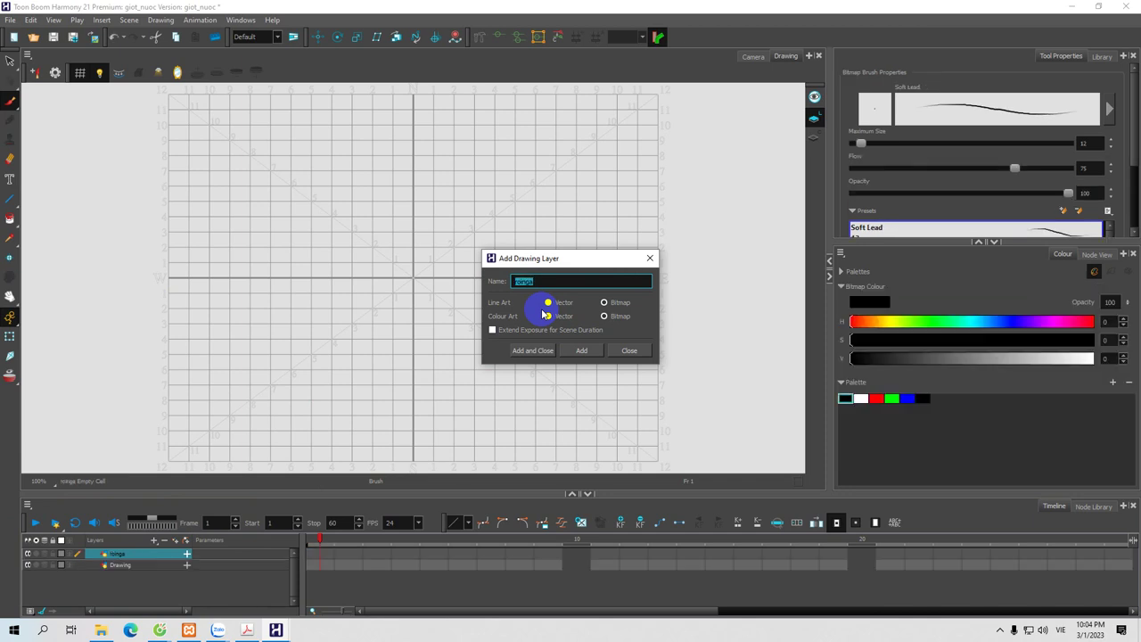
left_click(650, 259)
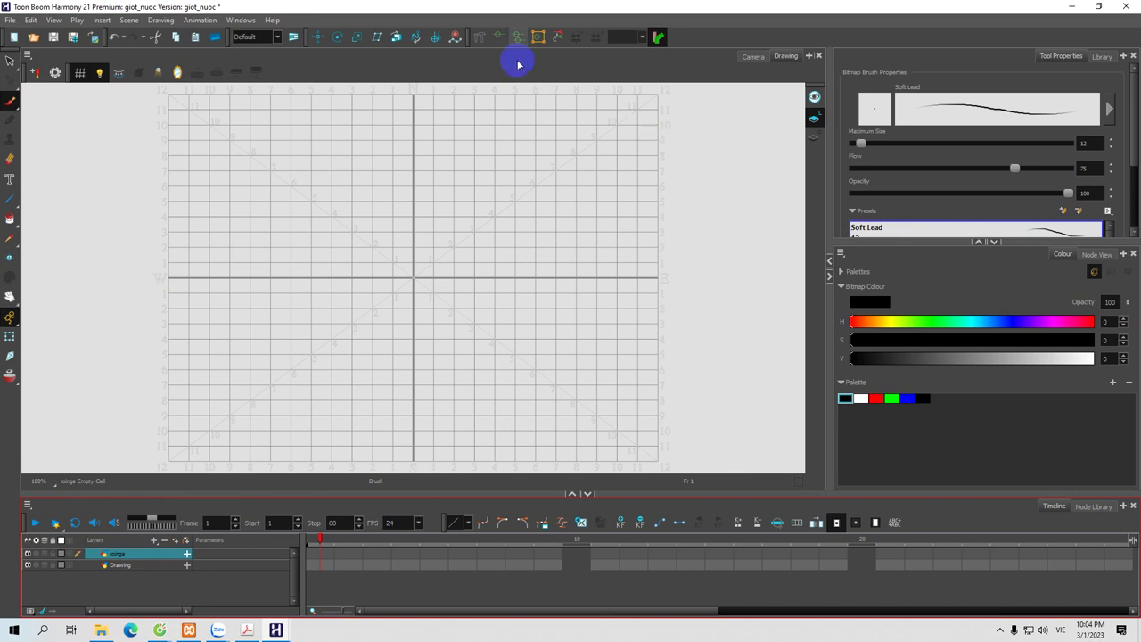
Step: Draw two curved black brush strokes converging in a V near the grid centre on frame 1 of the new bitmap layer
key("space")
left_click_drag(361, 249, 339, 236)
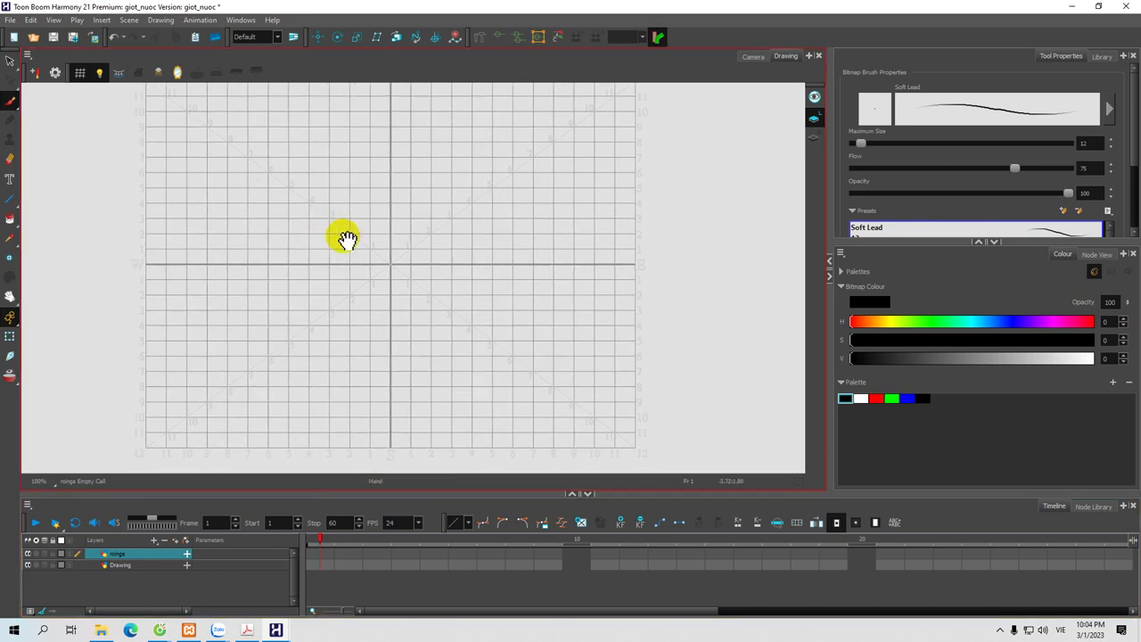
left_click(316, 565)
left_click(319, 554)
key("space")
left_click_drag(387, 235, 399, 246)
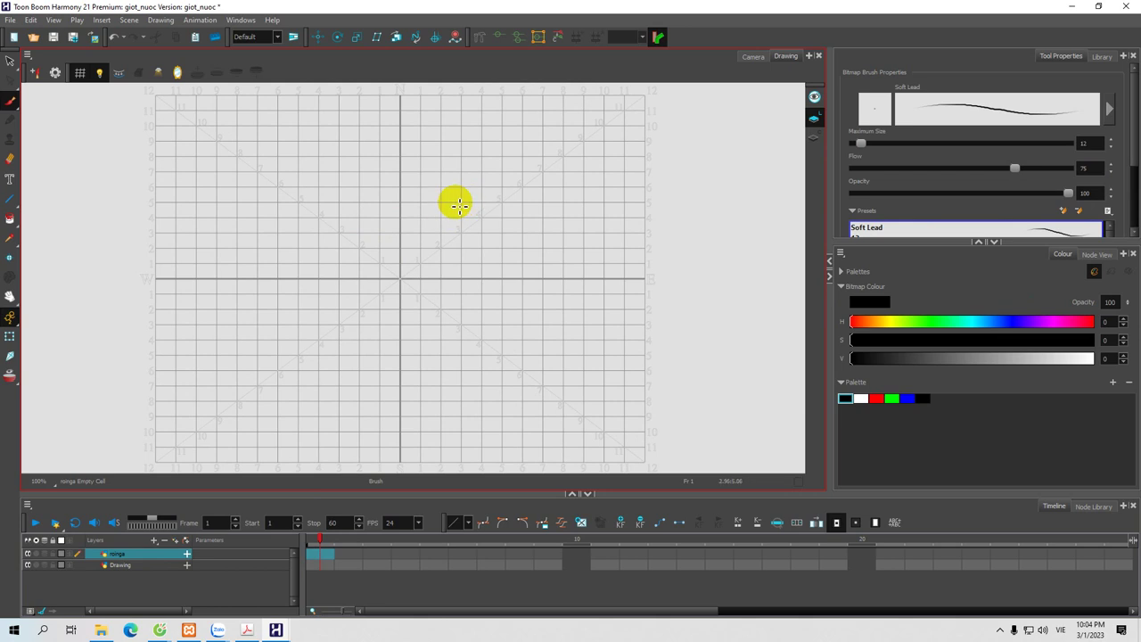
mouse_move(530, 174)
left_mouse_down()
mouse_move(479, 195)
mouse_move(423, 247)
mouse_move(388, 304)
left_mouse_up()
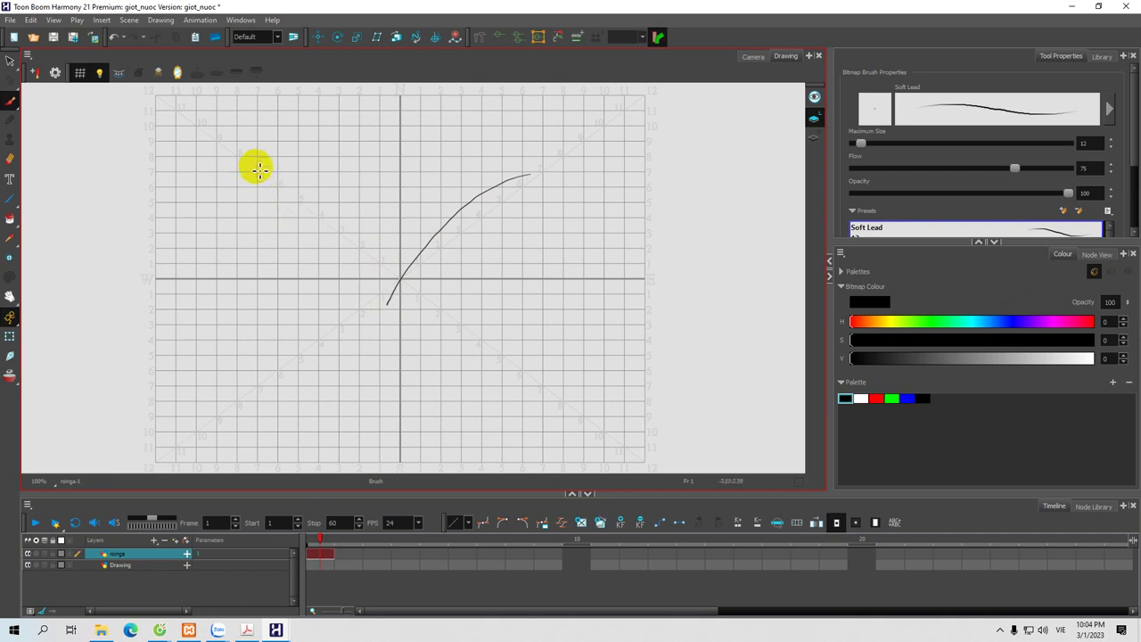
mouse_move(258, 165)
left_mouse_down()
mouse_move(311, 208)
mouse_move(387, 306)
mouse_move(324, 291)
left_mouse_up()
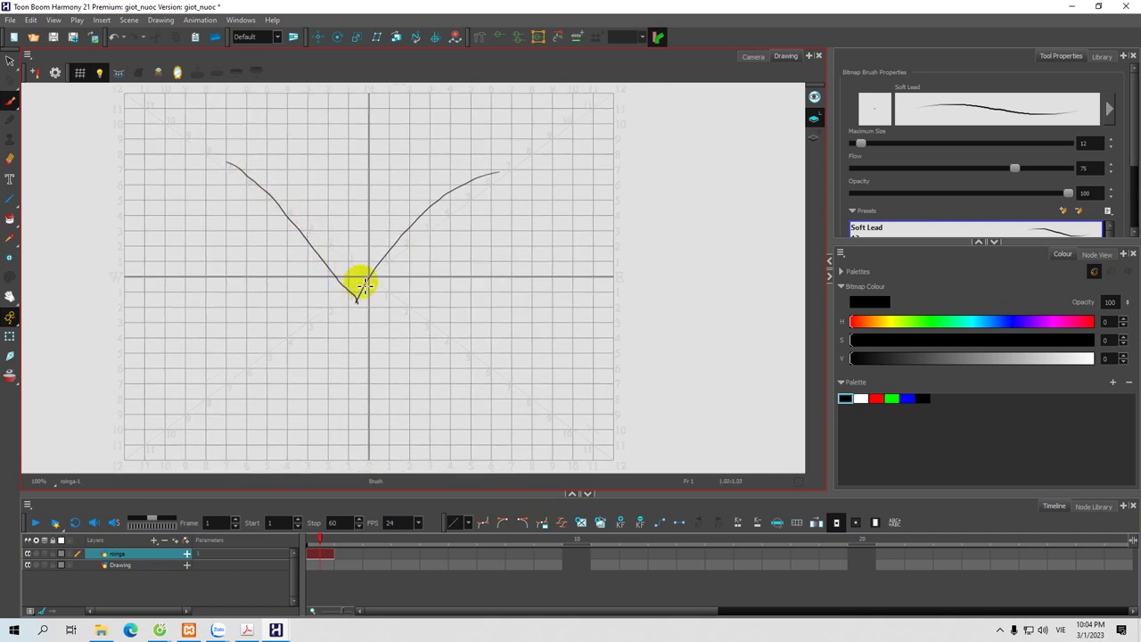
Step: Mark the V's lowest point with a small circle and add arrowheads to both strokes, pointing down the right arm and up the left
left_click(356, 312)
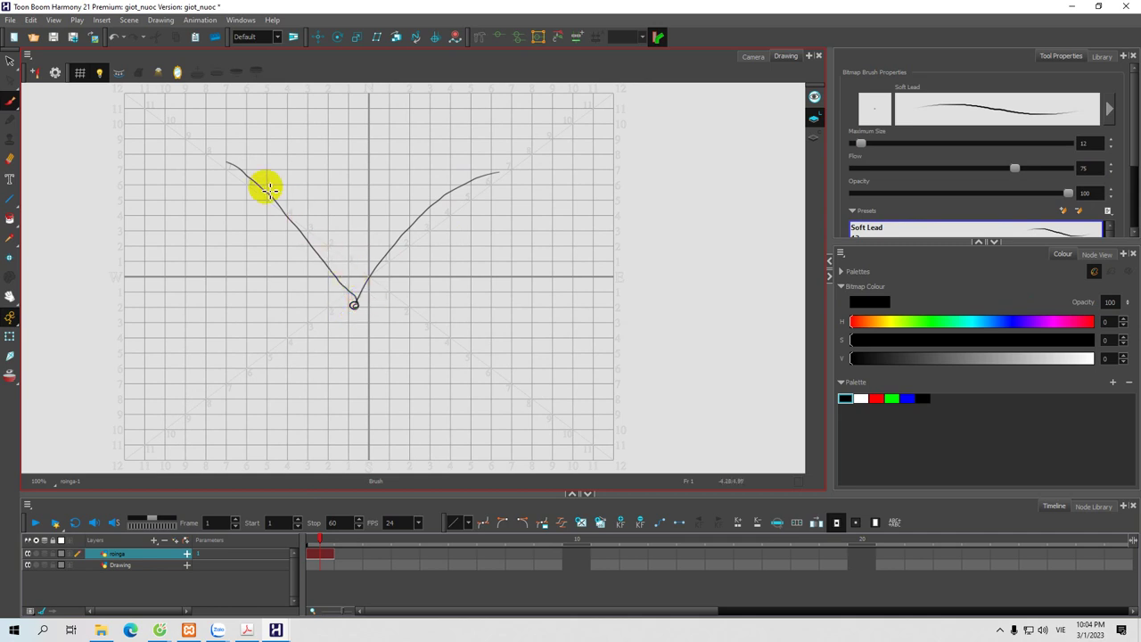
mouse_move(248, 188)
left_mouse_down()
mouse_move(251, 174)
mouse_move(263, 178)
left_mouse_up()
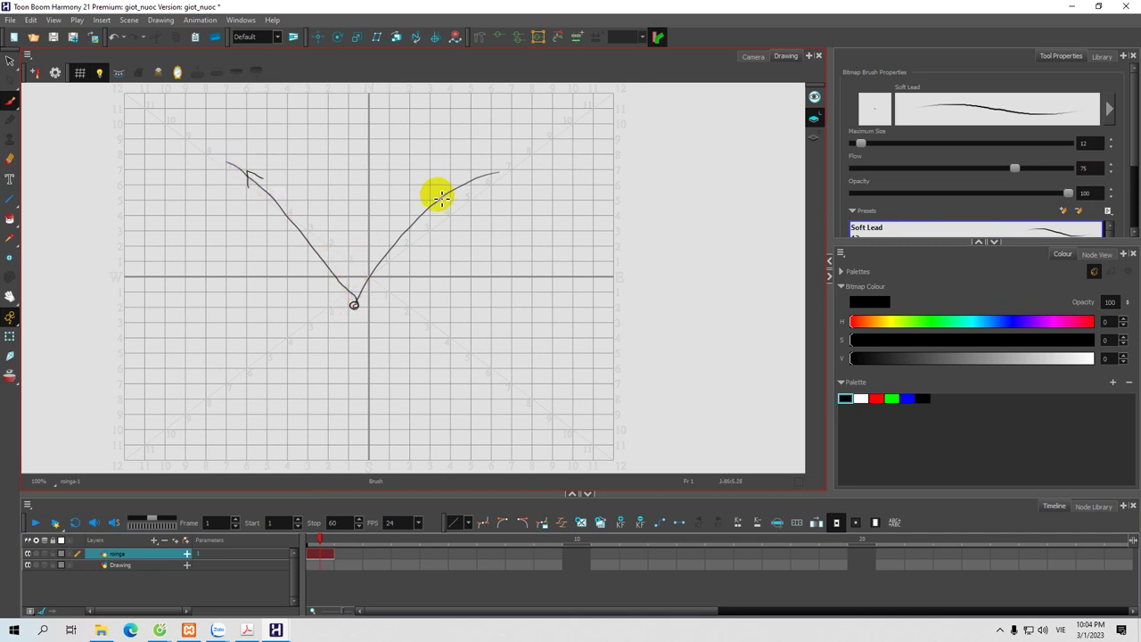
left_click_drag(424, 201, 439, 244)
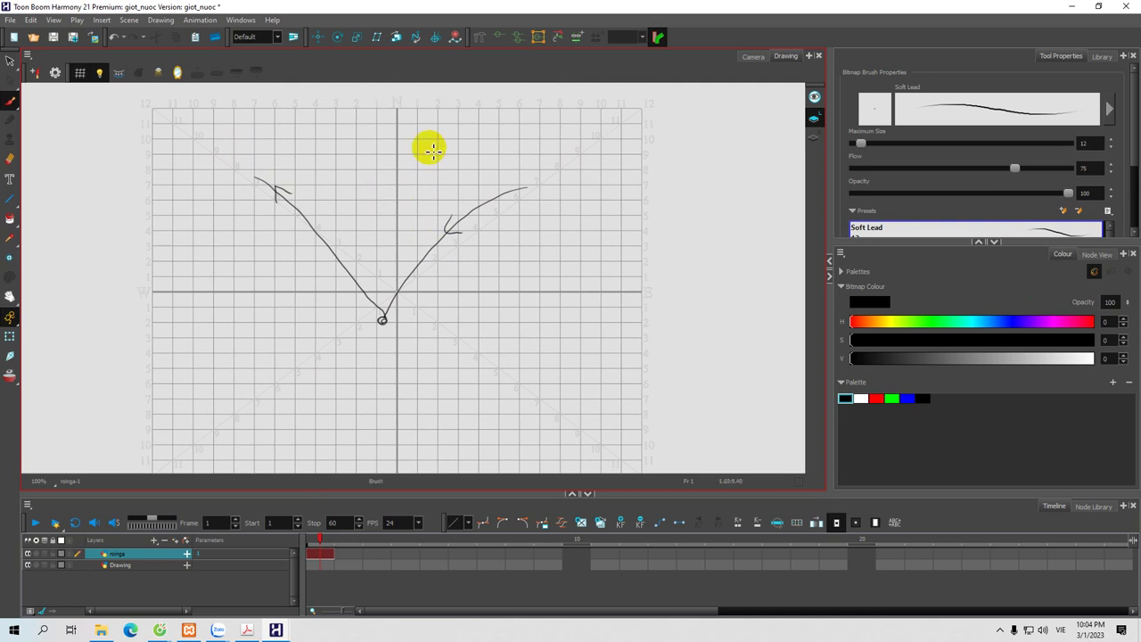
Step: Sketch the first diving pose at the V's upper right end: round head with eyes, curved back, oval foot and a small hand
key("2")
key("space")
left_click_drag(460, 164, 470, 172)
mouse_move(547, 158)
left_mouse_down()
mouse_move(497, 143)
mouse_move(511, 136)
mouse_move(541, 160)
mouse_move(538, 189)
mouse_move(514, 207)
mouse_move(486, 188)
mouse_move(473, 207)
mouse_move(486, 223)
mouse_move(510, 219)
mouse_move(518, 200)
mouse_move(492, 186)
mouse_move(516, 201)
left_mouse_up()
key("space")
left_click(504, 143)
key("space")
key("space")
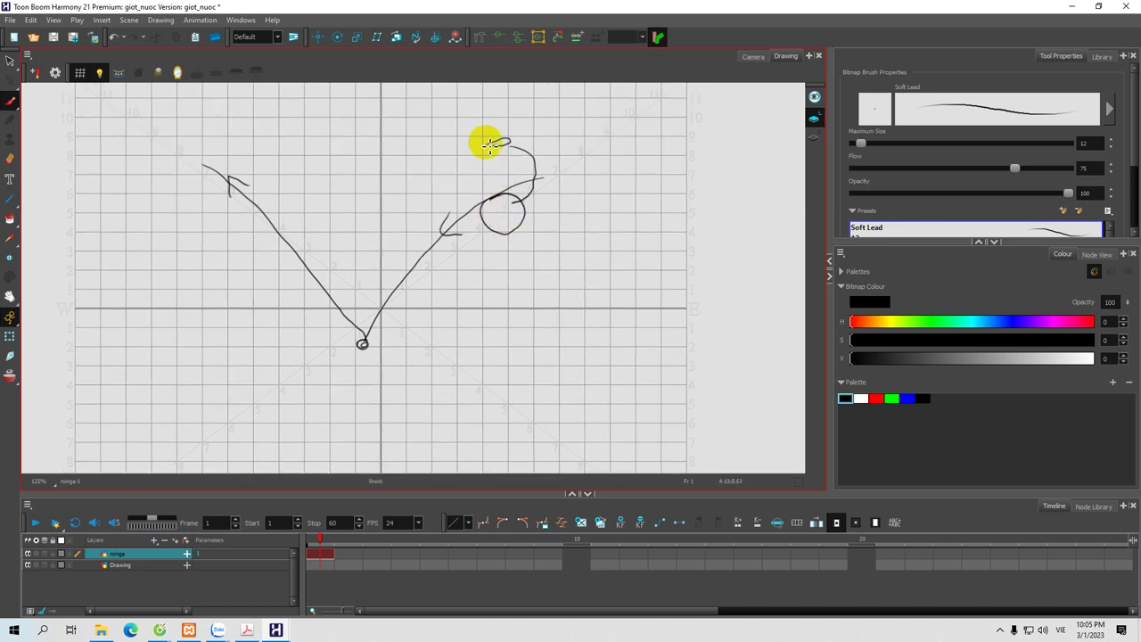
mouse_move(494, 142)
left_mouse_down()
mouse_move(463, 143)
mouse_move(471, 162)
mouse_move(495, 150)
mouse_move(477, 174)
left_mouse_up()
key("space")
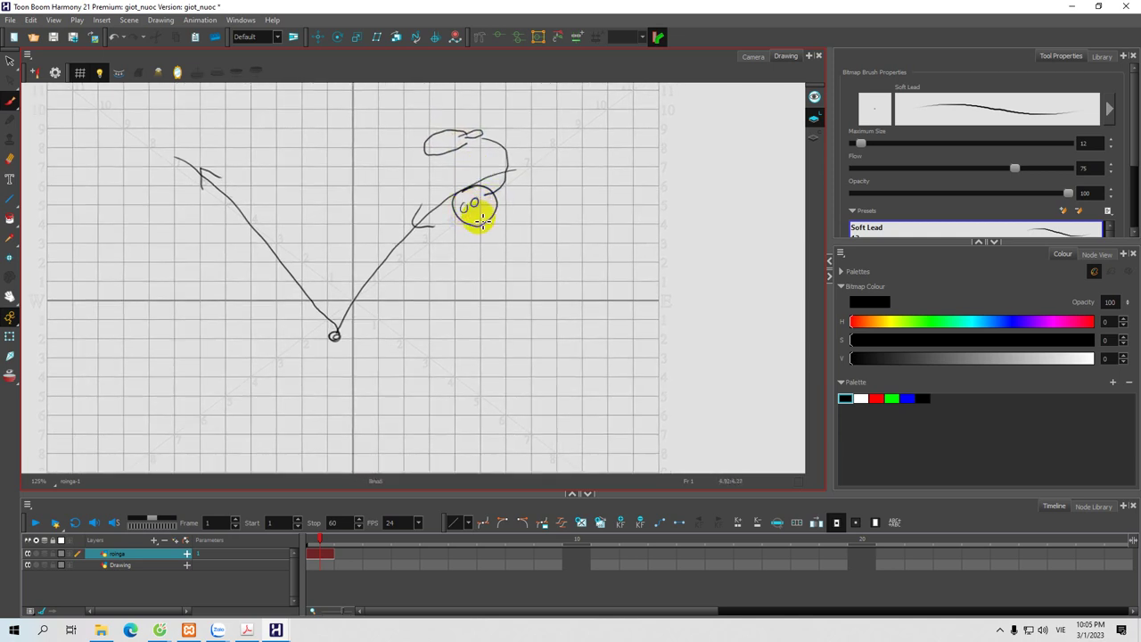
left_click_drag(481, 176, 481, 185)
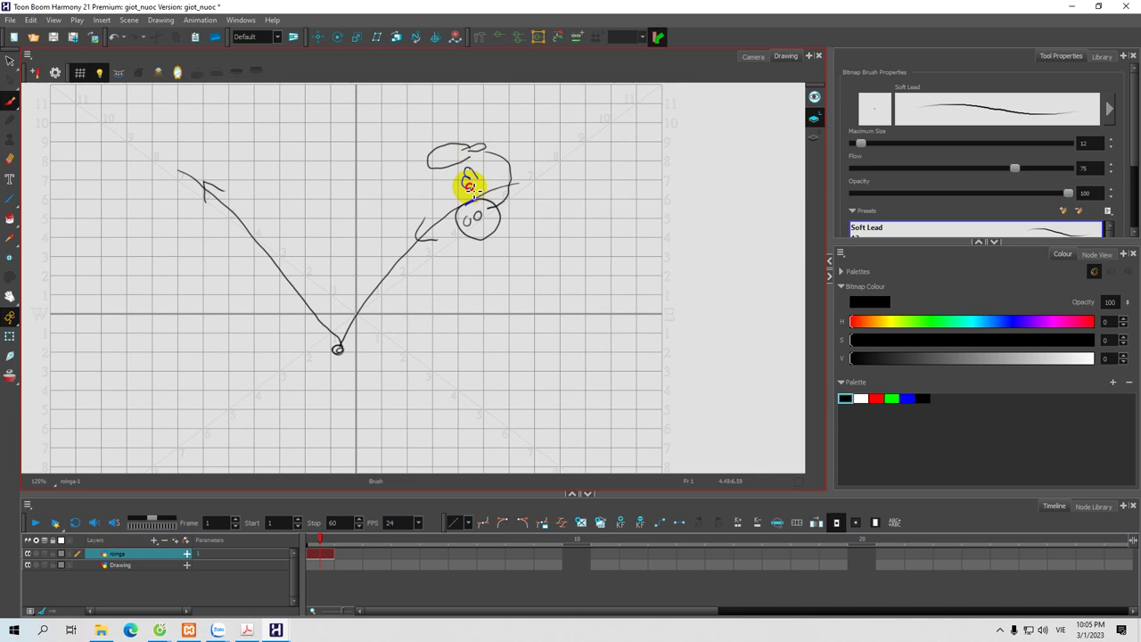
Step: Sketch a second, curled-up pose further down the right arm of the V, with a round head, arched body and hand
mouse_move(476, 195)
left_mouse_down()
mouse_move(490, 196)
mouse_move(438, 224)
mouse_move(430, 249)
mouse_move(455, 244)
mouse_move(446, 226)
mouse_move(433, 255)
mouse_move(464, 242)
mouse_move(444, 237)
mouse_move(455, 236)
left_mouse_up()
key("space")
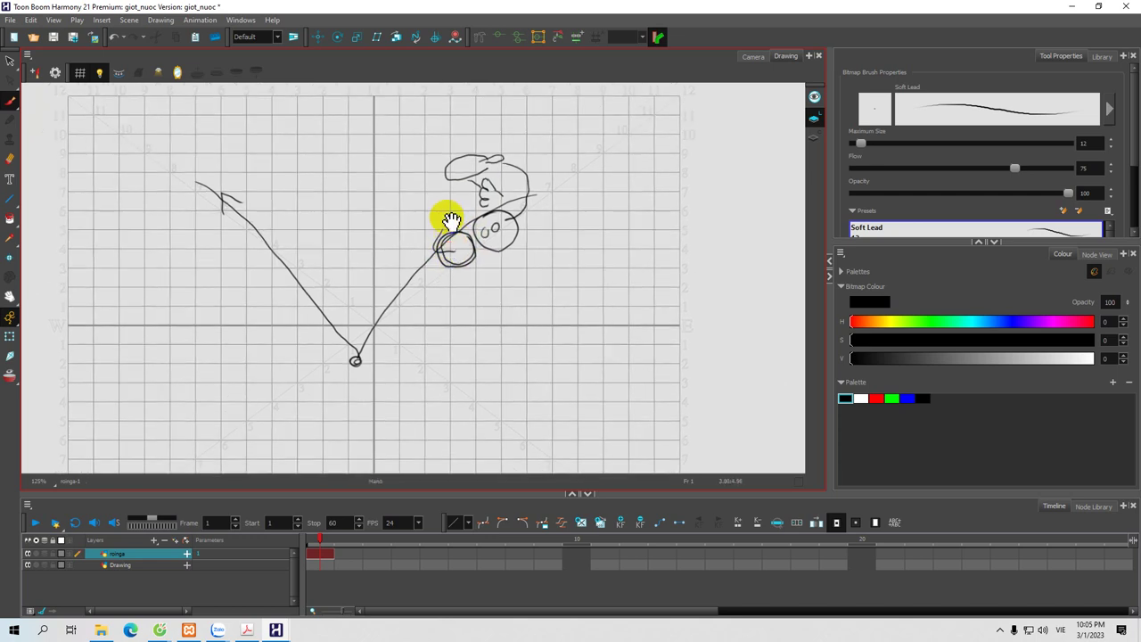
mouse_move(430, 192)
left_mouse_down()
mouse_move(458, 191)
mouse_move(459, 229)
mouse_move(423, 192)
mouse_move(394, 214)
mouse_move(411, 202)
left_mouse_up()
key("space")
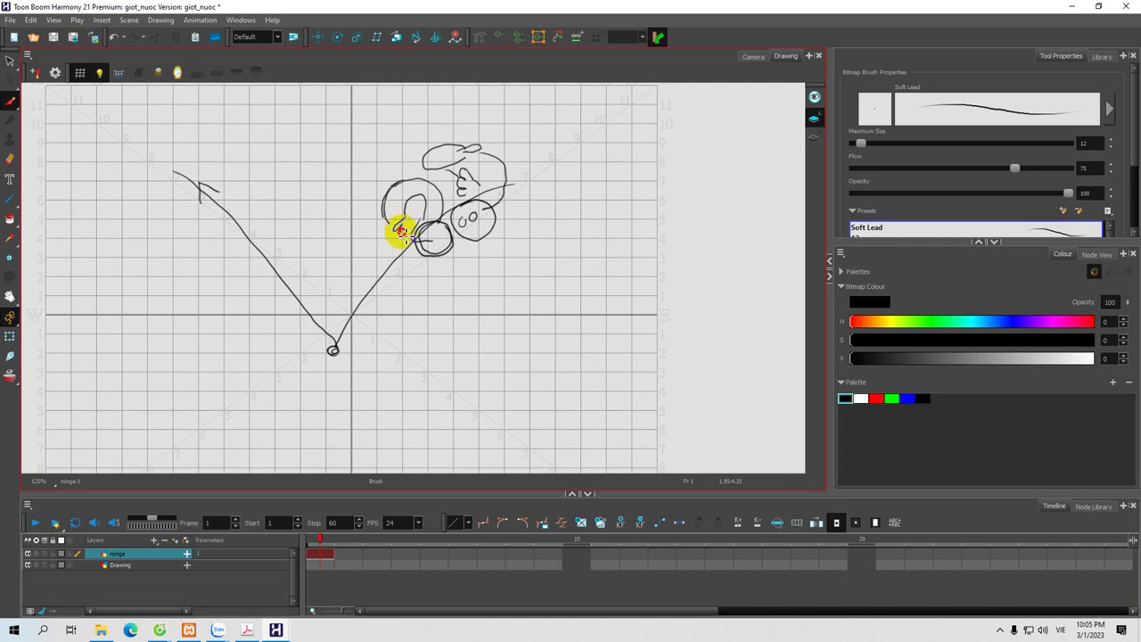
left_click_drag(409, 229, 403, 225)
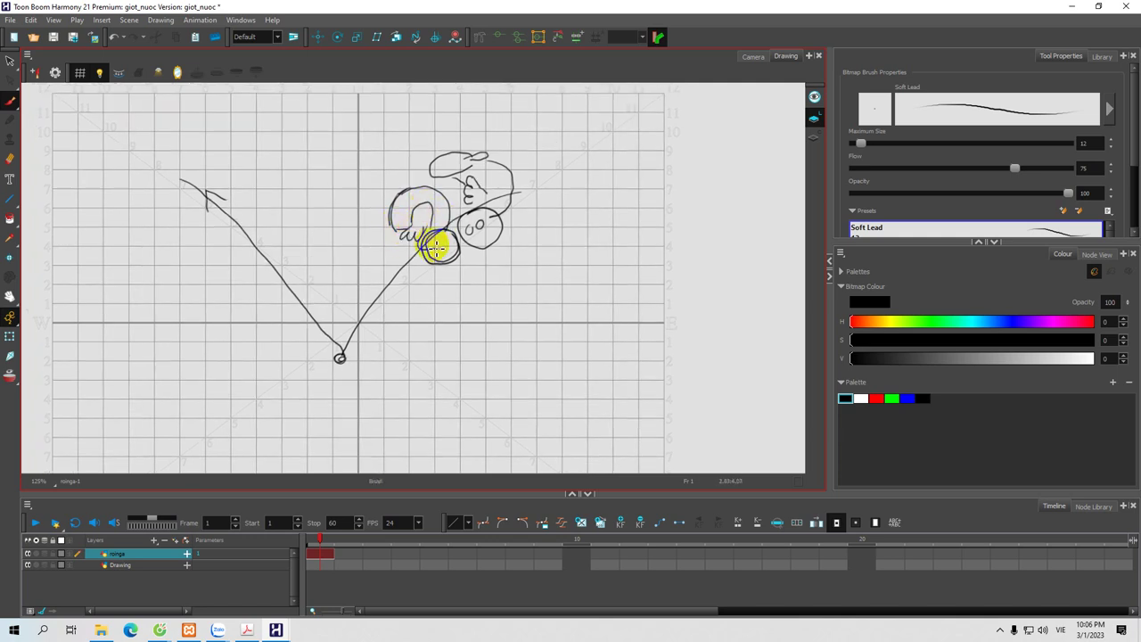
mouse_move(429, 251)
left_mouse_down()
mouse_move(481, 215)
mouse_move(467, 211)
mouse_move(462, 224)
mouse_move(473, 212)
mouse_move(460, 214)
mouse_move(450, 246)
mouse_move(460, 222)
mouse_move(442, 239)
mouse_move(444, 220)
mouse_move(434, 232)
mouse_move(387, 235)
left_mouse_up()
key("space")
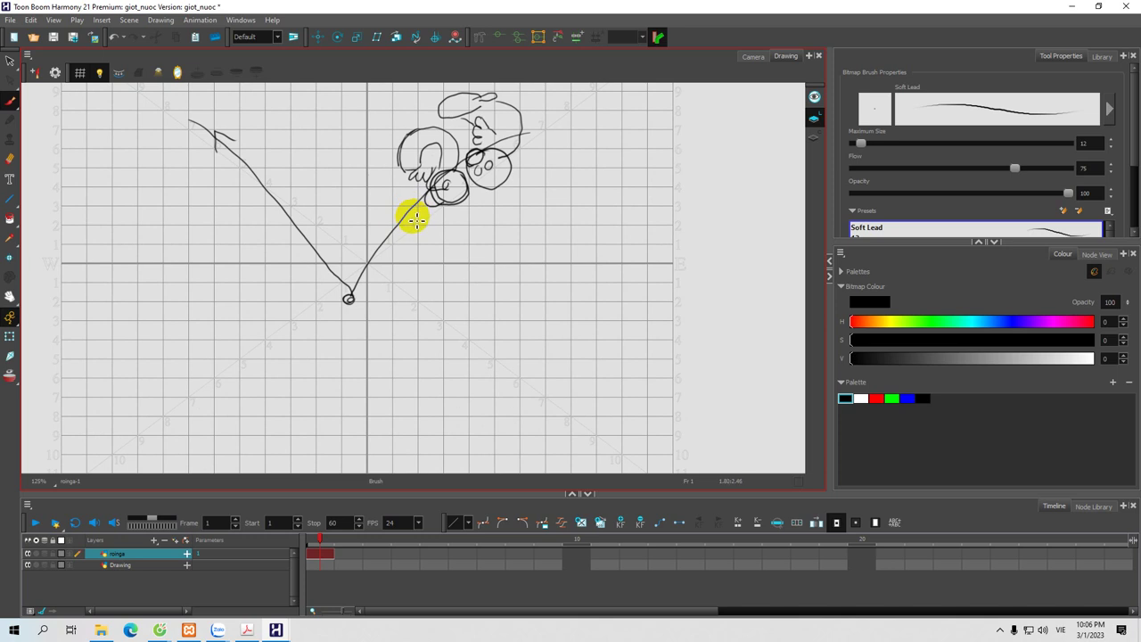
Step: Sketch a third pose low on the V's right arm, with a round head, eyes, a fist and an arched back
mouse_move(393, 209)
left_mouse_down()
mouse_move(376, 234)
mouse_move(401, 243)
mouse_move(416, 216)
mouse_move(390, 218)
left_mouse_up()
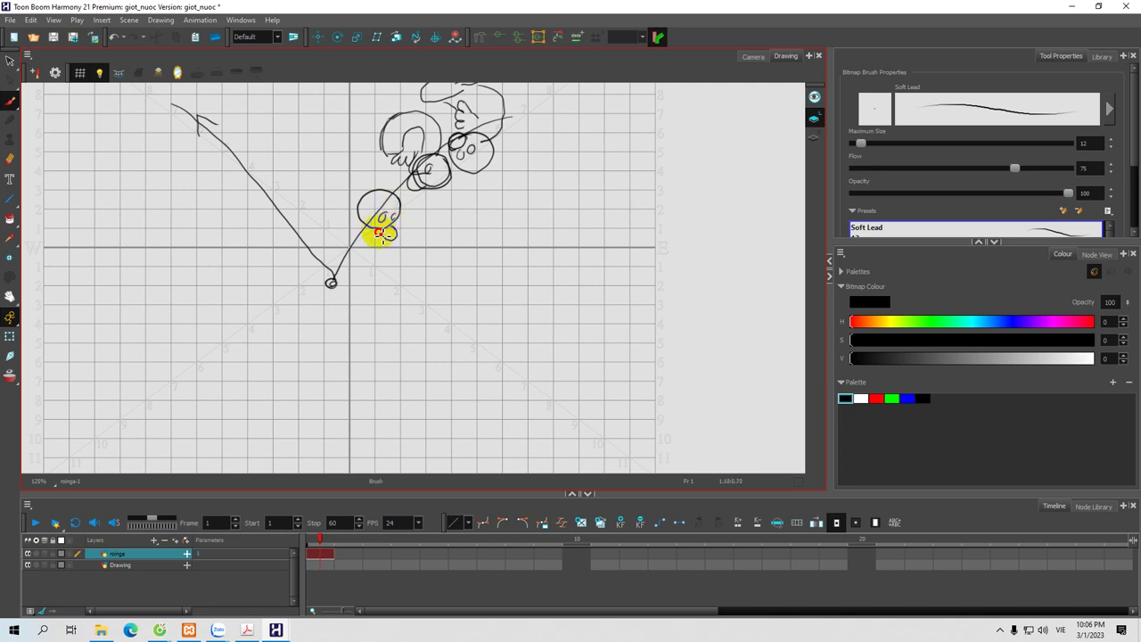
mouse_move(373, 241)
left_mouse_down()
mouse_move(385, 250)
mouse_move(357, 224)
mouse_move(331, 247)
mouse_move(366, 249)
left_mouse_up()
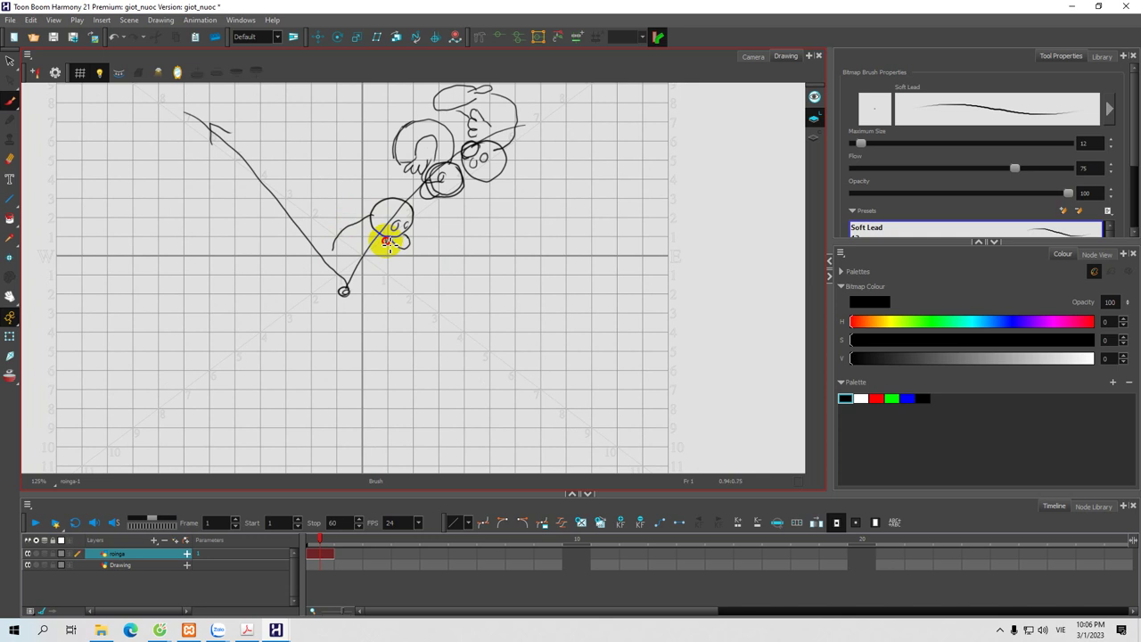
mouse_move(387, 247)
left_mouse_down()
mouse_move(349, 288)
mouse_move(331, 242)
mouse_move(344, 254)
left_mouse_up()
Step: Sketch the crouched landing pose at the V's lowest point, with head, face, hips, legs spread to both sides and raised arms
key("space")
mouse_move(363, 212)
left_mouse_down()
mouse_move(316, 246)
mouse_move(330, 267)
mouse_move(354, 266)
mouse_move(367, 253)
mouse_move(358, 228)
mouse_move(321, 234)
mouse_move(335, 274)
mouse_move(325, 260)
mouse_move(336, 261)
mouse_move(332, 239)
mouse_move(316, 235)
mouse_move(345, 231)
mouse_move(335, 258)
mouse_move(315, 264)
mouse_move(342, 267)
left_mouse_up()
key("space")
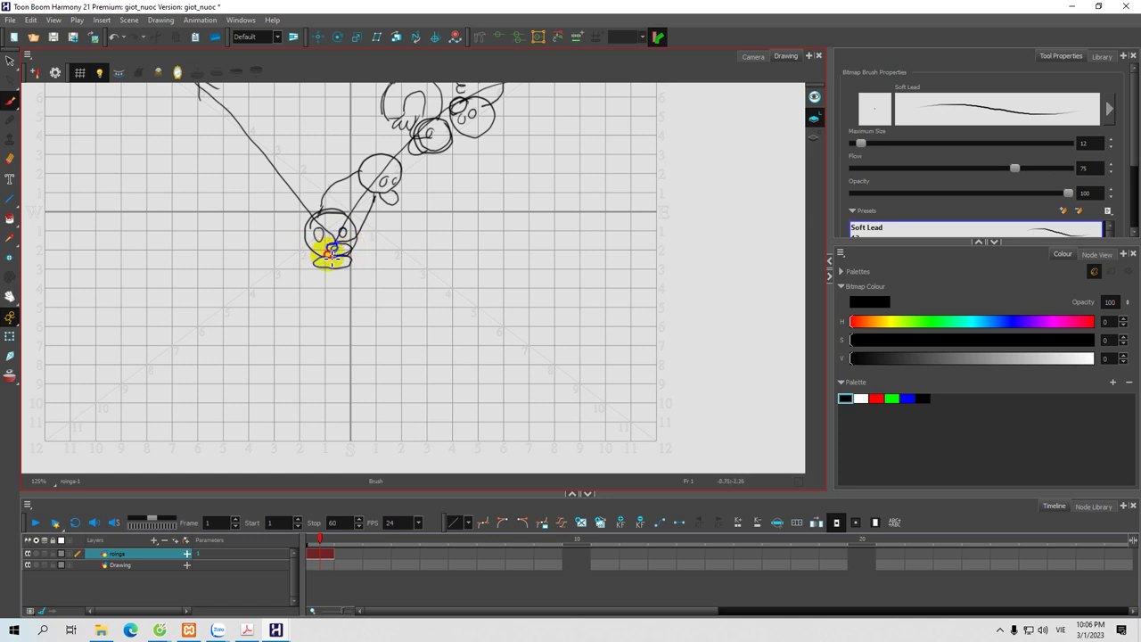
mouse_move(365, 251)
left_mouse_down()
mouse_move(422, 239)
mouse_move(363, 265)
mouse_move(417, 256)
mouse_move(387, 220)
mouse_move(399, 236)
mouse_move(391, 216)
mouse_move(402, 218)
mouse_move(413, 242)
mouse_move(364, 266)
mouse_move(416, 262)
left_mouse_up()
mouse_move(300, 235)
left_mouse_down()
mouse_move(372, 253)
mouse_move(305, 231)
mouse_move(292, 251)
mouse_move(300, 260)
mouse_move(305, 237)
mouse_move(306, 258)
mouse_move(375, 258)
mouse_move(348, 264)
left_mouse_up()
key("space")
mouse_move(366, 204)
left_mouse_down()
mouse_move(379, 234)
mouse_move(322, 201)
mouse_move(312, 222)
mouse_move(352, 266)
left_mouse_up()
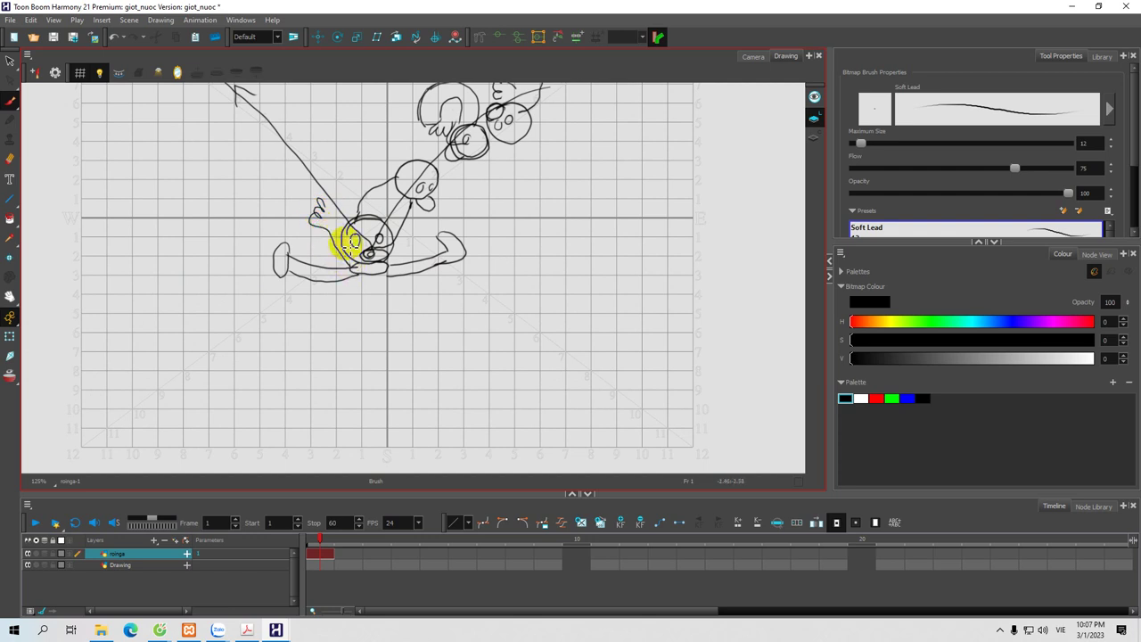
mouse_move(332, 211)
left_mouse_down()
mouse_move(339, 234)
mouse_move(390, 216)
mouse_move(413, 190)
mouse_move(393, 217)
left_mouse_up()
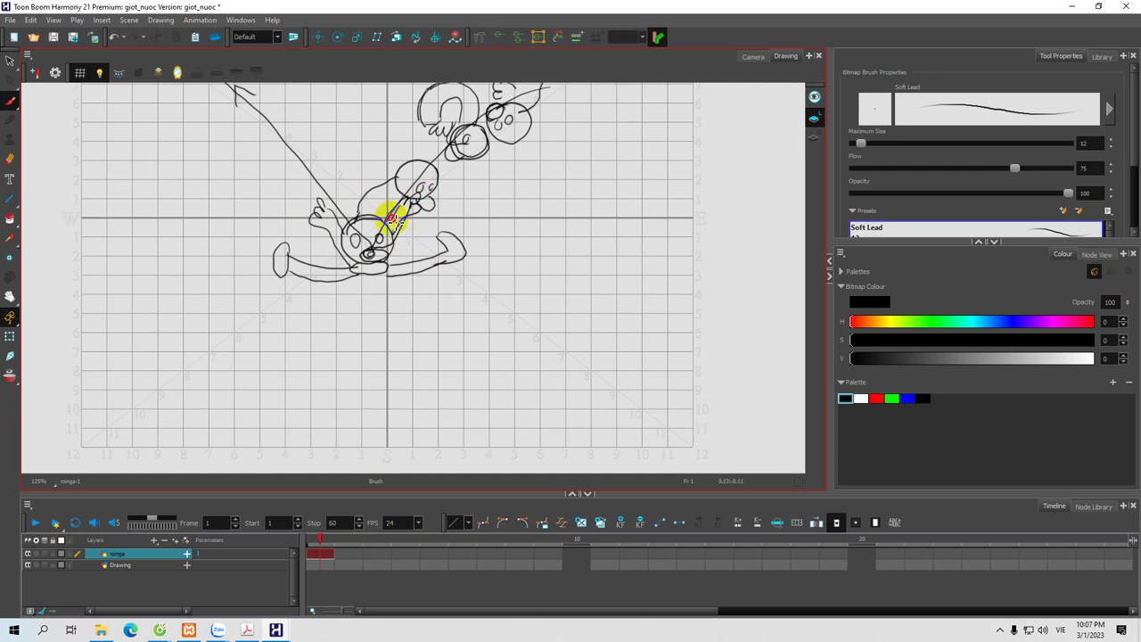
Step: Sketch a rebounding pose on the V's left arm, with a round head and face, body lines down to the hips, and hands
scroll(379, 224, "up", 3)
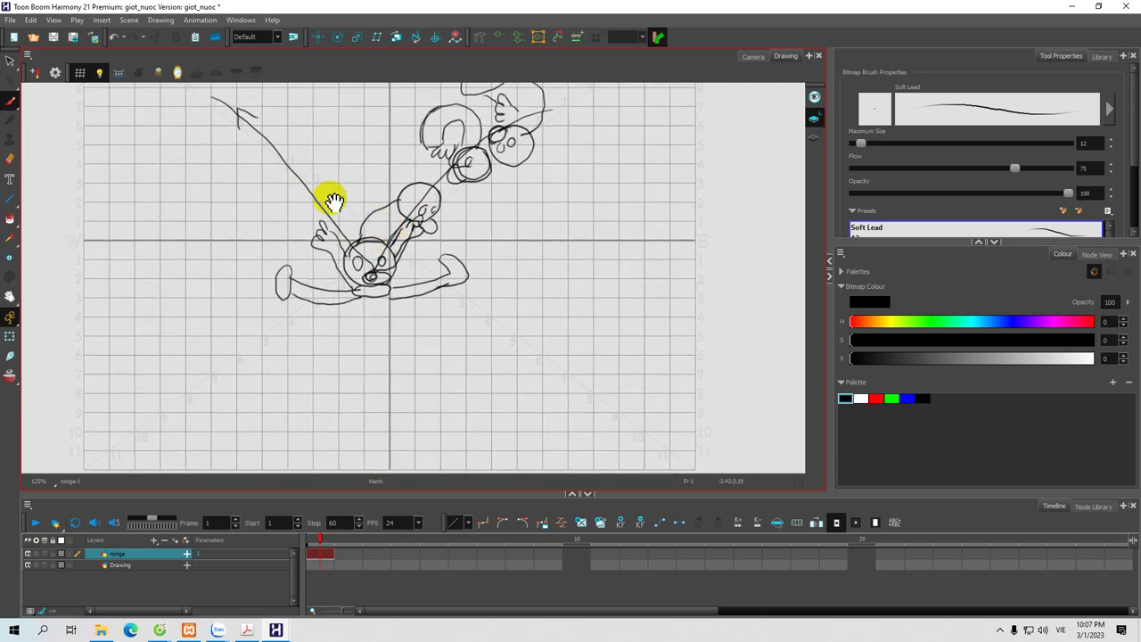
scroll(317, 198, "up", 2)
mouse_move(301, 181)
left_mouse_down()
mouse_move(273, 198)
mouse_move(308, 204)
mouse_move(293, 183)
mouse_move(286, 198)
mouse_move(310, 190)
mouse_move(302, 208)
mouse_move(295, 200)
left_mouse_up()
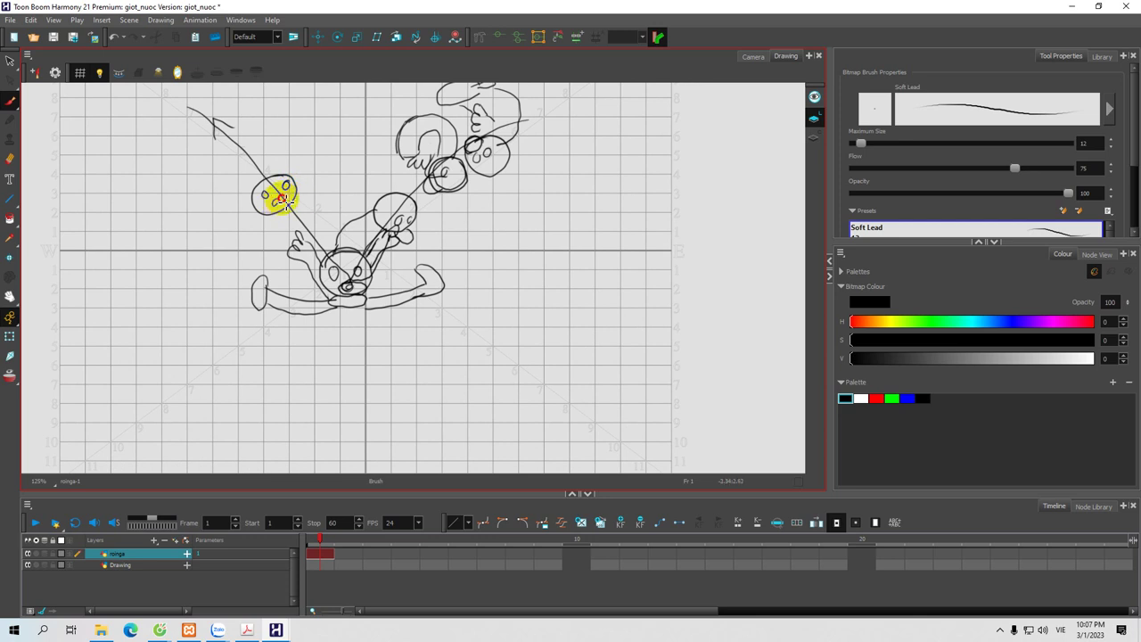
mouse_move(280, 199)
left_mouse_down()
mouse_move(265, 192)
mouse_move(272, 228)
mouse_move(306, 227)
mouse_move(324, 249)
mouse_move(280, 255)
mouse_move(285, 265)
left_mouse_up()
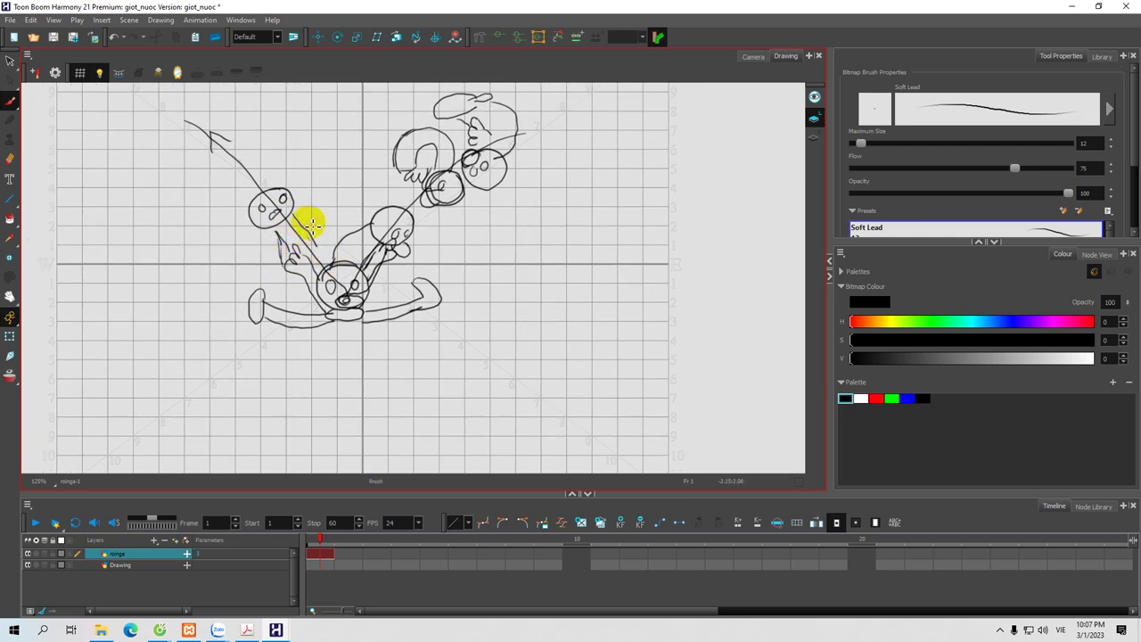
left_click_drag(323, 233, 324, 264)
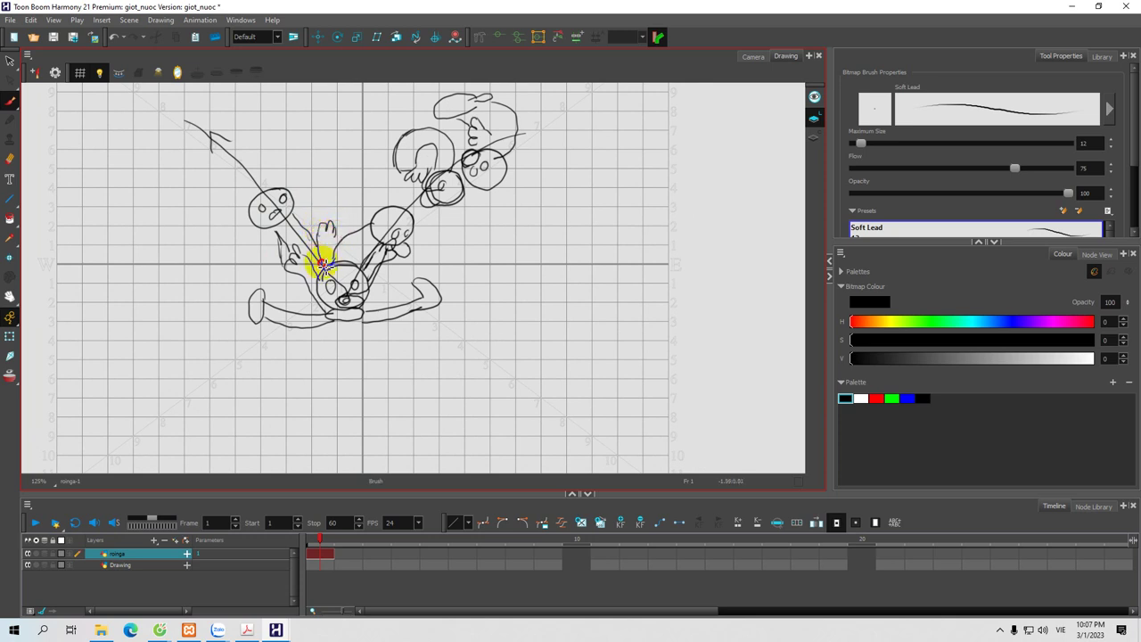
left_click_drag(316, 224, 339, 267)
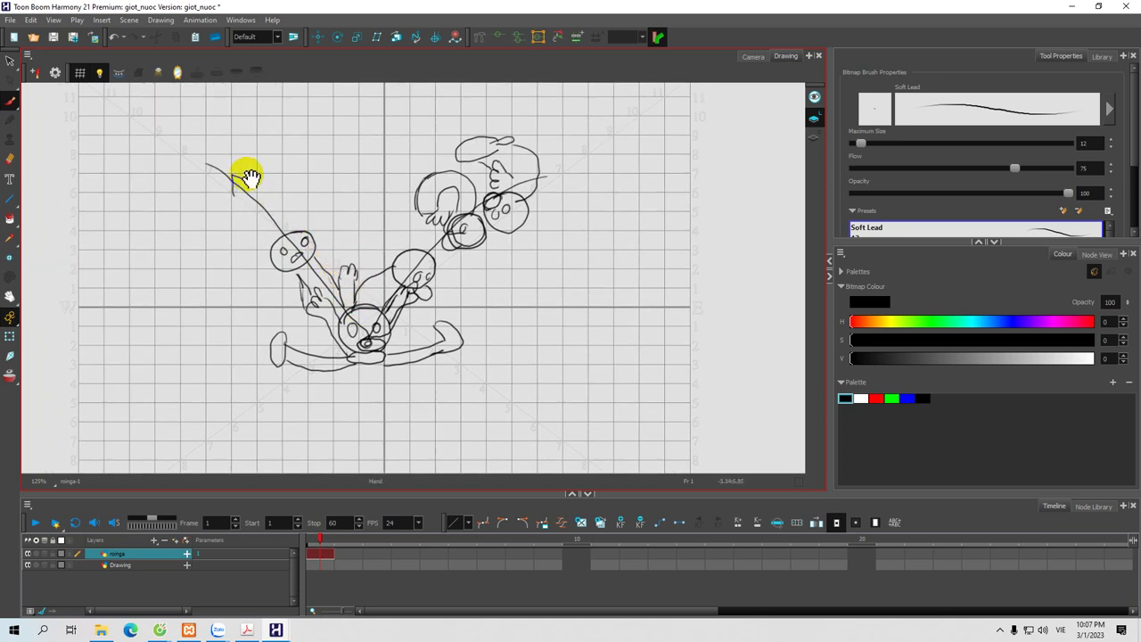
Step: Sketch a leaping pose near the left arrowhead, with a round head, filled open mouth, spiky hair, stretched body and outstretched limbs
mouse_move(256, 181)
left_mouse_down()
mouse_move(230, 192)
mouse_move(230, 219)
mouse_move(258, 223)
mouse_move(277, 209)
mouse_move(252, 195)
left_mouse_up()
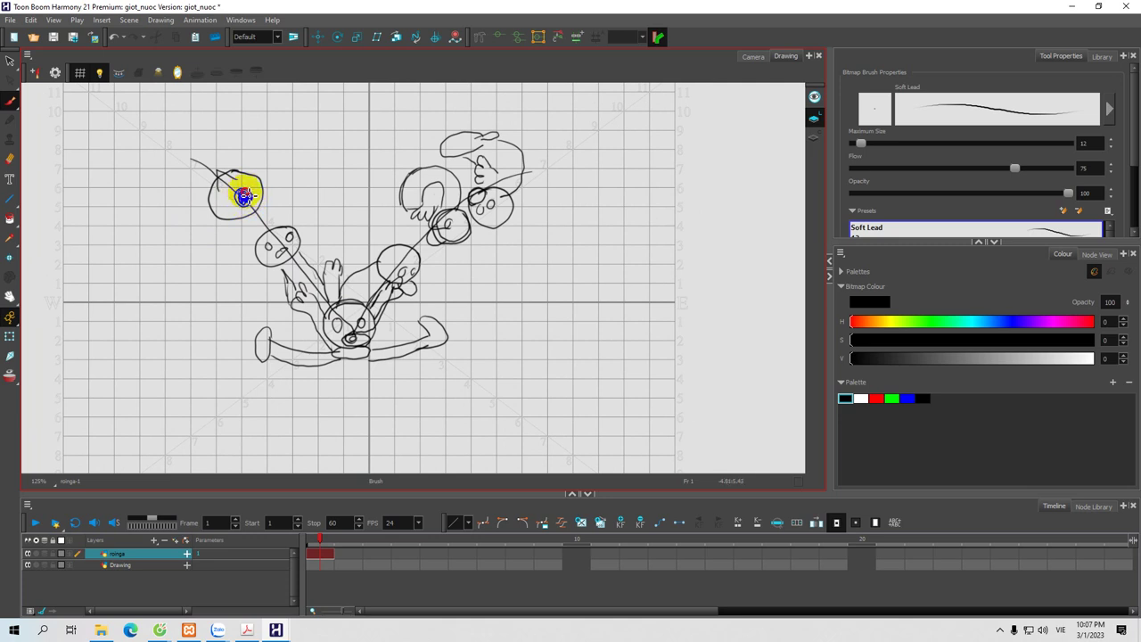
left_click_drag(253, 190, 252, 189)
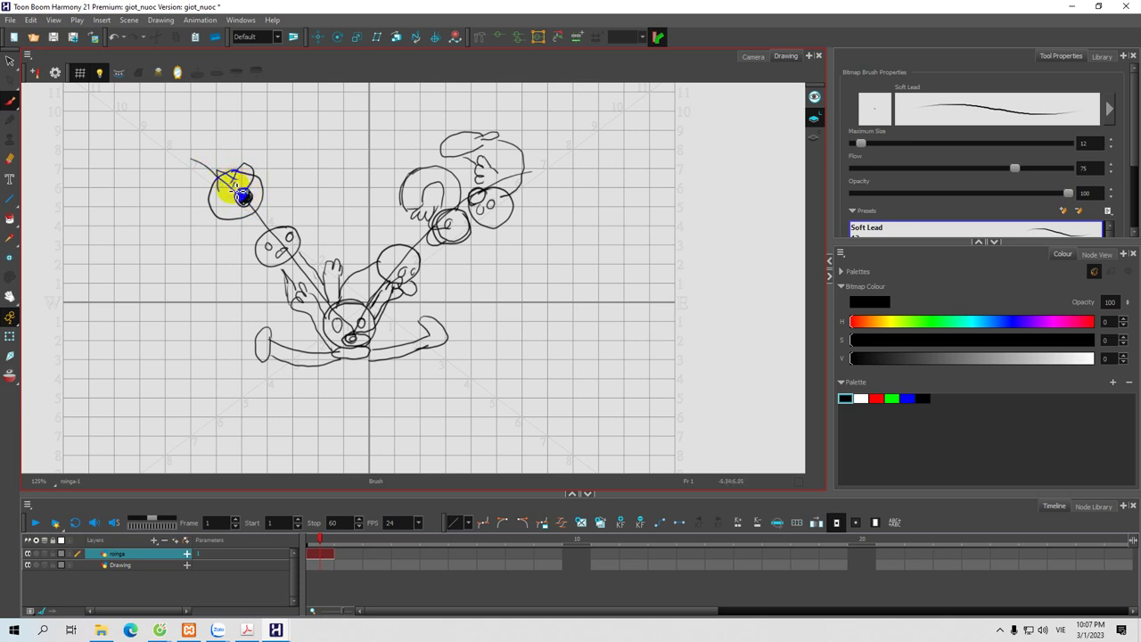
left_click_drag(254, 189, 272, 201)
mouse_move(228, 145)
left_mouse_down()
mouse_move(236, 174)
mouse_move(259, 172)
mouse_move(261, 188)
mouse_move(247, 177)
mouse_move(267, 211)
mouse_move(259, 234)
mouse_move(249, 218)
mouse_move(210, 208)
mouse_move(199, 225)
mouse_move(252, 234)
mouse_move(234, 211)
mouse_move(280, 243)
mouse_move(189, 196)
mouse_move(171, 221)
mouse_move(233, 189)
mouse_move(222, 228)
mouse_move(279, 259)
mouse_move(268, 251)
mouse_move(285, 224)
mouse_move(264, 260)
mouse_move(270, 245)
mouse_move(250, 253)
mouse_move(283, 267)
left_mouse_up()
key("space")
left_click_drag(255, 189, 266, 200)
key("space")
left_click_drag(293, 152, 326, 216)
left_click_drag(285, 173, 307, 185)
left_click_drag(189, 189, 238, 210)
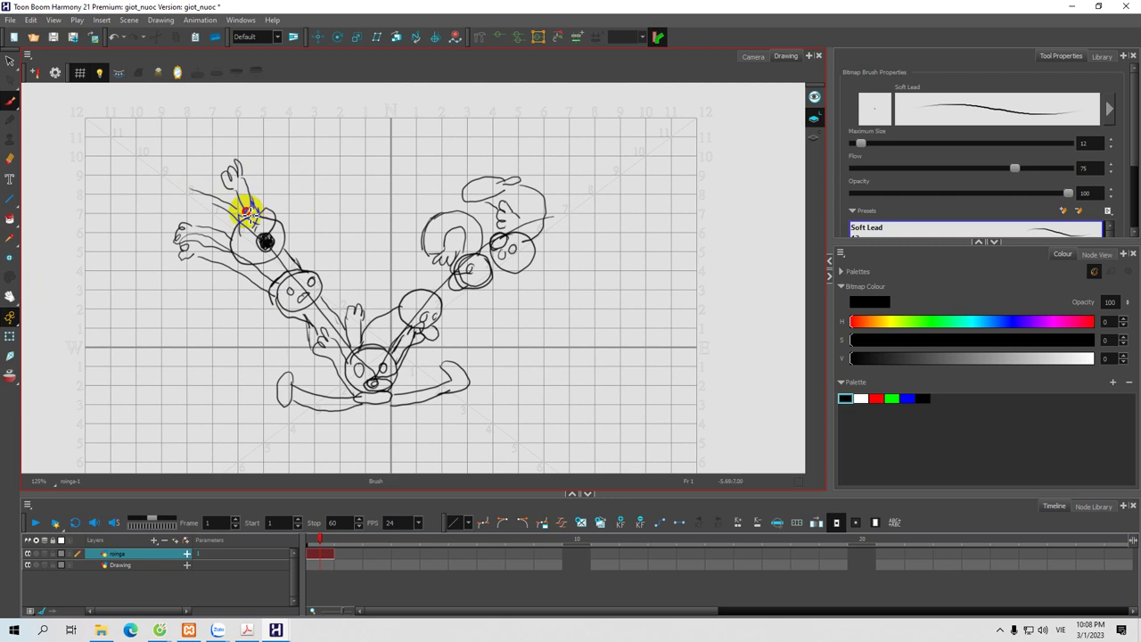
Step: Draw short radiating impact lines beneath the landing figure
key("space")
left_click_drag(451, 270, 443, 255)
mouse_move(383, 351)
left_mouse_down()
mouse_move(383, 321)
mouse_move(361, 278)
mouse_move(320, 326)
mouse_move(267, 330)
left_mouse_up()
mouse_move(348, 306)
left_mouse_down()
mouse_move(414, 309)
mouse_move(422, 324)
mouse_move(357, 307)
left_mouse_up()
key("space")
mouse_move(334, 196)
left_mouse_down()
mouse_move(347, 174)
mouse_move(343, 222)
mouse_move(350, 192)
left_mouse_up()
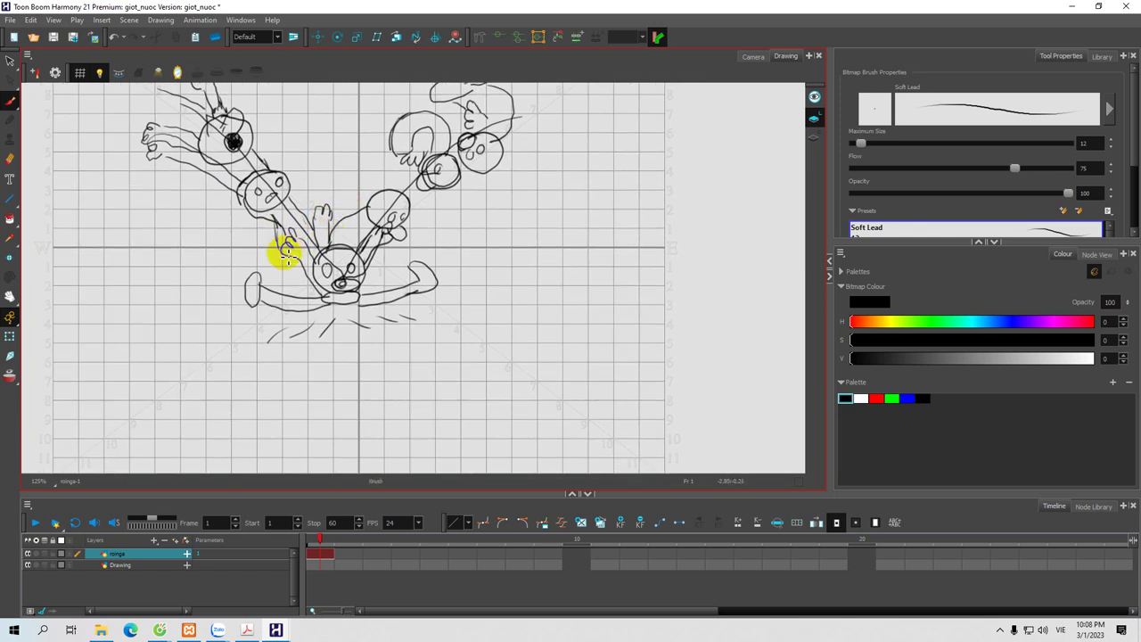
Step: Darken the landing figure's arms, brows, feet and hips with repeated brush strokes
left_click_drag(286, 254, 318, 295)
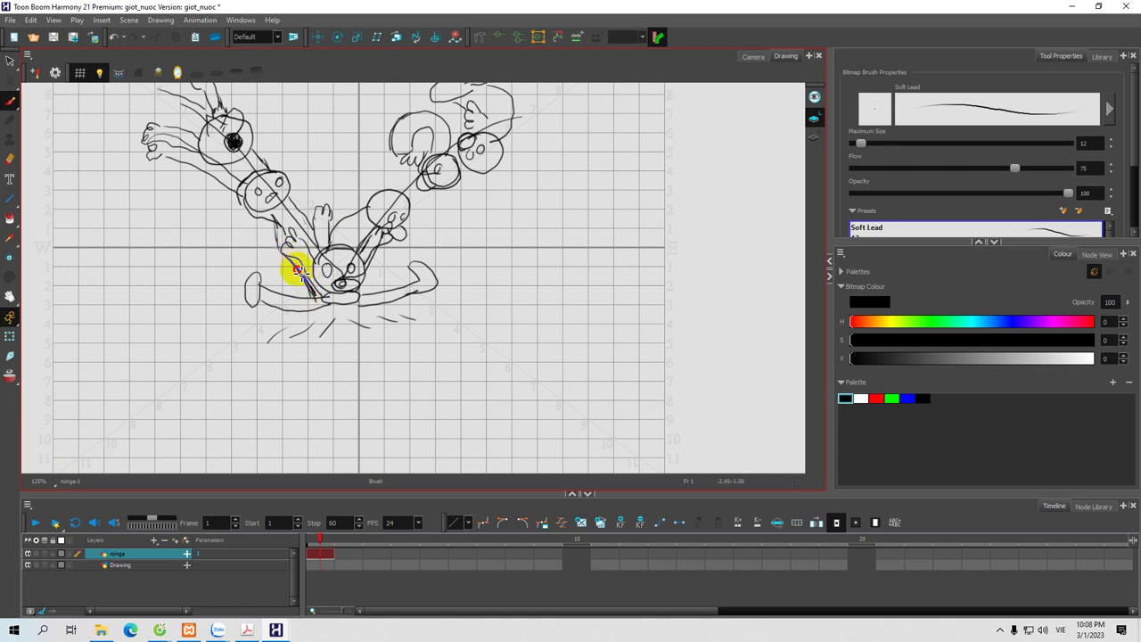
mouse_move(332, 267)
left_mouse_down()
mouse_move(331, 288)
mouse_move(356, 237)
mouse_move(347, 258)
mouse_move(381, 254)
mouse_move(369, 285)
left_mouse_up()
mouse_move(276, 284)
left_mouse_down()
mouse_move(288, 282)
mouse_move(258, 270)
mouse_move(275, 257)
mouse_move(255, 303)
mouse_move(265, 295)
left_mouse_up()
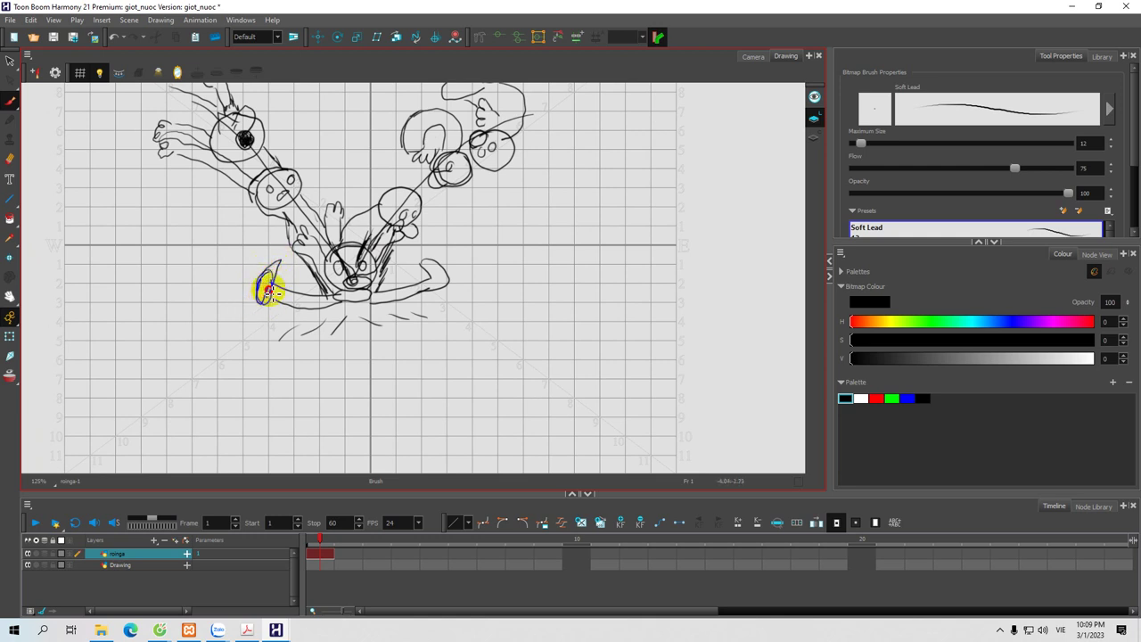
left_click_drag(430, 272, 414, 267)
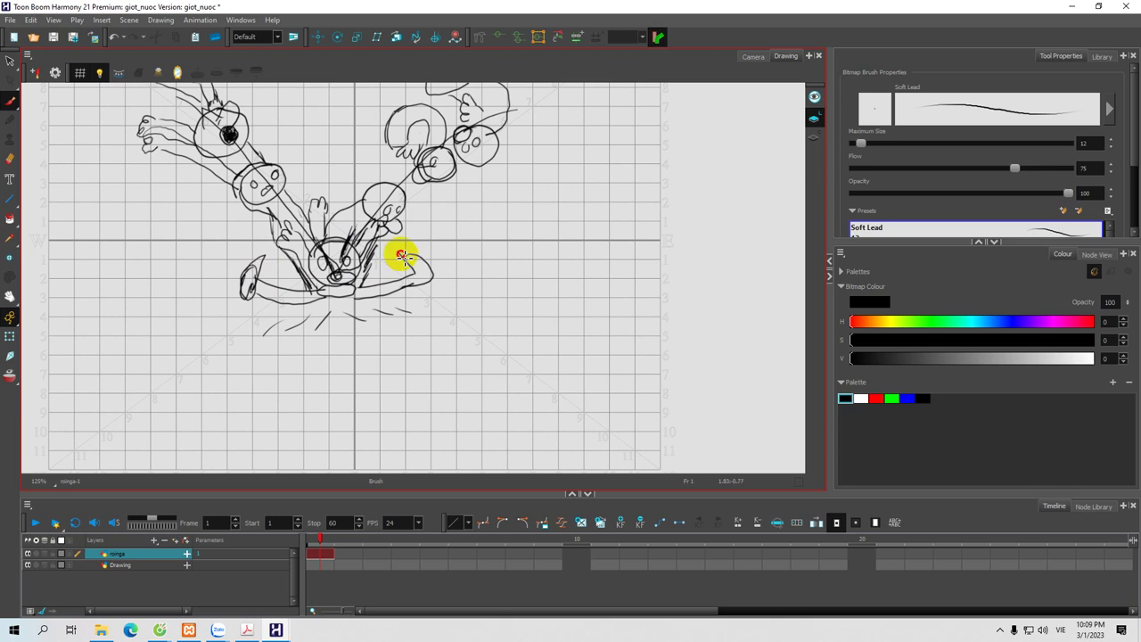
mouse_move(369, 300)
left_mouse_down()
mouse_move(387, 300)
mouse_move(344, 302)
mouse_move(374, 300)
left_mouse_up()
left_click_drag(398, 258, 402, 346)
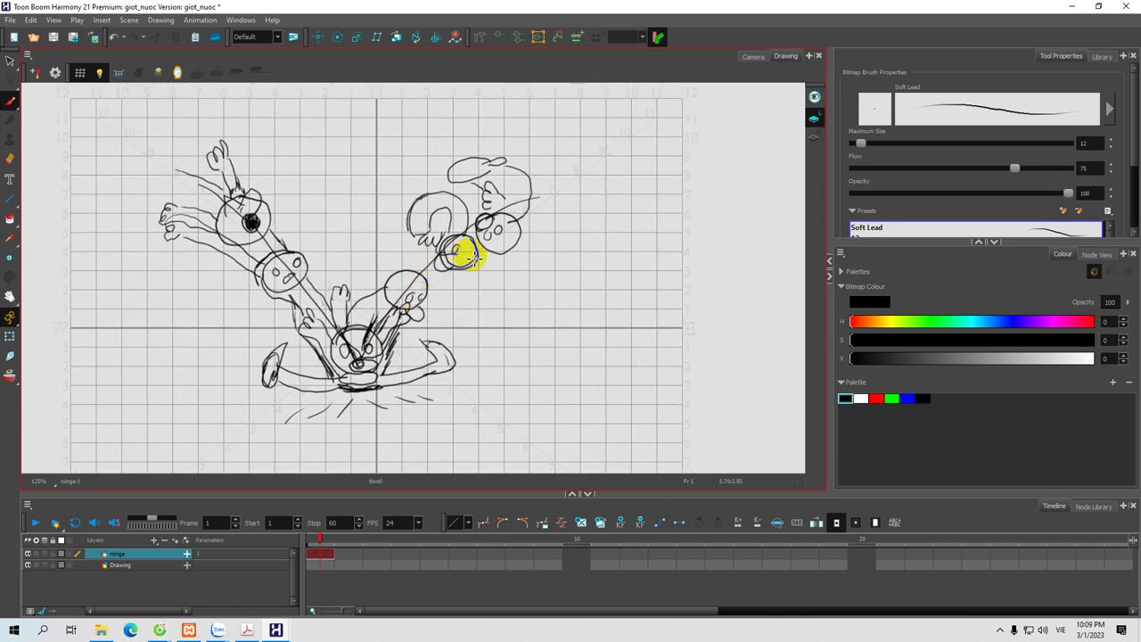
Step: Reinforce the outlines of the two upper right poses, then view frame 9 and return to the sketch on frame 1
mouse_move(444, 194)
left_mouse_down()
mouse_move(413, 197)
mouse_move(400, 217)
mouse_move(411, 240)
left_mouse_up()
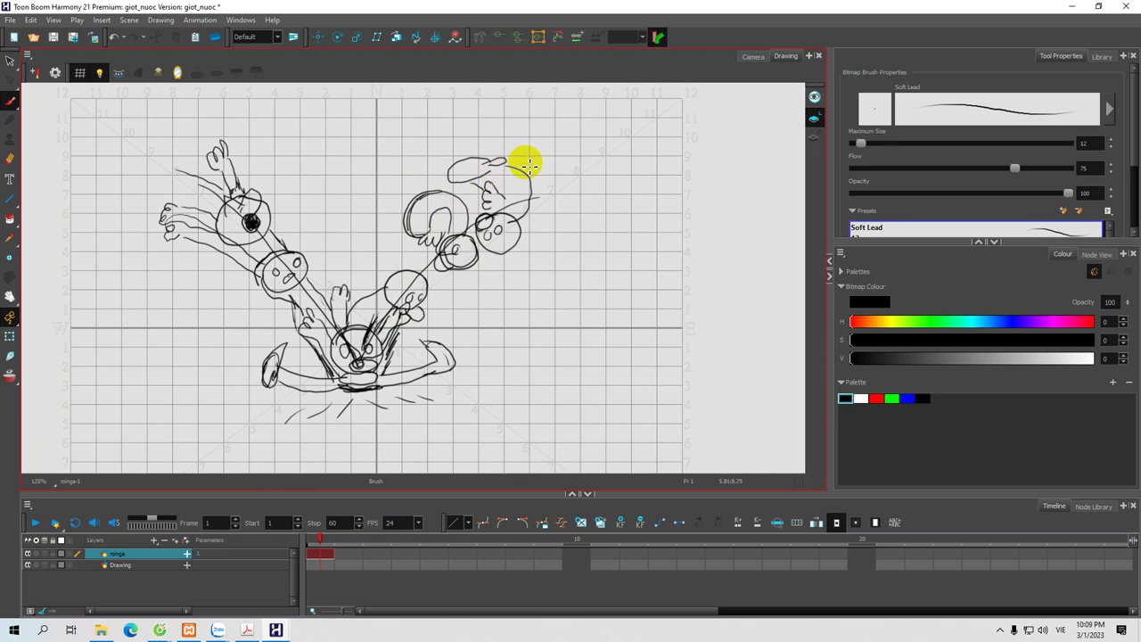
mouse_move(481, 158)
left_mouse_down()
mouse_move(456, 157)
mouse_move(447, 178)
mouse_move(509, 171)
mouse_move(530, 184)
left_mouse_up()
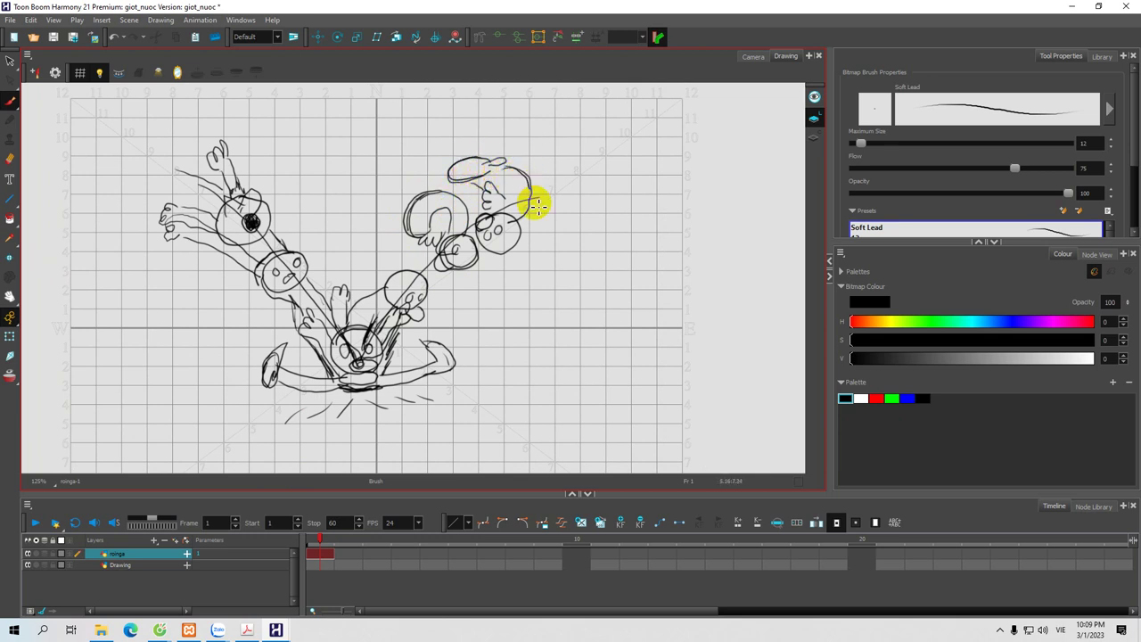
left_click(552, 551)
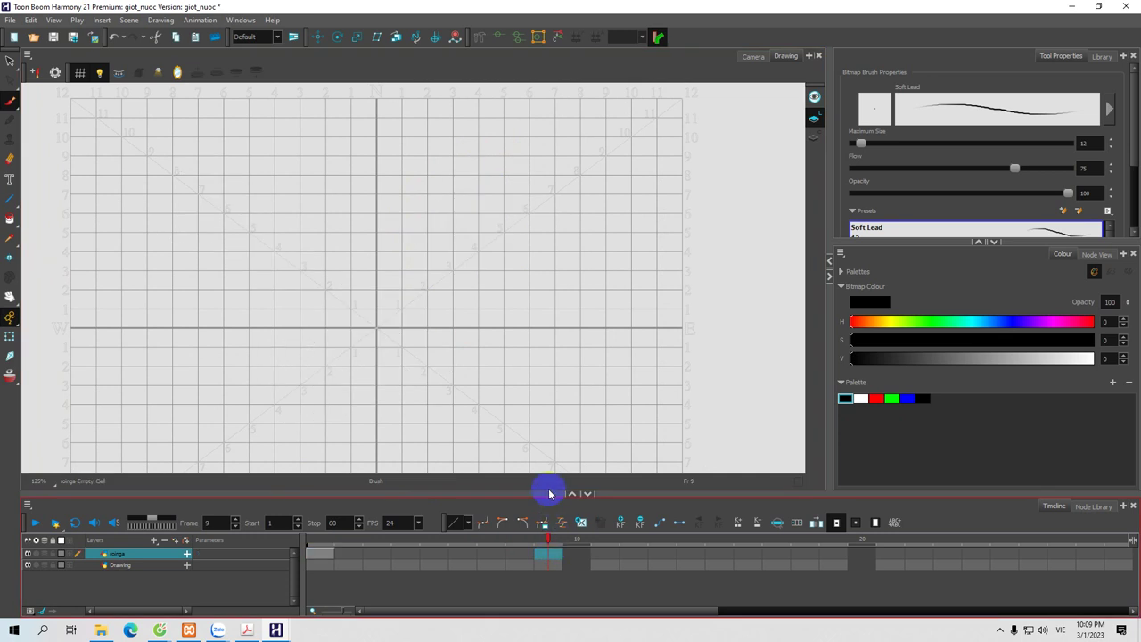
left_click(319, 553)
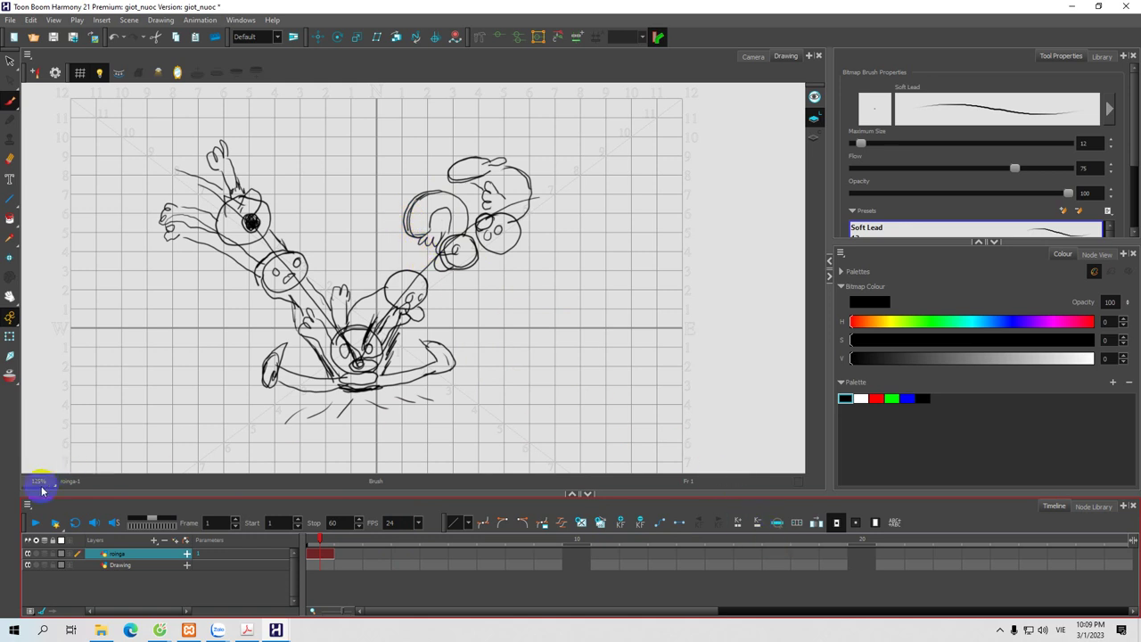
Step: Enable onion skin on the ninga layer, then darken the outlines of the two middle heads and fill in the open mouth
left_click(44, 554)
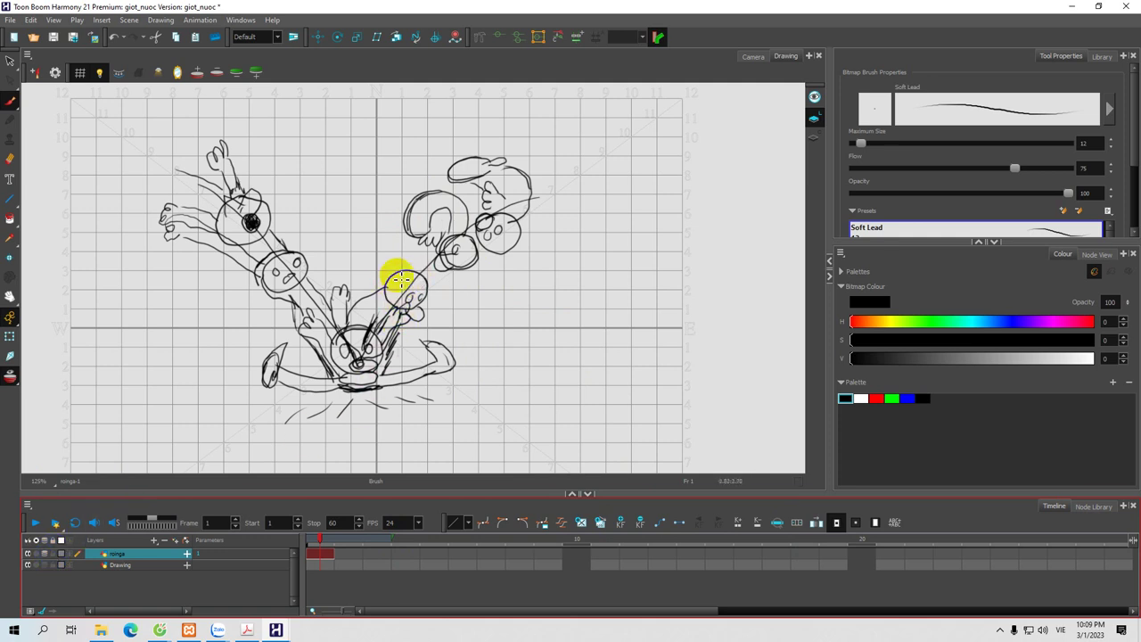
mouse_move(385, 287)
left_mouse_down()
mouse_move(401, 268)
mouse_move(416, 273)
mouse_move(393, 269)
mouse_move(384, 289)
mouse_move(408, 255)
mouse_move(425, 298)
left_mouse_up()
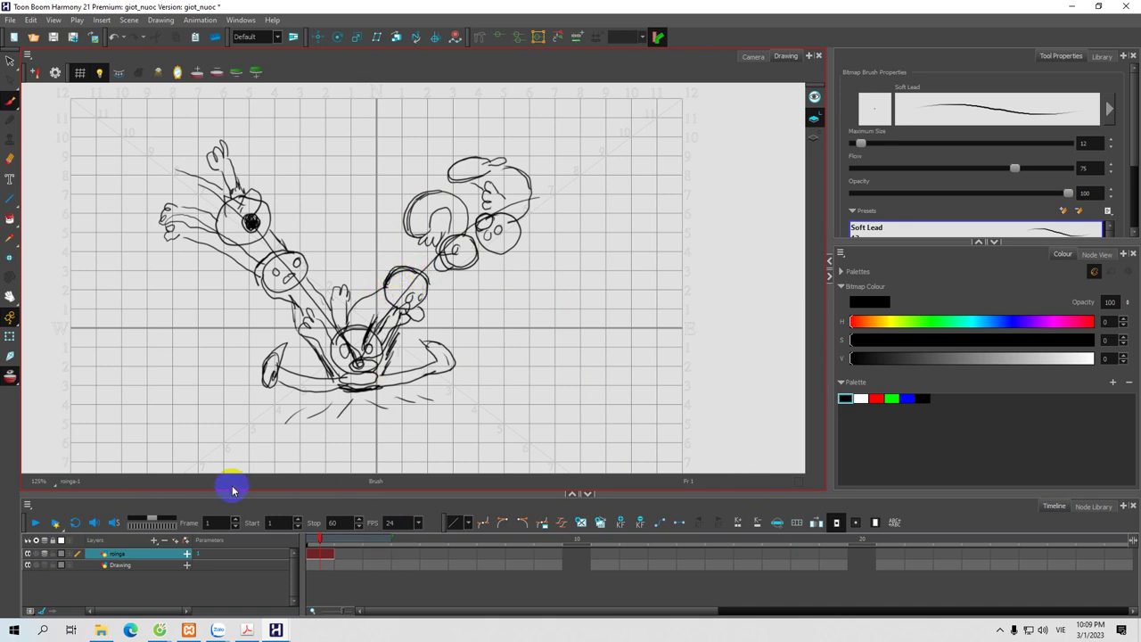
mouse_move(282, 251)
left_mouse_down()
mouse_move(263, 267)
mouse_move(291, 264)
mouse_move(295, 284)
mouse_move(289, 251)
mouse_move(310, 262)
mouse_move(301, 268)
left_mouse_up()
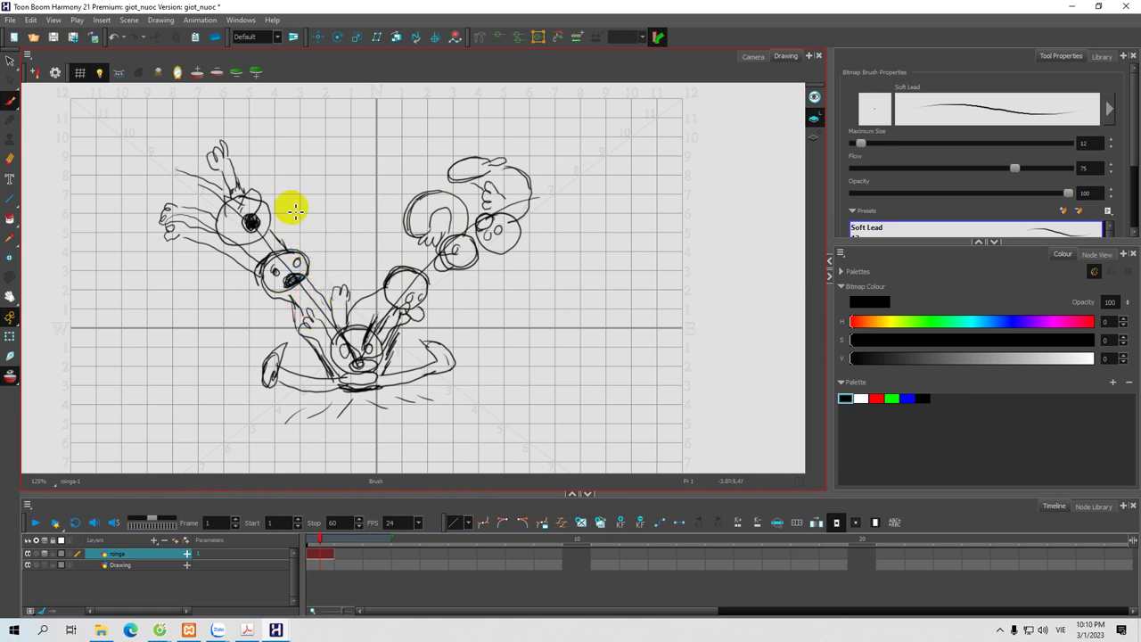
Step: Add eyes to the uppermost left head, thicken its outline and open mouth, and draw short radiating lines around it
left_click_drag(254, 176, 235, 191)
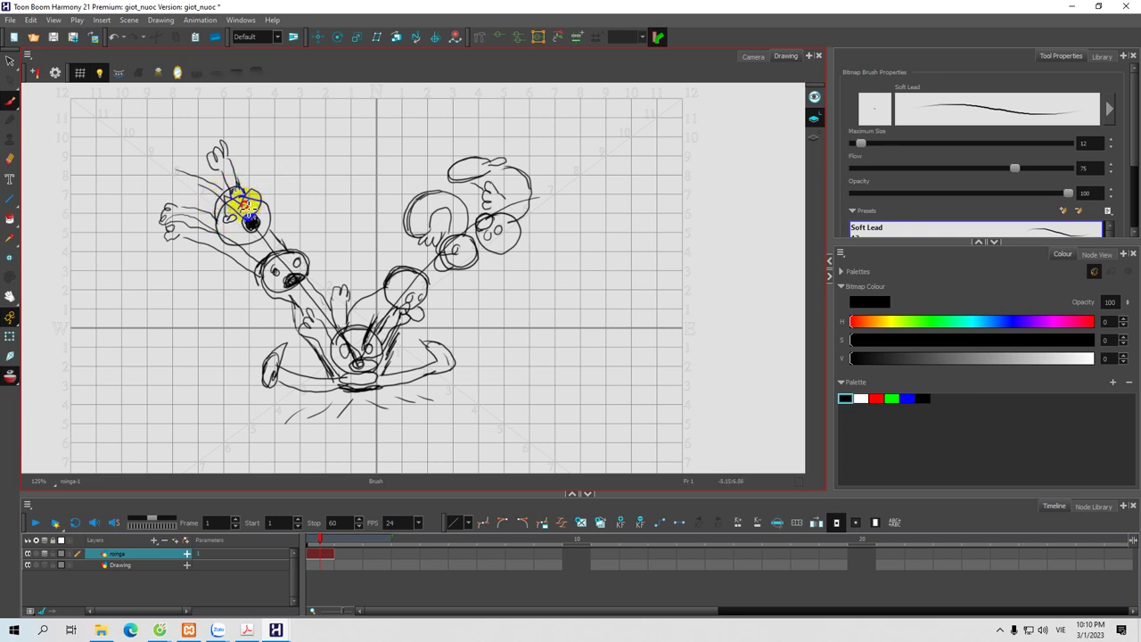
left_click_drag(251, 214, 262, 231)
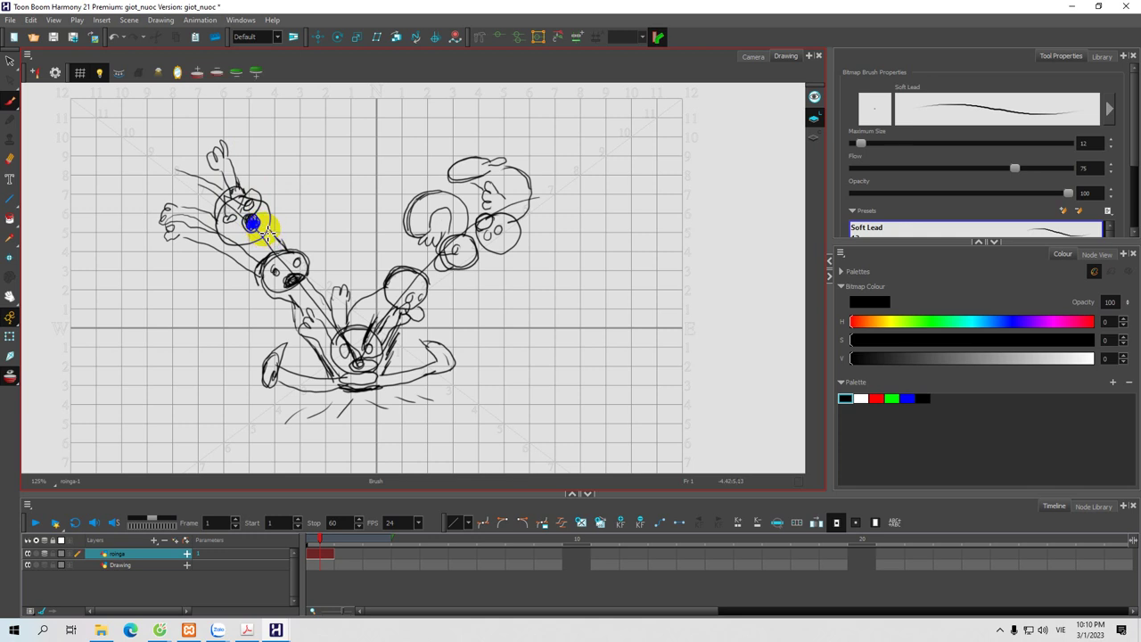
mouse_move(257, 242)
left_mouse_down()
mouse_move(254, 224)
mouse_move(257, 239)
left_mouse_up()
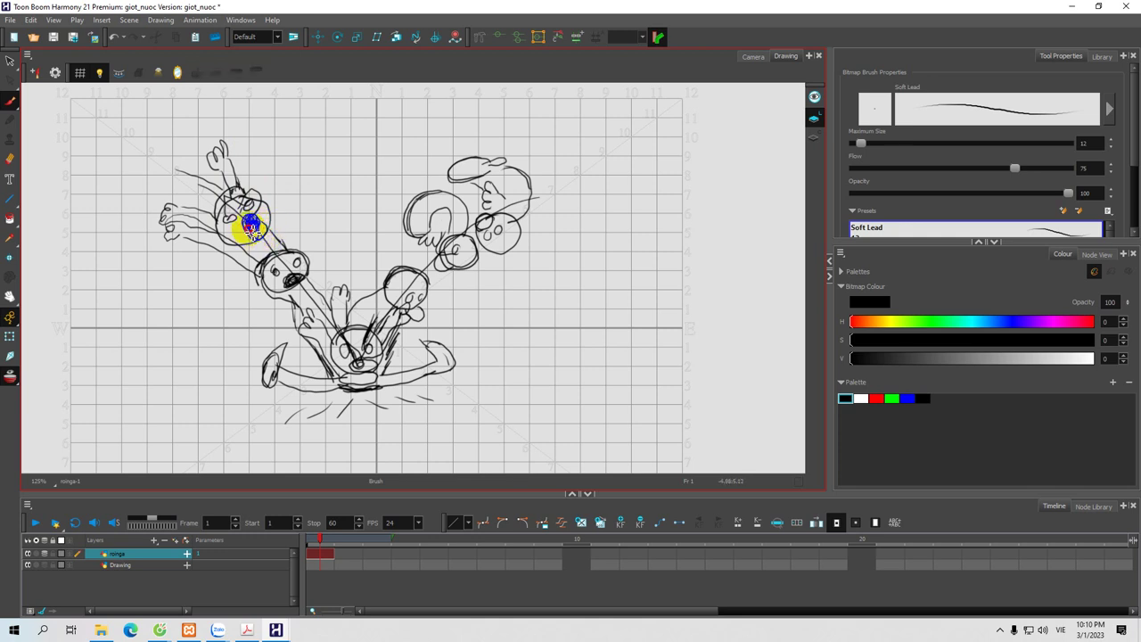
mouse_move(253, 230)
left_mouse_down()
mouse_move(277, 197)
mouse_move(267, 218)
mouse_move(283, 223)
mouse_move(254, 229)
left_mouse_up()
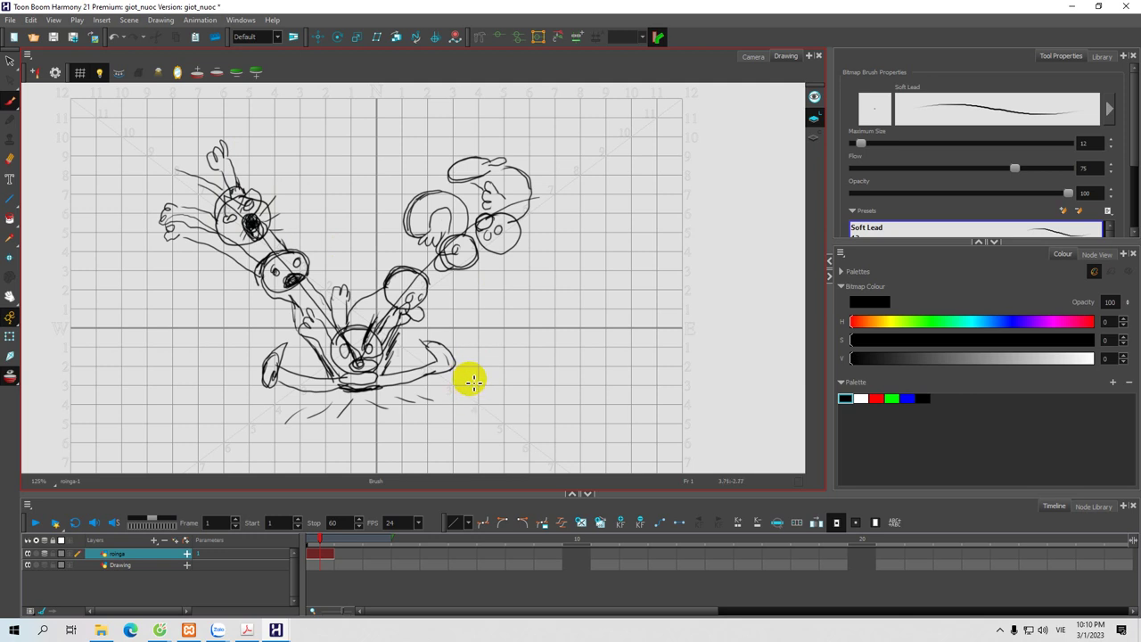
Step: Thicken the outline of the second curled figure's rounded body on the right-hand arc
left_click_drag(450, 332, 482, 315)
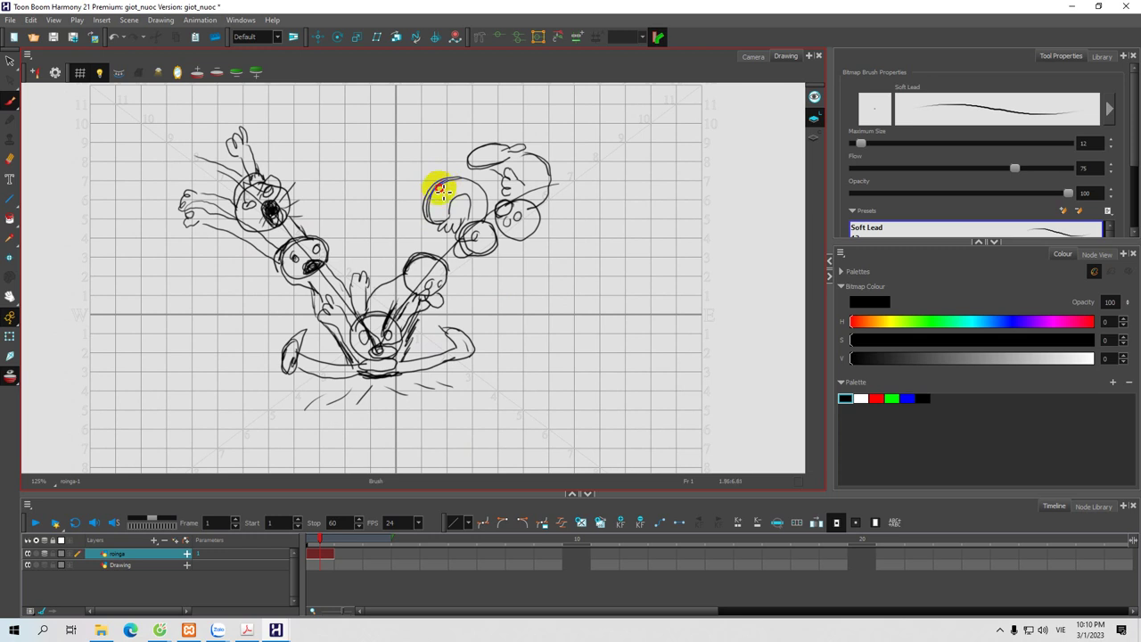
mouse_move(437, 194)
left_mouse_down()
mouse_move(434, 189)
mouse_move(428, 218)
mouse_move(439, 224)
mouse_move(450, 184)
mouse_move(473, 189)
mouse_move(486, 214)
mouse_move(468, 185)
left_mouse_up()
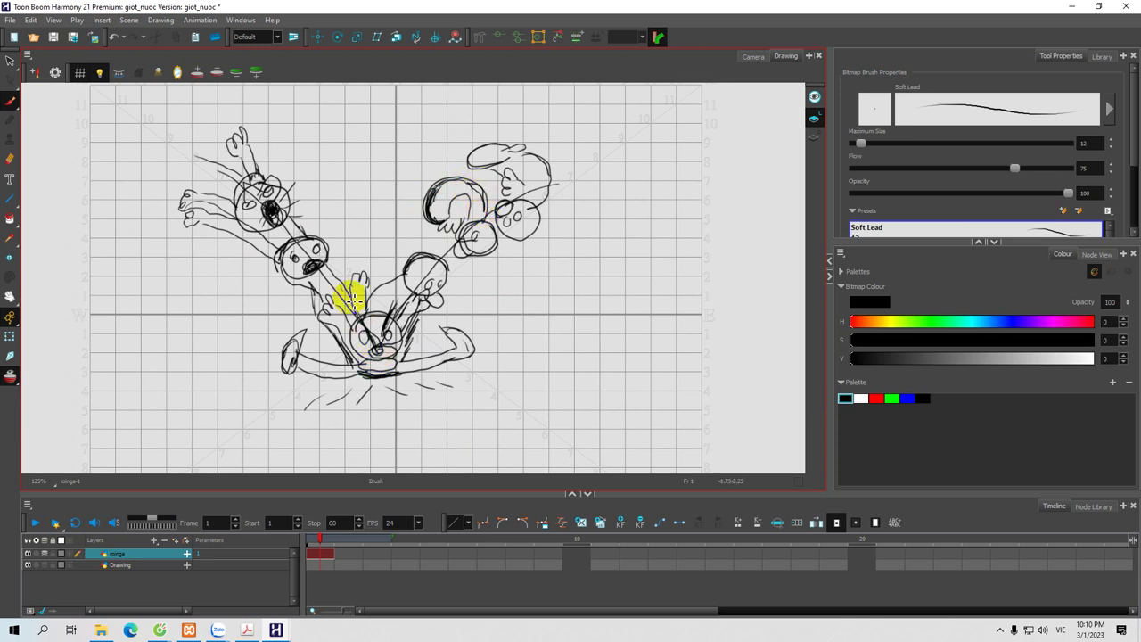
Step: Label the six falling-and-bouncing poses with circled numbers 1 to 6 along the V-shaped path
mouse_move(323, 250)
left_mouse_down()
mouse_move(303, 224)
mouse_move(330, 246)
mouse_move(330, 230)
left_mouse_up()
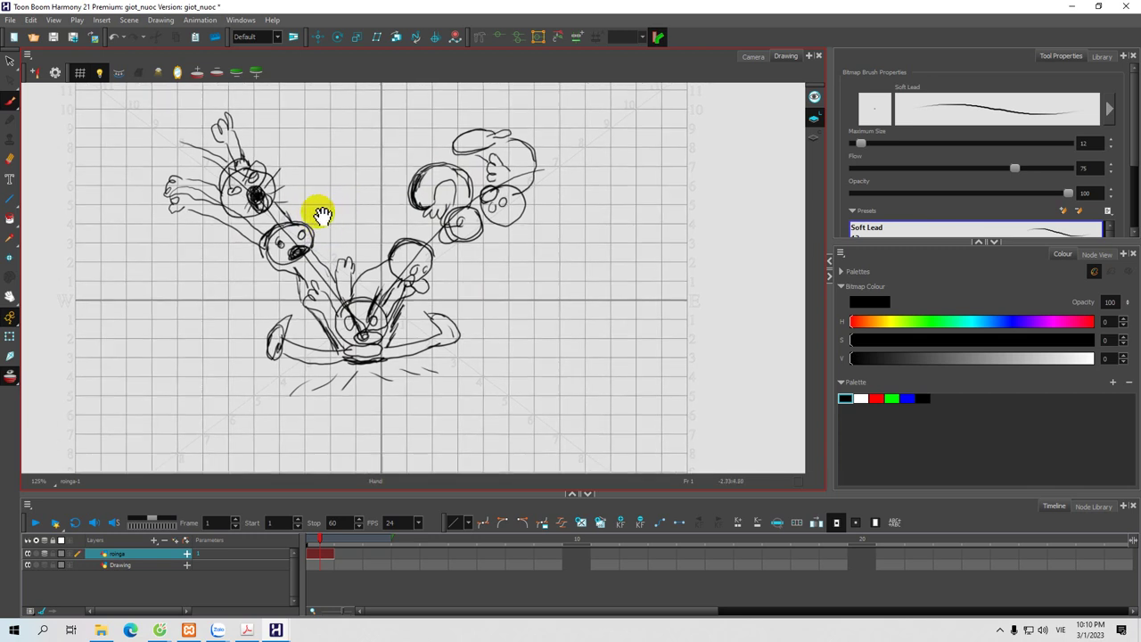
left_click_drag(348, 188, 361, 203)
left_click_drag(497, 119, 488, 117)
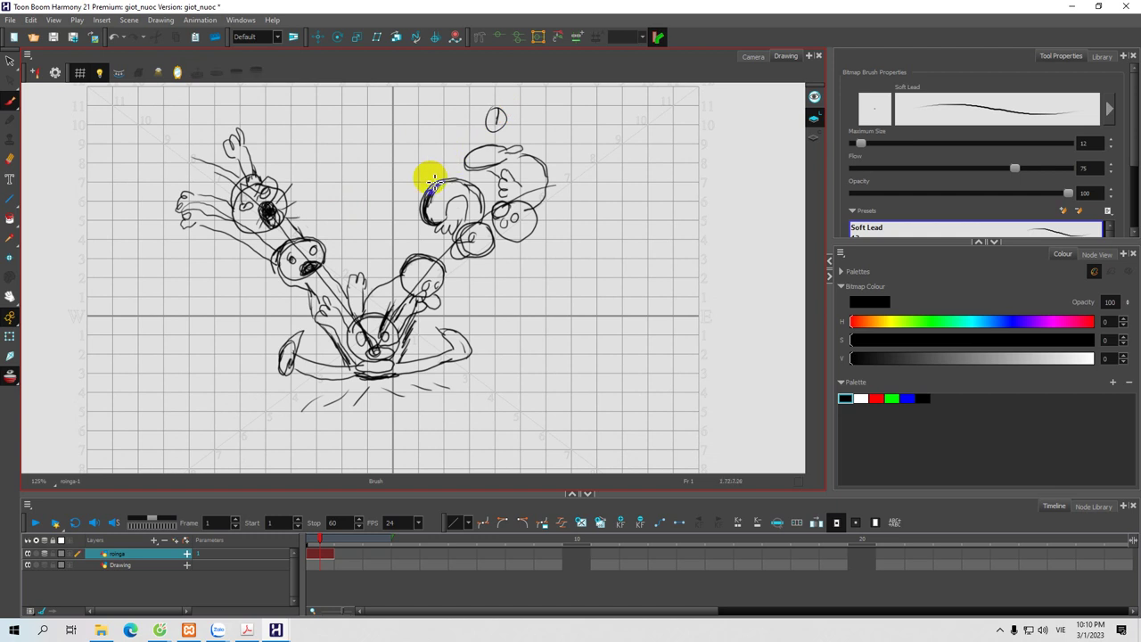
left_click_drag(415, 166, 420, 173)
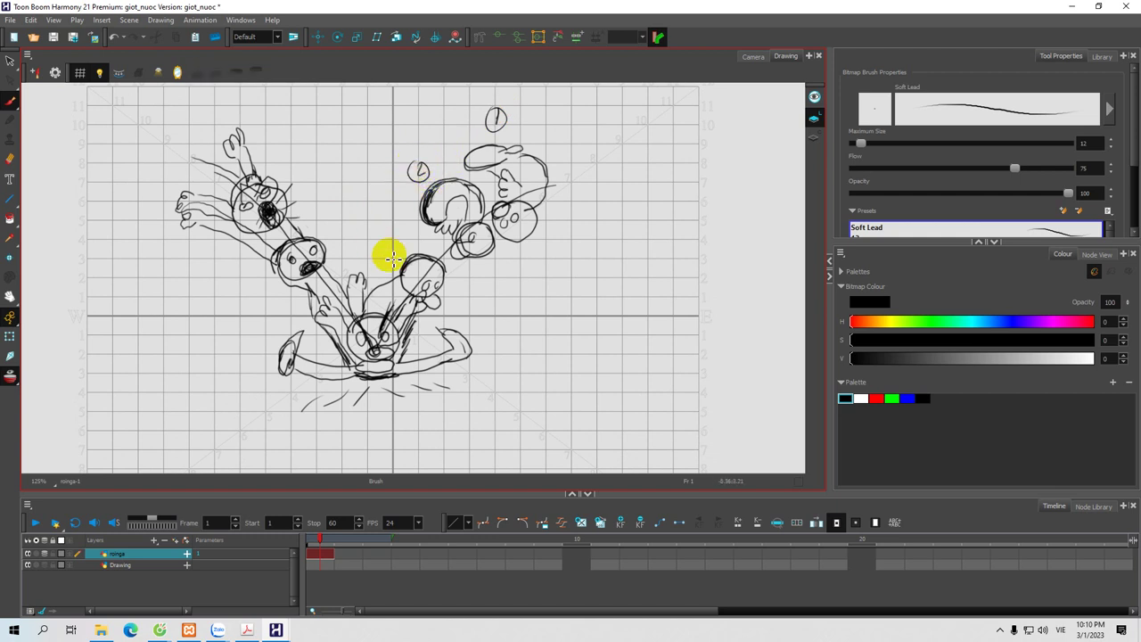
left_click_drag(394, 256, 395, 242)
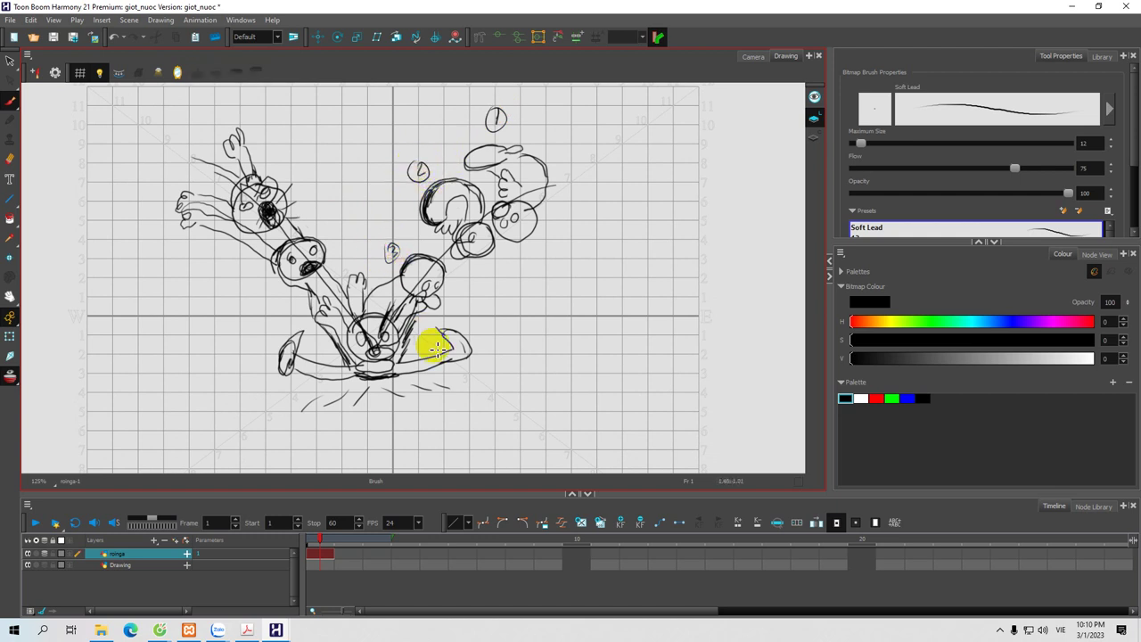
mouse_move(427, 347)
left_mouse_down()
mouse_move(420, 330)
mouse_move(428, 339)
left_mouse_up()
mouse_move(337, 237)
left_mouse_down()
mouse_move(326, 250)
mouse_move(337, 237)
left_mouse_up()
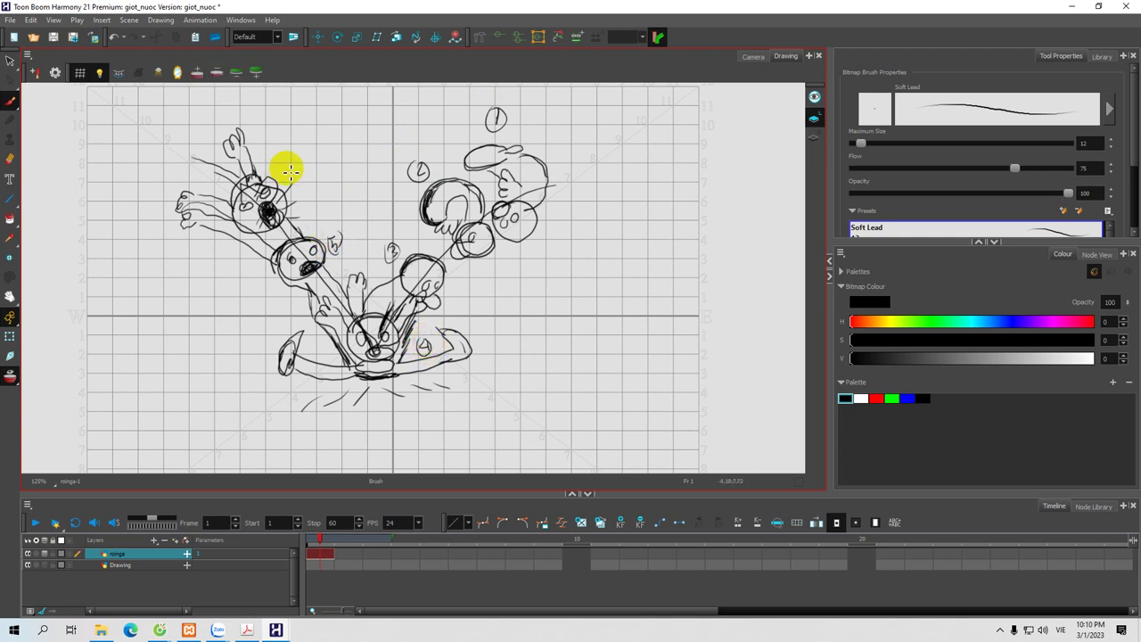
left_click_drag(281, 175, 295, 179)
key("space")
left_click_drag(335, 227, 350, 230)
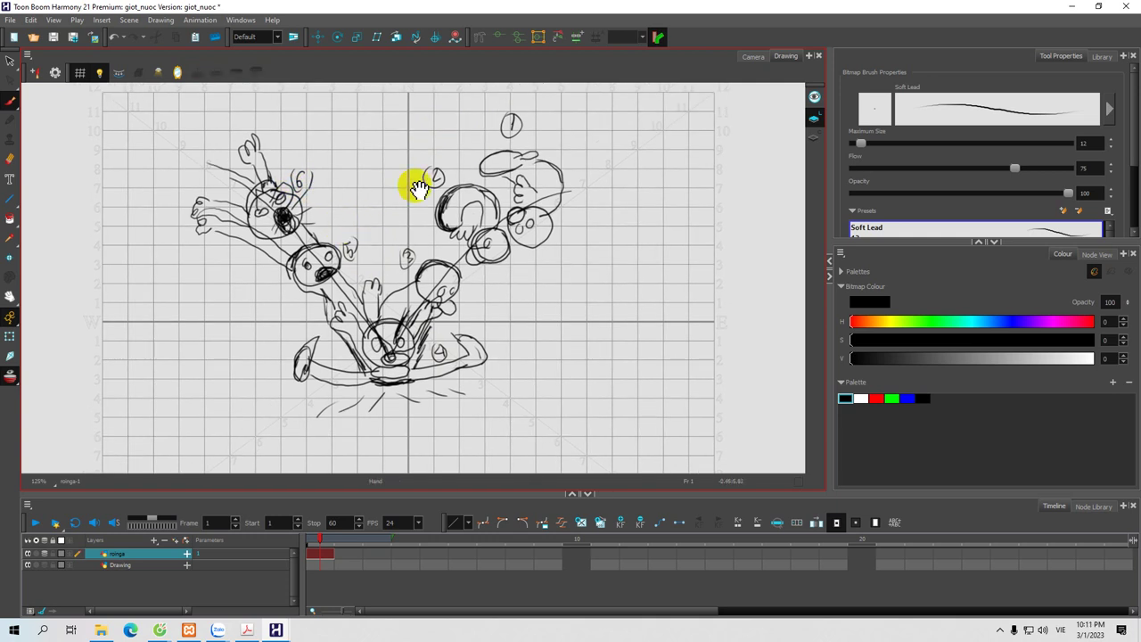
left_click_drag(426, 169, 438, 165)
key("space")
left_click_drag(397, 214, 390, 202)
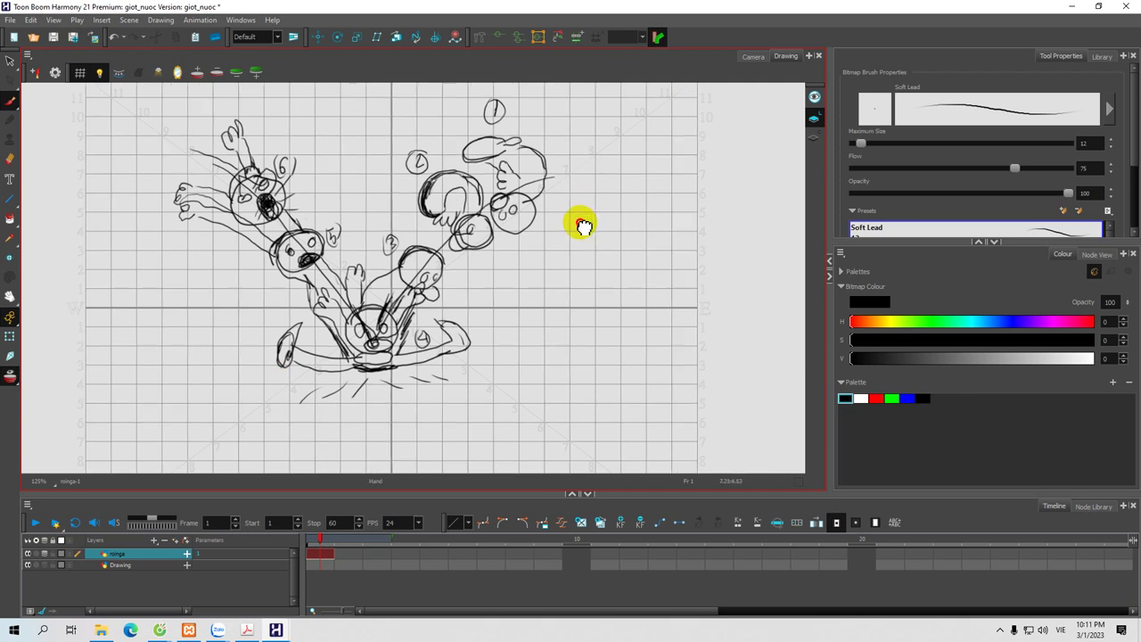
Step: Sketch a vertical column of falling droplet shapes to the right of the poses, from a round top shape down to small ovals
left_click_drag(591, 224, 517, 223)
left_click_drag(536, 167, 527, 169)
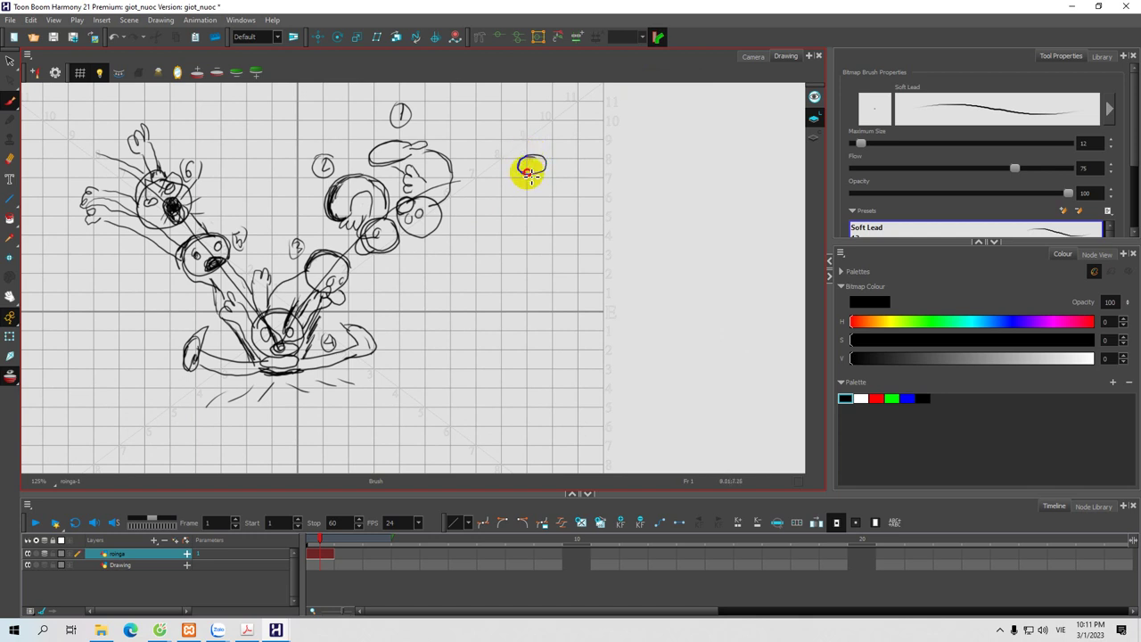
left_click_drag(541, 174, 523, 159)
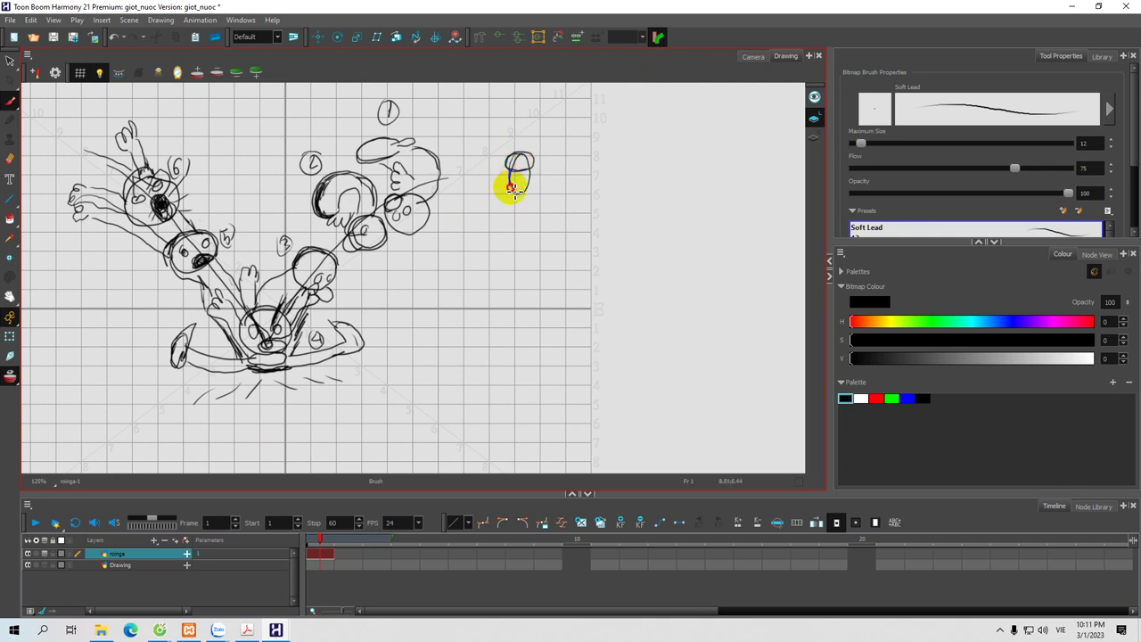
left_click_drag(529, 201, 524, 184)
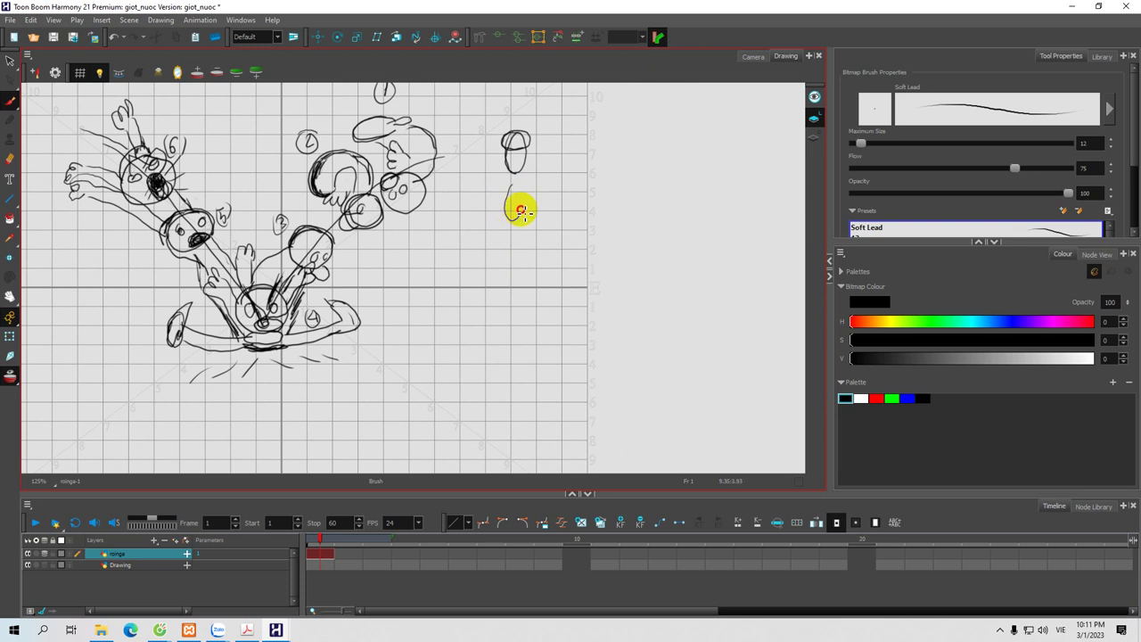
left_click_drag(520, 242, 520, 216)
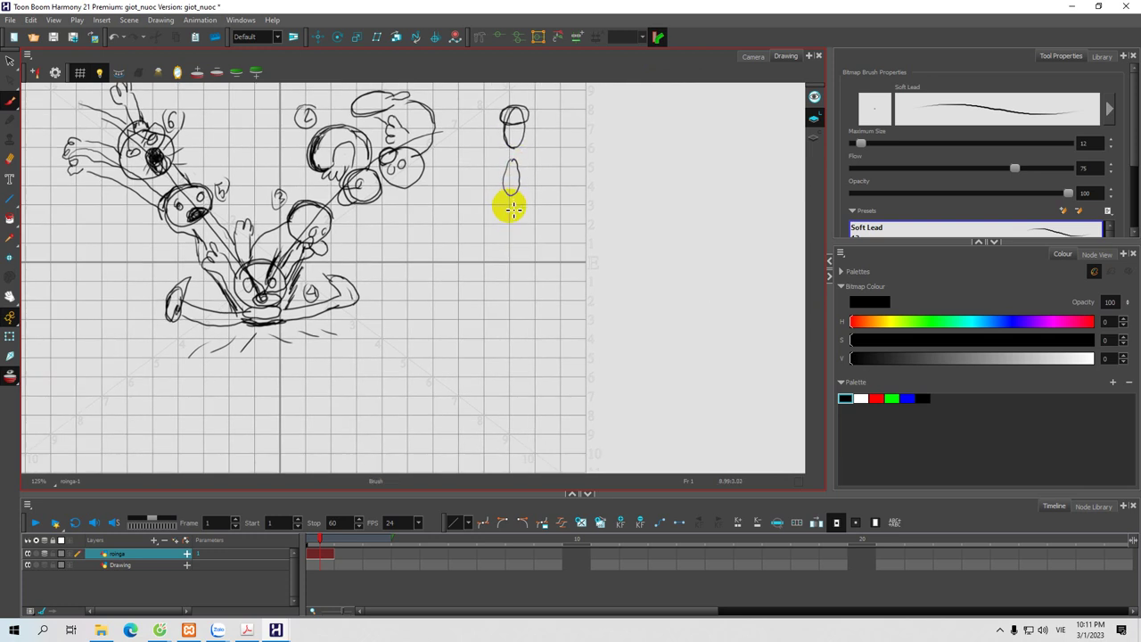
left_click_drag(522, 219, 511, 207)
left_click_drag(519, 281, 504, 248)
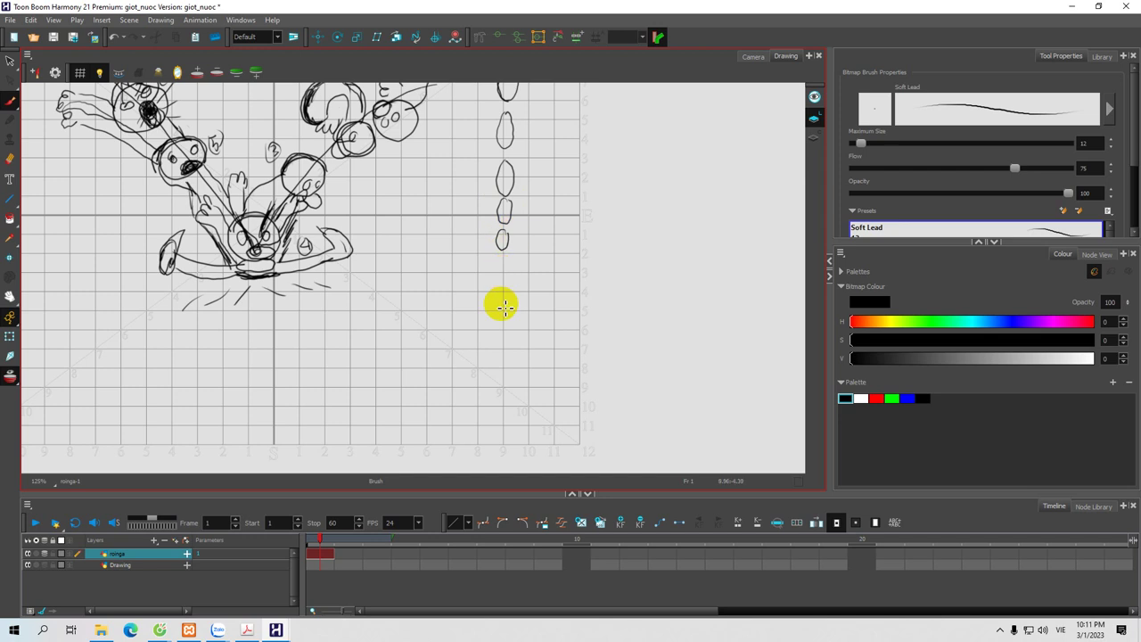
Step: Draw a ground line below the droplets with a flattened splash shape, a puddle outline and short impact lines around it
mouse_move(449, 288)
left_mouse_down()
mouse_move(558, 287)
mouse_move(517, 273)
mouse_move(459, 276)
mouse_move(500, 280)
mouse_move(480, 266)
mouse_move(481, 281)
left_mouse_up()
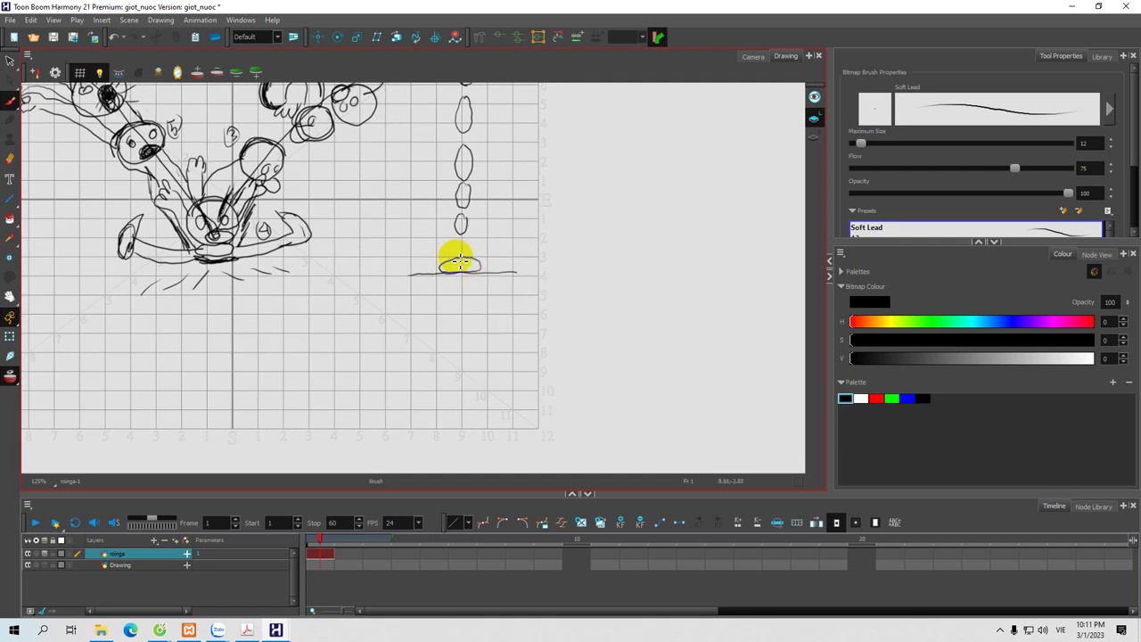
mouse_move(488, 252)
left_mouse_down()
mouse_move(470, 274)
mouse_move(434, 268)
mouse_move(487, 264)
mouse_move(472, 269)
left_mouse_up()
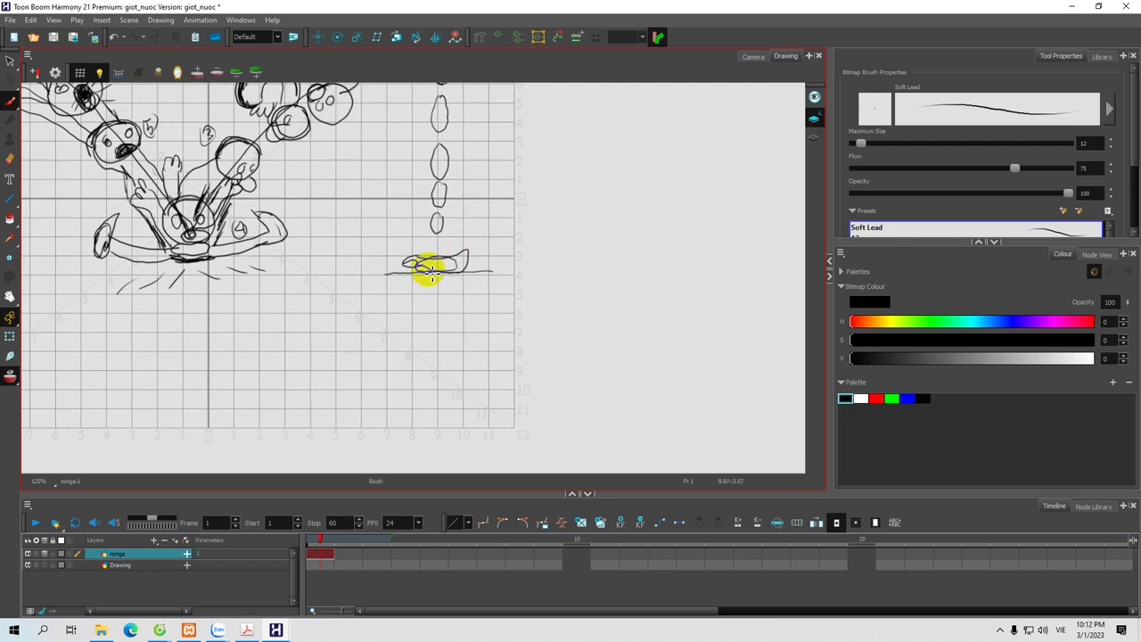
left_click_drag(380, 273, 489, 272)
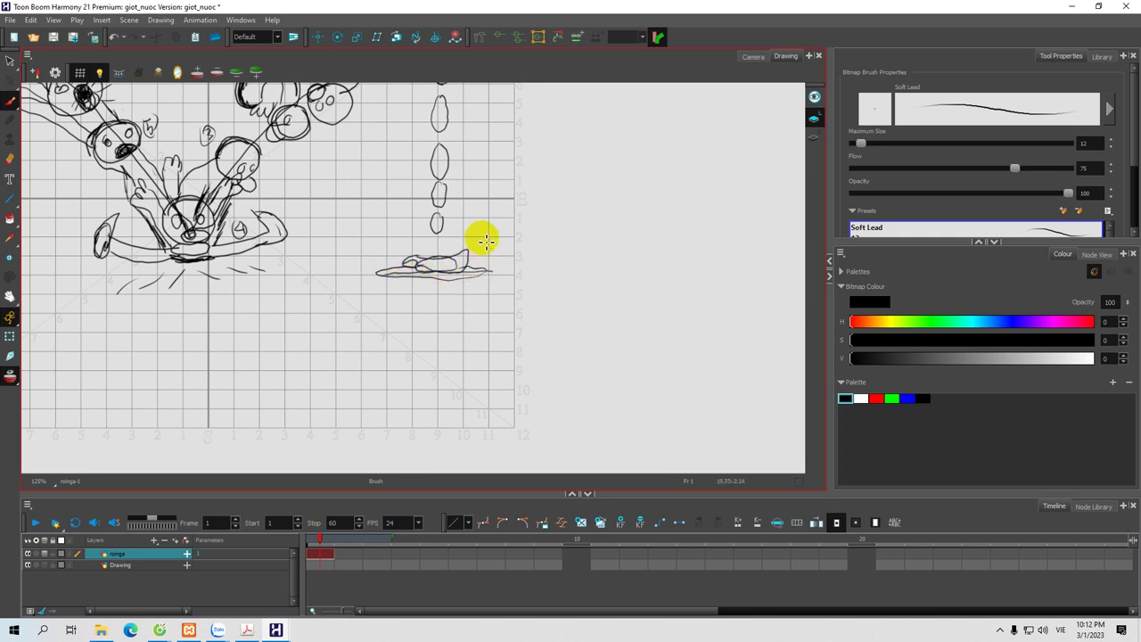
left_click_drag(378, 258, 400, 254)
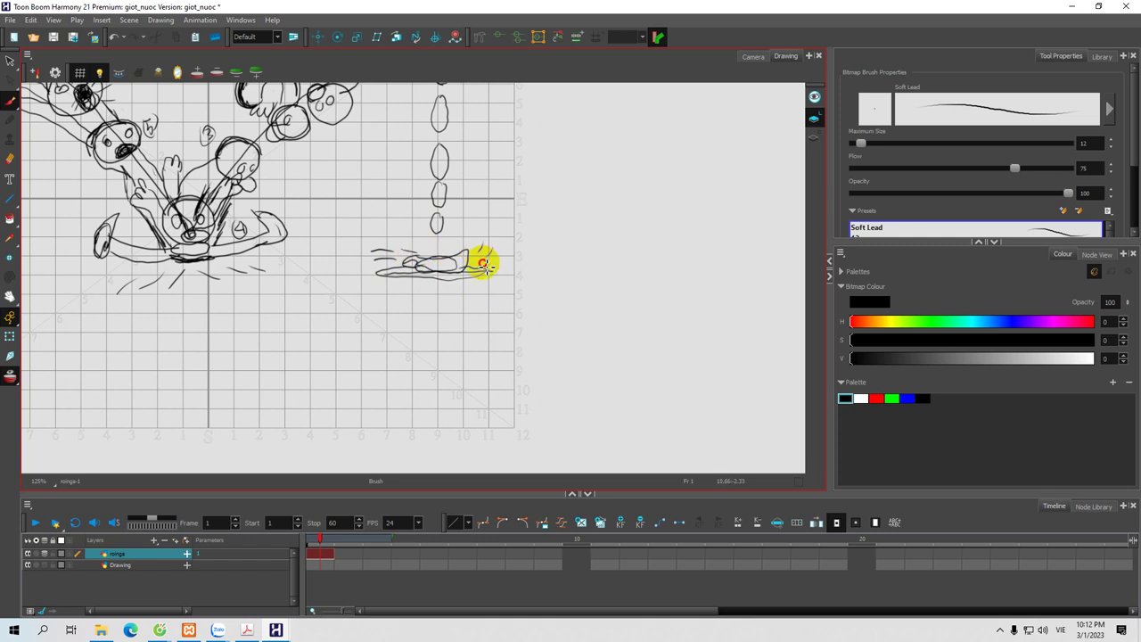
left_click_drag(485, 258, 488, 251)
Step: Number the droplet shapes (1) to (6) beside the column, from top to bottom
mouse_move(414, 246)
left_mouse_down()
mouse_move(476, 258)
mouse_move(478, 325)
left_mouse_up()
key("space")
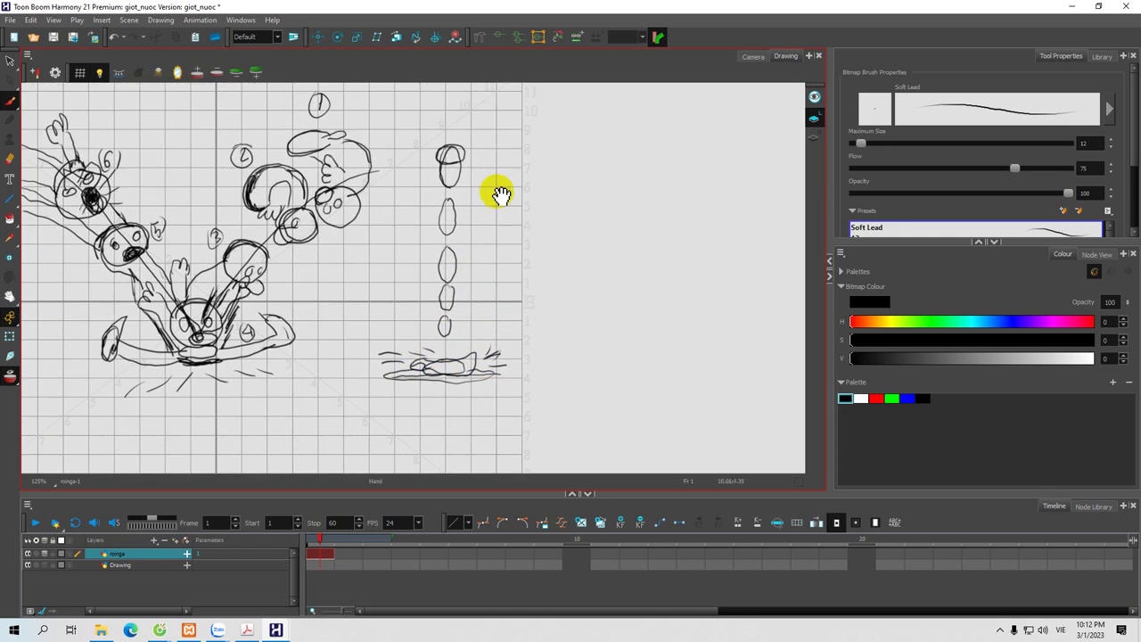
mouse_move(474, 147)
left_mouse_down()
mouse_move(485, 181)
mouse_move(474, 220)
mouse_move(488, 218)
left_mouse_up()
left_click_drag(465, 256, 464, 270)
mouse_move(470, 256)
left_mouse_down()
mouse_move(478, 302)
mouse_move(472, 333)
mouse_move(450, 341)
mouse_move(483, 314)
left_mouse_up()
key("space")
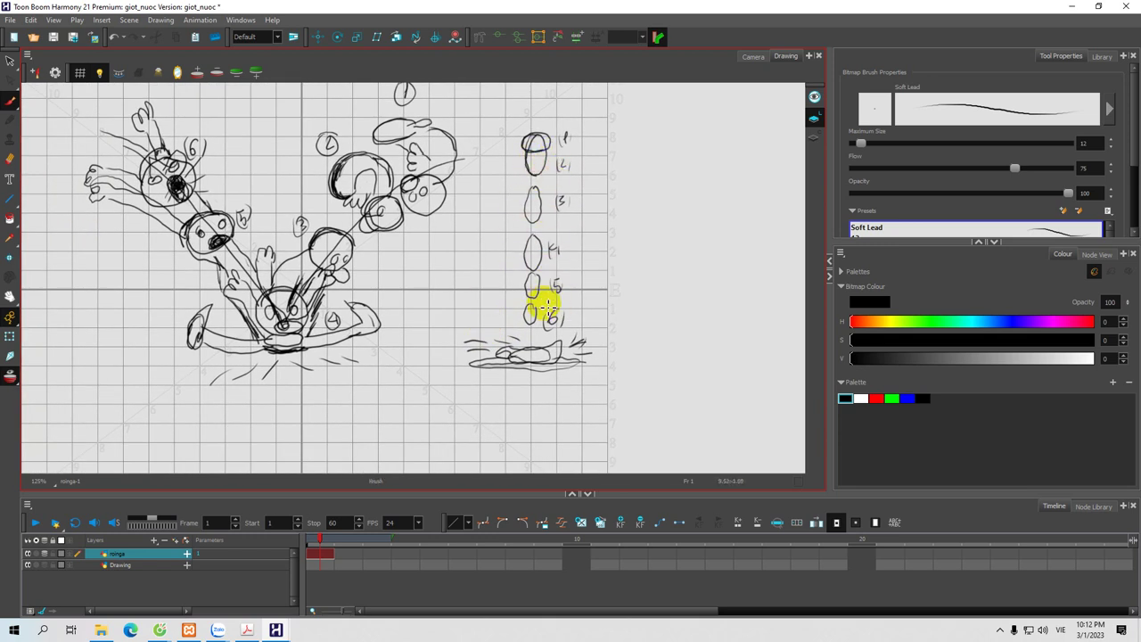
Step: Darken the outlines of droplets 3 to 6 and shade the top droplet solid black
mouse_move(531, 306)
left_mouse_down()
mouse_move(520, 314)
mouse_move(533, 319)
mouse_move(535, 278)
left_mouse_up()
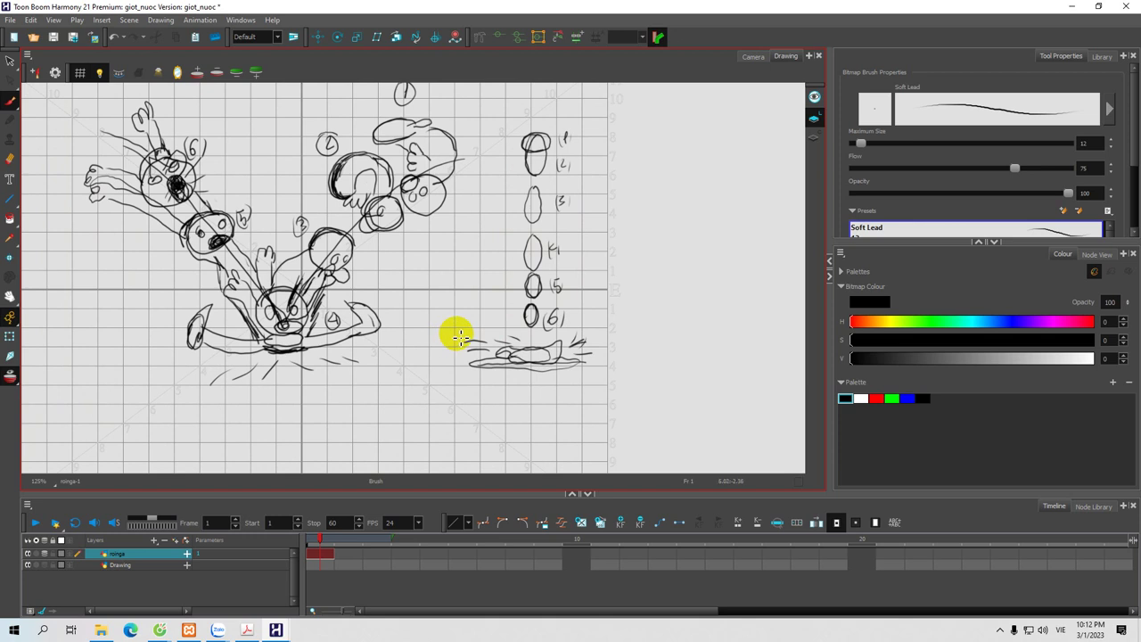
left_click_drag(420, 330, 450, 334)
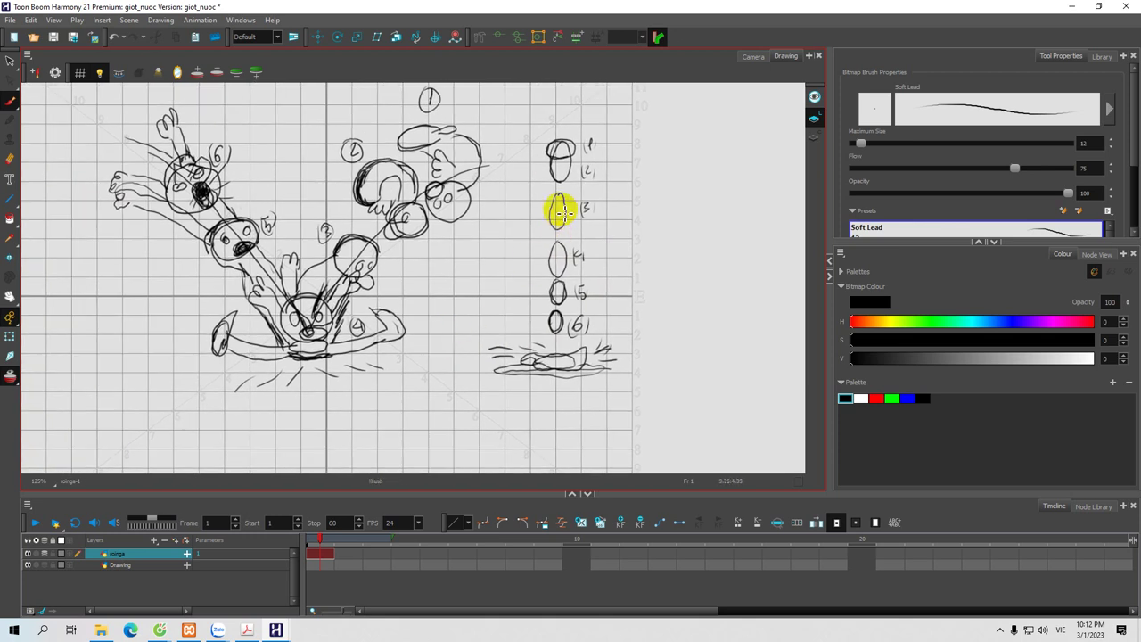
mouse_move(556, 198)
left_mouse_down()
mouse_move(555, 224)
mouse_move(567, 212)
mouse_move(558, 223)
mouse_move(562, 204)
mouse_move(550, 202)
left_mouse_up()
mouse_move(559, 244)
left_mouse_down()
mouse_move(545, 258)
mouse_move(565, 266)
mouse_move(558, 247)
mouse_move(557, 267)
left_mouse_up()
mouse_move(571, 144)
left_mouse_down()
mouse_move(562, 133)
mouse_move(552, 155)
left_mouse_up()
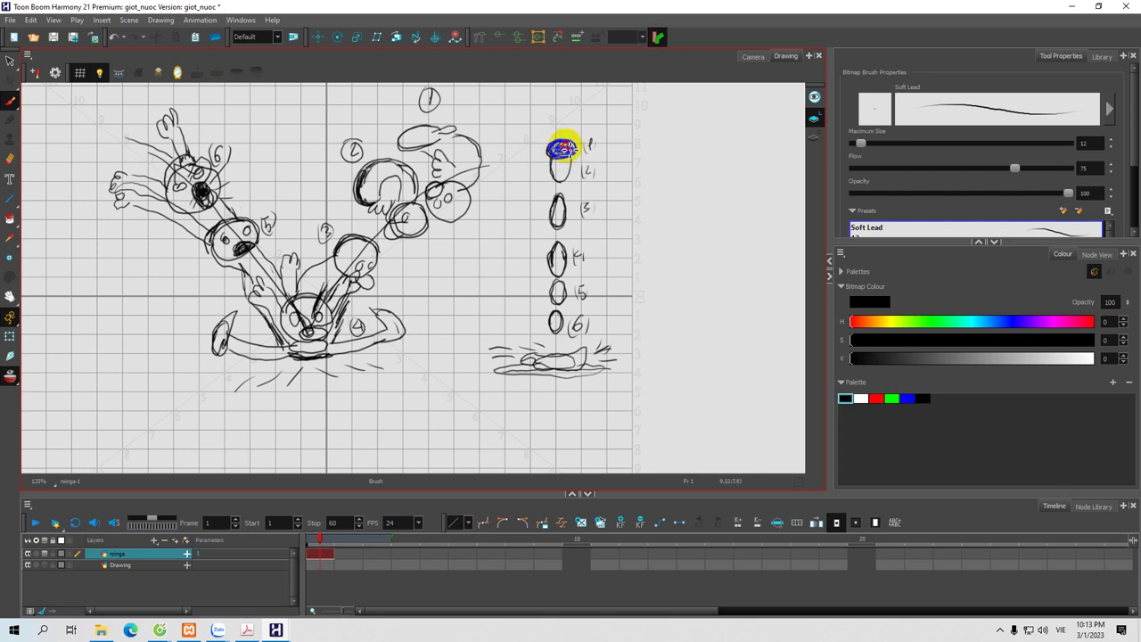
left_click_drag(568, 149, 564, 162)
Step: Try pale yellow, pink and saturated purple as the bitmap brush colour
left_click_drag(881, 323, 887, 321)
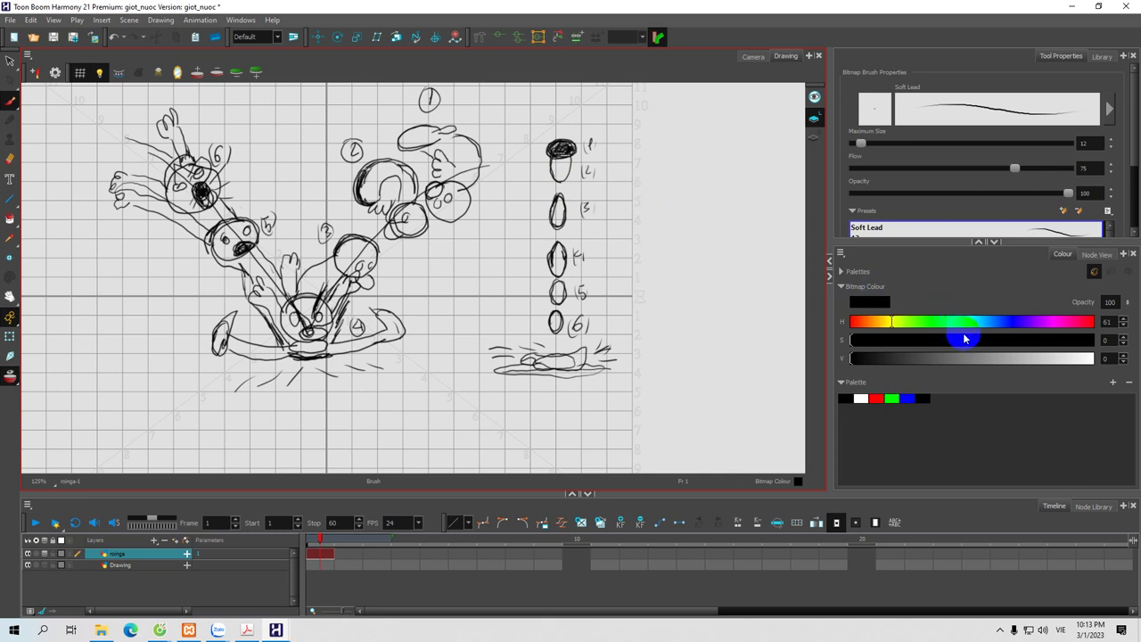
left_click_drag(996, 365, 1065, 358)
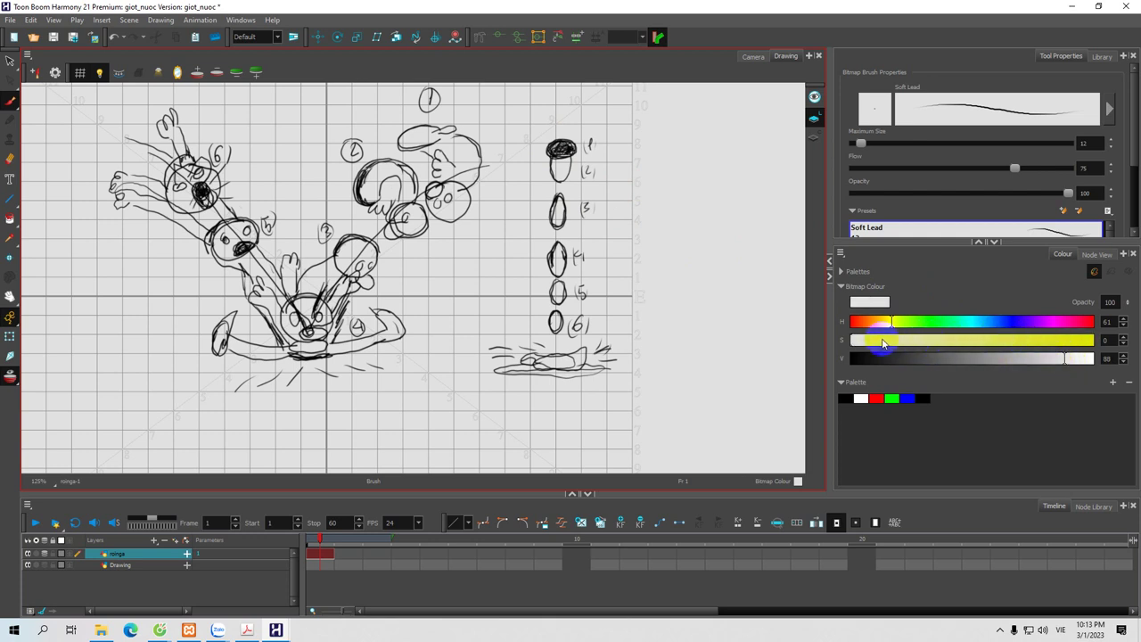
left_click(942, 342)
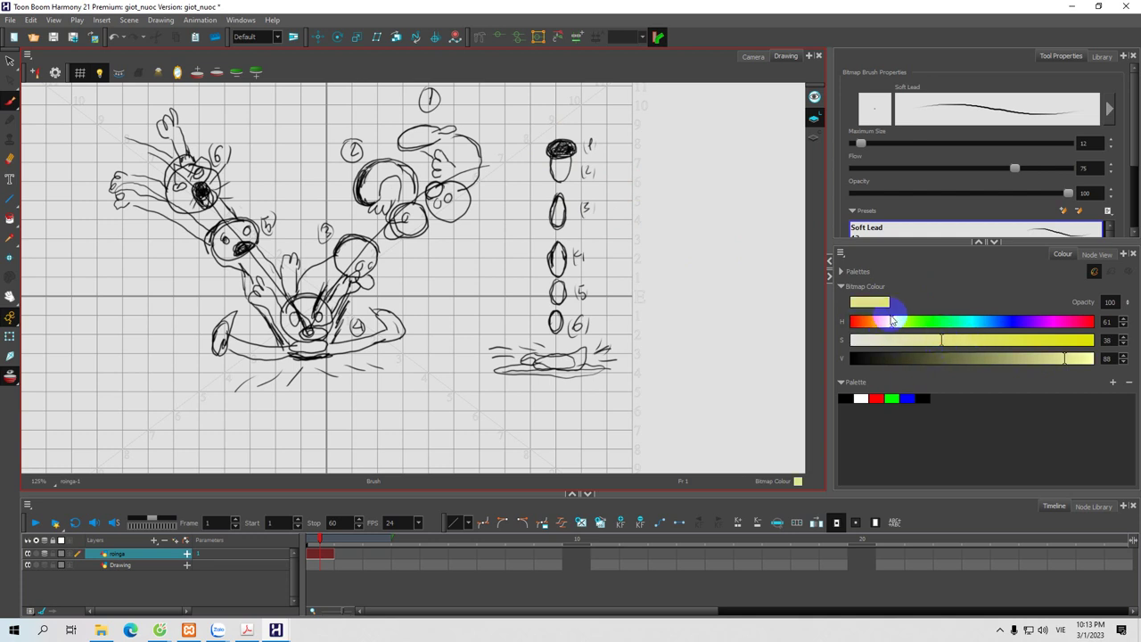
left_click_drag(892, 319, 1090, 326)
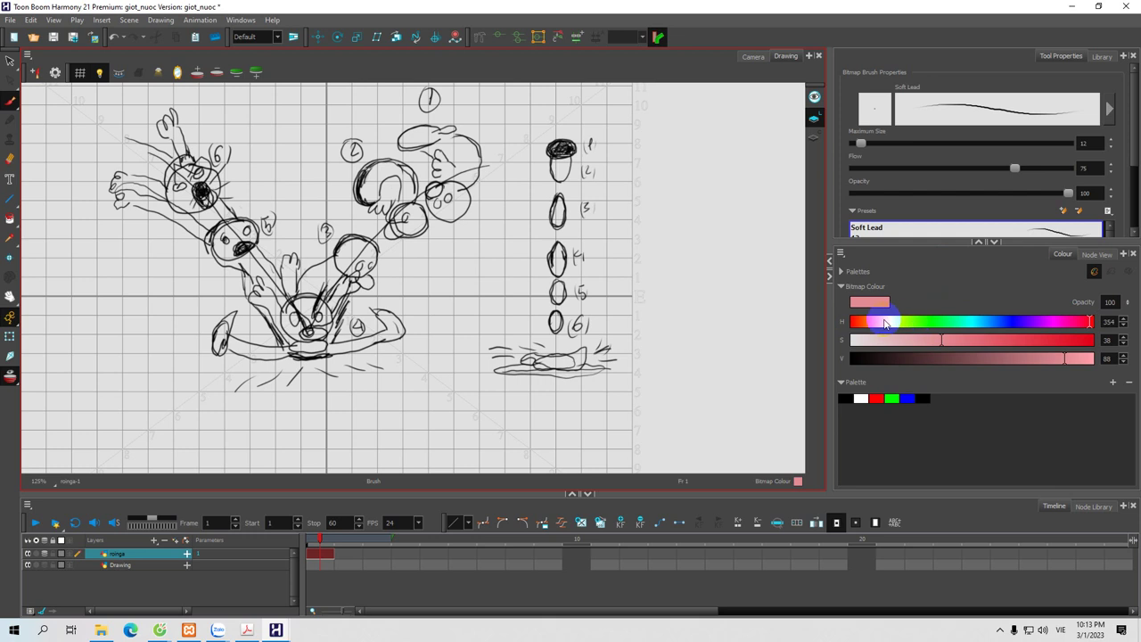
left_click(1016, 321)
left_click_drag(1017, 321, 1050, 329)
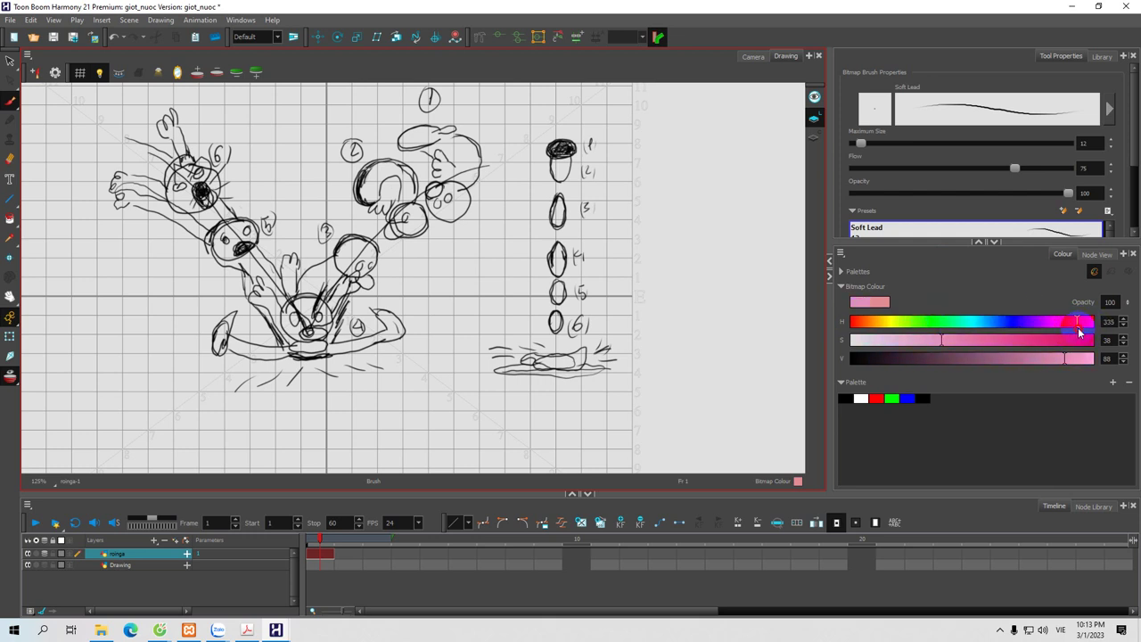
left_click_drag(941, 338, 1044, 346)
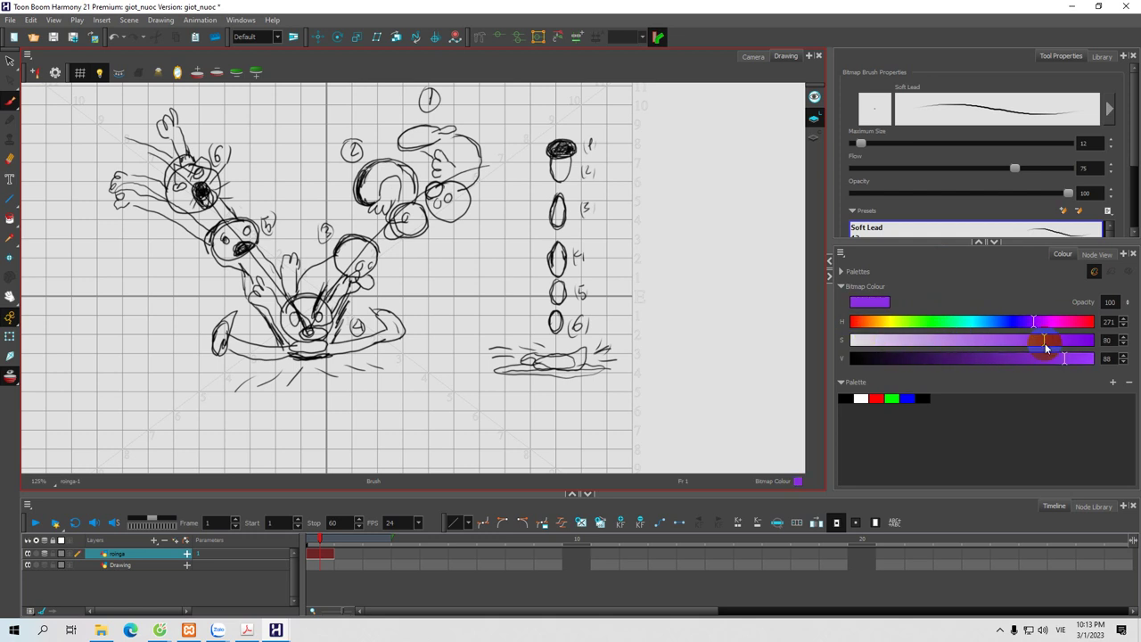
left_click_drag(1044, 341, 1081, 365)
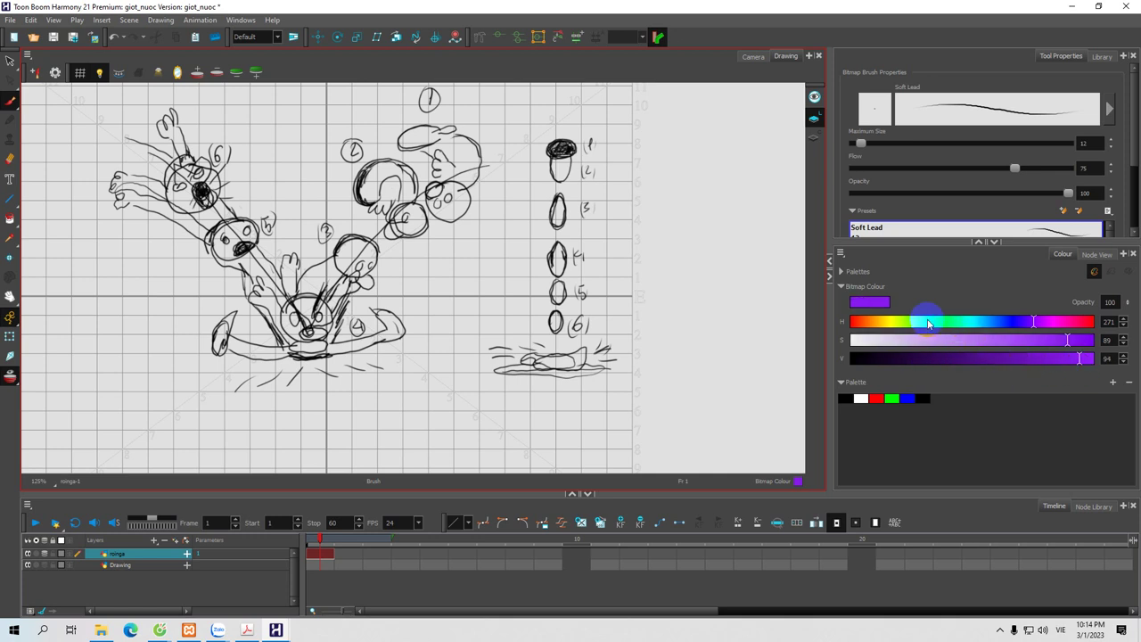
Step: Set the bitmap brush colour to a green with hue 134, saturation 98 and value 84
left_click(930, 324)
left_click(1068, 343)
left_click_drag(1068, 343, 1023, 346)
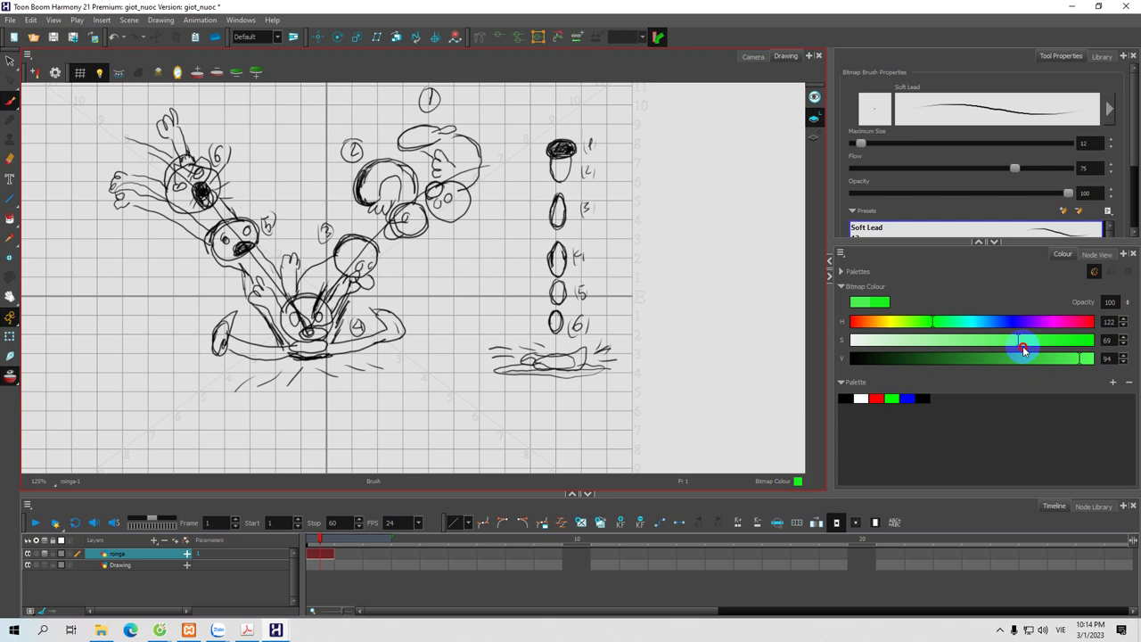
left_click(1087, 347)
left_click(1079, 359)
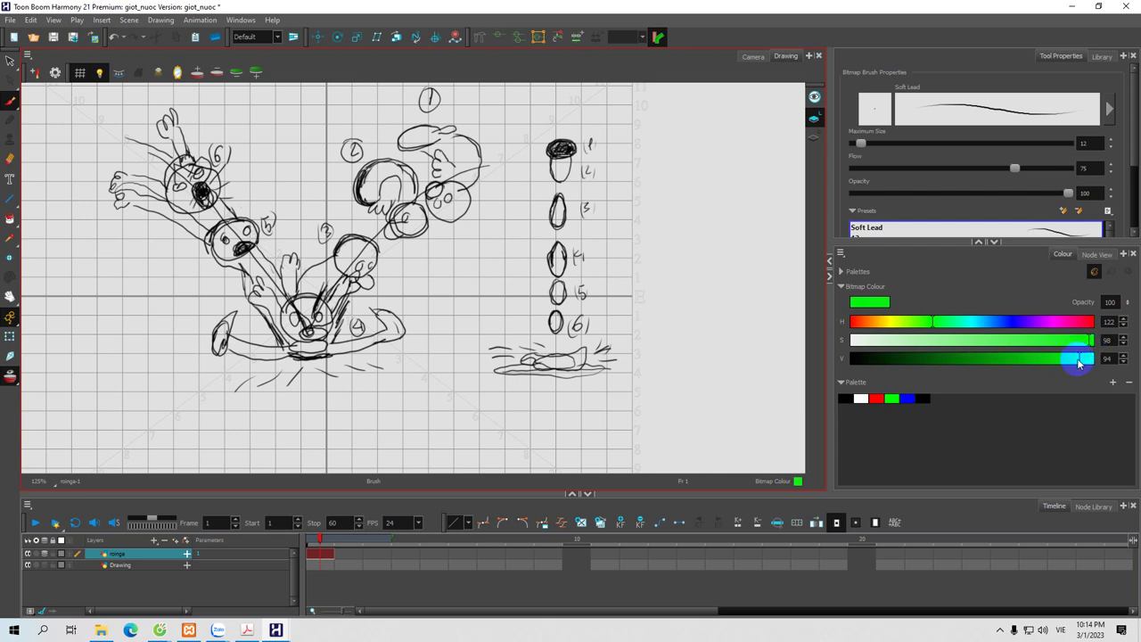
left_click_drag(1079, 359, 1016, 360)
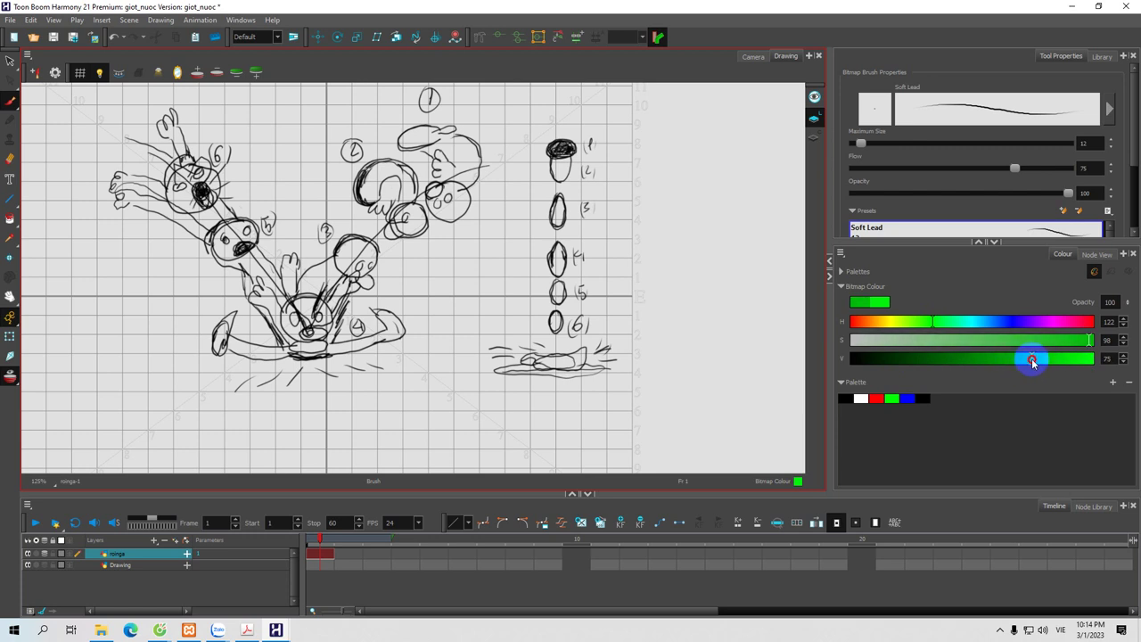
left_click_drag(1027, 357, 1052, 362)
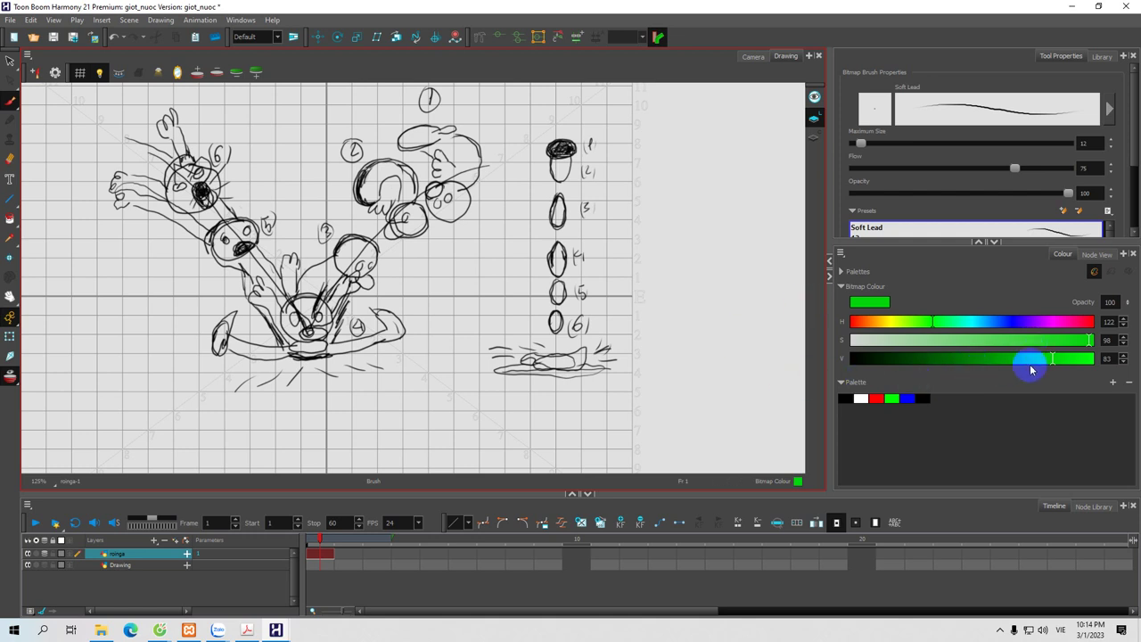
mouse_move(1051, 358)
left_mouse_down()
mouse_move(1038, 356)
mouse_move(1057, 358)
left_mouse_up()
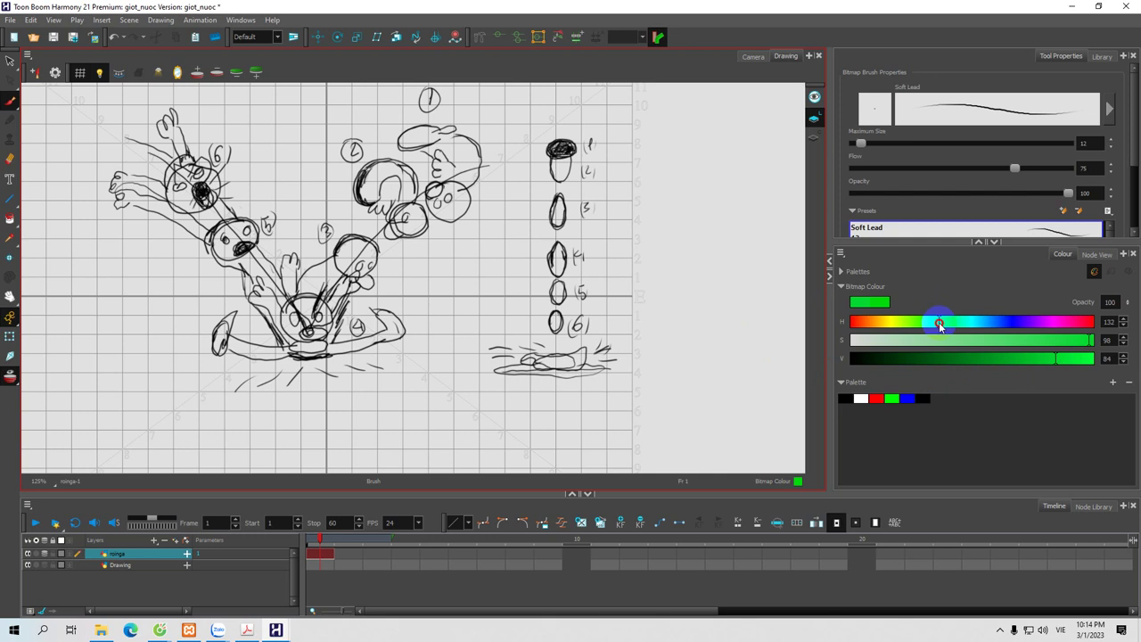
mouse_move(937, 325)
left_mouse_down()
mouse_move(891, 300)
mouse_move(946, 326)
mouse_move(939, 319)
left_mouse_up()
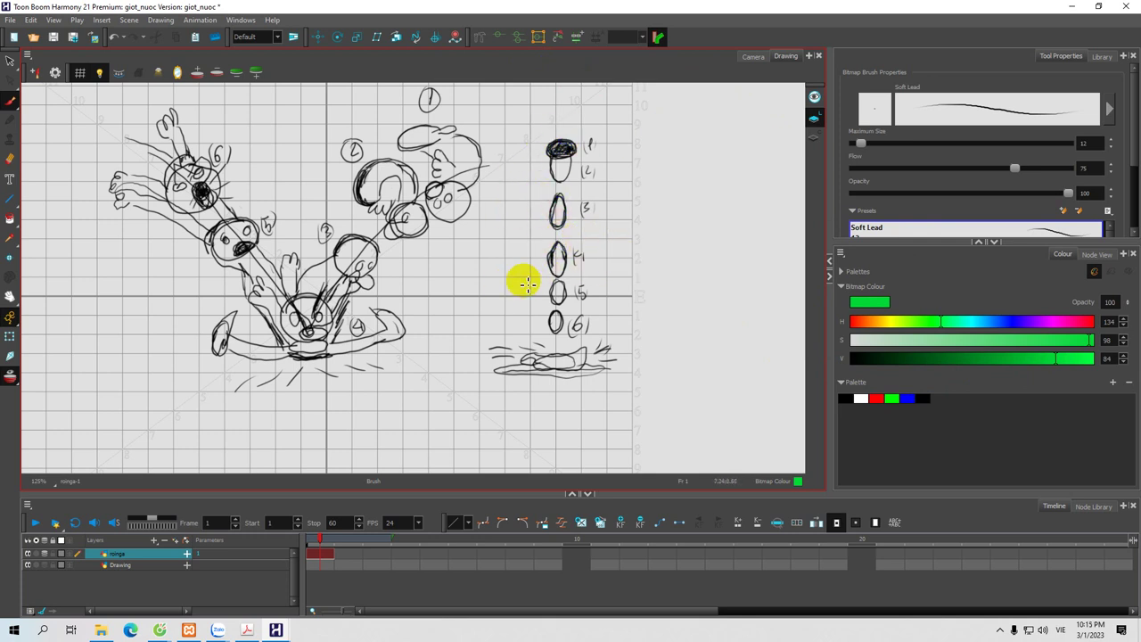
Step: Draw a large green oval head in the empty area beside the droplet column, with a hand and forearm reaching towards it
left_click_drag(529, 306, 501, 308)
left_click_drag(599, 219, 586, 240)
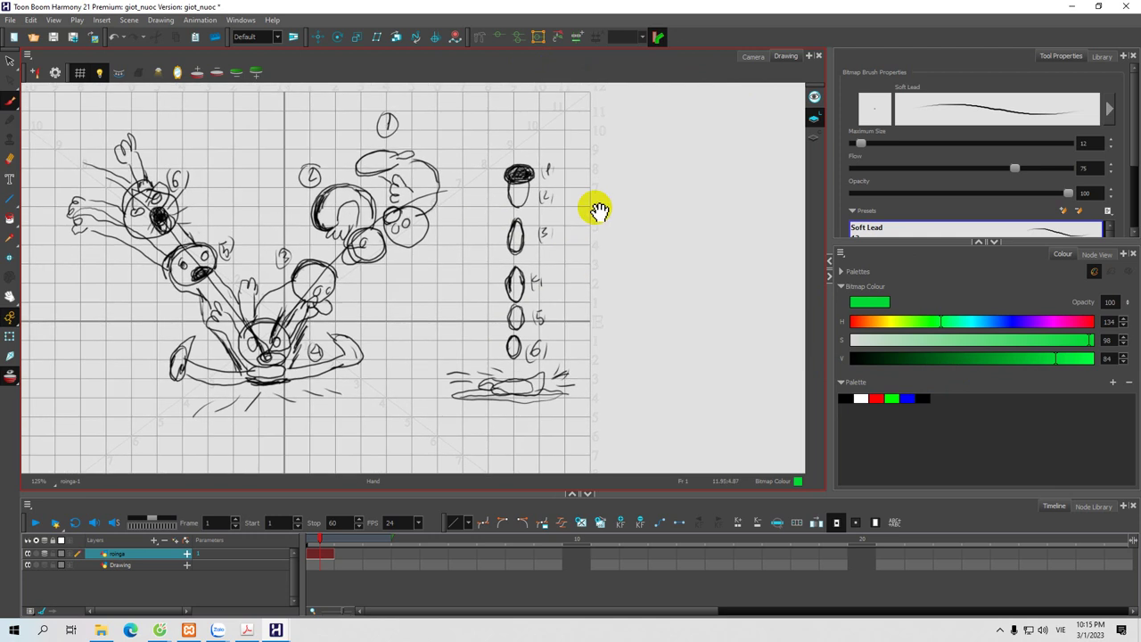
left_click_drag(621, 195, 586, 199)
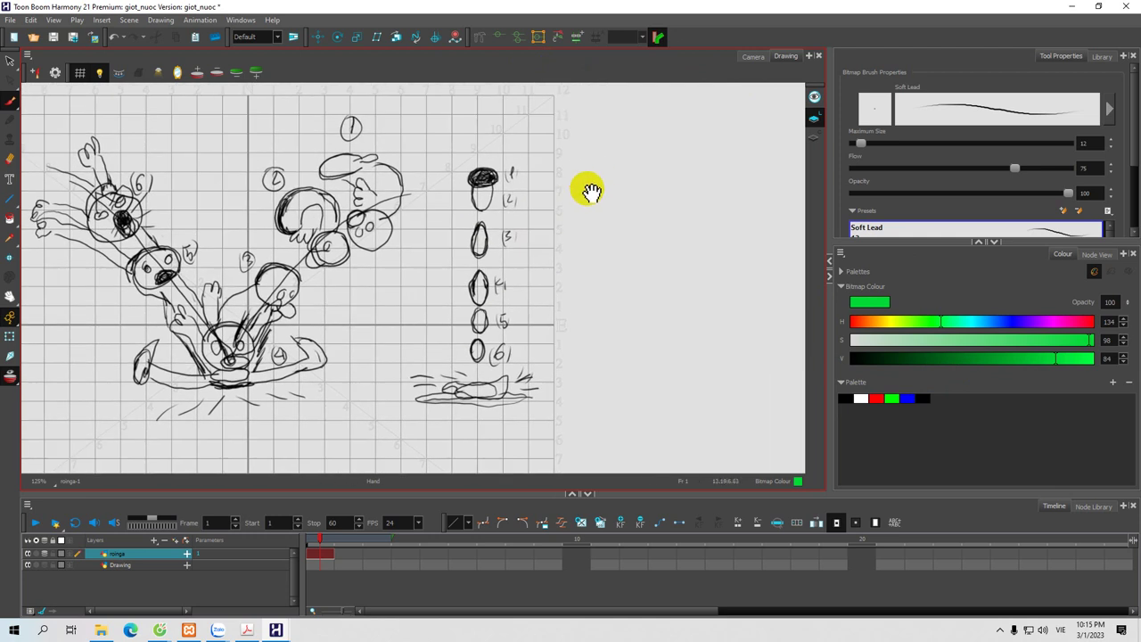
mouse_move(657, 201)
left_mouse_down()
mouse_move(675, 176)
mouse_move(658, 178)
mouse_move(634, 212)
mouse_move(648, 252)
mouse_move(677, 252)
mouse_move(695, 214)
mouse_move(692, 184)
mouse_move(662, 176)
left_mouse_up()
mouse_move(567, 209)
left_mouse_down()
mouse_move(599, 206)
mouse_move(598, 227)
mouse_move(565, 217)
mouse_move(537, 226)
left_mouse_up()
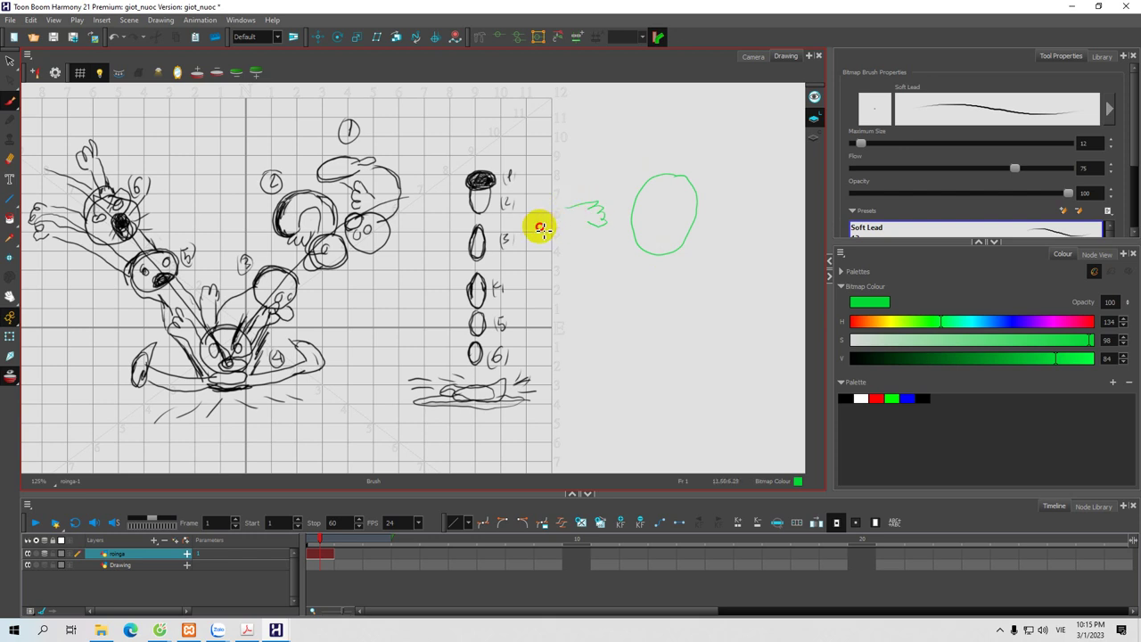
key("space")
left_click_drag(622, 245, 586, 251)
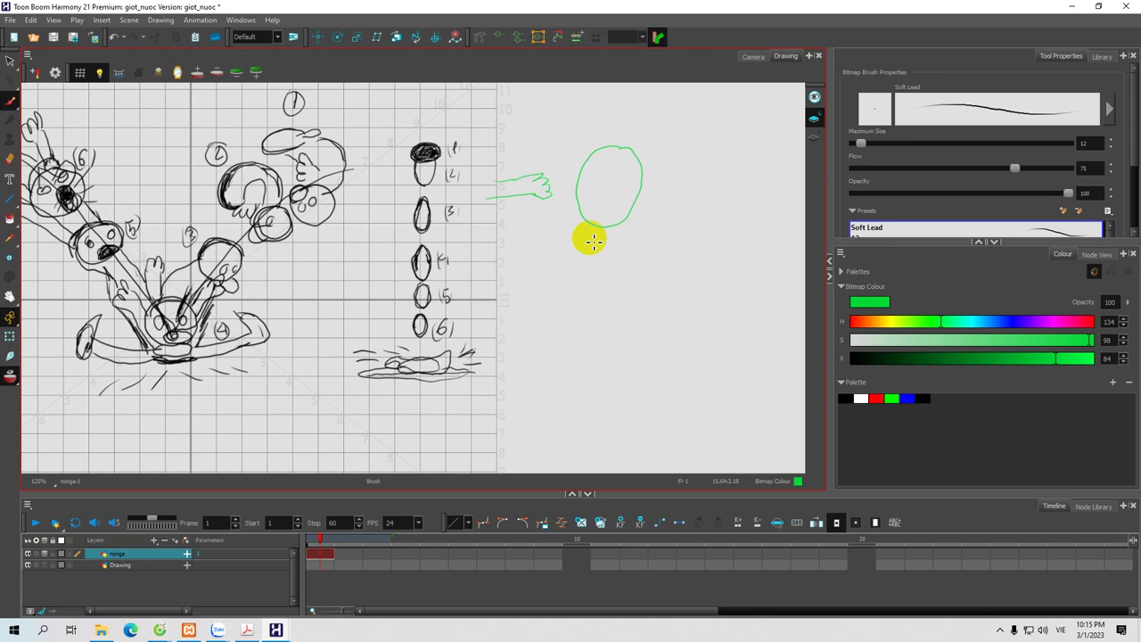
Step: Draw a crescent-shaped squashed head below the oval, with a hand pushing into its inner curve and short impact lines around it
mouse_move(594, 233)
left_mouse_down()
mouse_move(597, 279)
mouse_move(582, 301)
mouse_move(598, 303)
mouse_move(622, 280)
mouse_move(623, 258)
mouse_move(587, 235)
left_mouse_up()
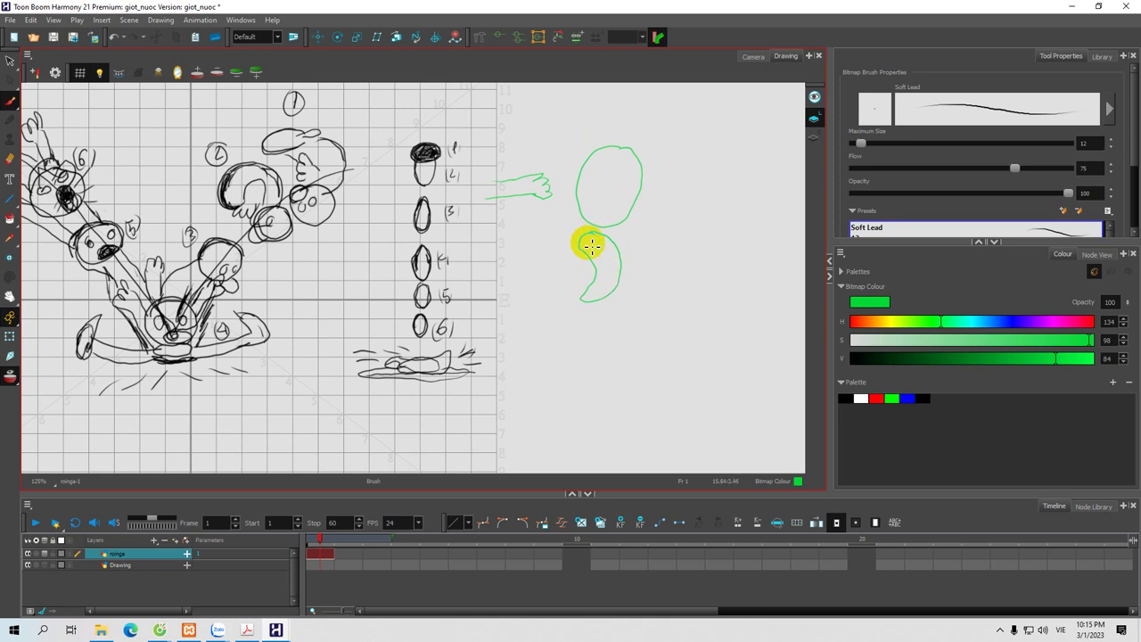
key("space")
left_click_drag(562, 271, 587, 268)
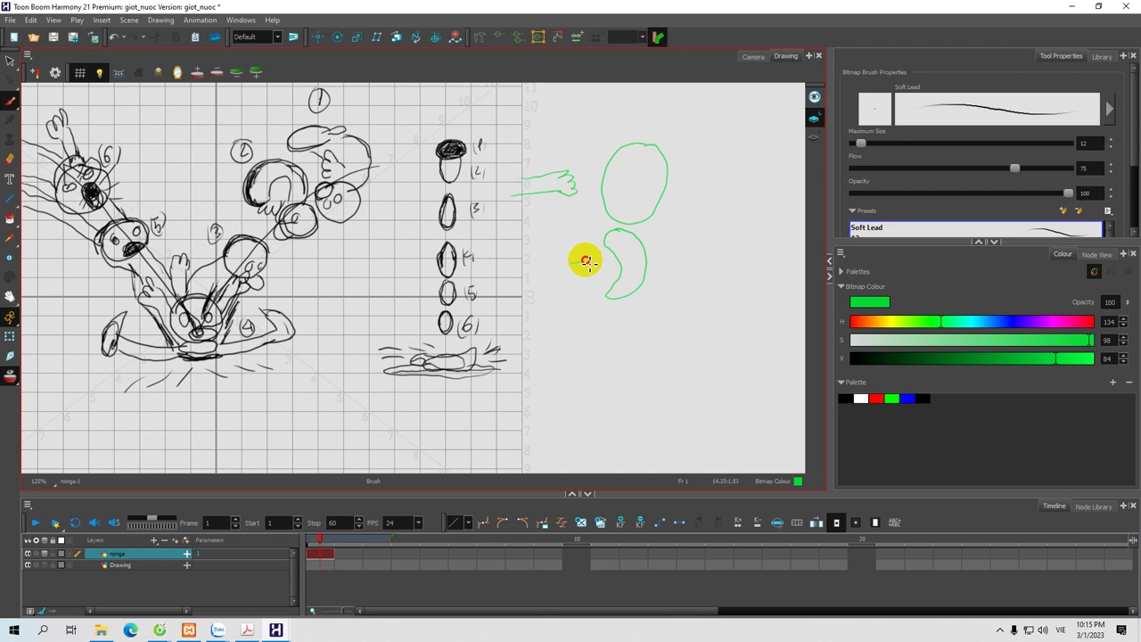
mouse_move(571, 263)
left_mouse_down()
mouse_move(616, 270)
mouse_move(563, 278)
mouse_move(571, 286)
left_mouse_up()
key("space")
mouse_move(560, 234)
left_mouse_down()
mouse_move(567, 245)
mouse_move(562, 237)
left_mouse_up()
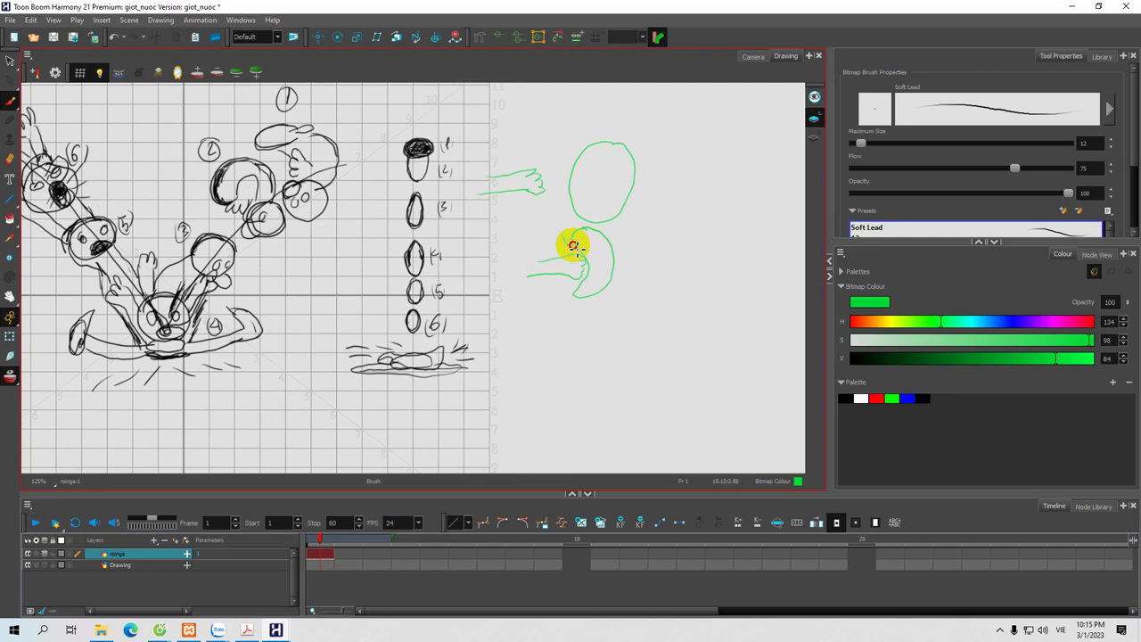
left_click_drag(575, 284, 566, 293)
Step: Strengthen the upper hand's fingers and draw eyes and a mouth on both the oval and the crescent heads
key("space")
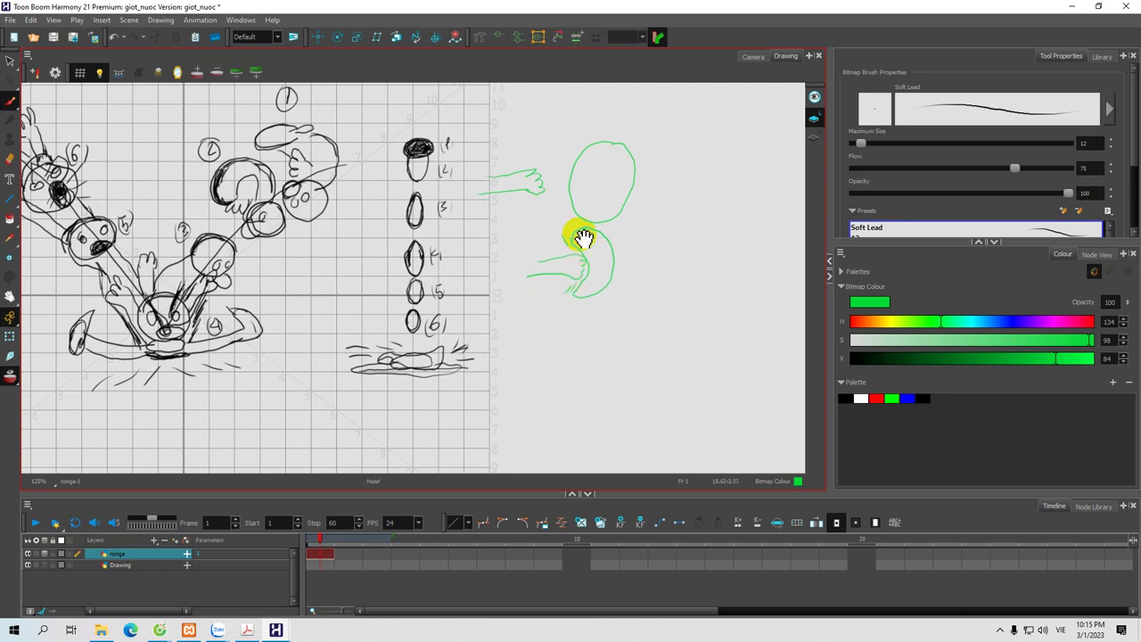
left_click_drag(588, 240, 606, 273)
mouse_move(499, 207)
left_mouse_down()
mouse_move(531, 210)
mouse_move(492, 211)
mouse_move(487, 228)
mouse_move(520, 230)
mouse_move(536, 224)
mouse_move(534, 208)
mouse_move(557, 205)
mouse_move(580, 244)
left_mouse_up()
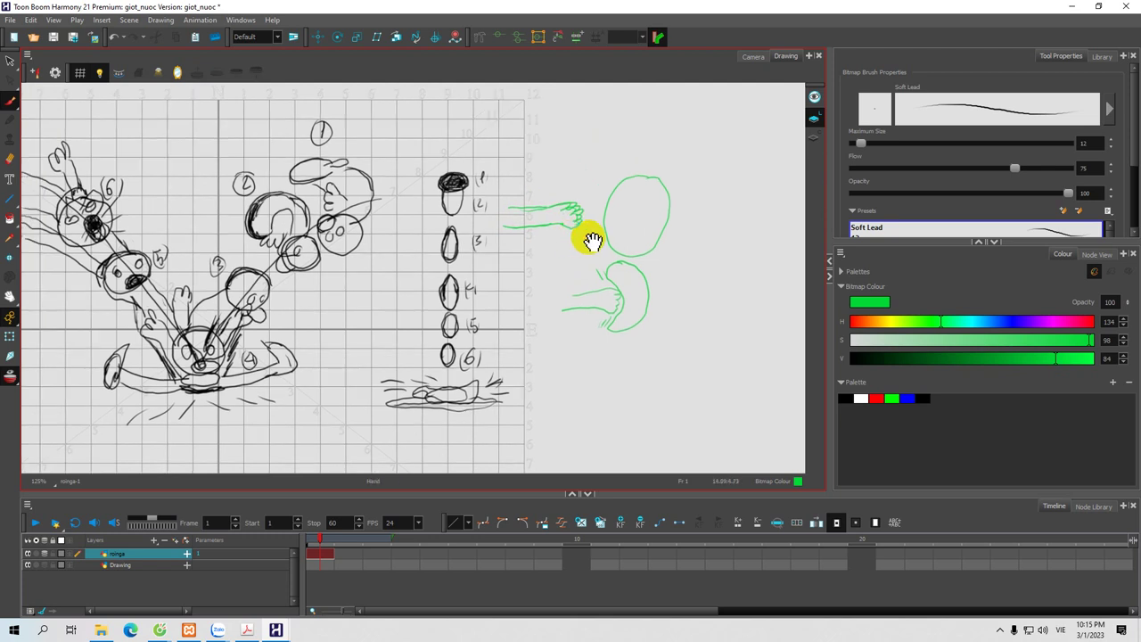
mouse_move(614, 200)
left_mouse_down()
mouse_move(648, 214)
mouse_move(625, 228)
left_mouse_up()
mouse_move(641, 276)
left_mouse_down()
mouse_move(628, 277)
mouse_move(605, 310)
mouse_move(628, 300)
mouse_move(625, 291)
mouse_move(606, 320)
mouse_move(650, 332)
mouse_move(627, 343)
mouse_move(631, 326)
mouse_move(591, 339)
left_mouse_up()
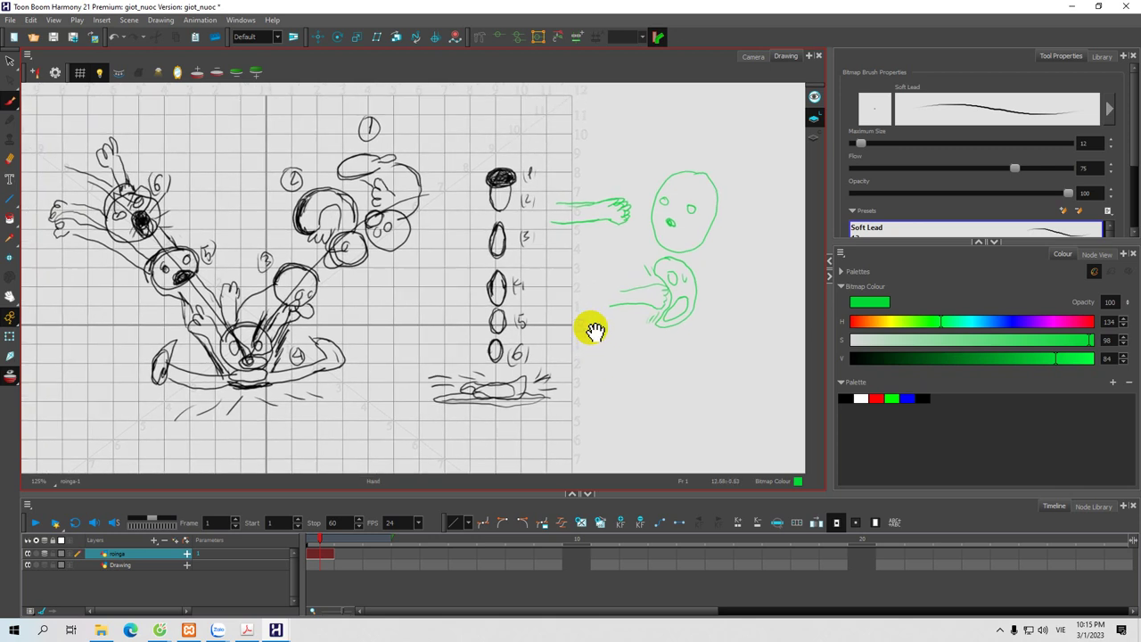
left_click_drag(574, 268, 628, 280)
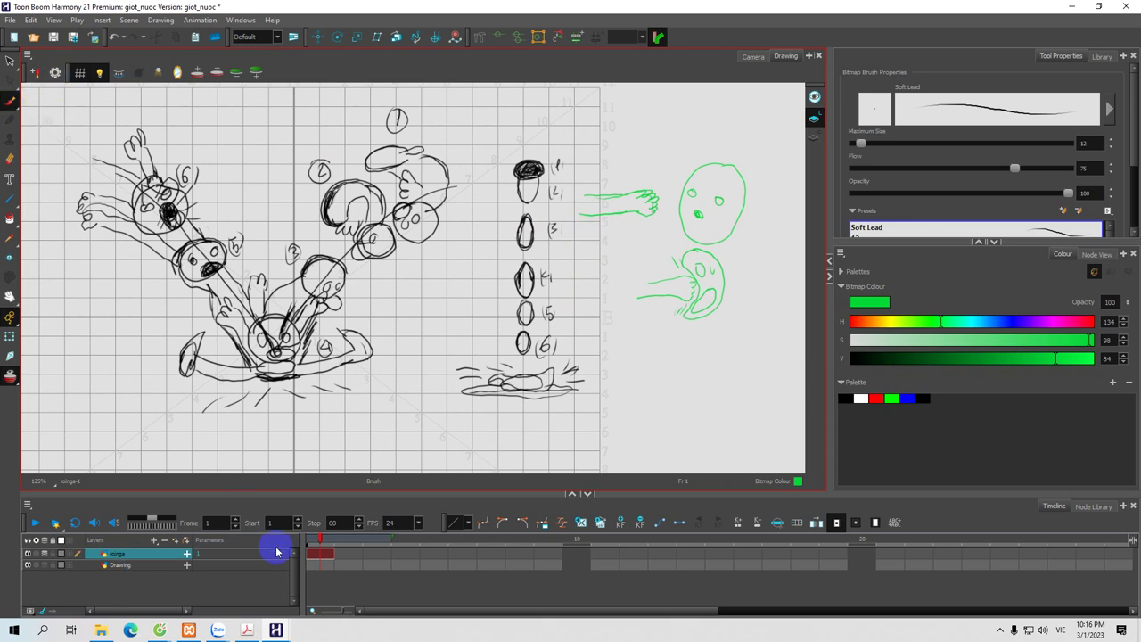
Step: Add two new drawing layers with both Line Art and Colour Art set to Bitmap
left_click(153, 541)
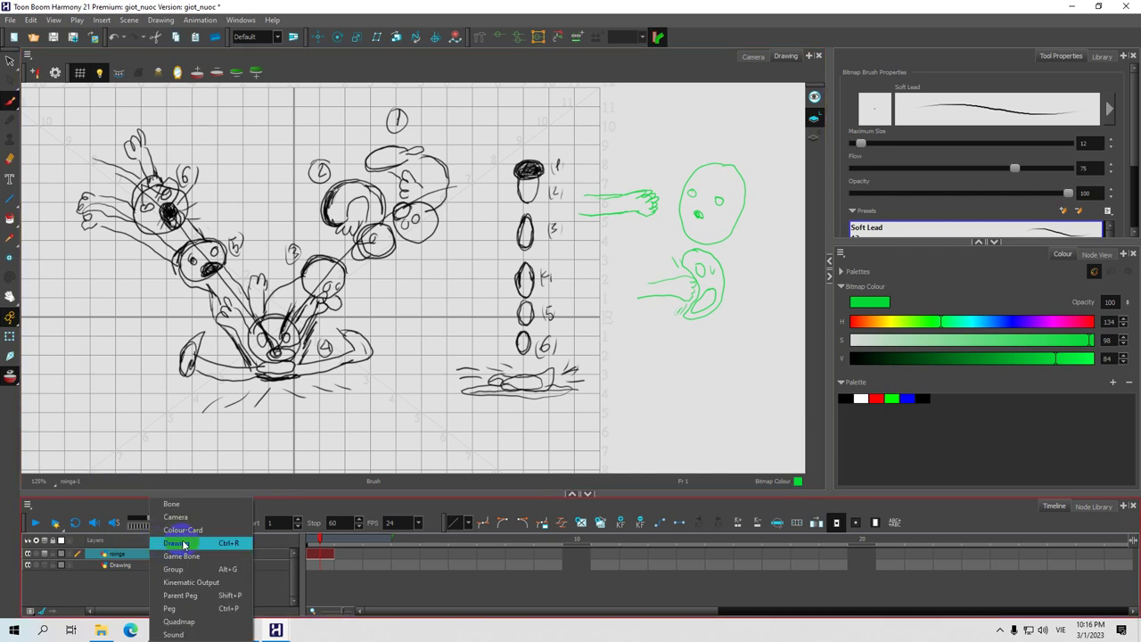
left_click(178, 543)
left_click(605, 303)
left_click(604, 317)
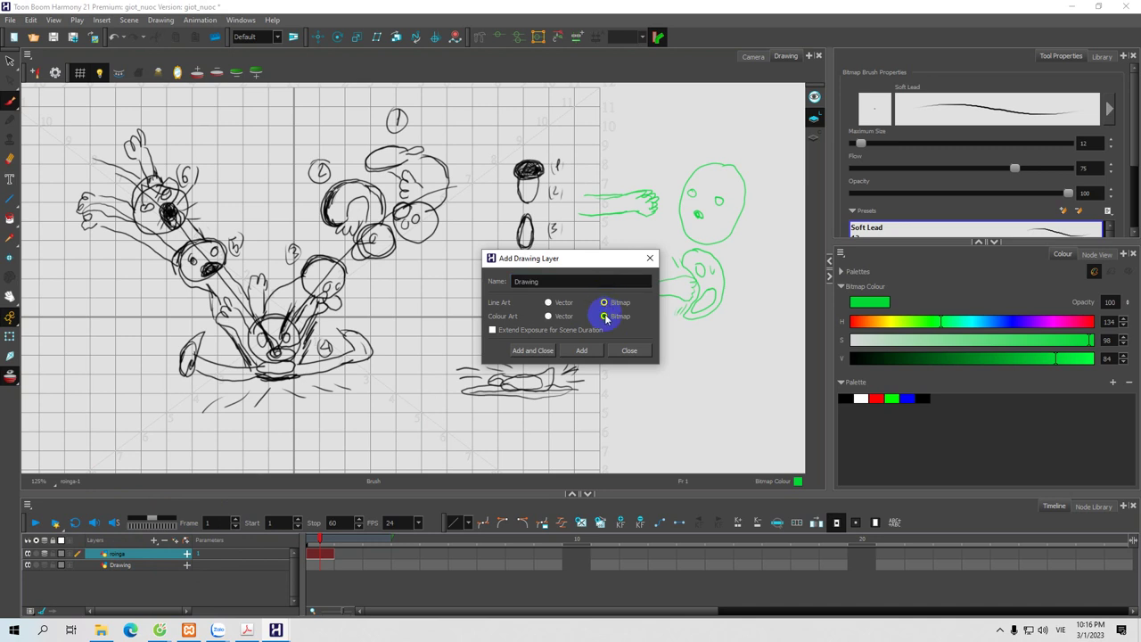
left_click(492, 331)
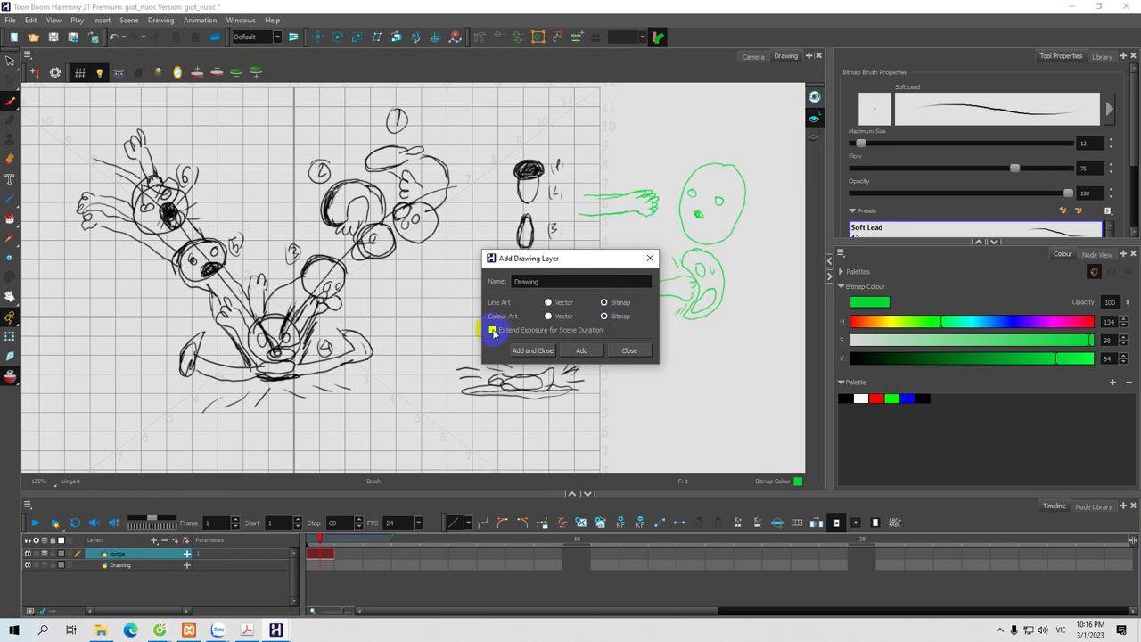
left_click(532, 351)
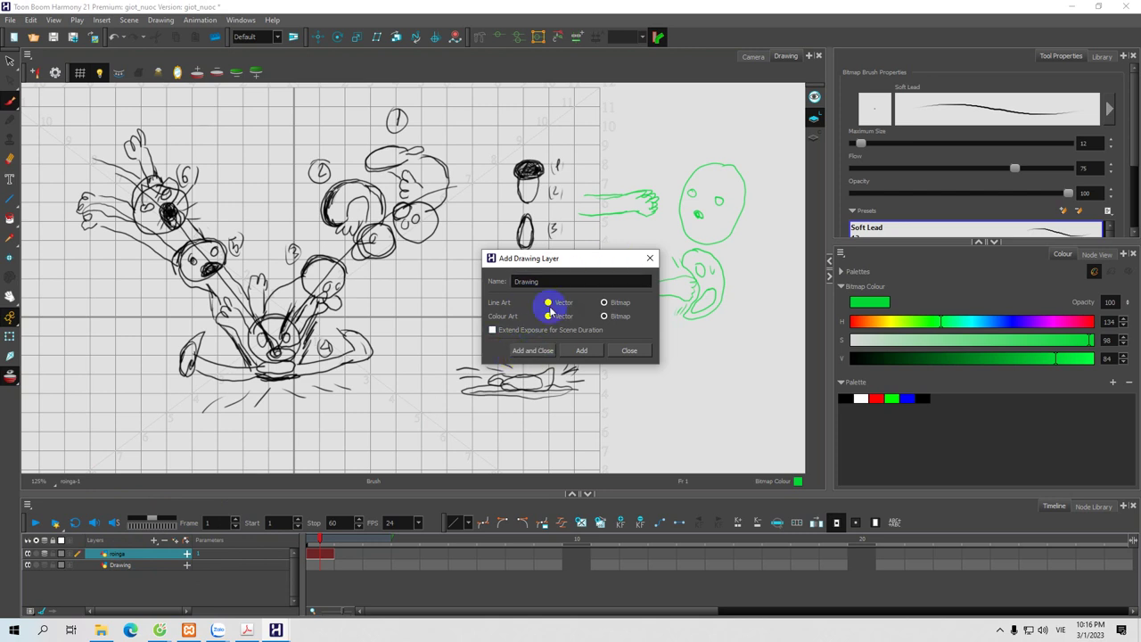
left_click(580, 351)
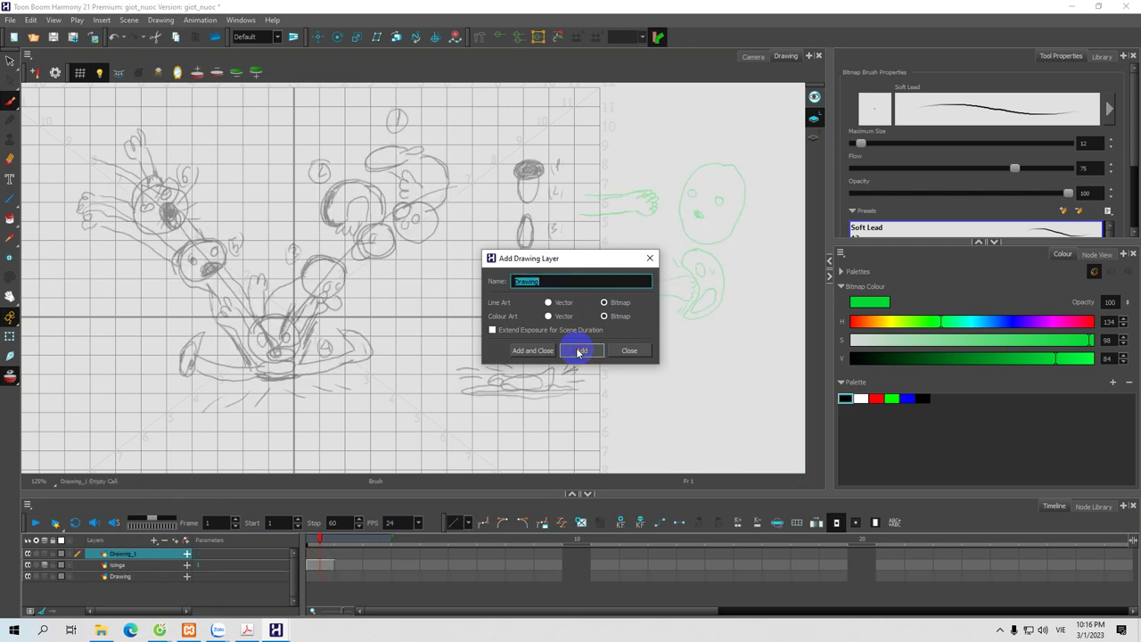
left_click(580, 351)
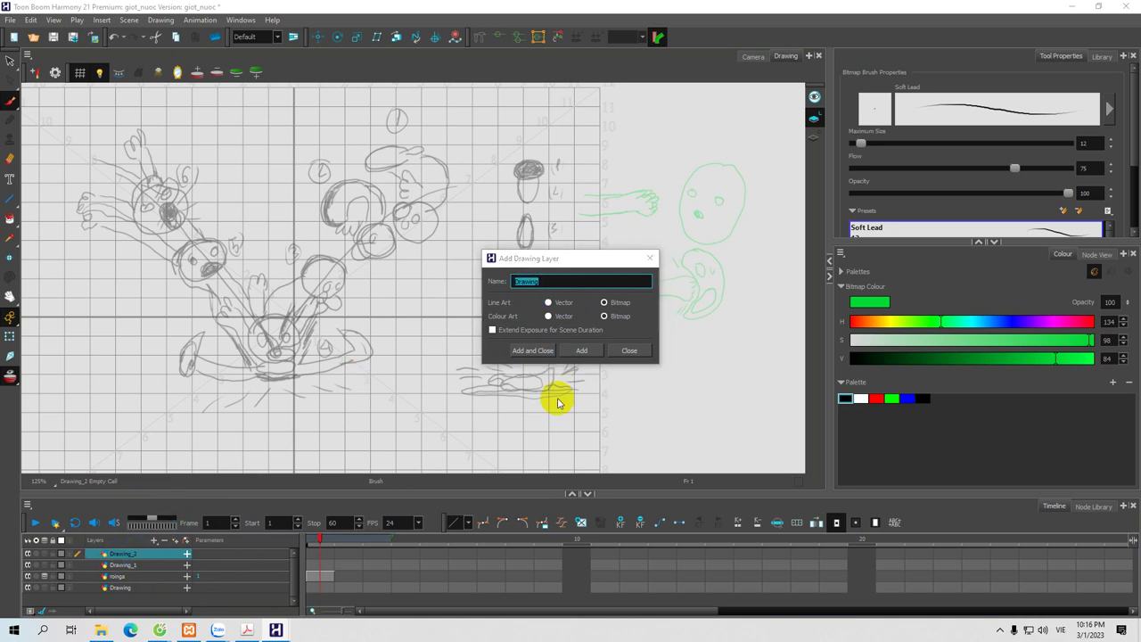
left_click(630, 352)
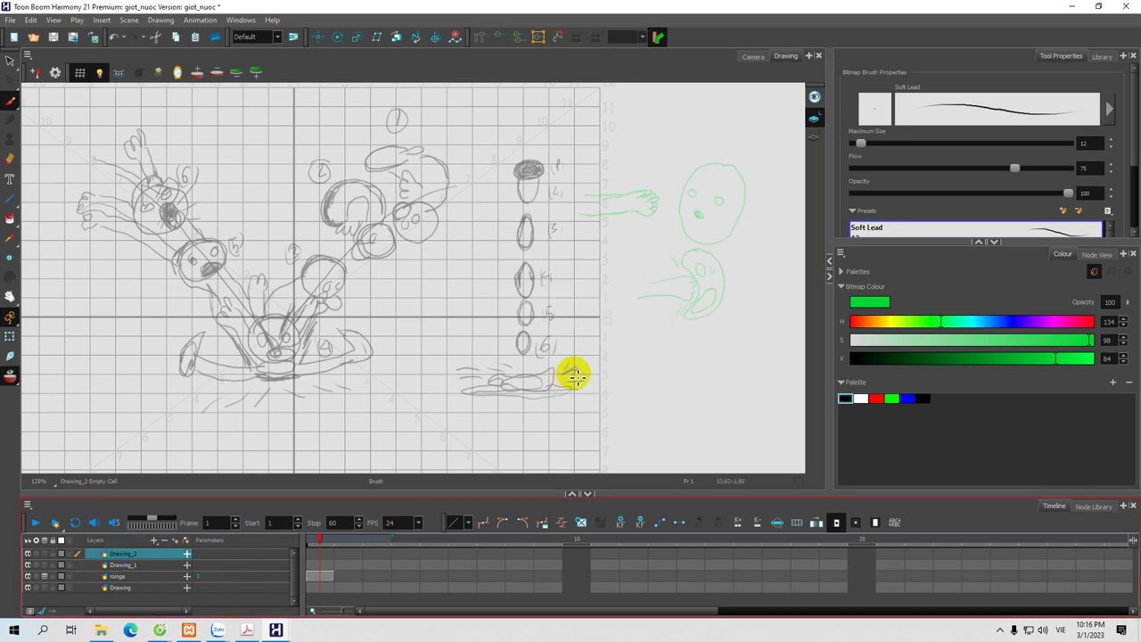
Step: Rename the topmost new drawing layer as May_troi in its layer properties
double_click(141, 554)
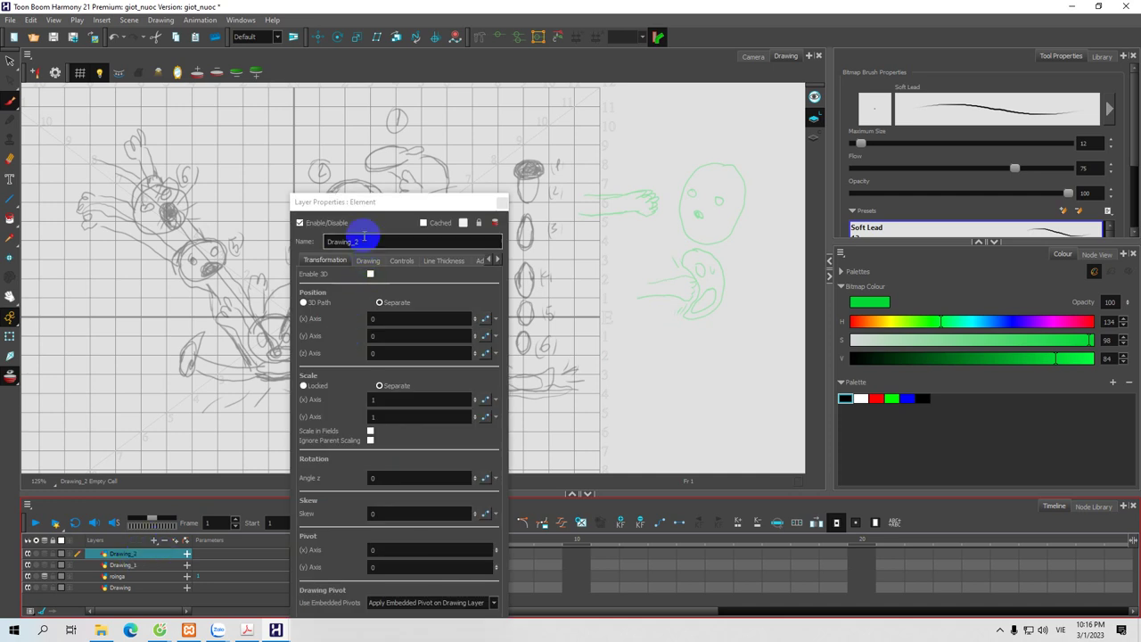
left_click_drag(370, 240, 327, 241)
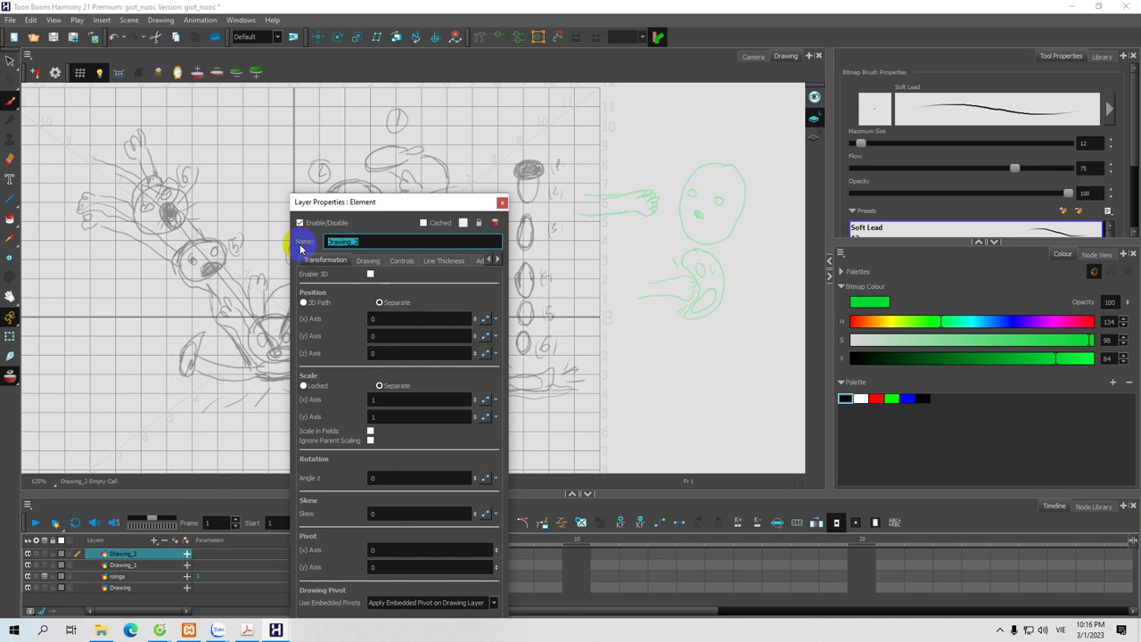
key("BackSpace")
type("May_troi")
key("Return")
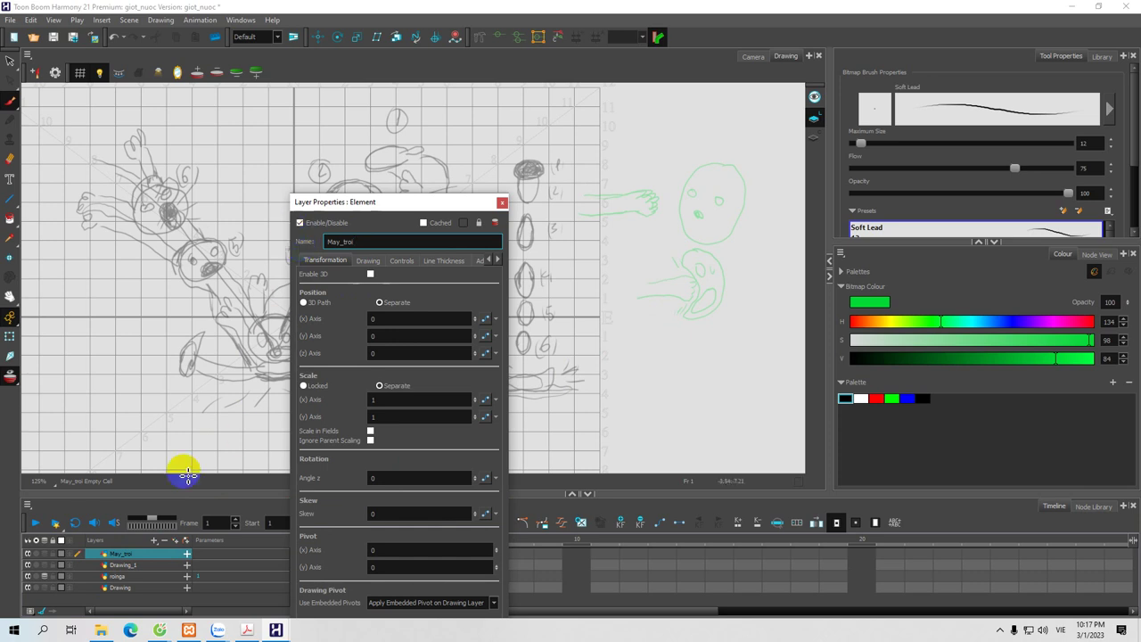
Step: Rename the topmost drawing layer as song_nui in its layer properties and close the properties
left_click(125, 565)
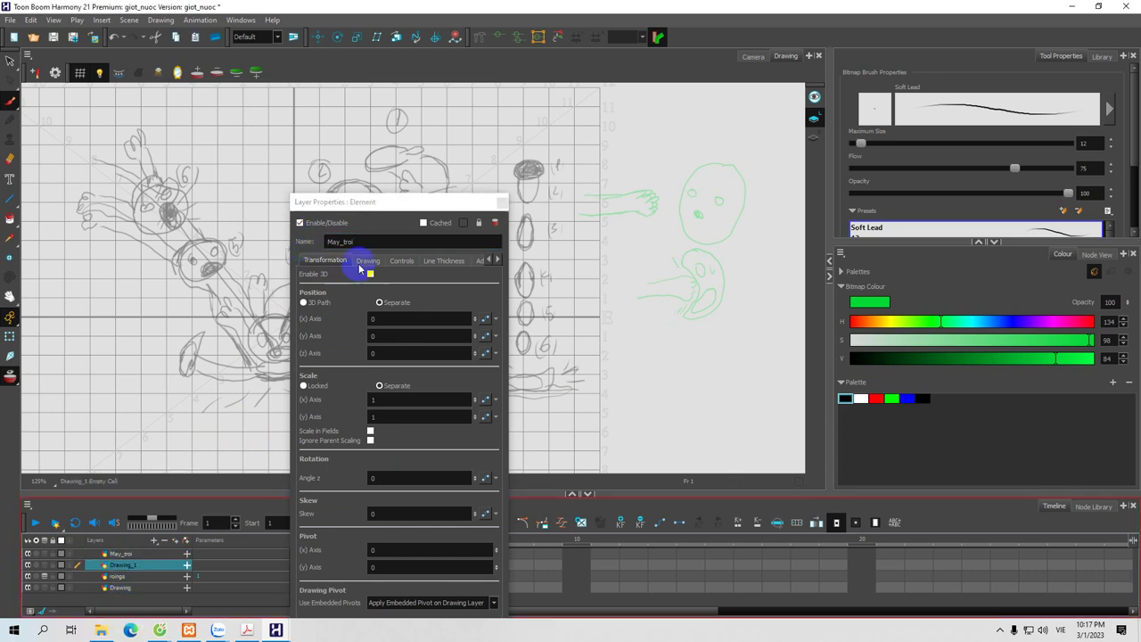
left_click_drag(368, 242, 307, 247)
key("BackSpace")
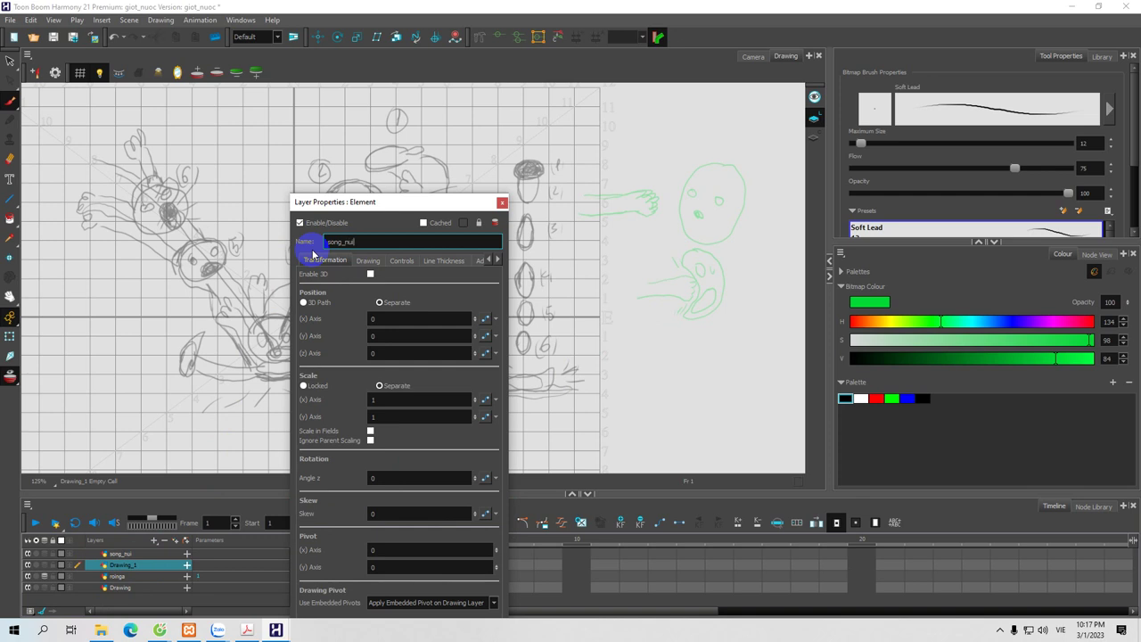
left_click(502, 202)
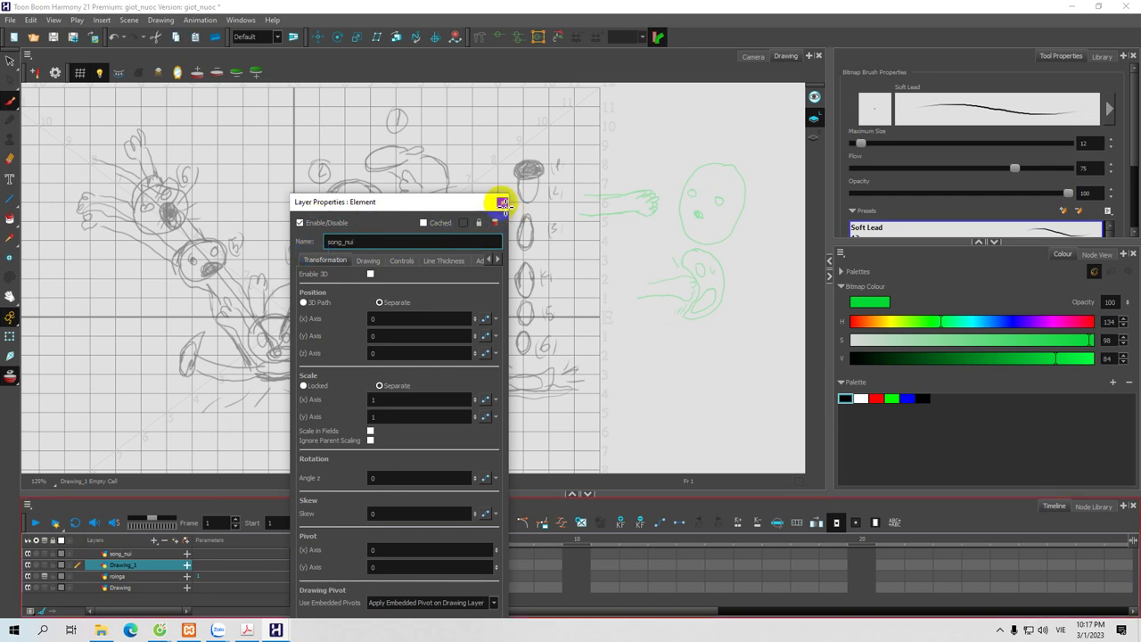
Step: Rename the Drawing_1 layer as Cay_coi directly in the layer list
left_click(126, 577)
left_click(130, 567)
double_click(129, 567)
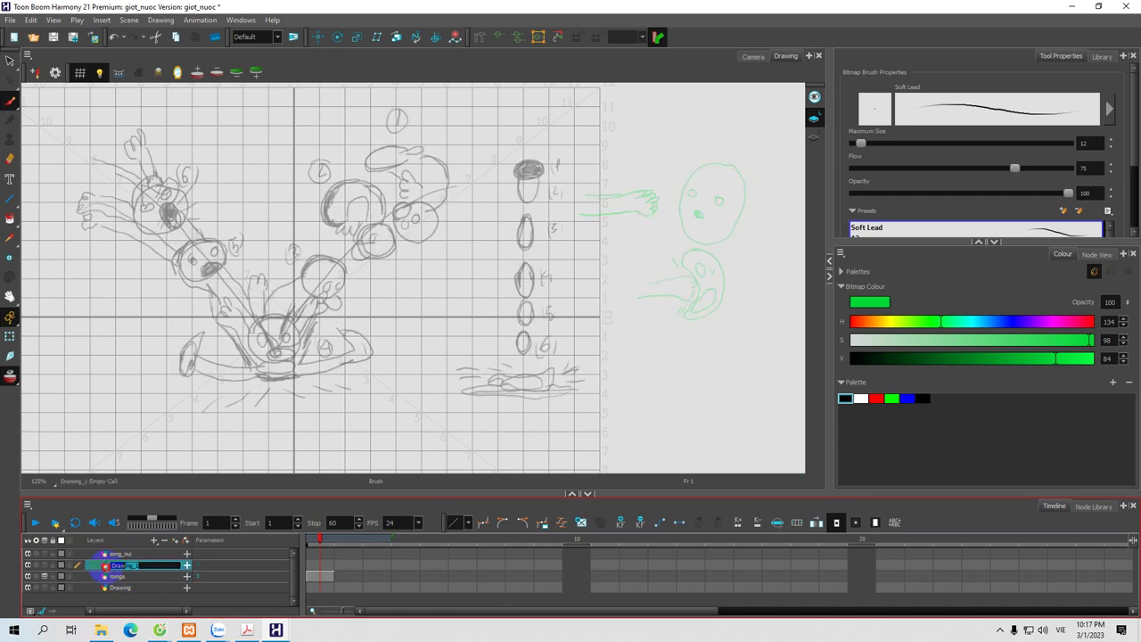
key("BackSpace")
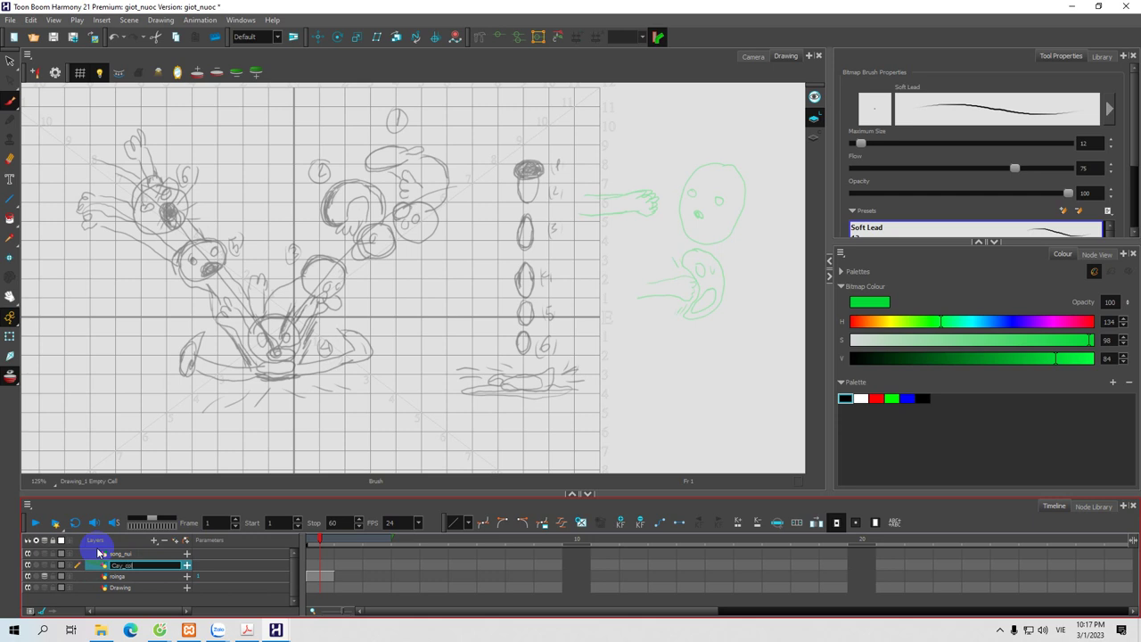
key("Return")
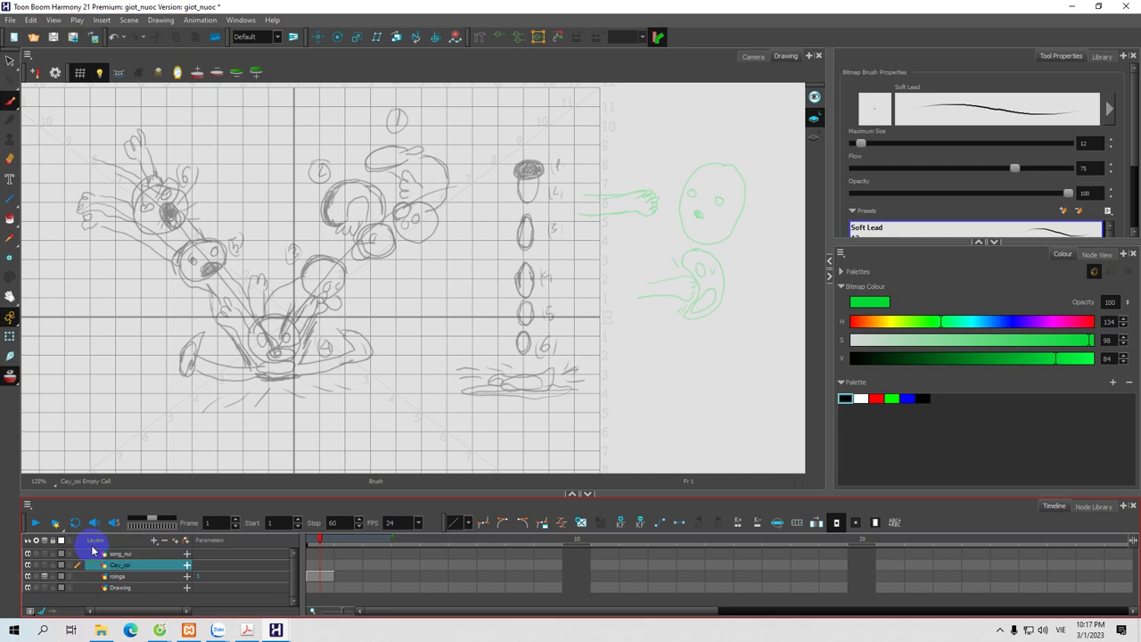
Step: Create an empty drawing at frame 1 of the song_nui layer and extend its exposure to frame 9
left_click(129, 578)
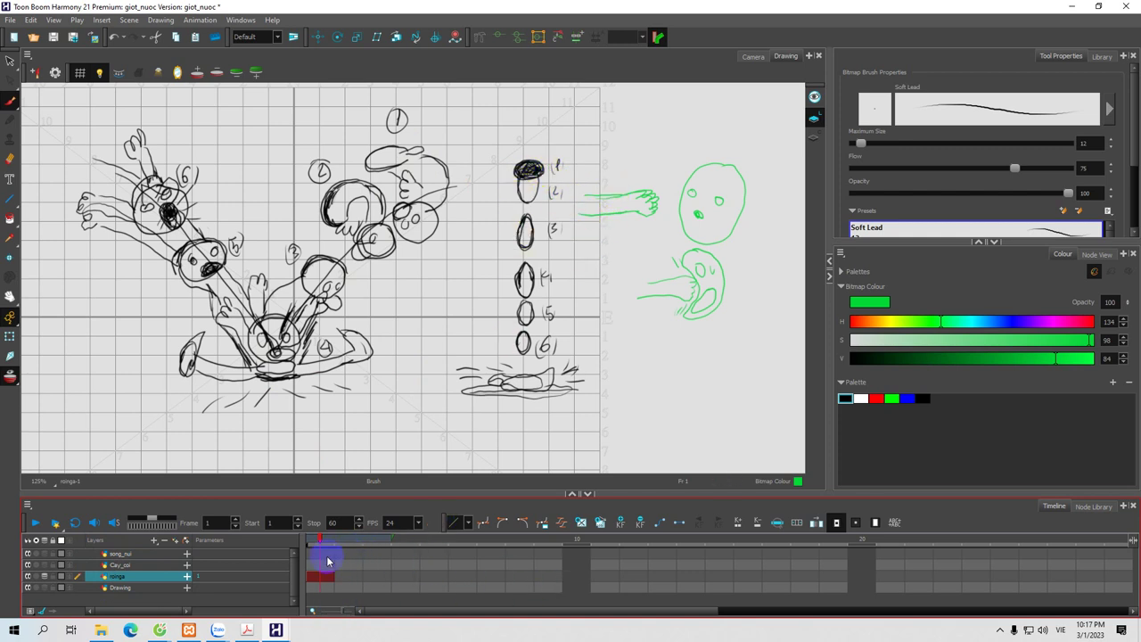
left_click(432, 554)
left_click(318, 555)
left_click(517, 556)
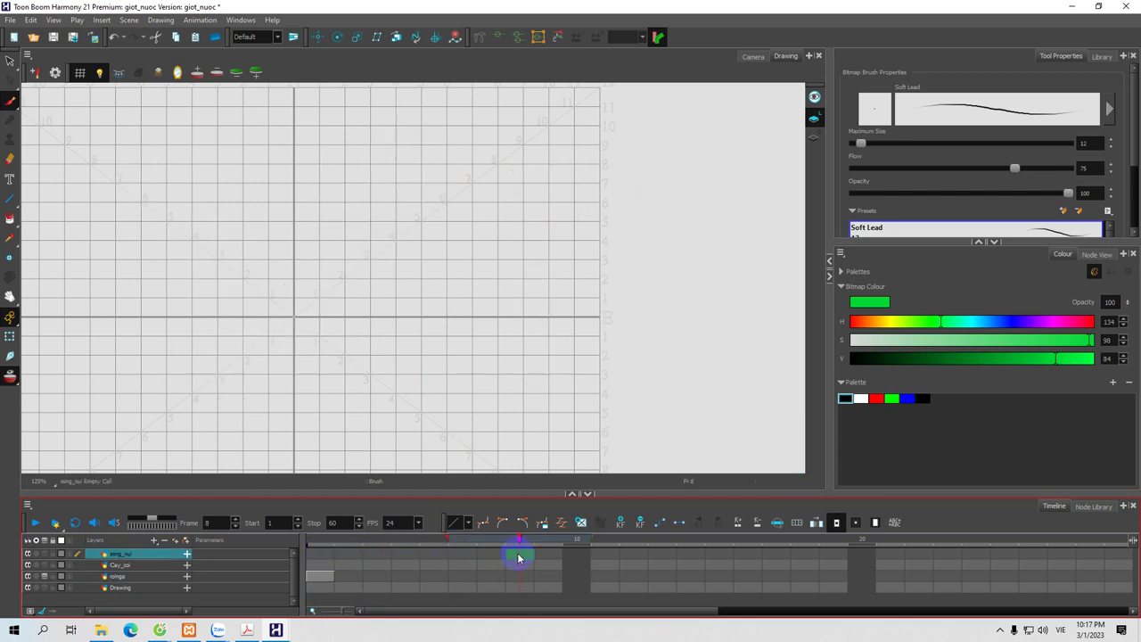
left_click(324, 556)
left_click(520, 552)
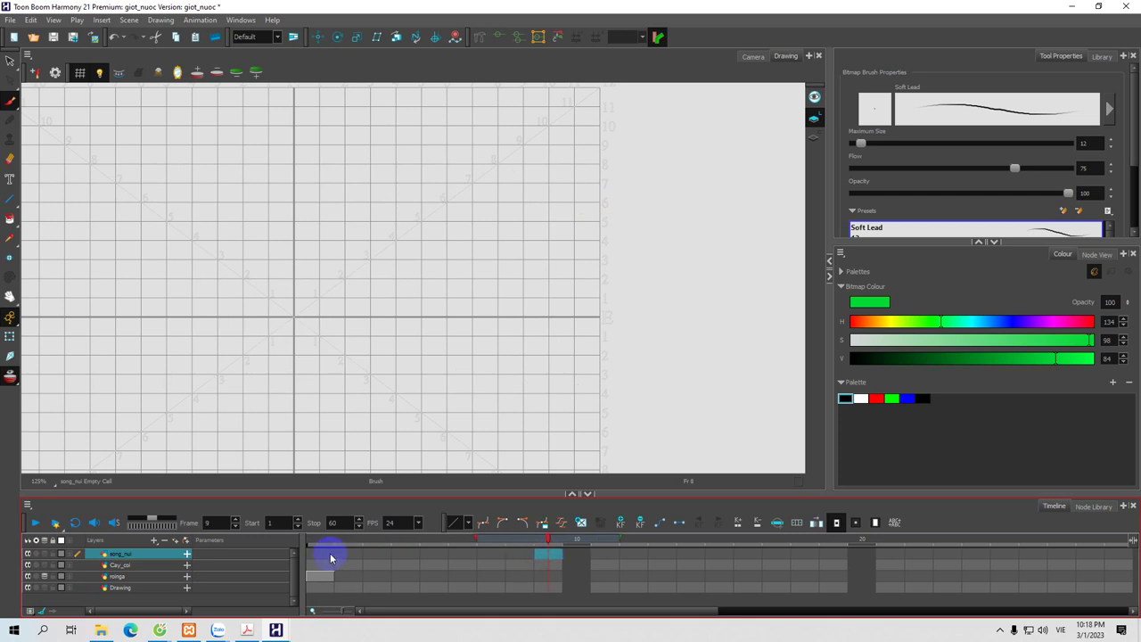
left_click(324, 555)
left_click(546, 556)
left_click(318, 555)
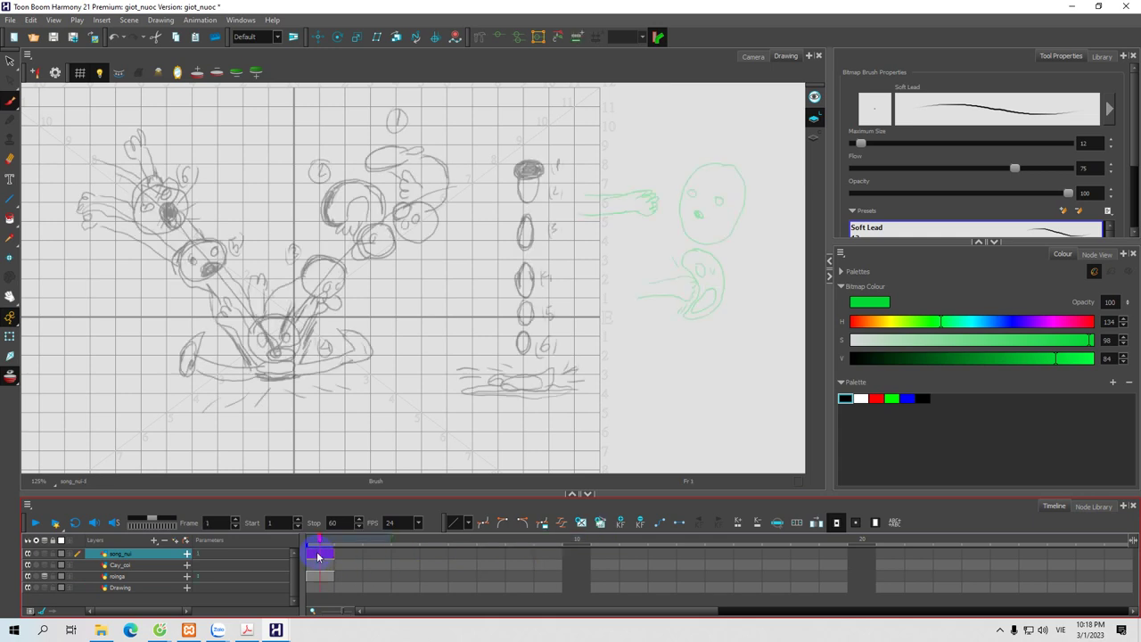
left_click(539, 553)
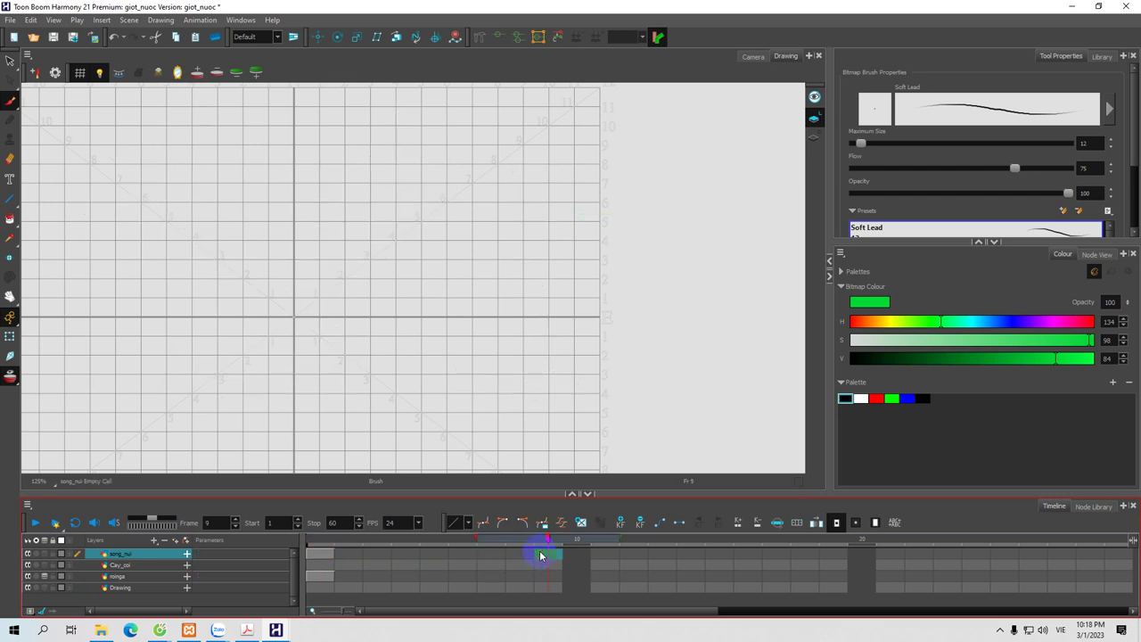
key("F5")
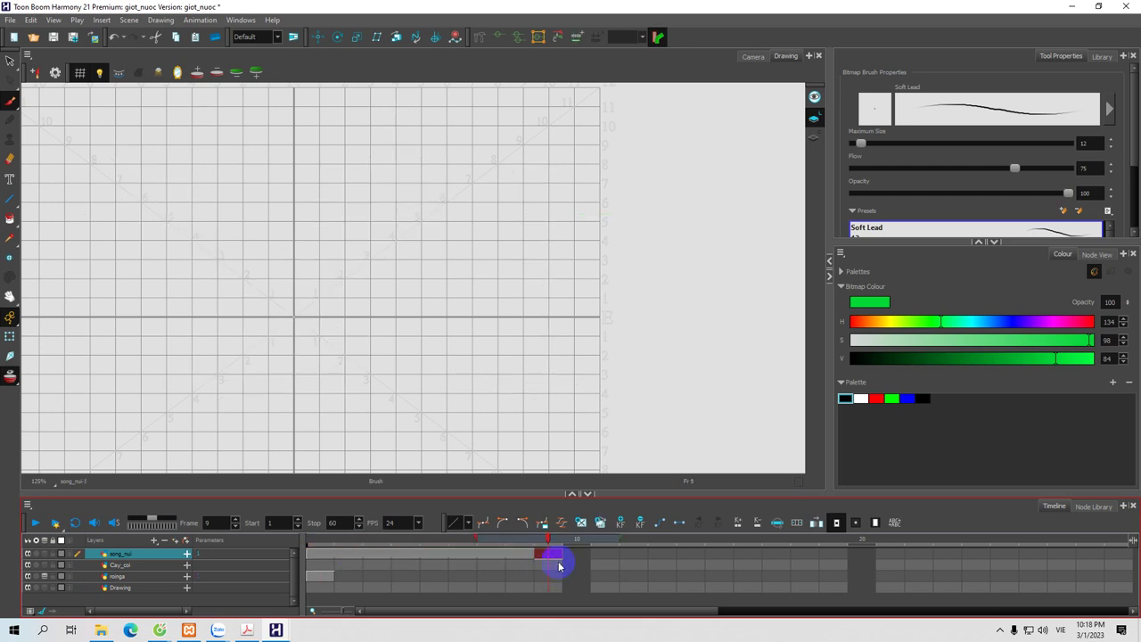
Step: Create an empty drawing at frame 10 of the song_nui layer and return to frame 1
left_click_drag(572, 558, 593, 554)
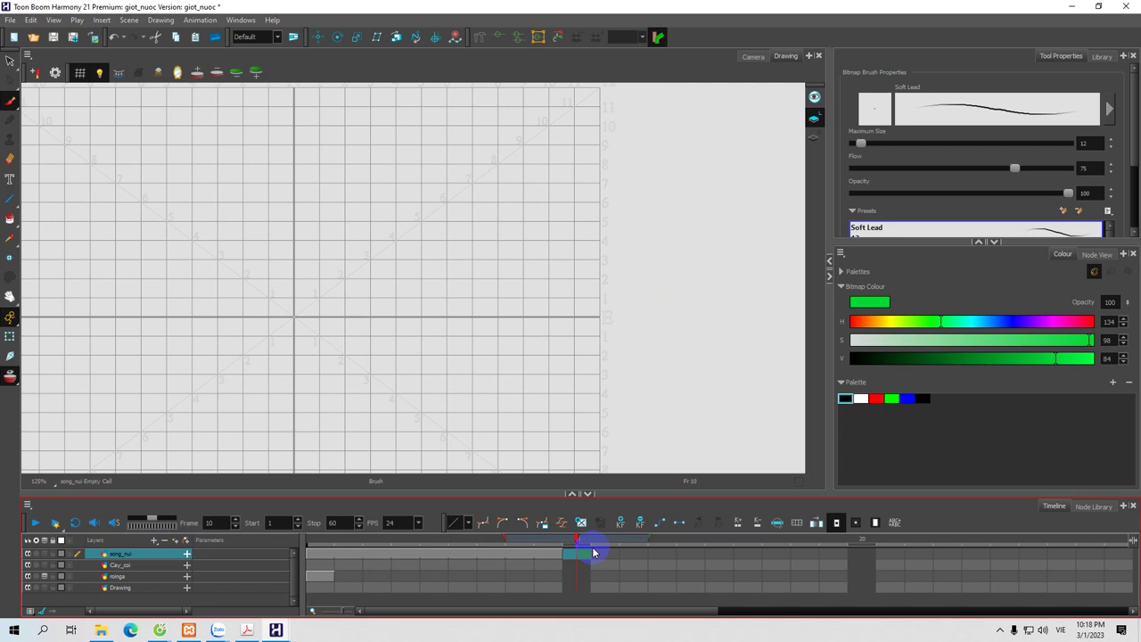
key("alt+shift+r")
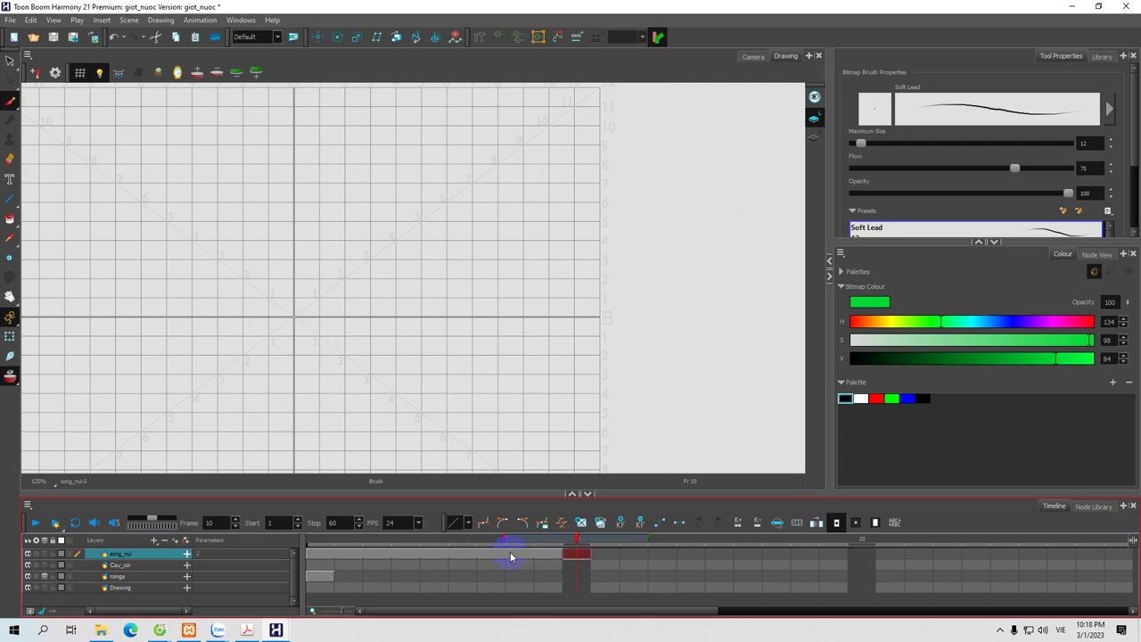
left_click_drag(578, 541, 308, 546)
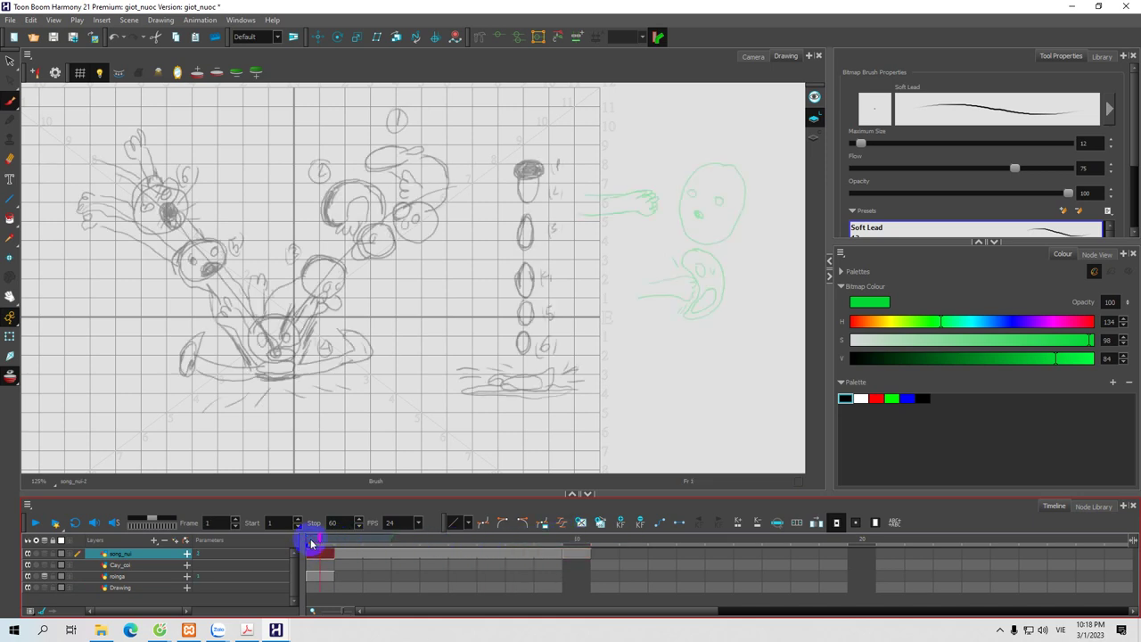
Step: Extend the exposure of the roinga layer's first drawing to frame 9
left_click(556, 576)
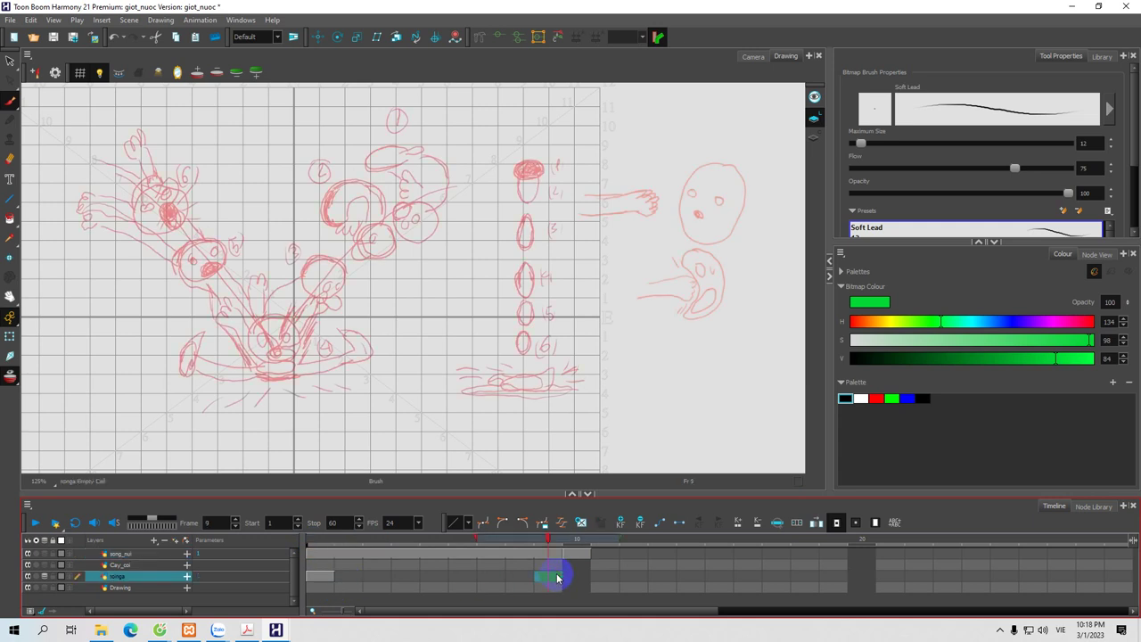
key("F5")
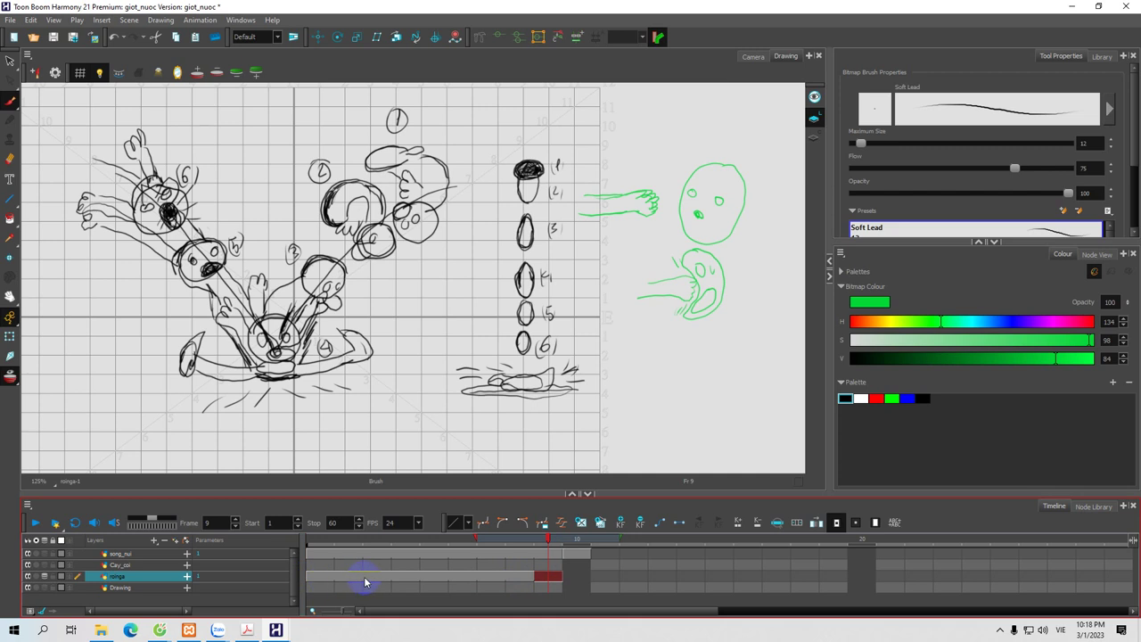
left_click(545, 578)
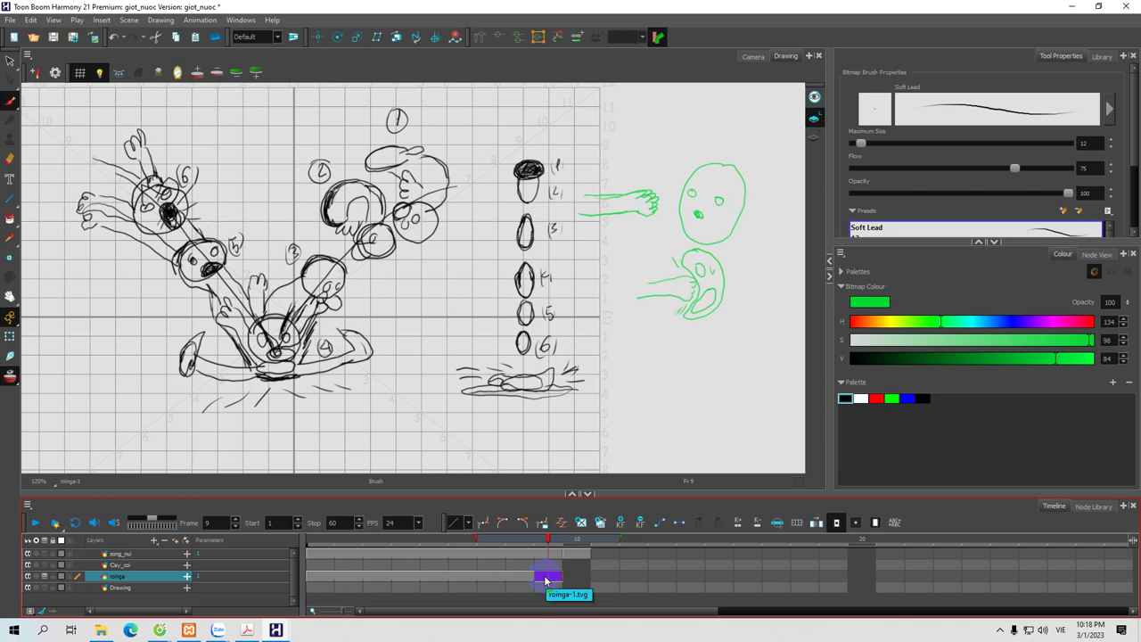
Step: Create an empty drawing at frame 10 of the roinga layer and extend its exposure to frame 19
left_click(575, 578)
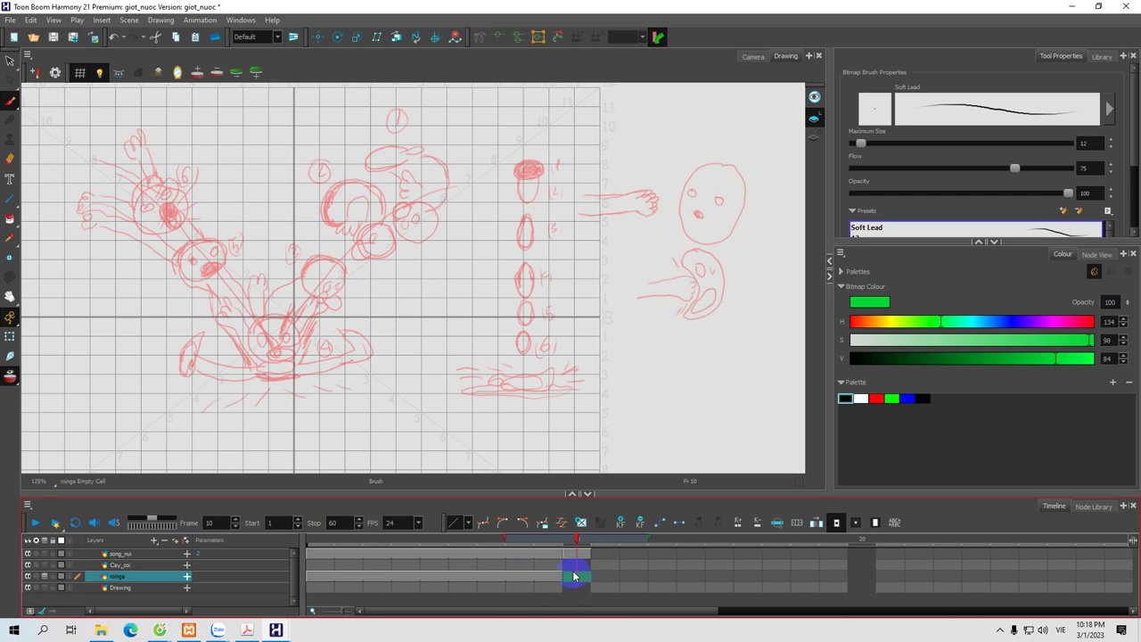
key("alt+shift")
key("alt+shift+r")
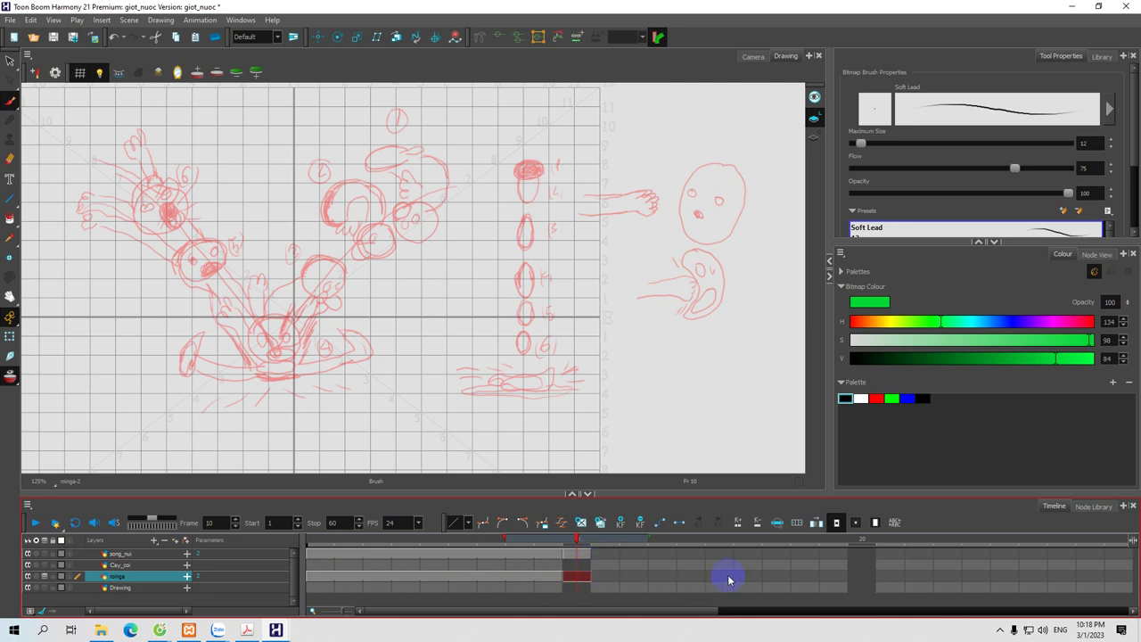
left_click(834, 578)
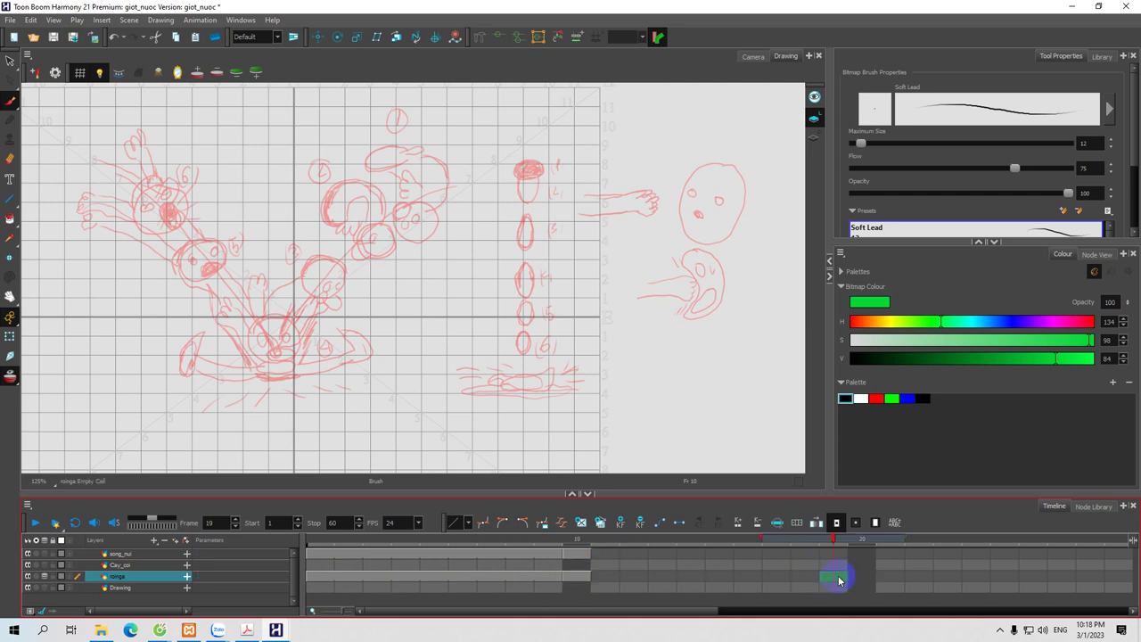
key("F5")
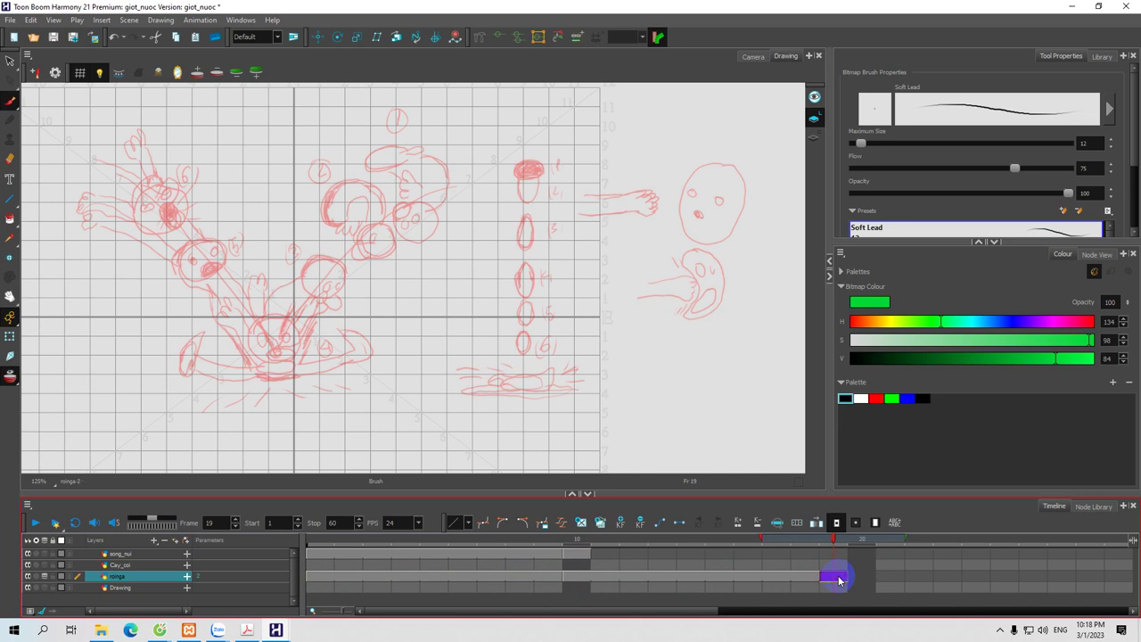
left_click(578, 577)
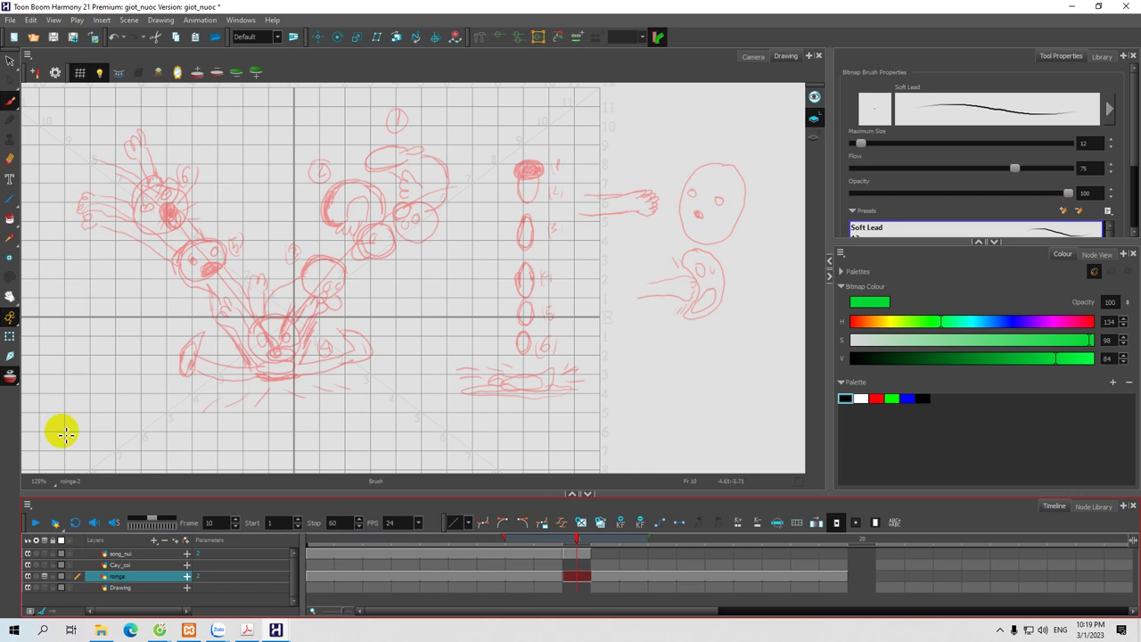
Step: Erase the closing bracket of the number 6 pose label in roinga's frame 1 sketch
left_click(12, 165)
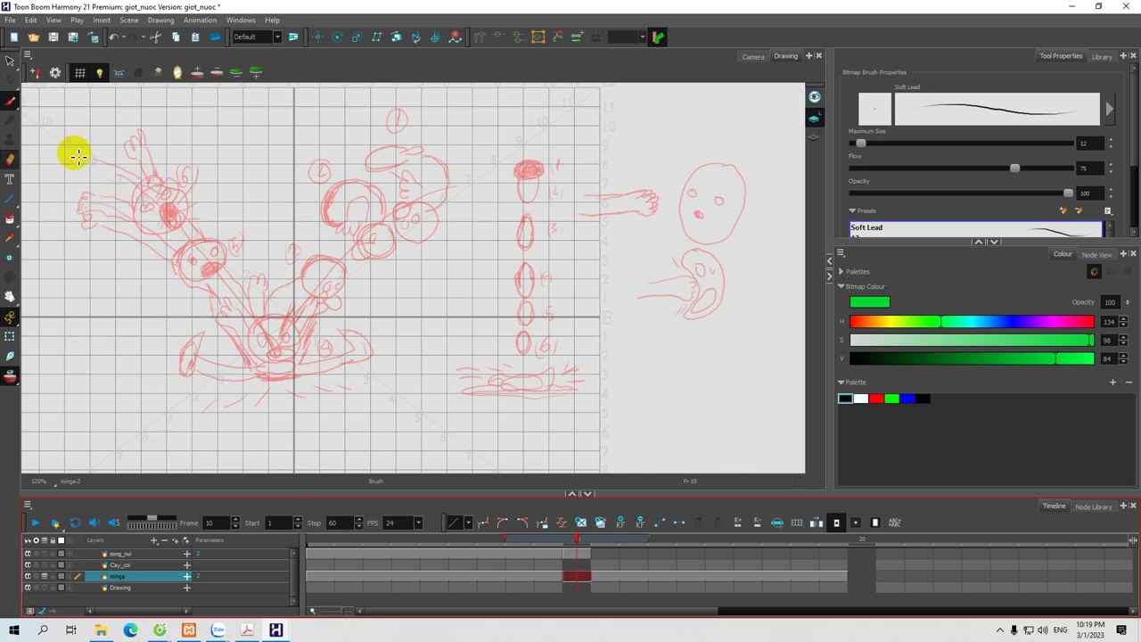
left_click(314, 576)
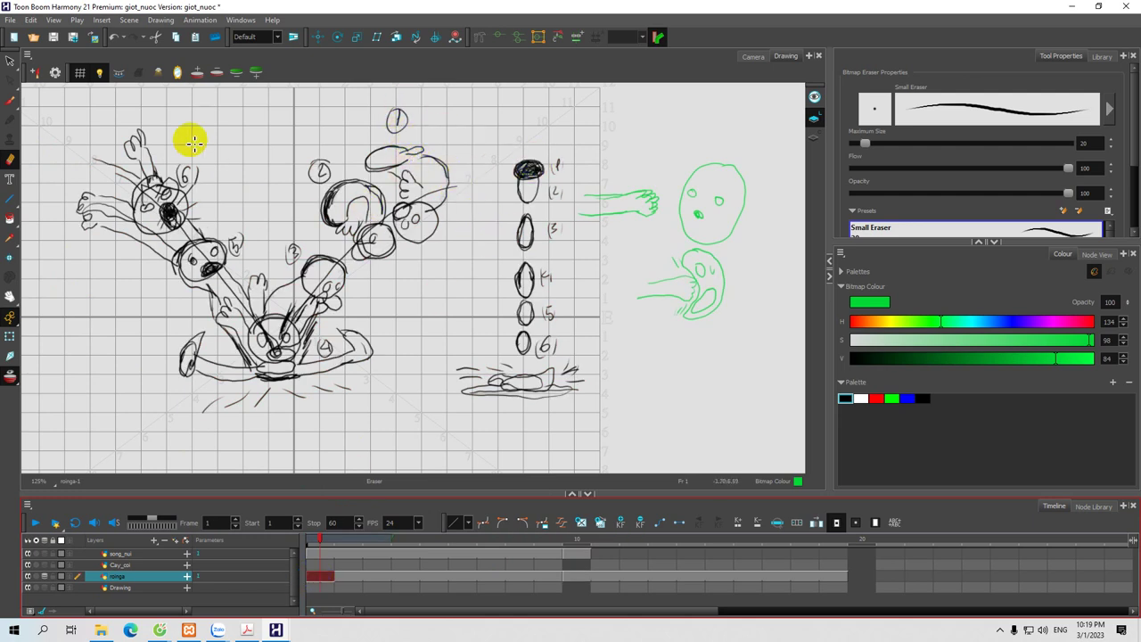
mouse_move(203, 170)
left_mouse_down()
mouse_move(204, 200)
mouse_move(209, 181)
left_mouse_up()
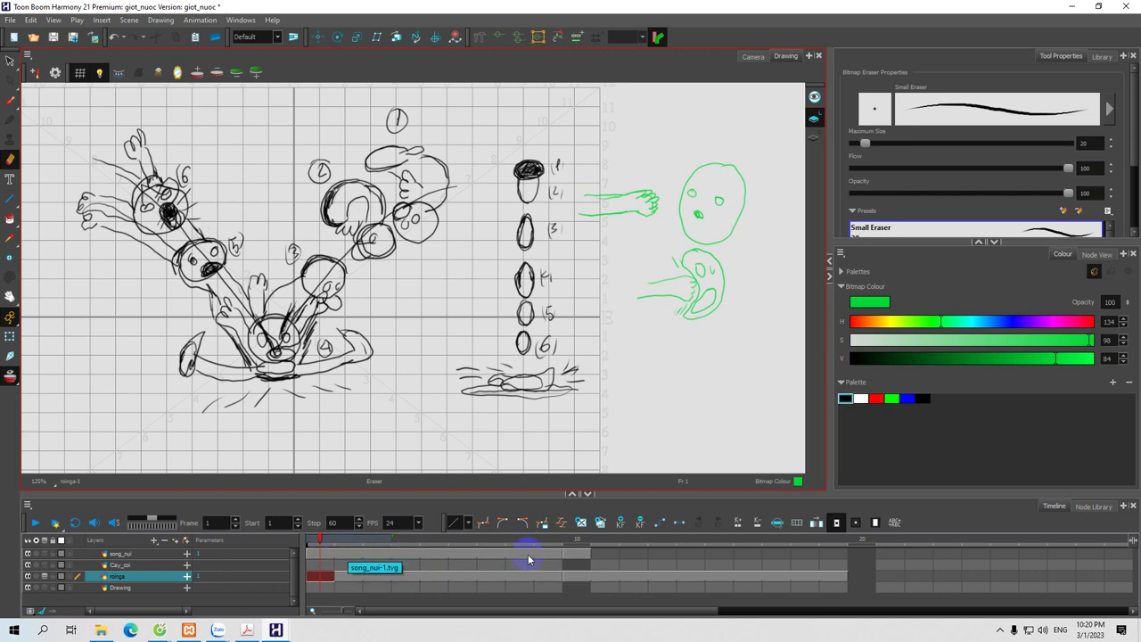
Step: Scrub the timeline from frame 1 to frame 10 to compare the sketch with the onion-skinned empty drawing
left_click(657, 399)
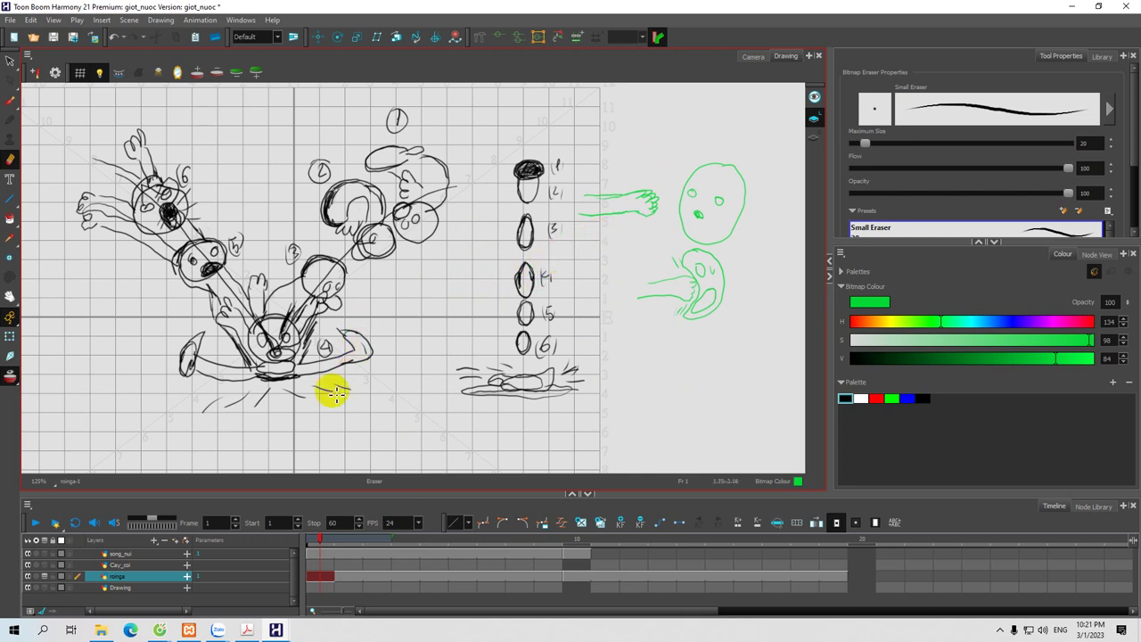
left_click(320, 542)
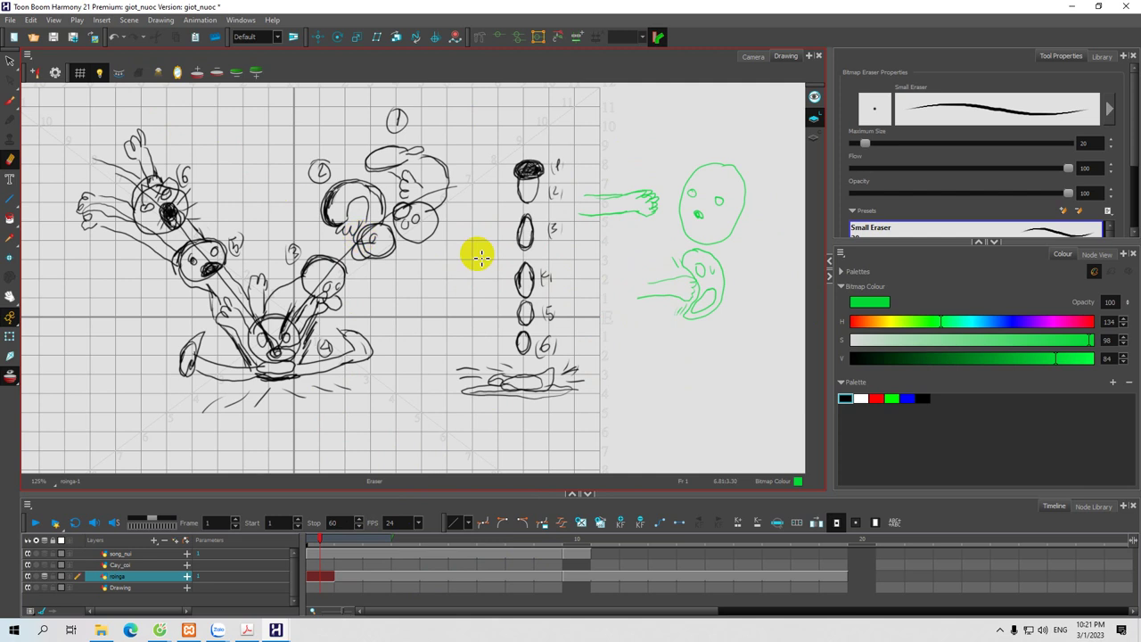
left_click(321, 541)
mouse_move(321, 541)
left_mouse_down()
mouse_move(576, 553)
mouse_move(560, 554)
left_mouse_up()
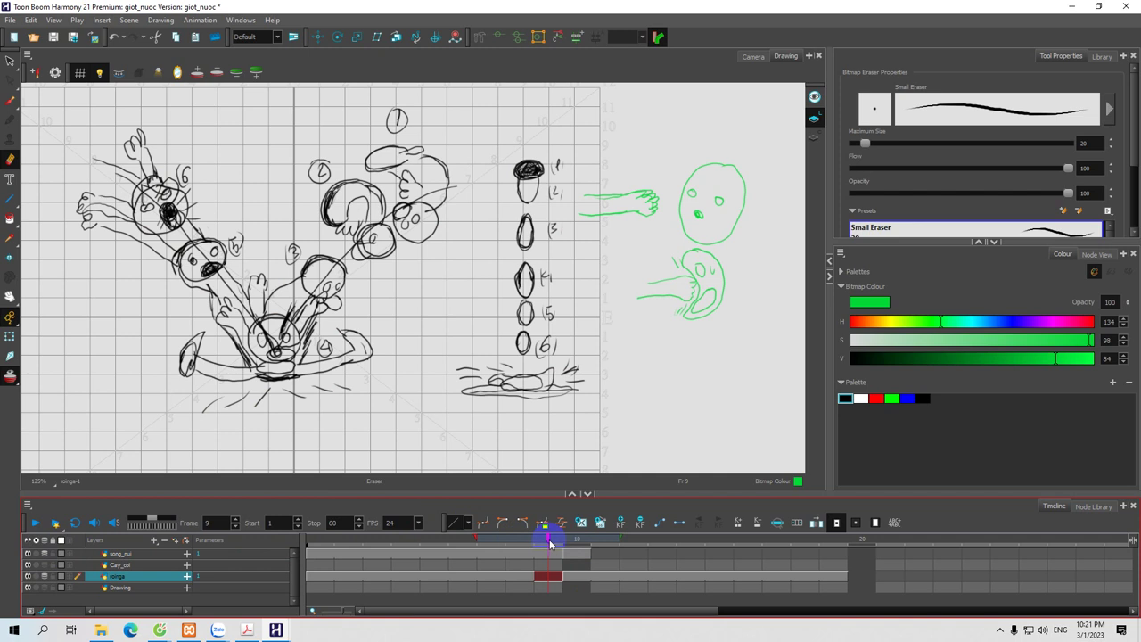
left_click_drag(556, 541, 571, 542)
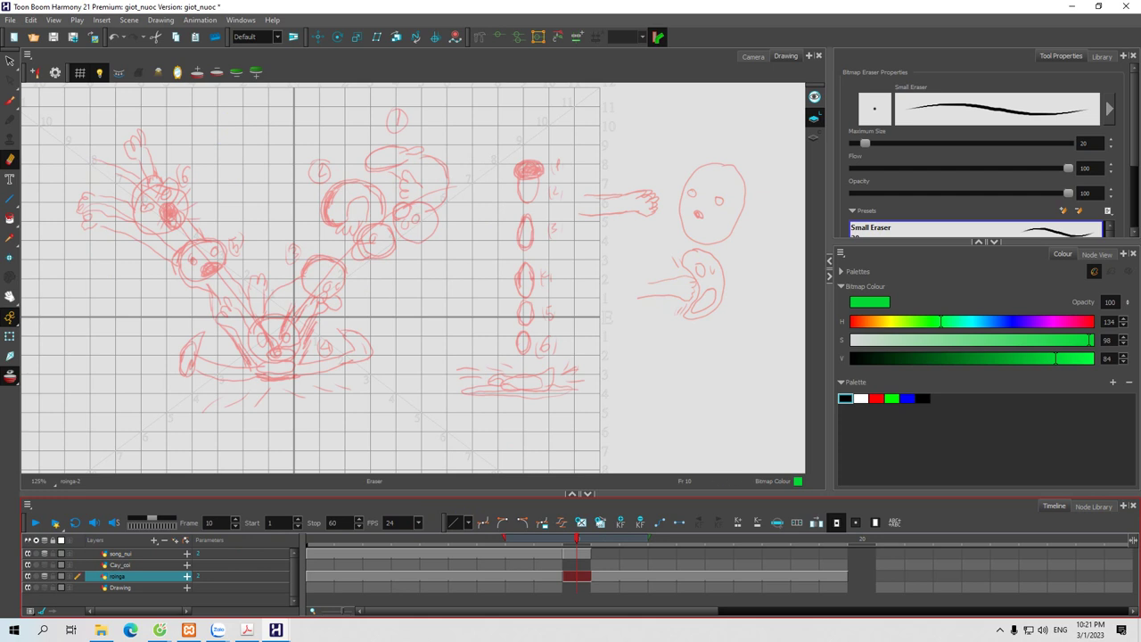
Step: Pan the canvas at frame 10 and rotate the drawing view counter-clockwise
key("space")
mouse_move(362, 255)
left_mouse_down()
mouse_move(392, 270)
mouse_move(446, 237)
mouse_move(438, 220)
left_mouse_up()
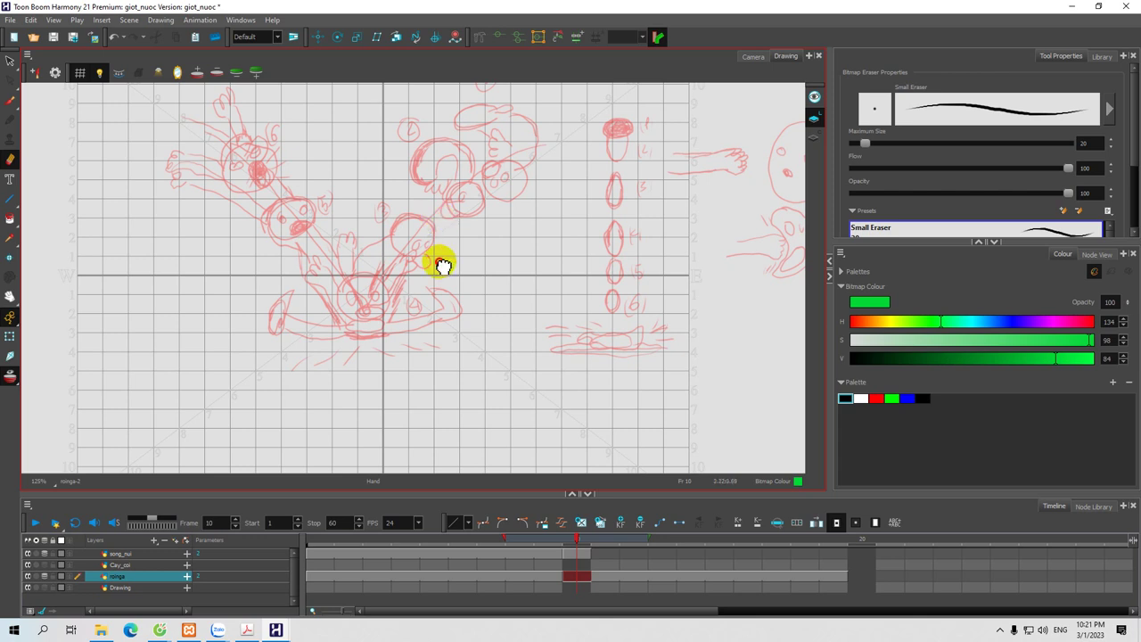
left_click_drag(443, 262, 437, 259)
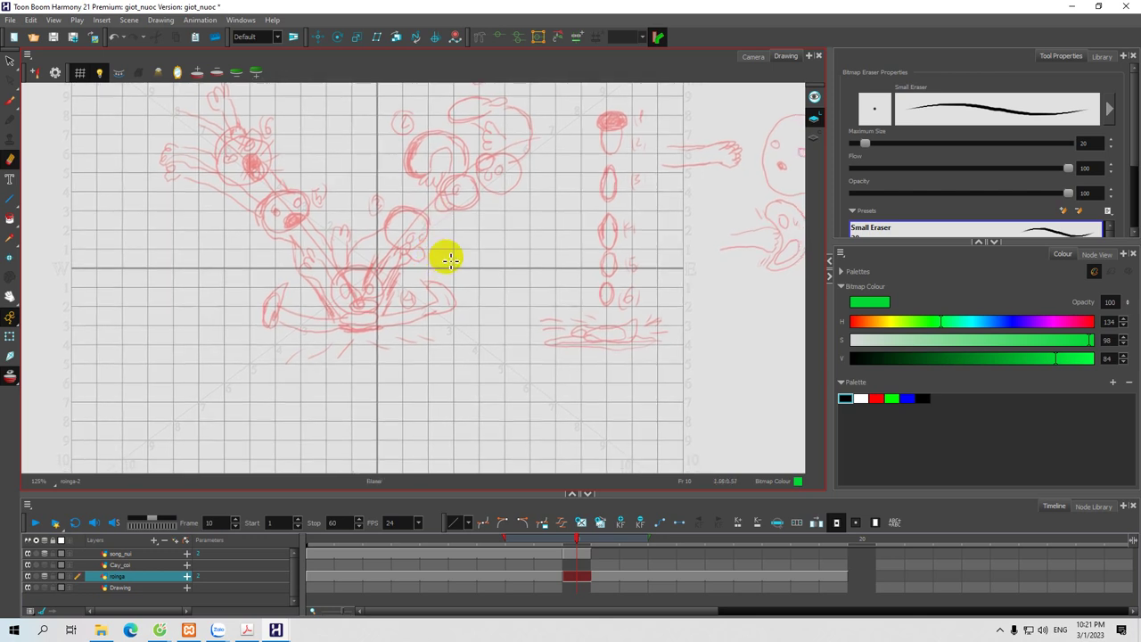
key("ctrl+alt")
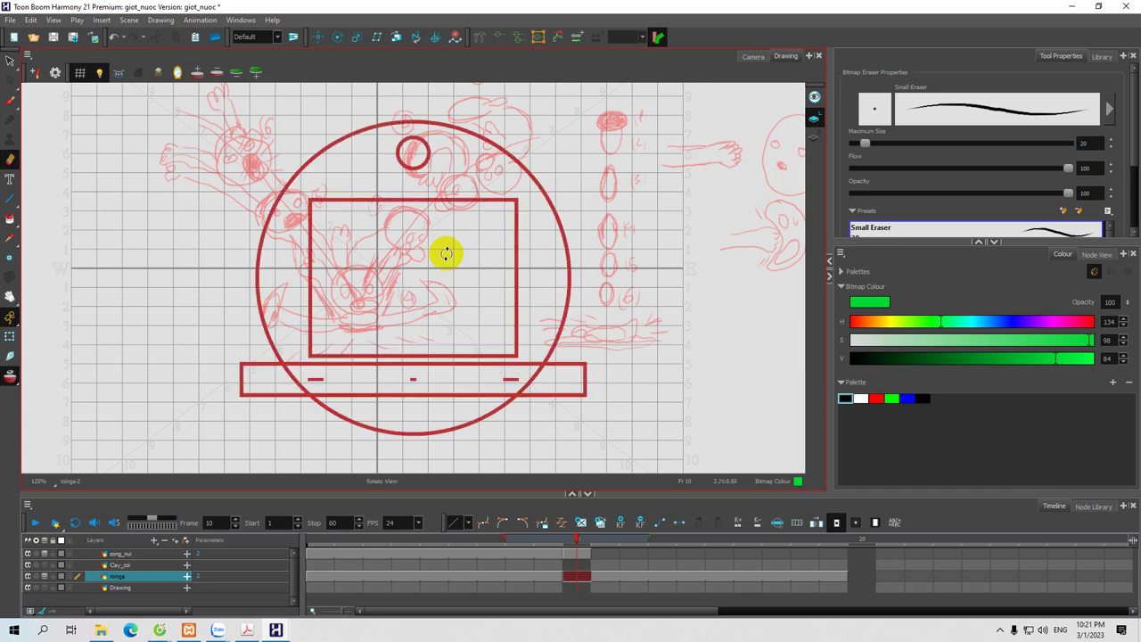
left_click_drag(487, 246, 429, 238)
mouse_move(425, 238)
left_mouse_down()
mouse_move(413, 217)
mouse_move(451, 231)
mouse_move(464, 282)
mouse_move(449, 244)
mouse_move(423, 234)
mouse_move(456, 259)
mouse_move(444, 242)
left_mouse_up()
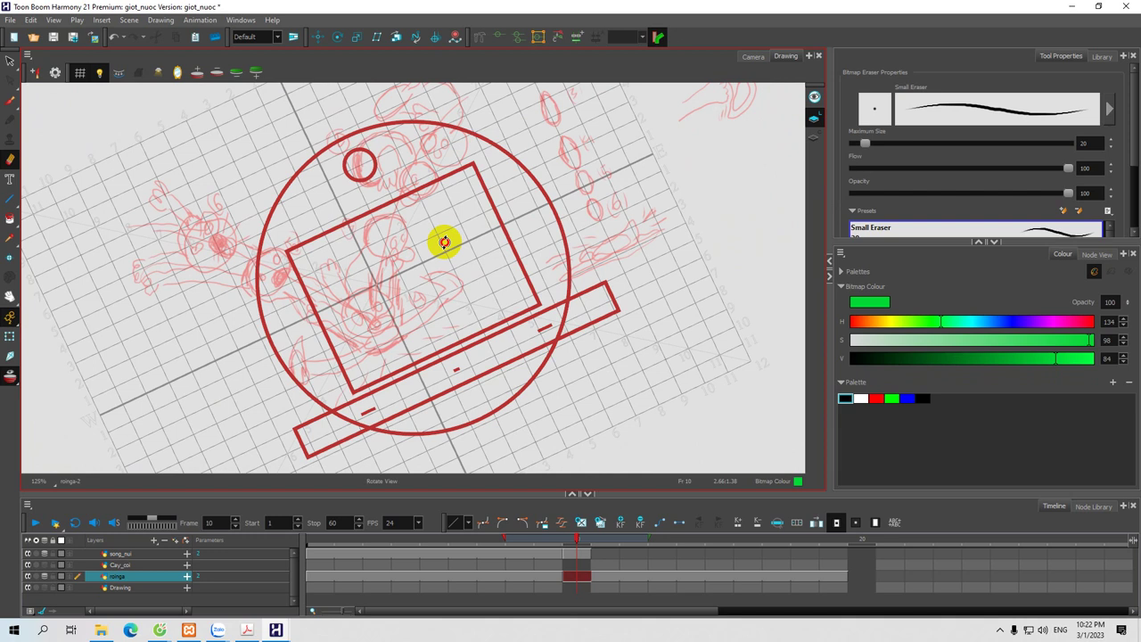
left_click_drag(444, 242, 444, 241)
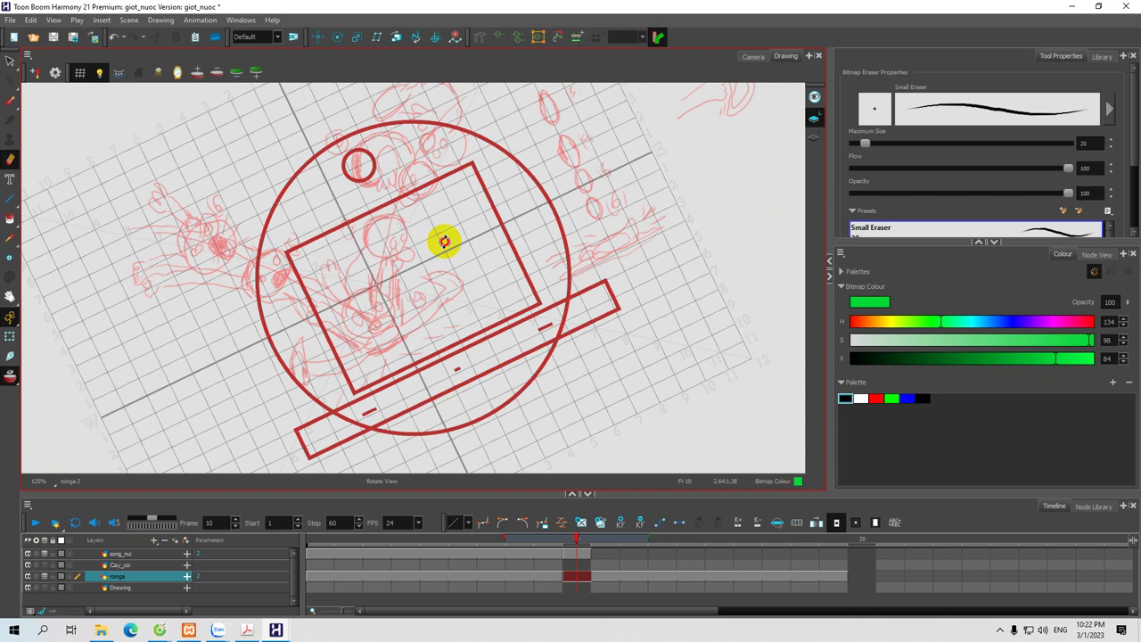
Step: Rotate the drawing view clockwise until the grid is nearly upright, and move to frame 11 of the song_nui layer
left_click_drag(444, 242, 445, 241)
left_click_drag(445, 240, 460, 260)
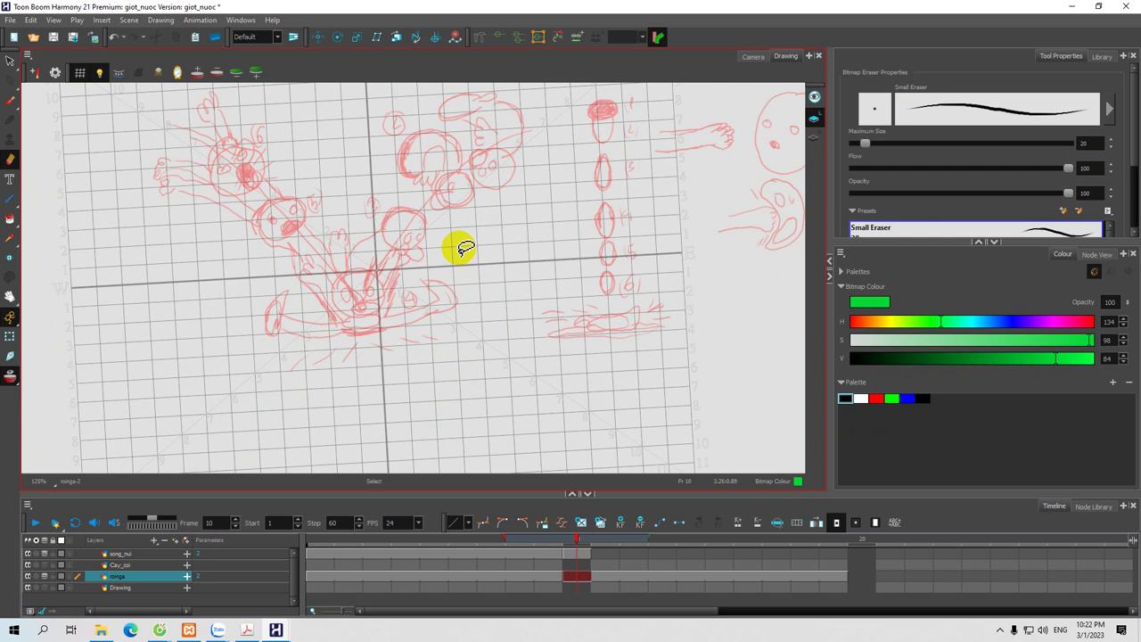
key("period")
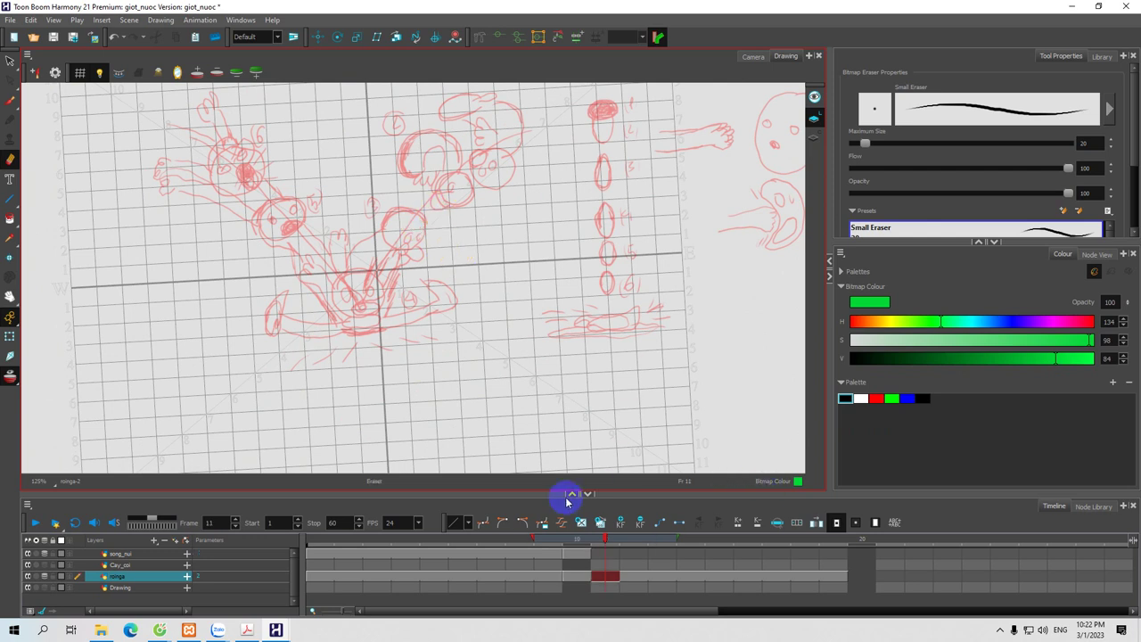
left_click(578, 553)
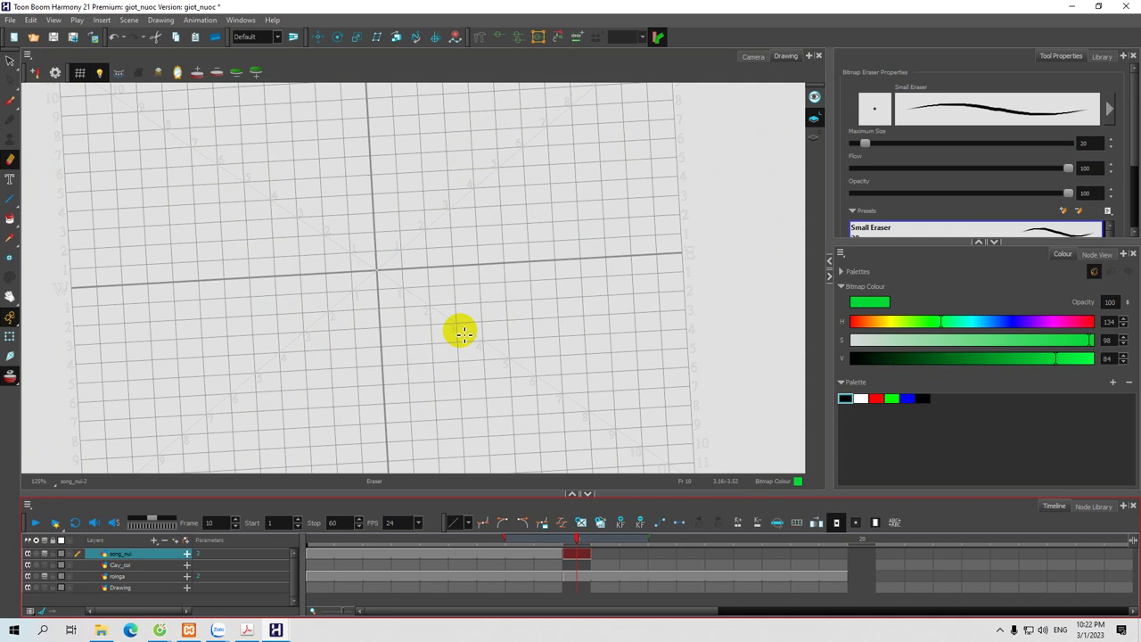
key("period")
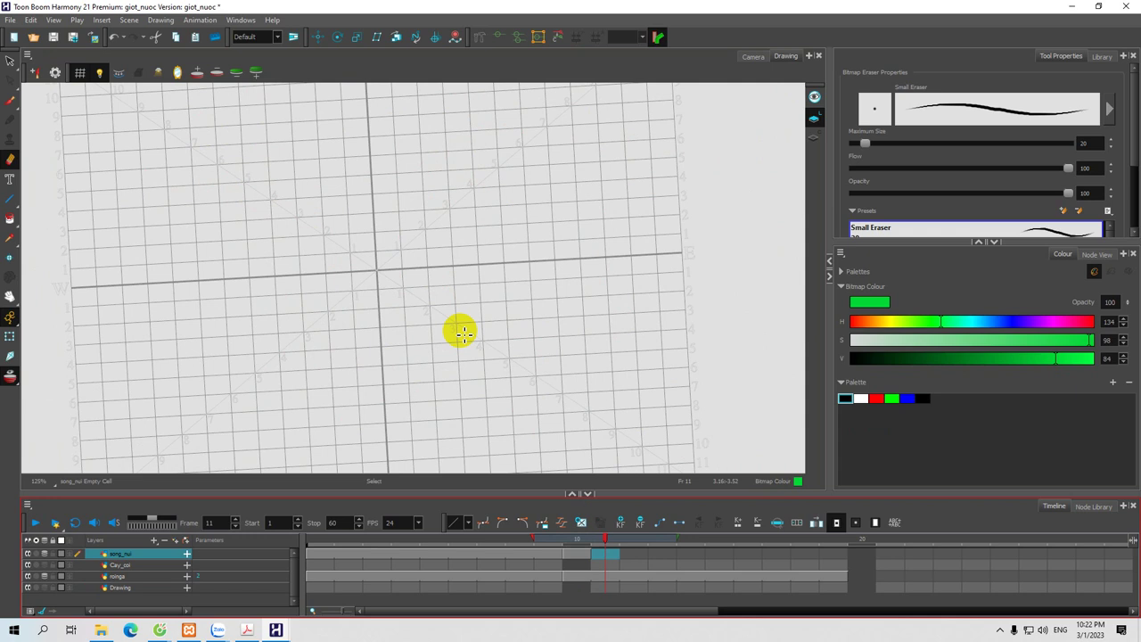
Step: Open the keyboard shortcuts settings and search the commands by name for "Rotate"
left_click(30, 20)
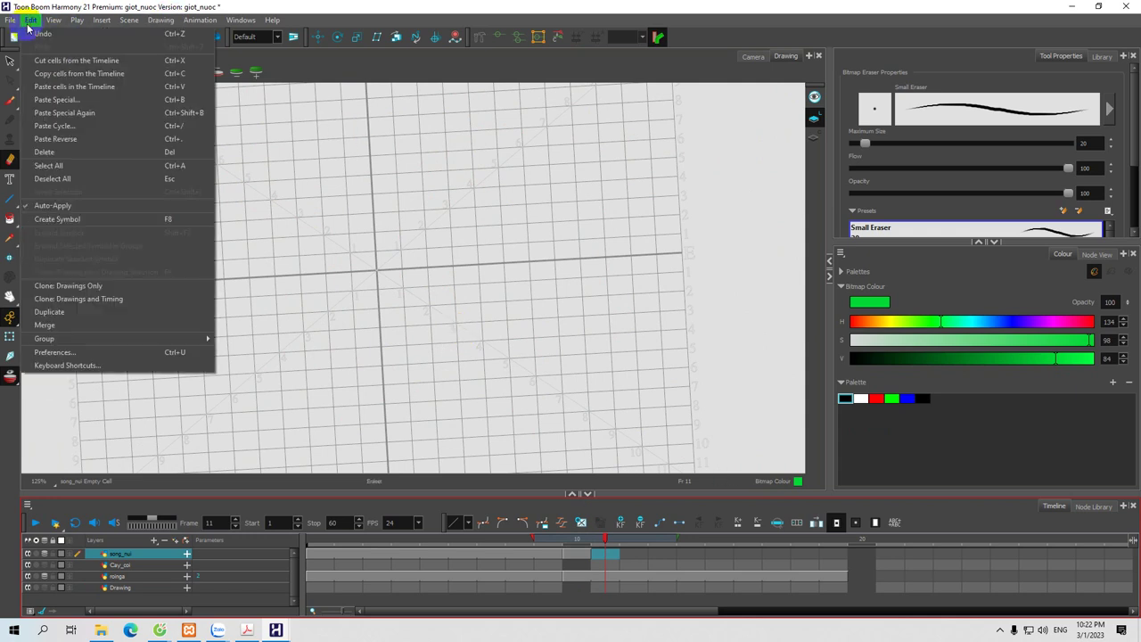
left_click(77, 364)
left_click(610, 251)
type("R")
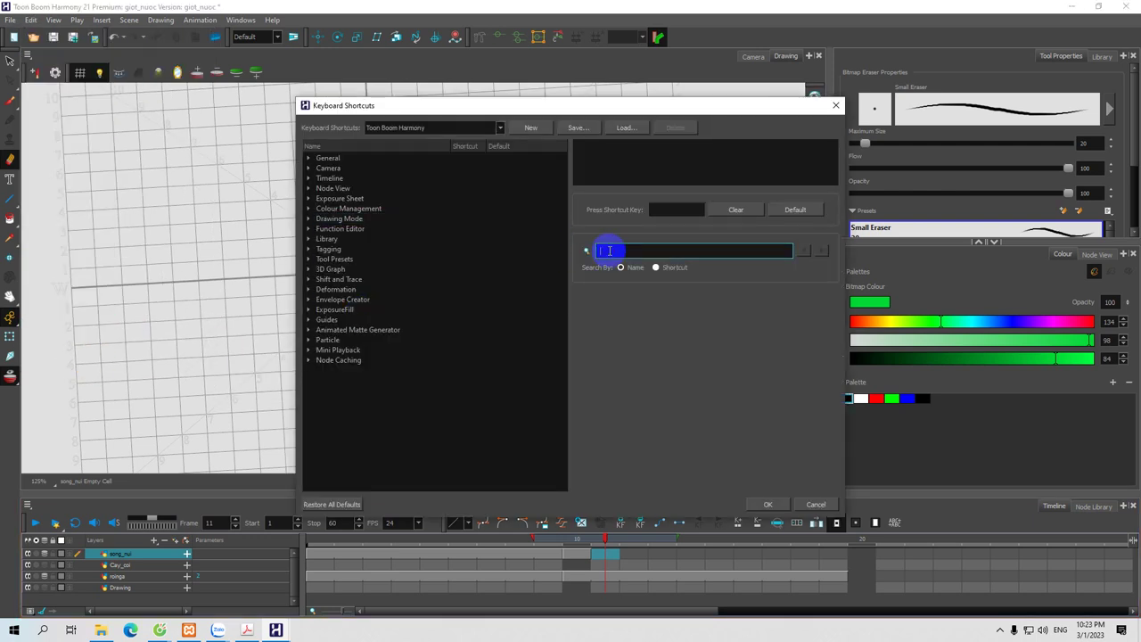
key("Return")
type("it")
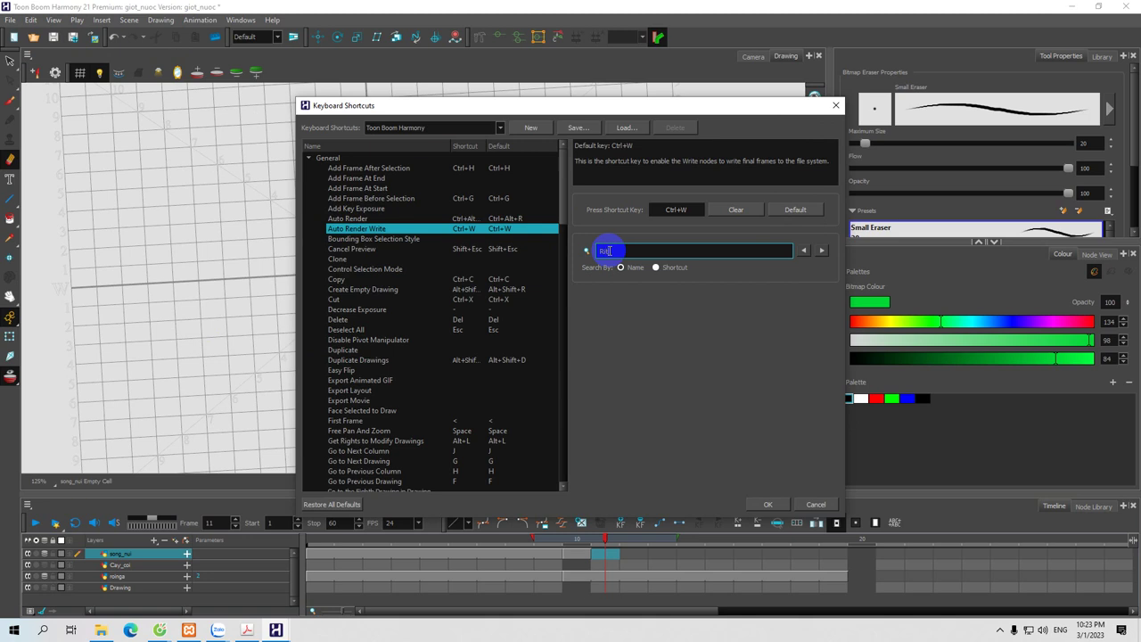
type("a")
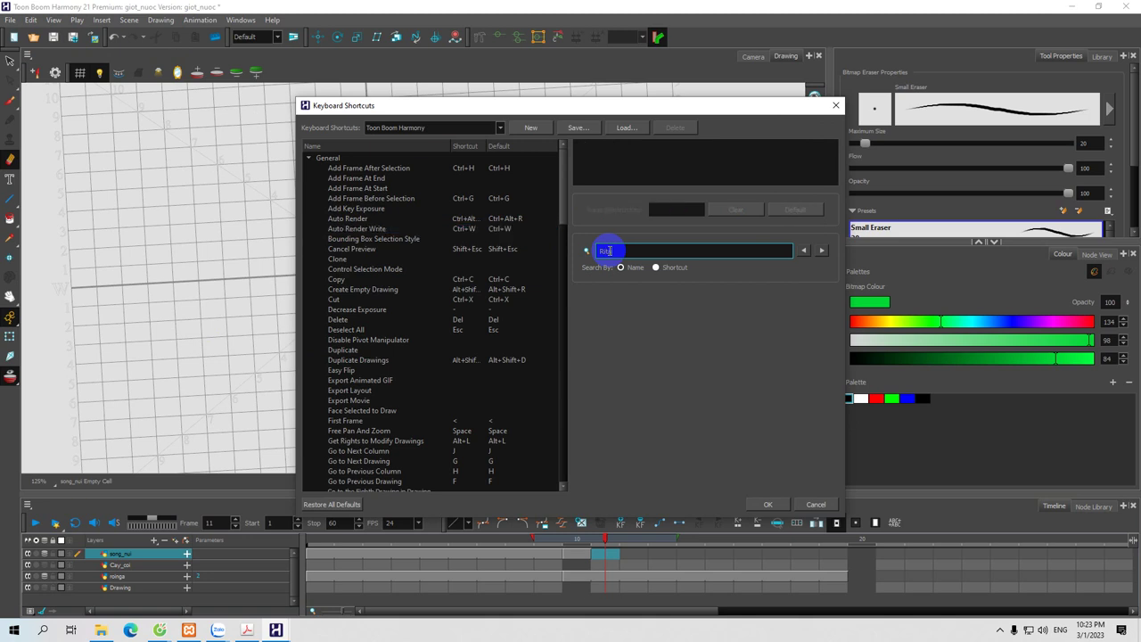
key("BackSpace")
key("BackSpace")
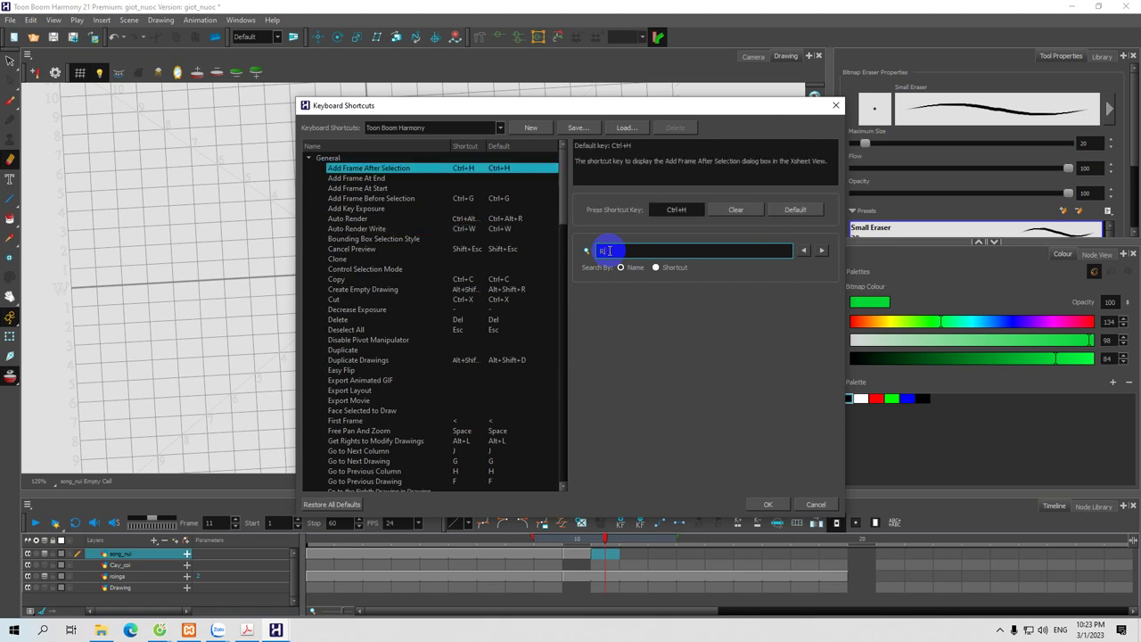
type("ot")
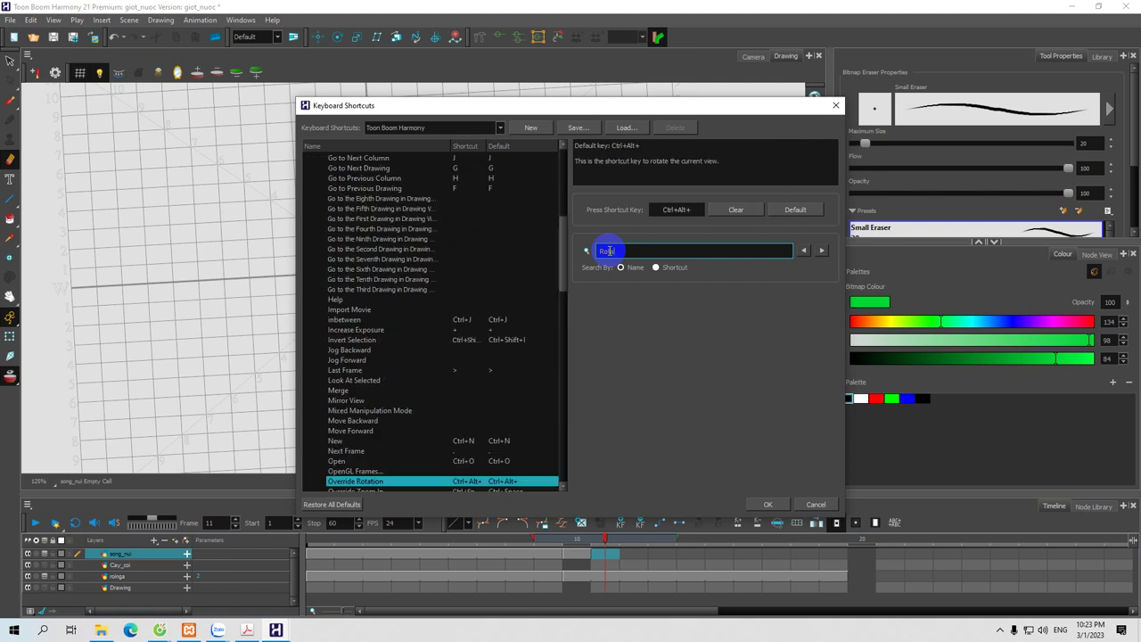
type("a")
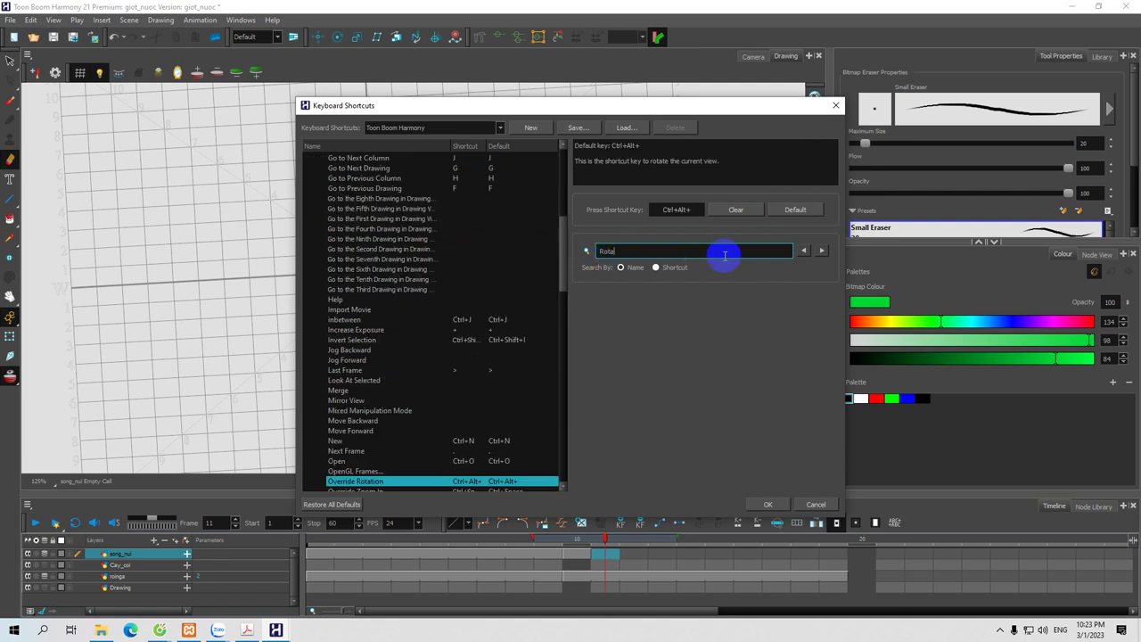
type("te")
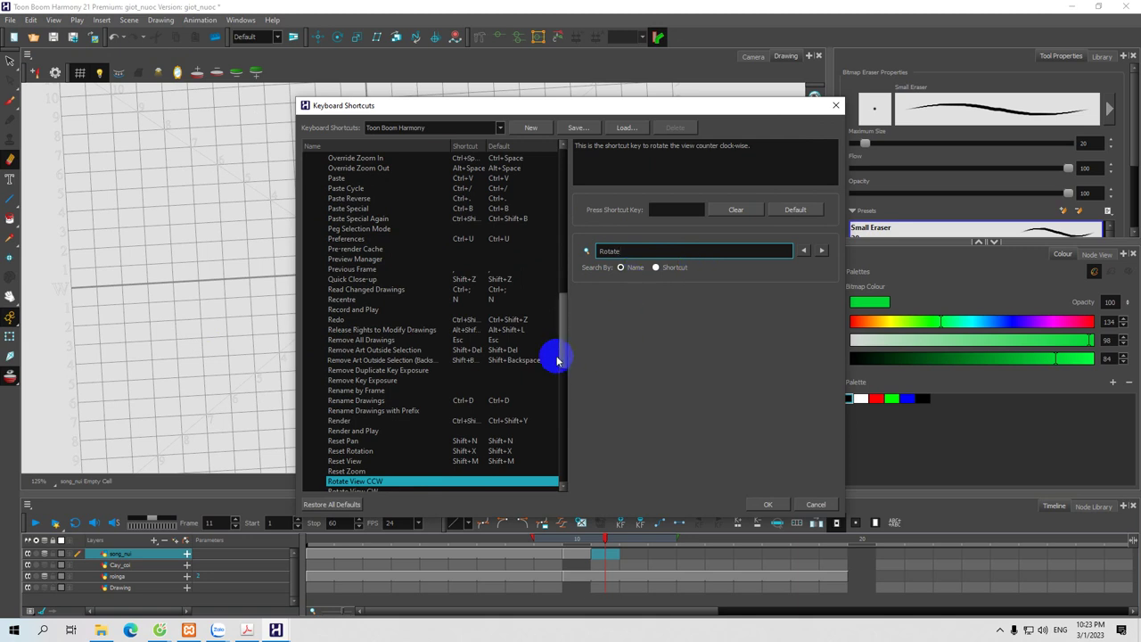
Step: Examine the shortcut assignments and descriptions of the Rotate View CCW and Rotate View CW commands in the General category
left_click_drag(562, 357, 565, 381)
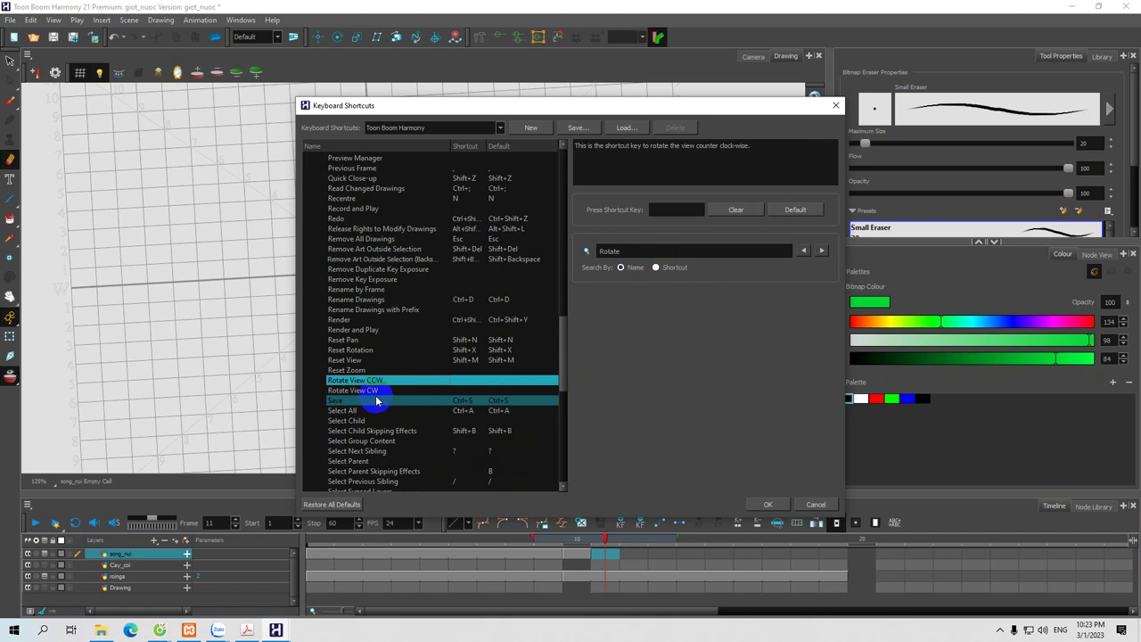
left_click(346, 393)
left_click(349, 380)
left_click(353, 392)
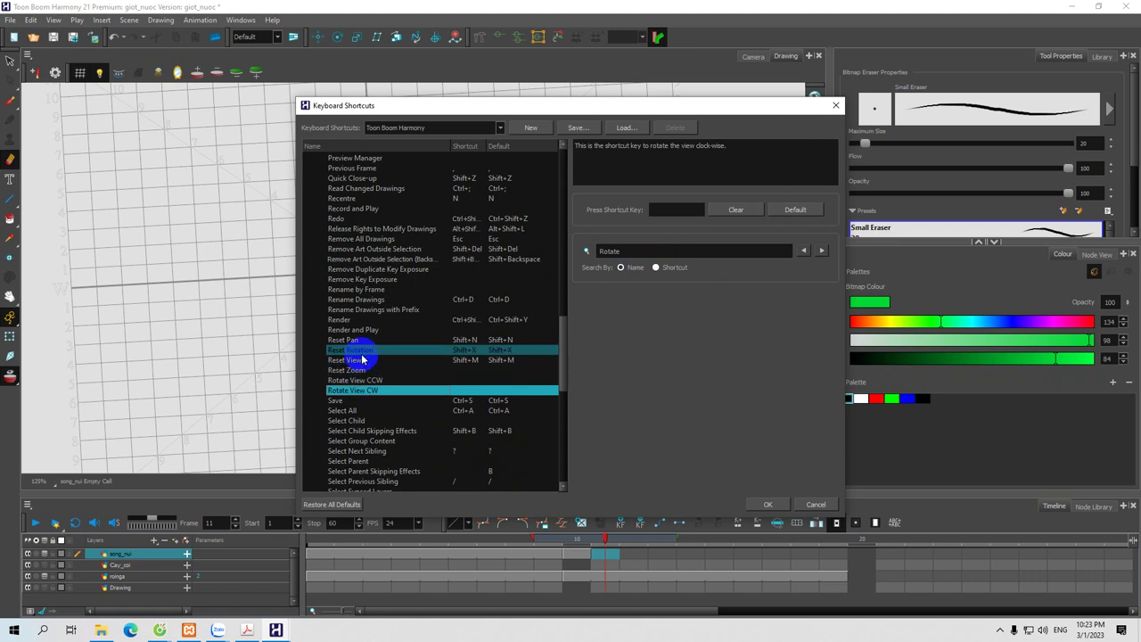
scroll(362, 360, "up", 1)
scroll(369, 374, "down", 1)
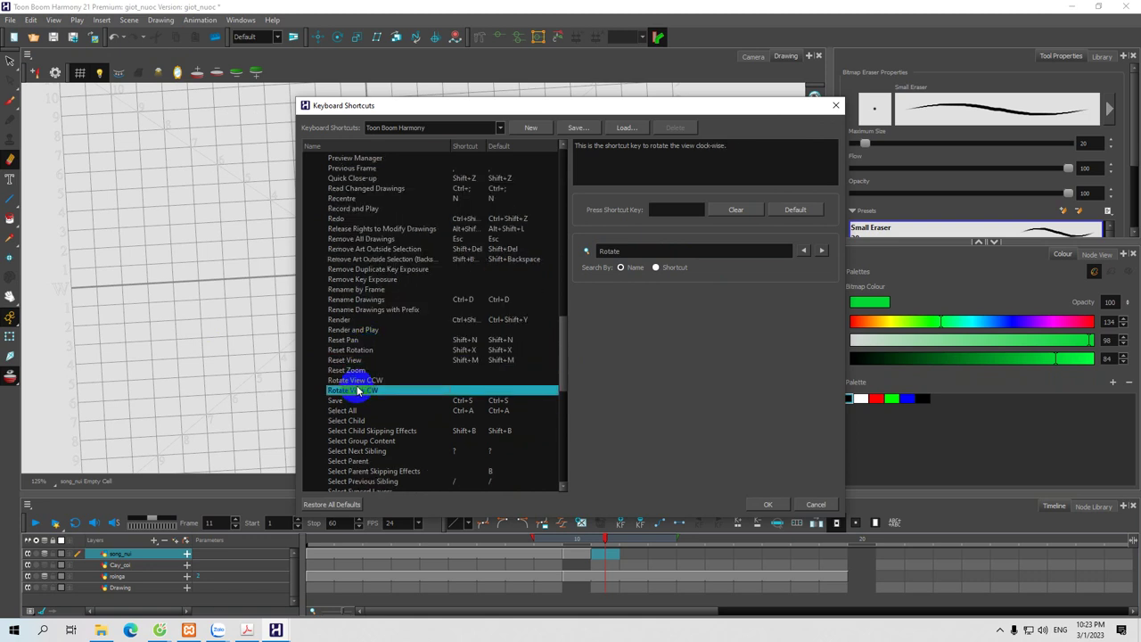
Step: Look through the Drawing Mode shortcuts for the rotation commands such as Rotate 180 and Rotate 90 CW, and close the keyboard shortcuts settings
scroll(361, 383, "down", 9)
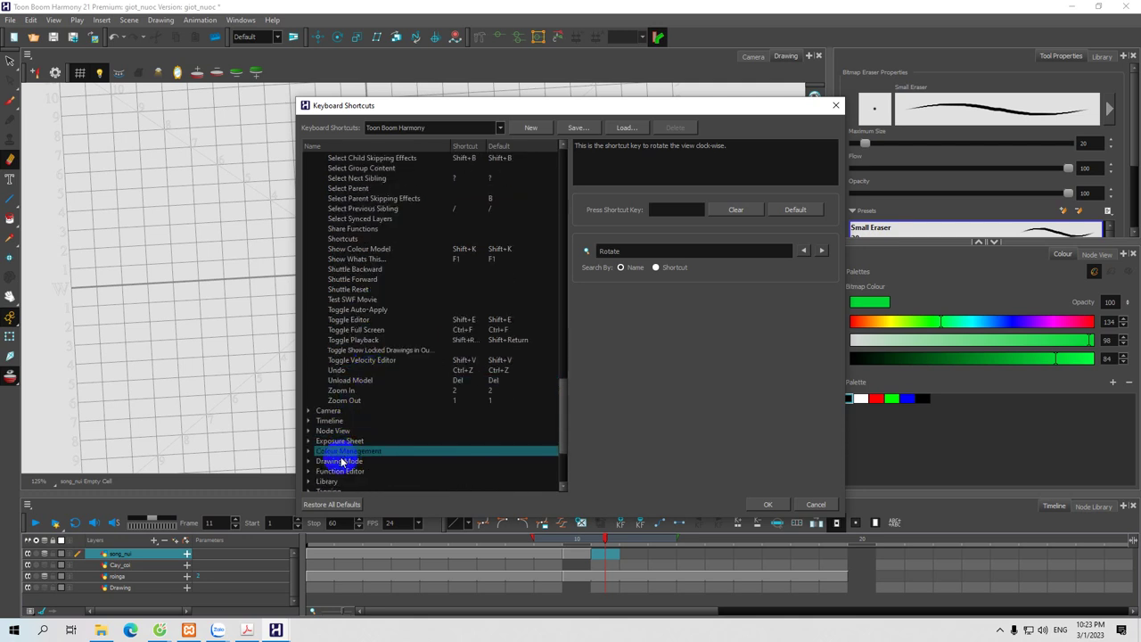
left_click(310, 462)
scroll(365, 428, "down", 10)
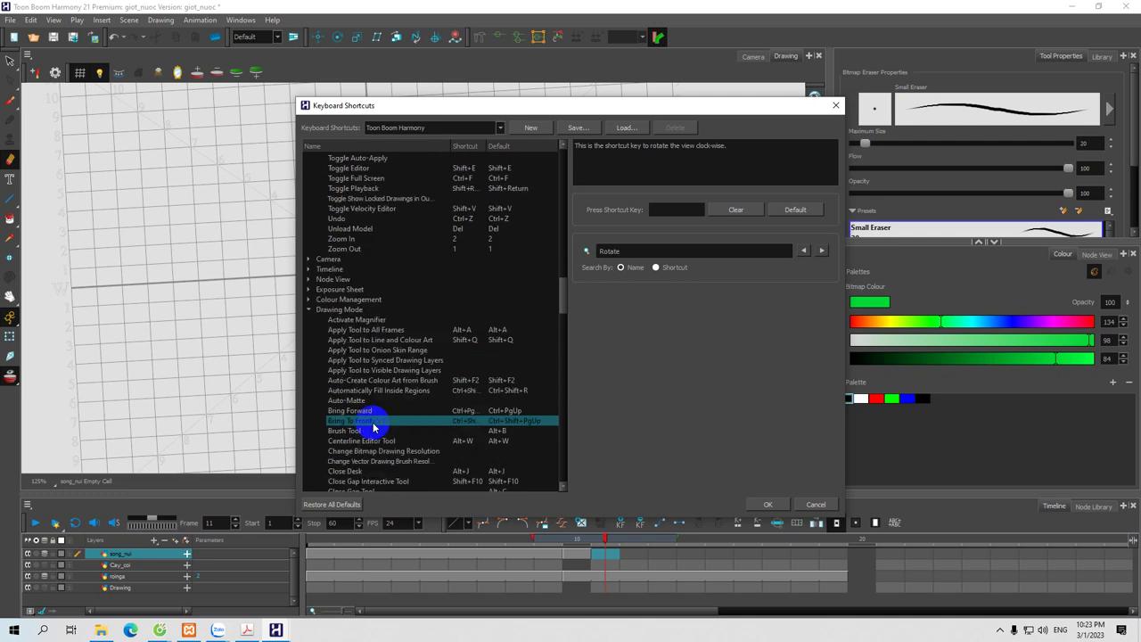
scroll(374, 425, "down", 20)
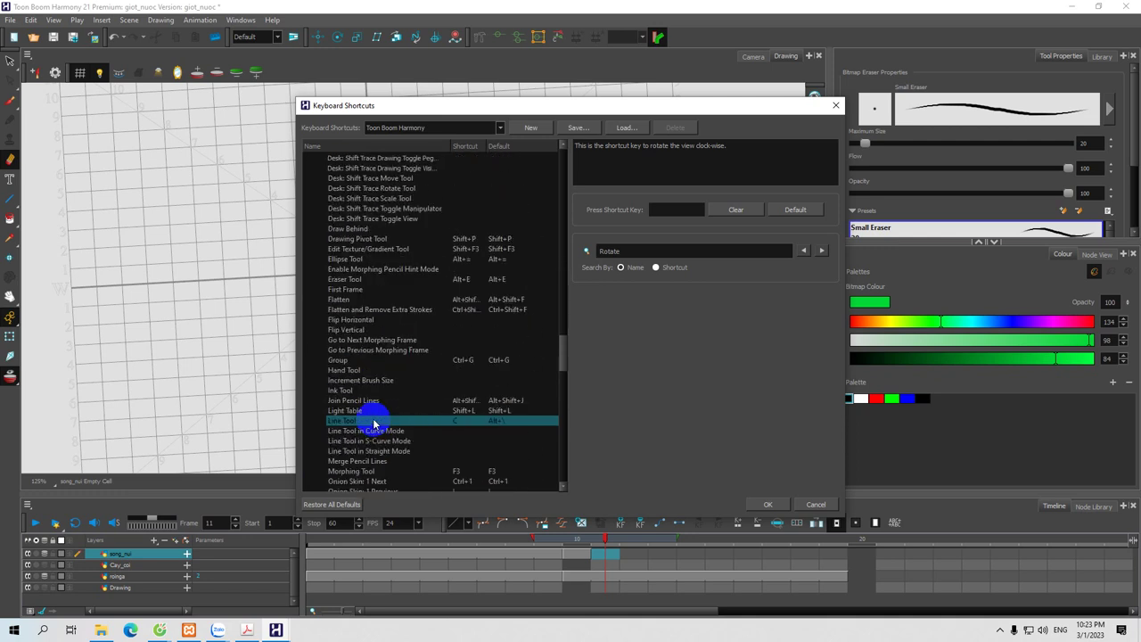
scroll(370, 445, "down", 3)
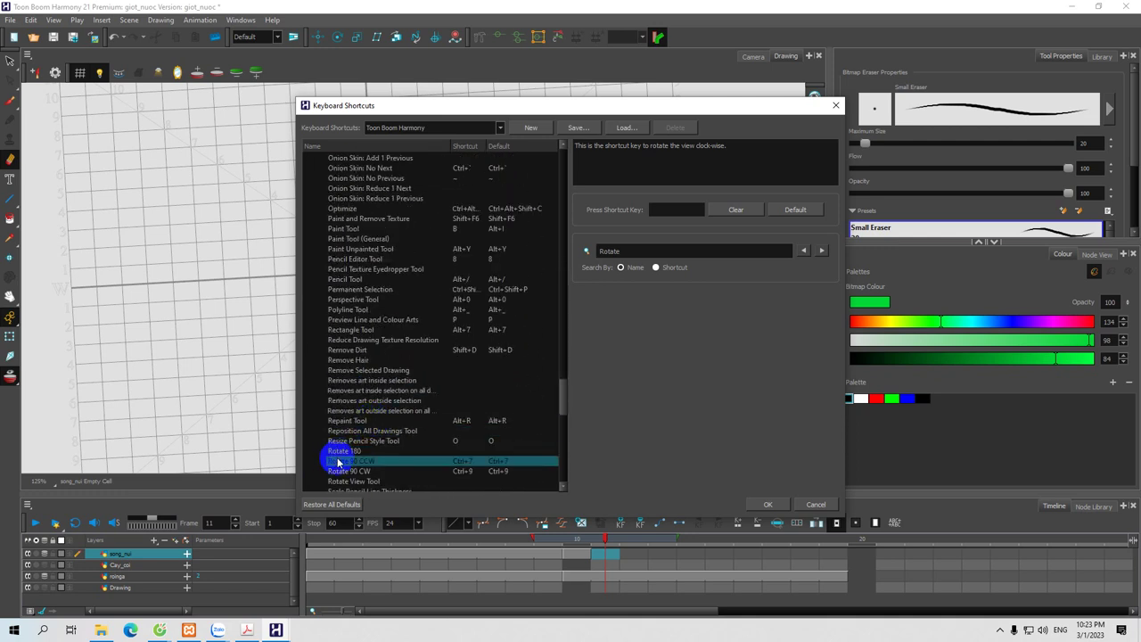
left_click(347, 453)
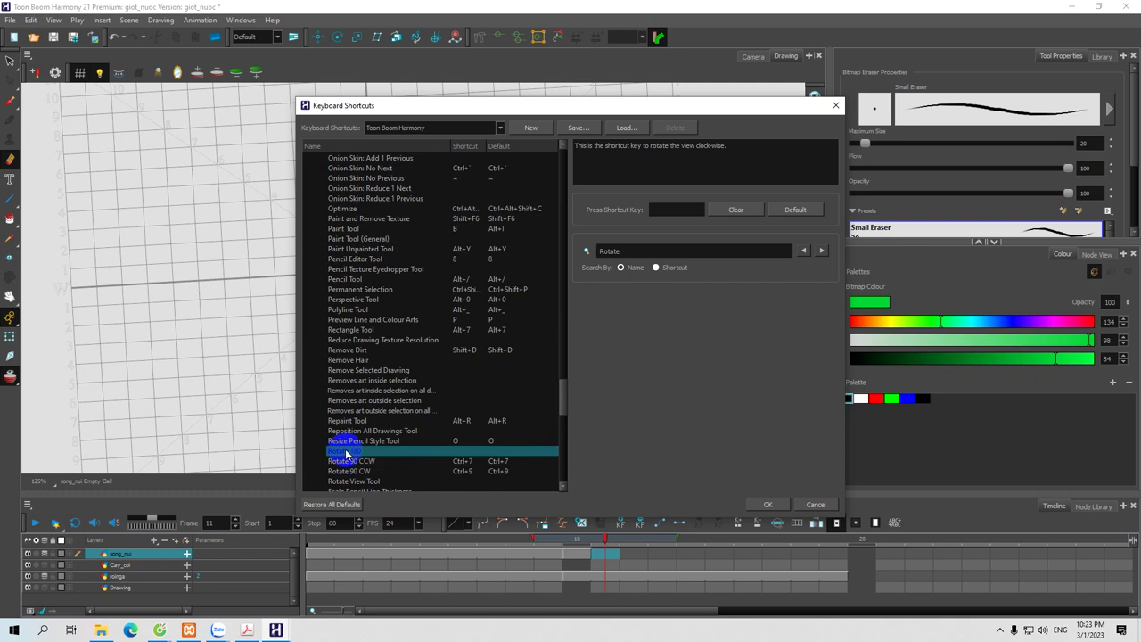
scroll(354, 437, "down", 2)
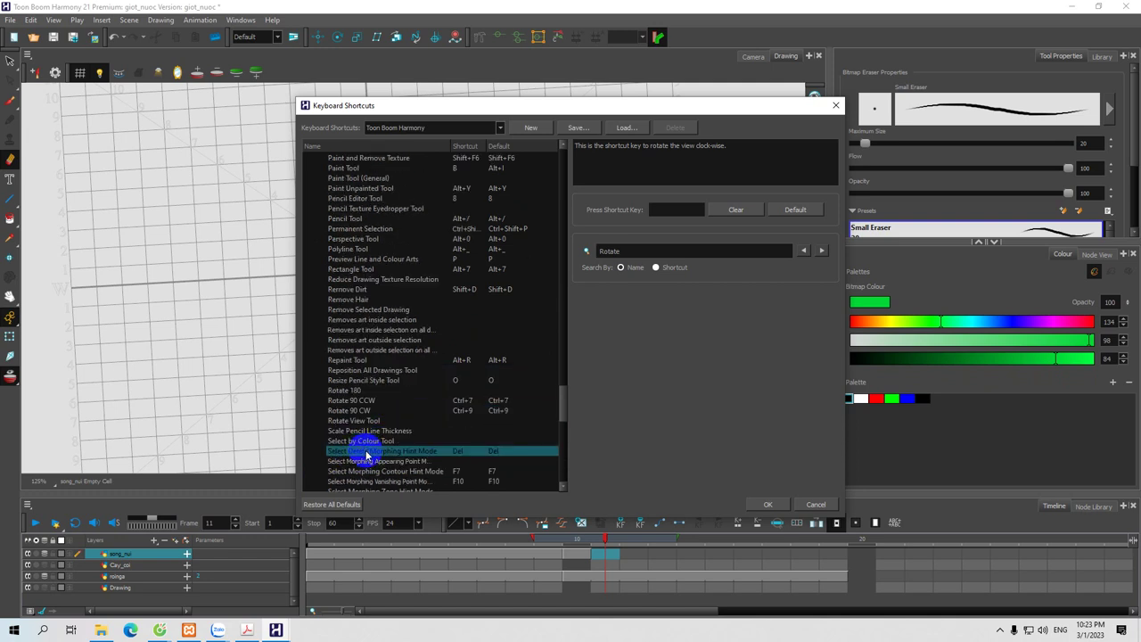
left_click(345, 412)
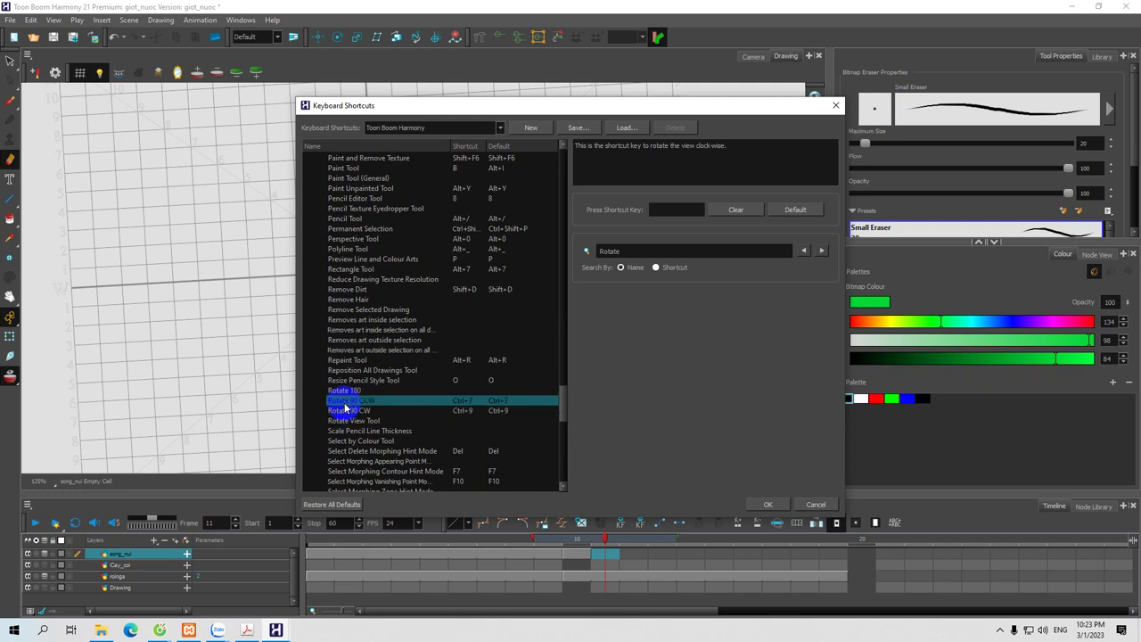
scroll(356, 437, "down", 2)
scroll(357, 435, "down", 4)
scroll(365, 429, "up", 15)
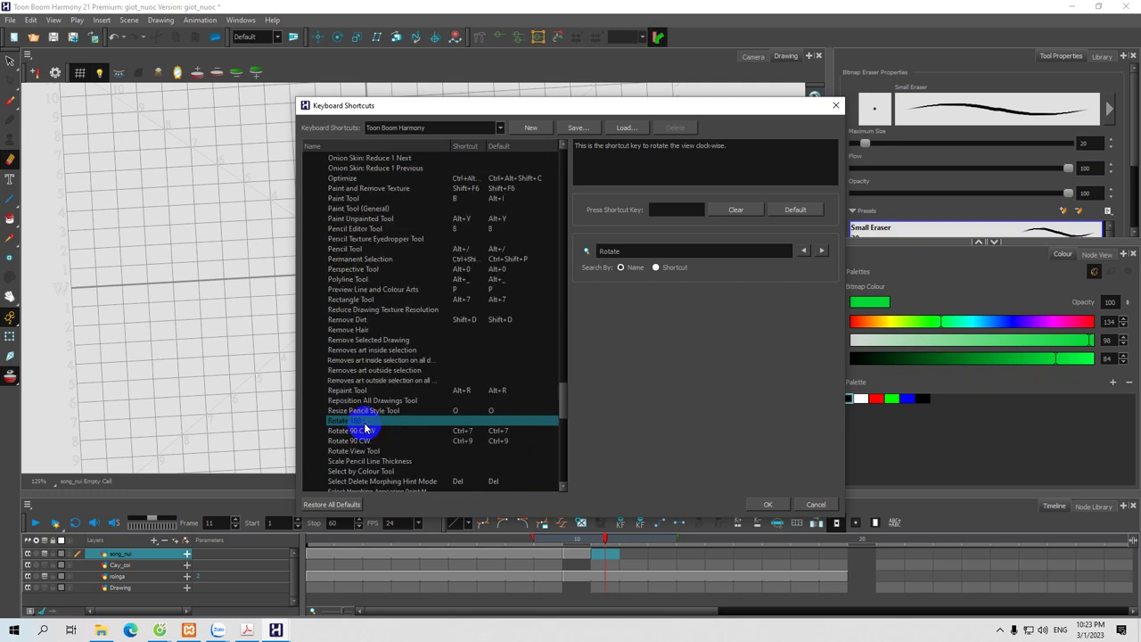
scroll(364, 429, "up", 12)
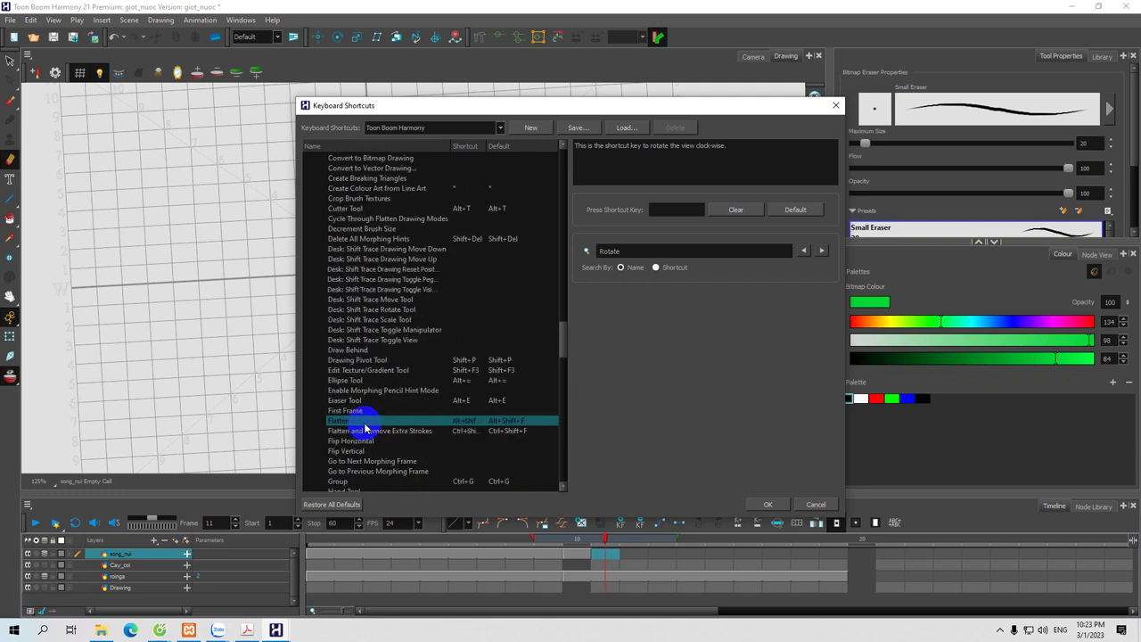
scroll(365, 429, "up", 5)
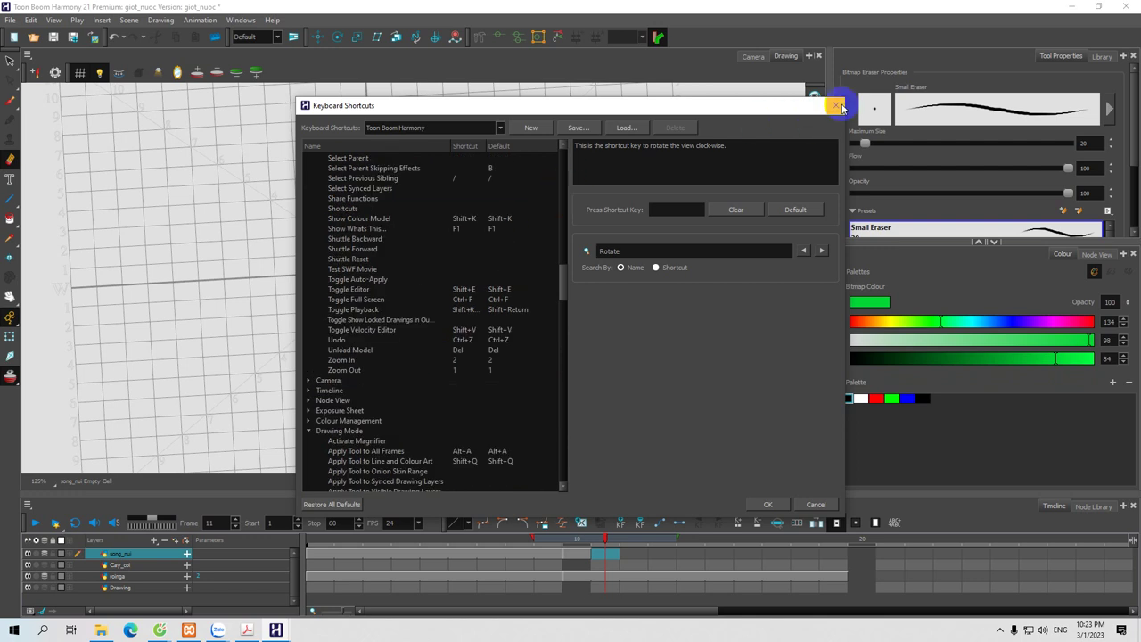
left_click(836, 107)
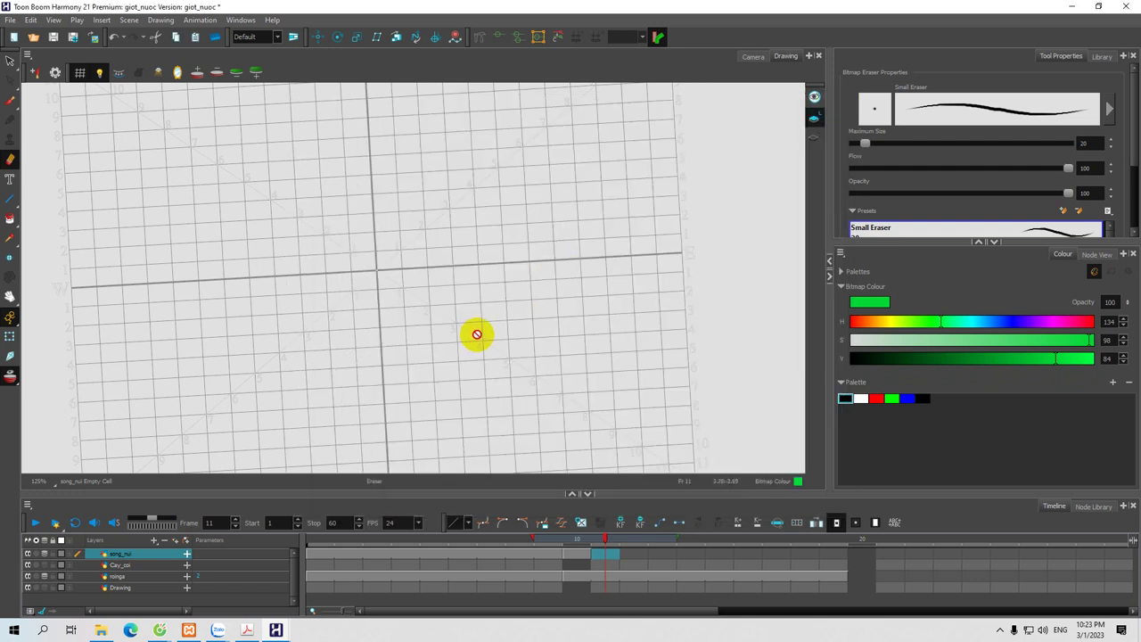
Step: Rotate the drawing view clockwise at frame 11, zoom in on the grid, and turn the view partly back toward upright
left_click_drag(473, 334, 462, 333)
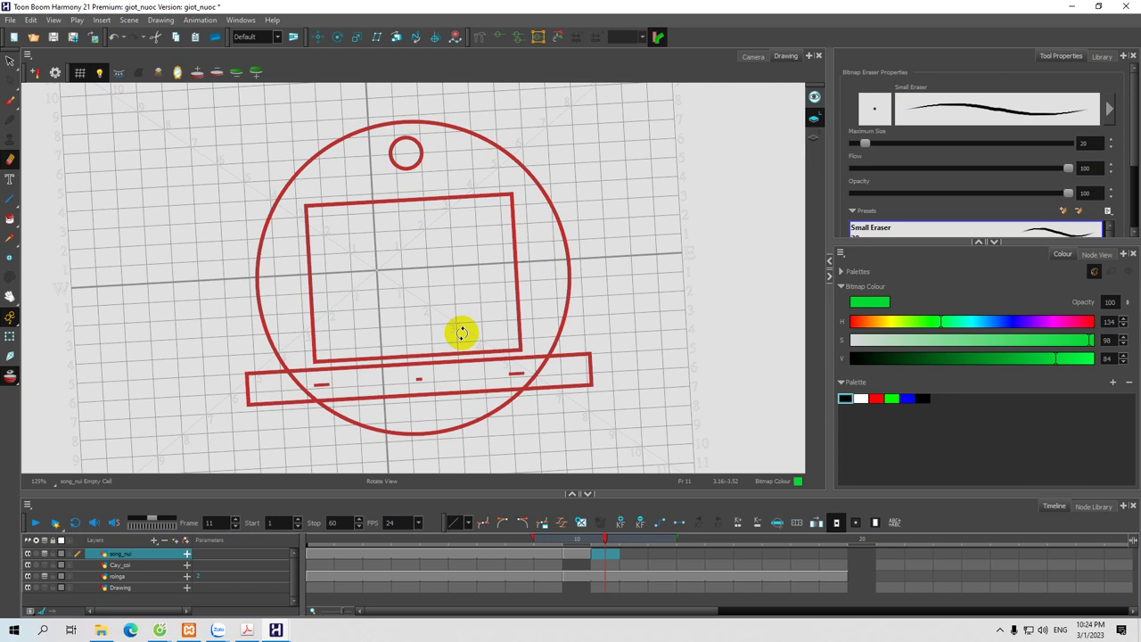
mouse_move(441, 184)
left_mouse_down()
mouse_move(460, 223)
mouse_move(433, 272)
mouse_move(434, 190)
mouse_move(430, 250)
left_mouse_up()
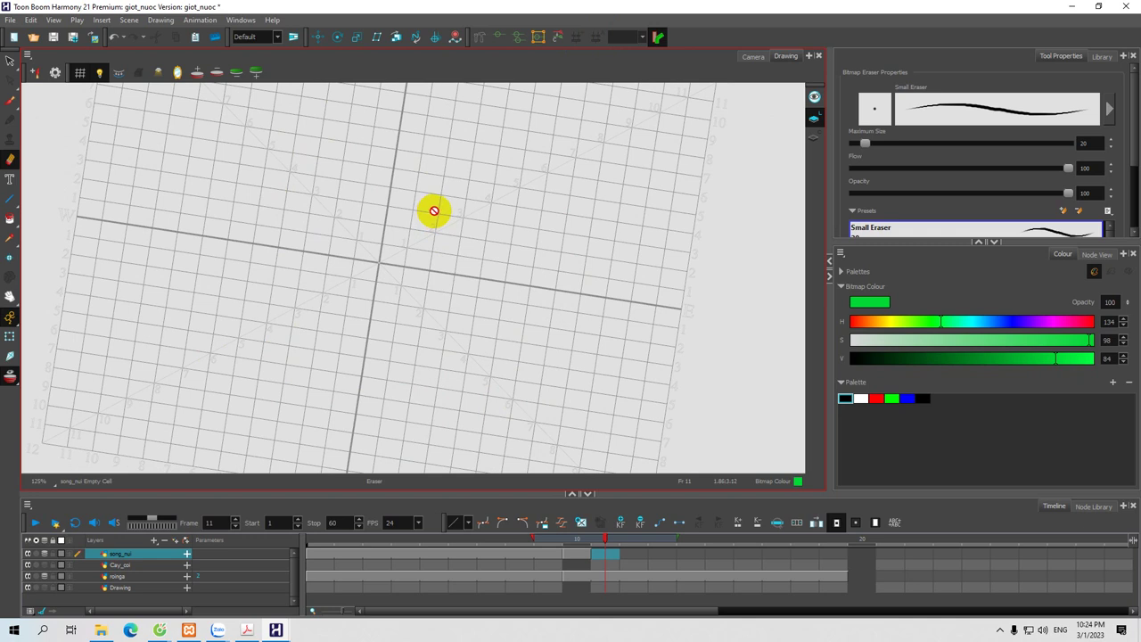
scroll(434, 209, "up", 4)
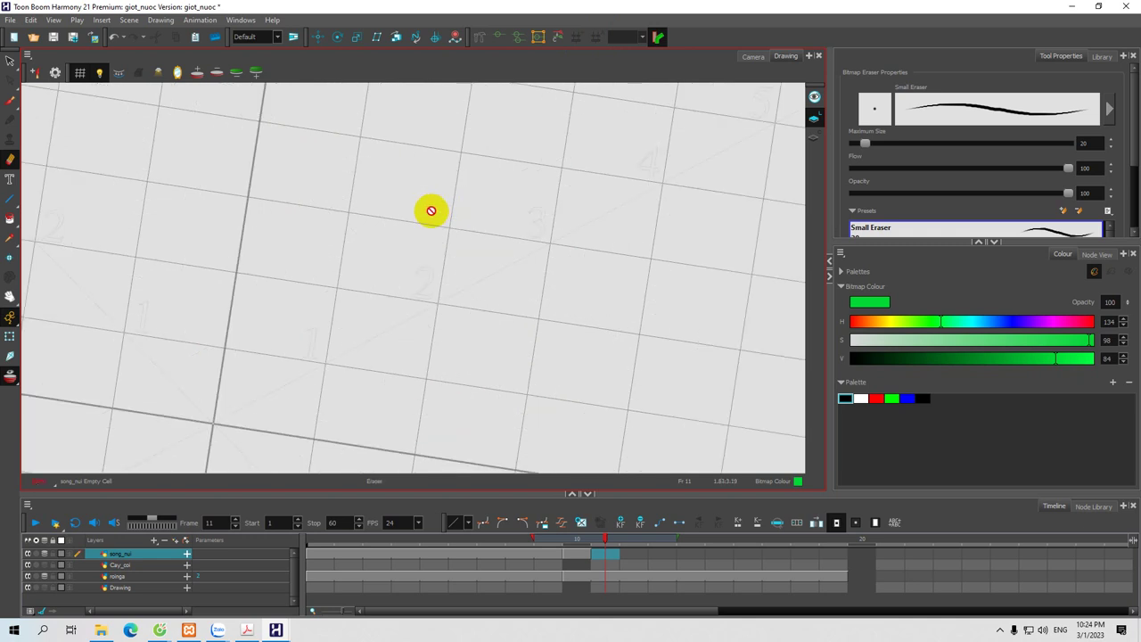
left_click_drag(401, 214, 398, 216)
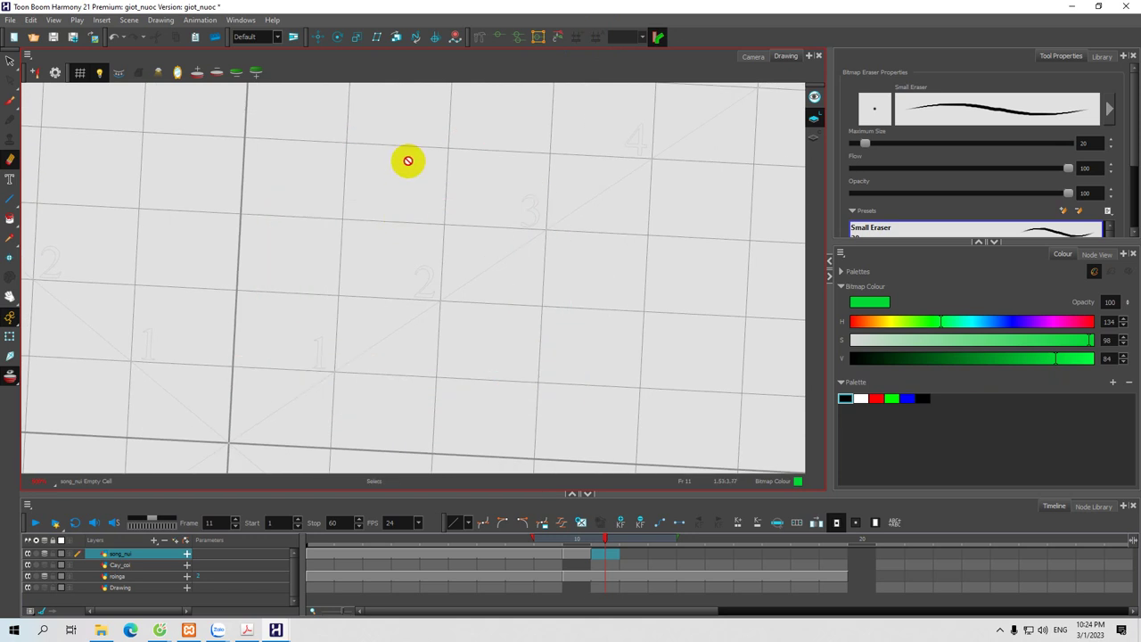
key("ctrl+alt")
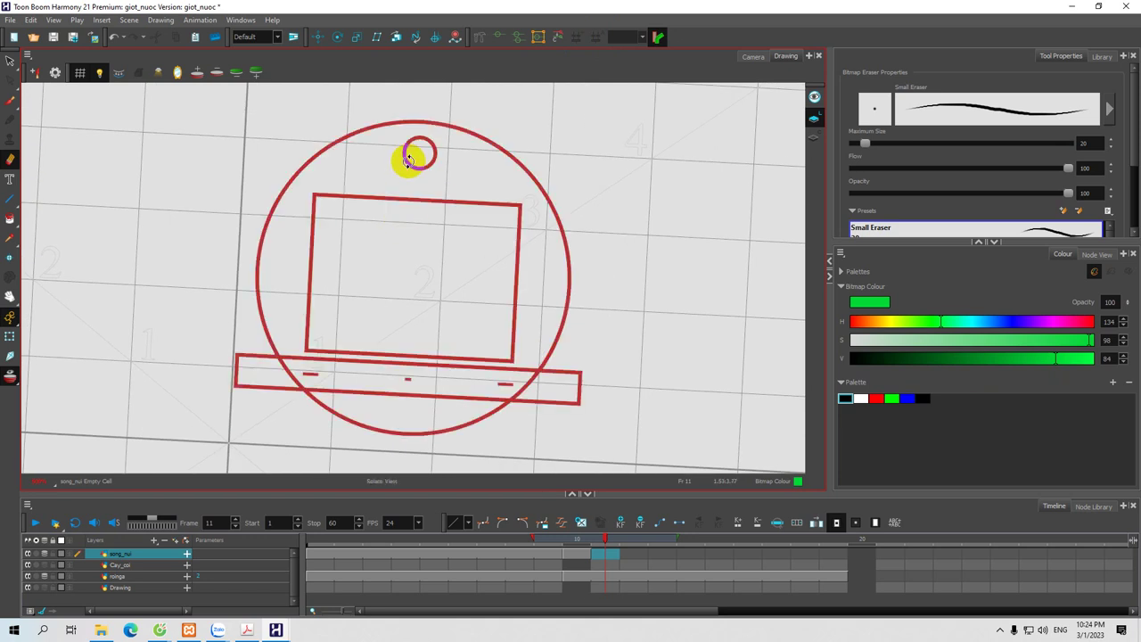
left_click_drag(407, 160, 407, 160)
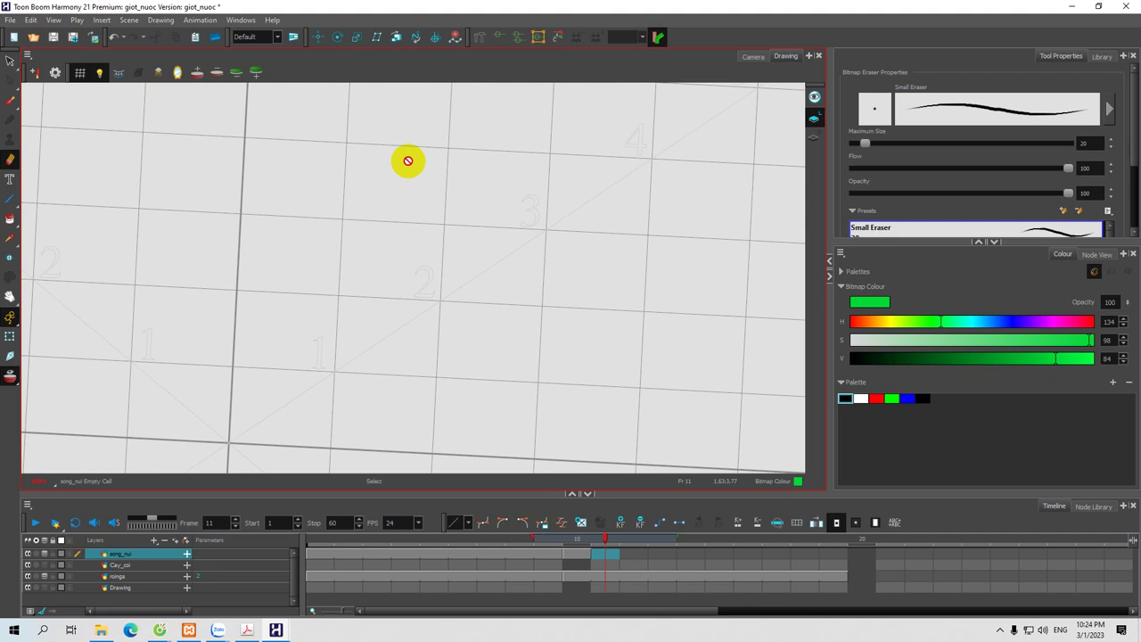
Step: Pan the enlarged canvas to the right and zoom out until the entire drawing grid fits in view
key("space")
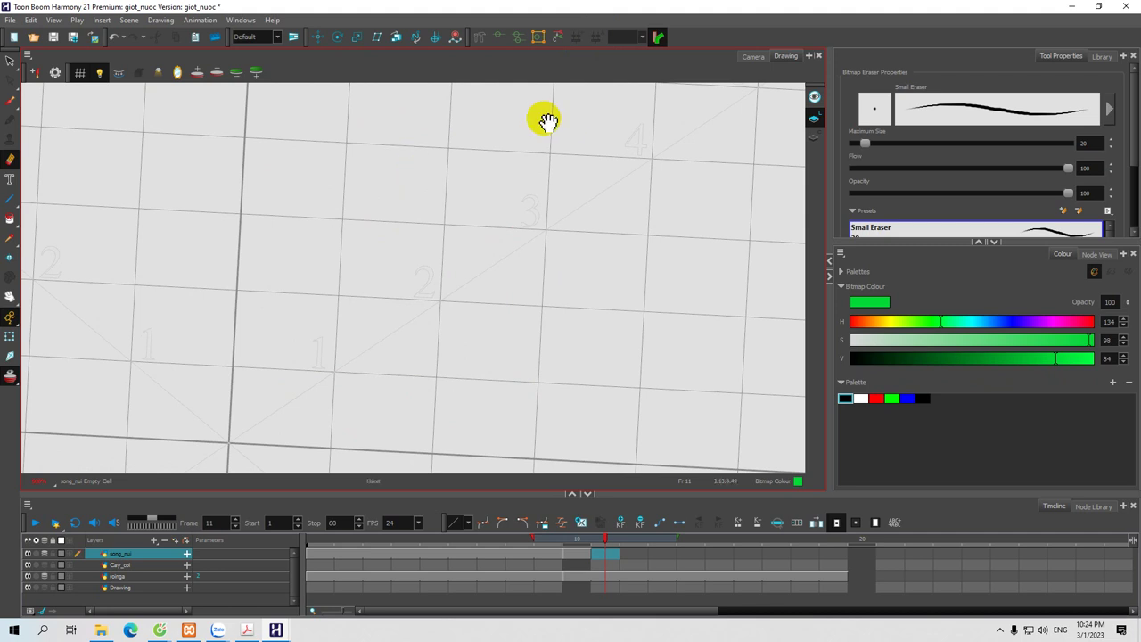
left_click_drag(361, 209, 445, 223)
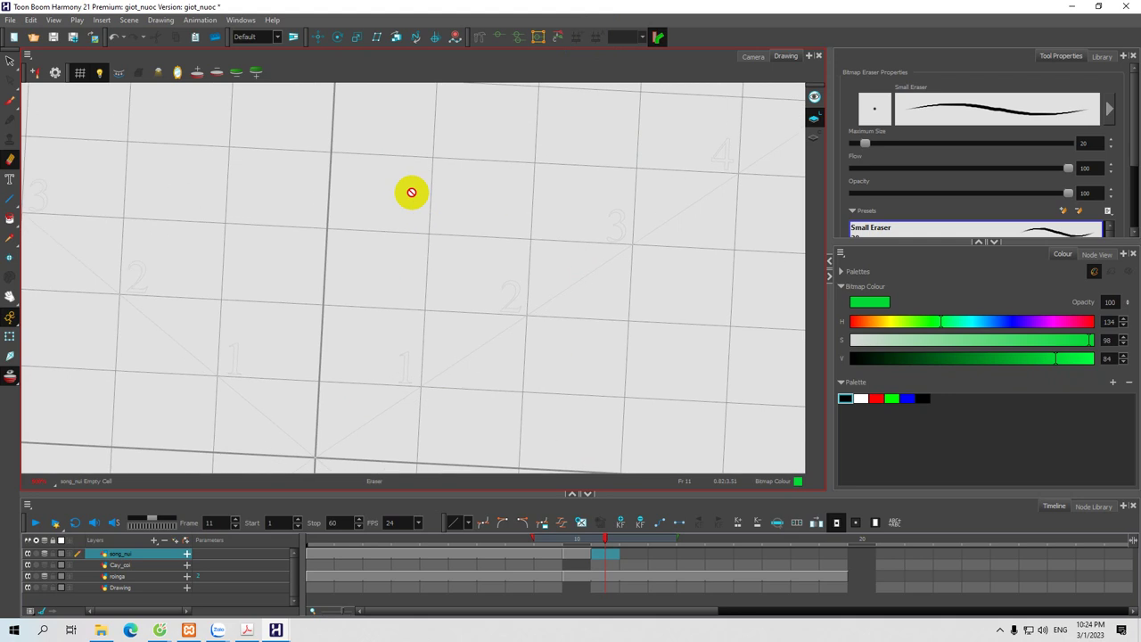
scroll(411, 192, "down", 6)
scroll(410, 193, "up", 2)
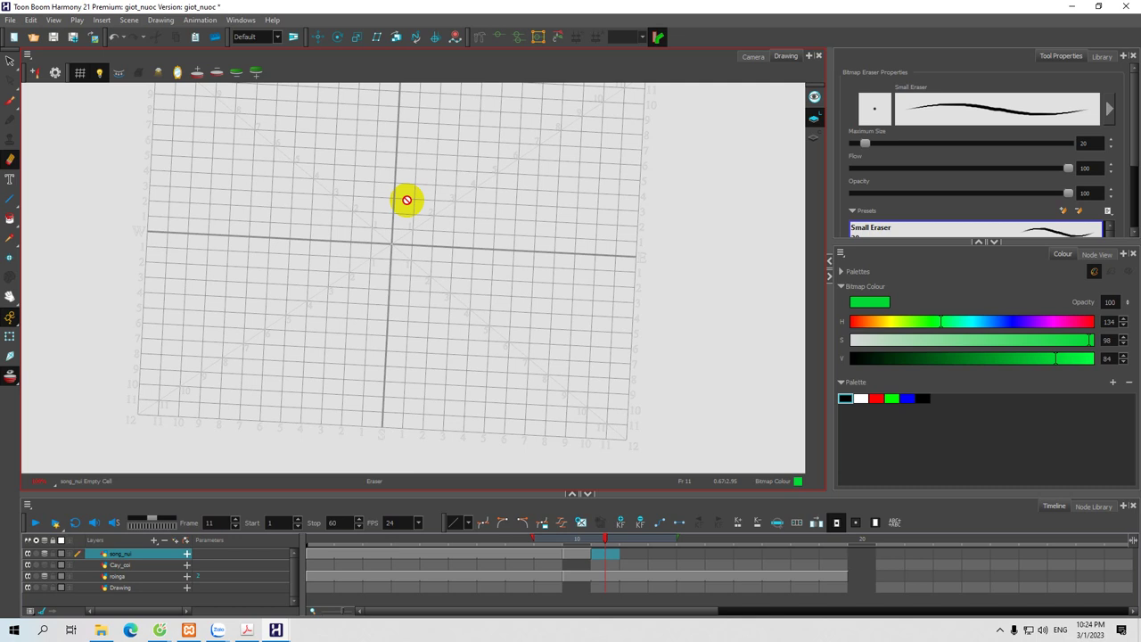
Step: Move to frame 12, reset the drawing view, and handwrite the green note "Trở về shift+X" with the Brush
key("period")
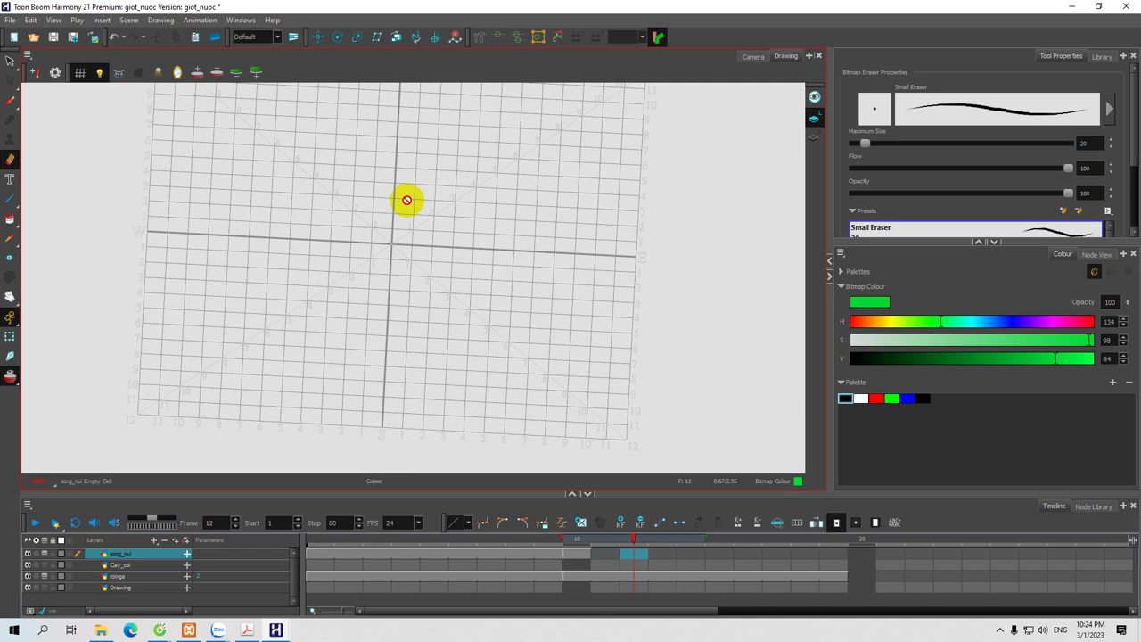
key("shift+x")
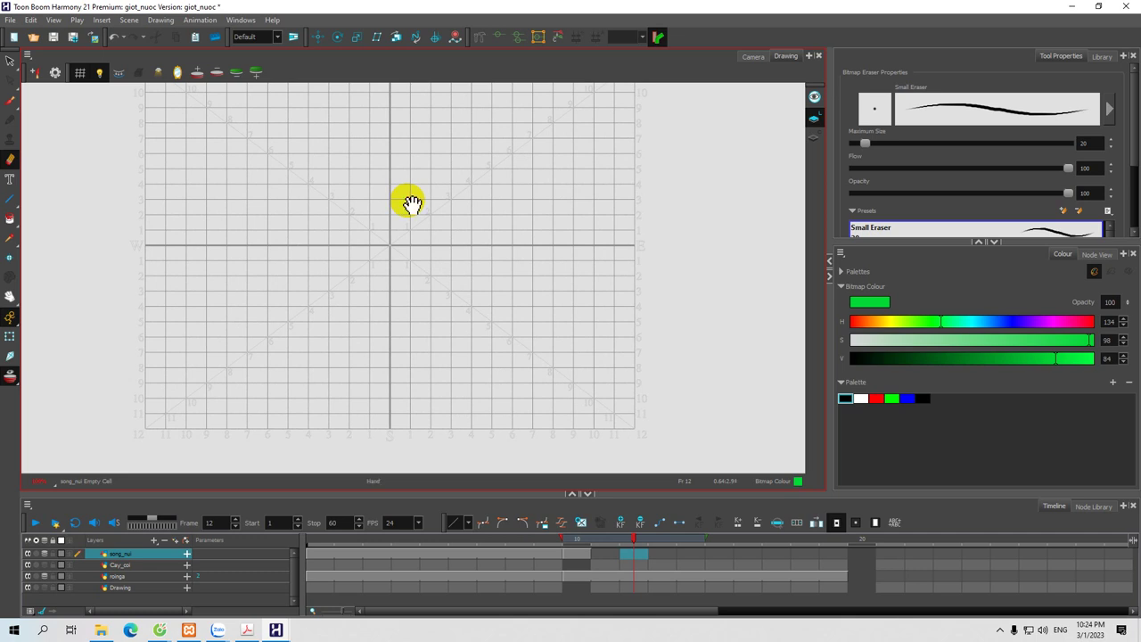
left_click(10, 99)
mouse_move(228, 165)
left_mouse_down()
mouse_move(259, 184)
mouse_move(265, 162)
mouse_move(280, 186)
mouse_move(305, 157)
left_mouse_up()
key("space")
mouse_move(388, 176)
left_mouse_down()
mouse_move(422, 190)
mouse_move(435, 169)
mouse_move(432, 200)
mouse_move(464, 176)
mouse_move(484, 179)
mouse_move(451, 197)
left_mouse_up()
key("space")
mouse_move(454, 237)
left_mouse_down()
mouse_move(472, 238)
mouse_move(414, 234)
mouse_move(458, 247)
left_mouse_up()
Step: Practise rotating the drawing view and resetting it to upright, and add a short green dash beneath the note
key("ctrl+alt")
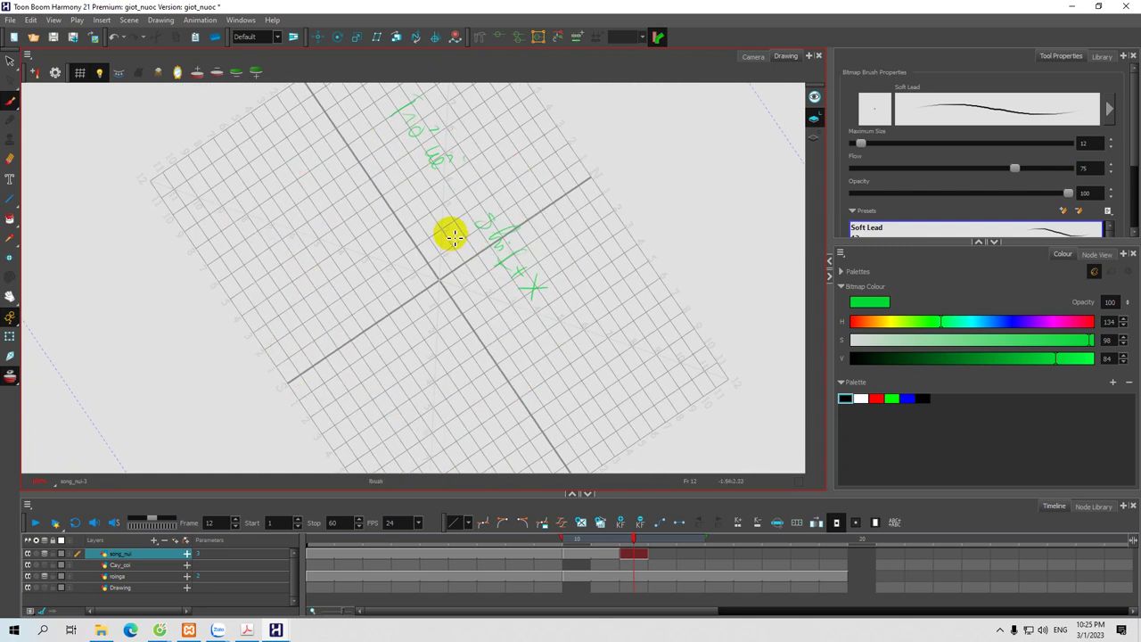
key("shift+x")
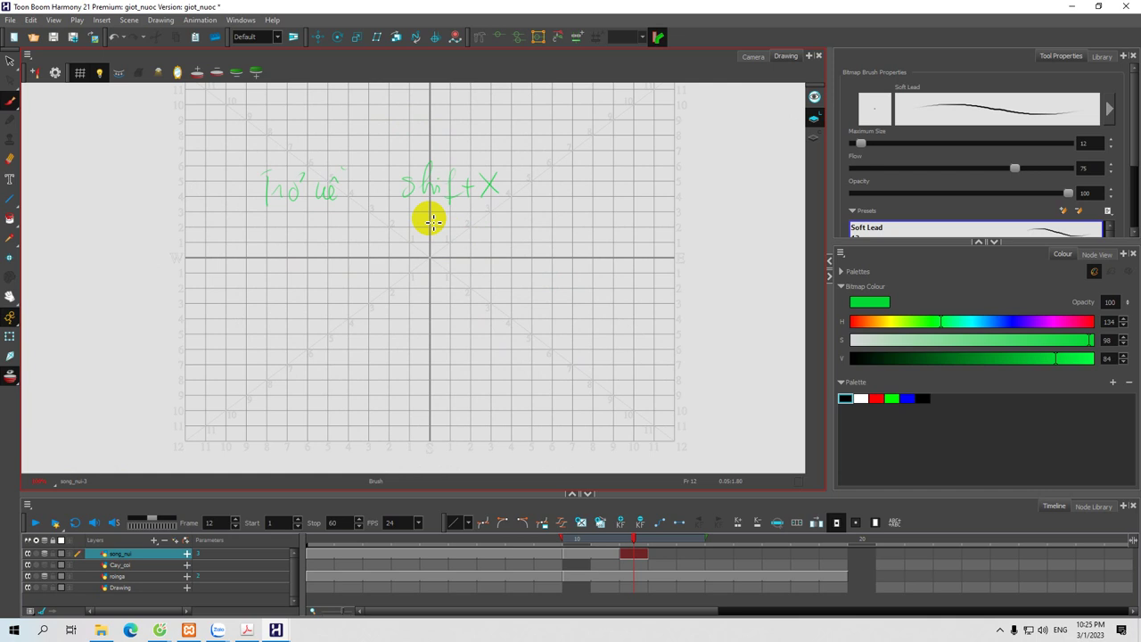
key("space")
mouse_move(413, 240)
left_mouse_down()
mouse_move(431, 236)
mouse_move(376, 258)
mouse_move(377, 248)
left_mouse_up()
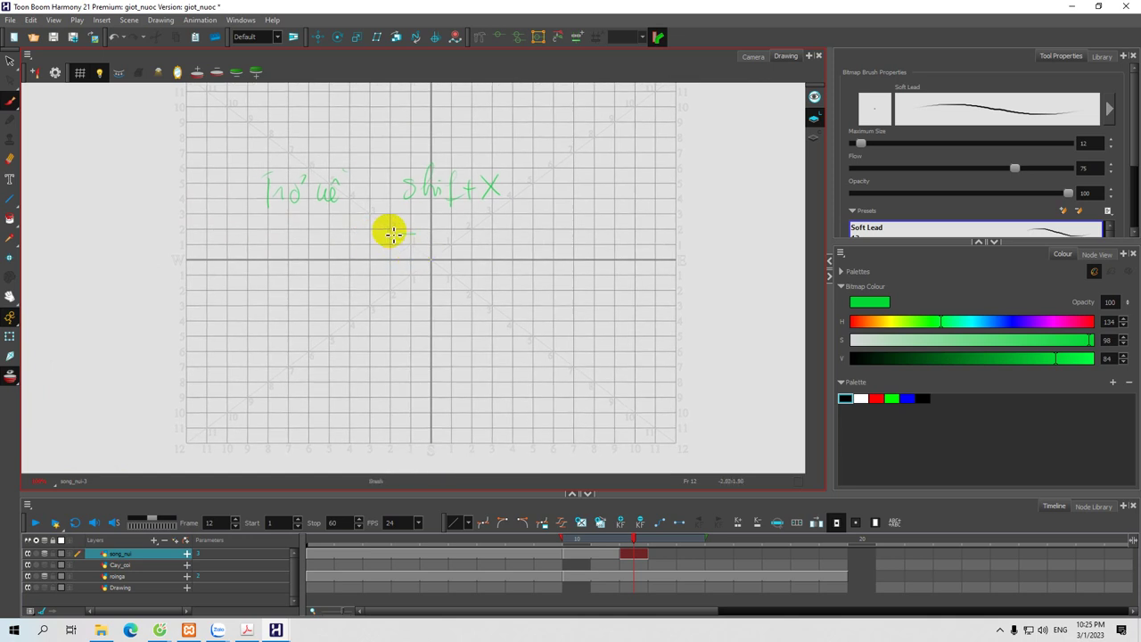
mouse_move(399, 236)
left_mouse_down()
mouse_move(372, 237)
mouse_move(383, 286)
mouse_move(419, 284)
mouse_move(345, 303)
mouse_move(410, 258)
mouse_move(395, 293)
mouse_move(370, 285)
mouse_move(377, 262)
mouse_move(472, 275)
mouse_move(395, 309)
mouse_move(377, 295)
mouse_move(369, 260)
mouse_move(375, 250)
mouse_move(381, 260)
left_mouse_up()
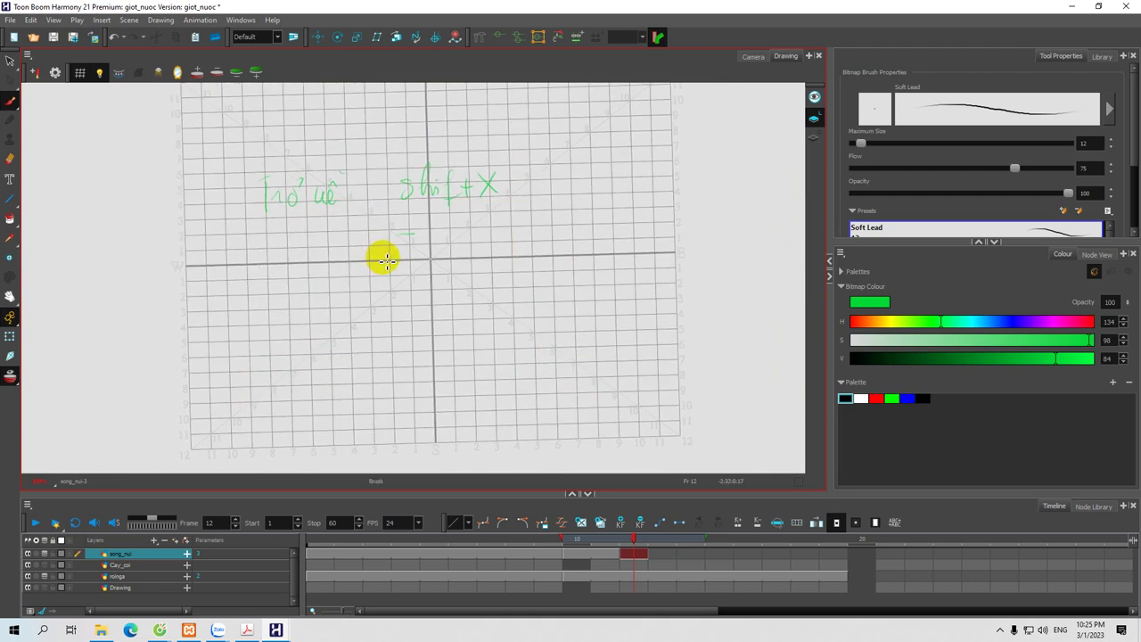
key("shift+x")
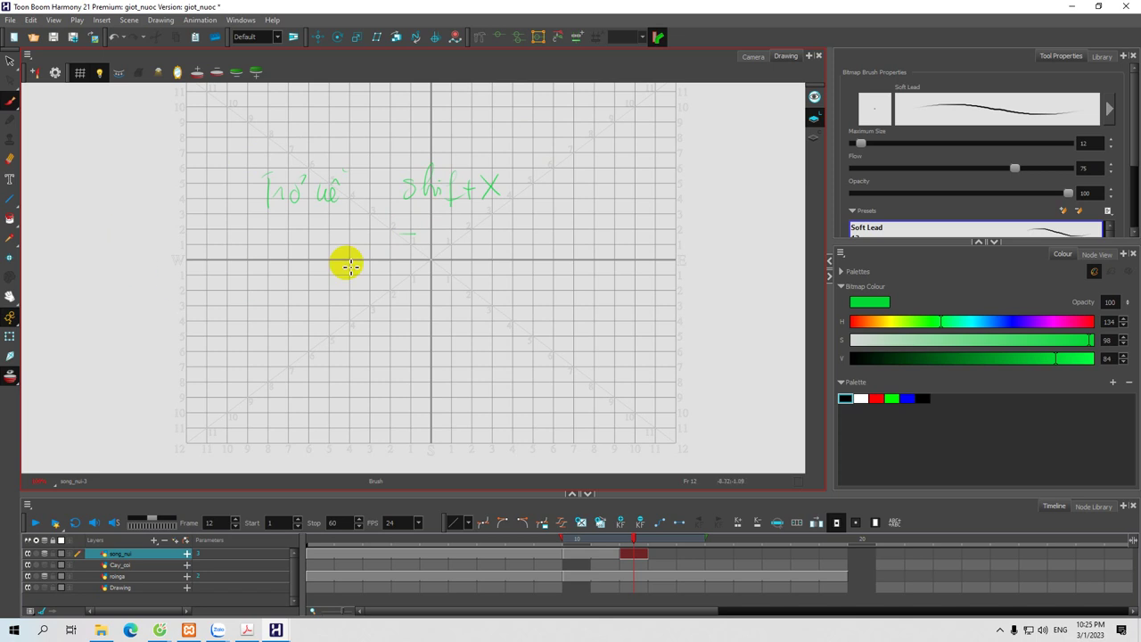
Step: Set the brush to a dark brown of hue 25 and value 25, write an 8, and draw a box around the note
left_click(866, 322)
left_click(910, 358)
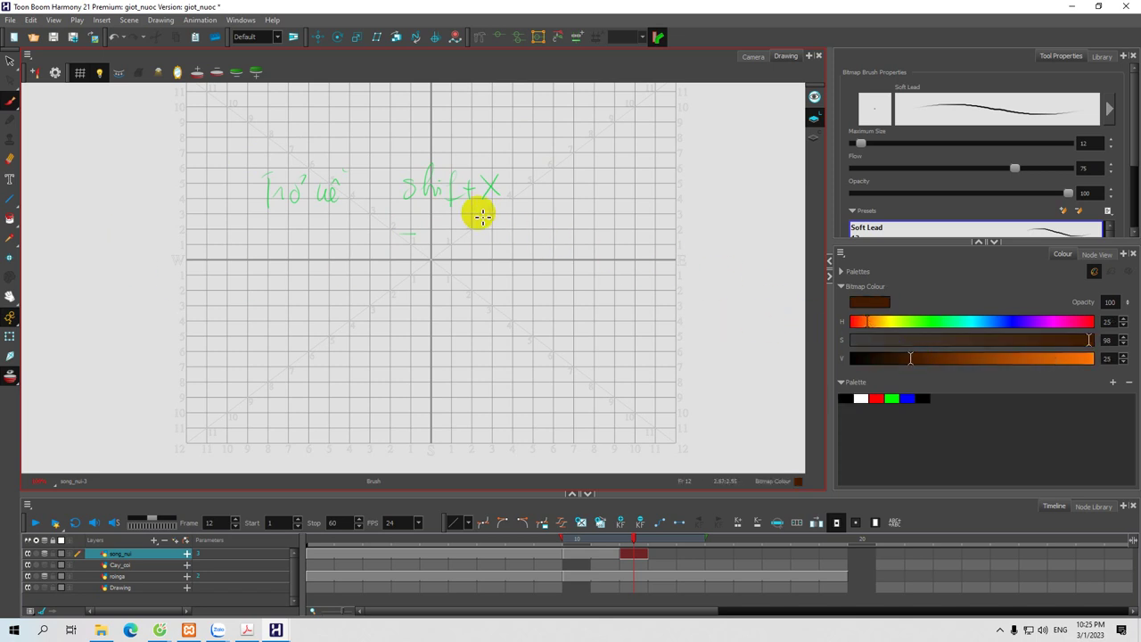
mouse_move(489, 218)
left_mouse_down()
mouse_move(475, 249)
mouse_move(464, 259)
mouse_move(460, 245)
mouse_move(470, 216)
left_mouse_up()
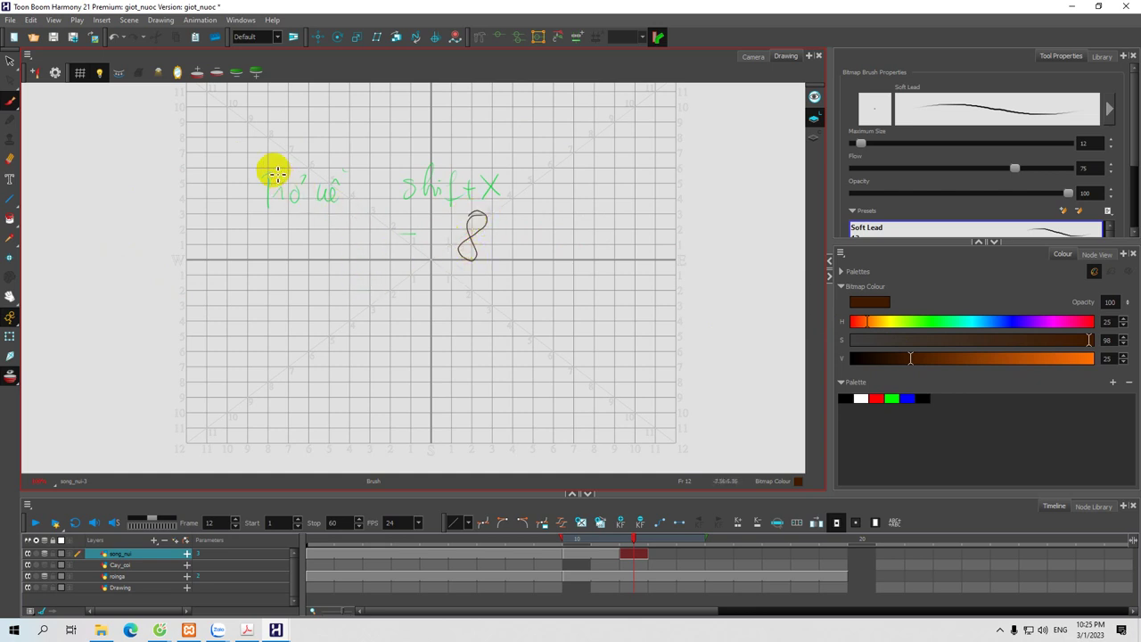
mouse_move(259, 153)
left_mouse_down()
mouse_move(252, 231)
mouse_move(283, 267)
mouse_move(533, 277)
left_mouse_up()
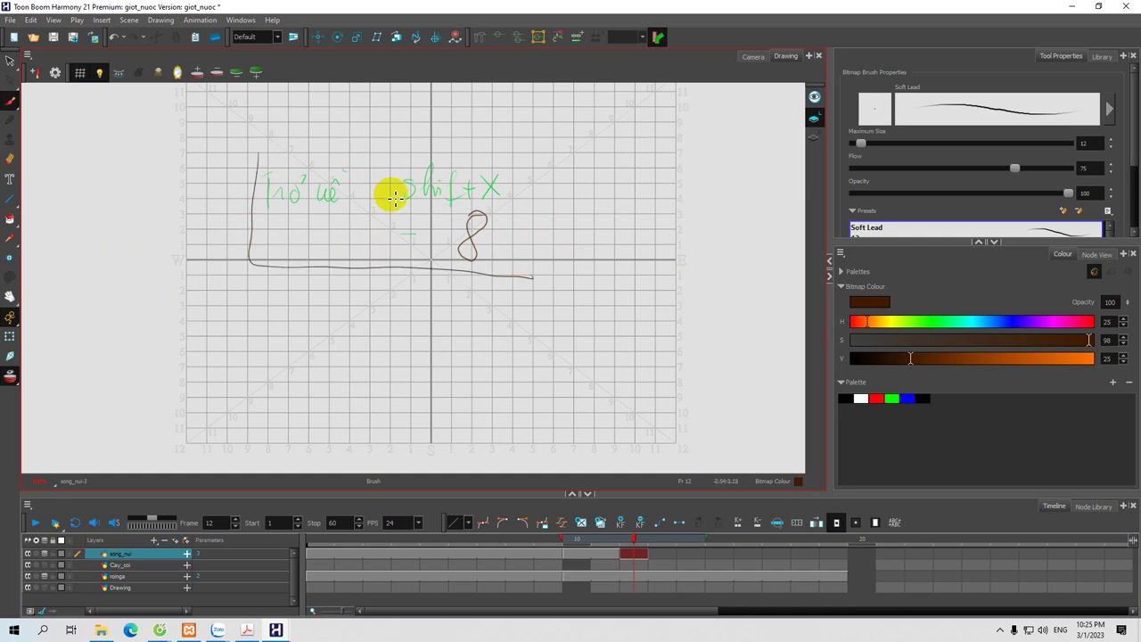
mouse_move(272, 147)
left_mouse_down()
mouse_move(330, 141)
mouse_move(514, 150)
mouse_move(532, 184)
mouse_move(522, 259)
left_mouse_up()
Step: Handwrite "Shift + X" and the explanation "đưa màn hình về ban đầu" in brown below the boxed note
mouse_move(359, 277)
left_mouse_down()
mouse_move(339, 276)
mouse_move(373, 283)
mouse_move(377, 301)
mouse_move(395, 288)
mouse_move(400, 306)
mouse_move(429, 295)
mouse_move(418, 307)
left_mouse_up()
mouse_move(414, 291)
left_mouse_down()
mouse_move(489, 298)
mouse_move(480, 311)
left_mouse_up()
left_click_drag(546, 282, 568, 311)
left_click_drag(568, 276, 542, 311)
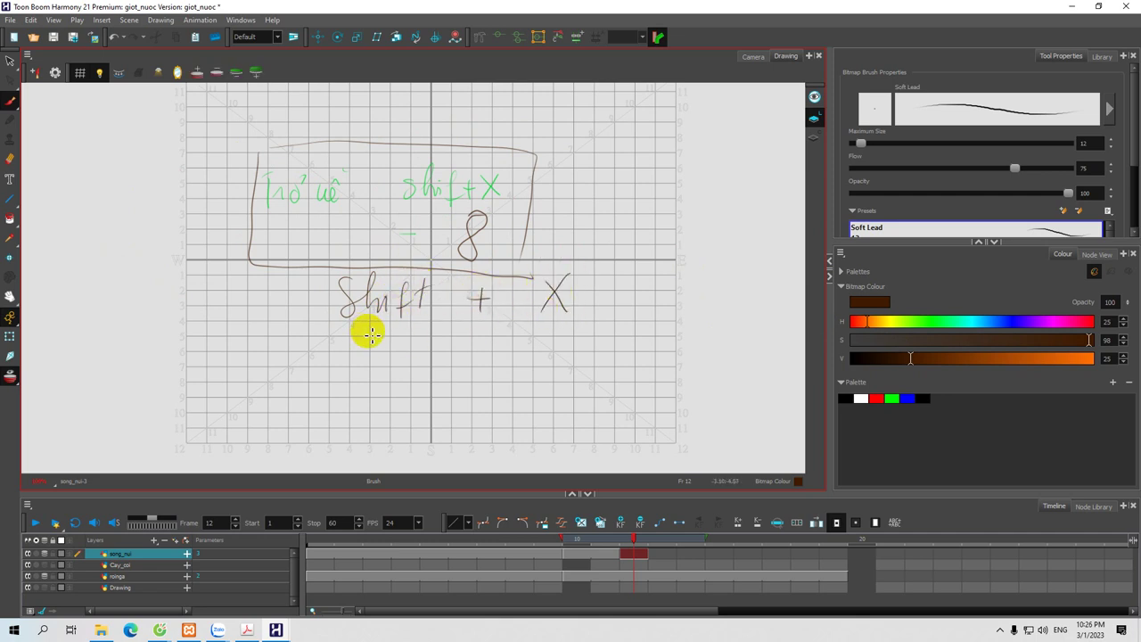
mouse_move(346, 342)
left_mouse_down()
mouse_move(328, 368)
mouse_move(336, 341)
mouse_move(366, 359)
mouse_move(399, 347)
mouse_move(428, 363)
mouse_move(485, 350)
mouse_move(488, 365)
mouse_move(517, 348)
mouse_move(512, 359)
mouse_move(545, 366)
mouse_move(594, 326)
mouse_move(609, 362)
mouse_move(655, 344)
left_mouse_up()
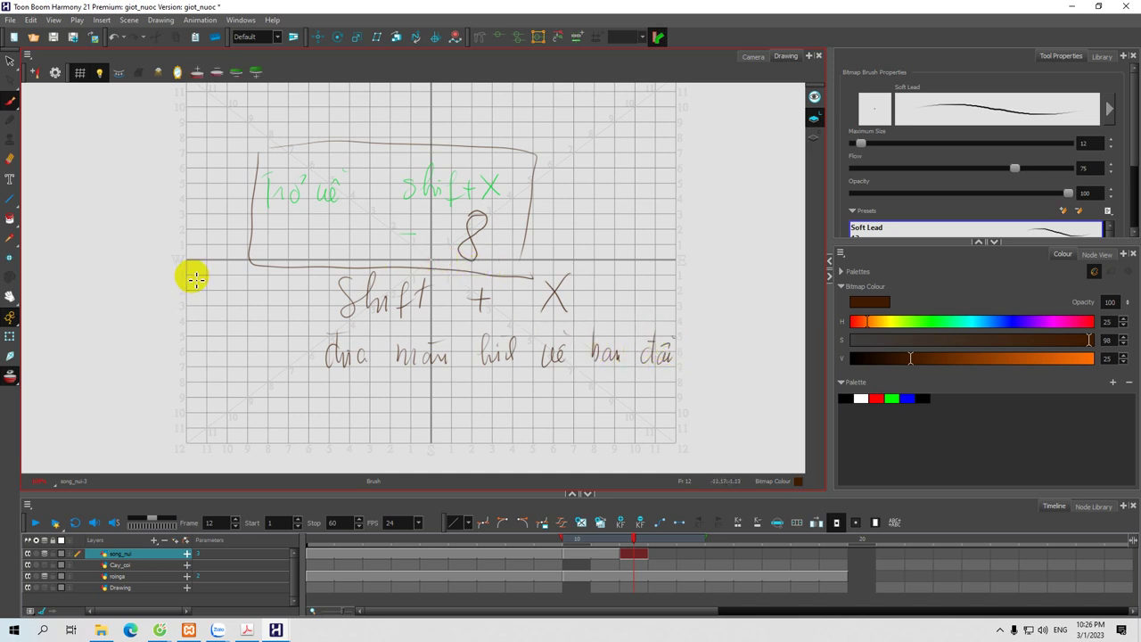
Step: Handwrite another shortcut note starting with "Space +" below the Shift + X explanation
scroll(298, 321, "down", 2)
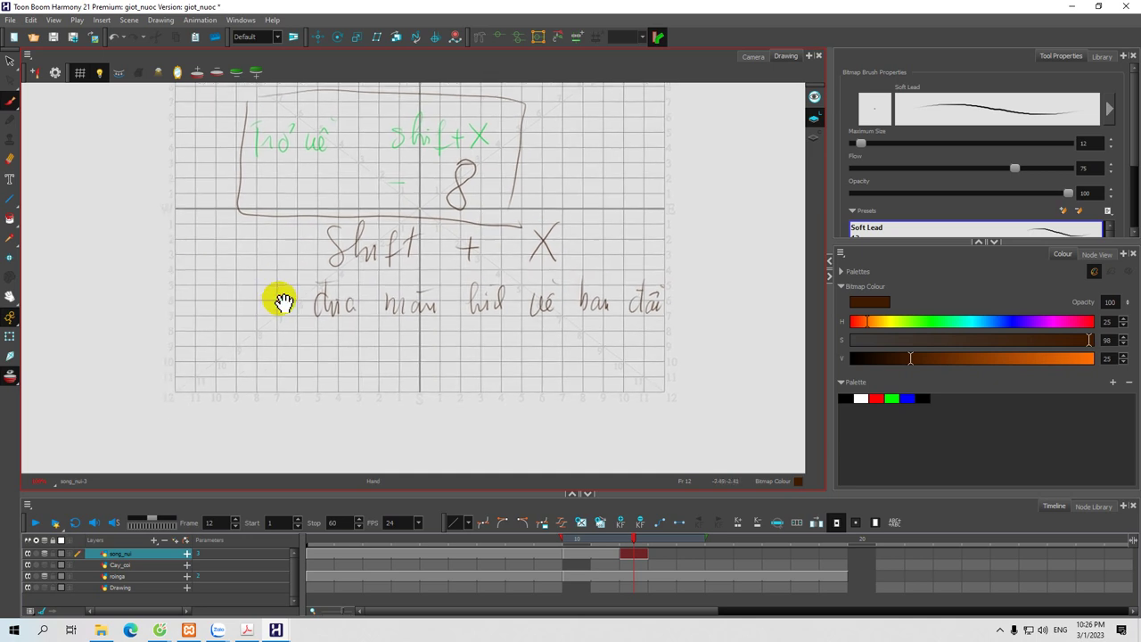
mouse_move(276, 350)
left_mouse_down()
mouse_move(282, 379)
mouse_move(291, 355)
mouse_move(303, 365)
mouse_move(316, 351)
mouse_move(361, 358)
mouse_move(395, 347)
mouse_move(396, 366)
mouse_move(409, 344)
mouse_move(419, 362)
mouse_move(437, 344)
mouse_move(437, 360)
mouse_move(494, 356)
mouse_move(514, 327)
mouse_move(479, 319)
mouse_move(452, 353)
mouse_move(512, 354)
mouse_move(482, 310)
mouse_move(469, 393)
mouse_move(530, 361)
mouse_move(484, 322)
mouse_move(510, 380)
mouse_move(495, 308)
mouse_move(464, 362)
mouse_move(509, 321)
mouse_move(468, 396)
mouse_move(464, 349)
mouse_move(498, 374)
mouse_move(481, 371)
mouse_move(483, 347)
mouse_move(432, 317)
mouse_move(478, 334)
mouse_move(476, 345)
mouse_move(519, 341)
left_mouse_up()
left_click_drag(521, 317, 523, 346)
left_click(527, 331)
mouse_move(526, 335)
left_mouse_down()
mouse_move(564, 327)
mouse_move(577, 360)
mouse_move(587, 339)
mouse_move(602, 343)
mouse_move(591, 323)
mouse_move(536, 309)
mouse_move(531, 331)
mouse_move(499, 301)
mouse_move(518, 341)
left_mouse_up()
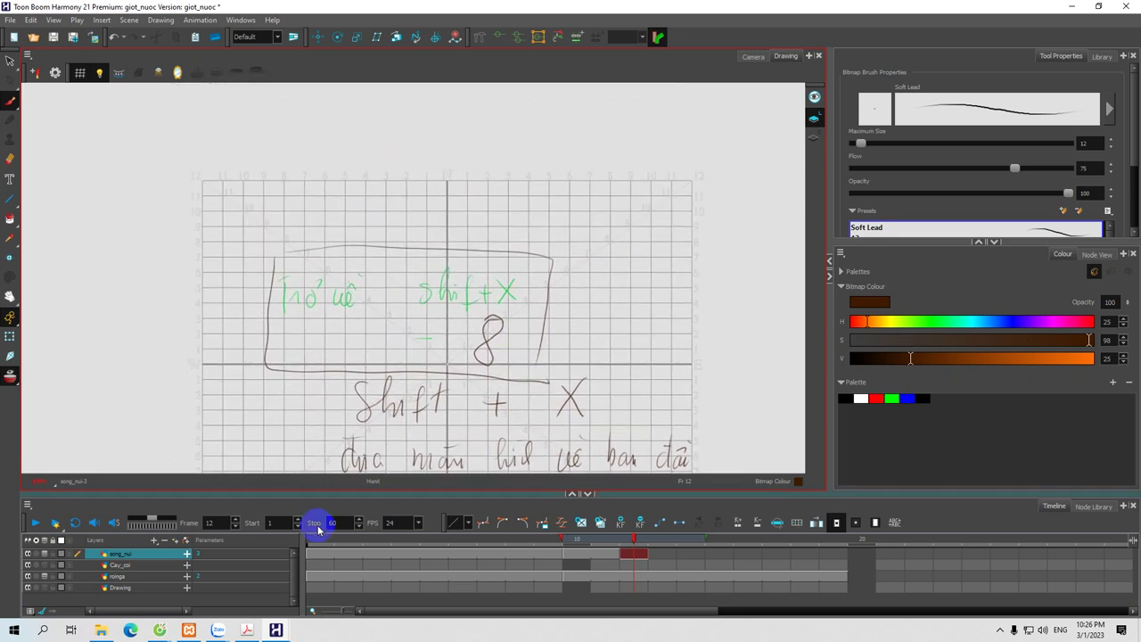
Step: Handwrite "Alt + Shift + R" above the boxed note and start its explanation with "mở" underneath
left_click_drag(334, 213, 330, 203)
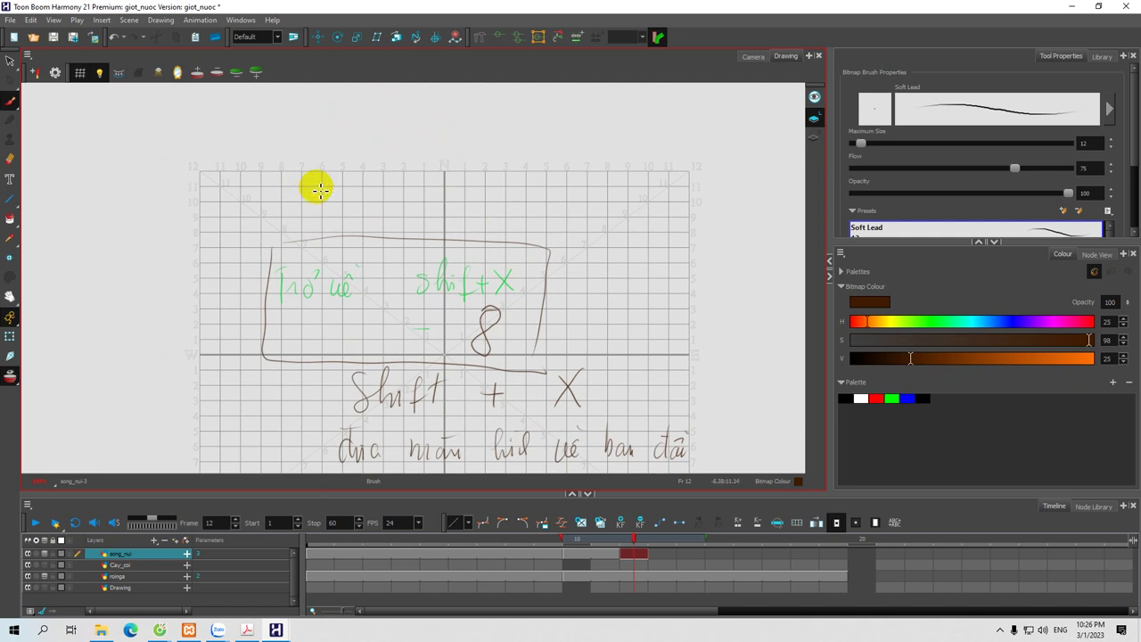
left_click_drag(306, 179, 294, 208)
mouse_move(305, 179)
left_mouse_down()
mouse_move(307, 204)
mouse_move(324, 201)
left_mouse_up()
mouse_move(320, 186)
left_mouse_down()
mouse_move(392, 185)
mouse_move(392, 197)
mouse_move(409, 187)
mouse_move(409, 206)
mouse_move(428, 189)
mouse_move(434, 201)
mouse_move(450, 174)
mouse_move(440, 189)
mouse_move(527, 198)
mouse_move(533, 184)
mouse_move(546, 198)
mouse_move(499, 204)
left_mouse_up()
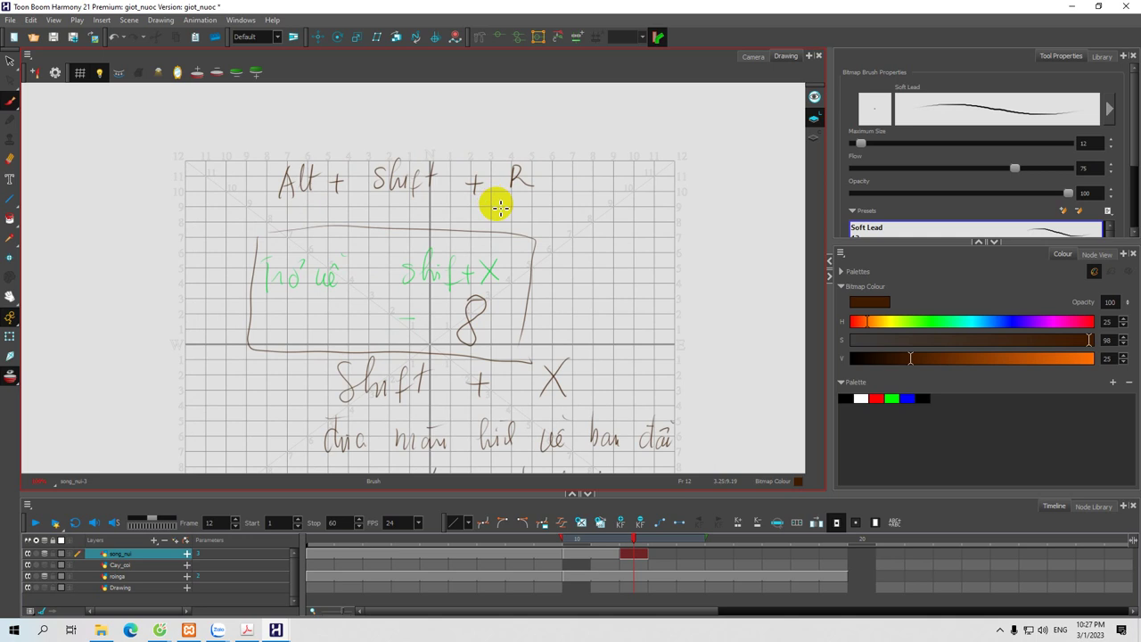
left_click_drag(277, 221, 306, 212)
Step: Go to frame 1 of the song_nui layer and handwrite "F5 mở rộng khung" above the droplet sketches
left_click(340, 554)
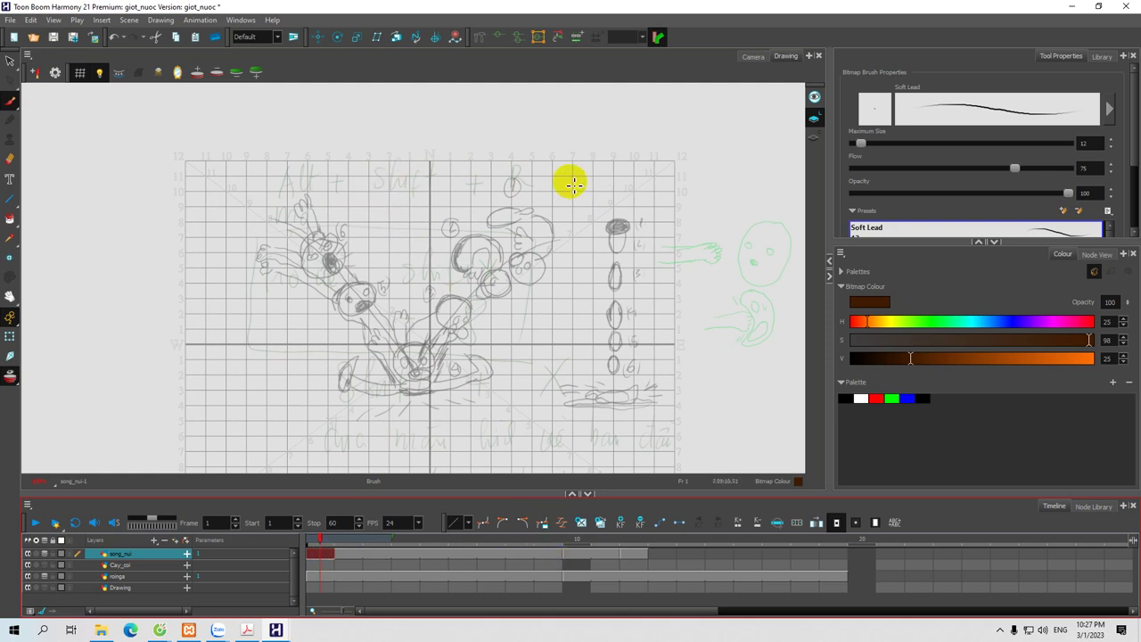
mouse_move(585, 167)
left_mouse_down()
mouse_move(586, 194)
mouse_move(598, 160)
mouse_move(600, 202)
left_mouse_up()
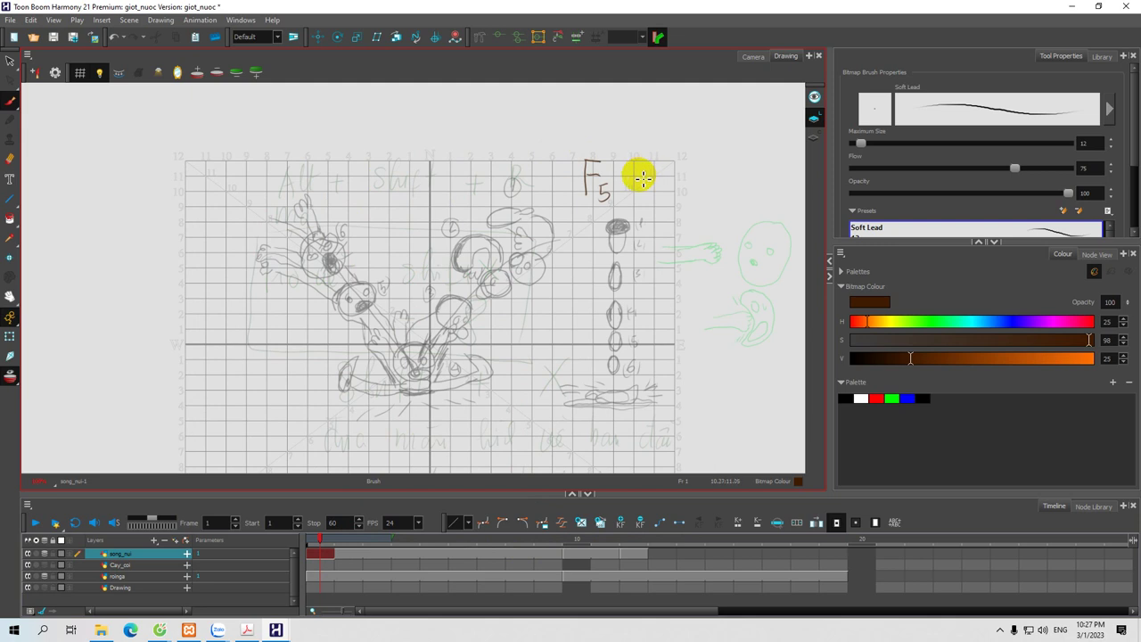
mouse_move(643, 181)
left_mouse_down()
mouse_move(675, 163)
mouse_move(679, 180)
mouse_move(682, 169)
mouse_move(695, 184)
mouse_move(717, 176)
mouse_move(714, 187)
mouse_move(746, 163)
mouse_move(755, 198)
left_mouse_up()
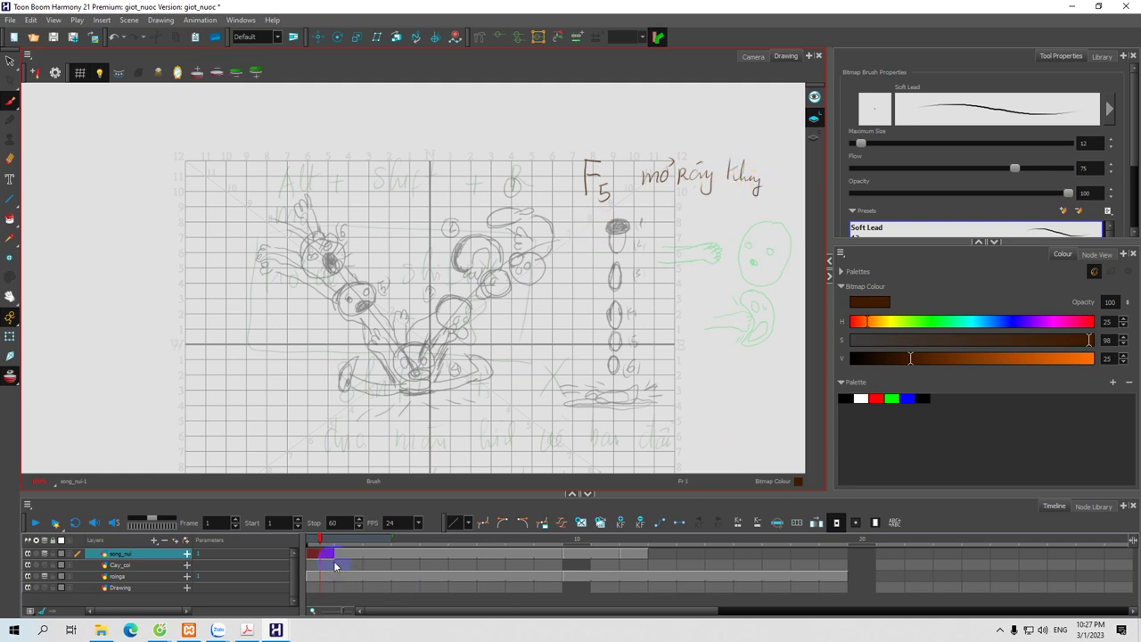
Step: Compare the song_nui cells at frames 1, 9 and 10, and look through the commands available for the frame 10 cell
left_click(328, 556)
left_click(558, 555)
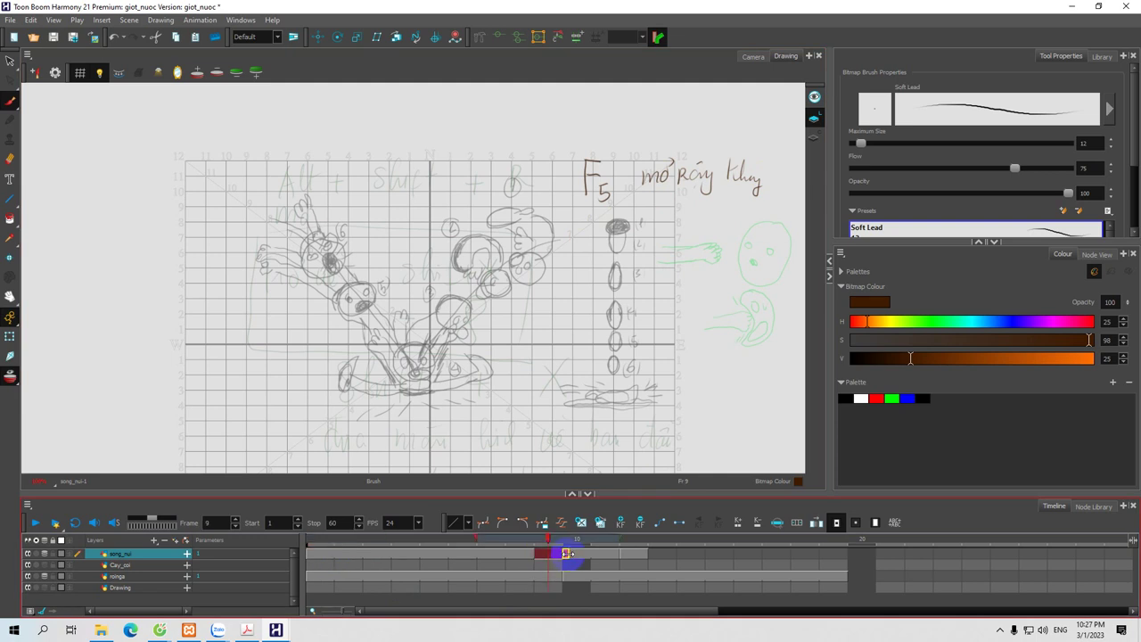
left_click(572, 555)
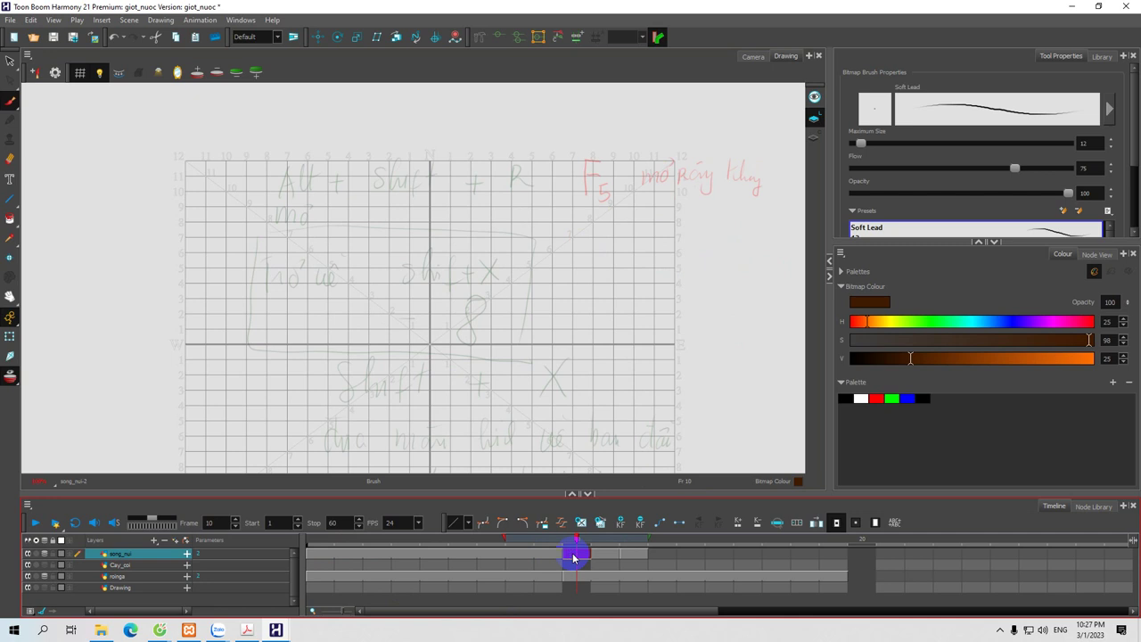
right_click(573, 557)
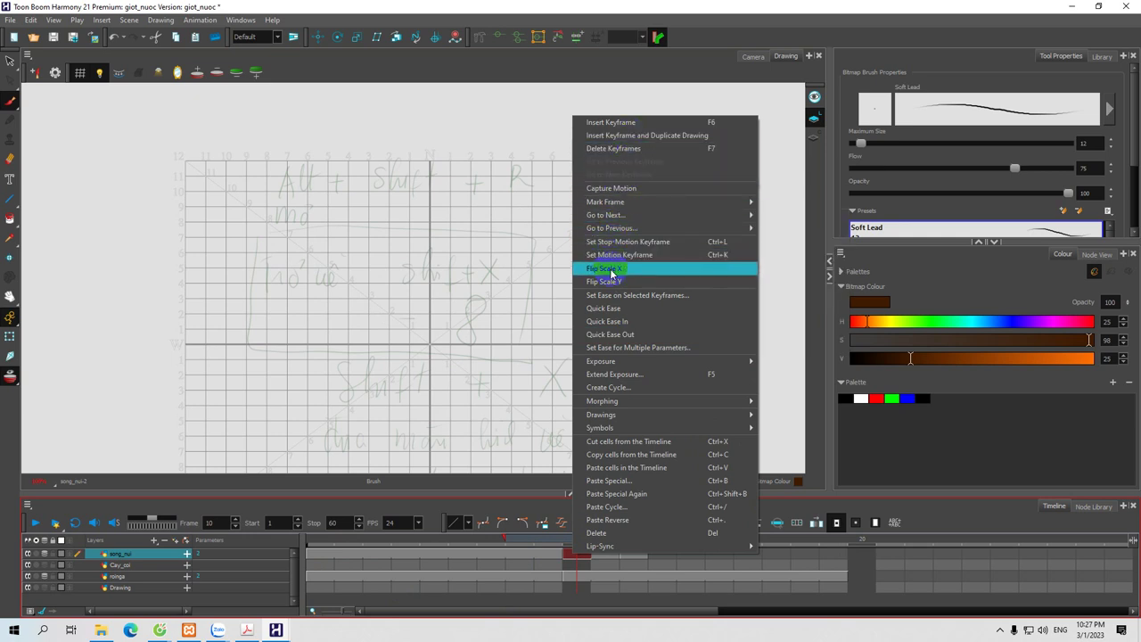
mouse_move(617, 229)
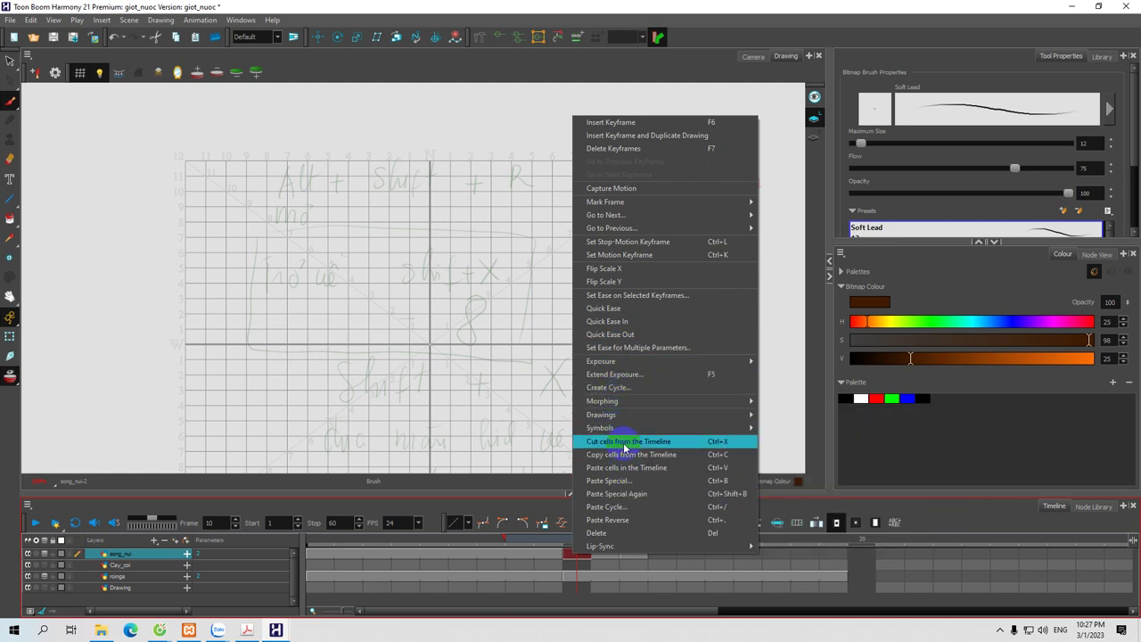
Step: Switch to the Camera view and mark frame 10 of the song_nui layer in red
left_click(750, 55)
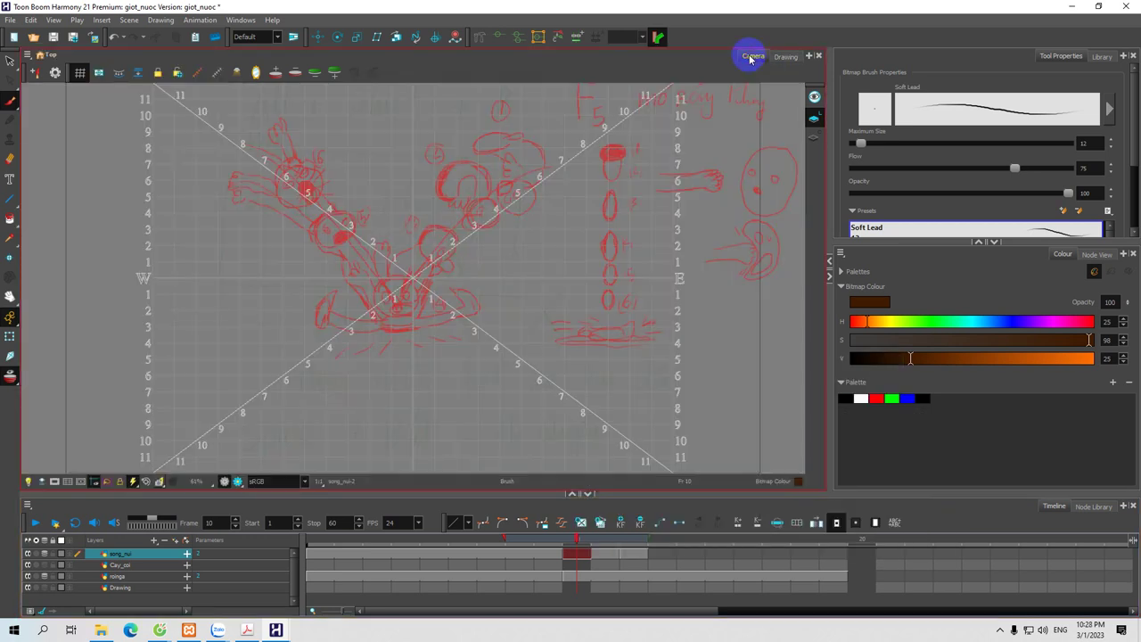
right_click(577, 559)
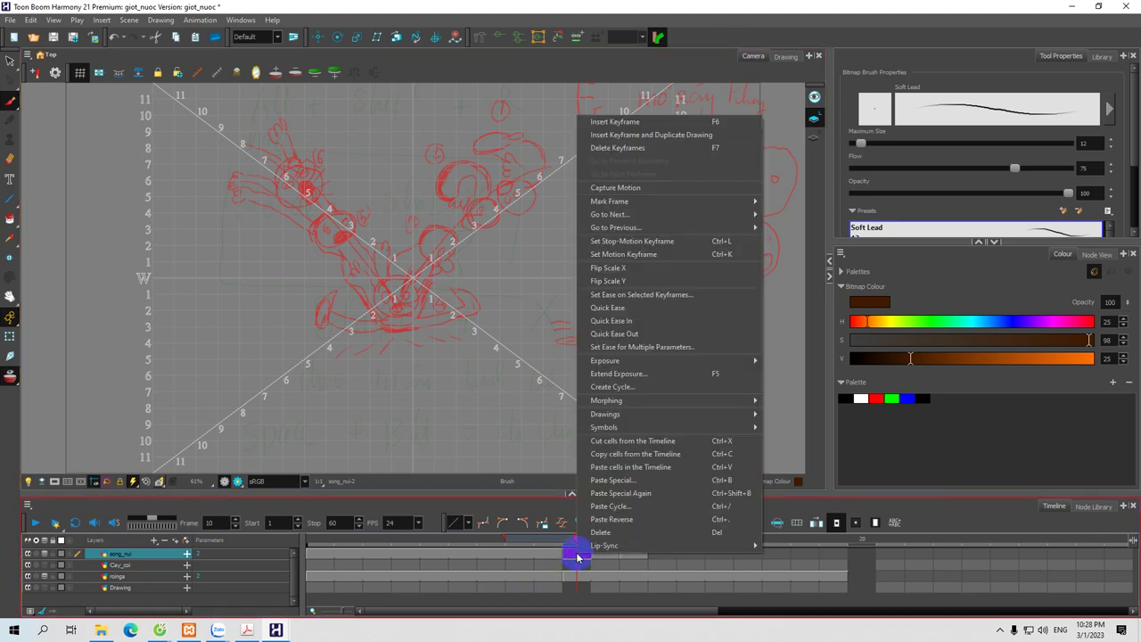
mouse_move(616, 202)
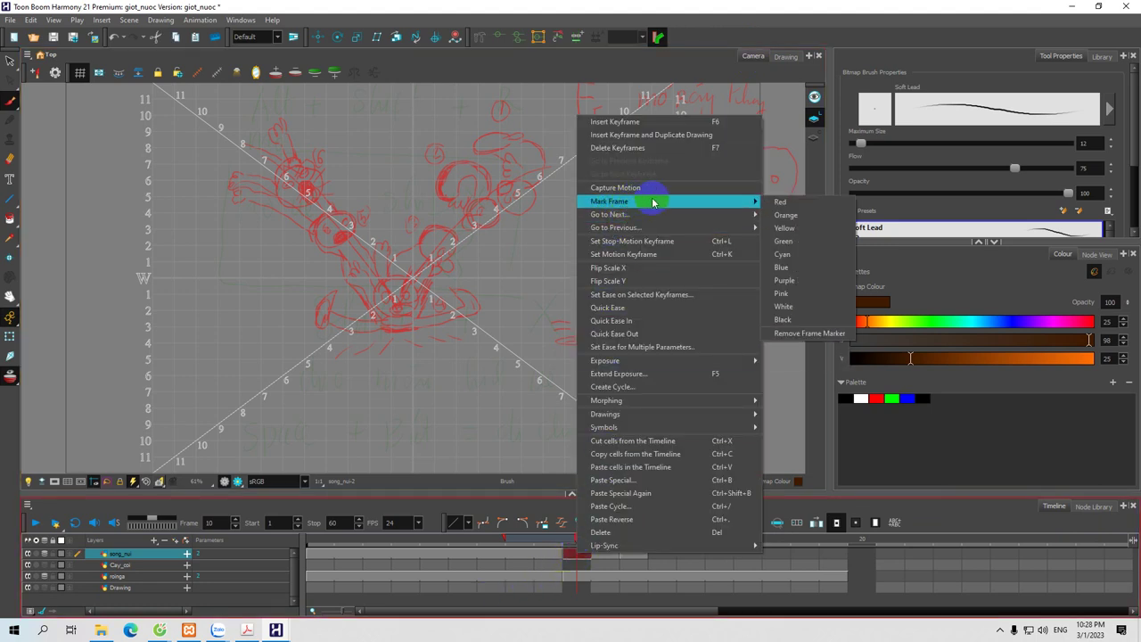
left_click(780, 205)
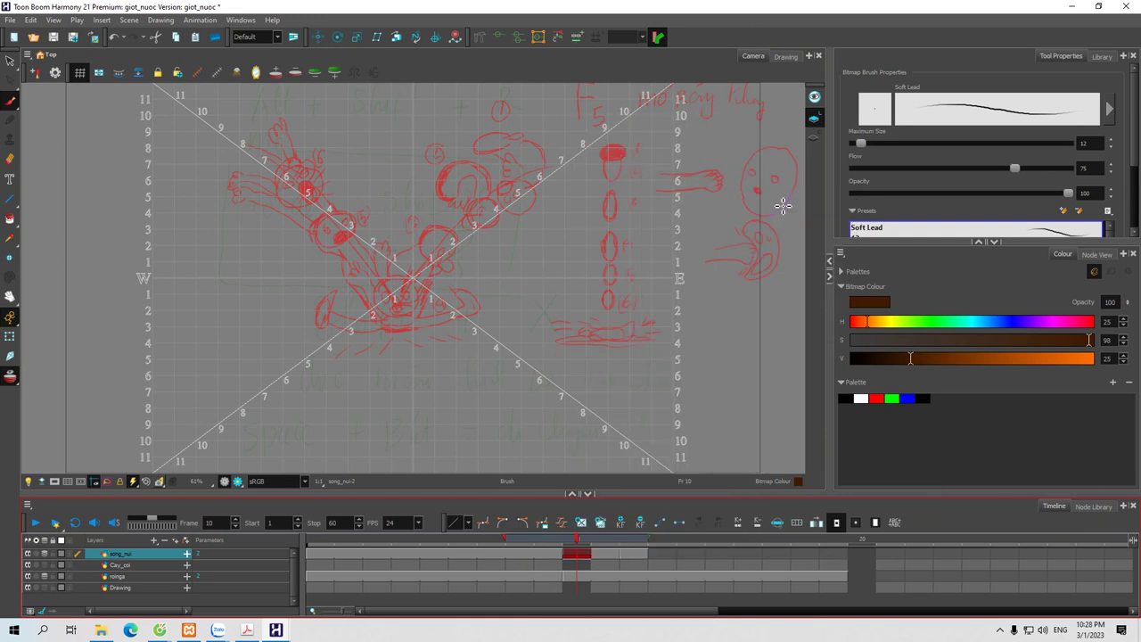
Step: Mark frame 19 of the layer below Cay_coi in green
left_click(581, 577)
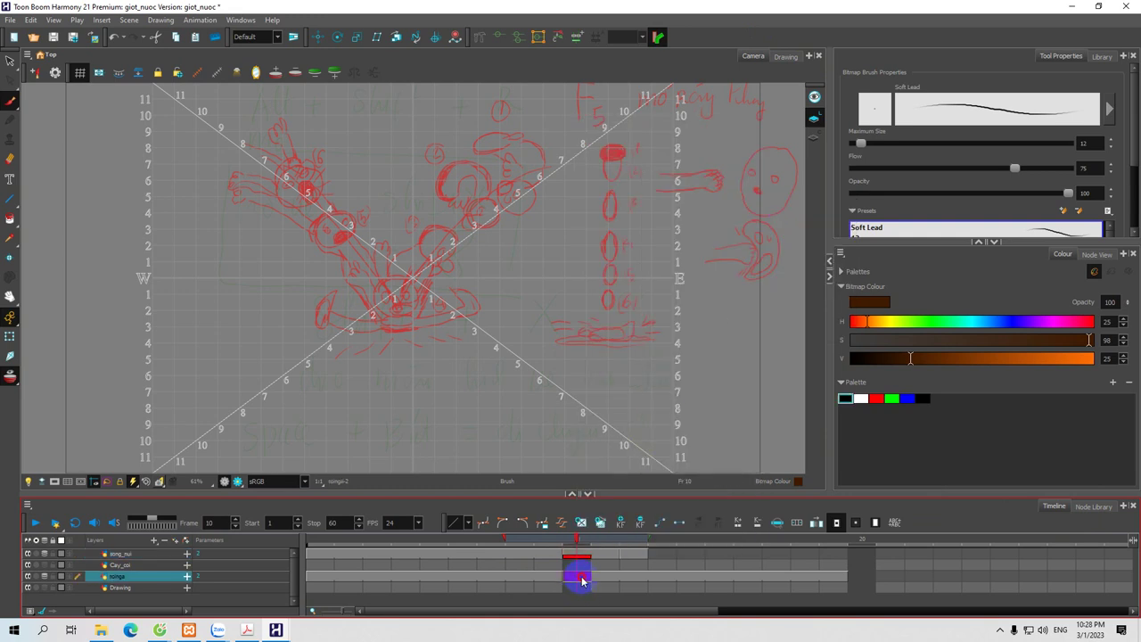
left_click(833, 576)
left_click(835, 577)
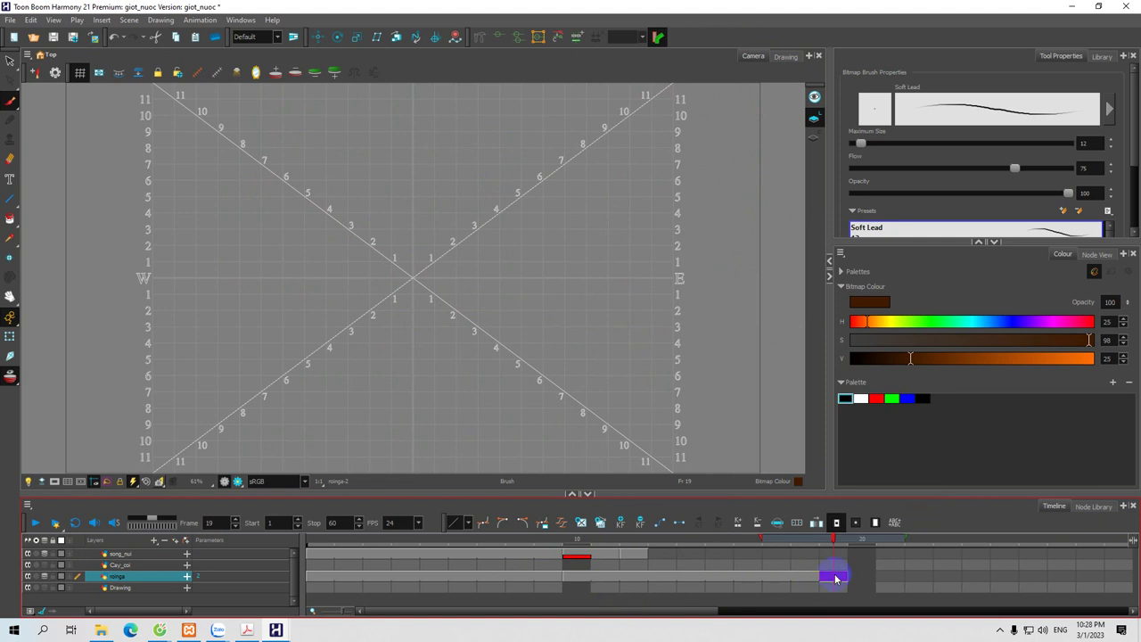
right_click(836, 578)
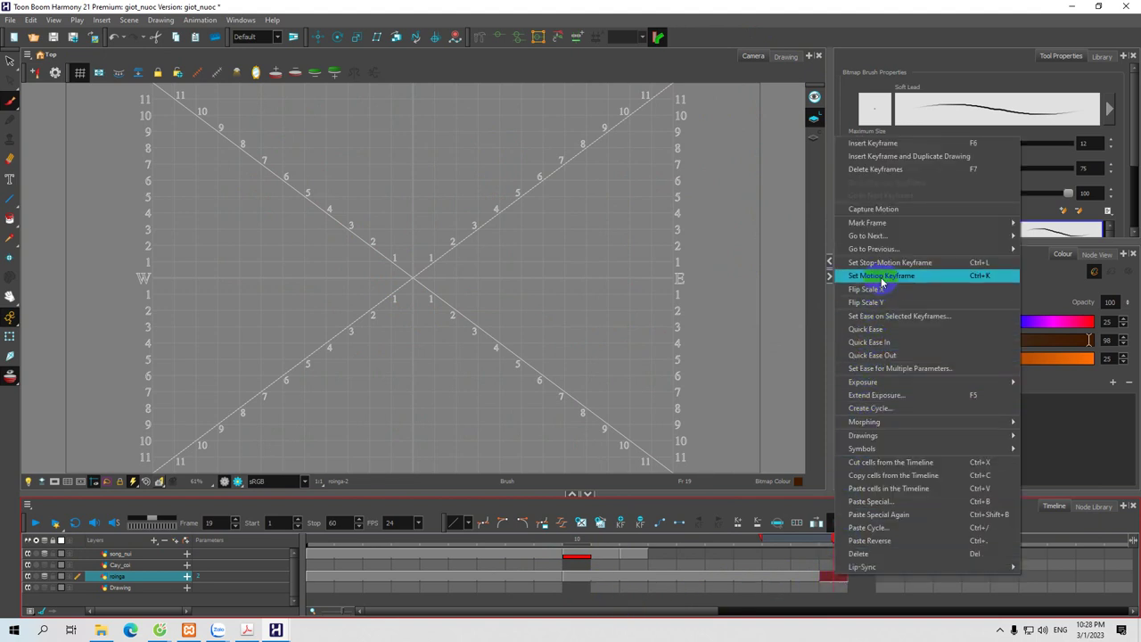
left_click(889, 223)
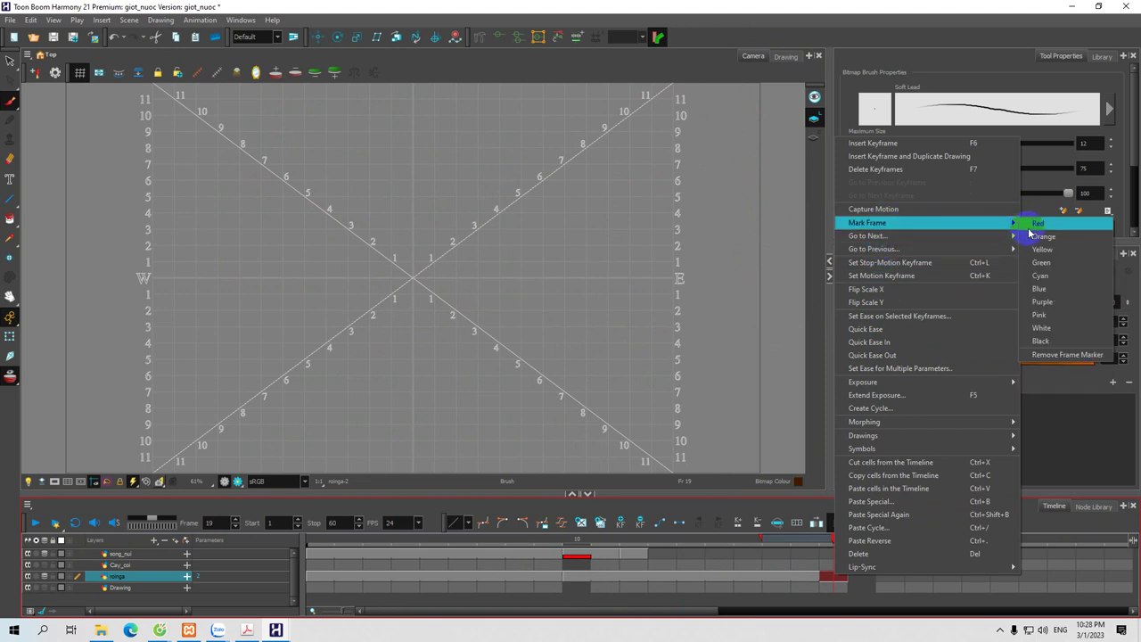
left_click(1042, 264)
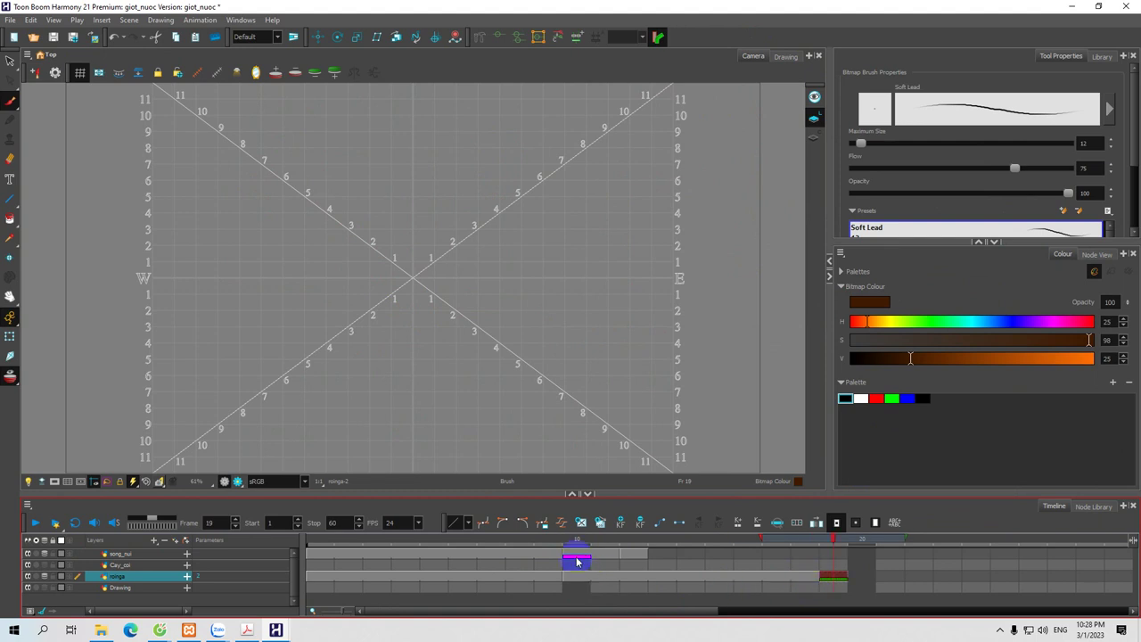
Step: Review the marked cells, return to frame 1 of the song_nui layer, and shrink the timeline area to enlarge the Camera view
left_click(577, 560)
left_click(832, 580)
left_click(375, 614)
left_click(321, 554)
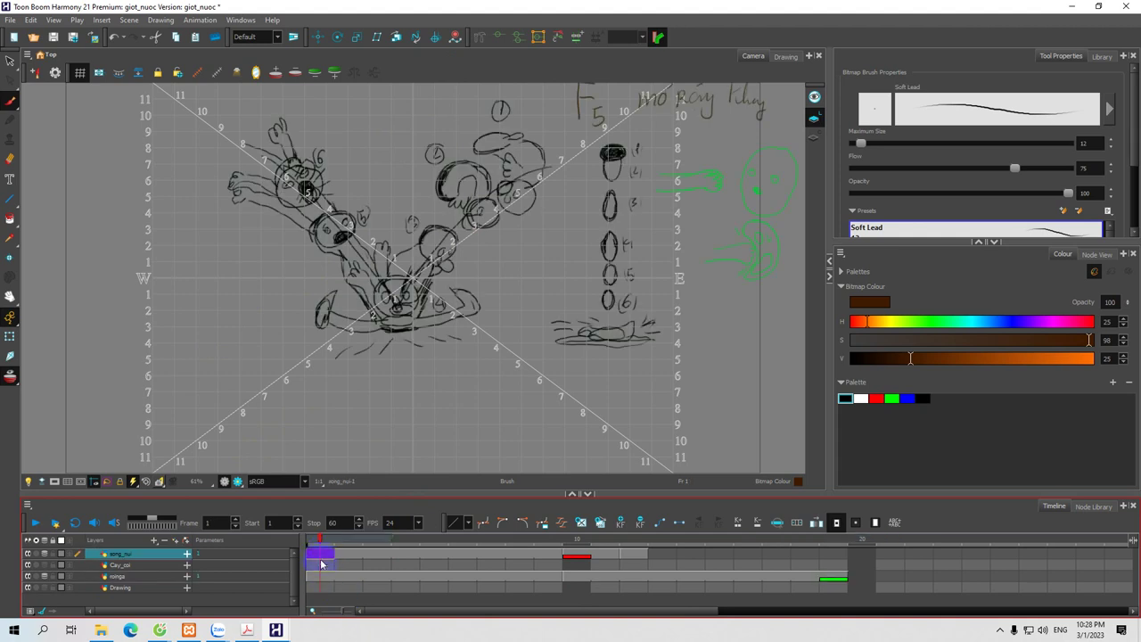
left_click(321, 577)
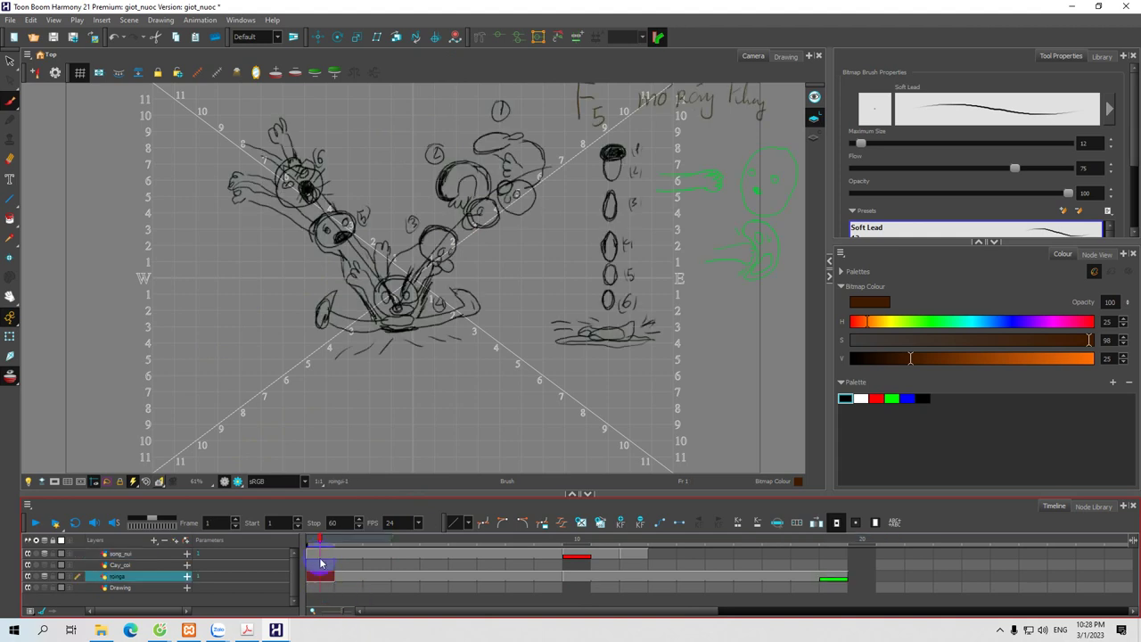
left_click(321, 555)
mouse_move(539, 493)
left_mouse_down()
mouse_move(540, 581)
mouse_move(541, 508)
left_mouse_up()
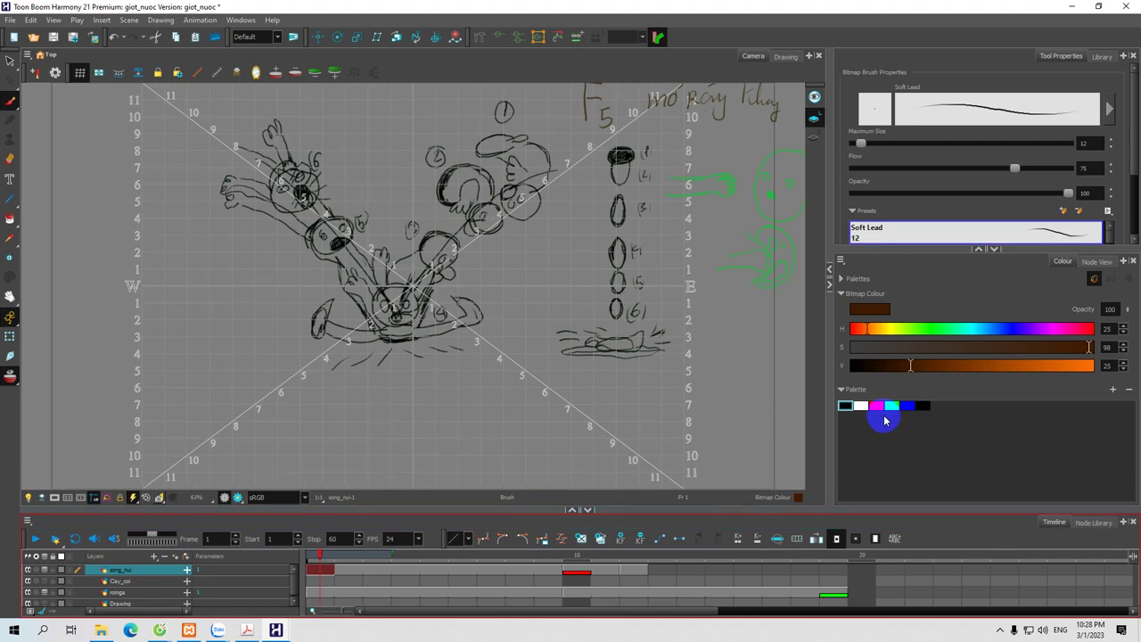
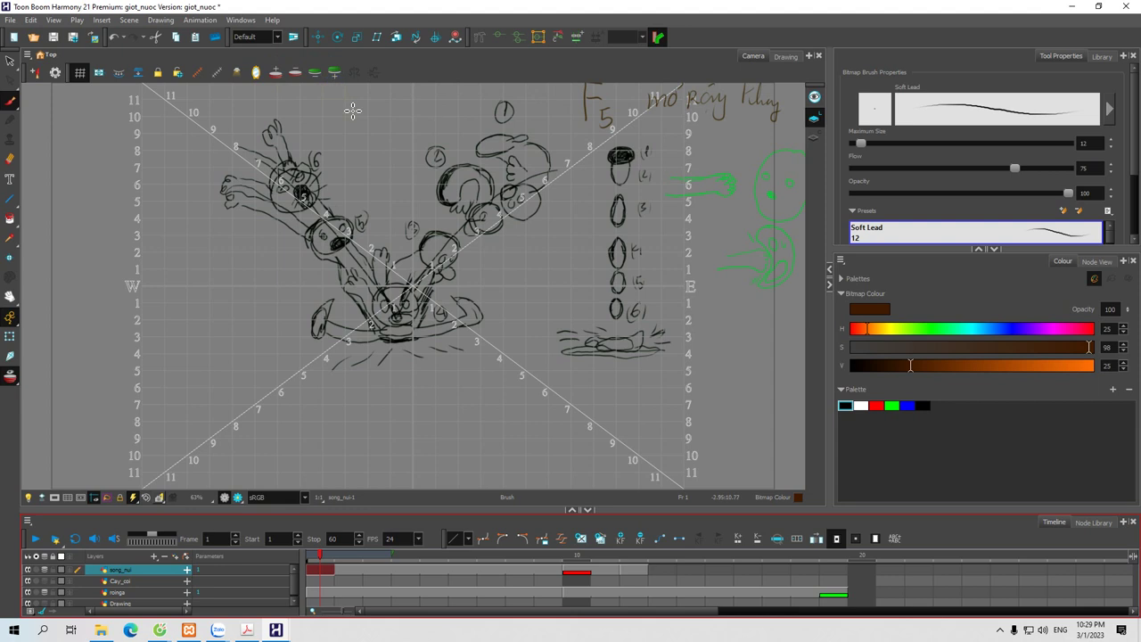
Step: Enlarge the timeline area and add a drawing layer named Vevector with vector line art and colour art
left_click(327, 566)
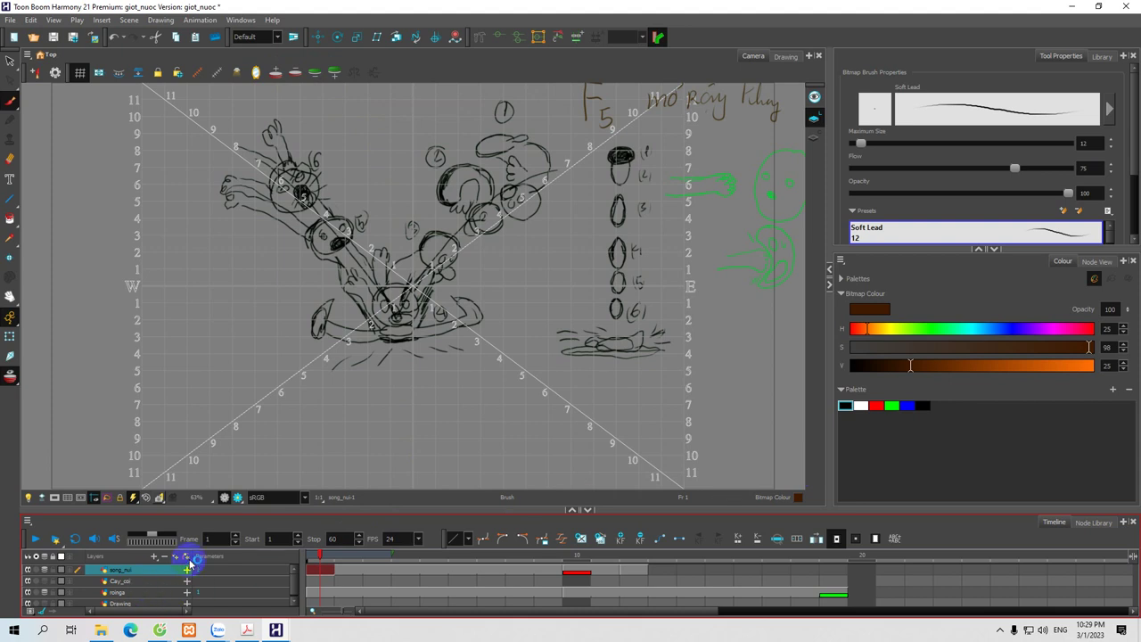
left_click_drag(200, 510, 198, 385)
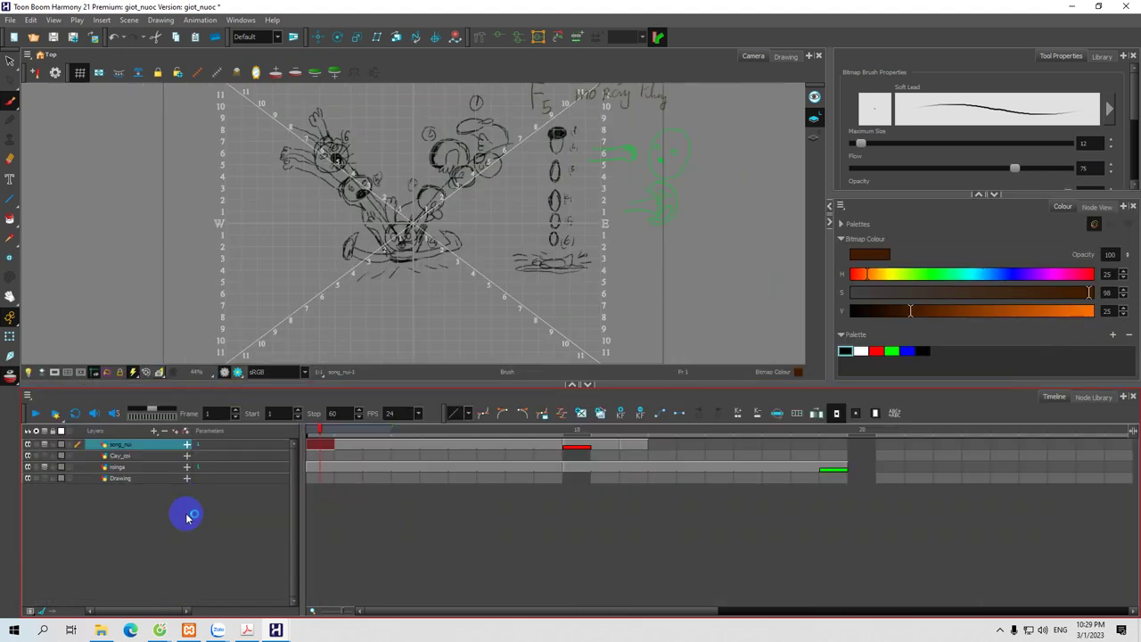
left_click(155, 432)
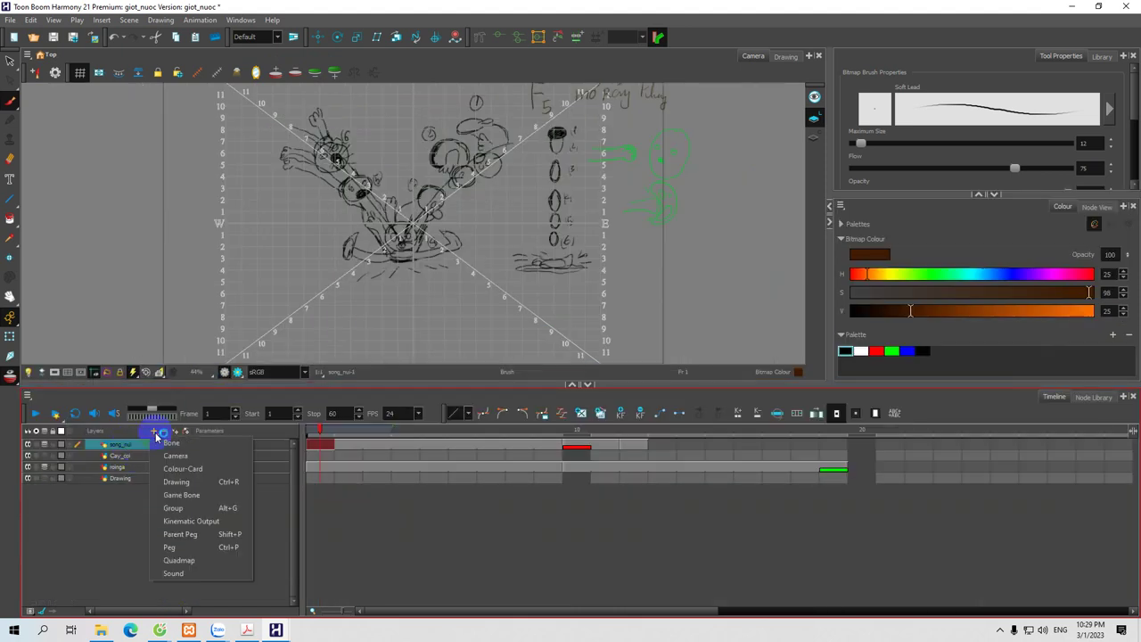
left_click(176, 482)
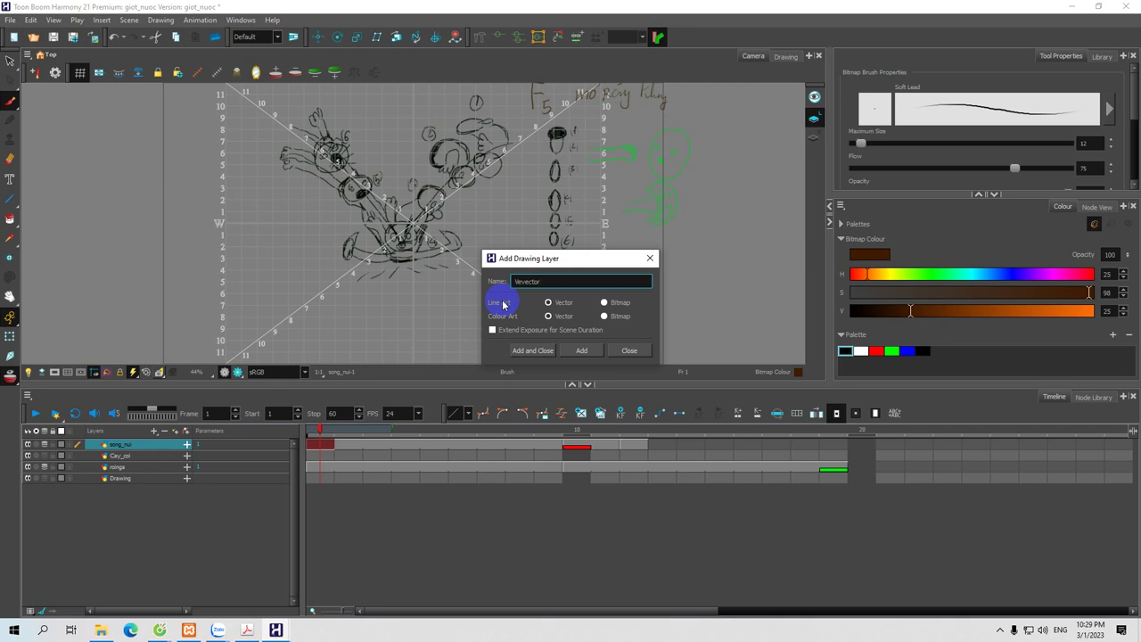
left_click(577, 351)
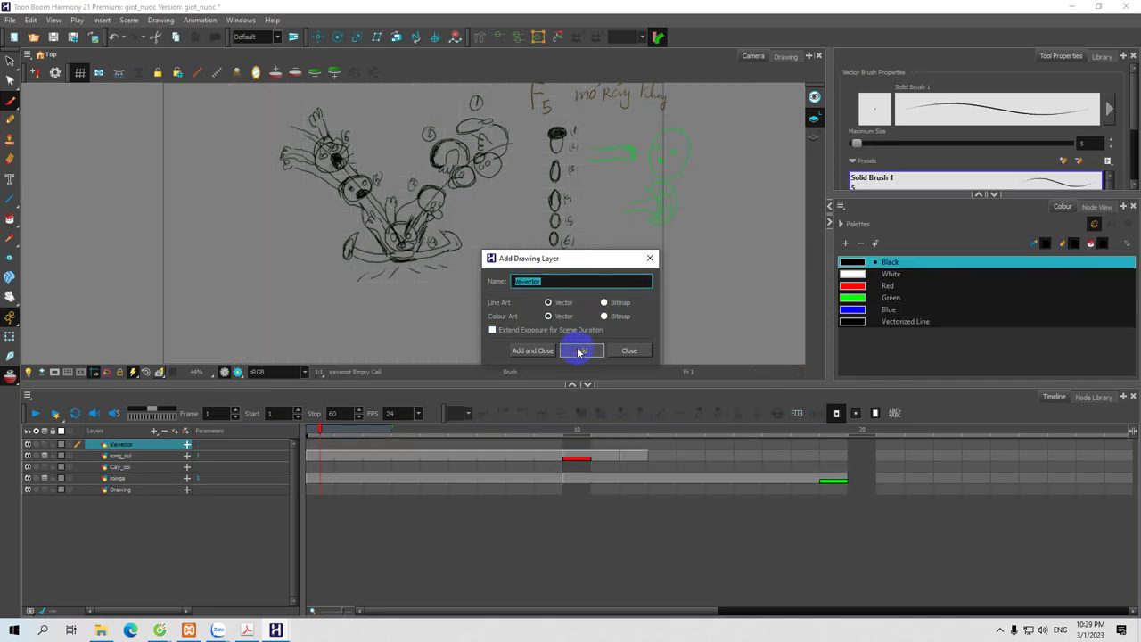
left_click(637, 353)
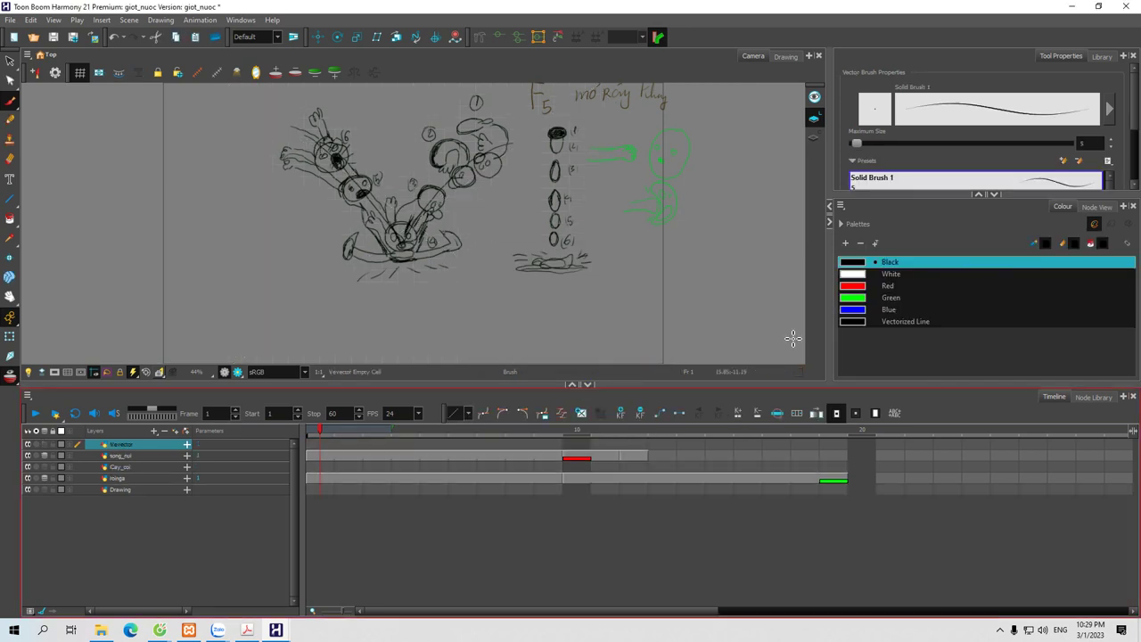
Step: Add a colour swatch to the palette, set it to pink with RGB 189, 120, 171, and name it mau 1
left_click(853, 263)
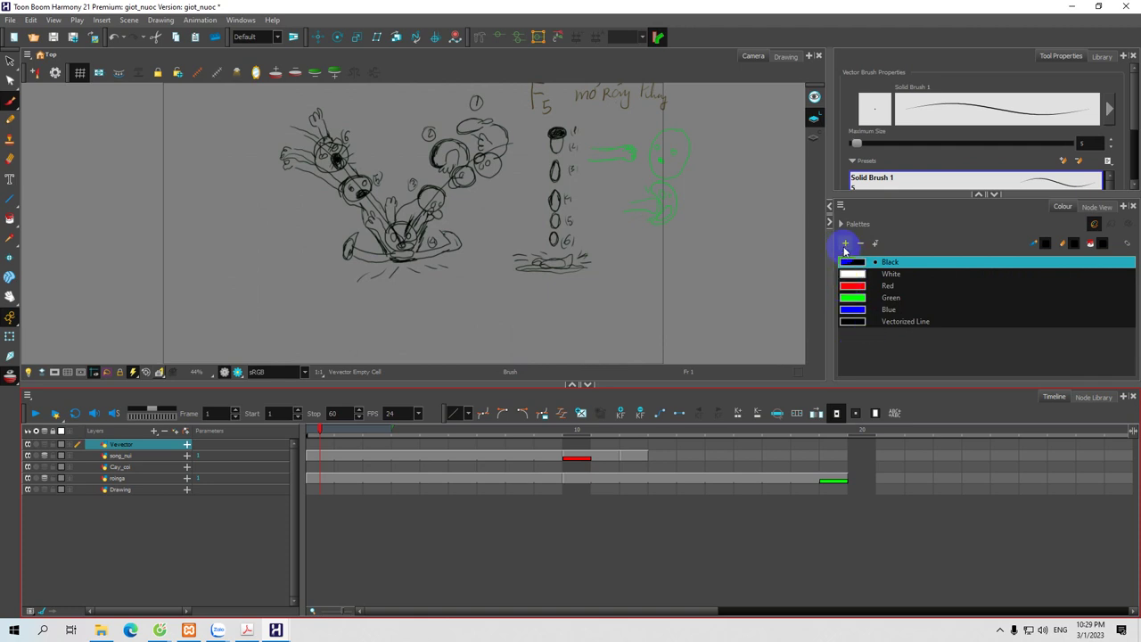
left_click(846, 243)
double_click(853, 334)
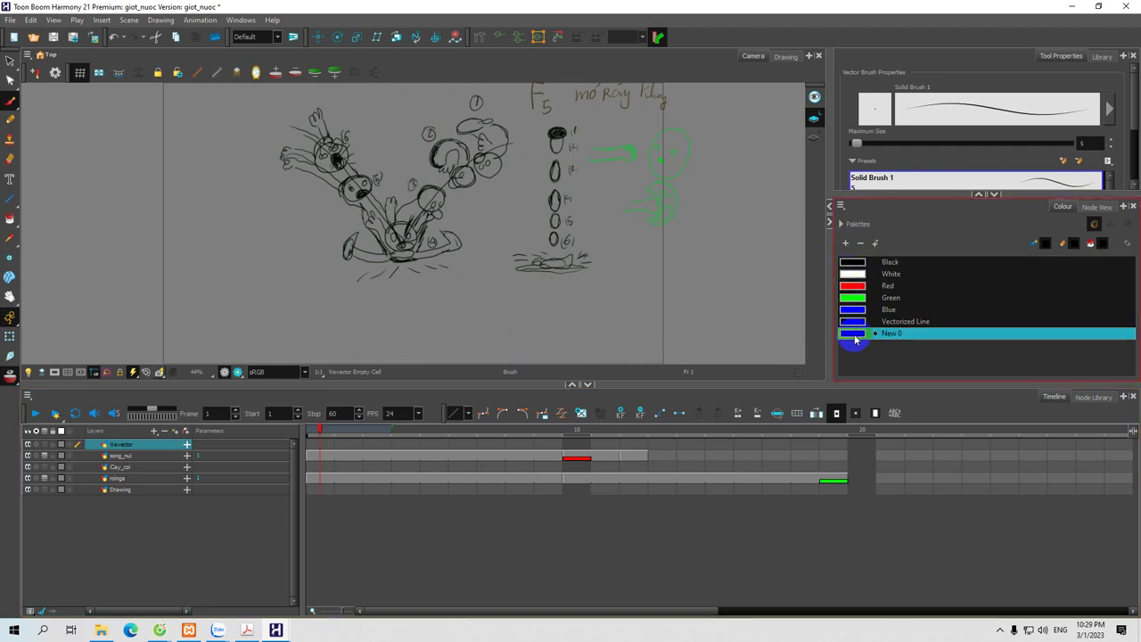
left_click(620, 215)
left_click_drag(583, 194, 344, 85)
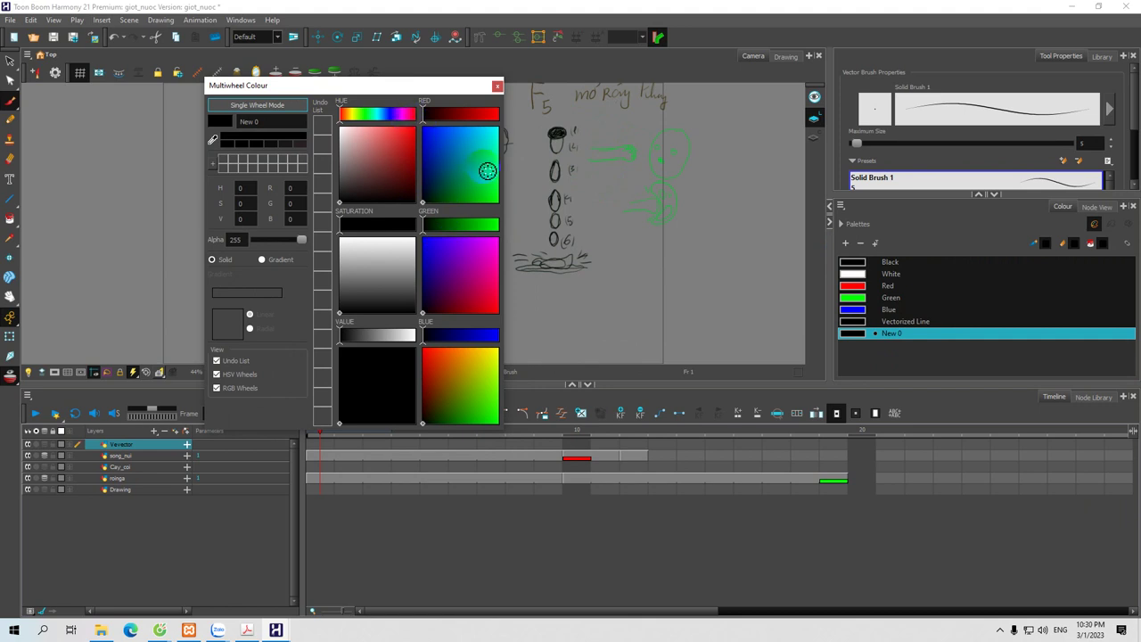
left_click(462, 189)
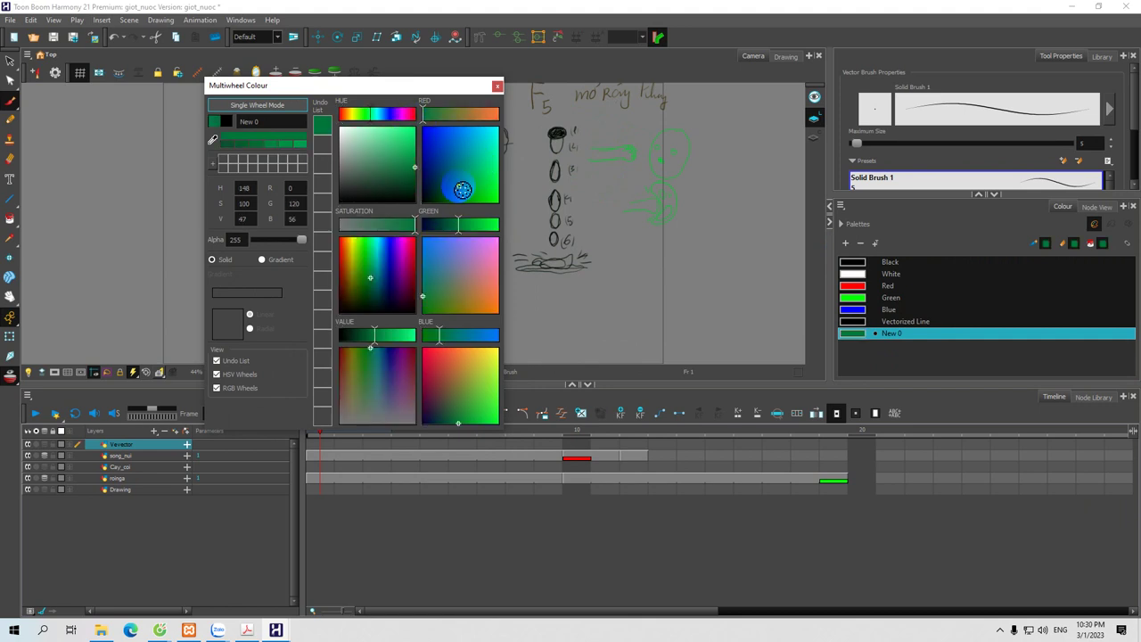
left_click(482, 267)
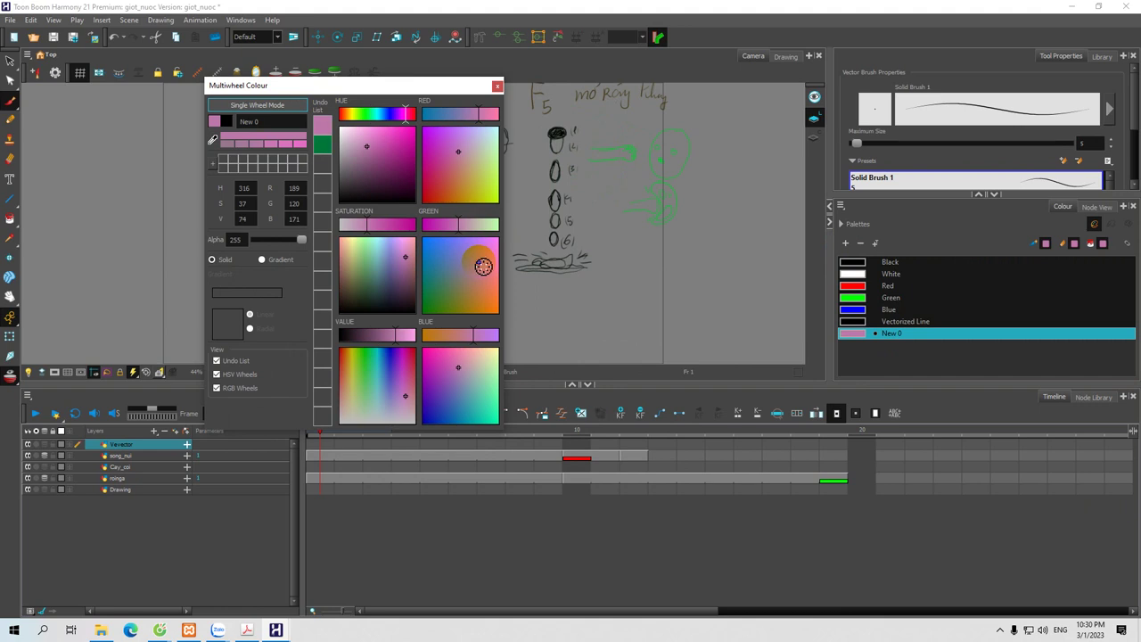
left_click(264, 117)
left_click(217, 122)
type("mau 1")
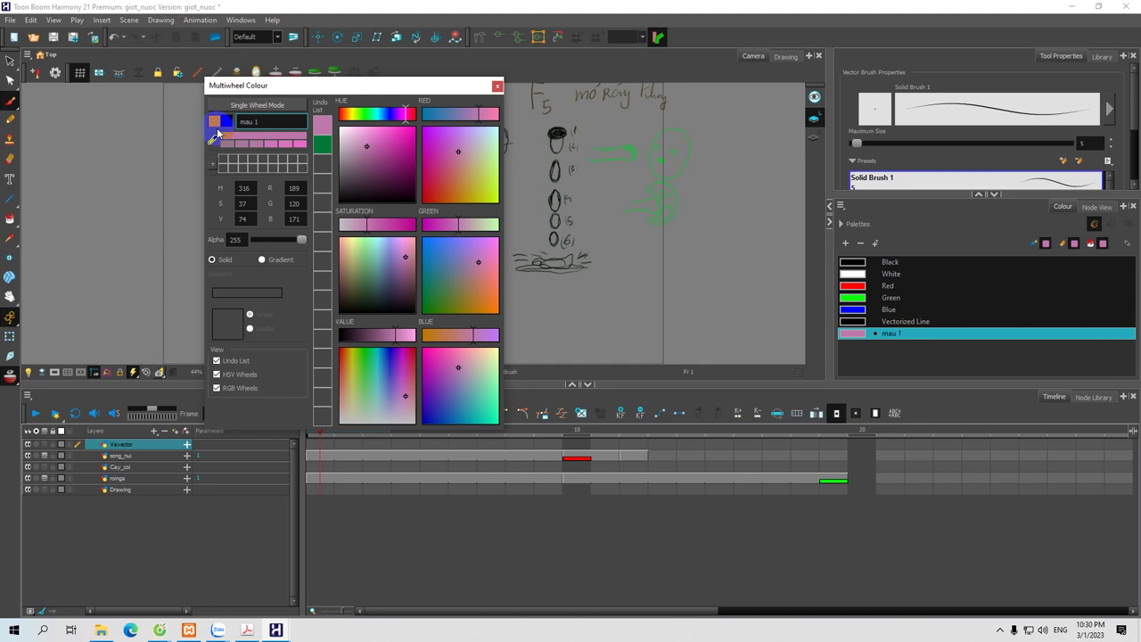
Step: Add a muted reddish-brown swatch below mau 1 with RGB 155, 120, 108
left_click(842, 333)
left_click(847, 245)
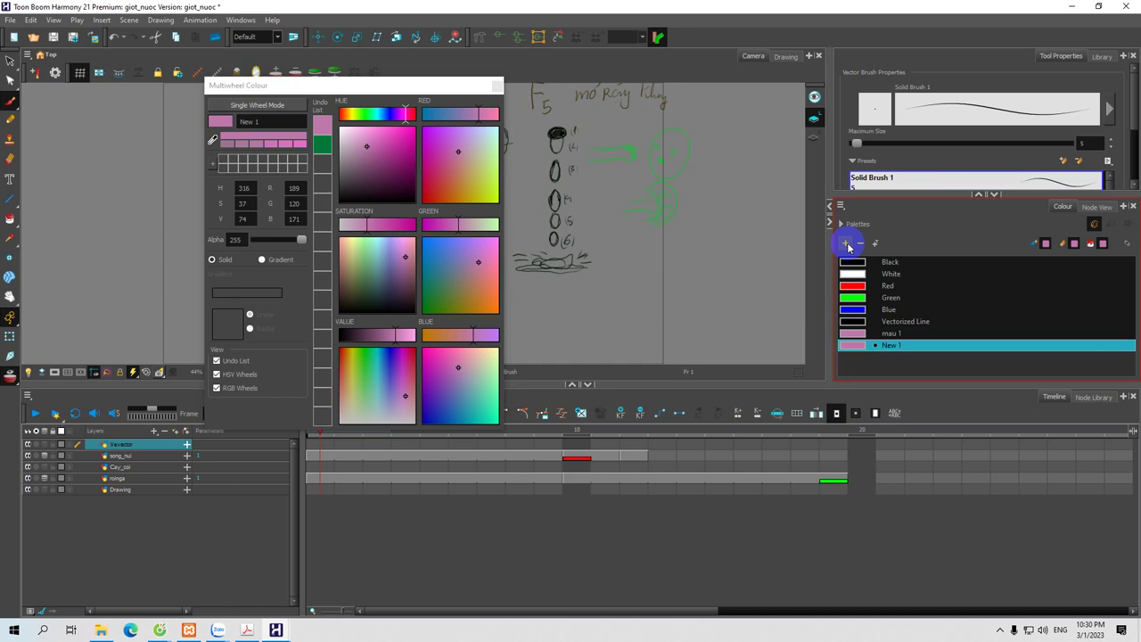
left_click(853, 343)
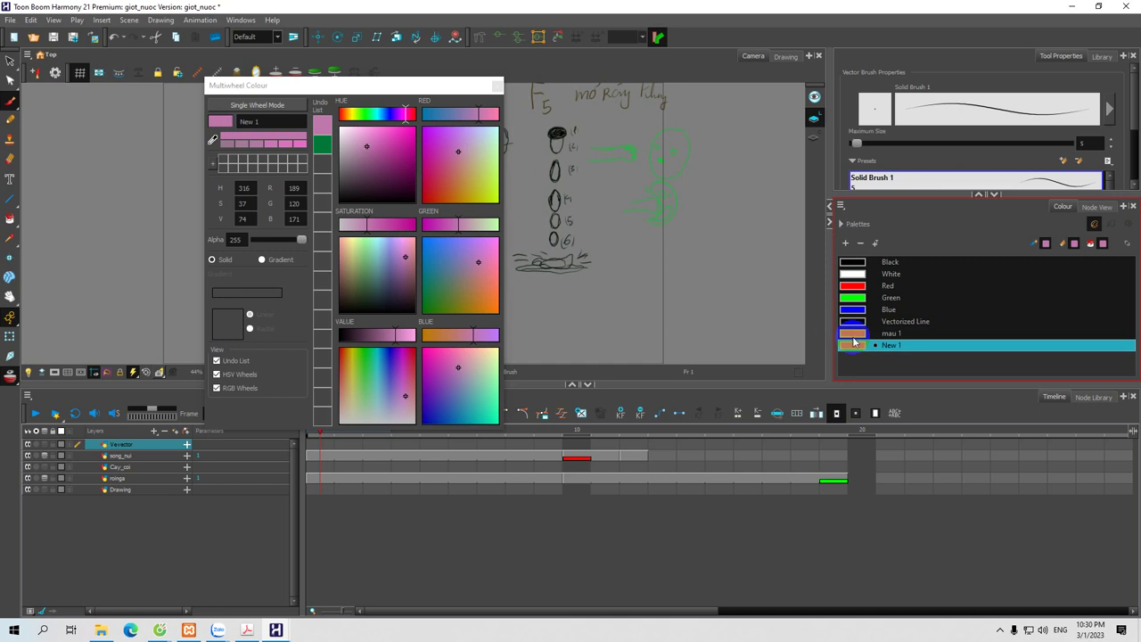
left_click(478, 280)
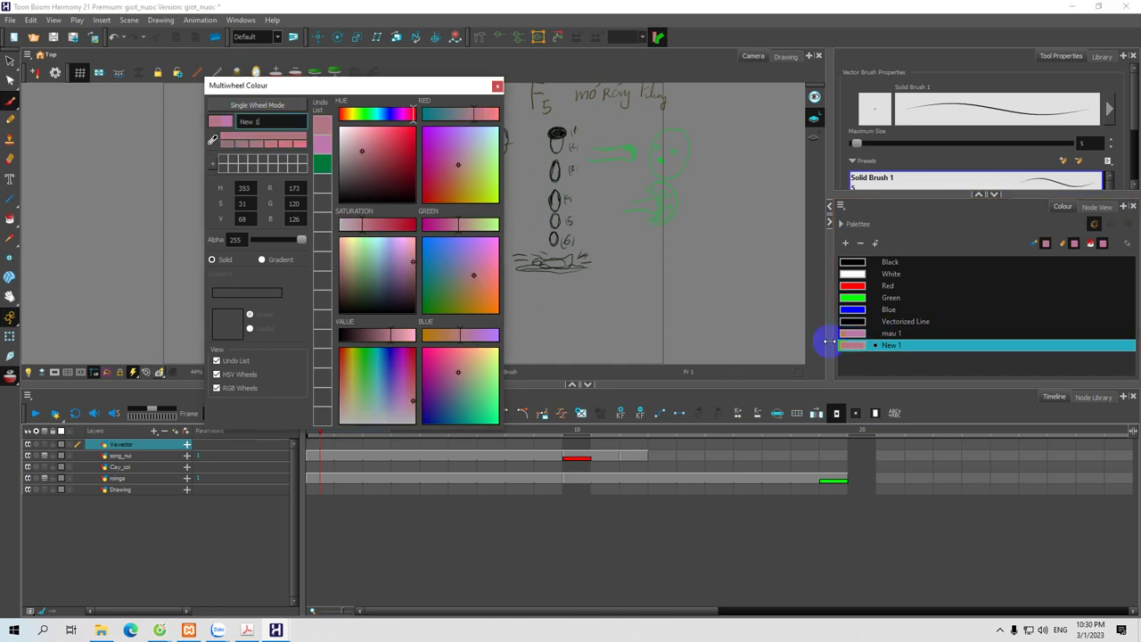
left_click(468, 280)
left_click(863, 349)
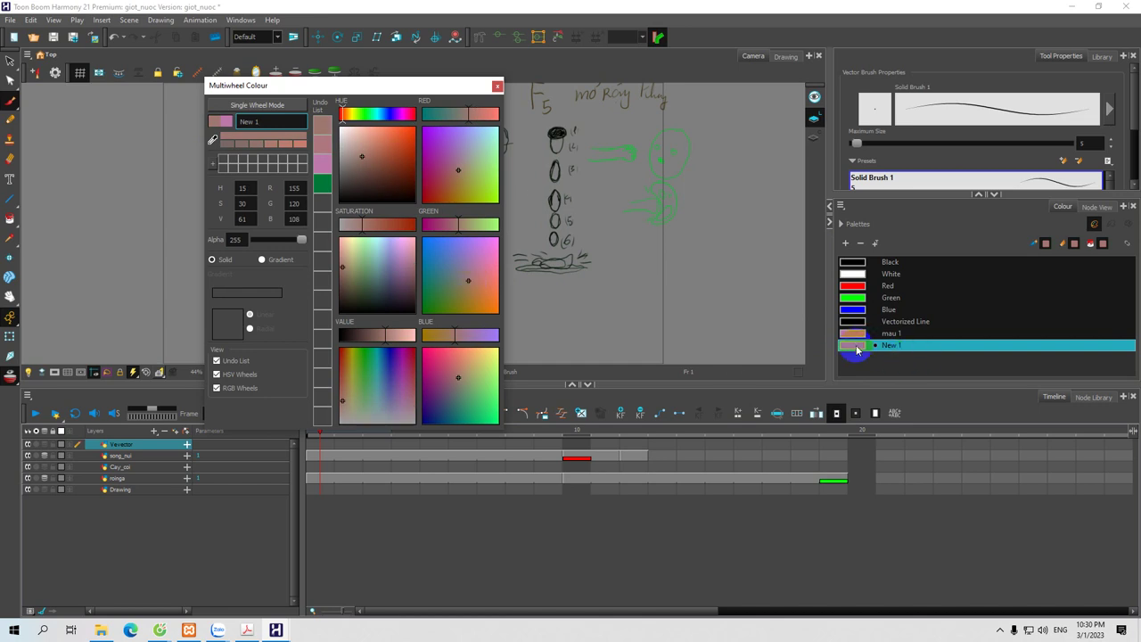
Step: Add a light green swatch with RGB 155, 193, 114 and a medium green swatch with RGB 74, 173, 108
left_click(846, 242)
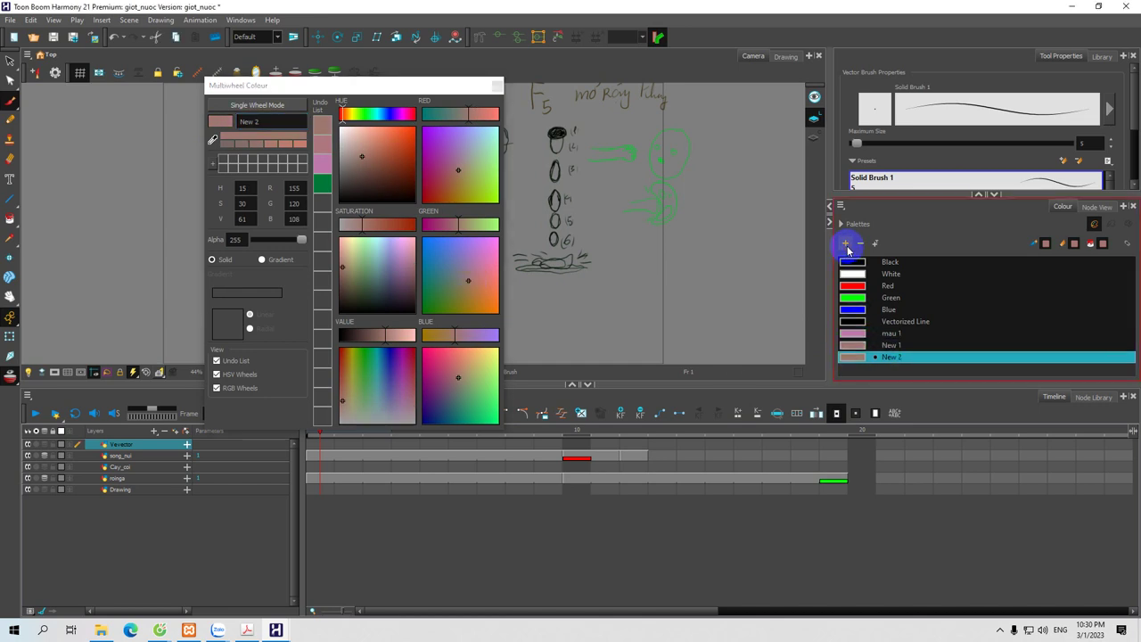
left_click(480, 167)
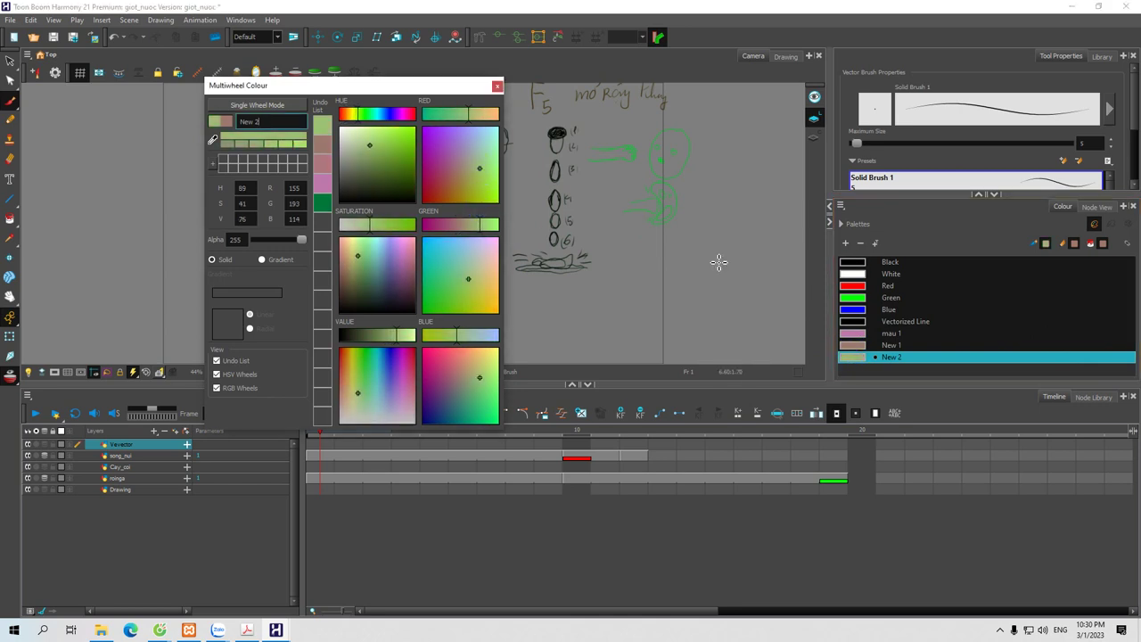
left_click(847, 242)
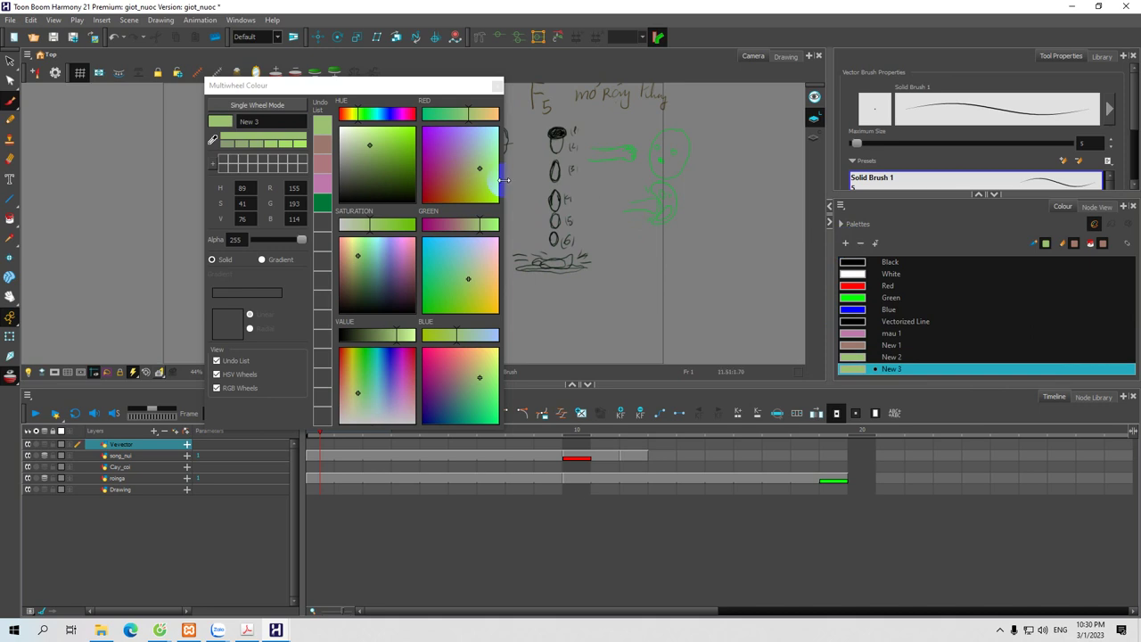
left_click(482, 393)
left_click_drag(482, 393, 474, 401)
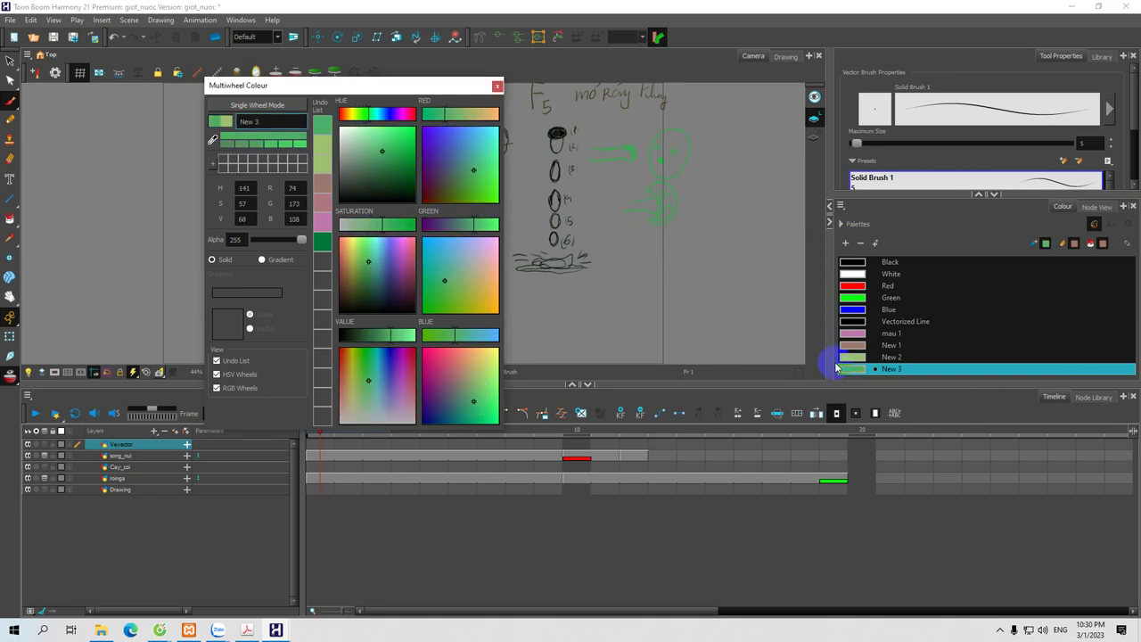
Step: Add a medium green swatch with RGB 66, 175, 108 and a dark green swatch with RGB 28, 92, 51
left_click(846, 243)
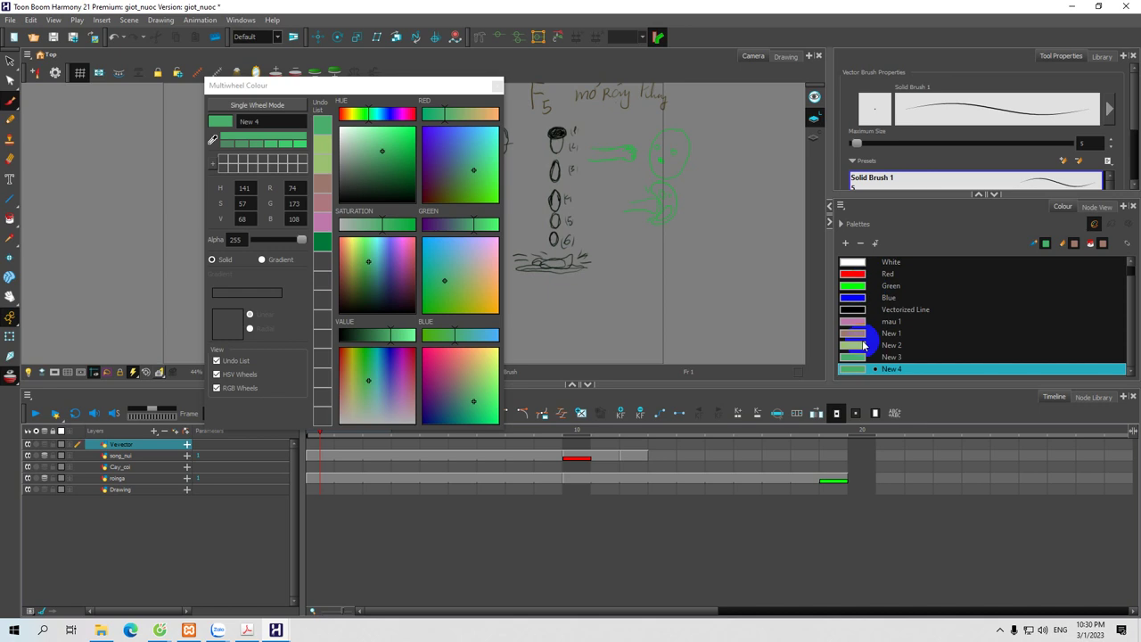
left_click(478, 406)
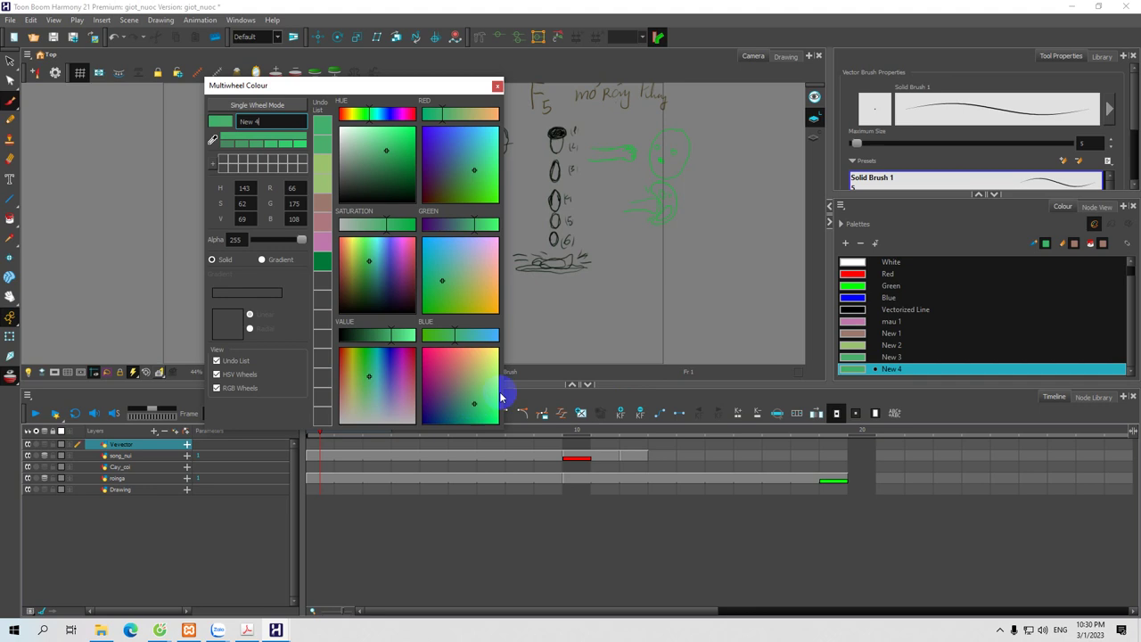
left_click(845, 243)
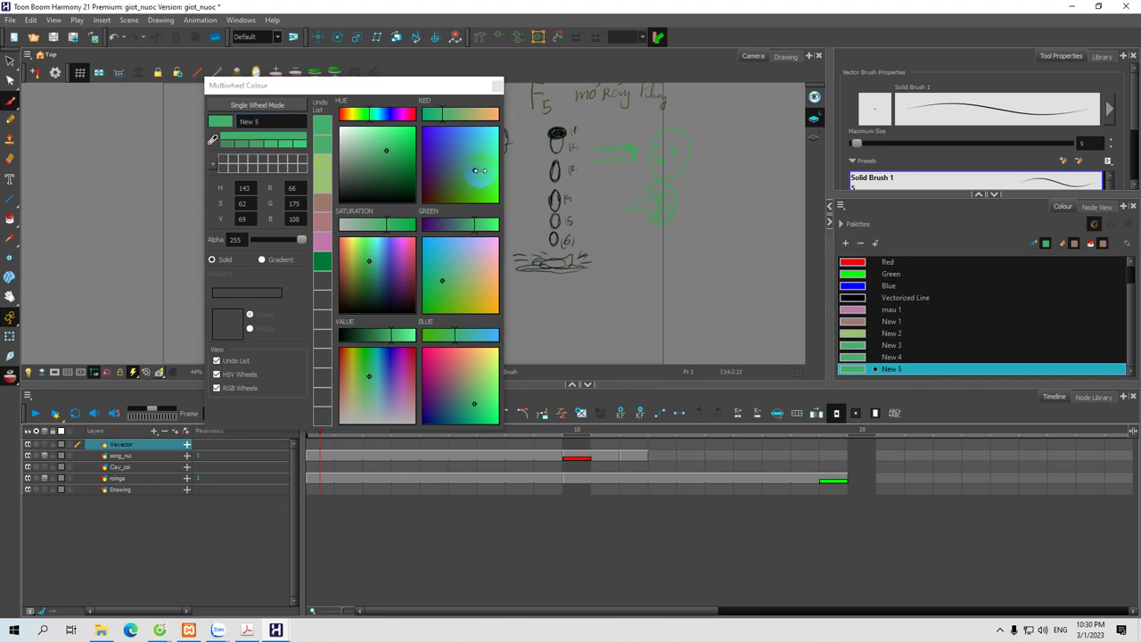
left_click_drag(393, 156, 391, 175)
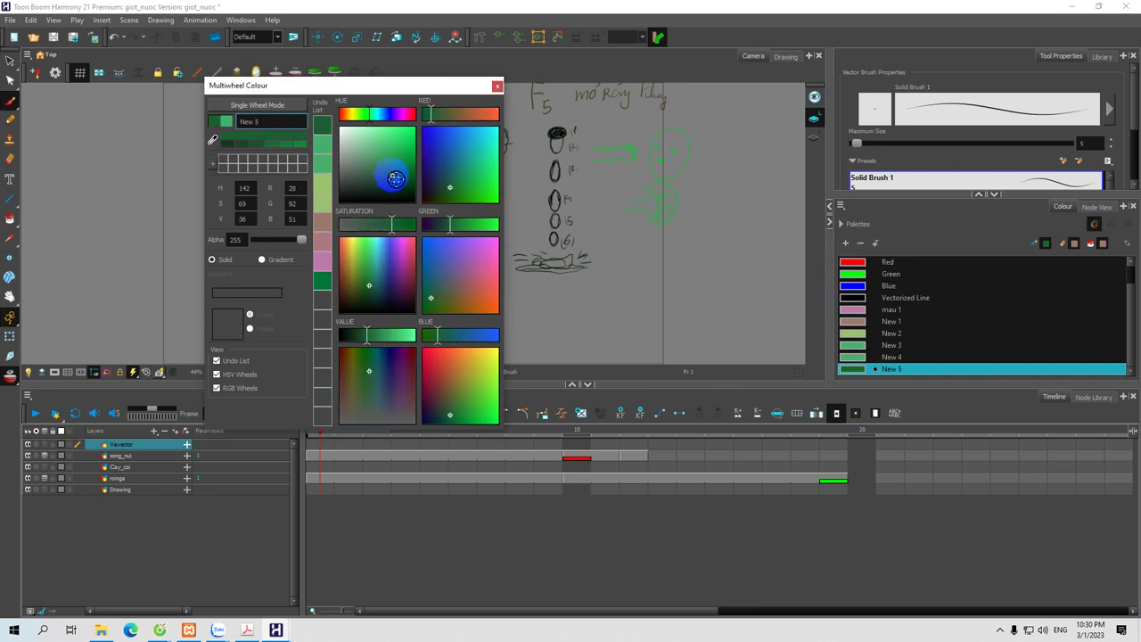
Step: Add a brown swatch with RGB 131, 92, 50 and a light peach swatch with RGB 231, 191, 155
left_click(846, 242)
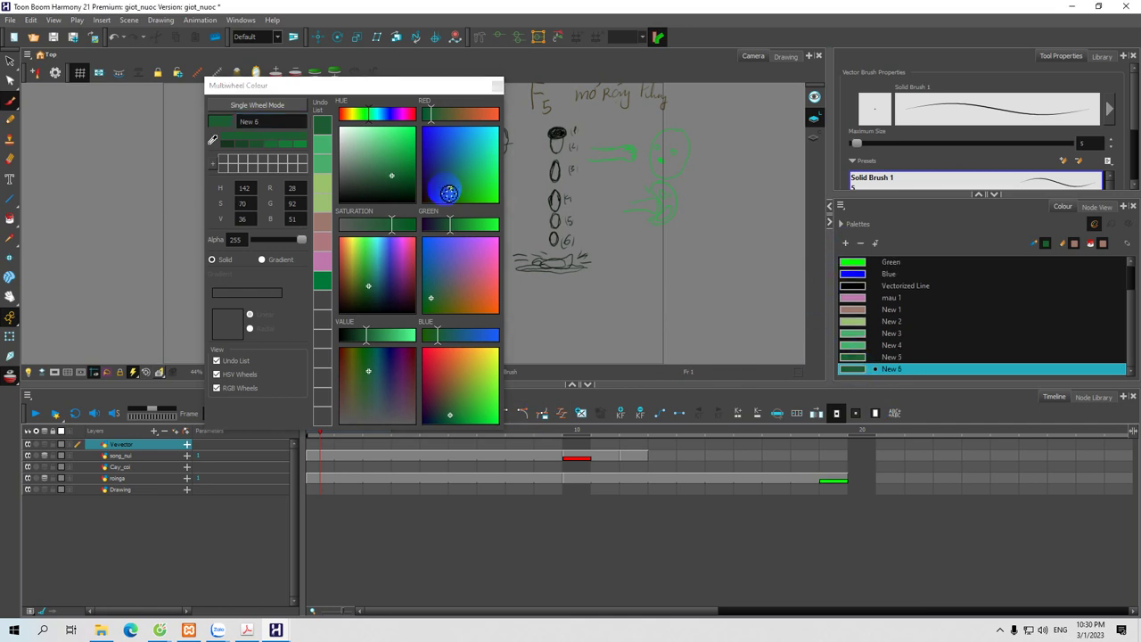
left_click_drag(434, 109, 461, 110)
left_click(845, 243)
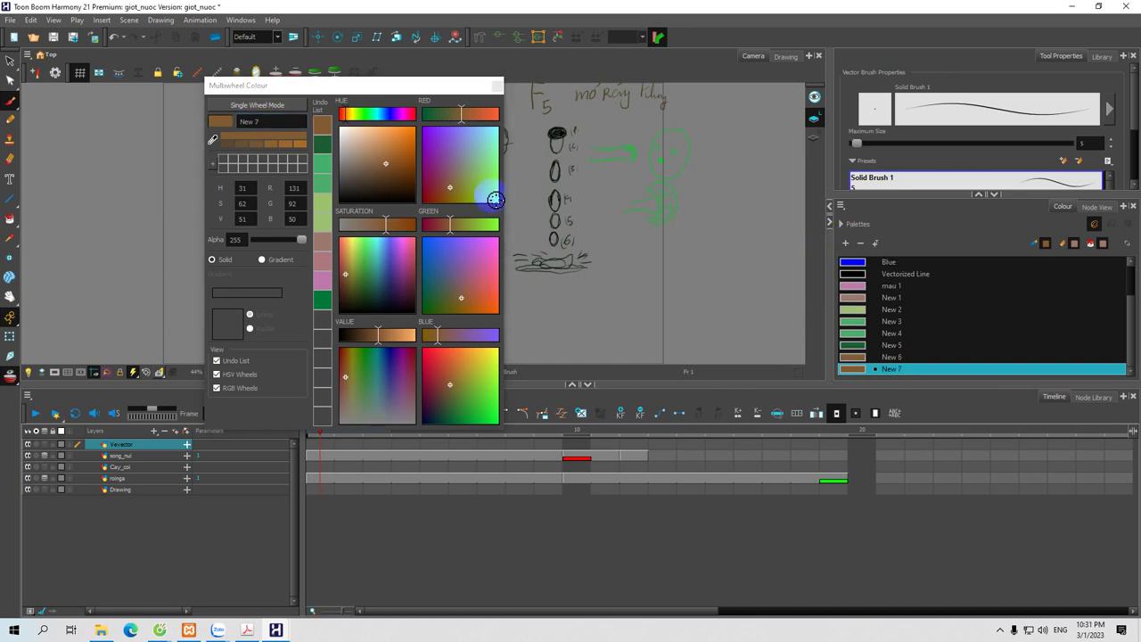
left_click(372, 137)
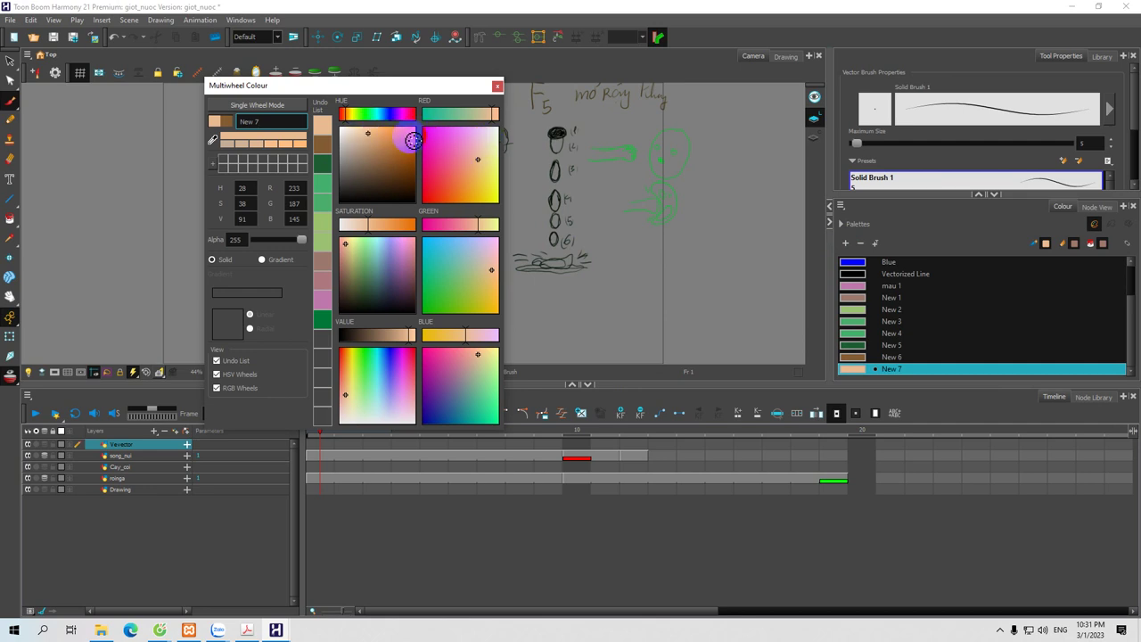
left_click(364, 132)
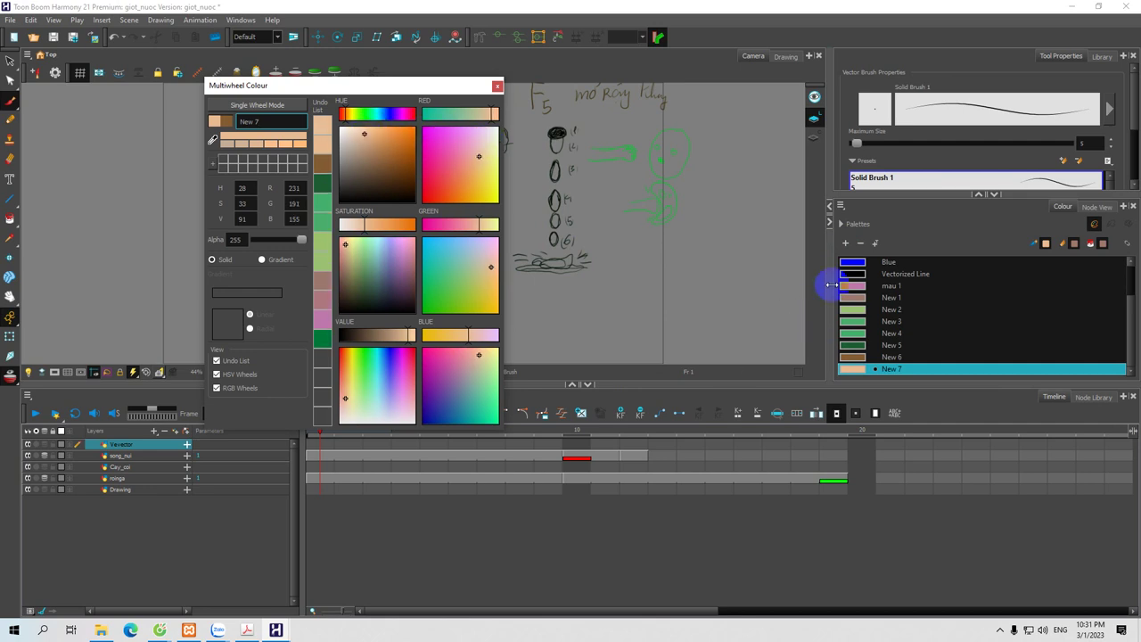
Step: Add a tan swatch with RGB 191, 147, 108 and an orange swatch with RGB 195, 115, 56
left_click(845, 243)
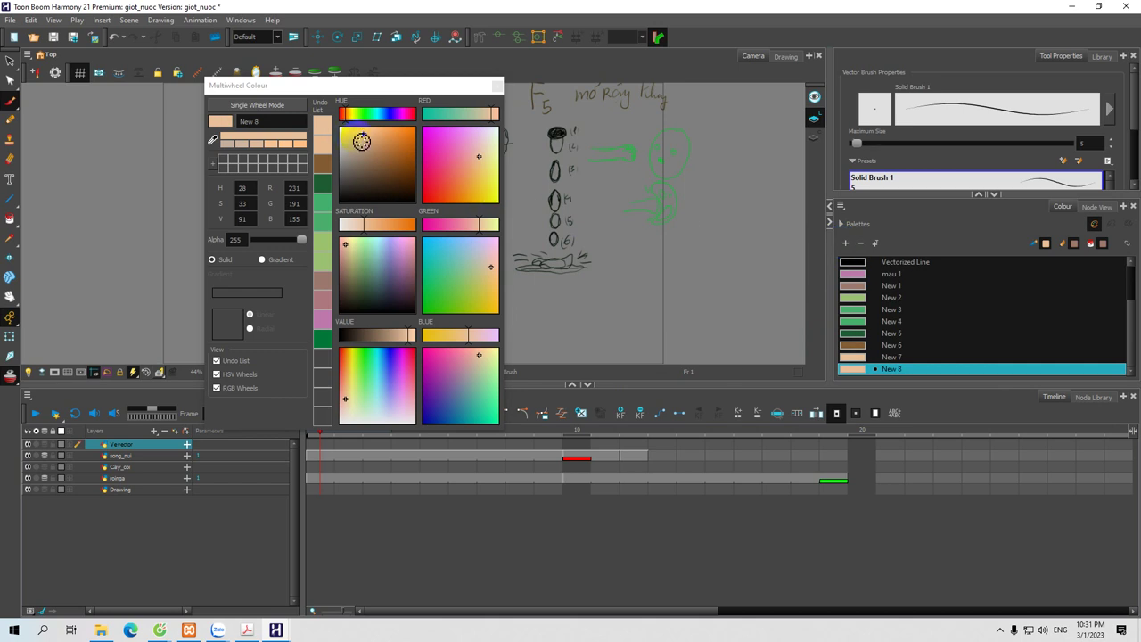
left_click_drag(369, 135, 376, 149)
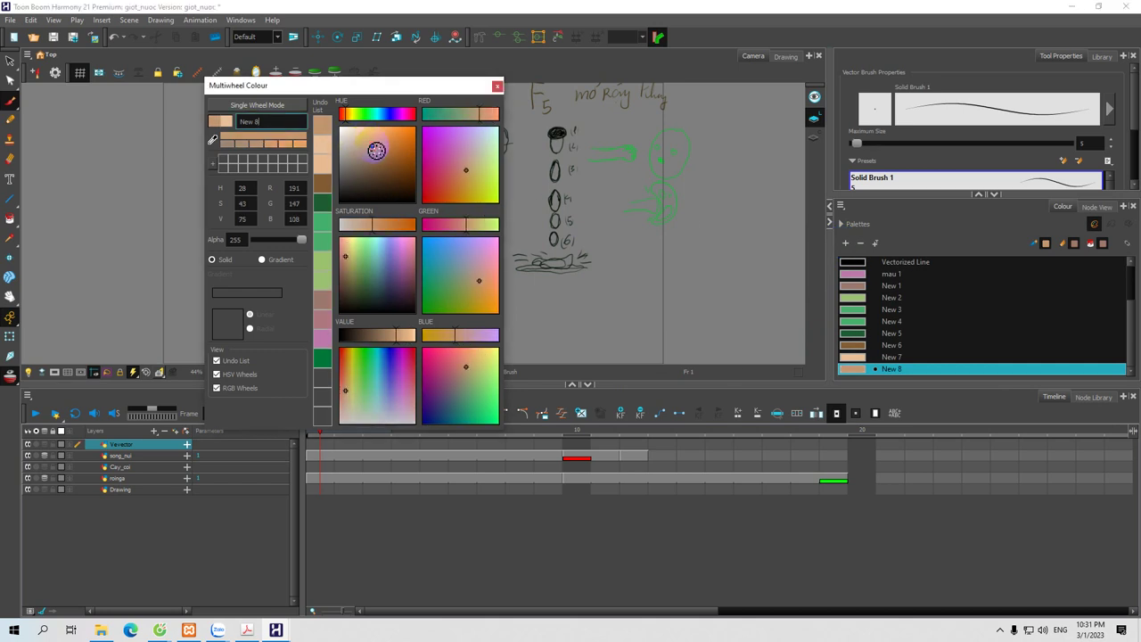
left_click(846, 242)
left_click_drag(378, 151, 392, 144)
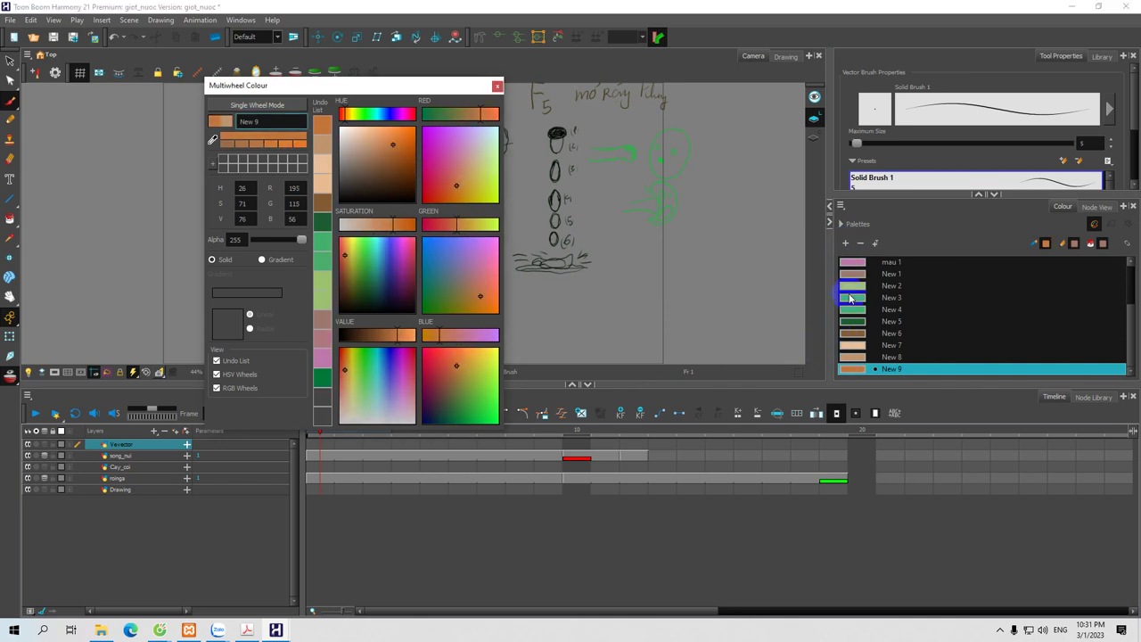
Step: Add a brown swatch with RGB 163, 108, 74 and a darker brown swatch with RGB 145, 87, 52
left_click(847, 249)
left_click(394, 148)
left_click_drag(395, 149, 380, 155)
left_click(848, 249)
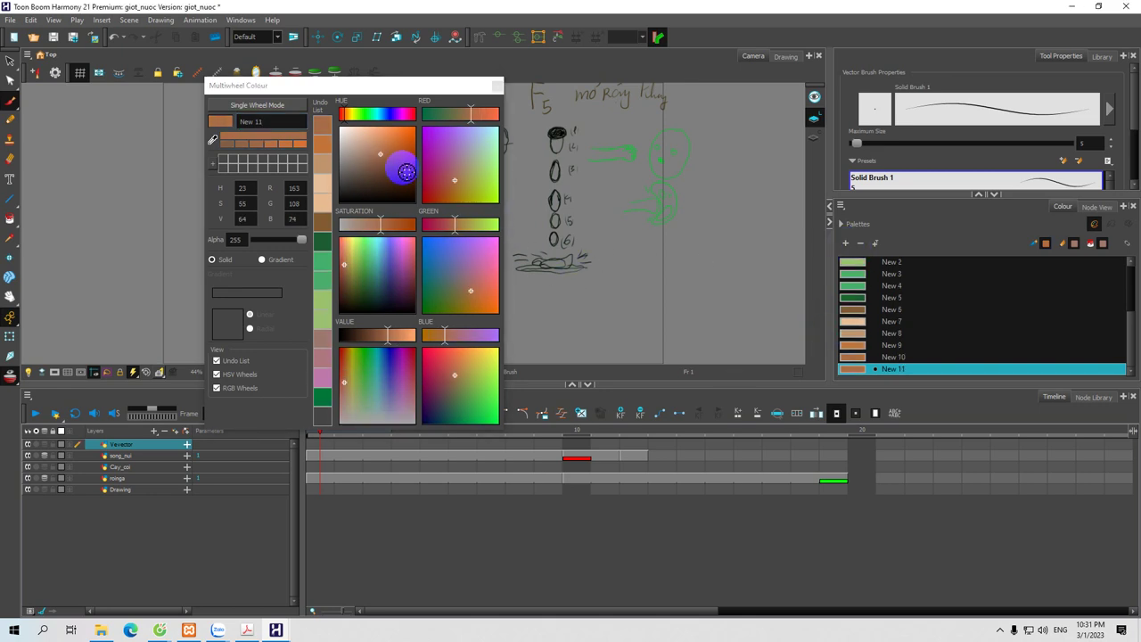
left_click_drag(377, 158, 387, 159)
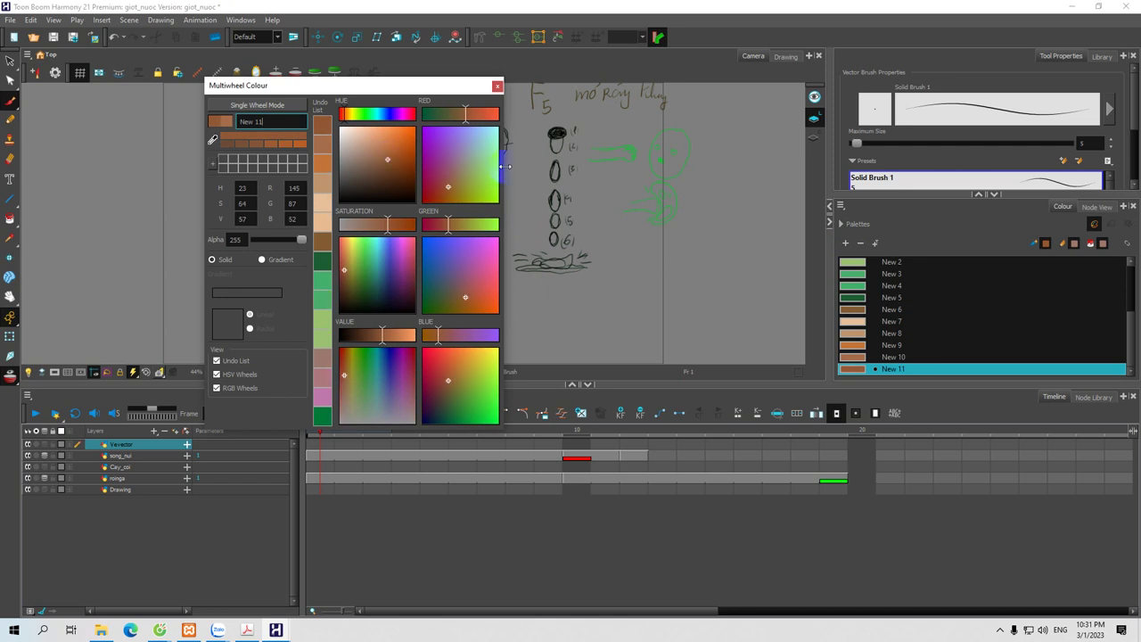
Step: Add one more brown swatch with RGB 145, 87, 52, then widen the palette area and close the colour editor
left_click(847, 244)
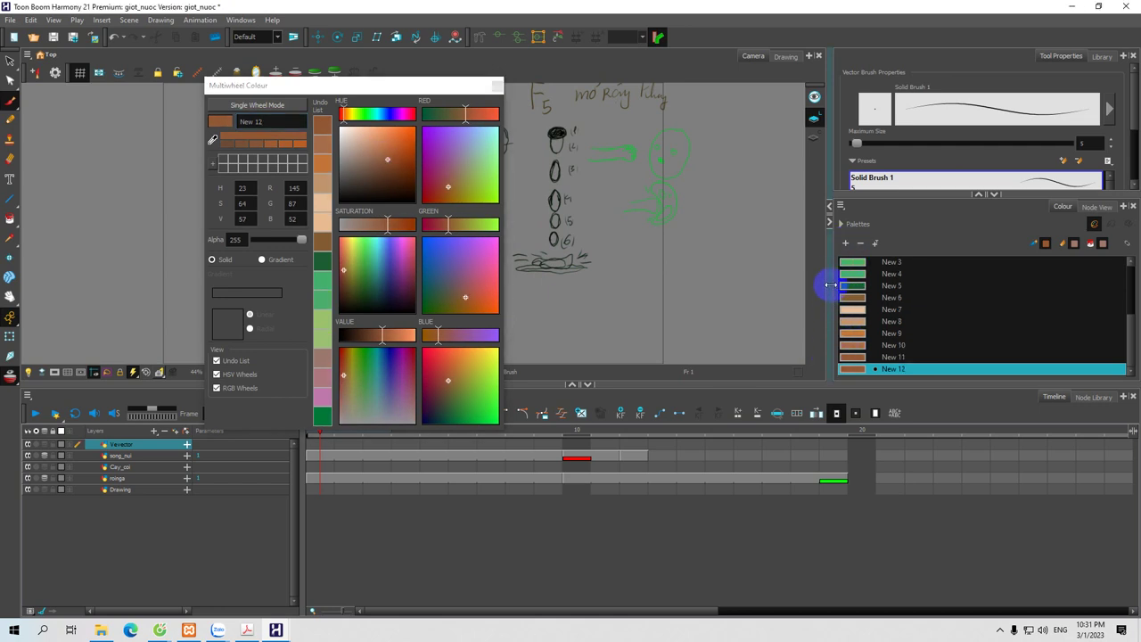
left_click_drag(830, 285, 770, 287)
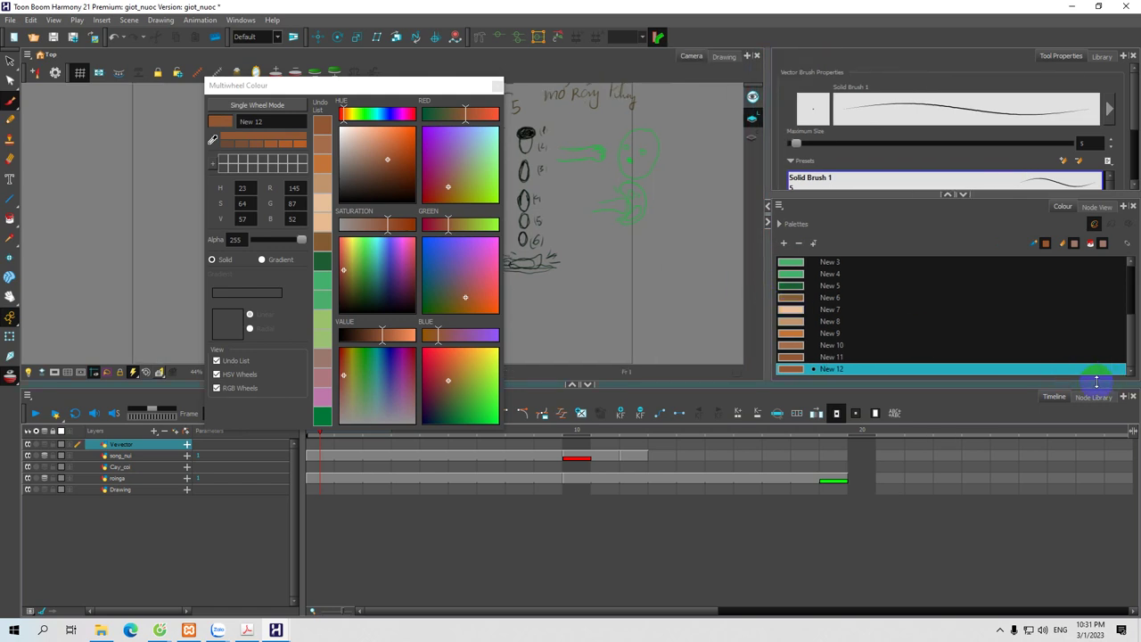
left_click(497, 85)
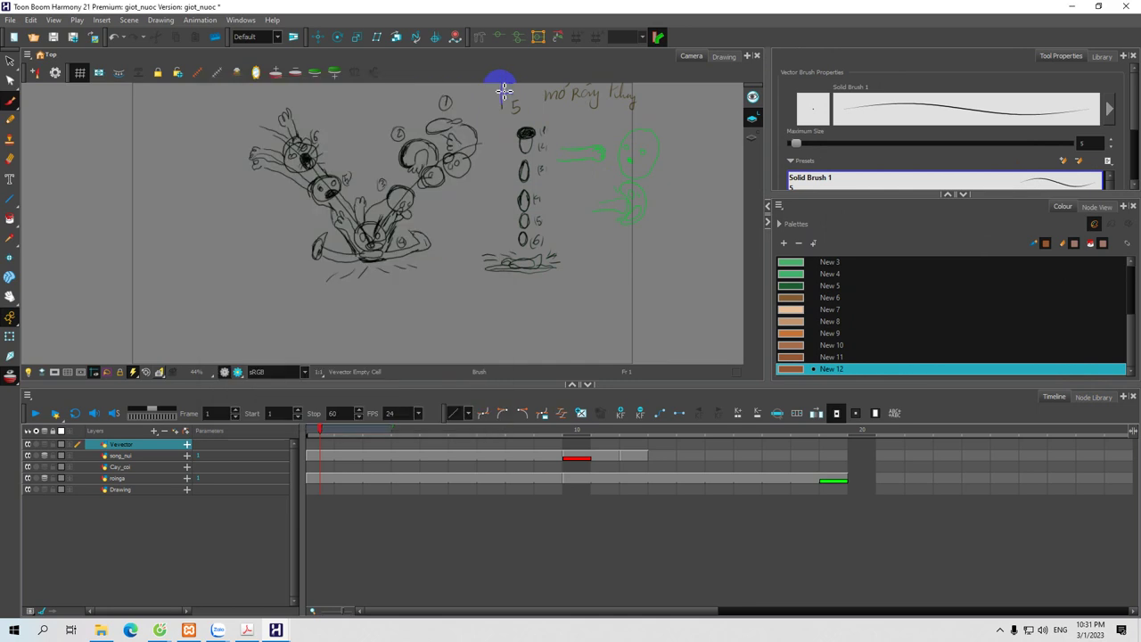
Step: Close the Timeline view and restore it beside the Node Library
left_click(241, 20)
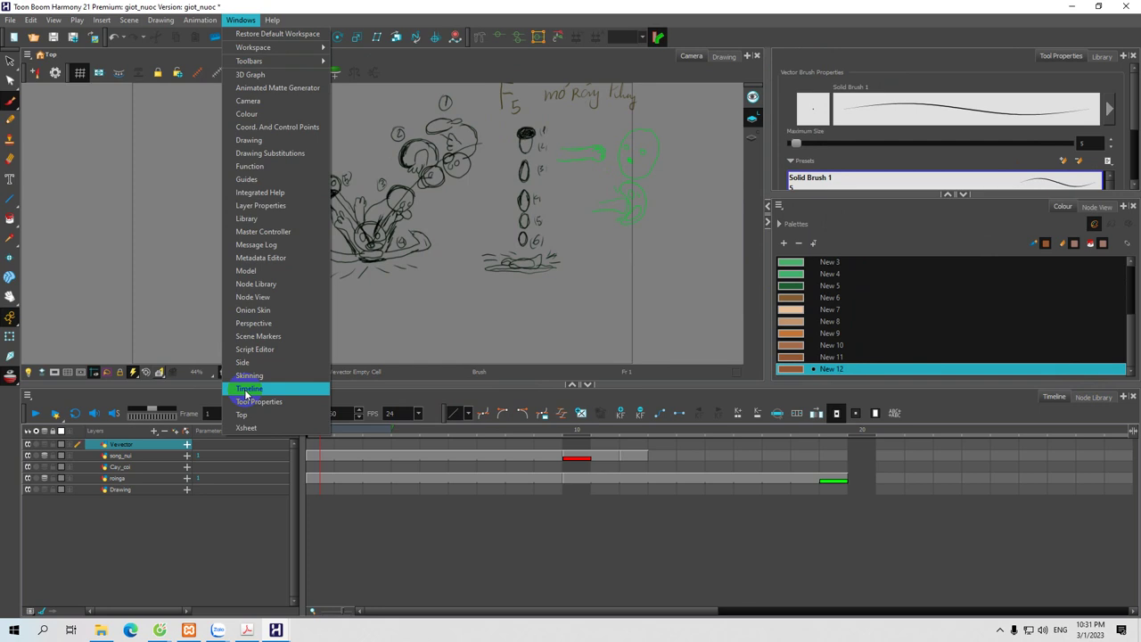
left_click(1133, 396)
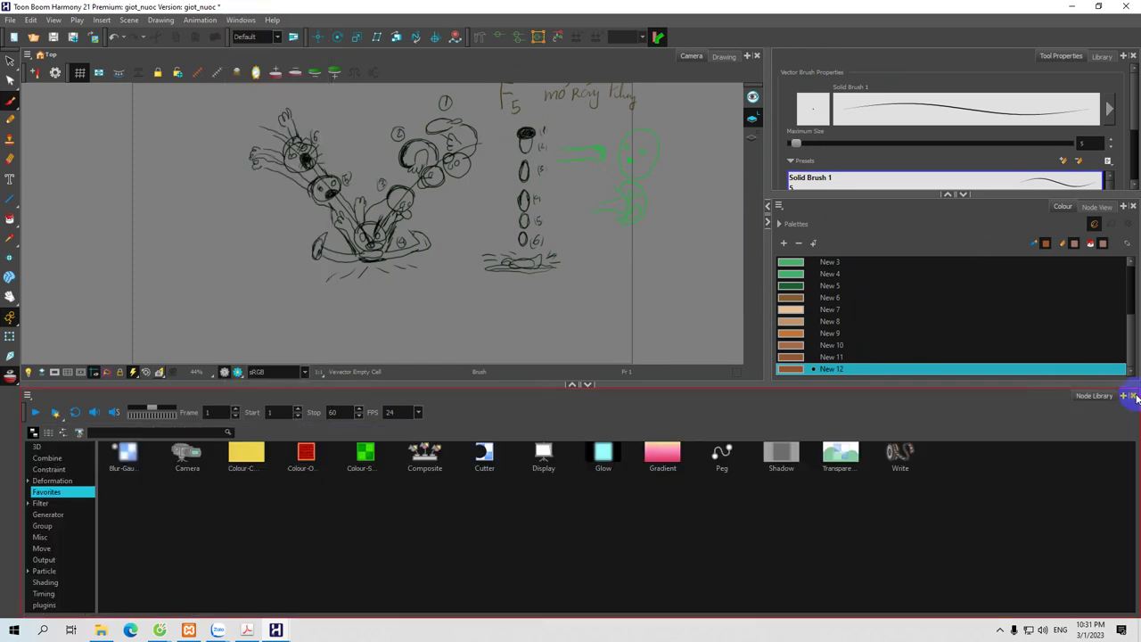
left_click(241, 20)
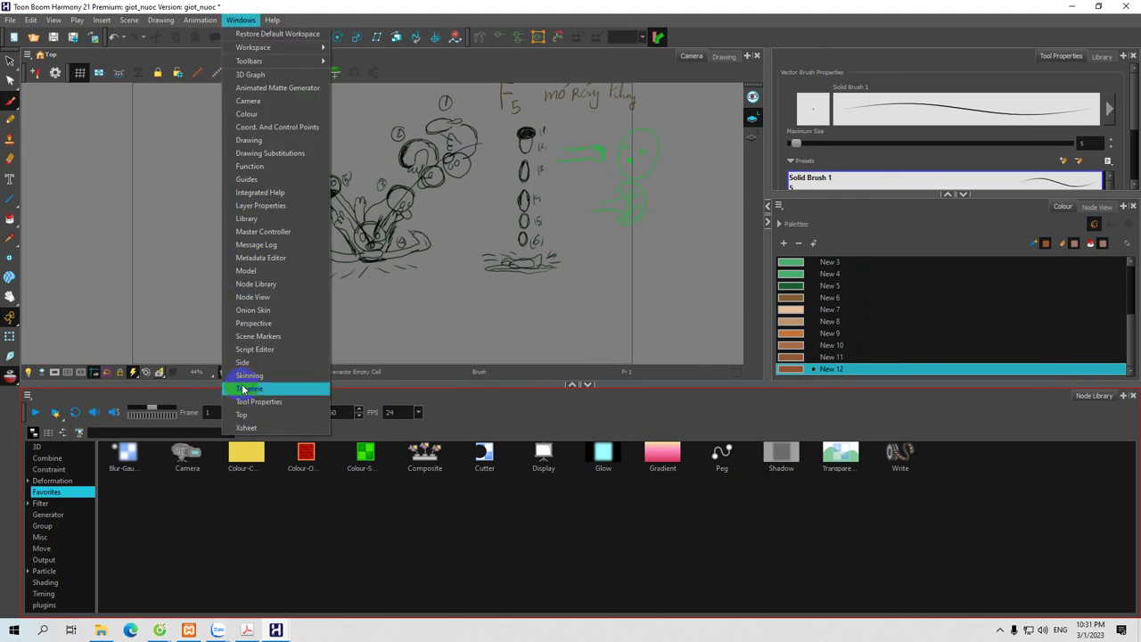
left_click(245, 390)
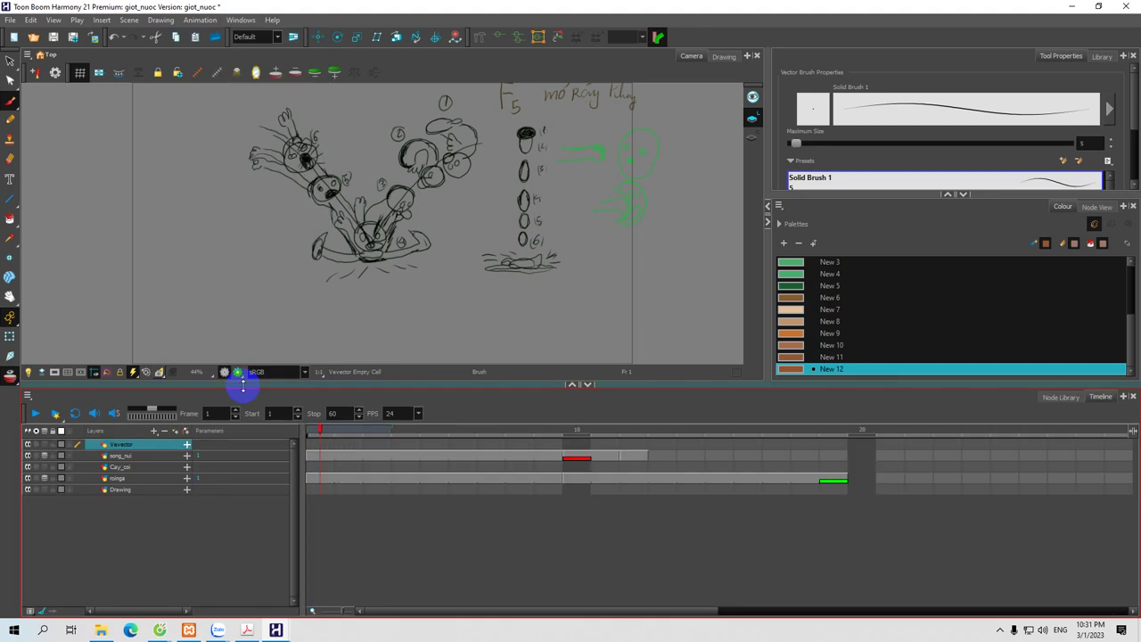
Step: Open the Xsheet view in a floating window and make it taller to show more frames
left_click(242, 20)
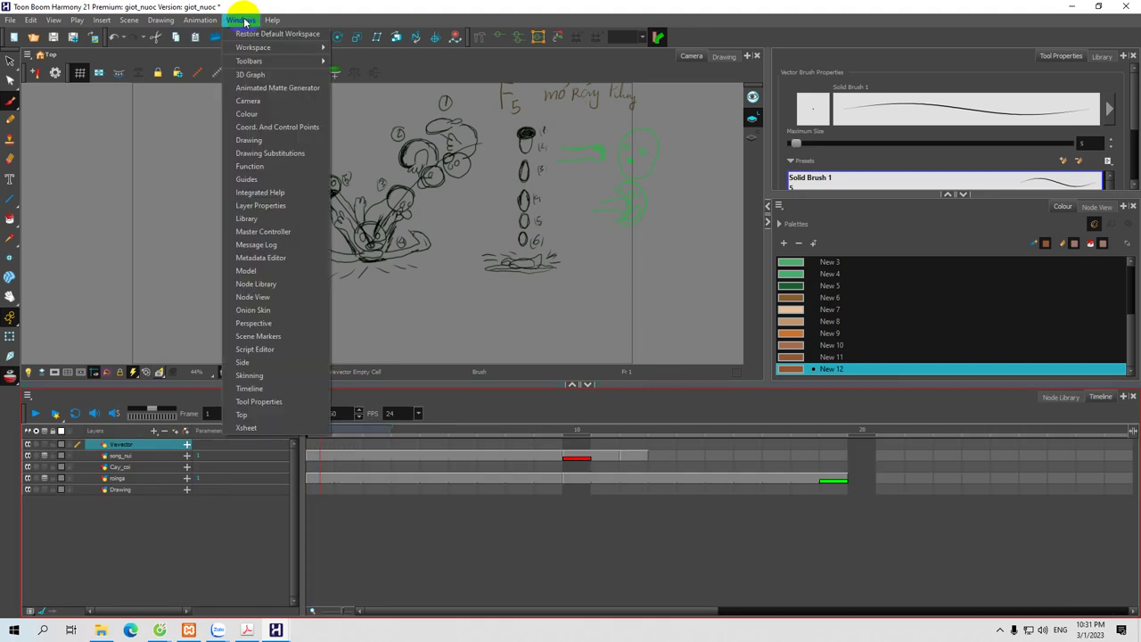
left_click(244, 429)
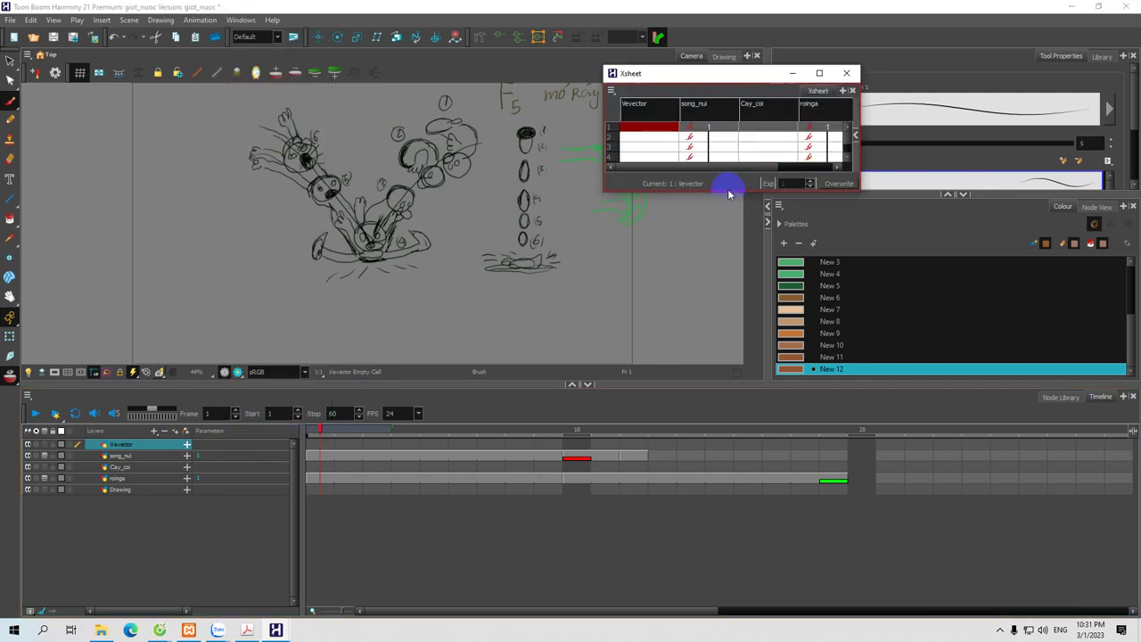
left_click_drag(727, 190, 728, 380)
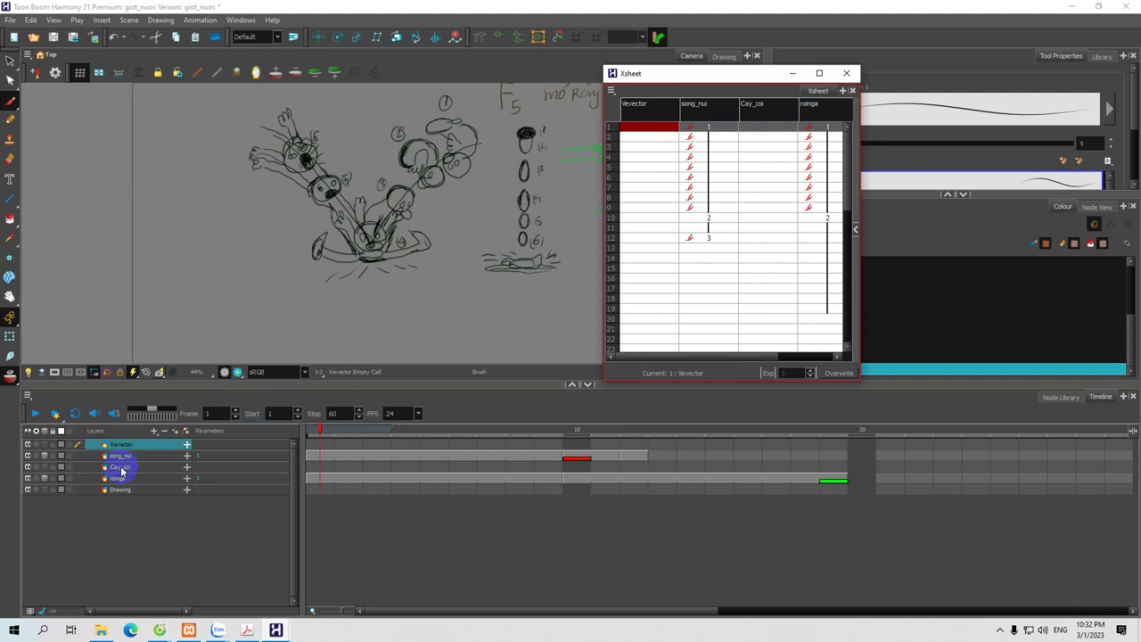
left_click(715, 116)
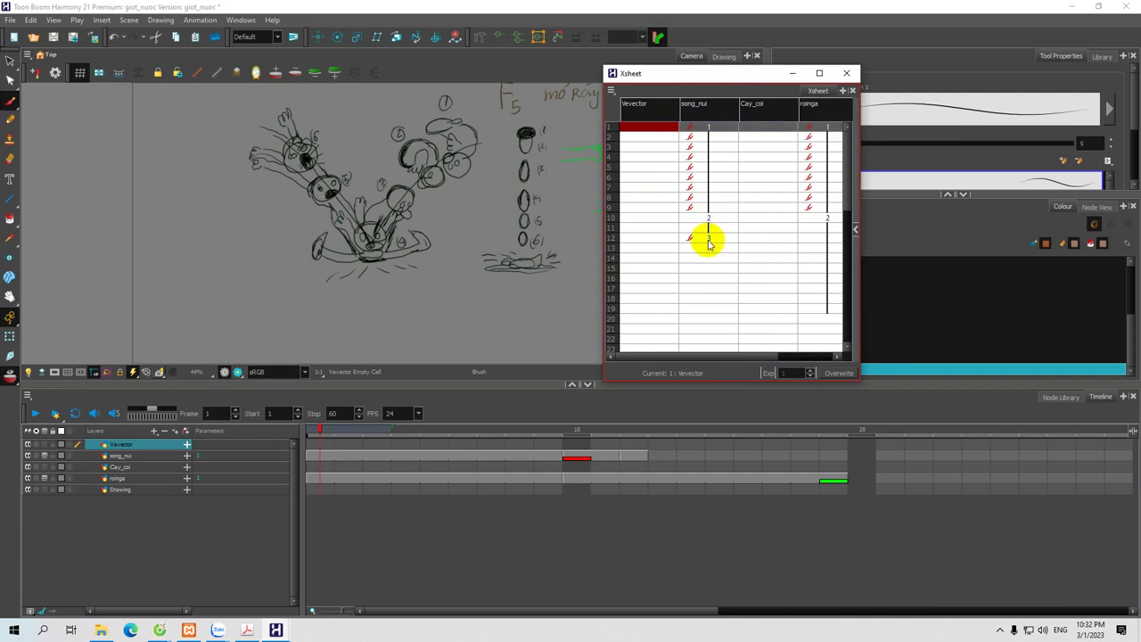
Step: Step through frames 2 to 6 of the song_nui column in the Xsheet and compare with the timeline
left_click(811, 135)
left_click(694, 139)
left_click(691, 140)
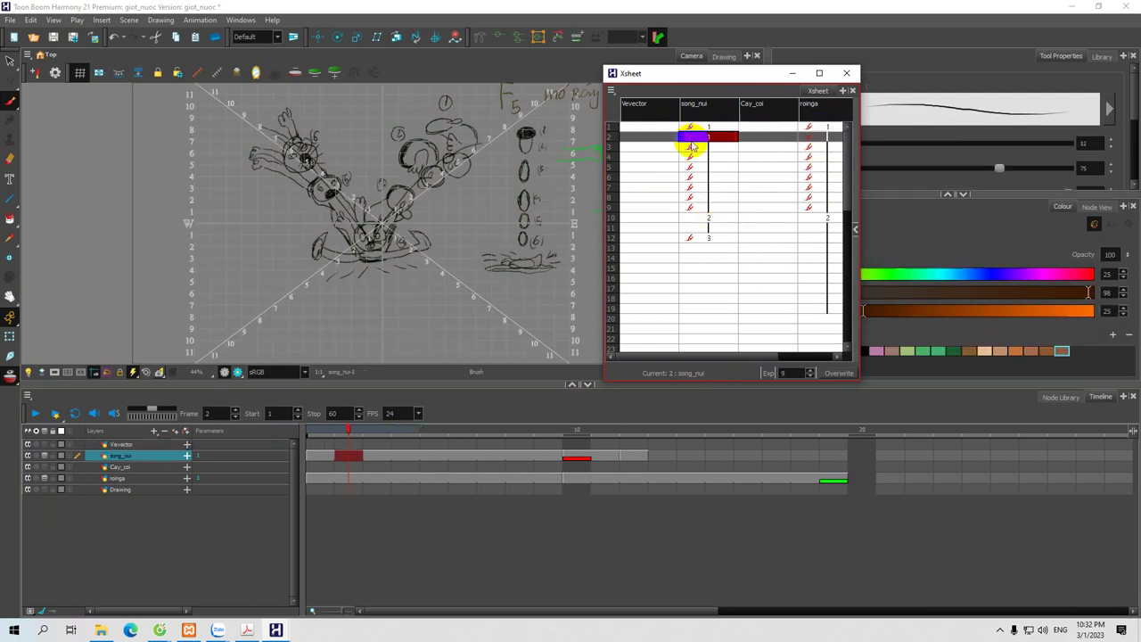
left_click(692, 148)
left_click(695, 158)
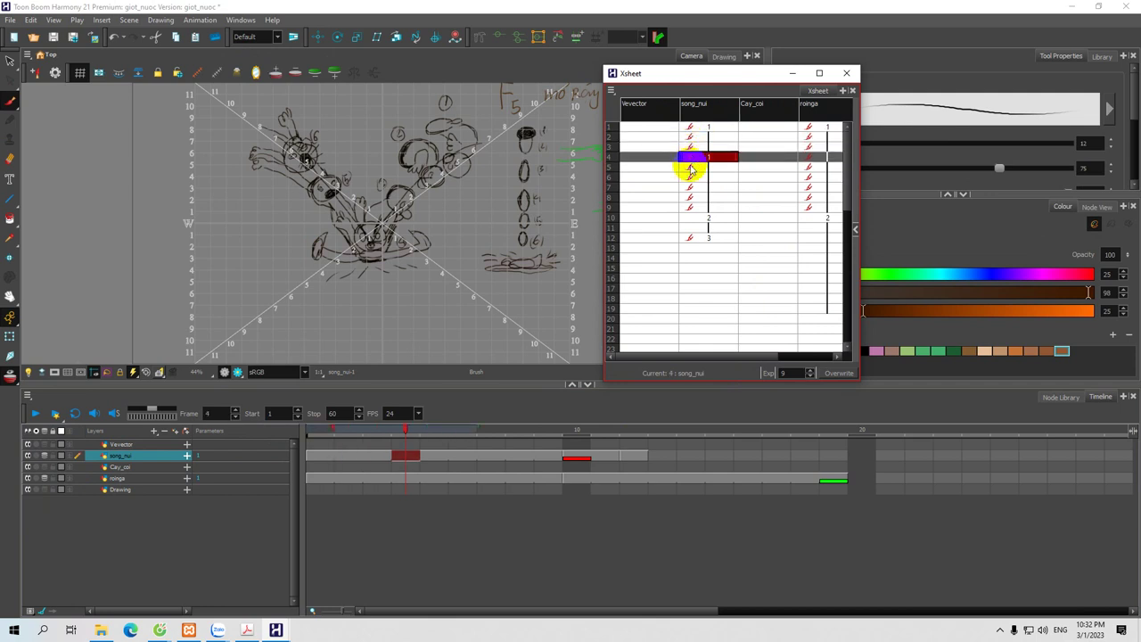
left_click(693, 168)
left_click(692, 177)
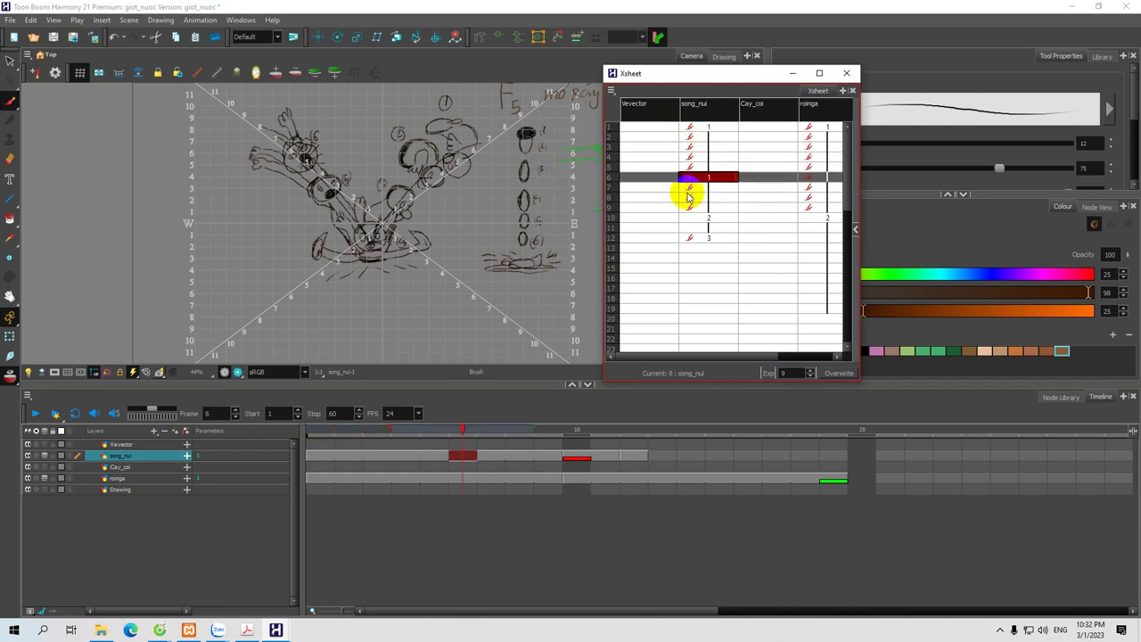
left_click(464, 456)
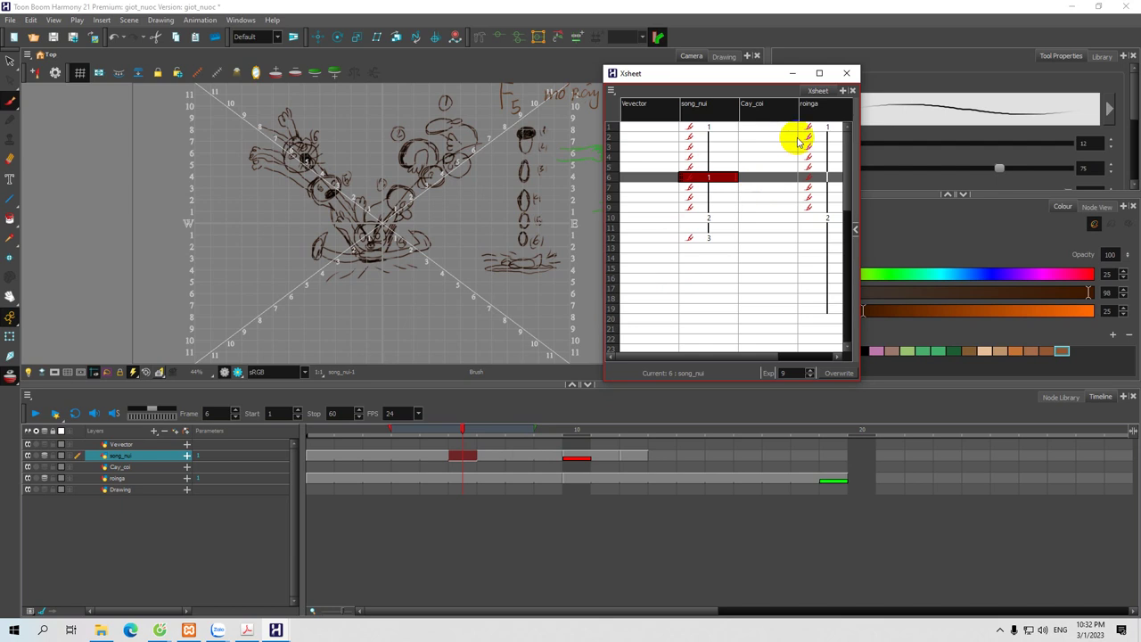
Step: Widen the Xsheet to show all layer columns and select frame 1 of the Vevector and Drawing columns
left_click_drag(861, 124, 1006, 125)
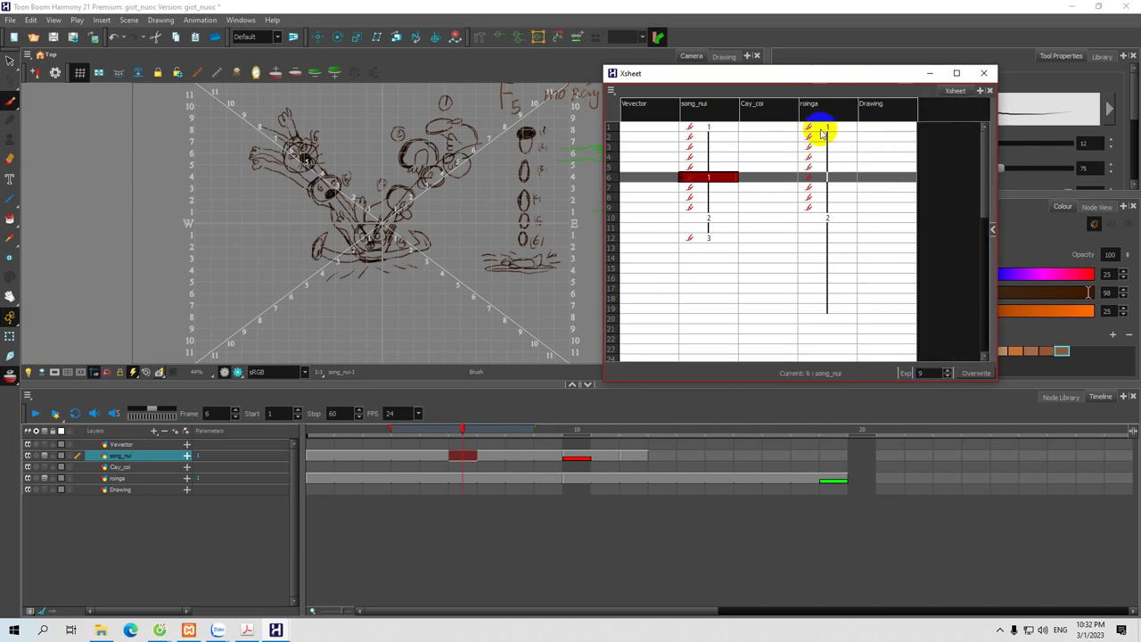
left_click(651, 128)
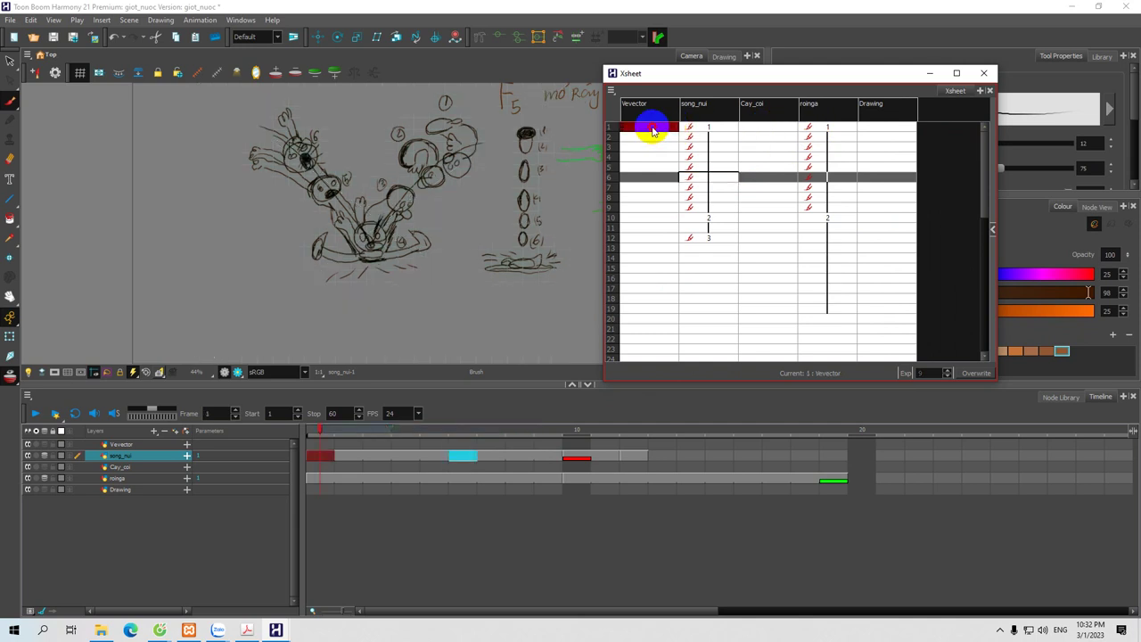
left_click(874, 128)
left_click(215, 413)
left_click(890, 141)
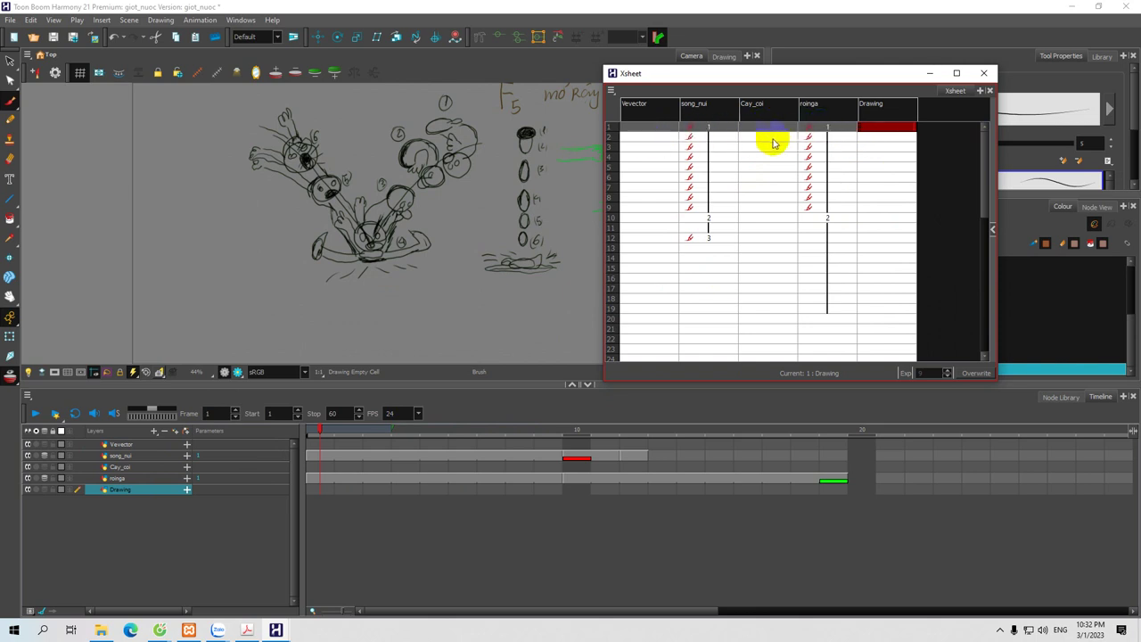
Step: Step through the exposed cells of the roinga column between frames 2 and 9 in the Xsheet
left_click(805, 136)
left_click(805, 148)
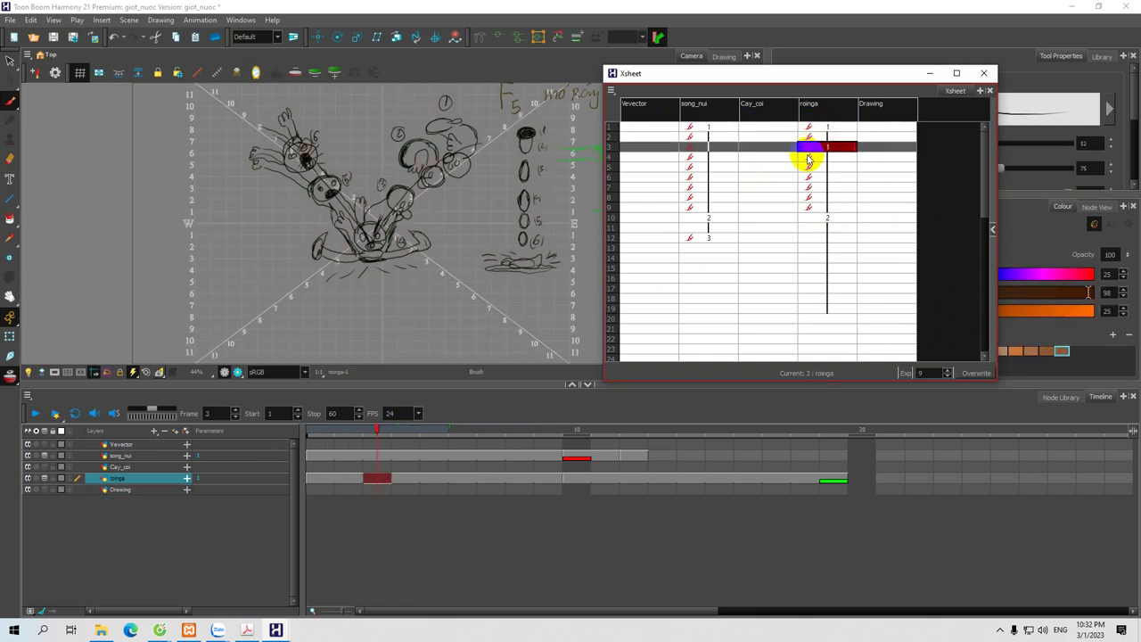
left_click(808, 157)
left_click(808, 167)
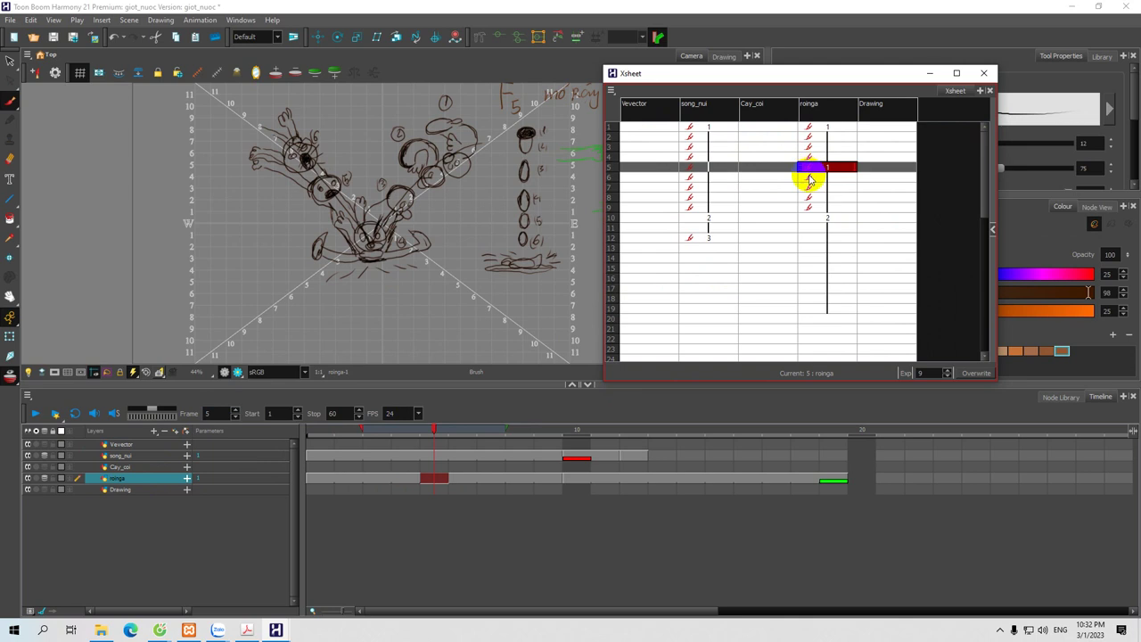
left_click(810, 177)
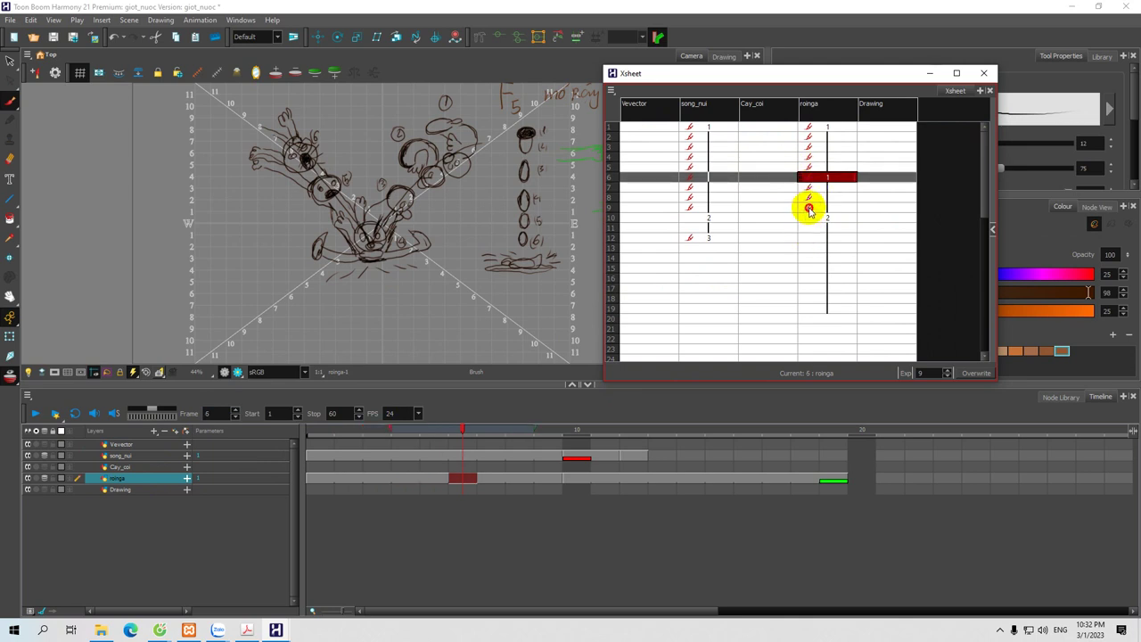
left_click(810, 207)
left_click(808, 197)
left_click(809, 187)
left_click(810, 177)
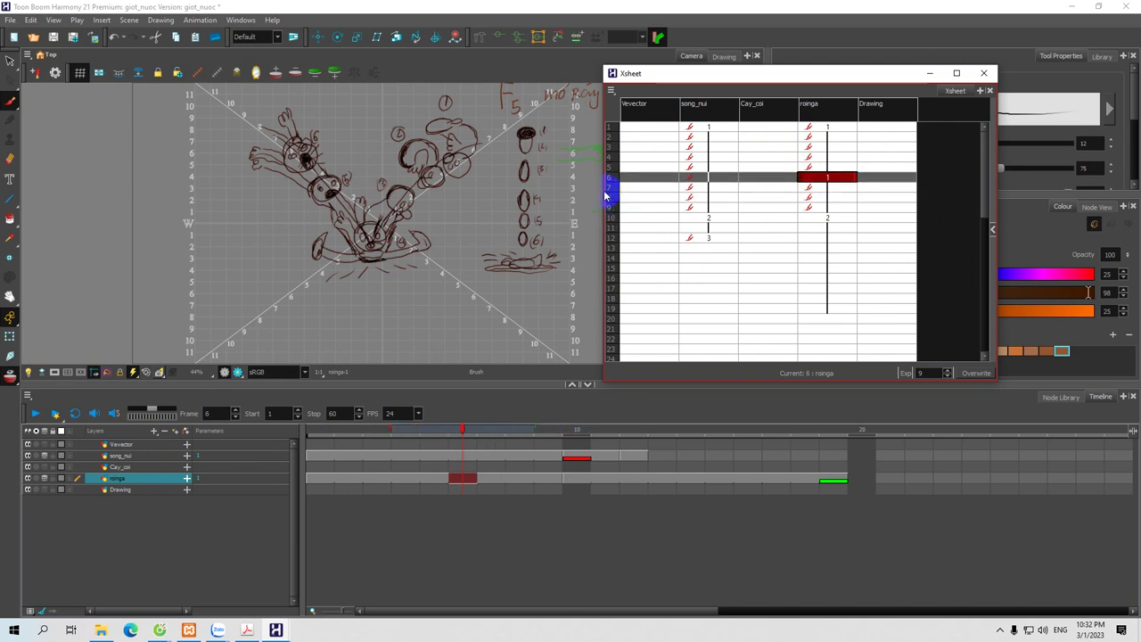
Step: Narrow the Xsheet window to uncover the sketches and step through song_nui frames 1 to 8
left_click_drag(603, 189, 675, 185)
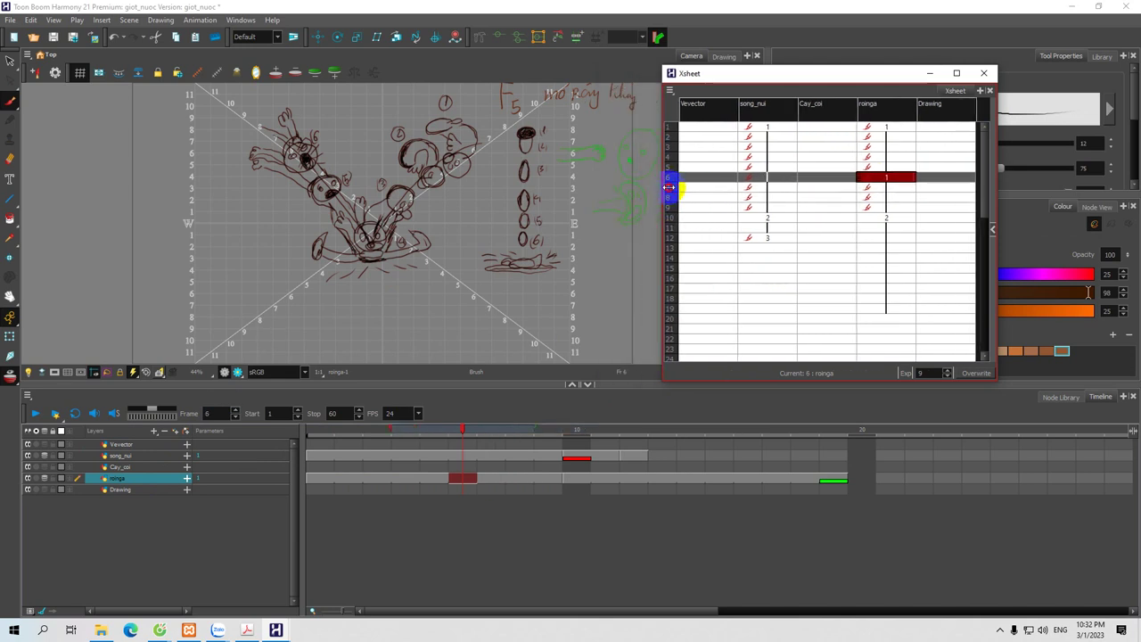
left_click(759, 130)
left_click(759, 137)
left_click(759, 147)
left_click(759, 157)
left_click(760, 167)
left_click(760, 177)
left_click(760, 187)
left_click(760, 197)
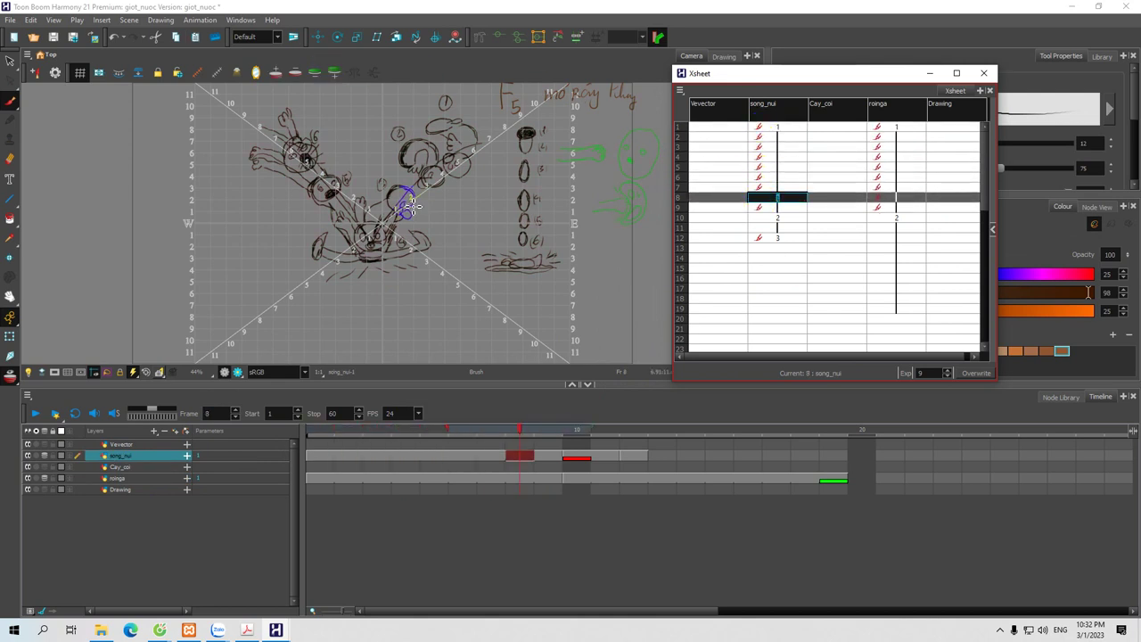
Step: Bring up the Tool Properties, set the bitmap brush flow to 65.9 and enlarge the area to browse the brush presets
left_click(242, 20)
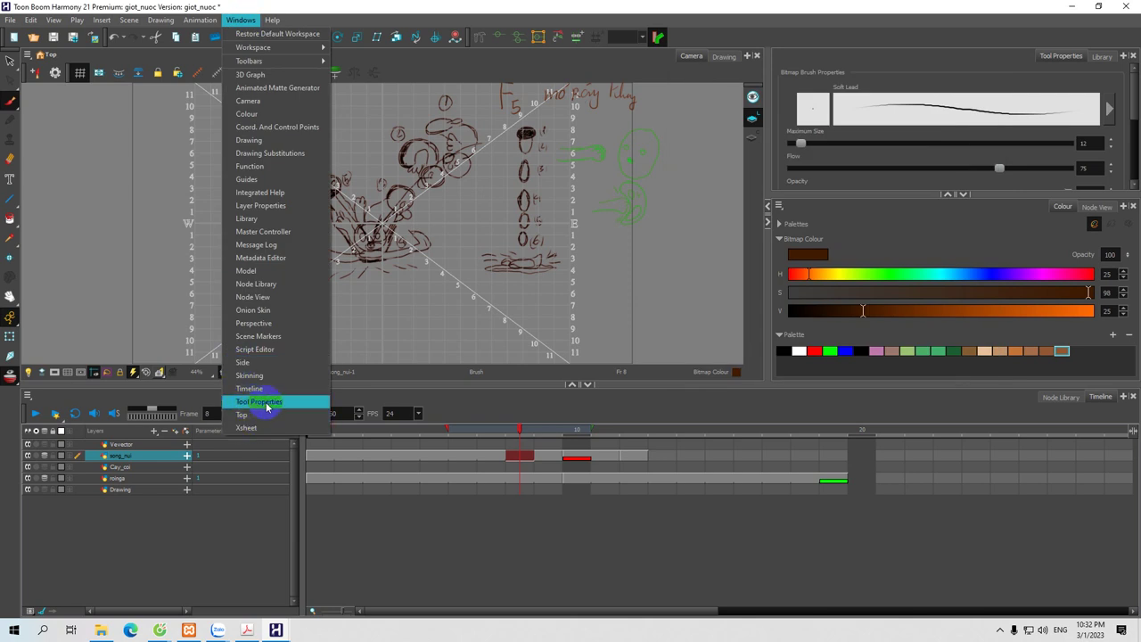
left_click(266, 403)
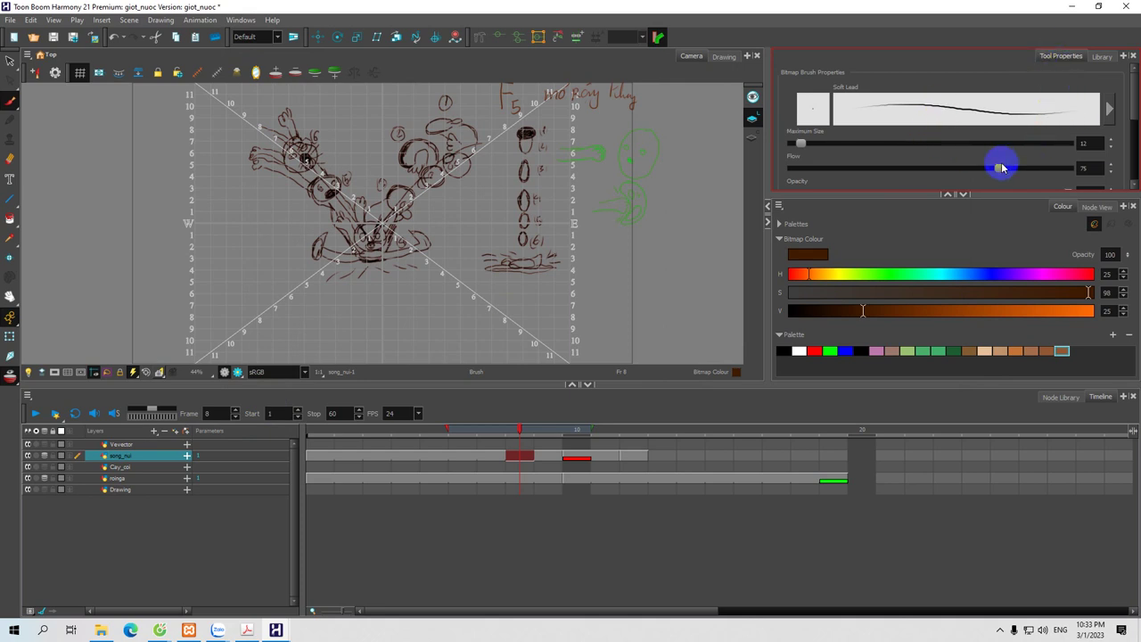
left_click_drag(998, 170, 975, 168)
left_click_drag(1134, 107, 1137, 159)
left_click_drag(1019, 194, 1019, 256)
mouse_move(1110, 149)
left_mouse_down()
mouse_move(1108, 201)
mouse_move(1110, 139)
mouse_move(1114, 188)
mouse_move(1118, 149)
left_mouse_up()
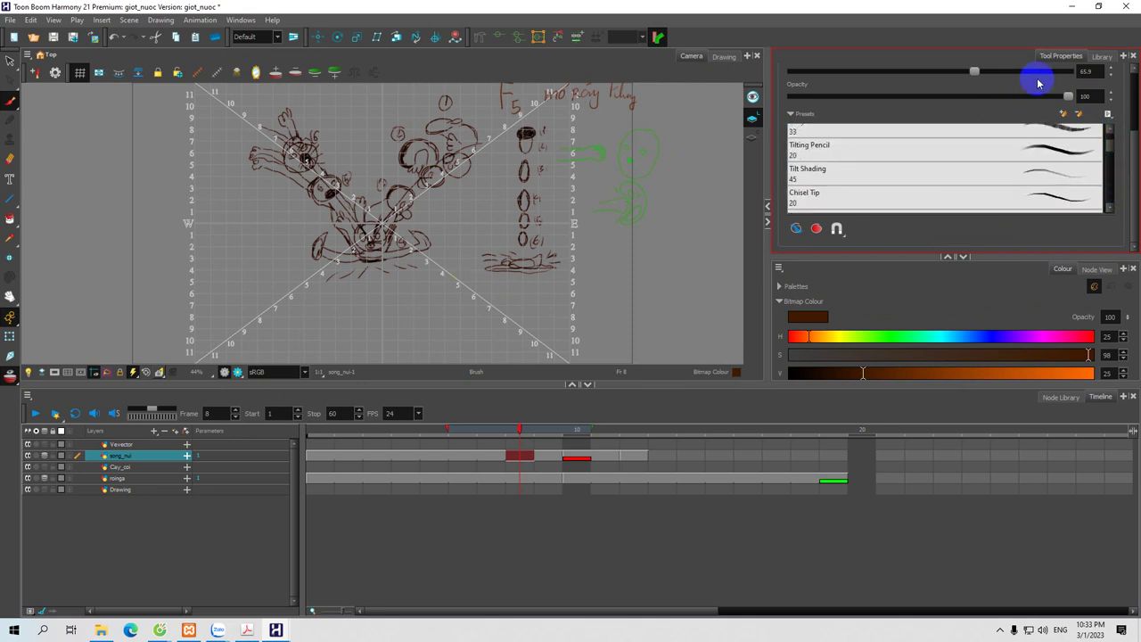
Step: Show the Library view, select the Harmony Premium Library and make the view taller to examine its contents
left_click(1101, 57)
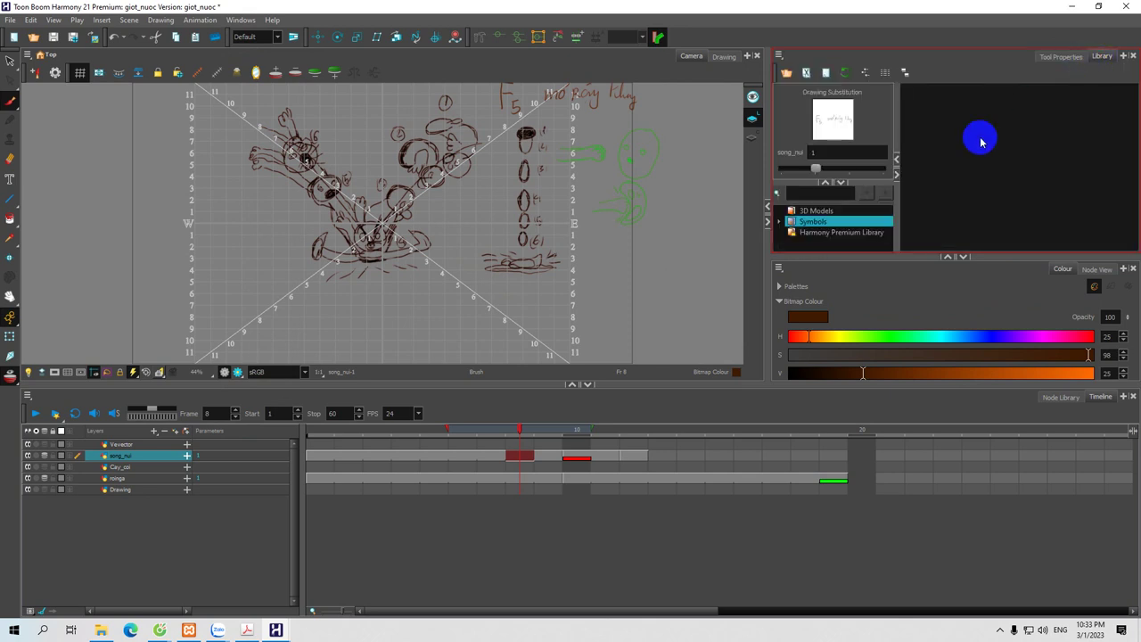
left_click(830, 233)
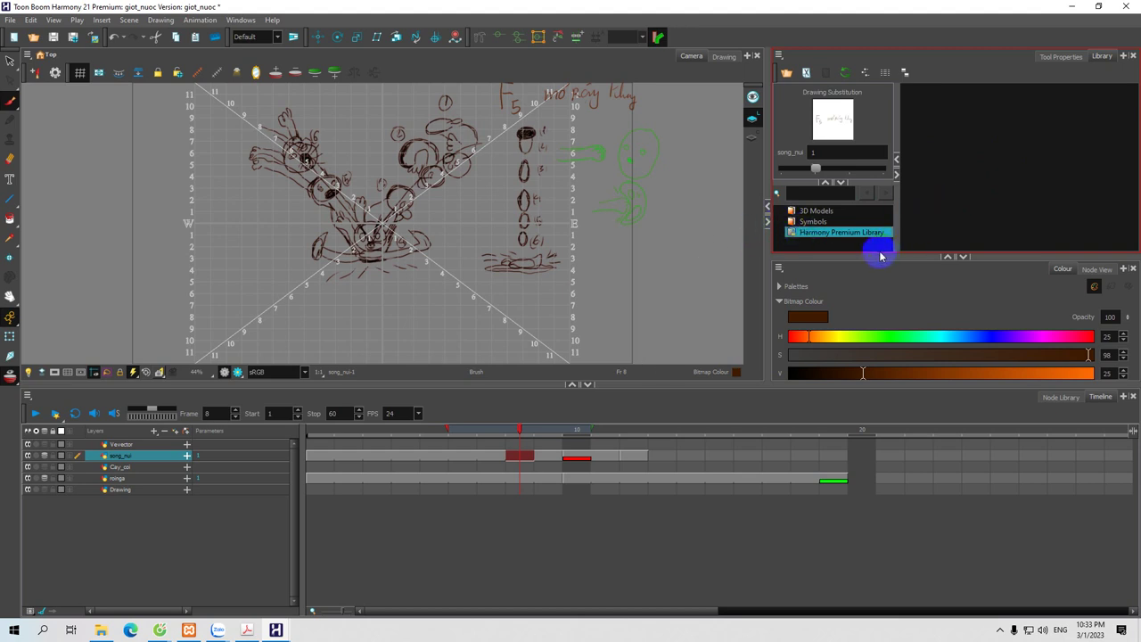
left_click_drag(879, 258, 887, 307)
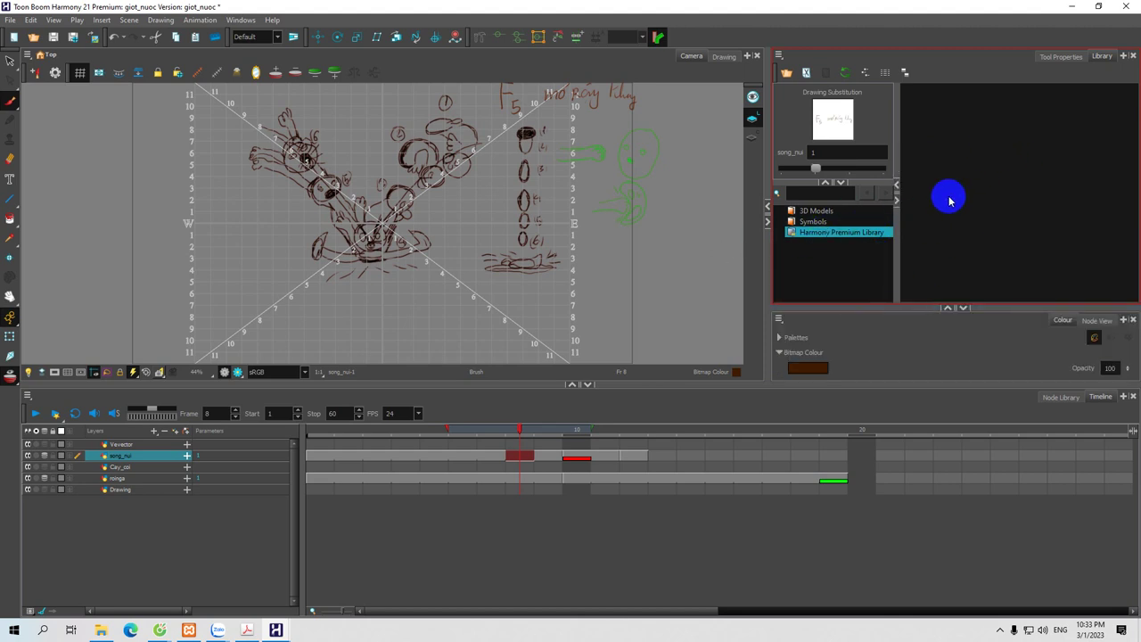
Step: Open the Node View in a floating window, move it over the timeline to examine the node network, and close it
left_click(240, 20)
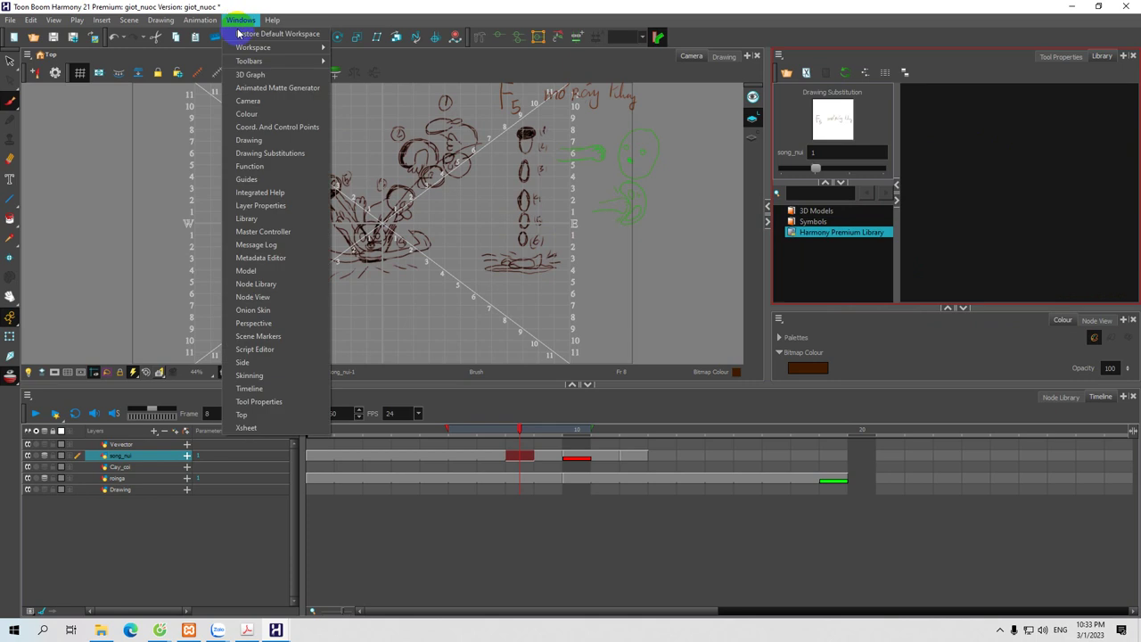
left_click(255, 297)
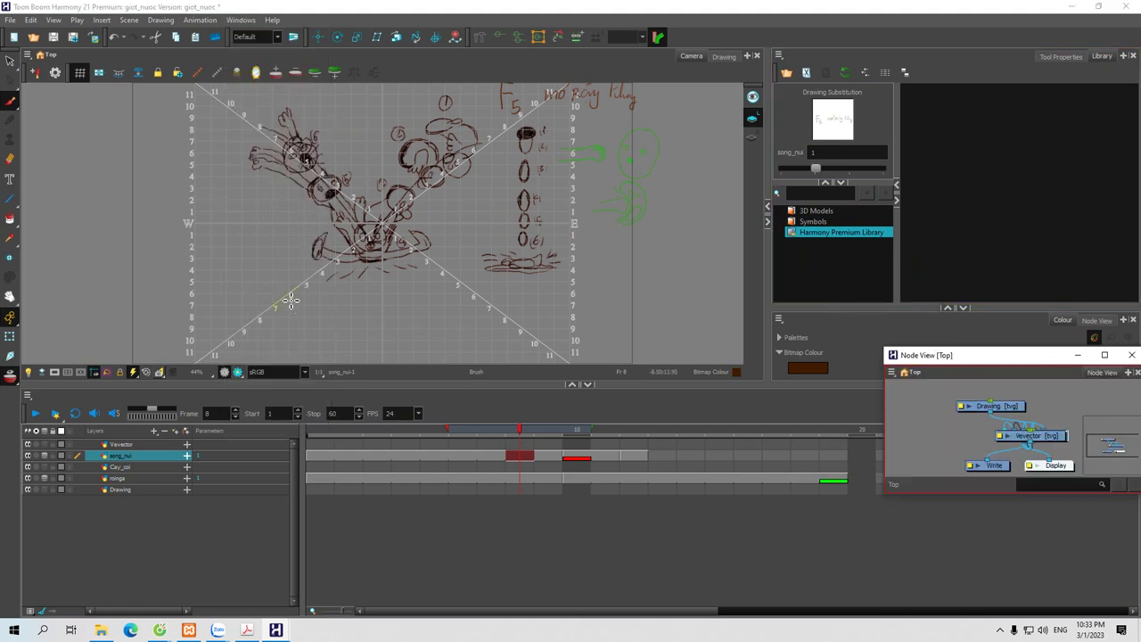
left_click(1056, 355)
left_click_drag(1056, 355, 762, 330)
left_click(843, 333)
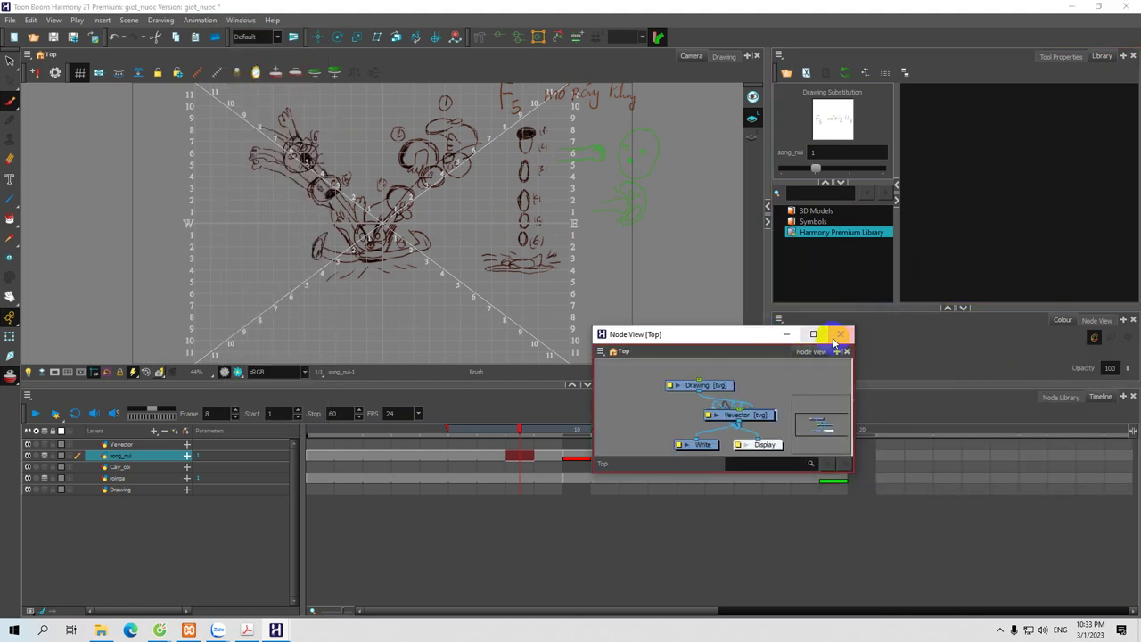
Step: Open the Node Library in a floating window, move it over the drawing area and enlarge it
left_click(242, 20)
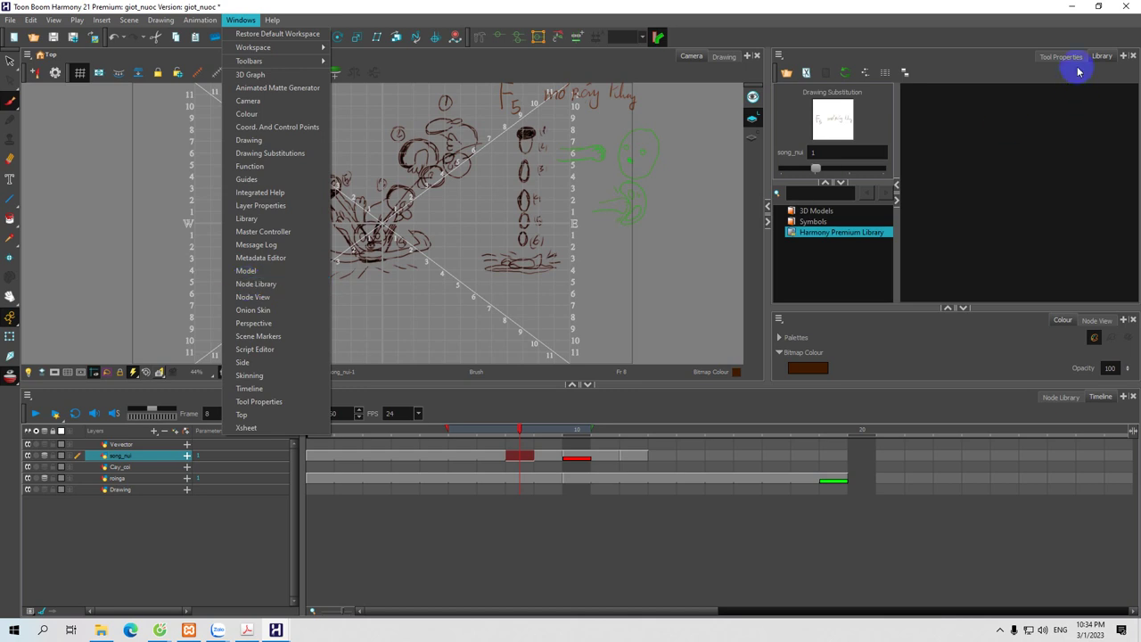
left_click(264, 284)
left_click_drag(484, 128, 458, 90)
left_click_drag(595, 331, 813, 336)
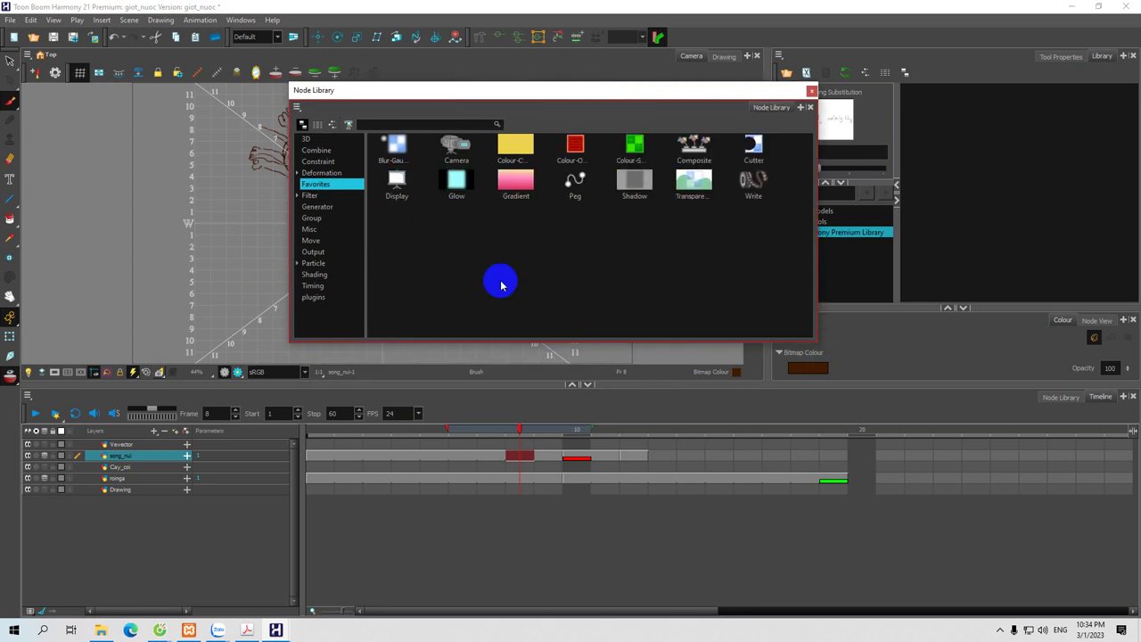
Step: Browse the Particle Examples, Modifier and Shading nodes in the Node Library, making its window taller
left_click(299, 264)
left_click(320, 285)
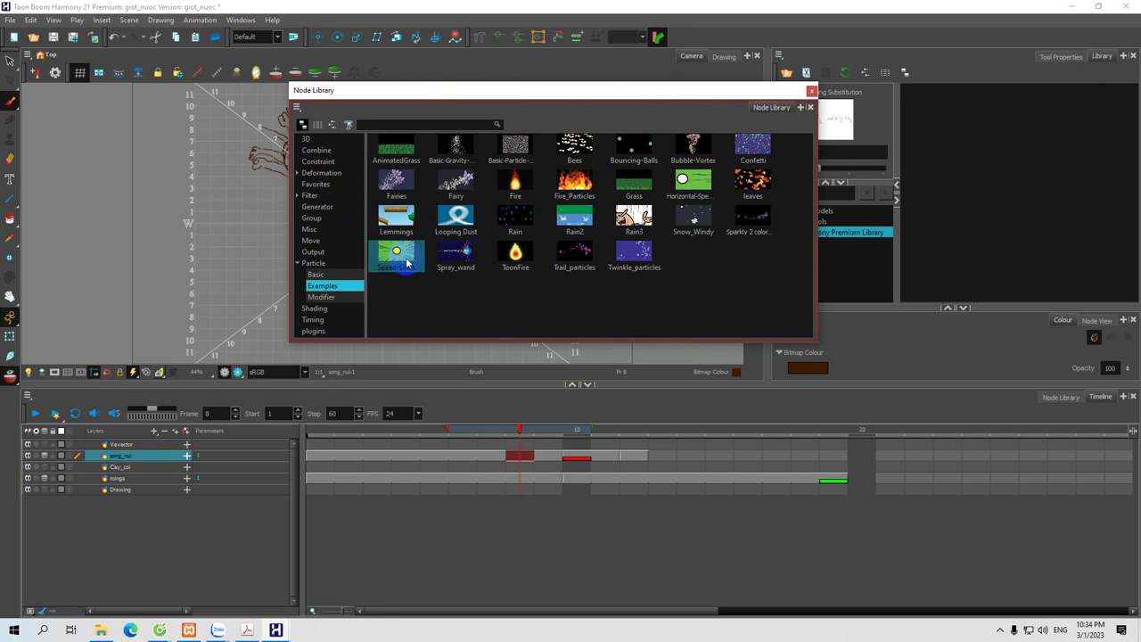
mouse_move(398, 253)
left_mouse_down()
mouse_move(693, 331)
mouse_move(788, 343)
mouse_move(813, 403)
left_mouse_up()
left_click(330, 297)
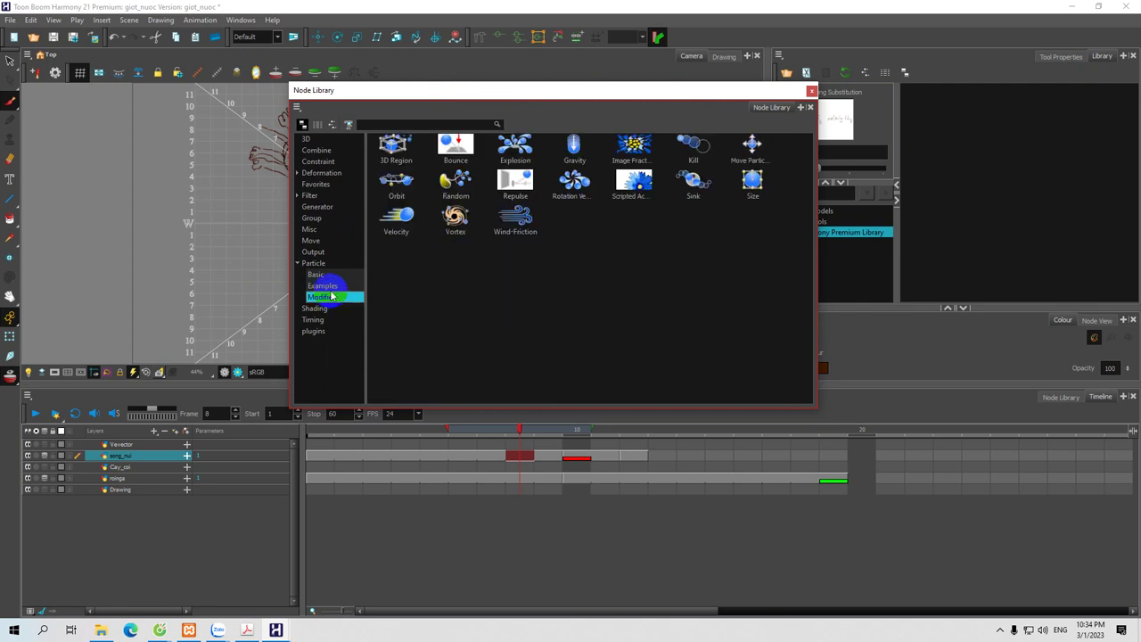
left_click(323, 286)
left_click(321, 309)
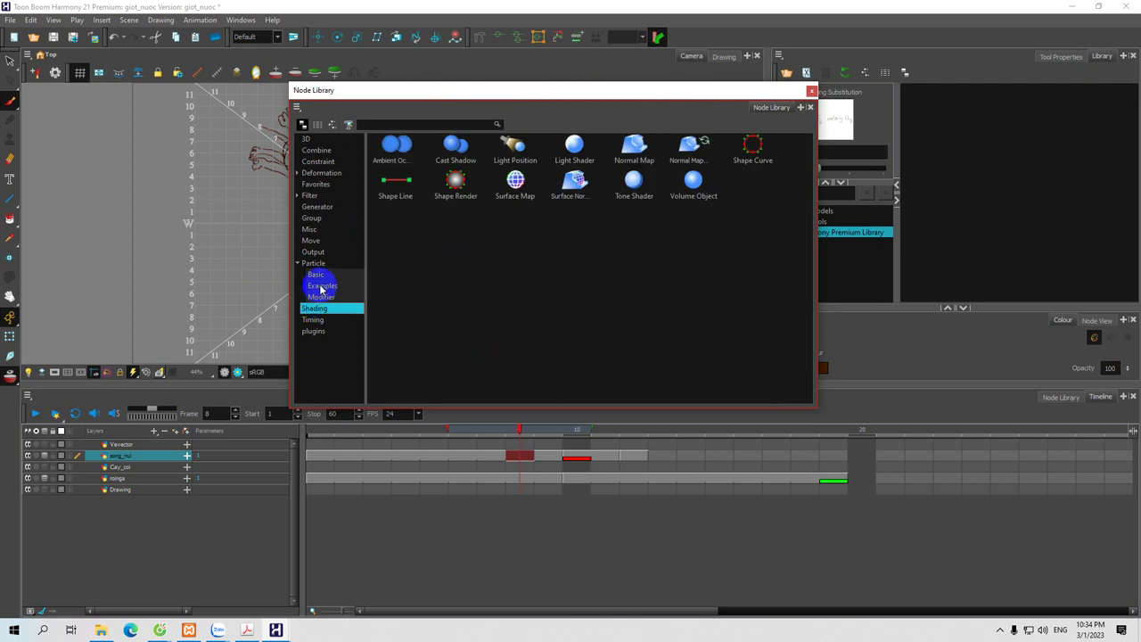
left_click(321, 287)
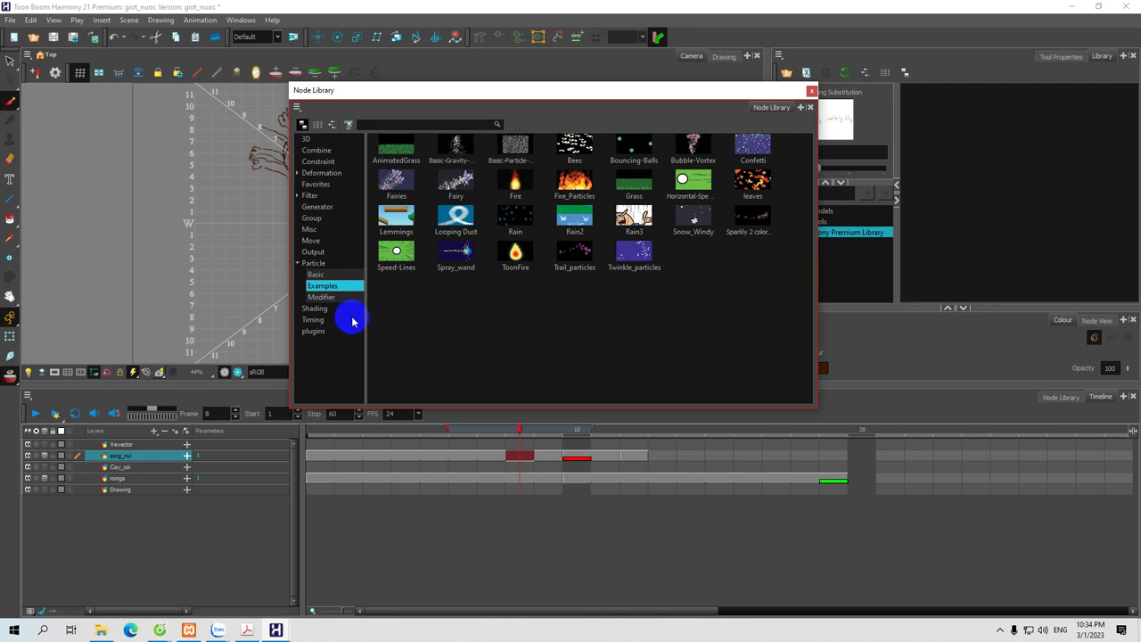
Step: Add the Fire particle example from the Node Library to the Vevector layer in the timeline, and close the library window
left_click_drag(503, 93, 717, 125)
left_click_drag(731, 218, 129, 441)
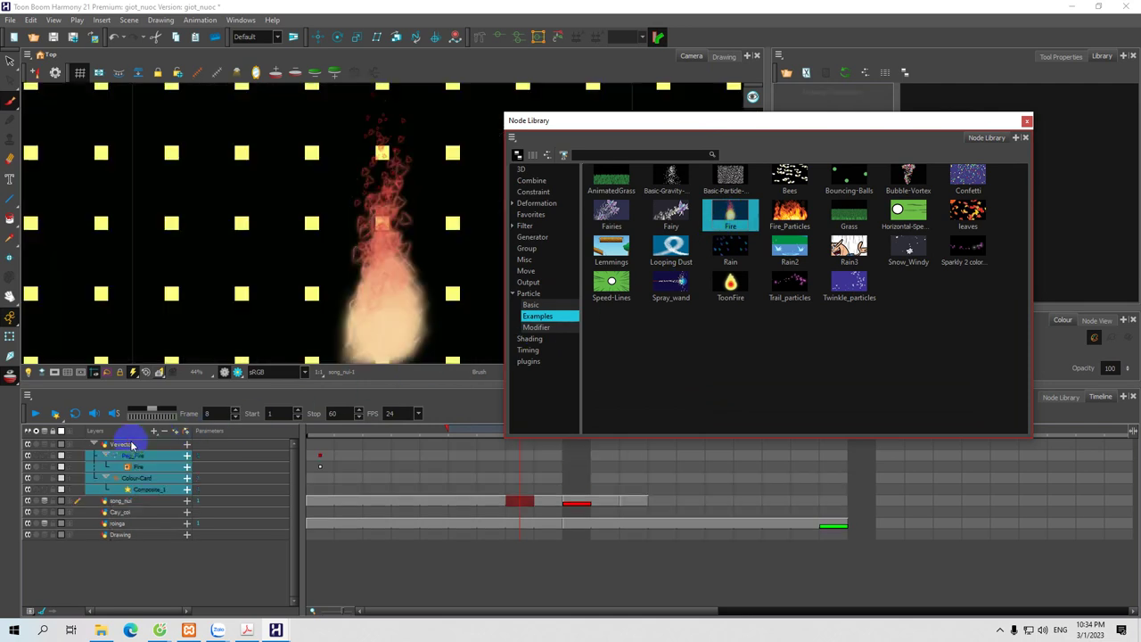
left_click(1026, 122)
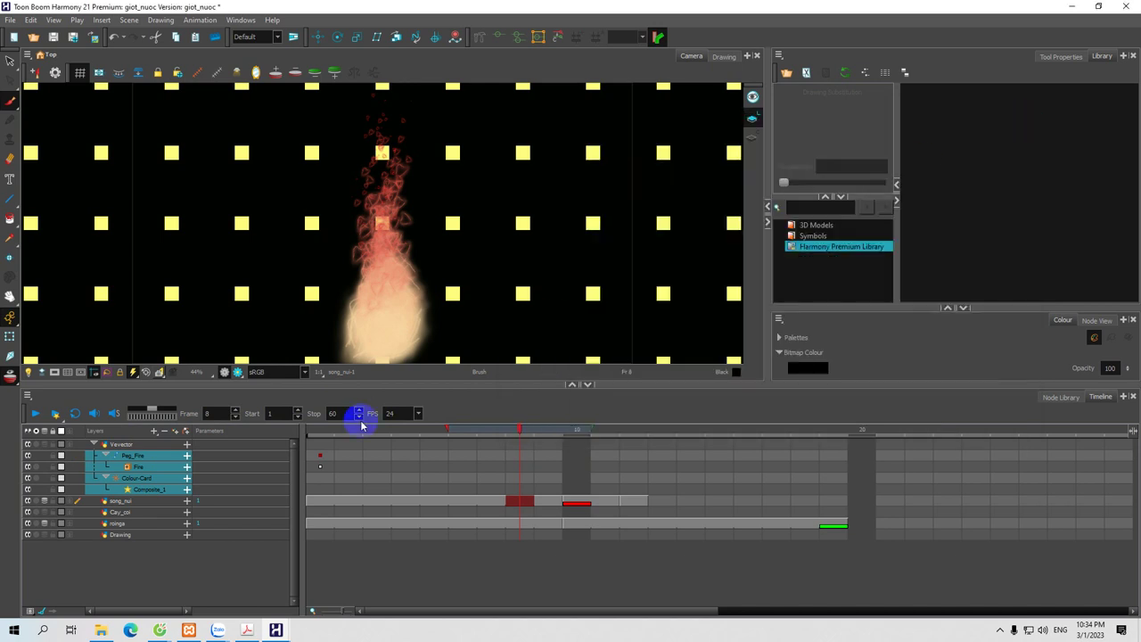
Step: Expand the Fire group in the timeline and widen the layer list to examine its nodes
left_click(126, 468)
scroll(155, 479, "down", 2)
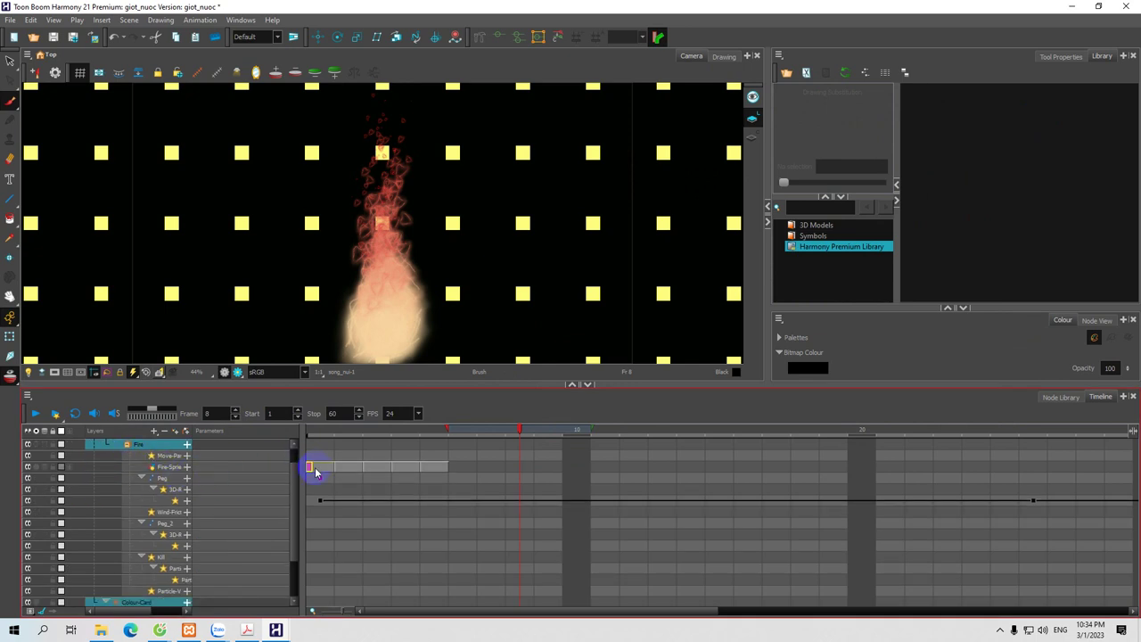
left_click_drag(304, 460, 486, 454)
scroll(225, 510, "down", 2)
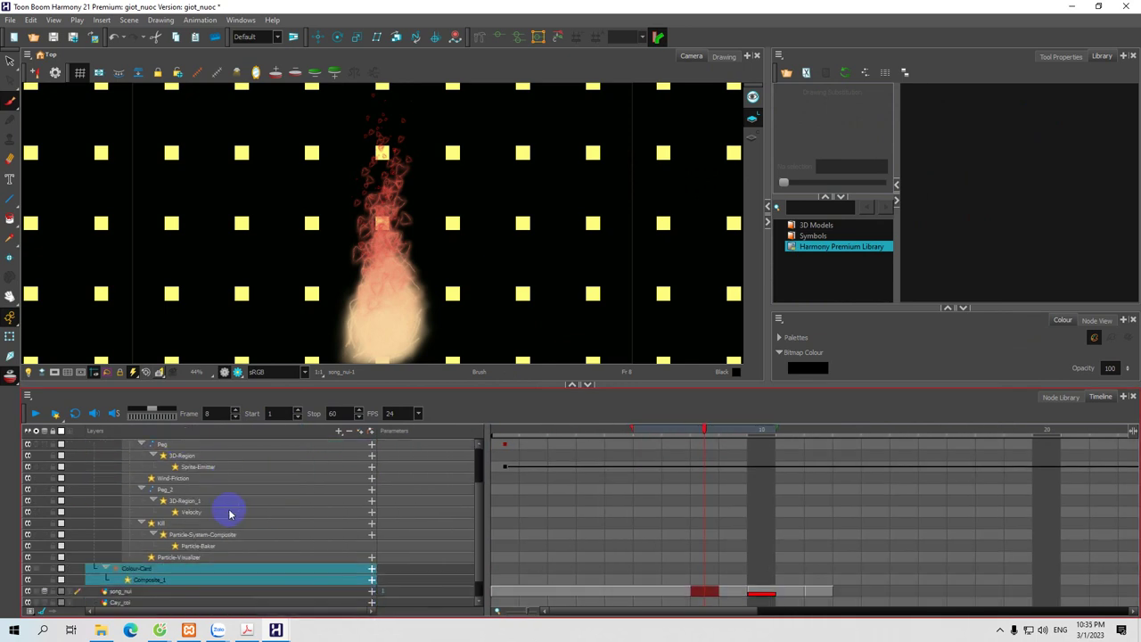
scroll(229, 515, "down", 1)
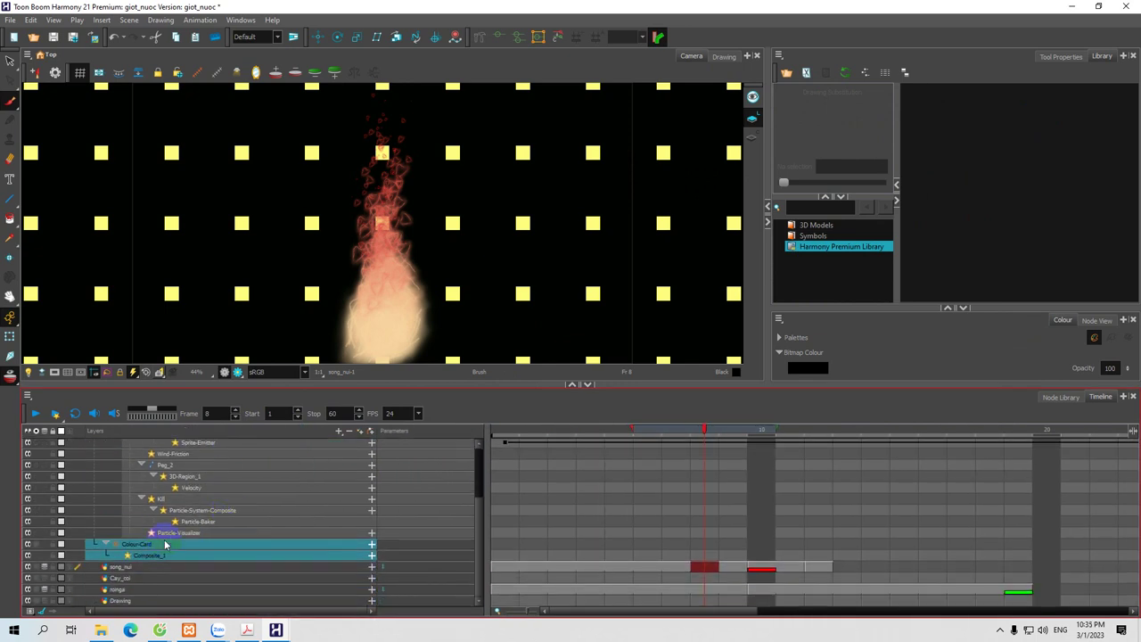
Step: Delete the Colour-Card layer that came with the Fire effect
left_click(117, 545)
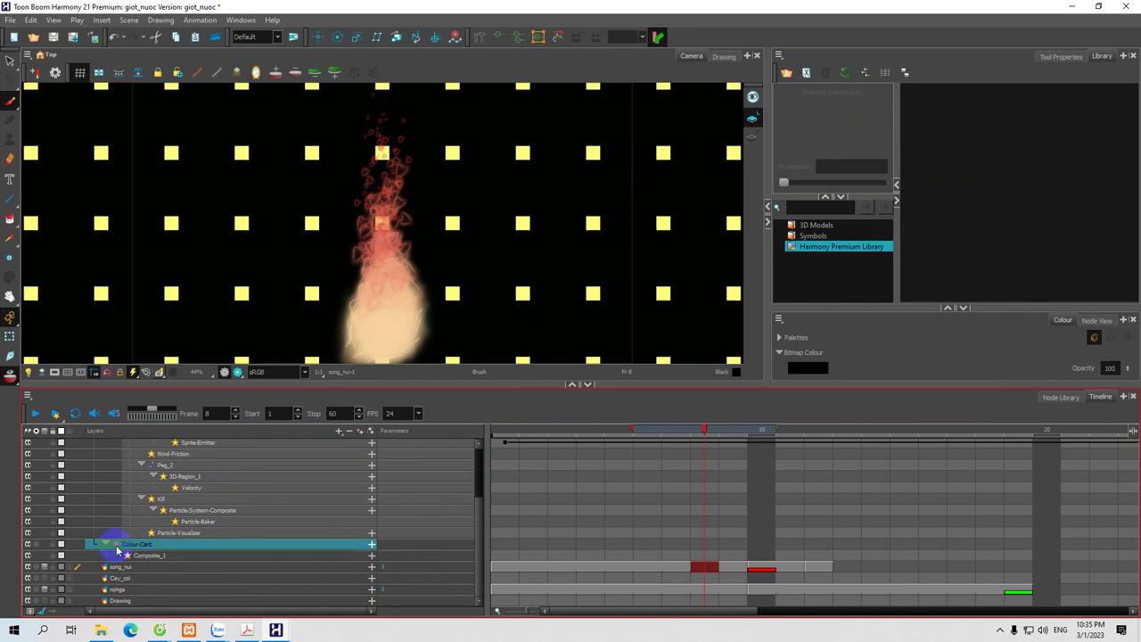
scroll(130, 528, "up", 5)
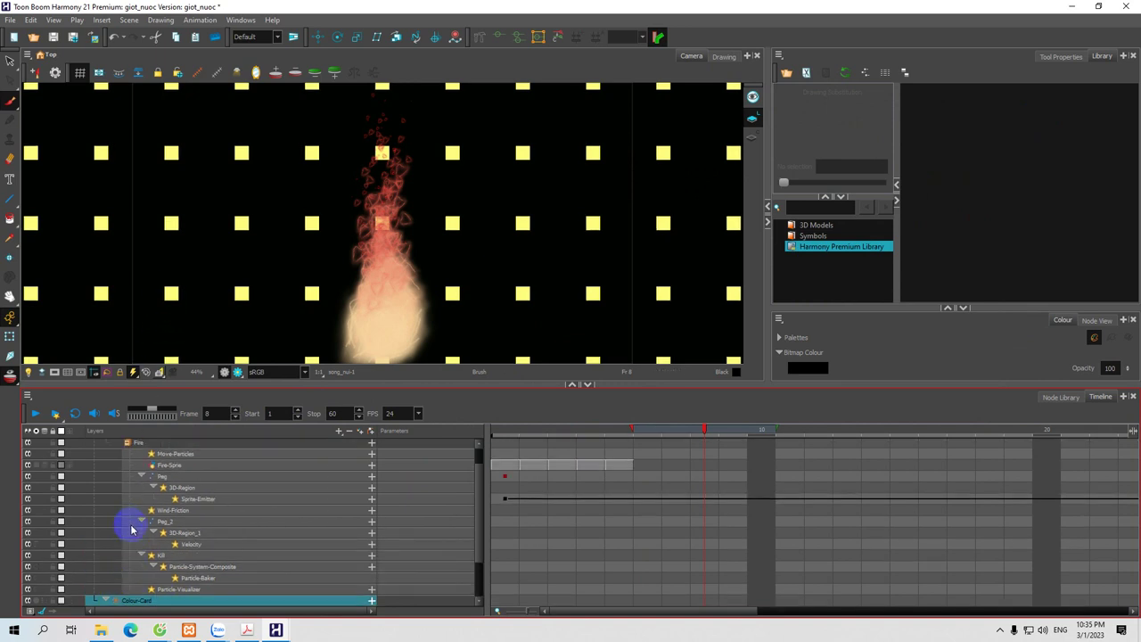
scroll(131, 530, "up", 1)
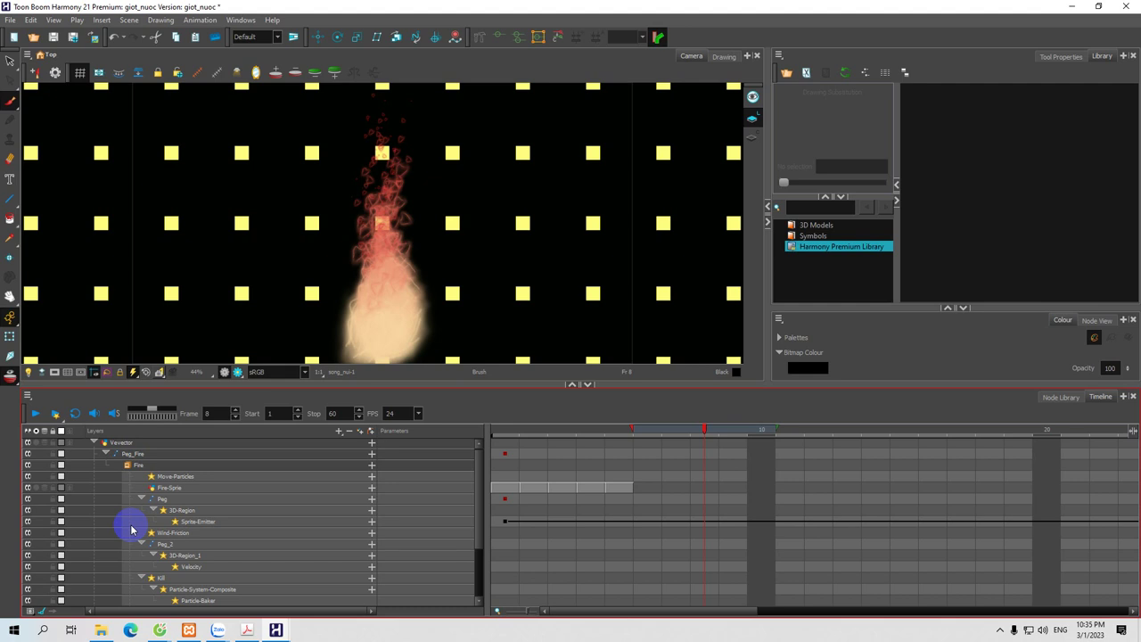
scroll(131, 529, "down", 5)
right_click(128, 546)
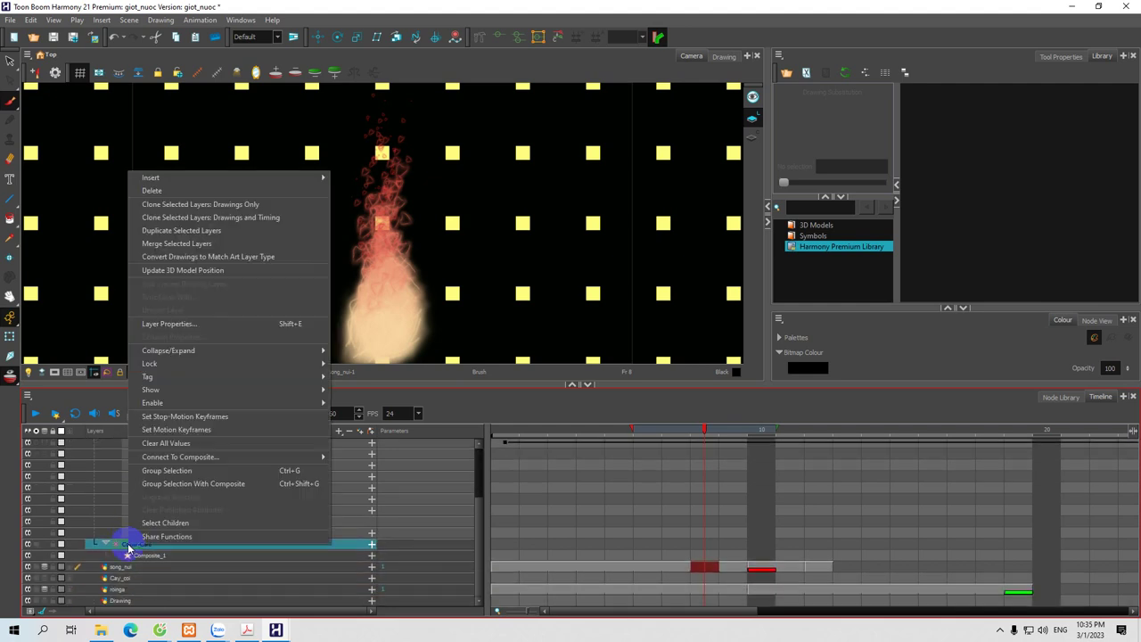
left_click(158, 193)
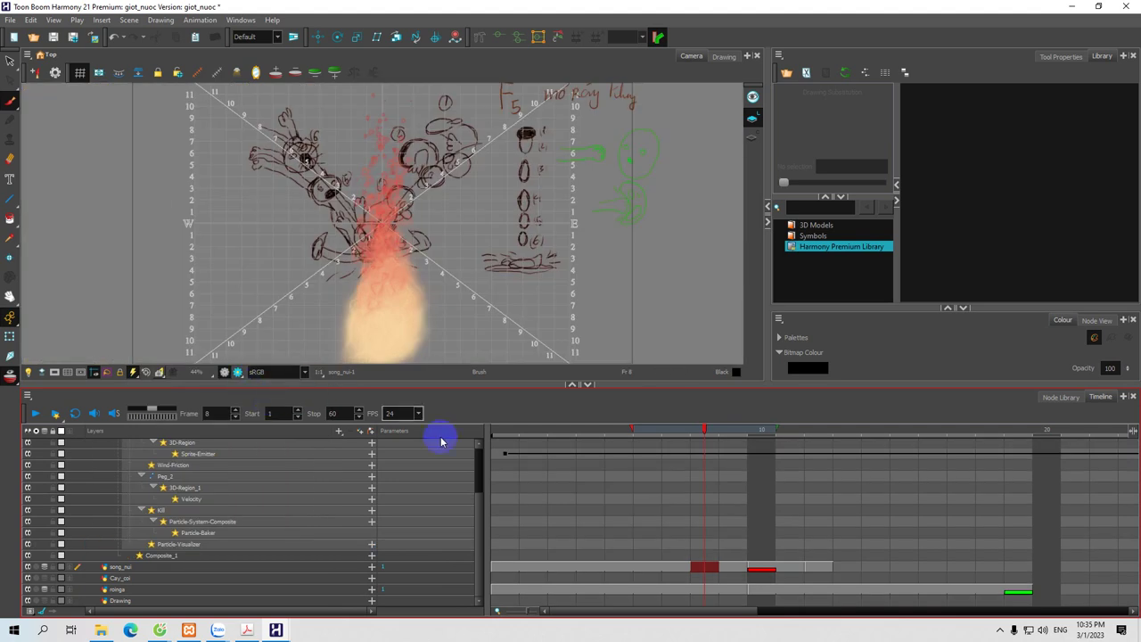
Step: Make the Camera view taller and play the fire animation from frame 1
left_click_drag(689, 434, 502, 453)
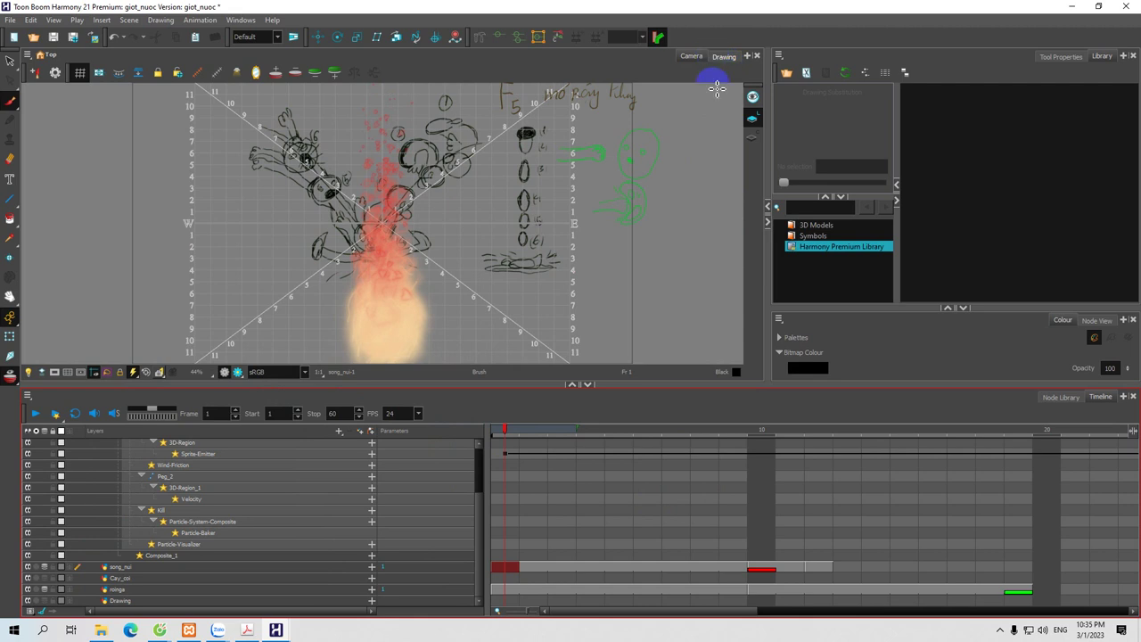
left_click_drag(668, 383, 669, 476)
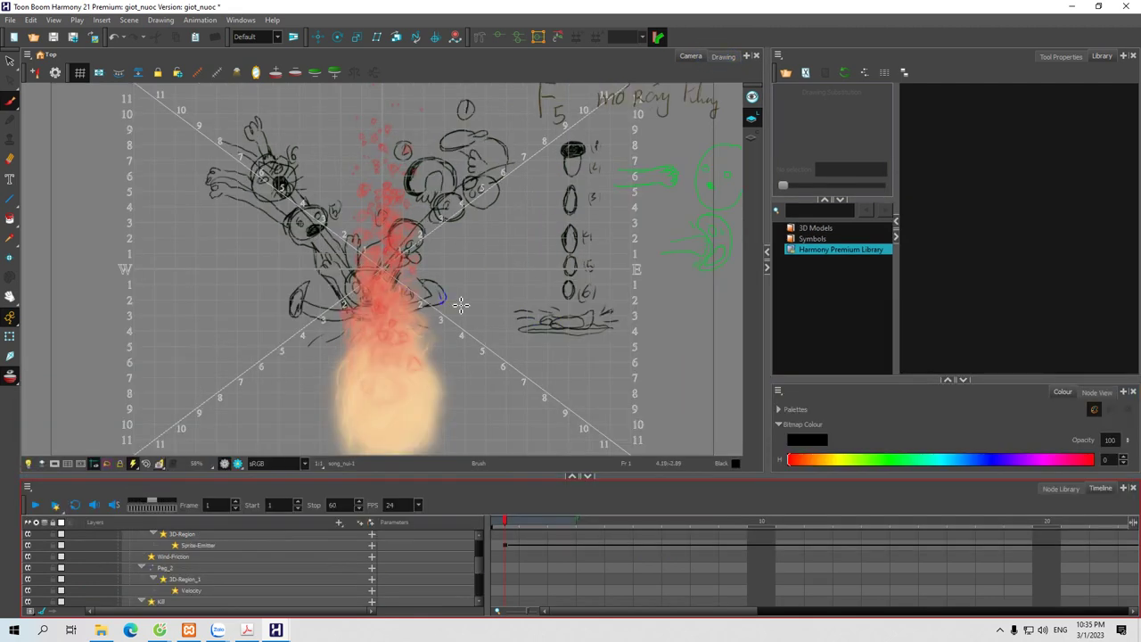
left_click(505, 526)
left_click(35, 505)
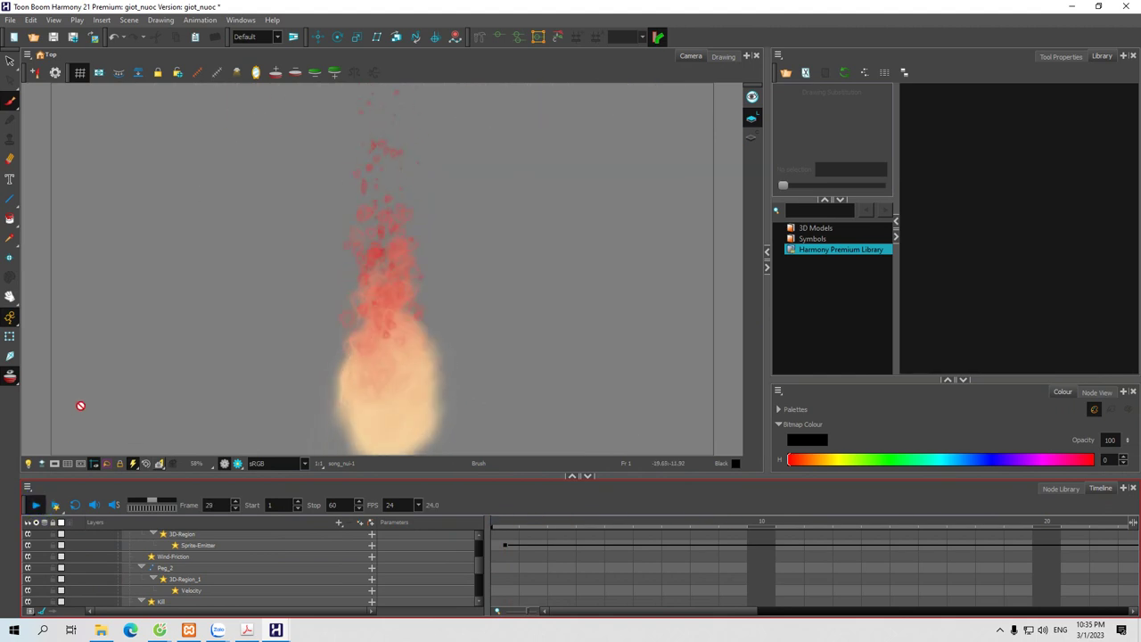
left_click(36, 511)
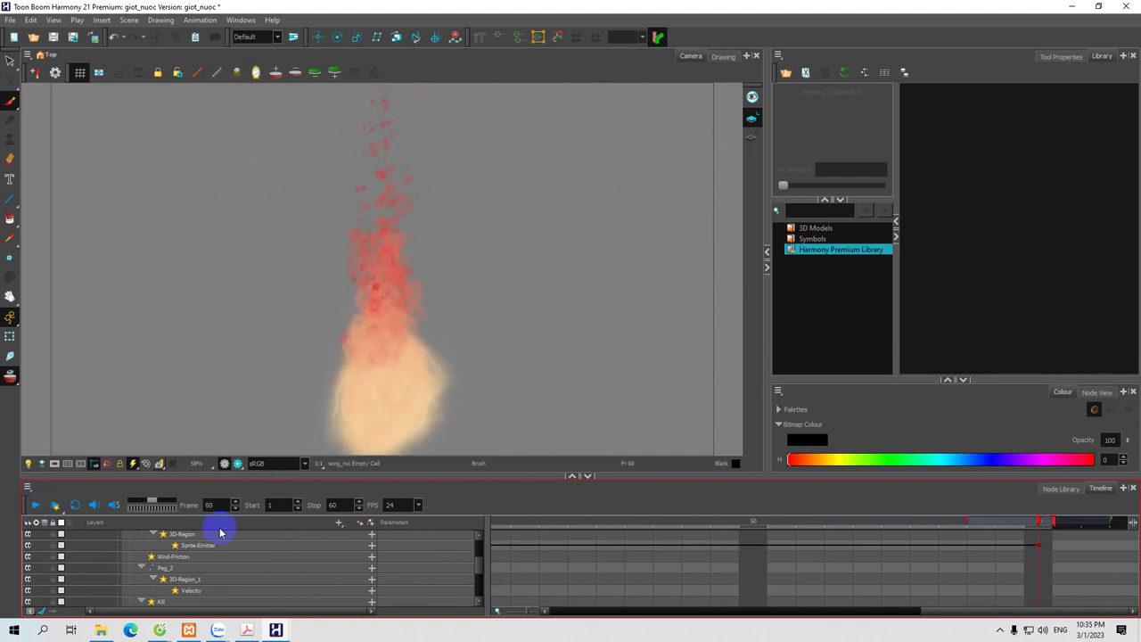
Step: Collapse the Vevector layer and scale its flame down at frame 60 with the Transform tool
scroll(210, 549, "up", 3)
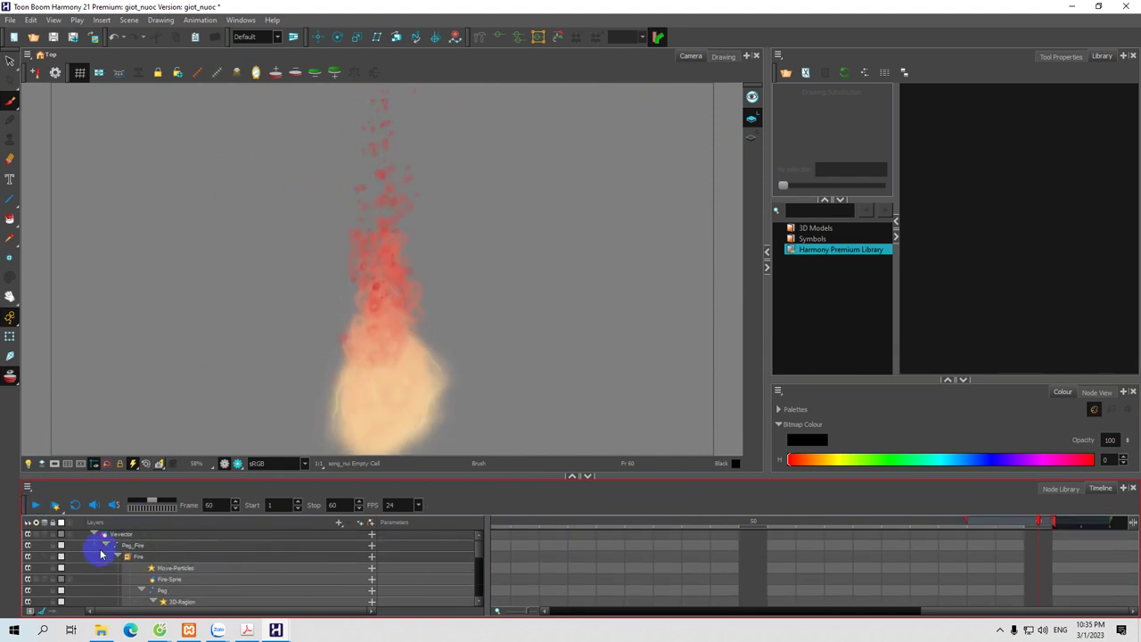
left_click(94, 536)
left_click(120, 537)
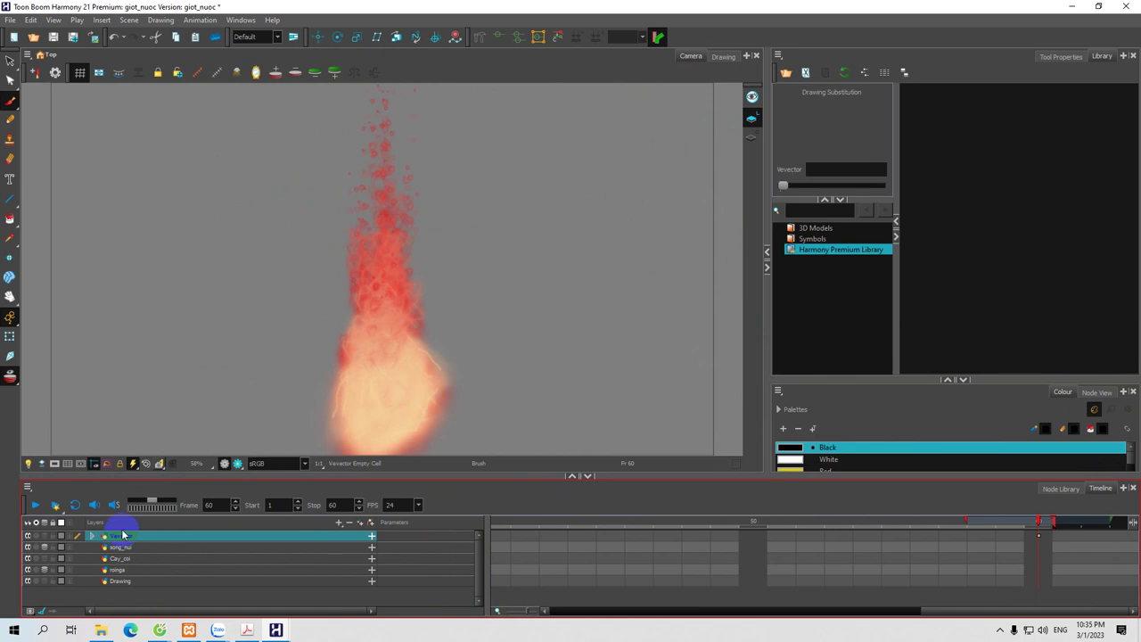
left_click(9, 342)
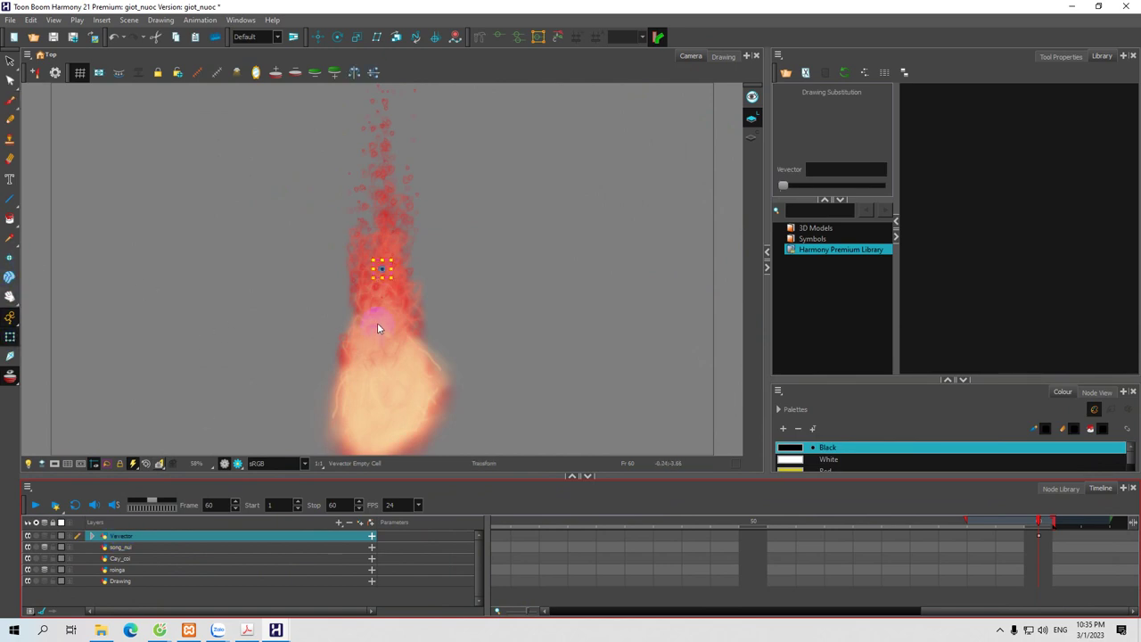
scroll(377, 323, "down", 2)
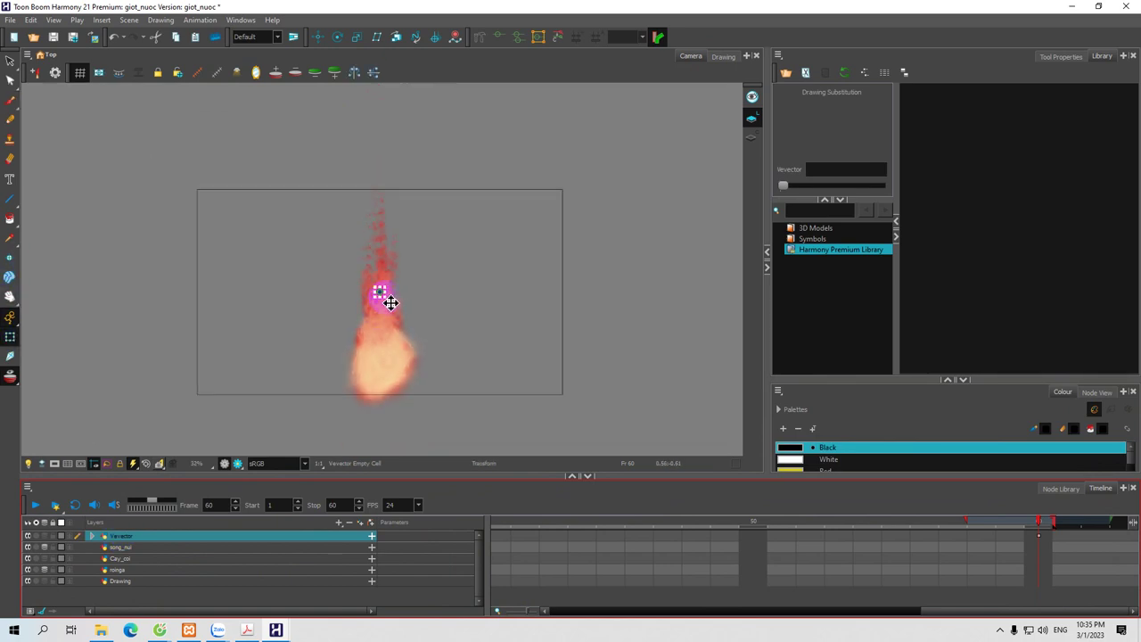
scroll(391, 303, "up", 2)
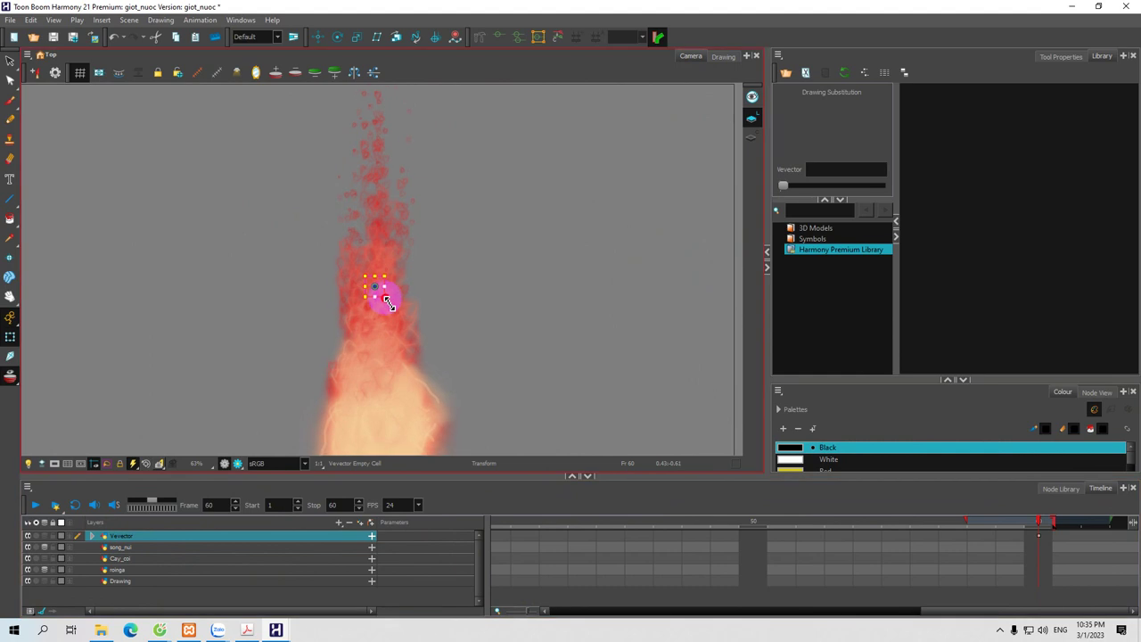
mouse_move(383, 299)
left_mouse_down()
mouse_move(404, 310)
mouse_move(382, 297)
left_mouse_up()
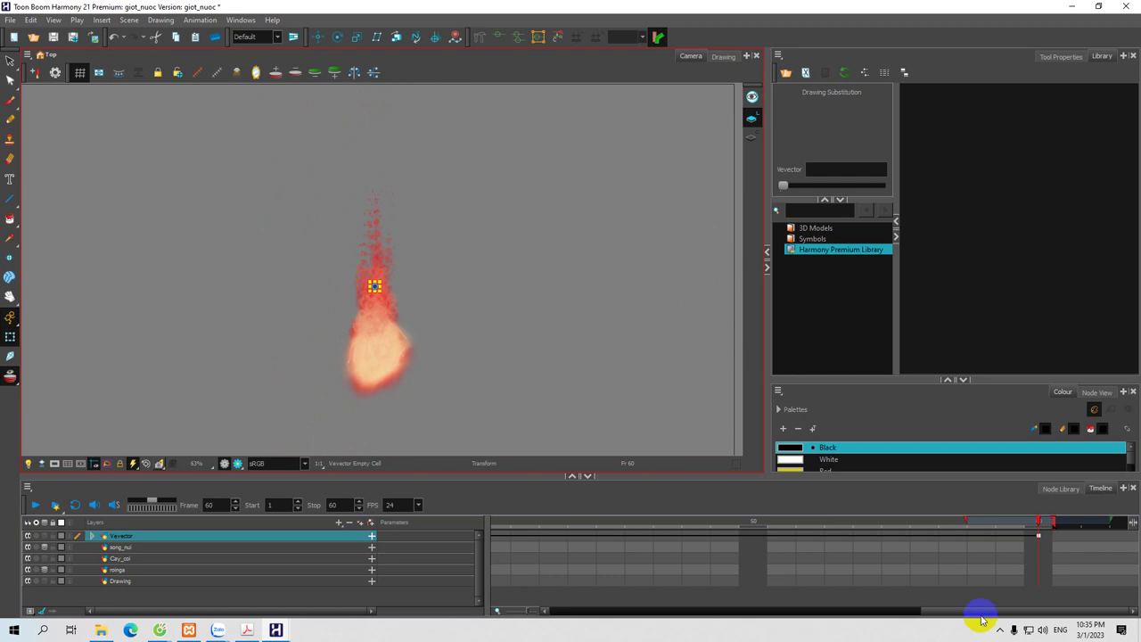
Step: At frame 10 of the Vevector layer, move the flame up and to the right onto the column of droplet sketches
left_click_drag(992, 613, 593, 615)
left_click(751, 535)
left_click(761, 536)
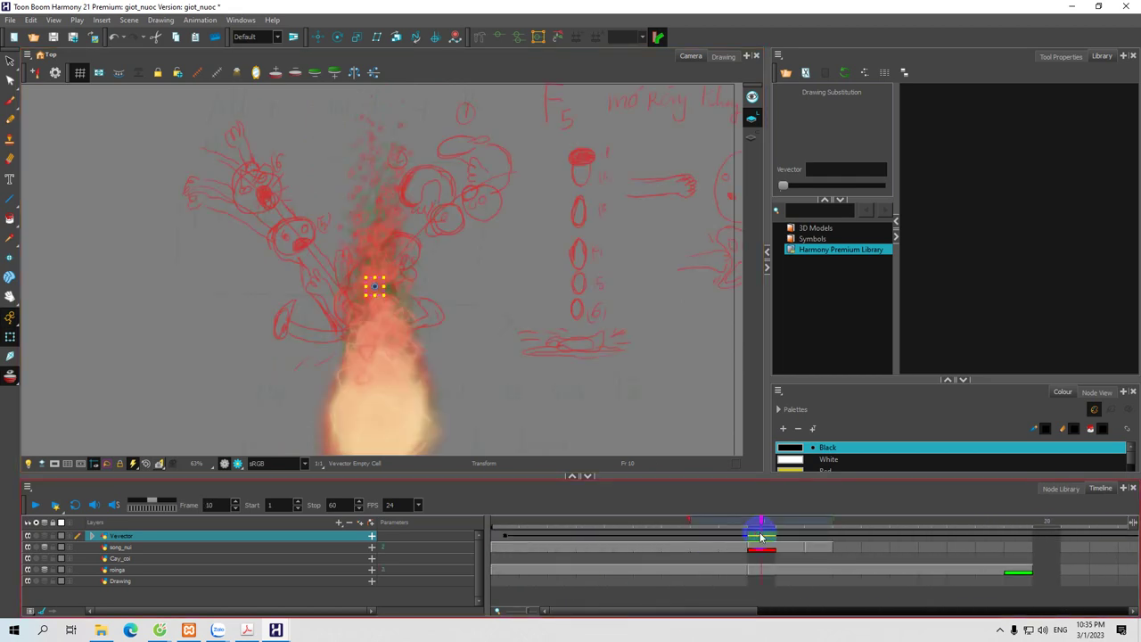
left_click(376, 287)
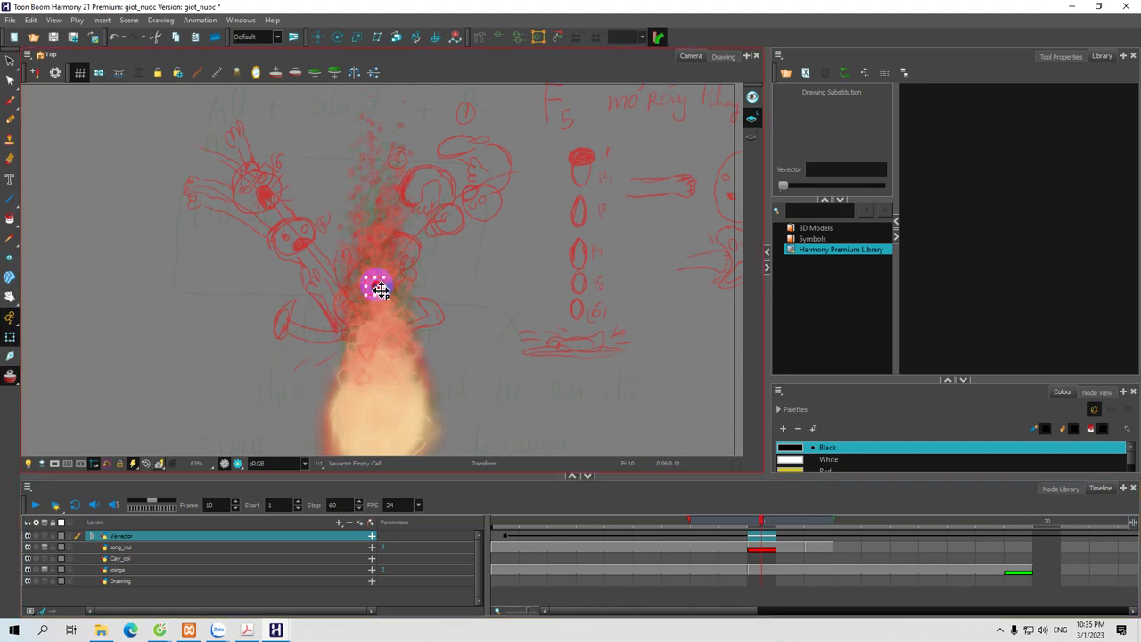
left_click_drag(386, 290, 599, 153)
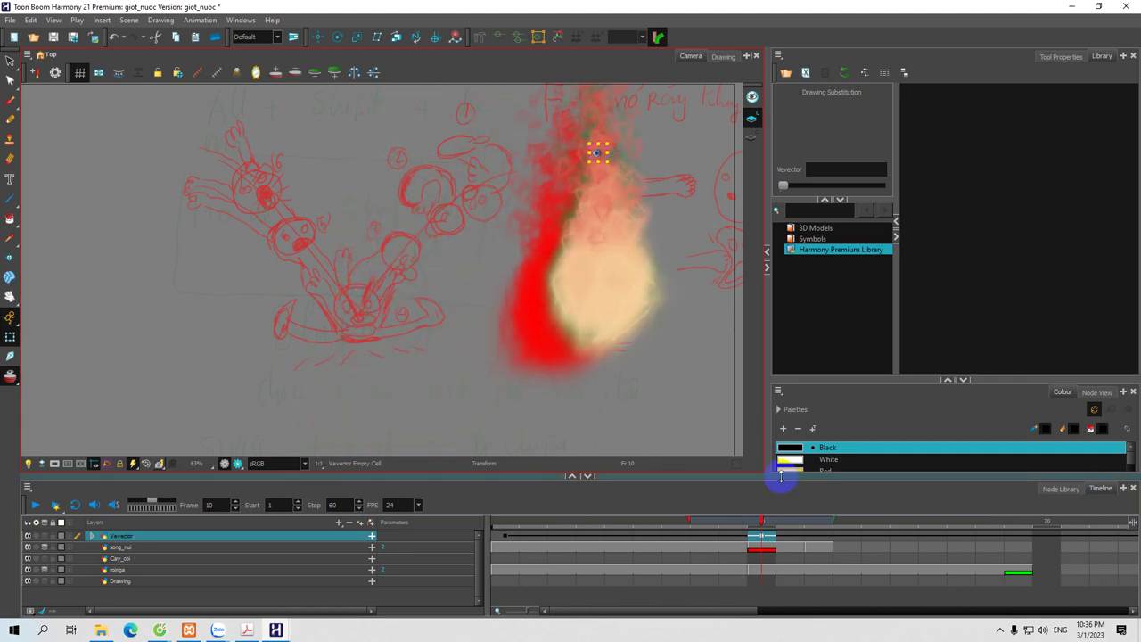
Step: Try to select and reposition the Vevector flame by its pivot at frame 26
left_click_drag(734, 611, 785, 612)
left_click_drag(610, 524, 1057, 532)
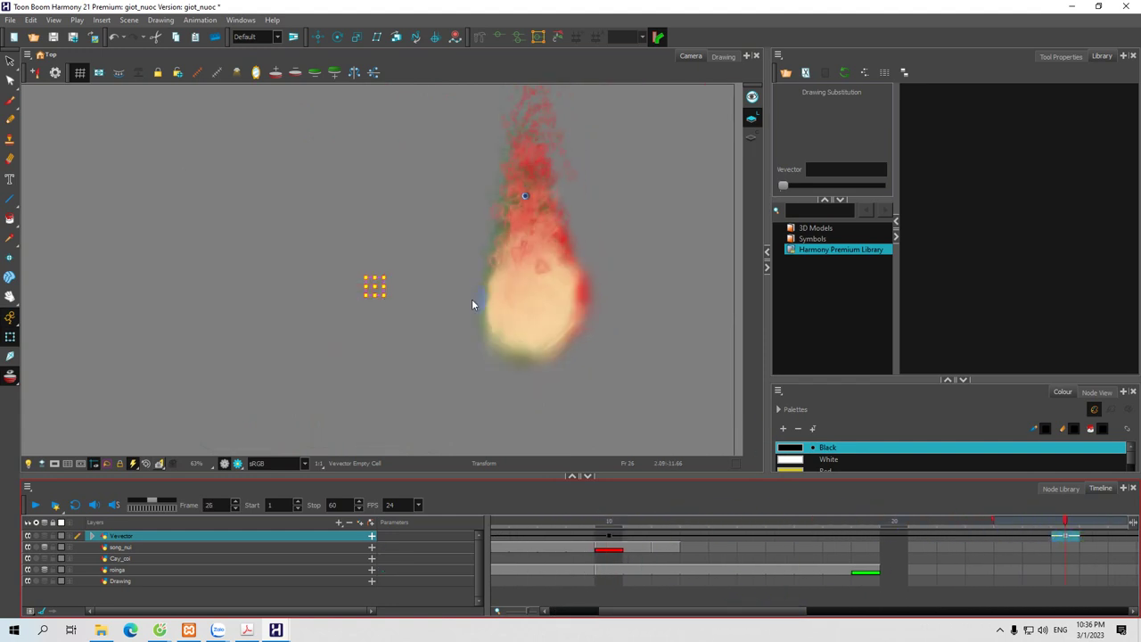
left_click(526, 200)
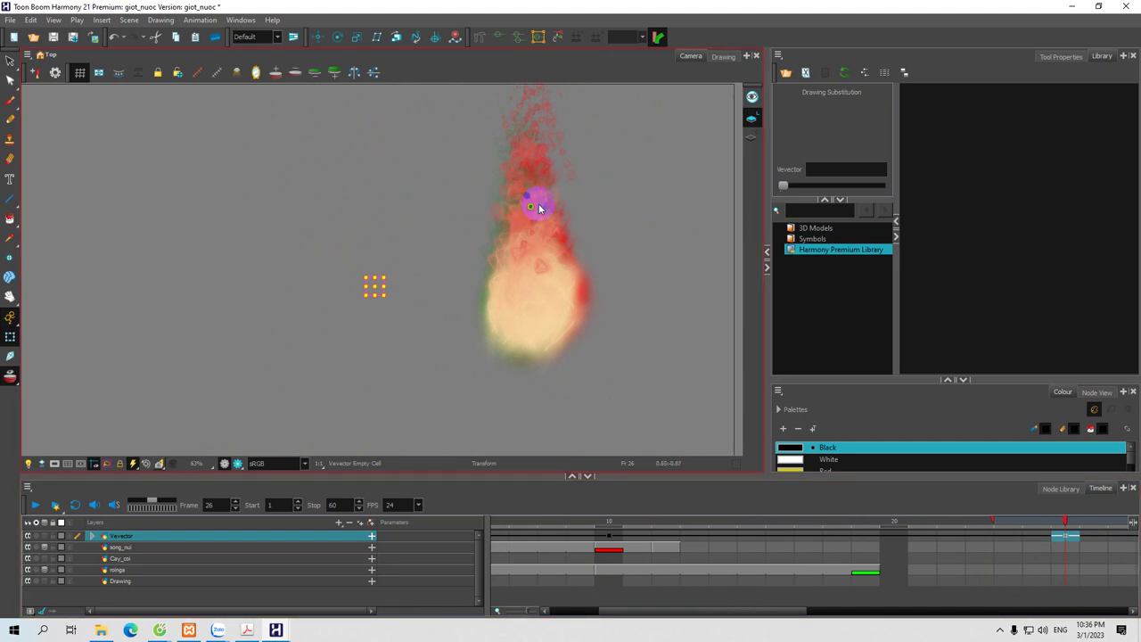
left_click(530, 213)
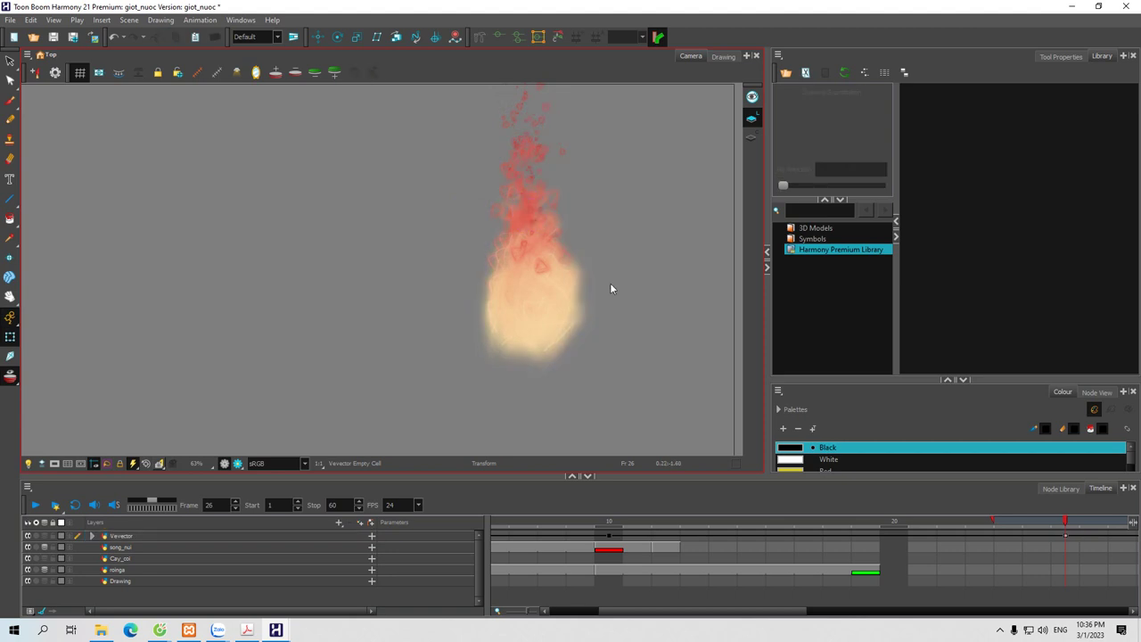
left_click_drag(764, 612, 827, 612)
left_click(897, 536)
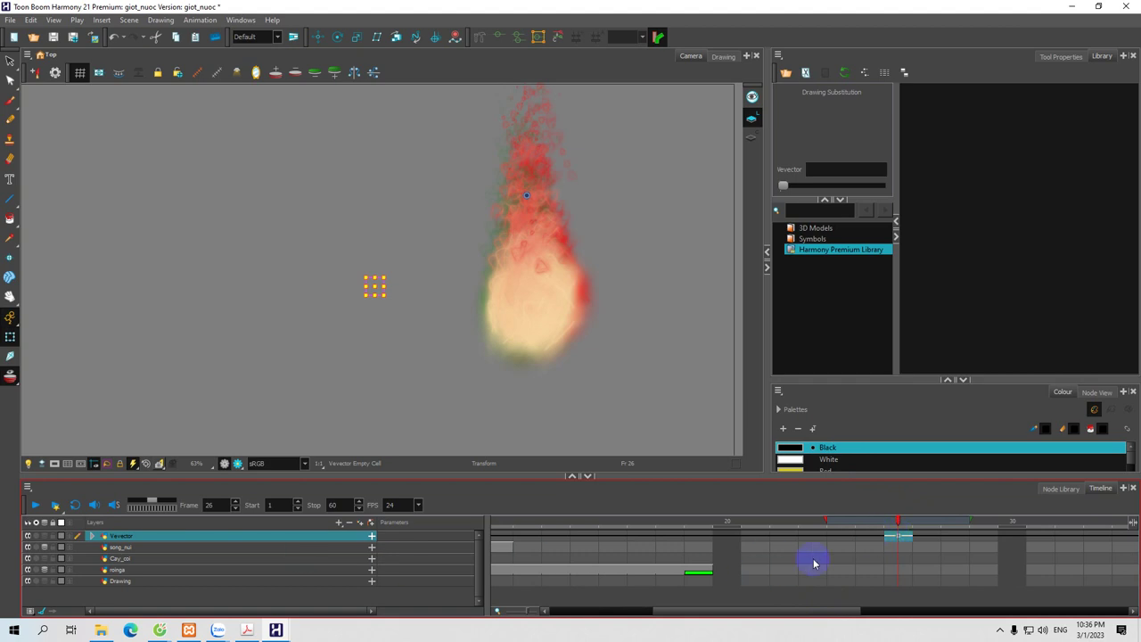
left_click(532, 214)
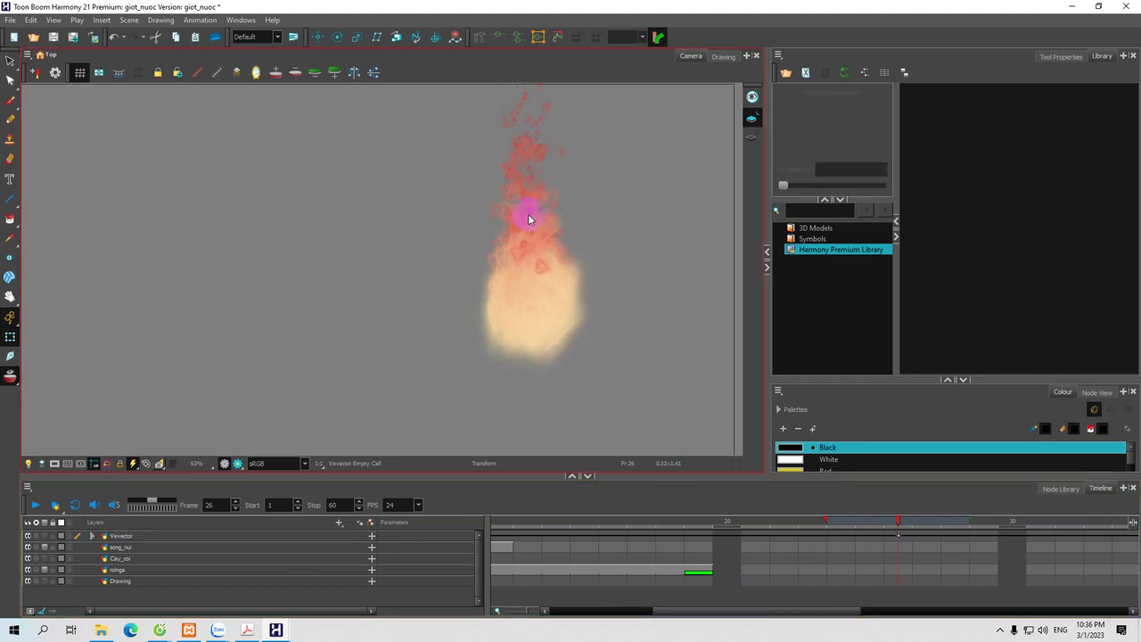
Step: Return to frame 1 and play the Vevector flame animation through, repeating the playback with the Vevector layer selected
left_click_drag(667, 610, 533, 613)
left_click(501, 524)
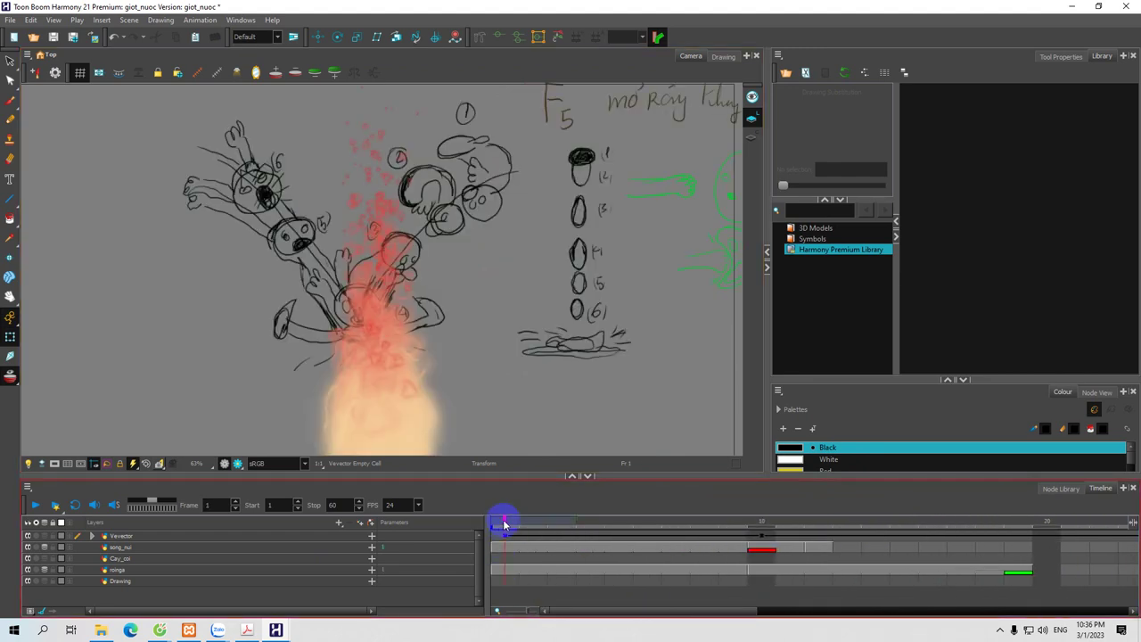
left_click(35, 506)
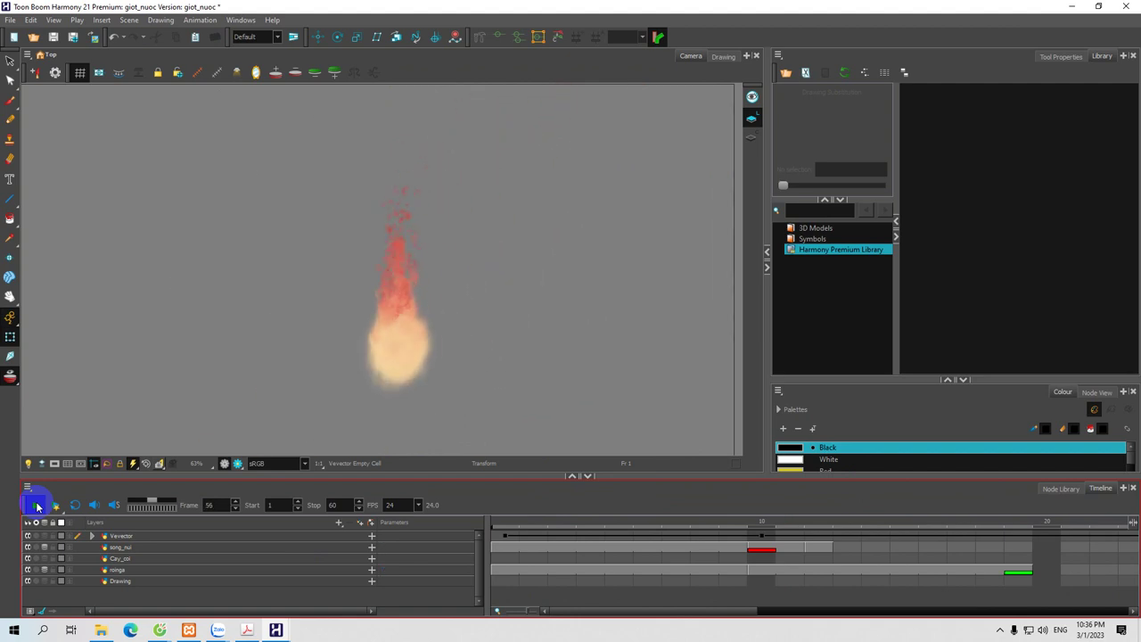
left_click(37, 505)
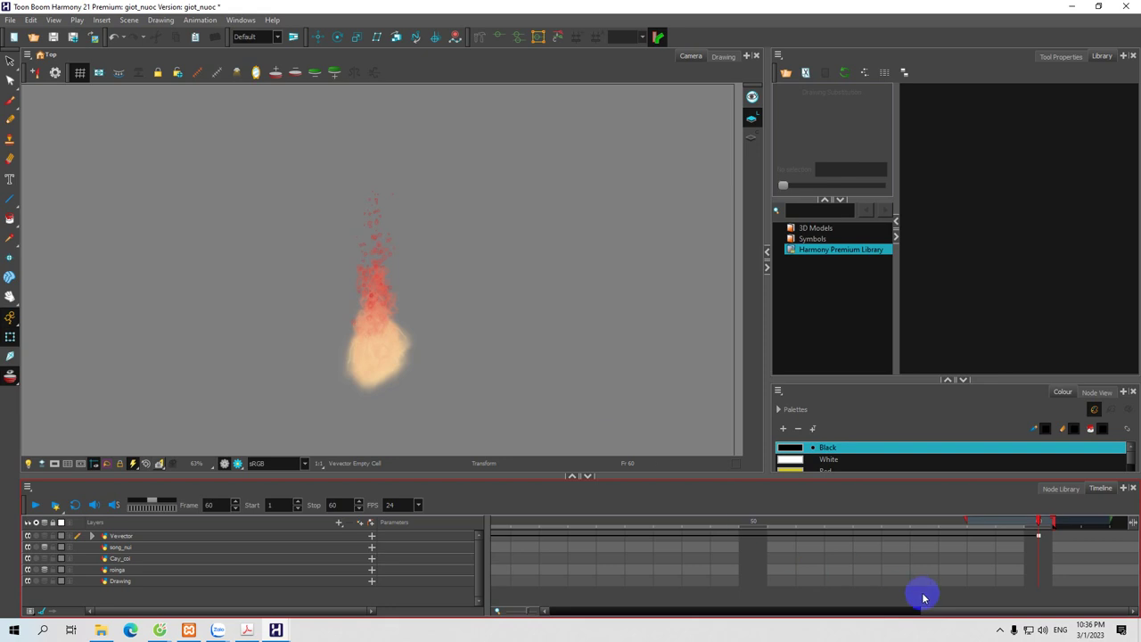
left_click_drag(941, 611, 535, 625)
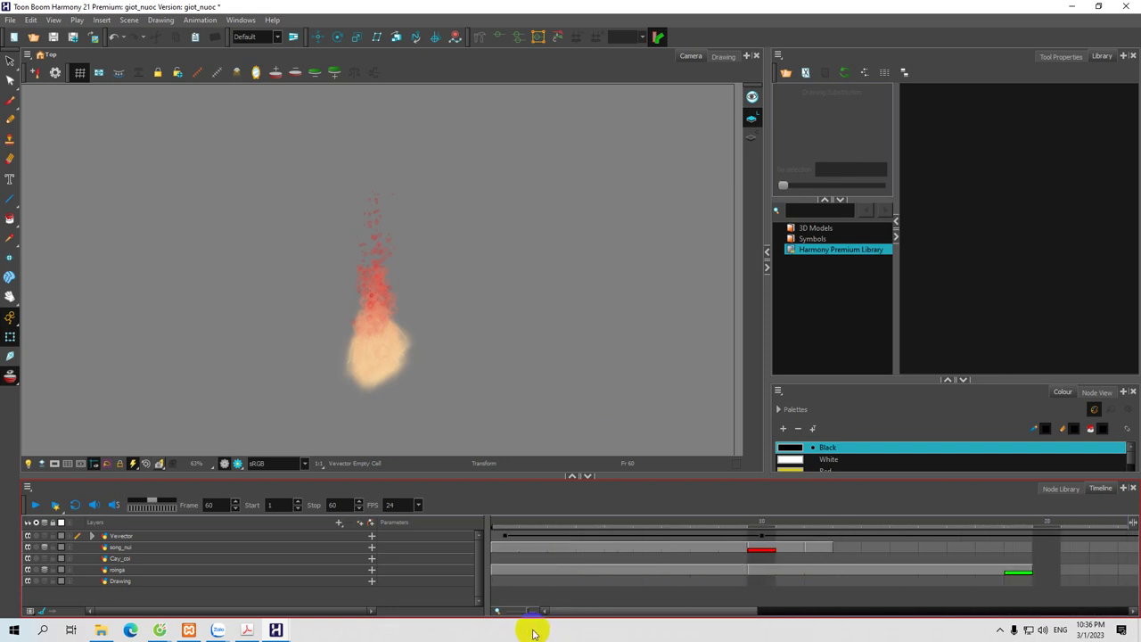
left_click(504, 536)
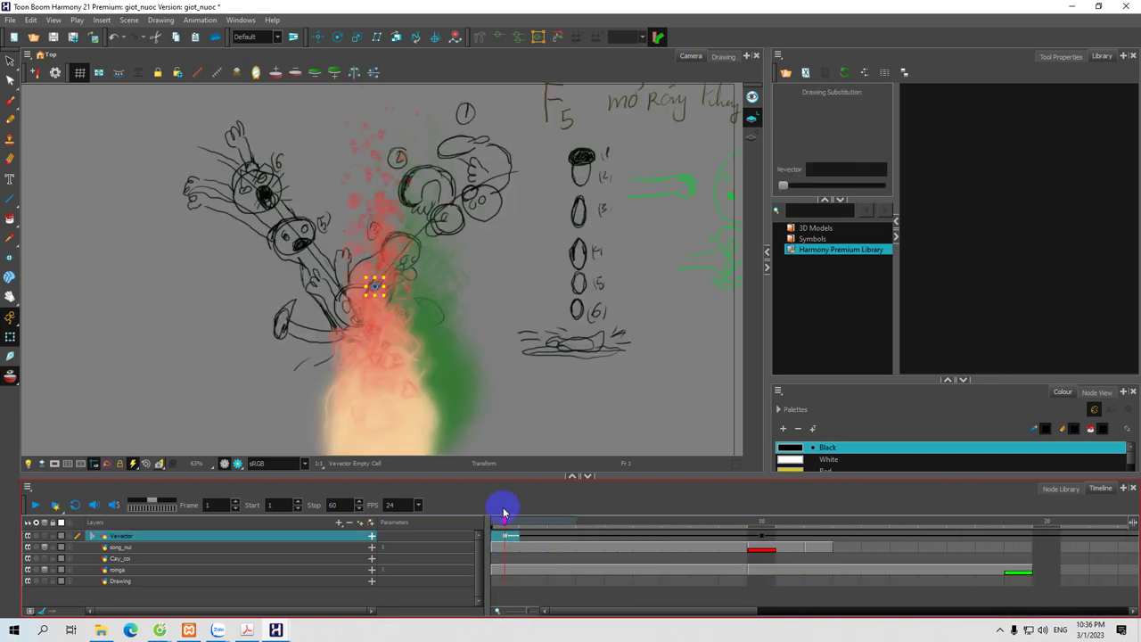
left_click(36, 506)
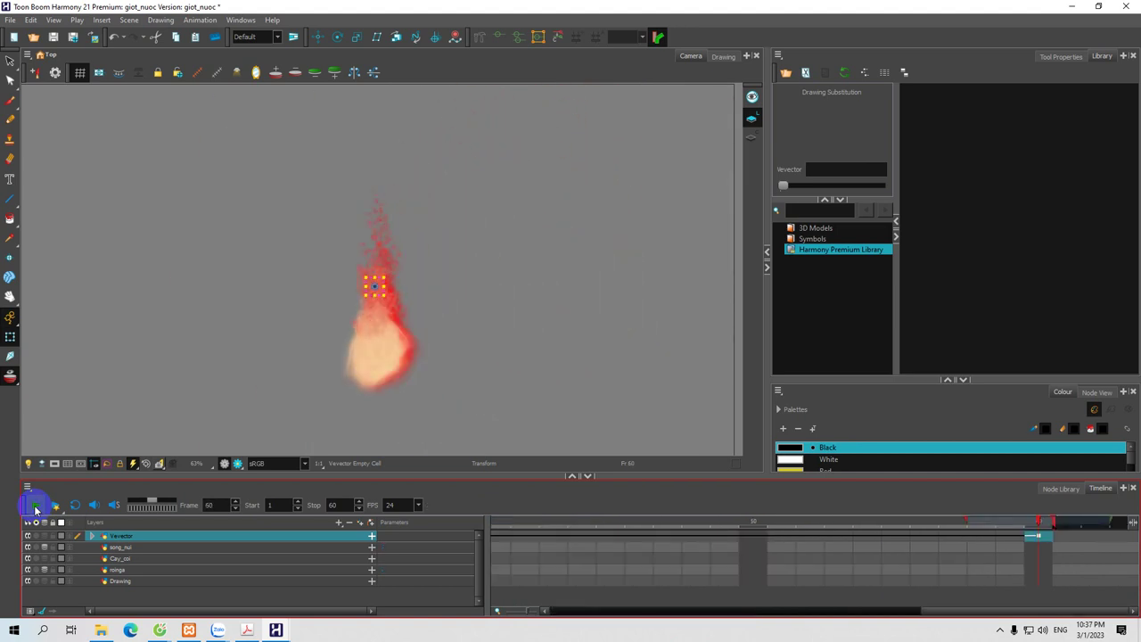
Step: Open the Node Library and look over favourite nodes such as Transparency, Glow, Composite and Cutter
left_click(239, 21)
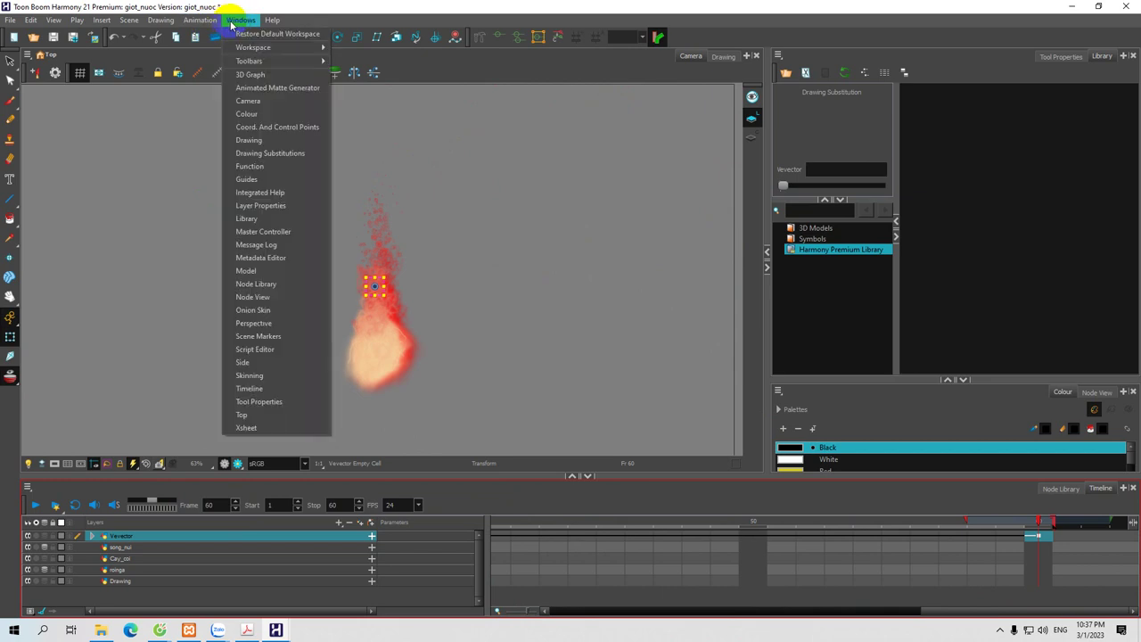
left_click(257, 283)
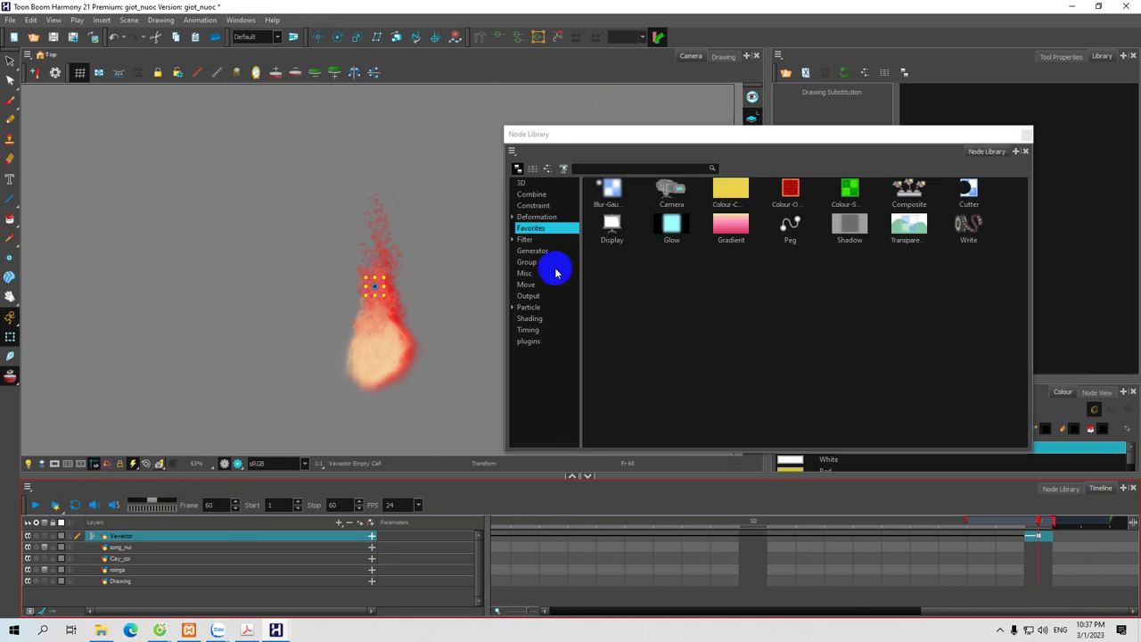
left_click(909, 237)
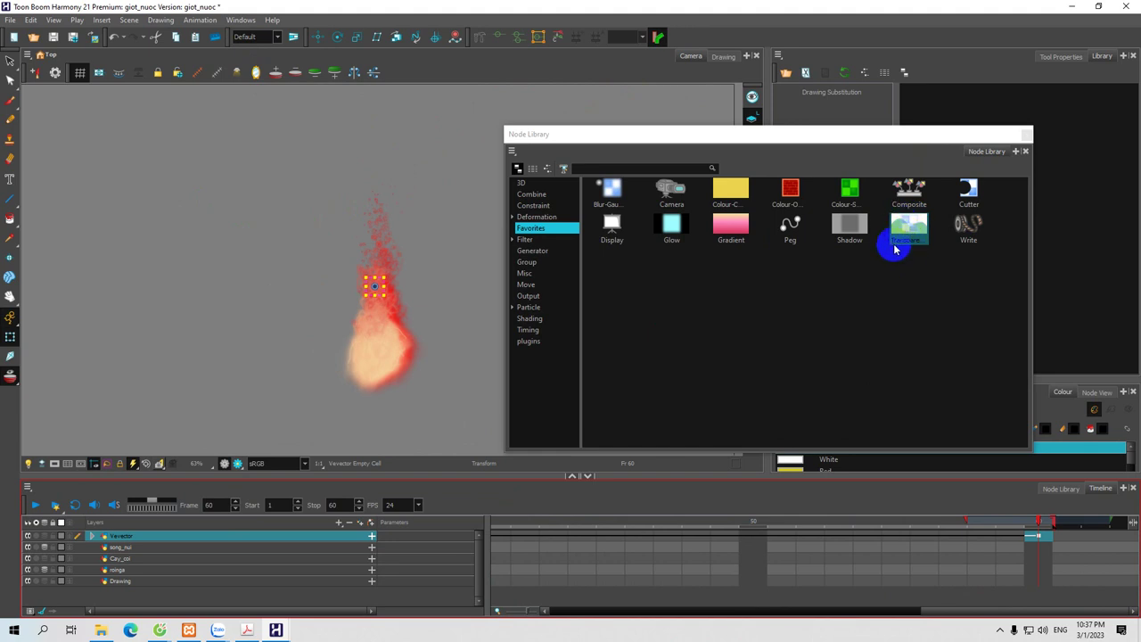
left_click(664, 234)
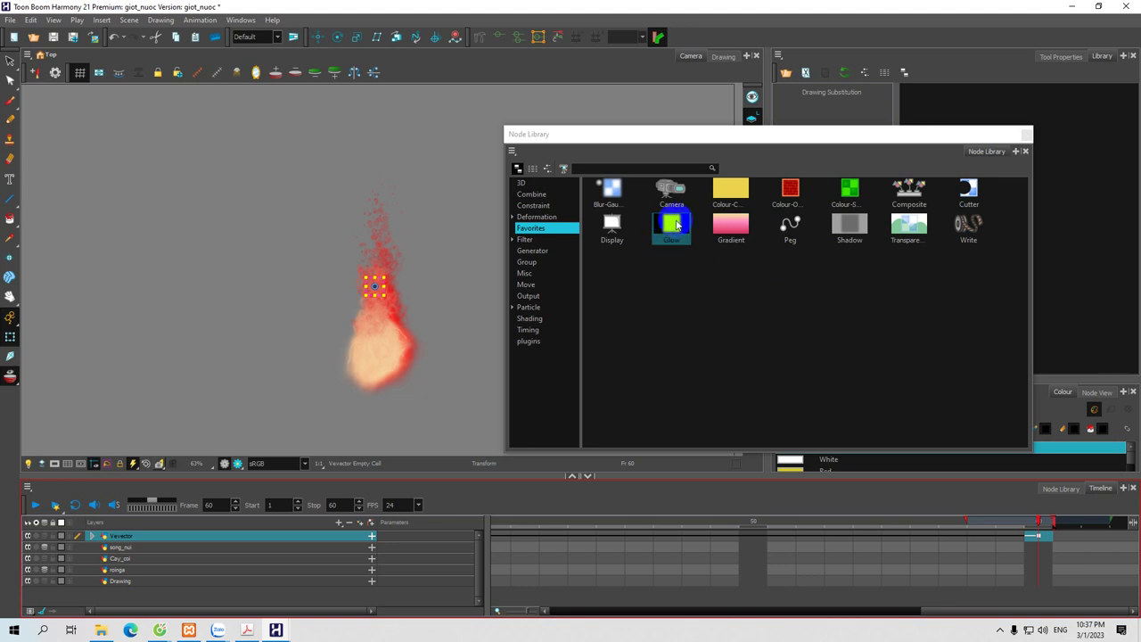
left_click(915, 205)
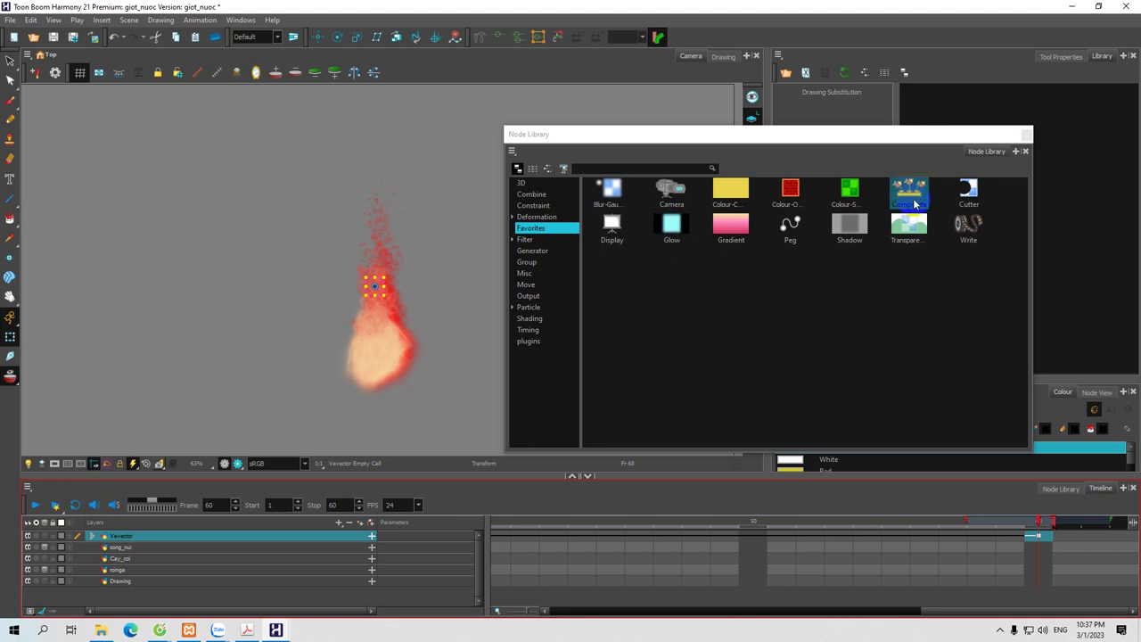
left_click(969, 194)
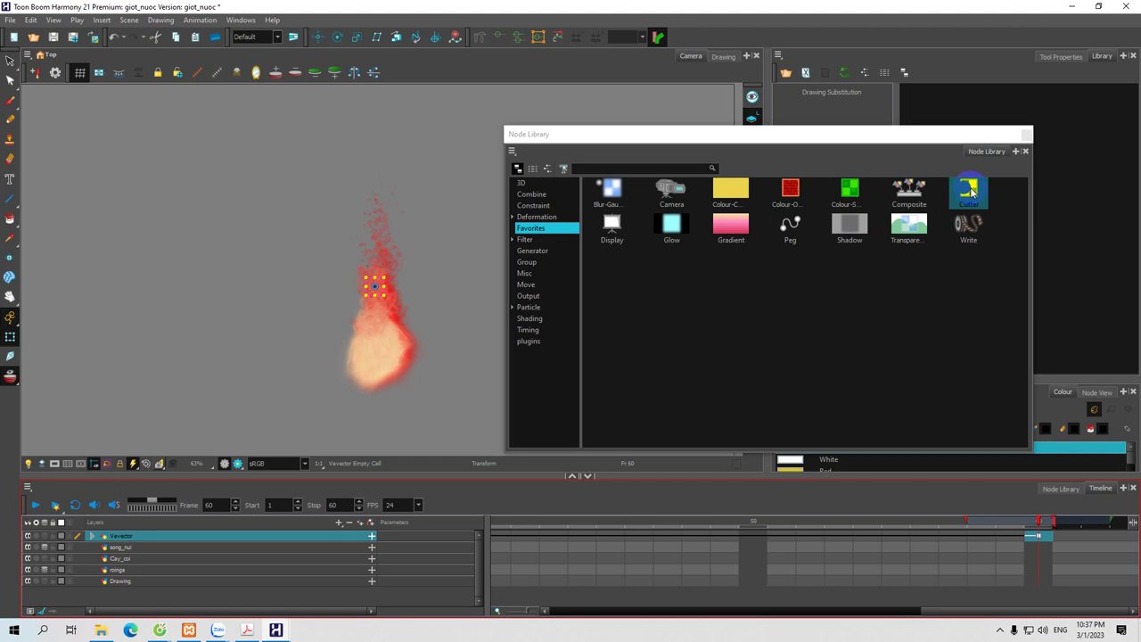
left_click(971, 195)
mouse_move(971, 192)
left_mouse_down()
mouse_move(525, 245)
mouse_move(518, 323)
mouse_move(516, 307)
left_mouse_up()
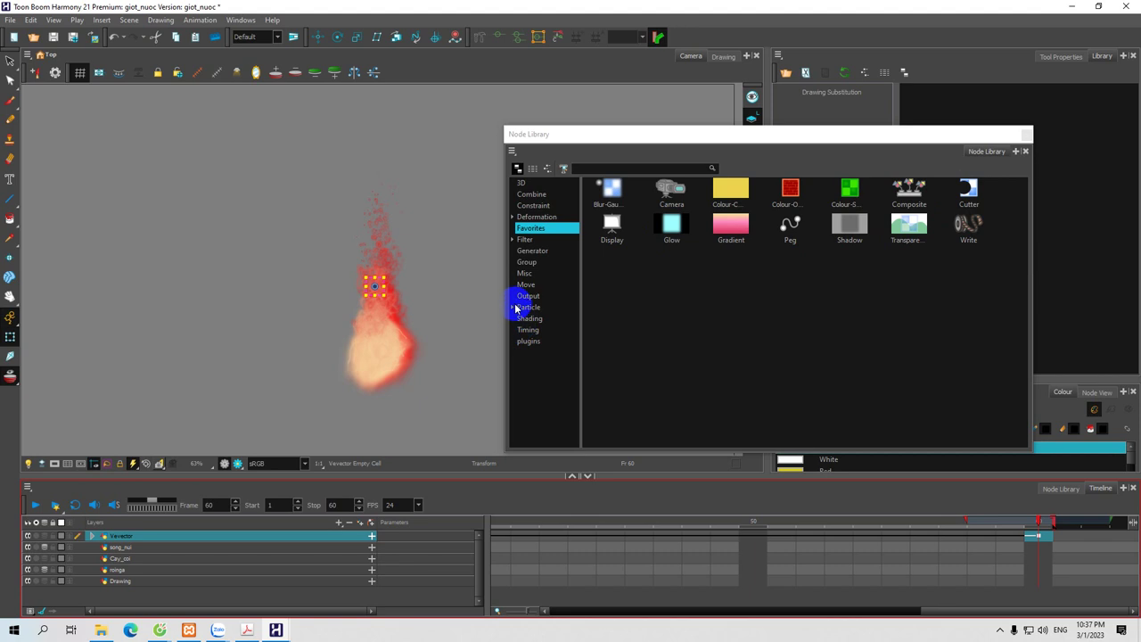
Step: Add the Spray_wand example from the Particle category to the timeline layers and close the Node Library
left_click(515, 307)
left_click(532, 330)
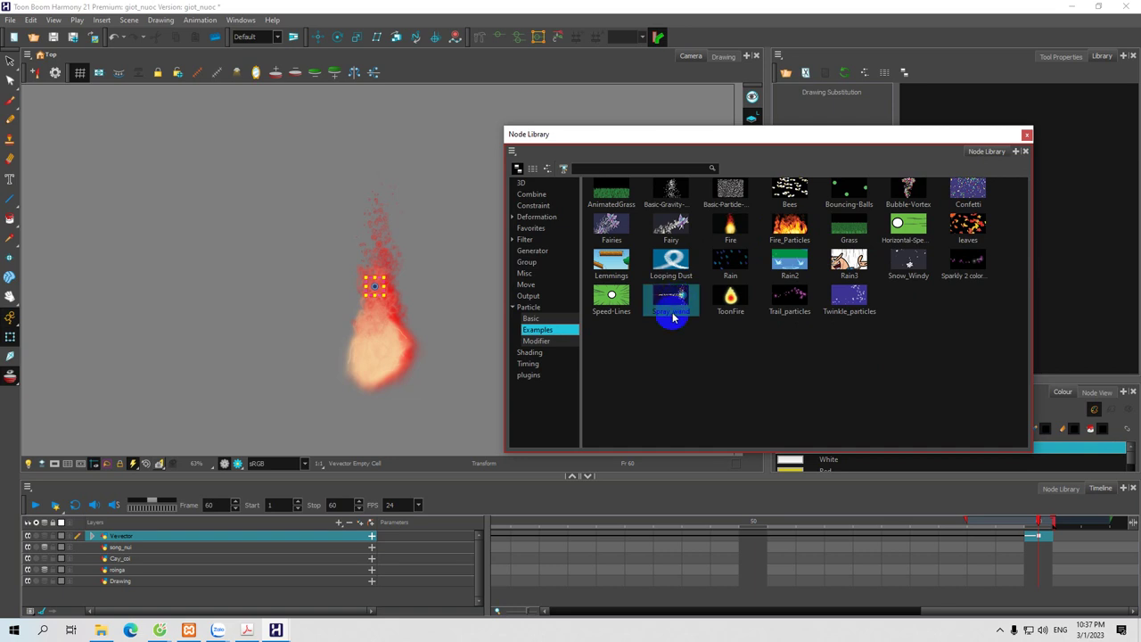
mouse_move(681, 298)
left_mouse_down()
mouse_move(571, 414)
mouse_move(286, 528)
mouse_move(116, 533)
left_mouse_up()
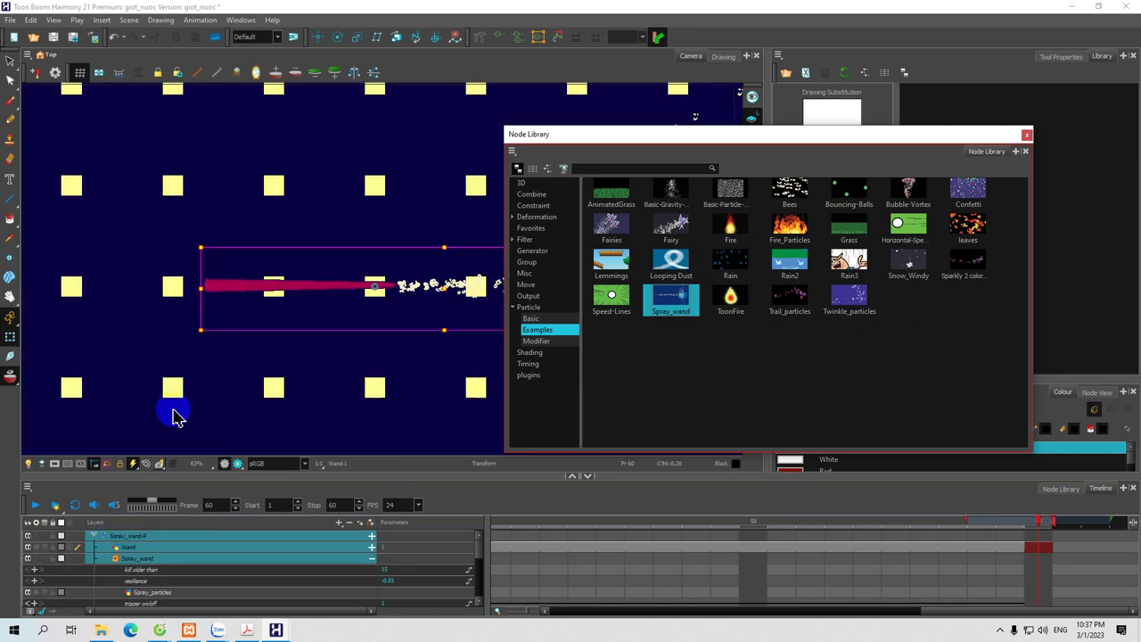
left_click(1027, 135)
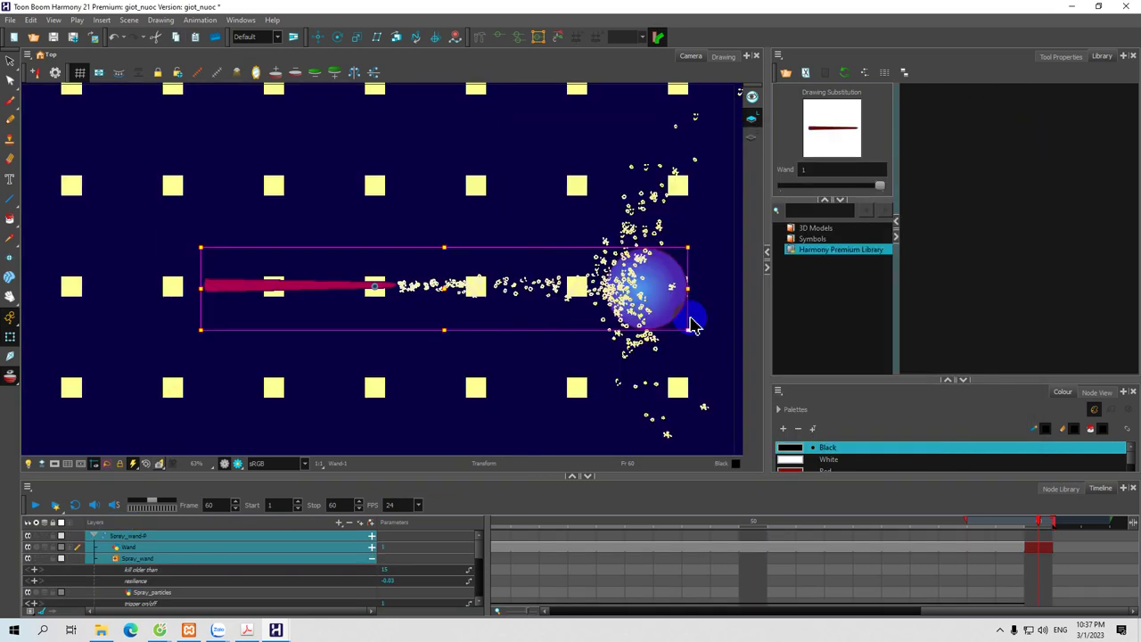
Step: Delete the Colour-Card layer that came with the Spray_wand effect, enlarging the Timeline to find it and restoring its height
scroll(133, 551, "down", 1)
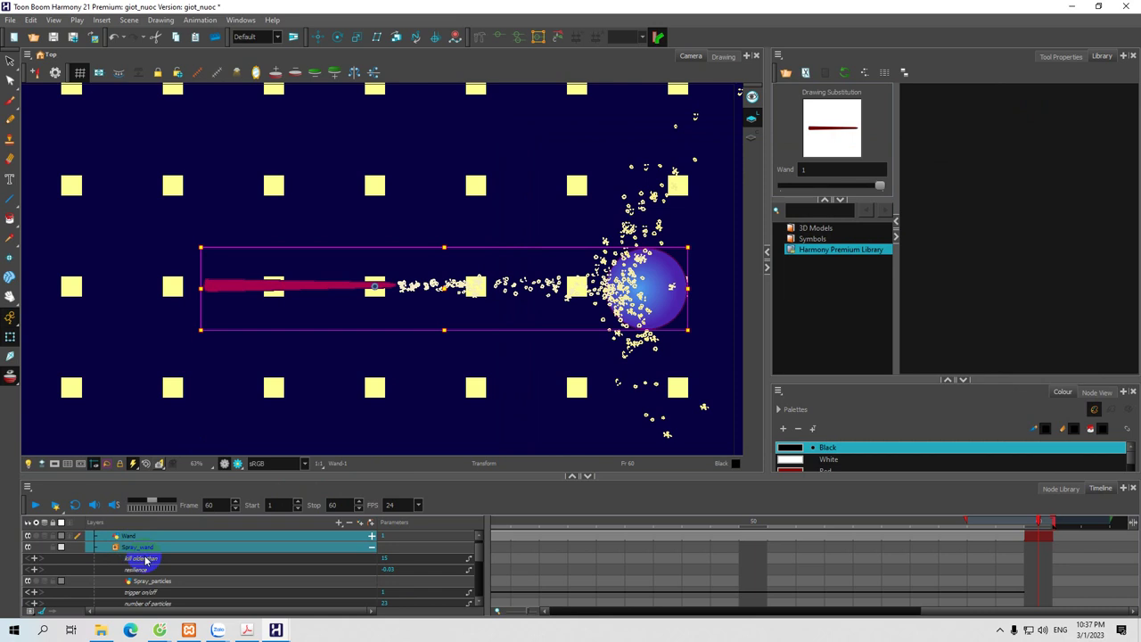
scroll(145, 558, "up", 1)
left_click_drag(302, 475, 331, 249)
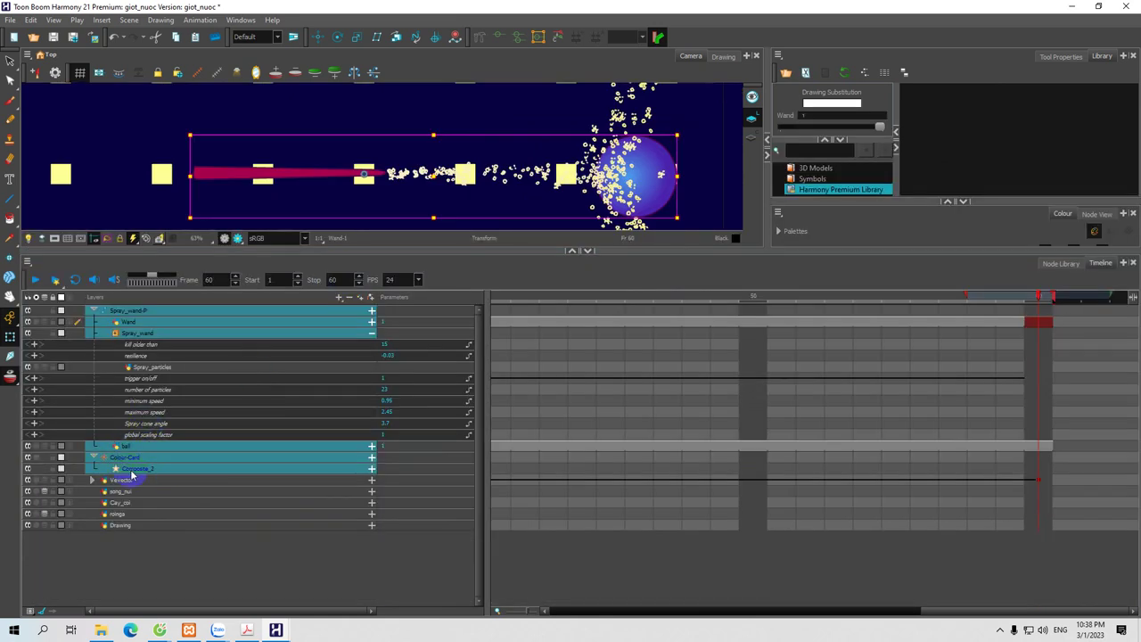
left_click(130, 470)
left_click(126, 457)
right_click(129, 457)
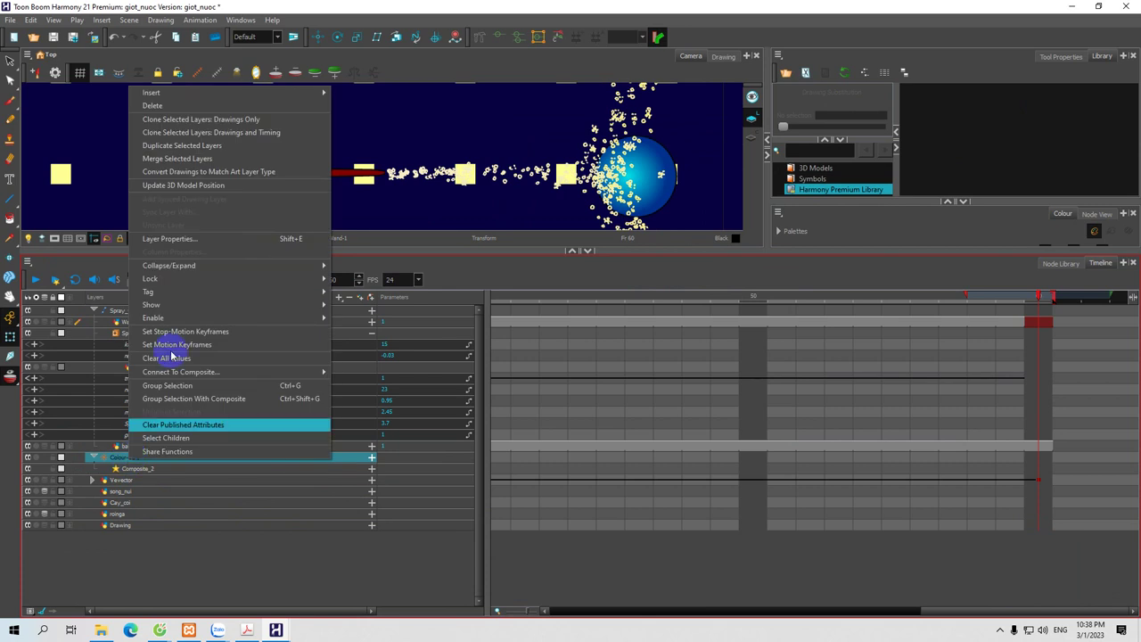
left_click(178, 107)
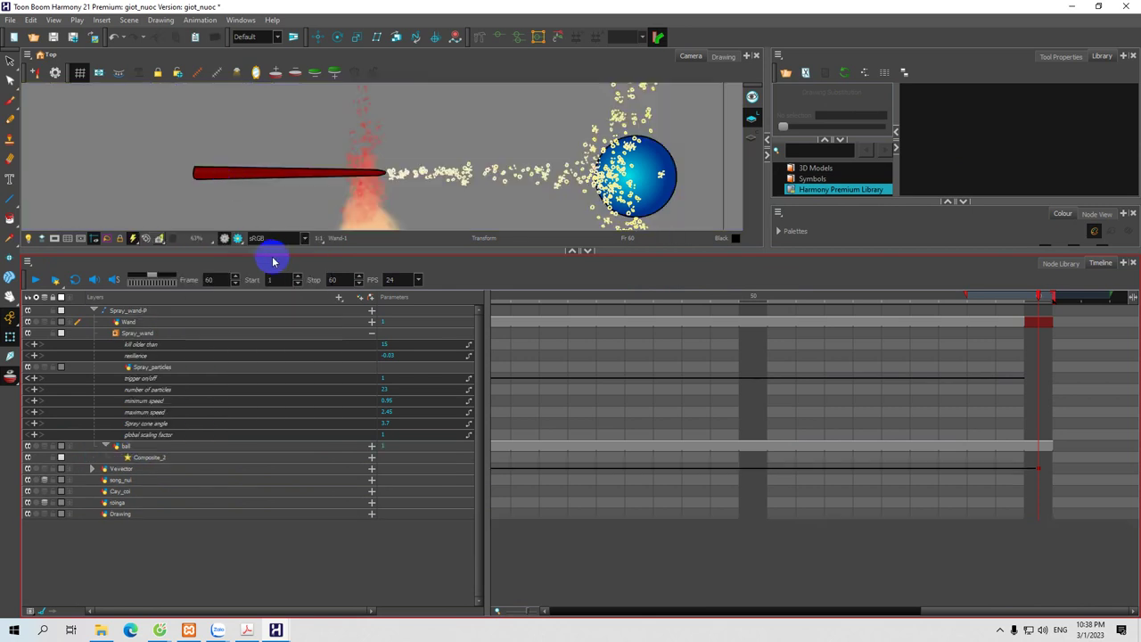
left_click_drag(288, 250, 313, 473)
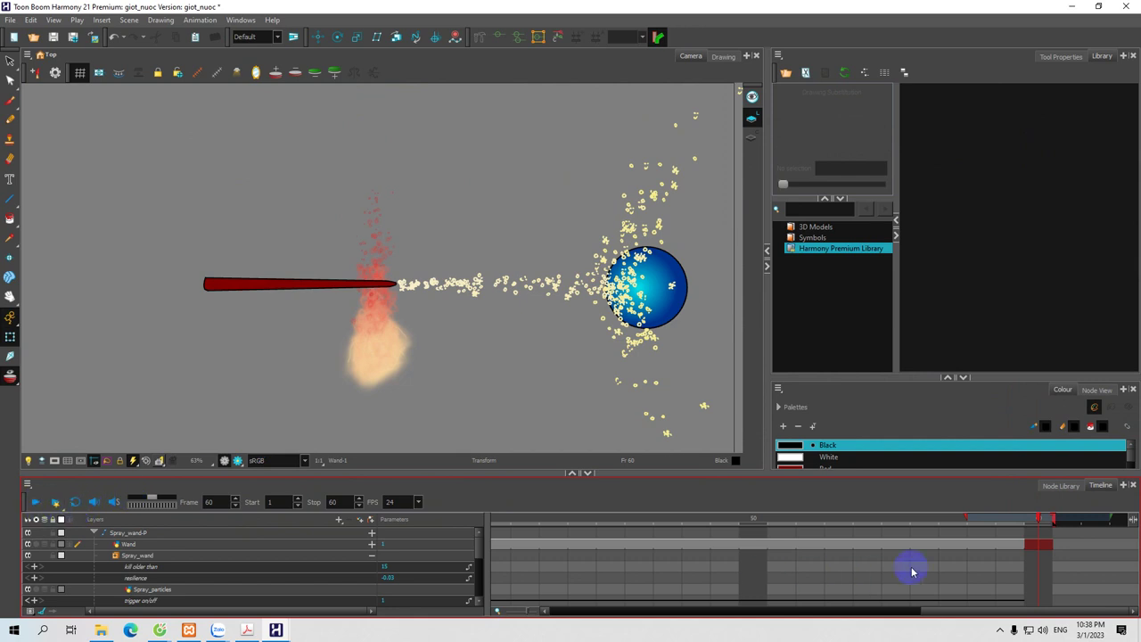
Step: Play the scene from the early frames to review the Spray_wand effect together with the flame
left_click(499, 523)
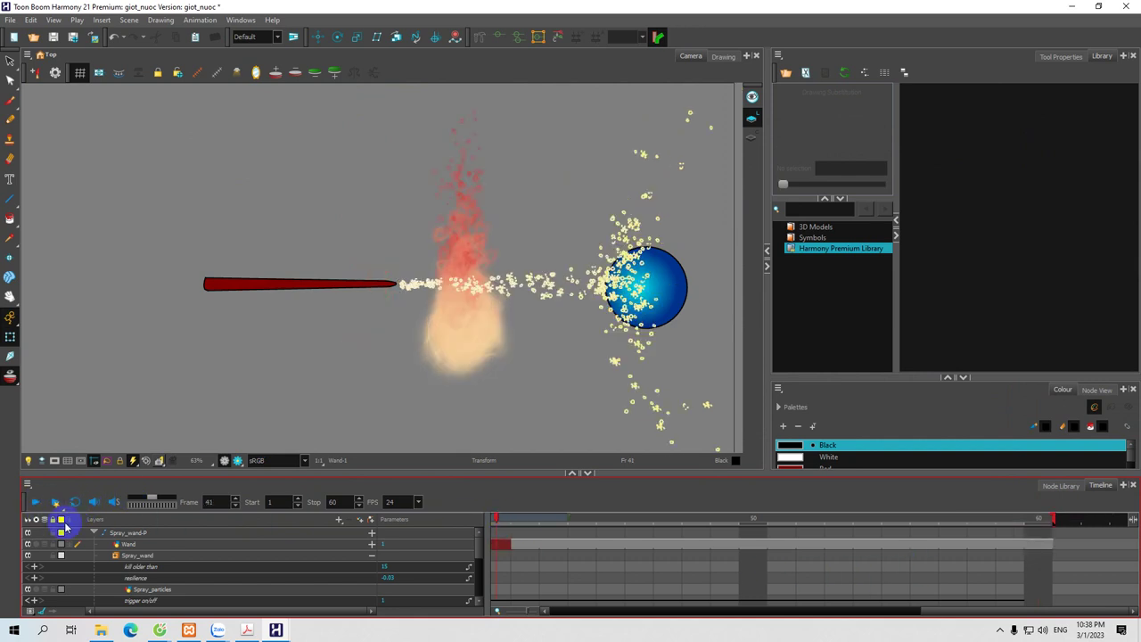
left_click(33, 505)
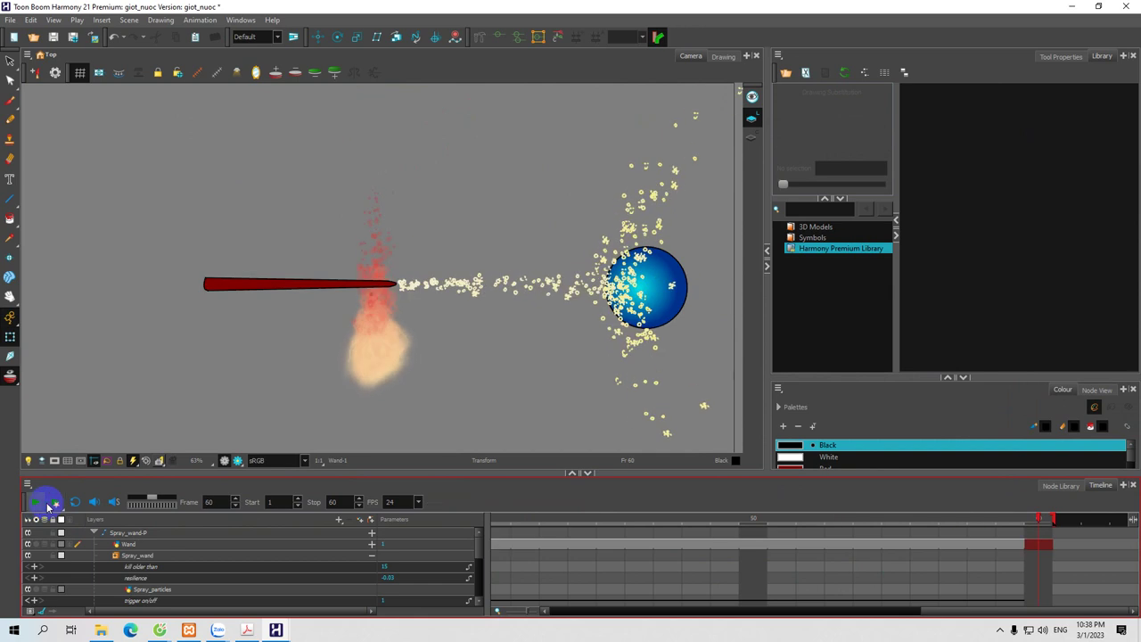
left_click(33, 505)
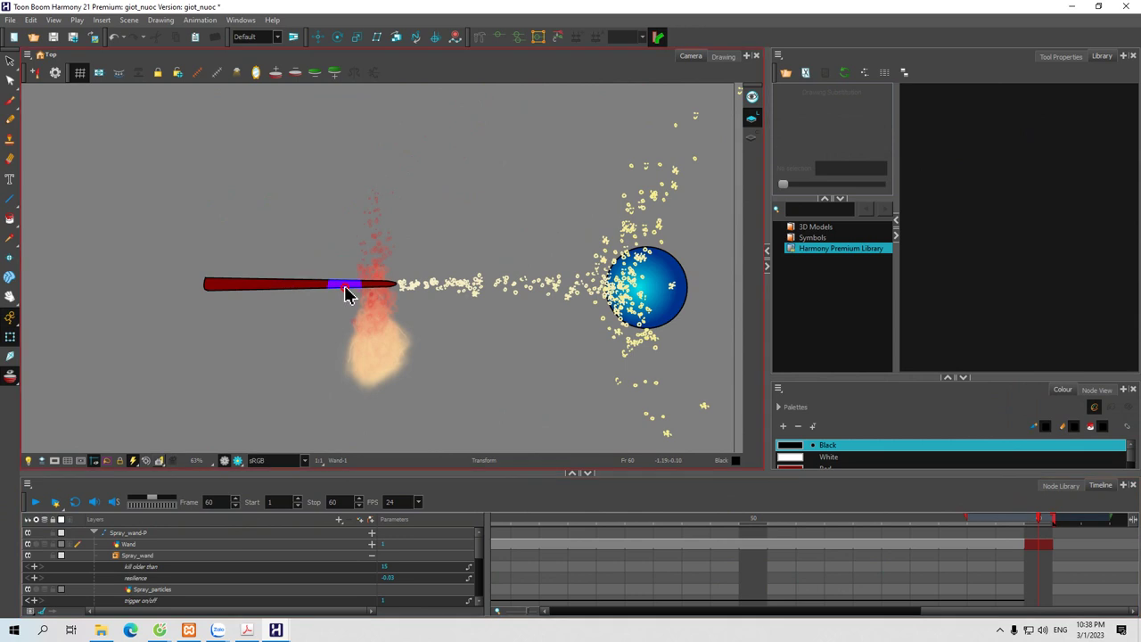
Step: Move the wand further away from the ball at frame 60, then select the ball and play the scene
left_click(347, 296)
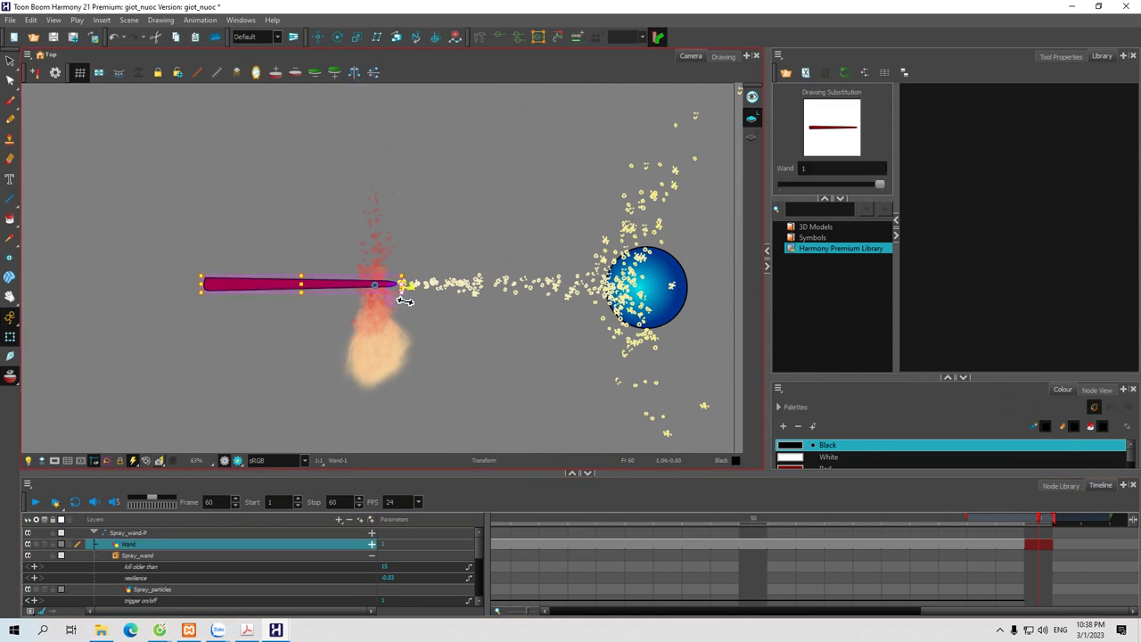
left_click_drag(329, 290, 241, 296)
left_click(42, 506)
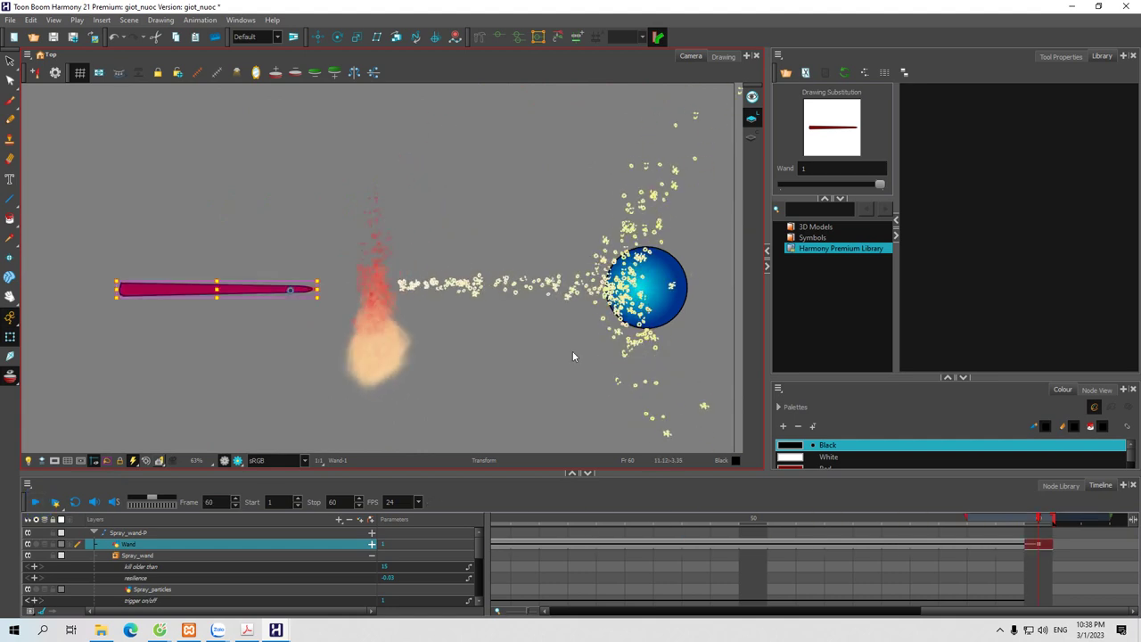
left_click(671, 278)
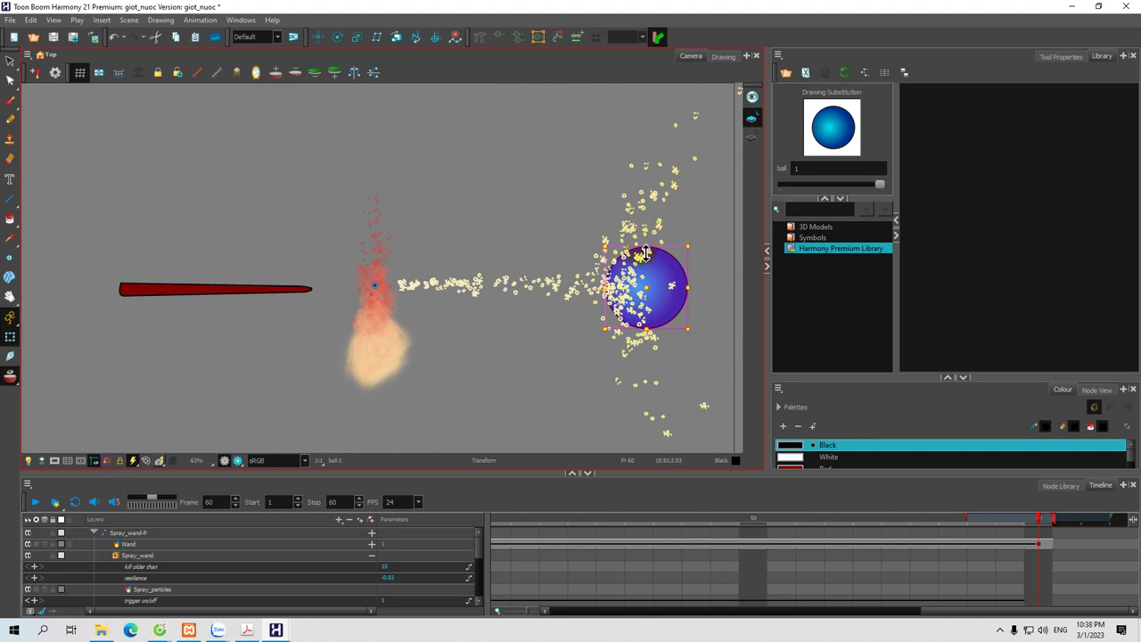
left_click(41, 503)
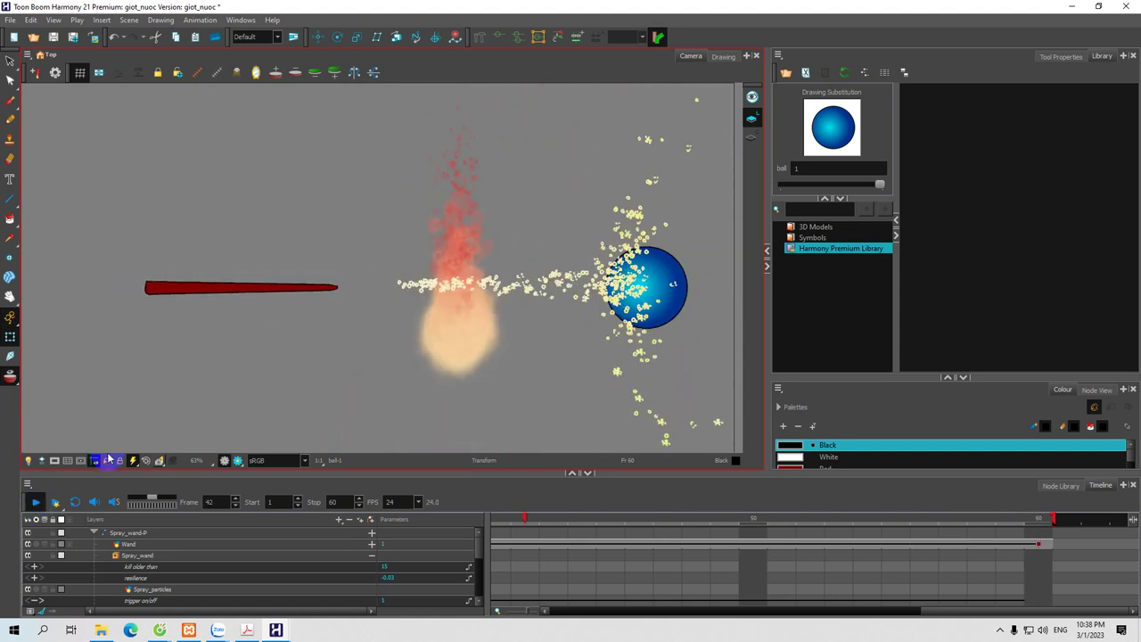
Step: Add the Fairy example from the Node Library's Particle category to the timeline layers
left_click(240, 20)
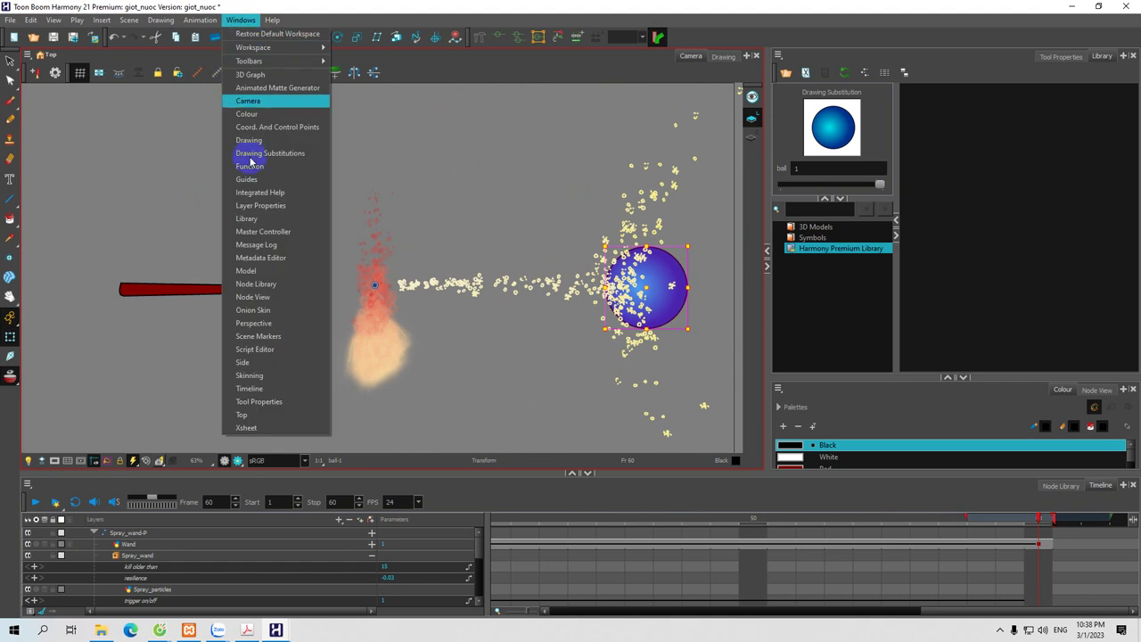
left_click(256, 284)
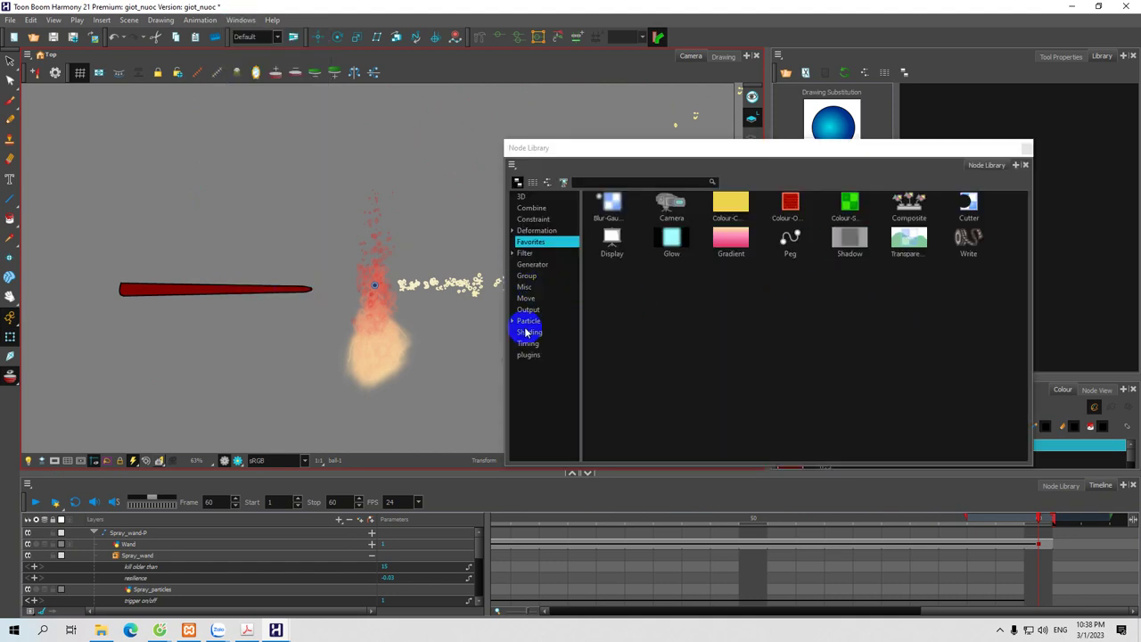
left_click(515, 323)
left_click(538, 343)
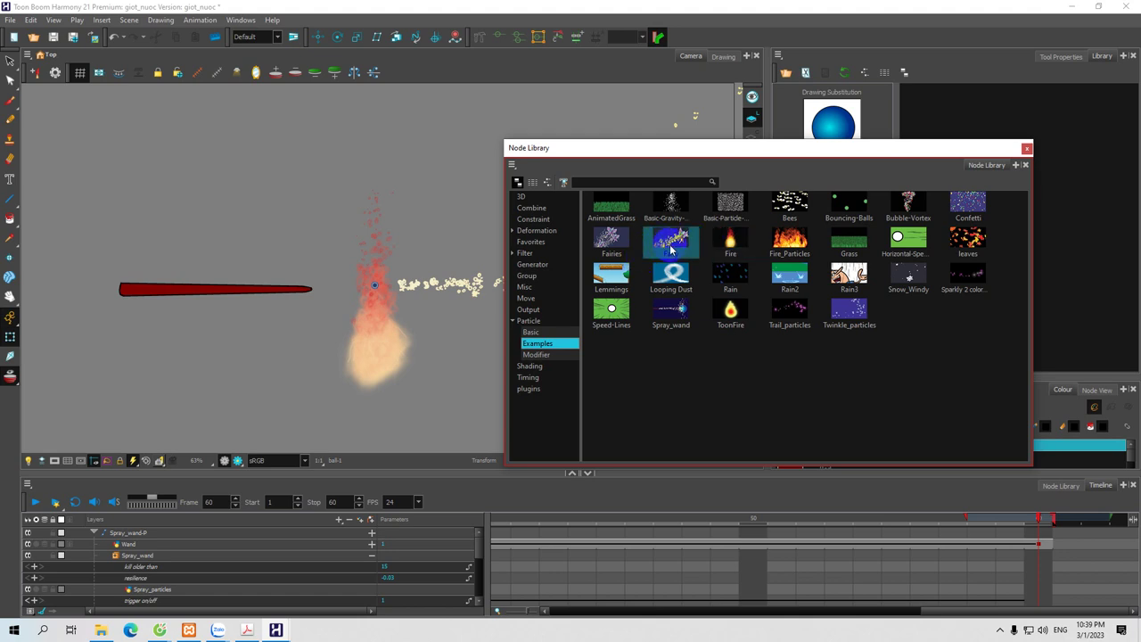
mouse_move(679, 246)
left_mouse_down()
mouse_move(599, 327)
mouse_move(259, 486)
mouse_move(113, 531)
left_mouse_up()
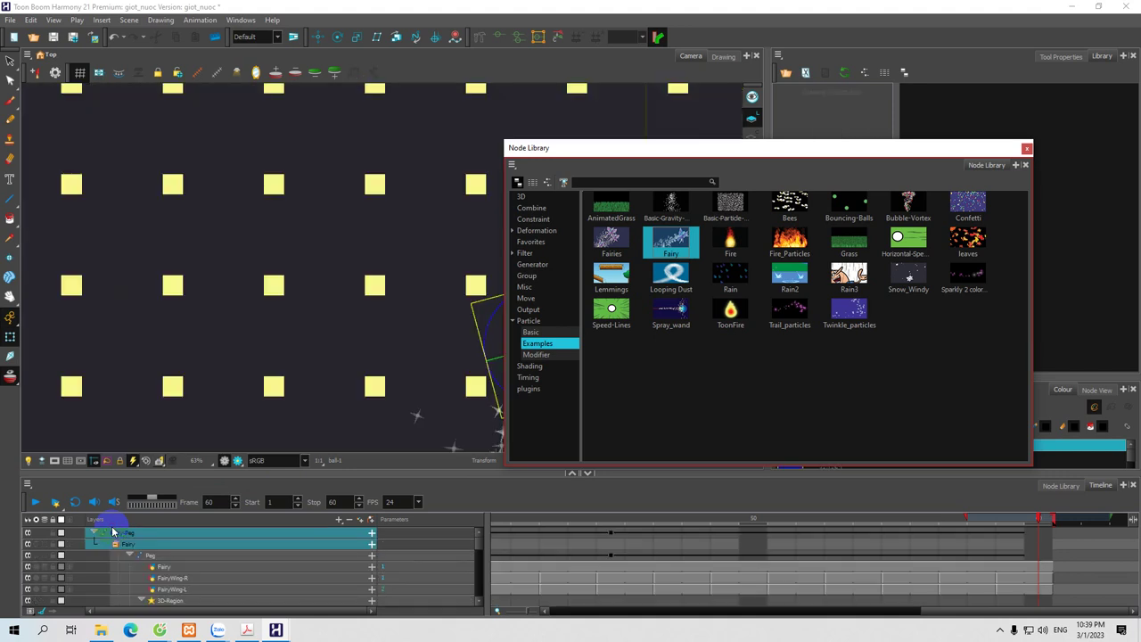
Step: Delete the Colour-Card layer that came with the Fairy effect, enlarging the Timeline to find it
left_click_drag(383, 473, 383, 351)
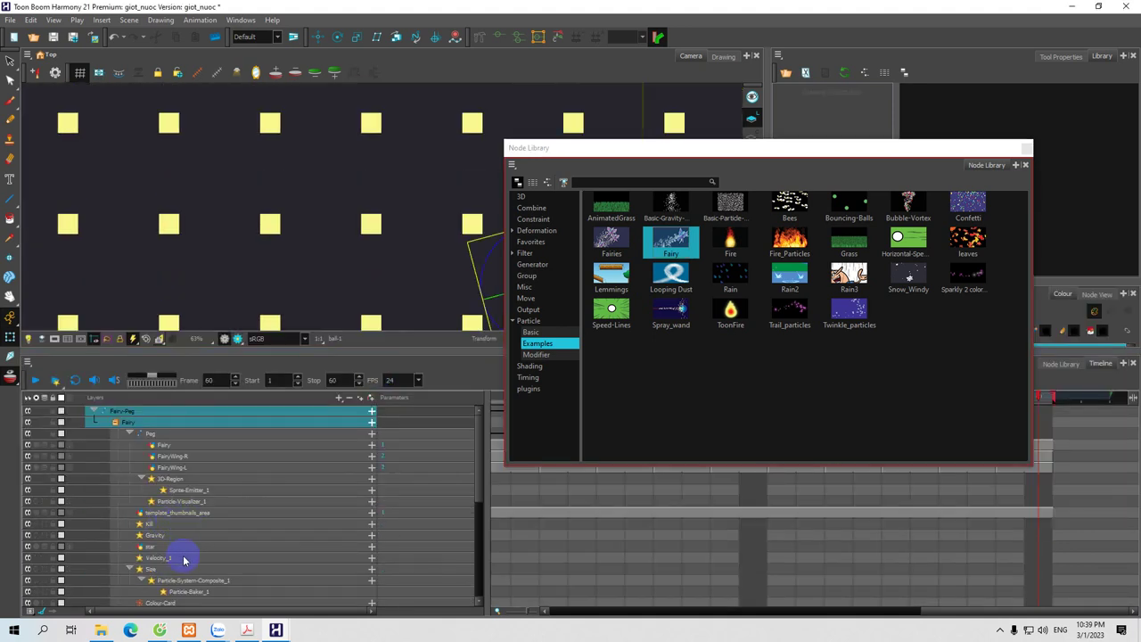
scroll(203, 566, "down", 1)
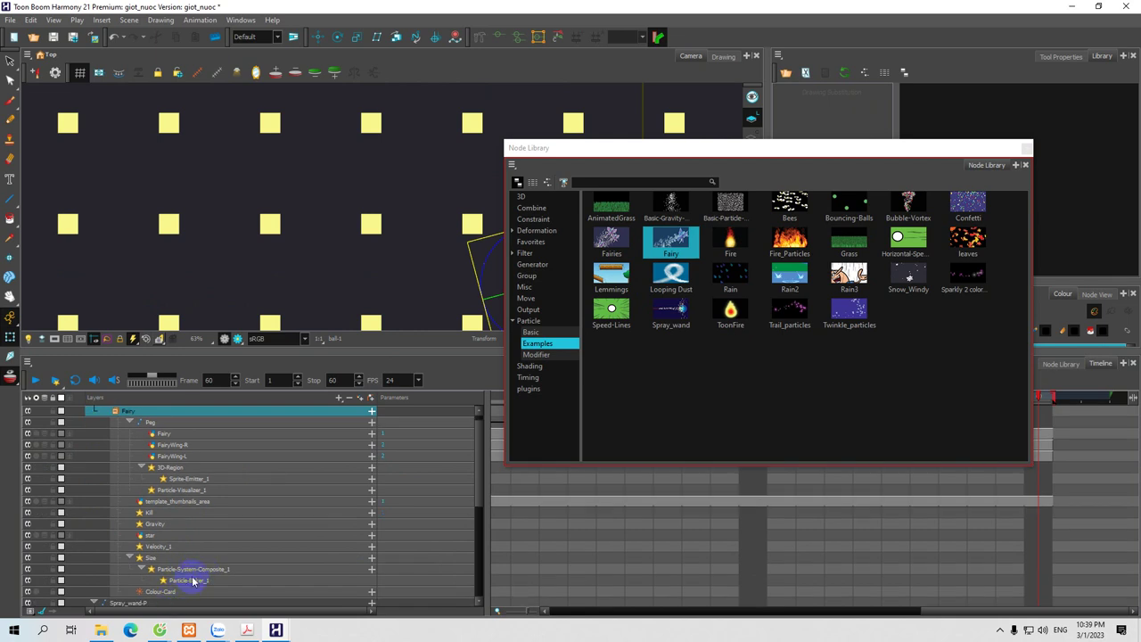
scroll(189, 584, "down", 2)
left_click(163, 571)
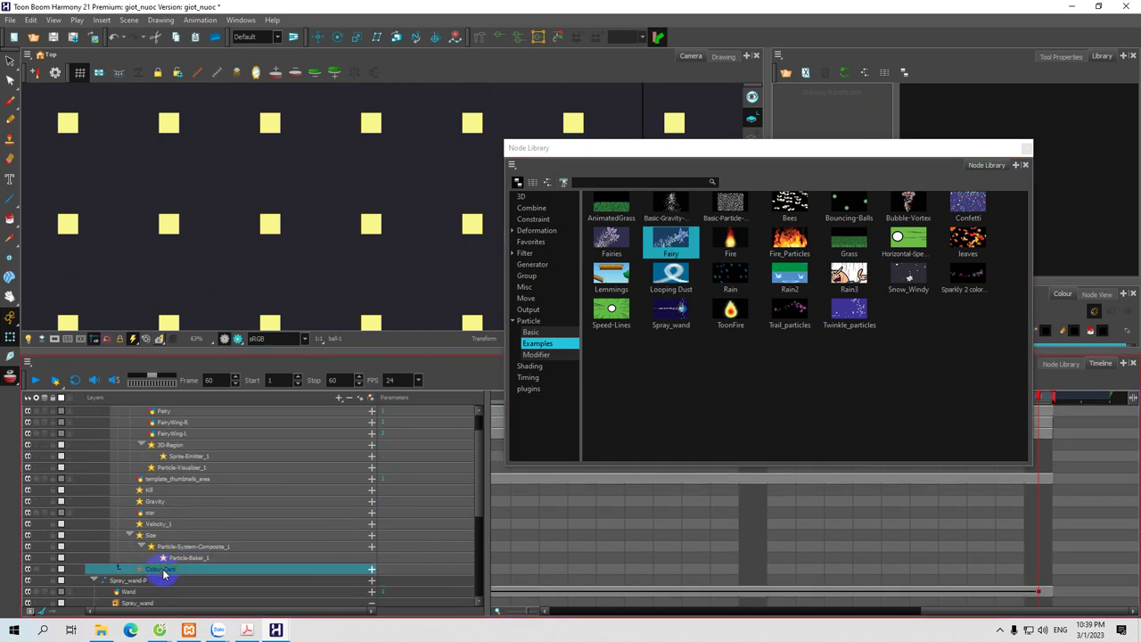
scroll(181, 561, "up", 2)
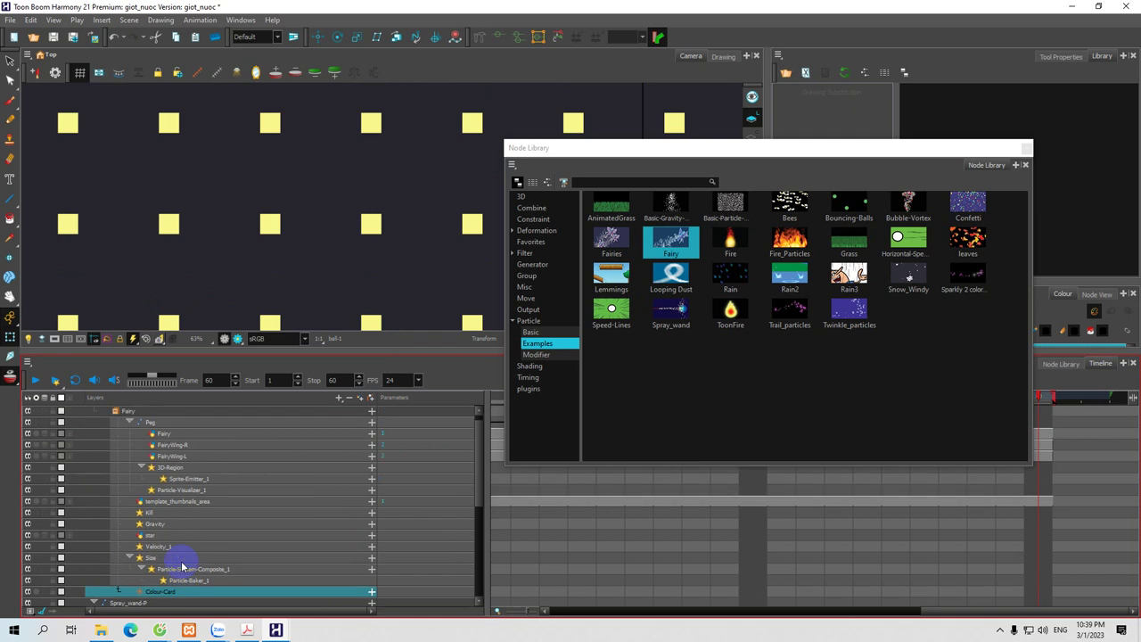
scroll(182, 567, "down", 3)
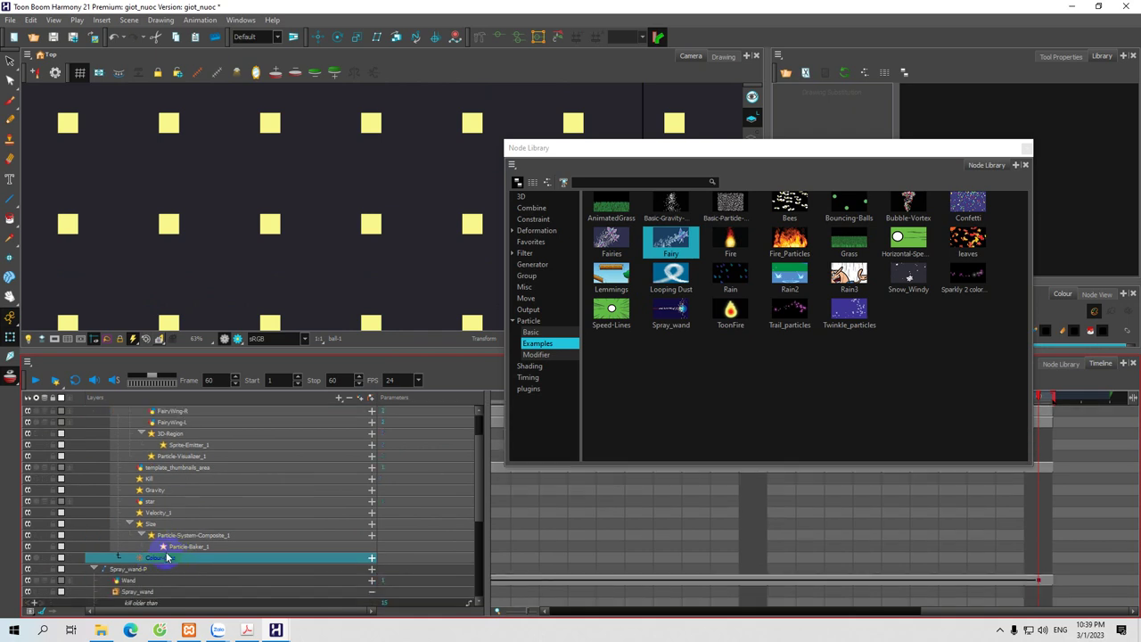
scroll(161, 498, "up", 4)
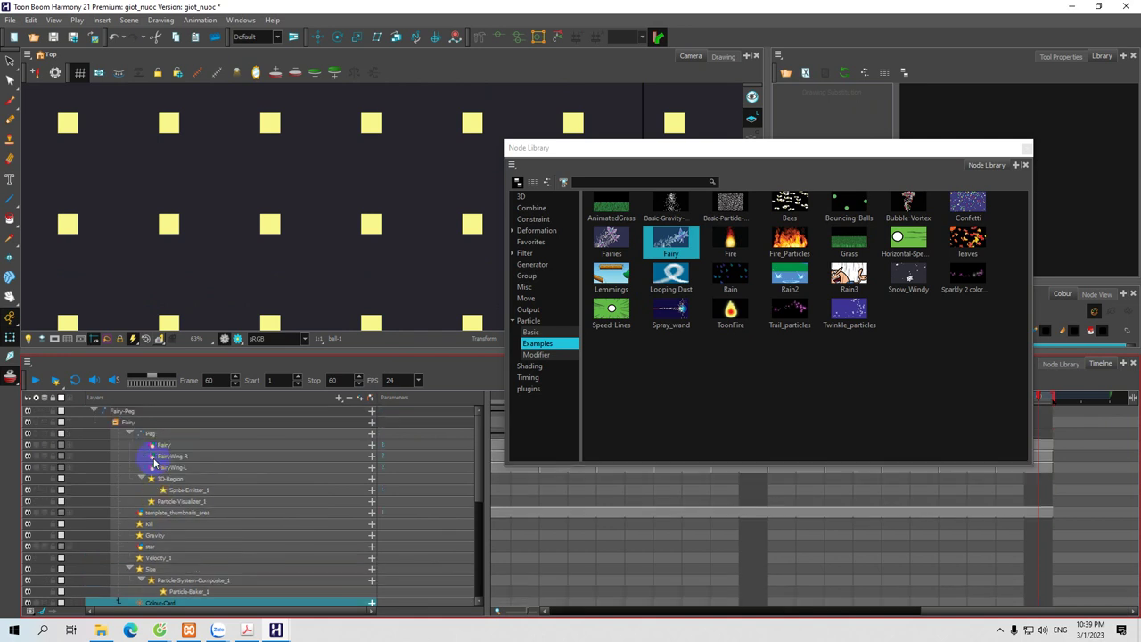
scroll(163, 486, "down", 4)
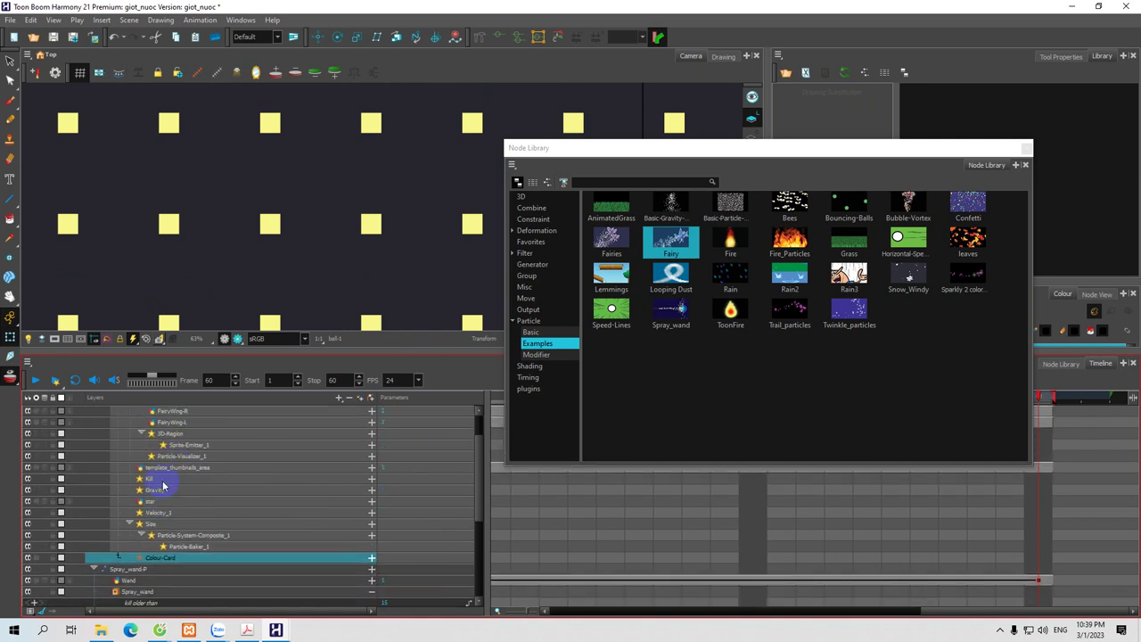
right_click(147, 560)
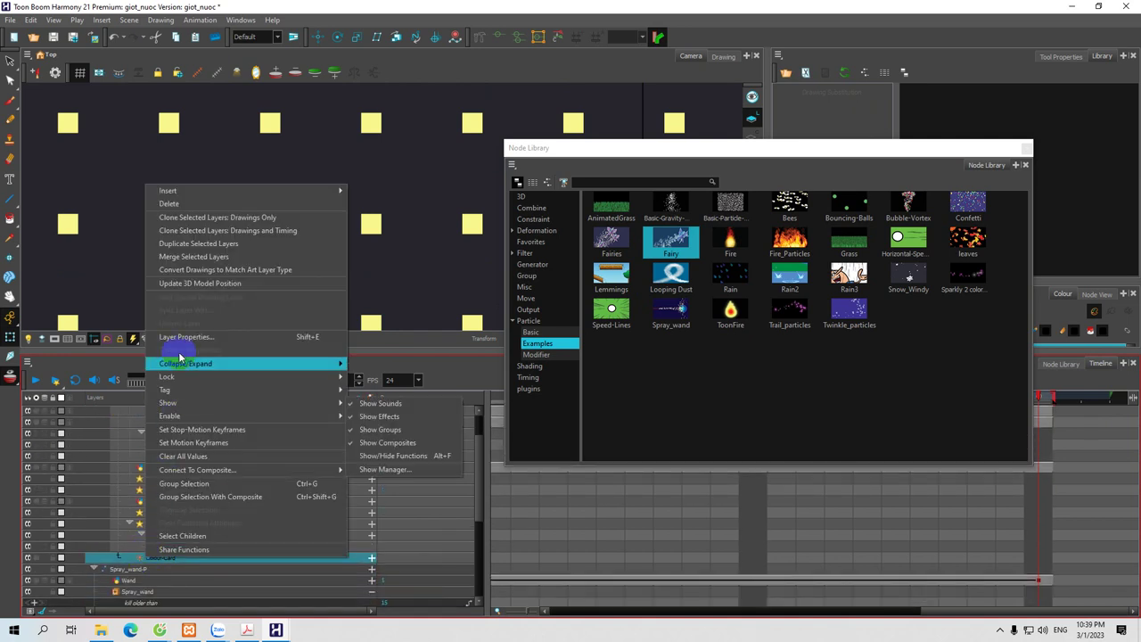
left_click(177, 204)
Step: Move the Node Library window out of the way, then collapse the Fairy-Peg layer and select it
left_click_drag(892, 148, 1078, 269)
scroll(237, 431, "up", 2)
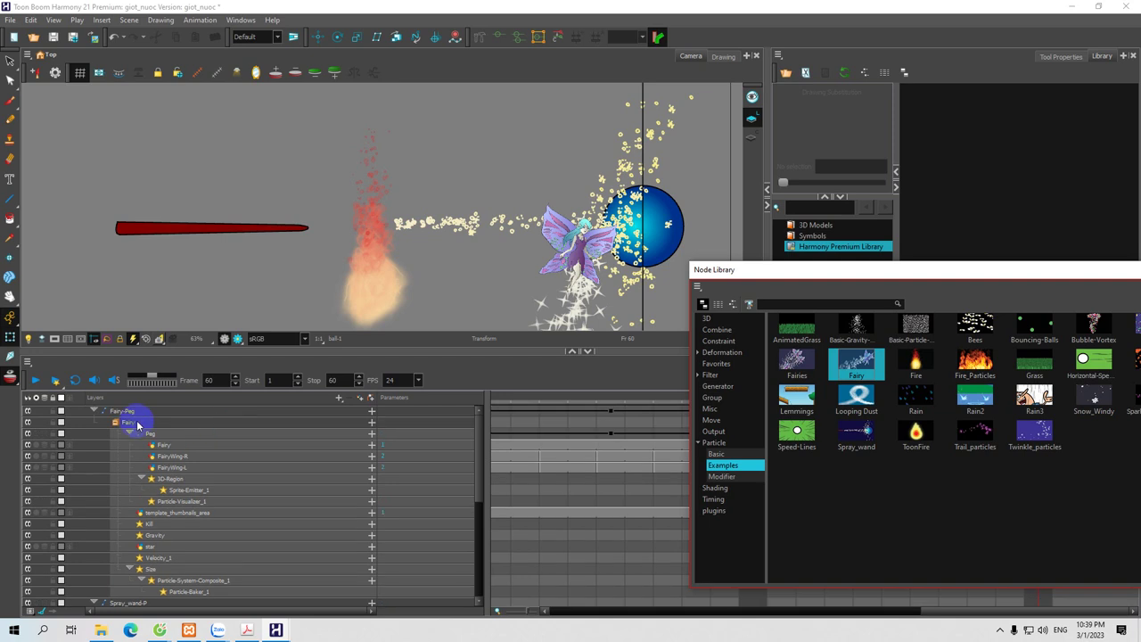
left_click(128, 434)
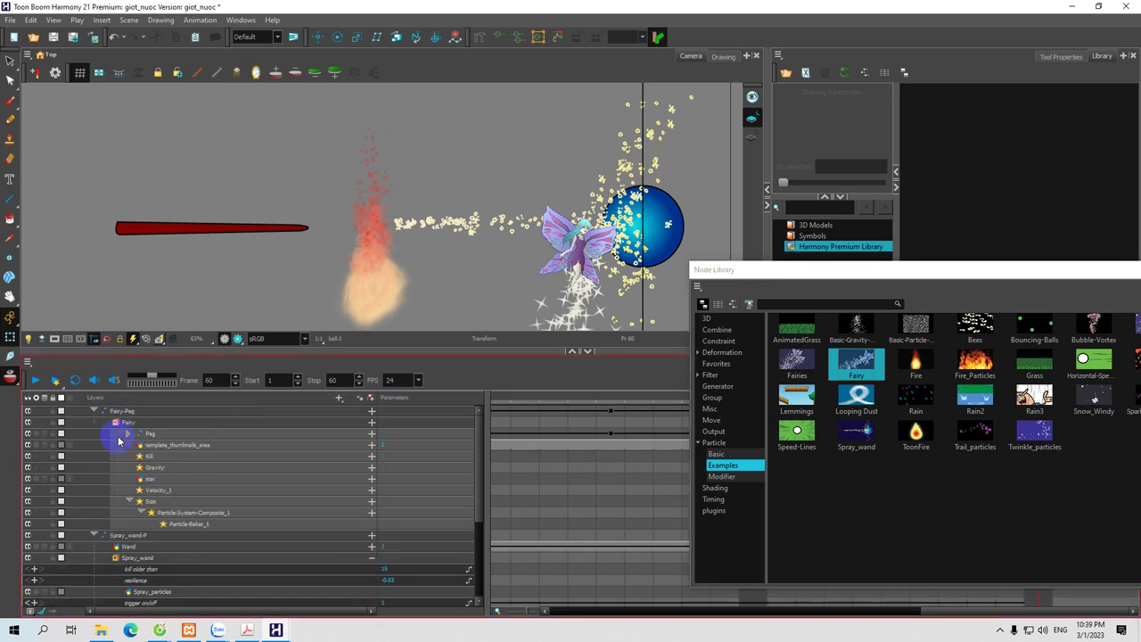
left_click(93, 411)
left_click(126, 412)
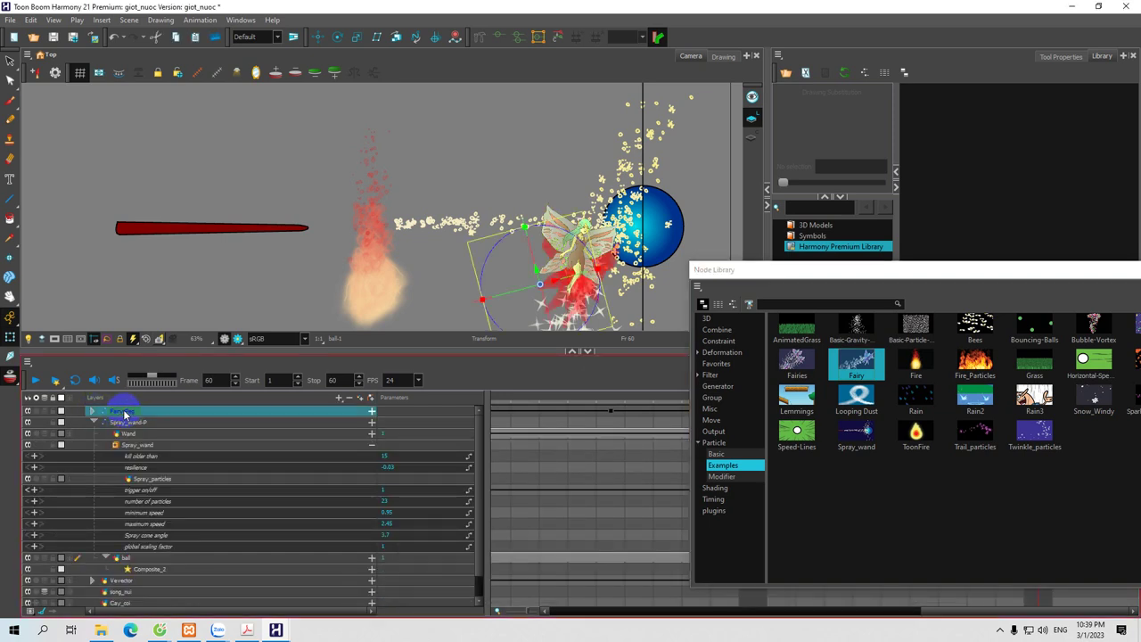
Step: Close the Node Library and enlarge the Camera view by narrowing the side panels and shrinking the Timeline
left_click_drag(909, 268, 491, 357)
left_click(775, 358)
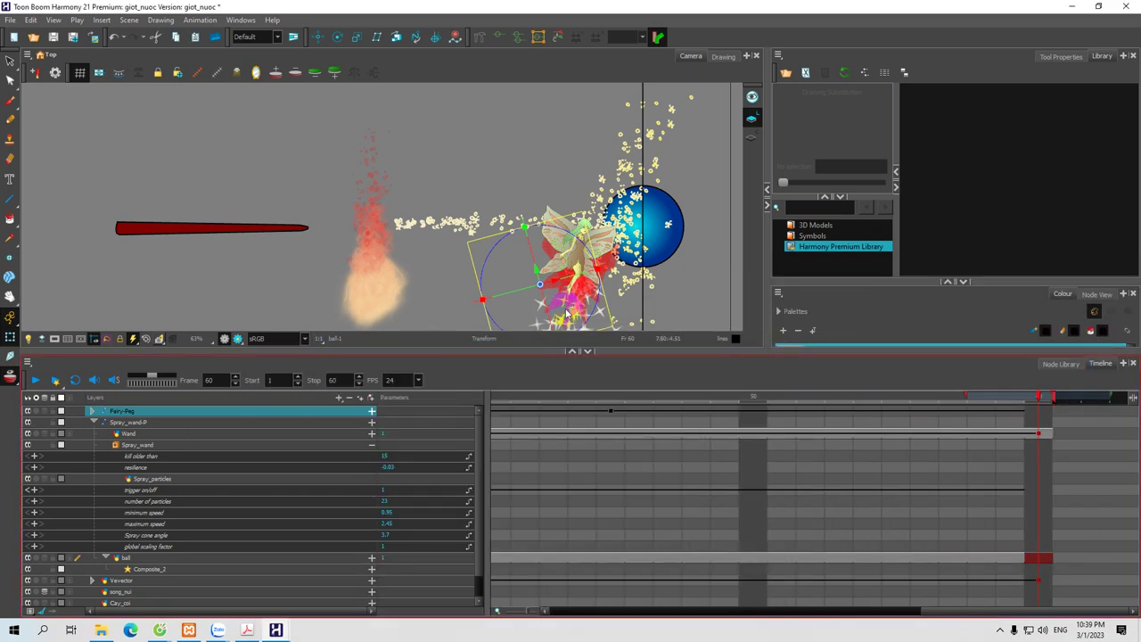
left_click_drag(766, 263, 948, 282)
left_click_drag(736, 423, 739, 549)
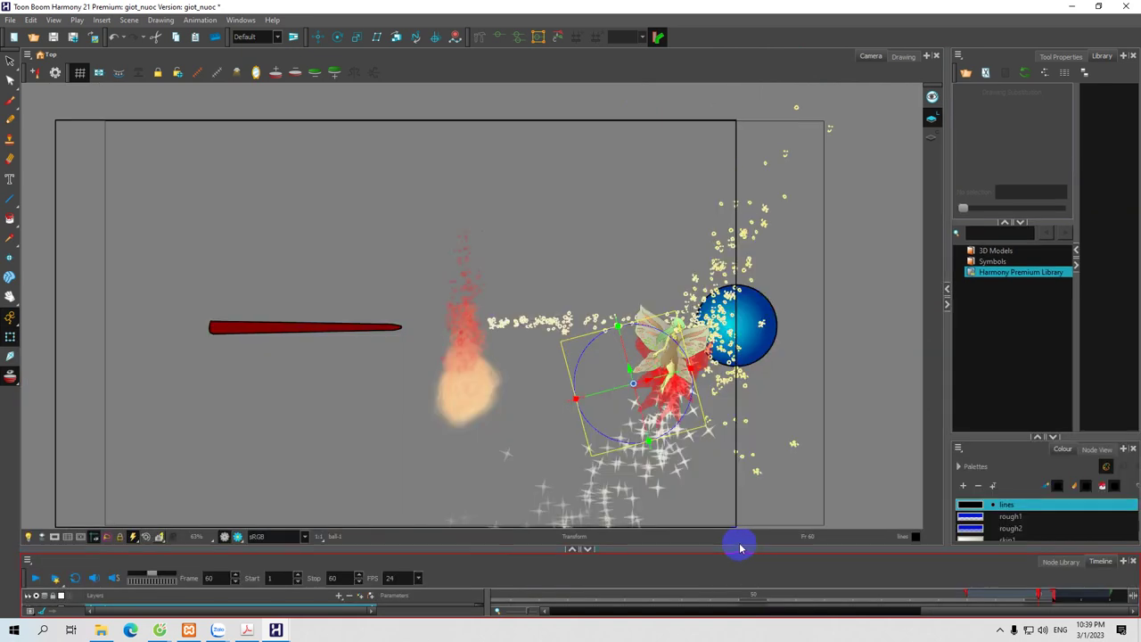
Step: Select the fairy drawing in the Camera view and play the scene to review the Fairy effect
left_click(634, 376)
left_click(663, 366)
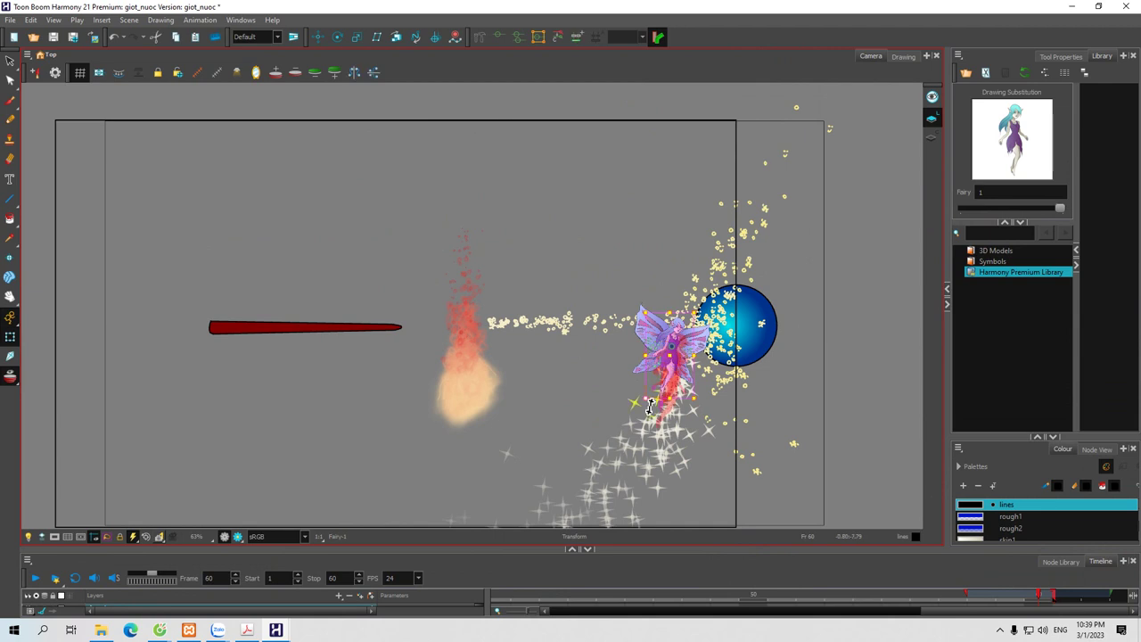
left_click(36, 578)
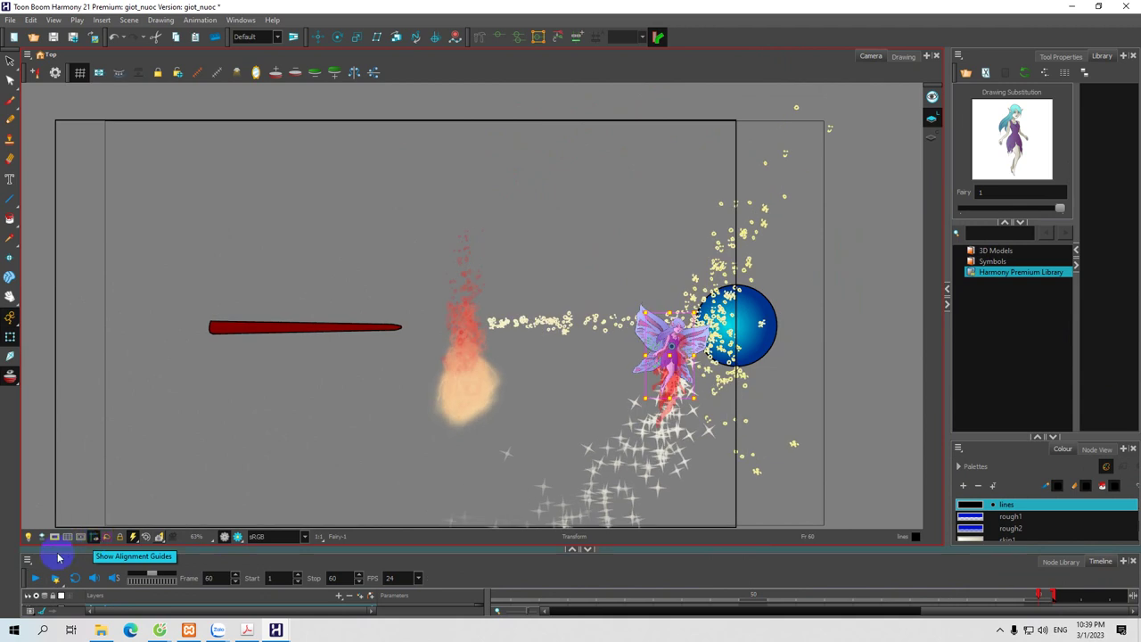
left_click(34, 580)
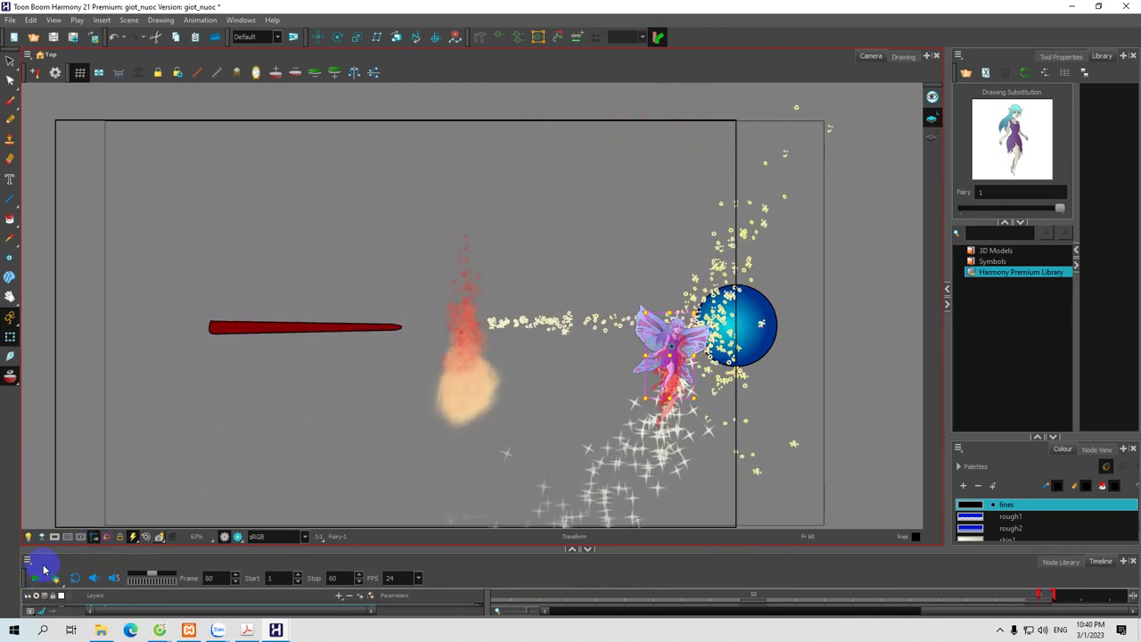
left_click(35, 579)
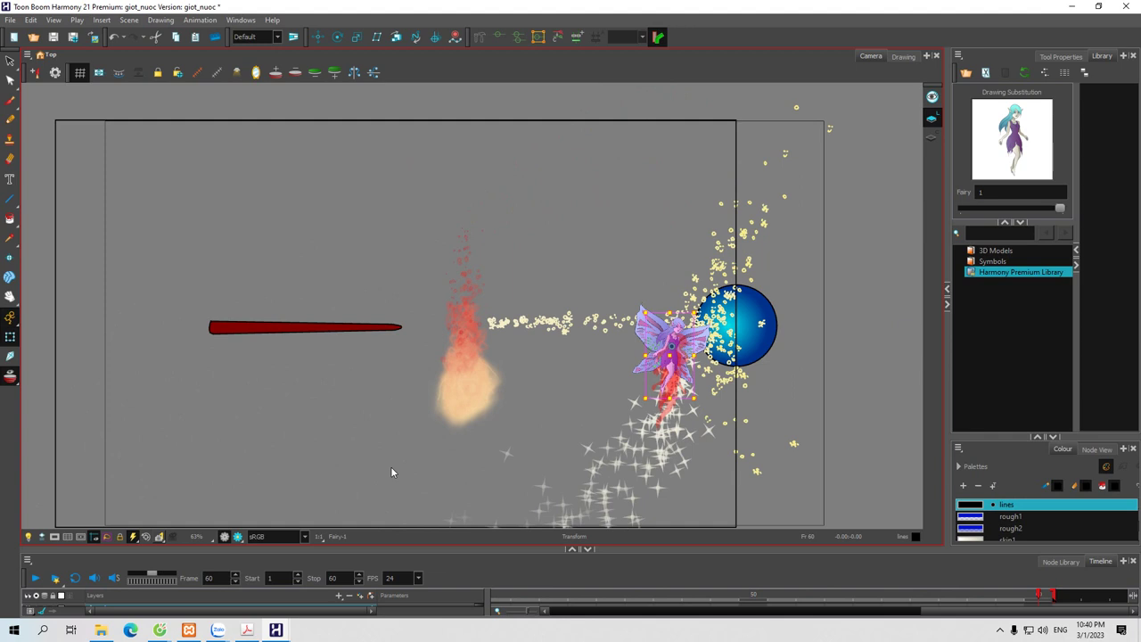
Step: Enlarge the Timeline and add the Rain example from the Node Library's Particle category above the Fairy-Peg layer
left_click(420, 536)
left_click_drag(426, 546, 408, 479)
left_click(107, 549)
left_click(44, 515)
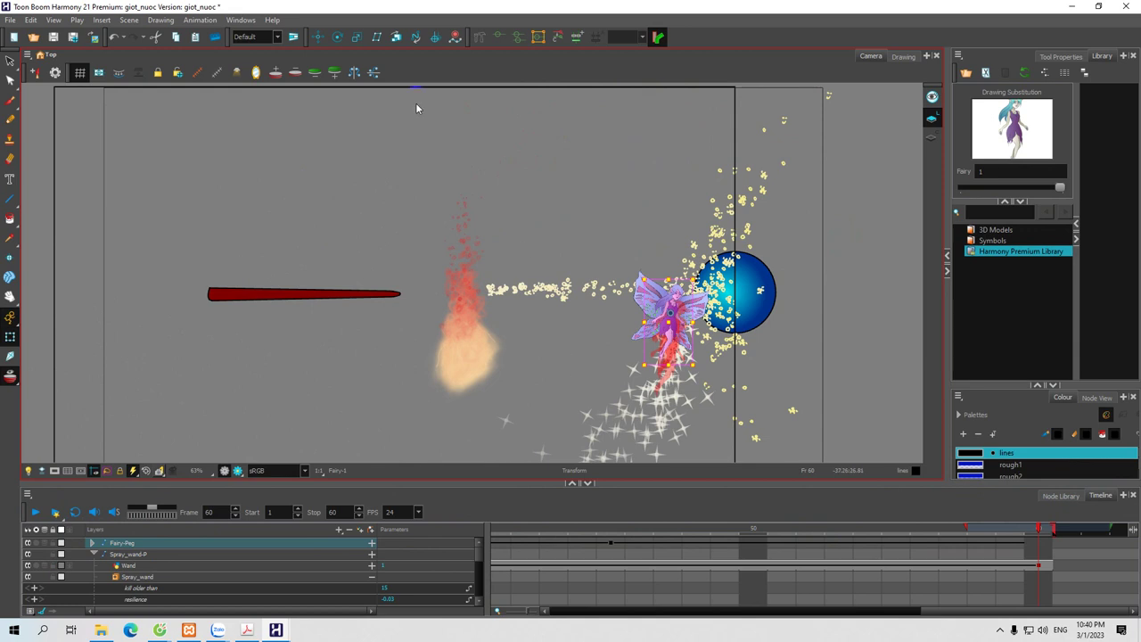
left_click(241, 20)
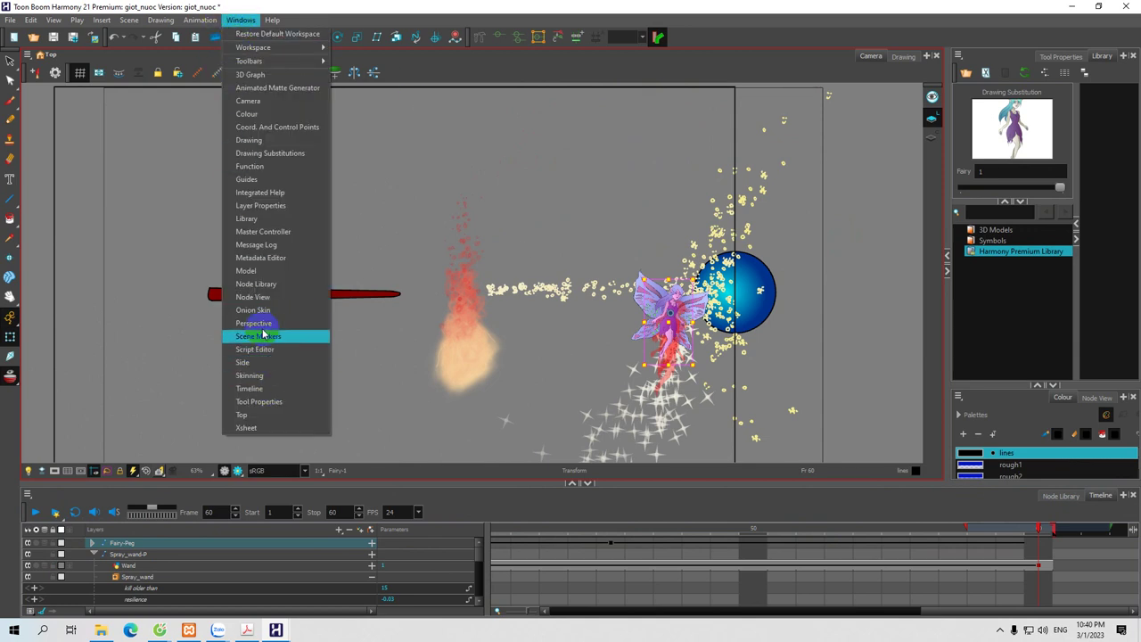
left_click(268, 283)
left_click_drag(556, 374, 650, 179)
left_click(356, 348)
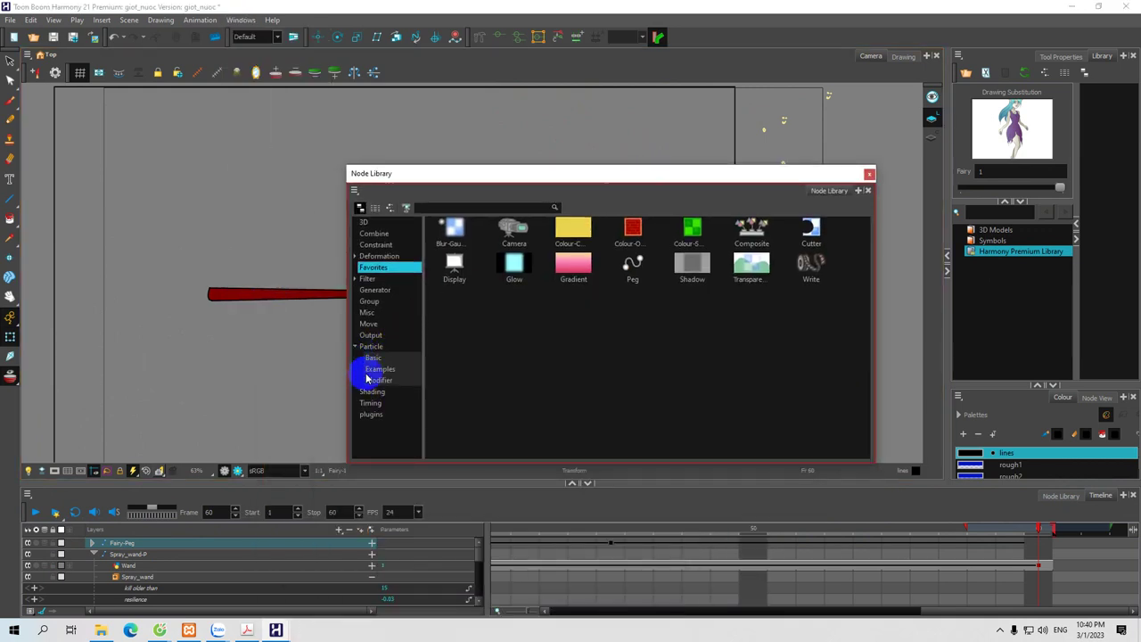
left_click(374, 368)
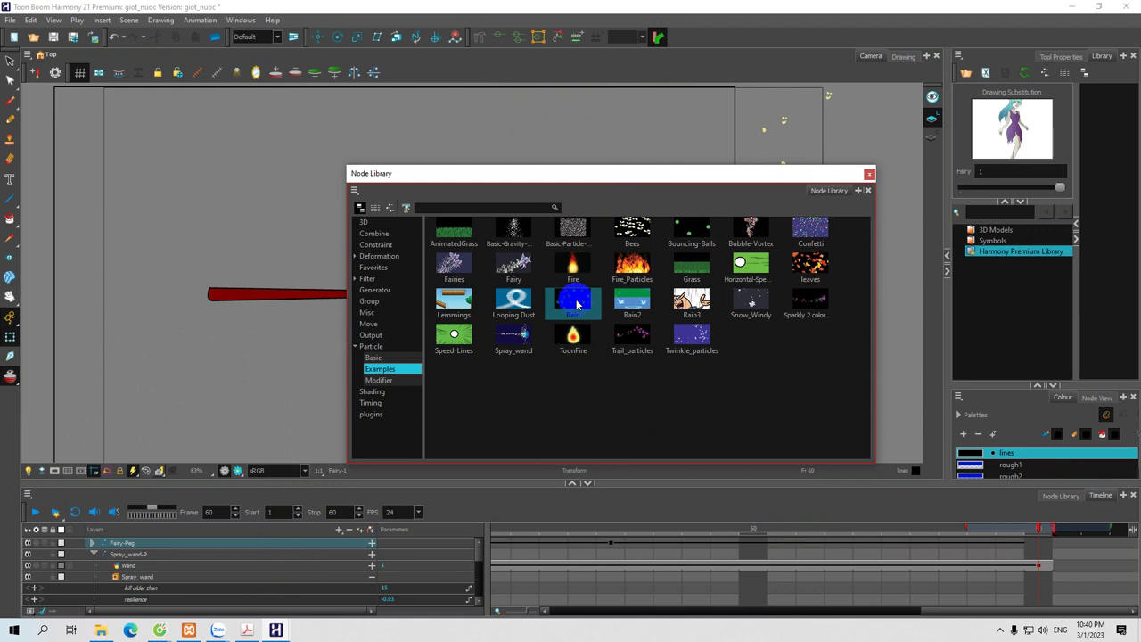
left_click_drag(577, 304, 96, 542)
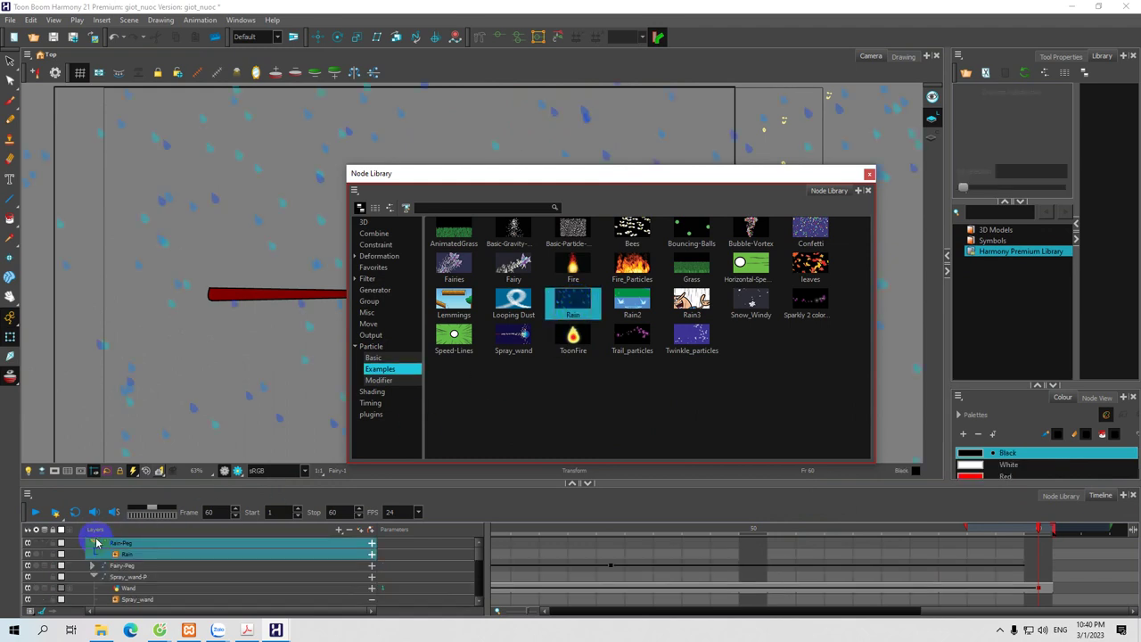
left_click(870, 175)
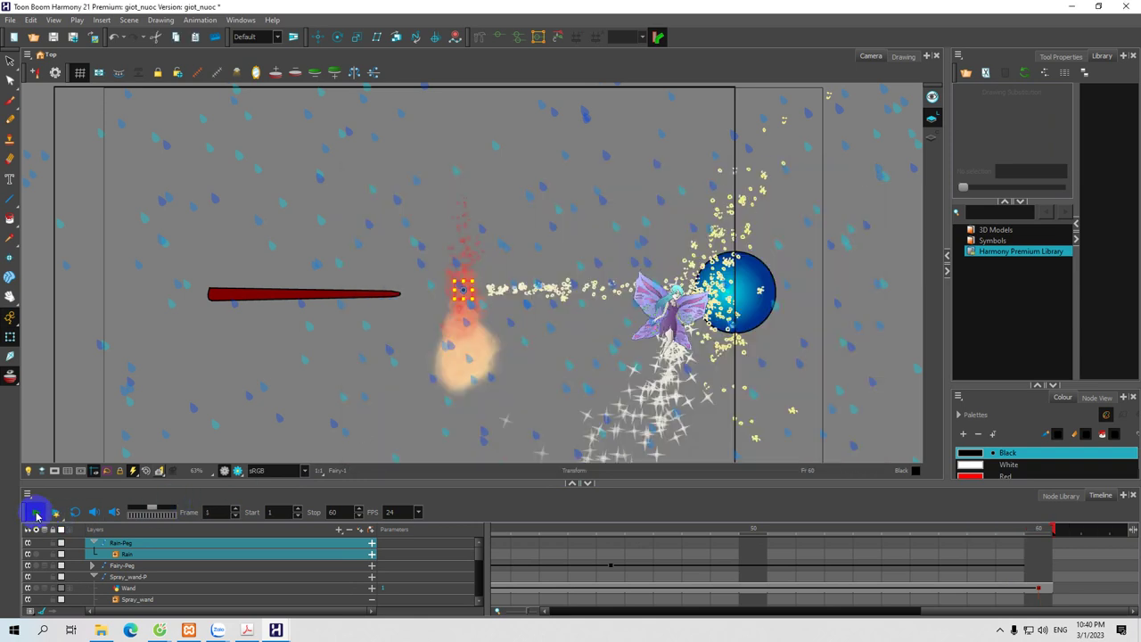
Step: Play the scene to review the Rain effect, reducing the Timeline's height for a larger Camera view
left_click(36, 515)
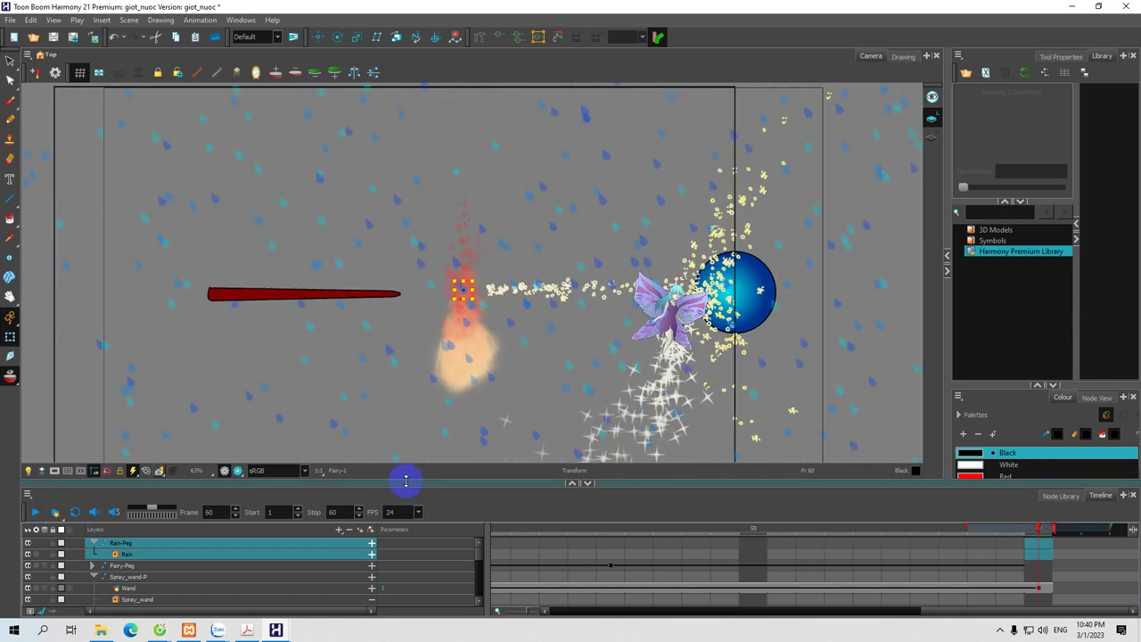
left_click_drag(405, 482, 397, 507)
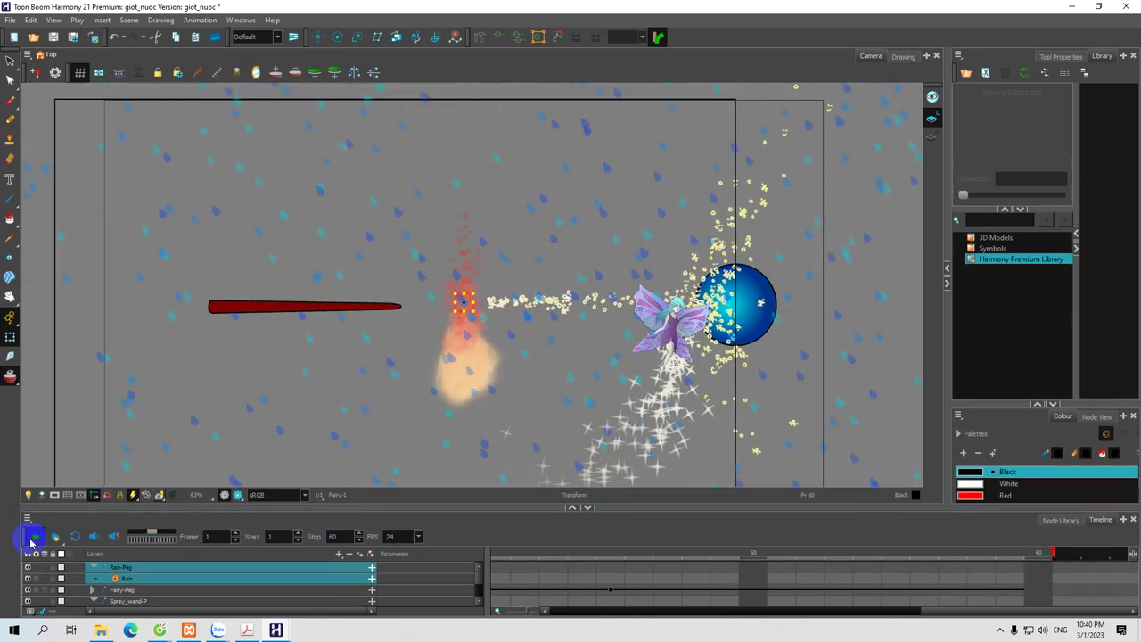
left_click(31, 538)
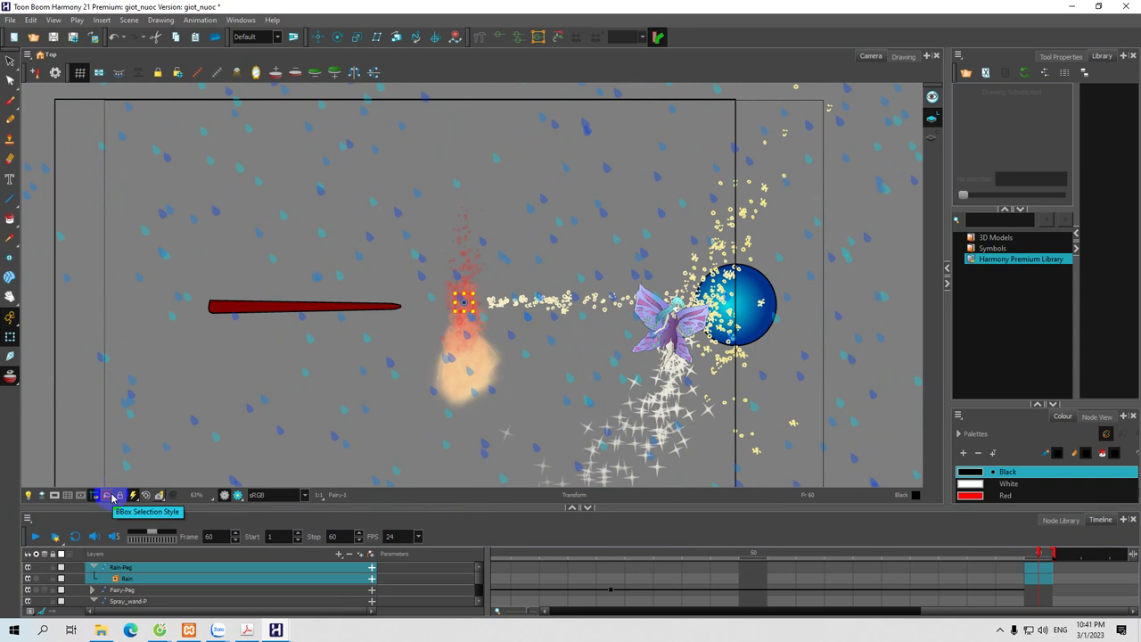
Step: Add the Rain2 example from the Node Library's Particle category to the top of the timeline layers, then close the library
left_click(247, 20)
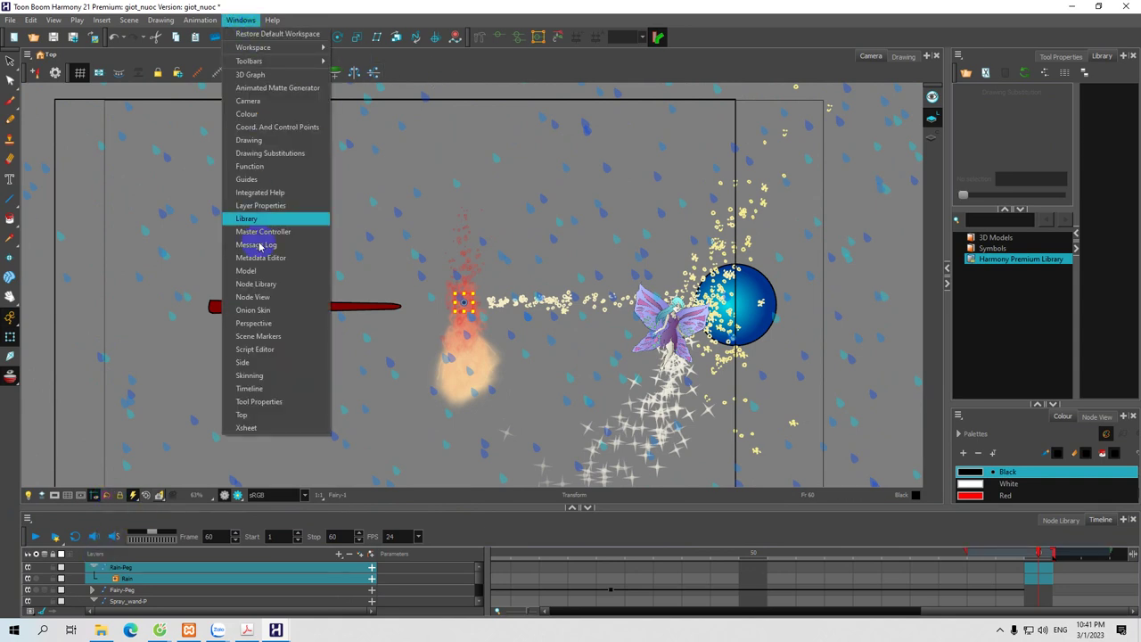
left_click(263, 290)
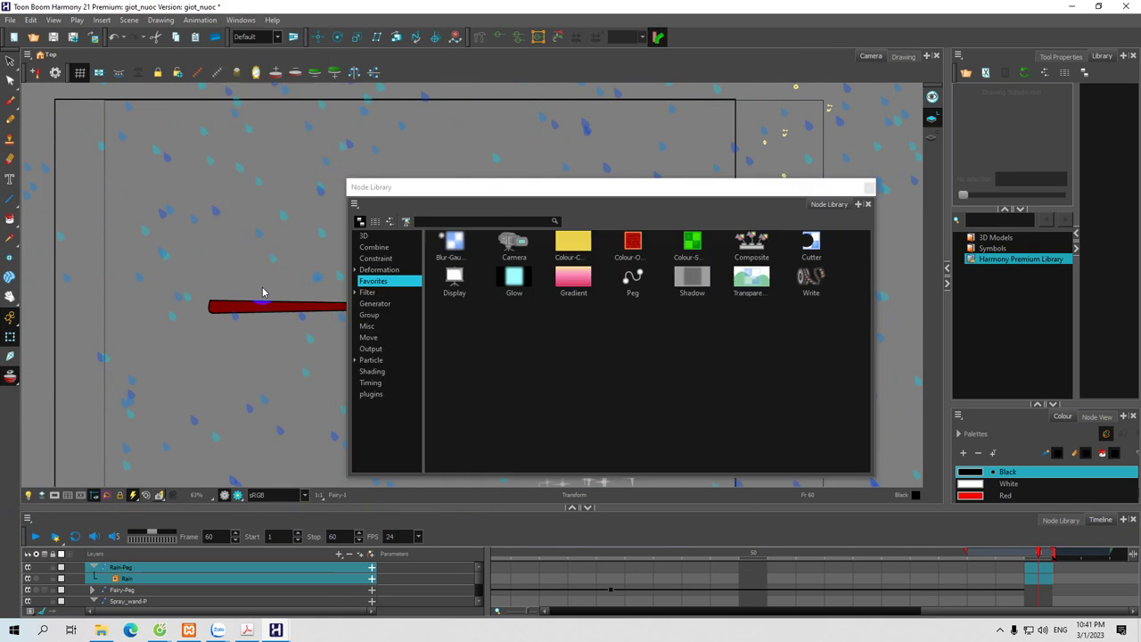
left_click(356, 361)
left_click(378, 383)
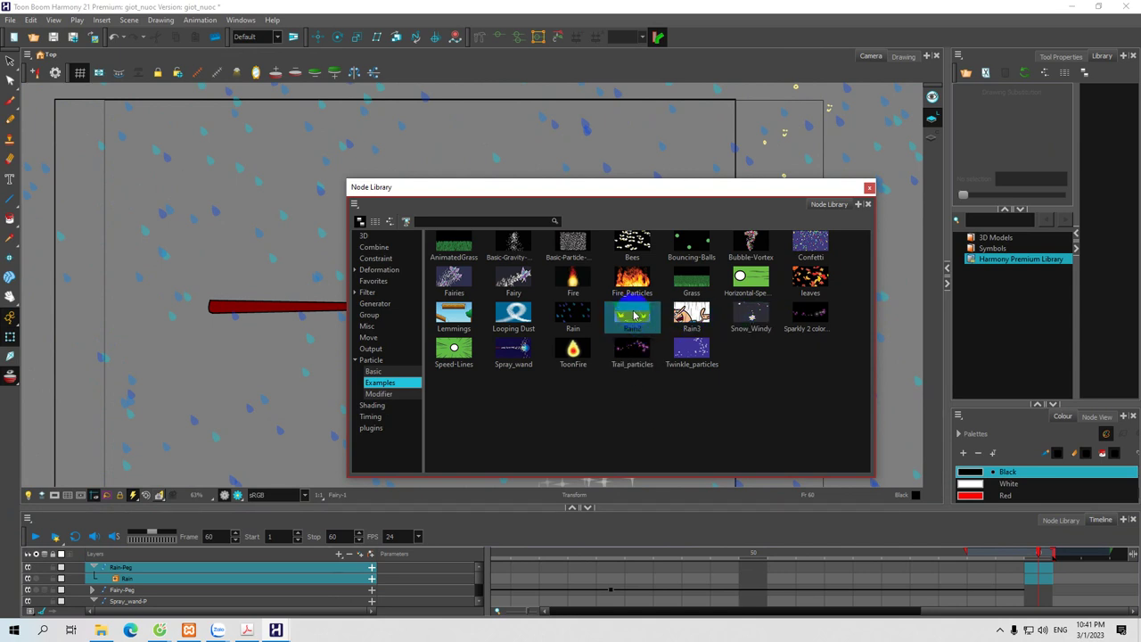
left_click_drag(636, 313, 93, 569)
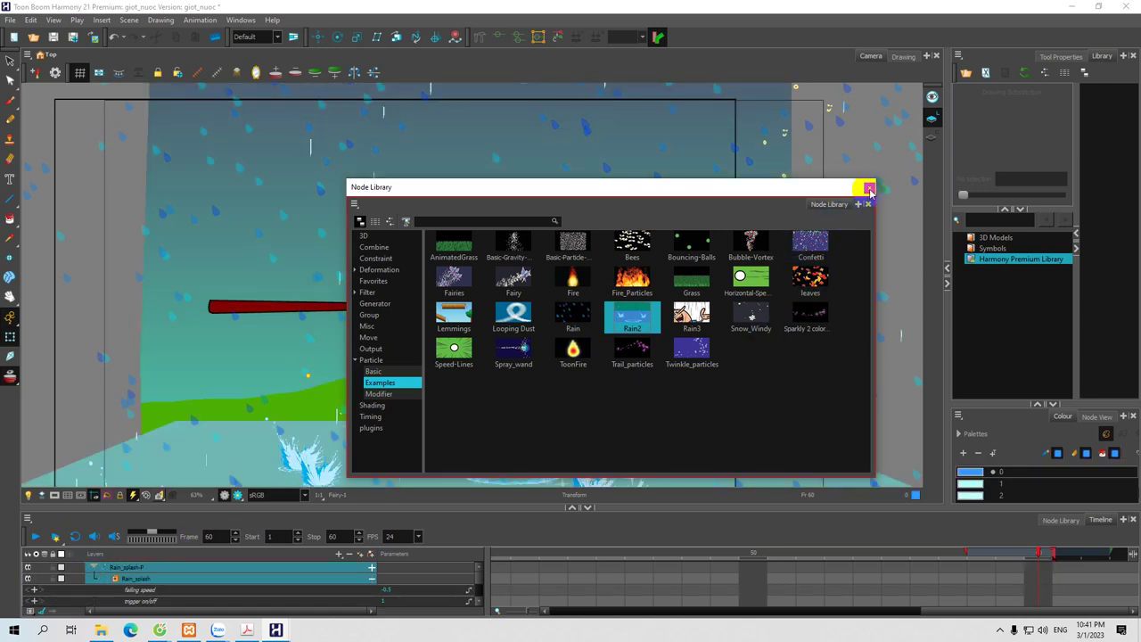
left_click(869, 188)
Step: Play the scene with the Rain2 effect and examine the whole composition around the camera frame
left_click(35, 536)
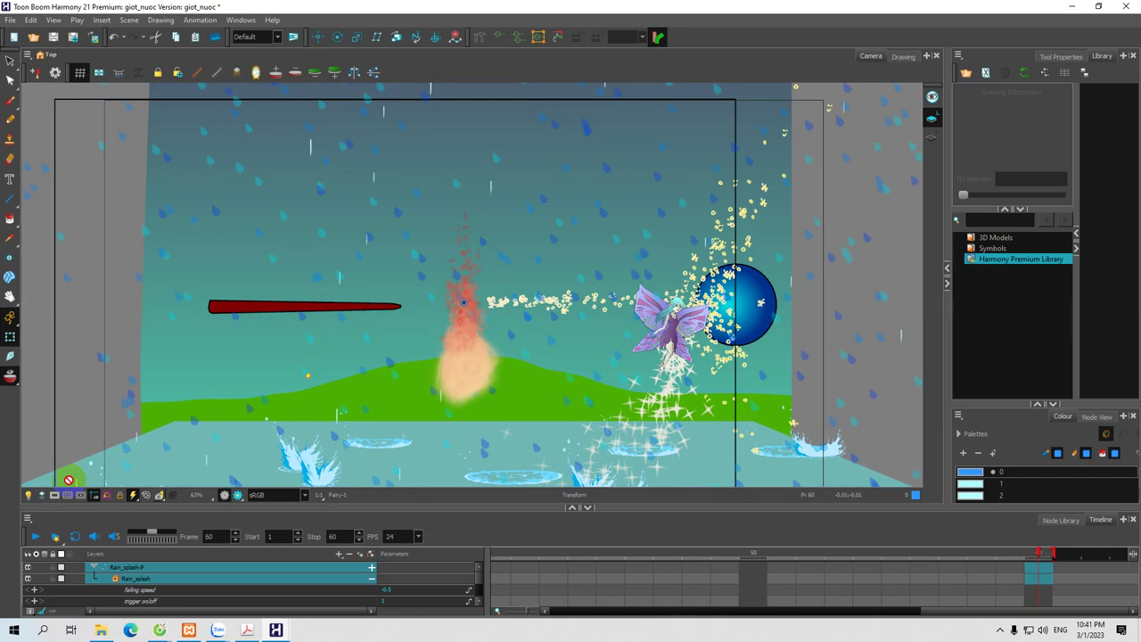
left_click_drag(455, 505, 453, 537)
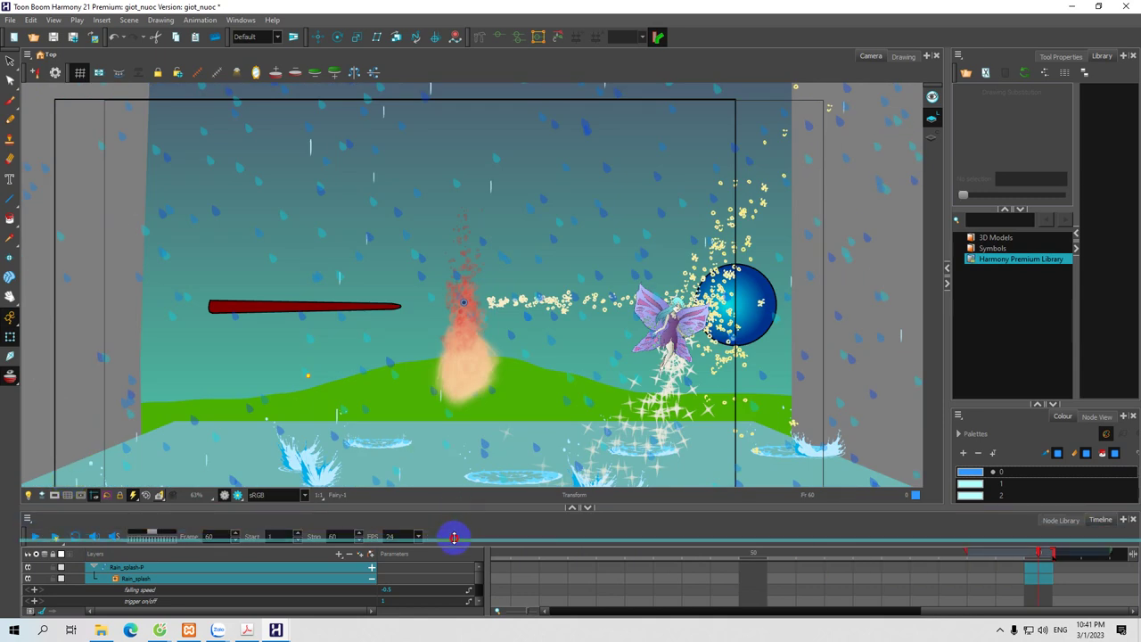
scroll(550, 413, "down", 3)
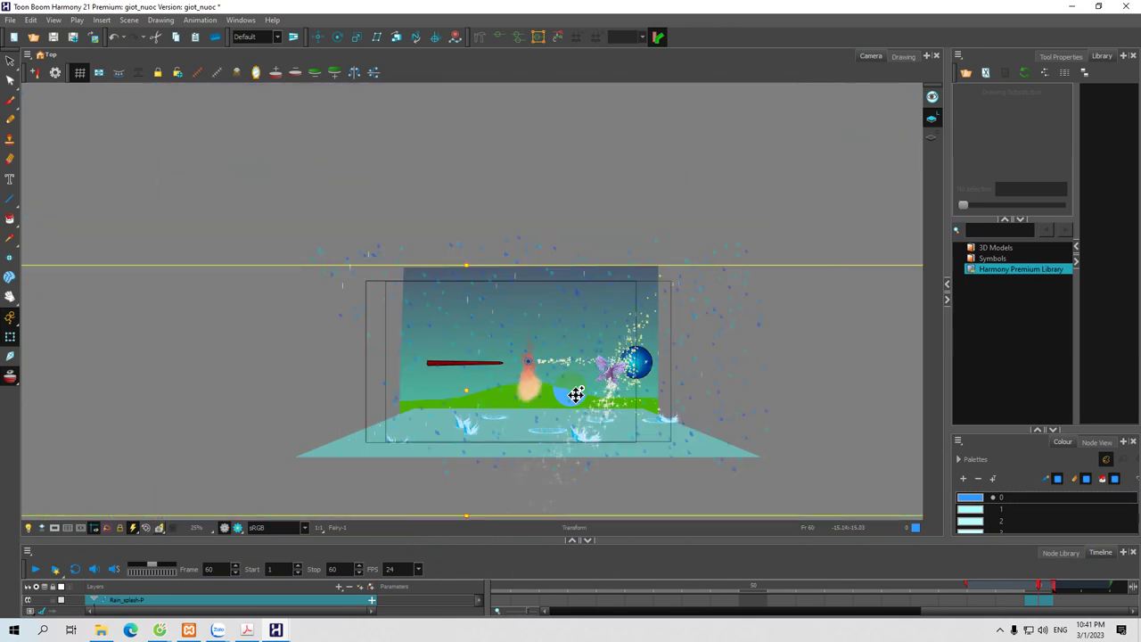
scroll(576, 395, "up", 5)
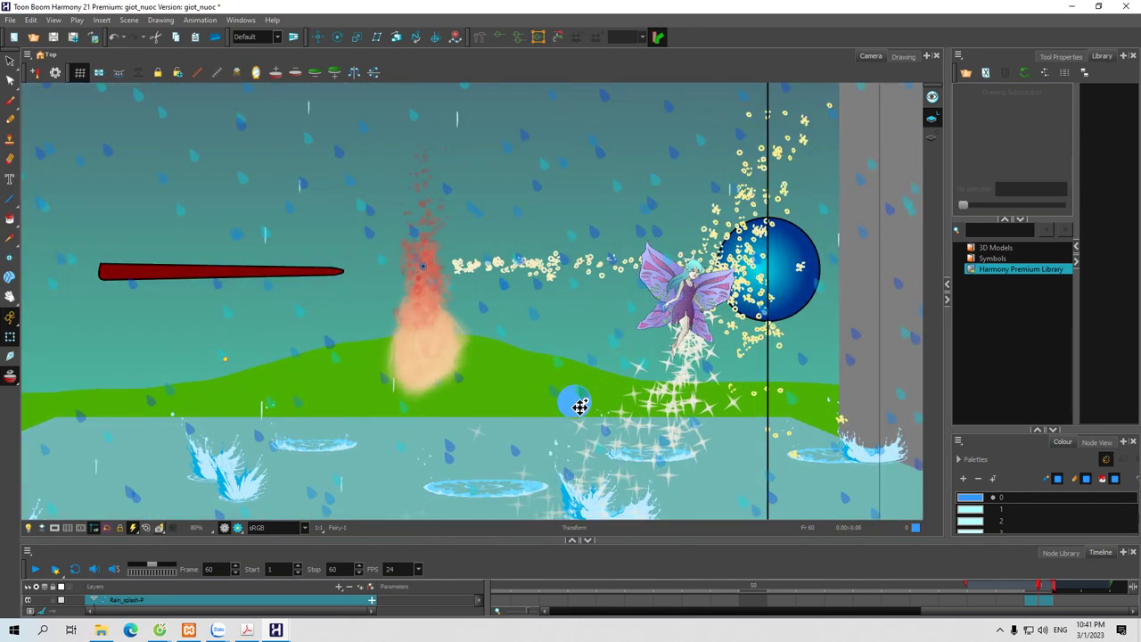
scroll(582, 410, "down", 1)
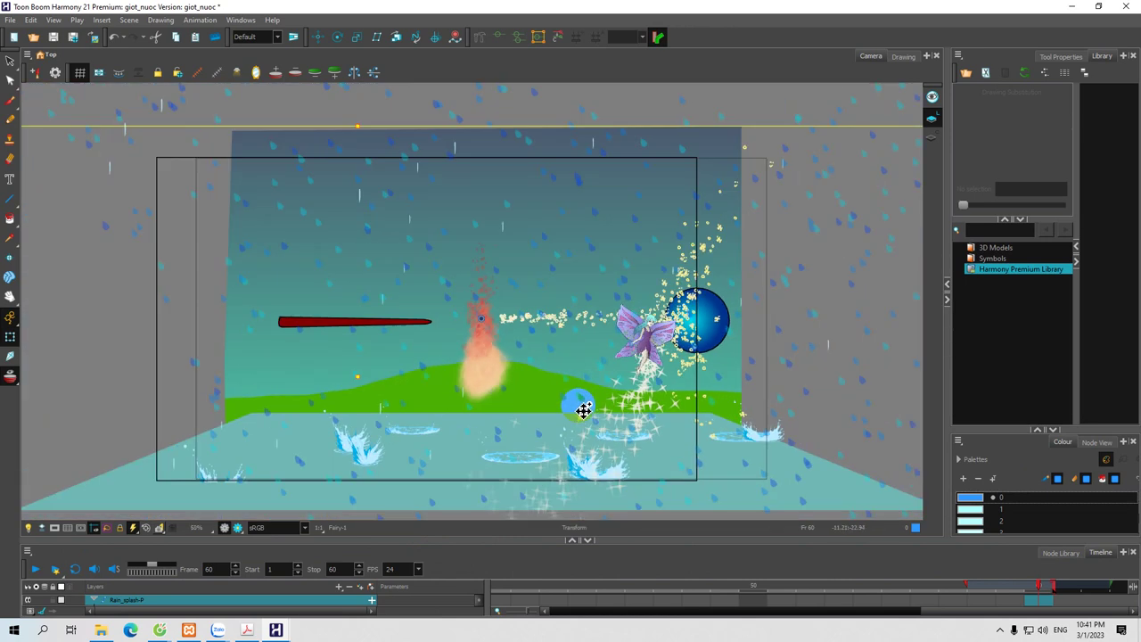
key("space")
left_click_drag(571, 413, 564, 359)
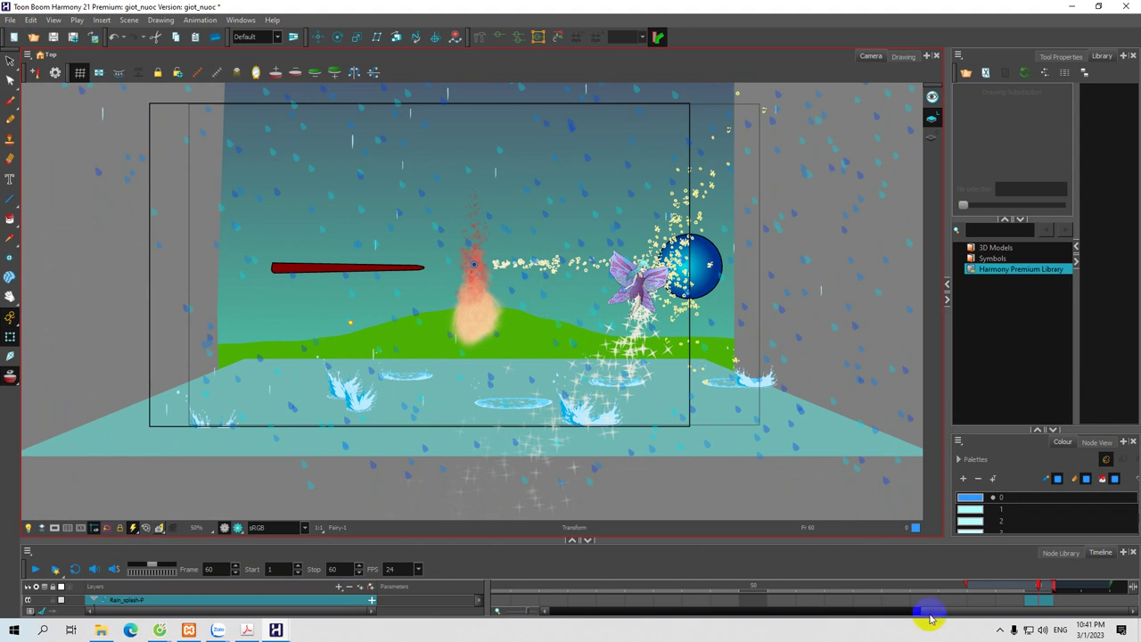
left_click(1000, 630)
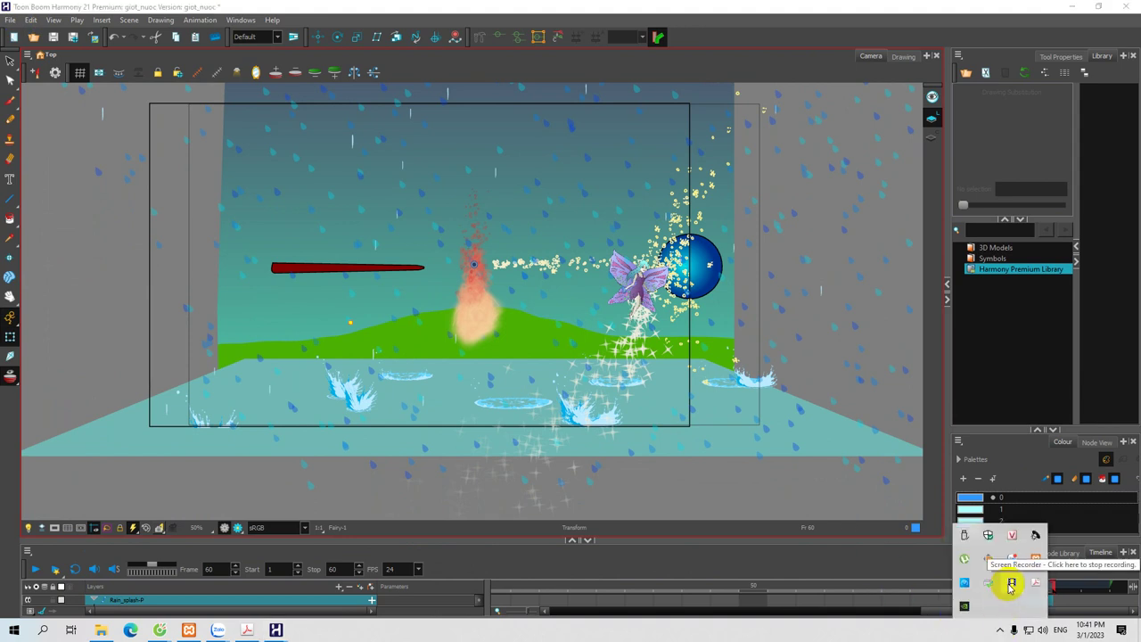